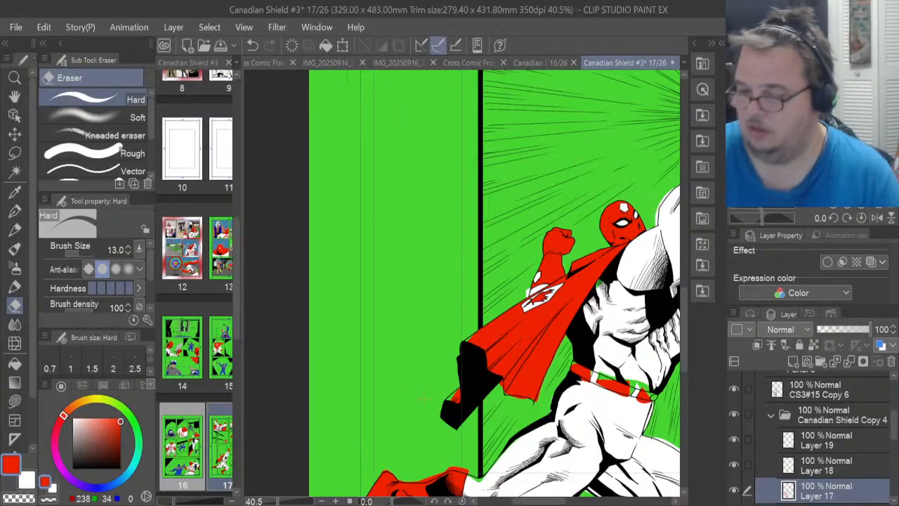
# Fill the green gap at the cape's upper outer corner with red on Layer 17 using Lasso fill
pyautogui.scroll(3, 569, 347)
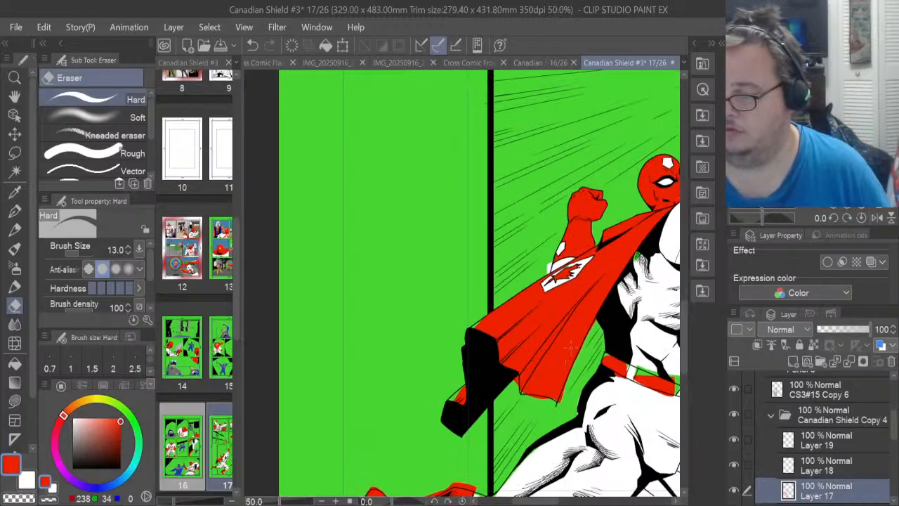
pyautogui.scroll(5, 570, 346)
pyautogui.scroll(3, 511, 310)
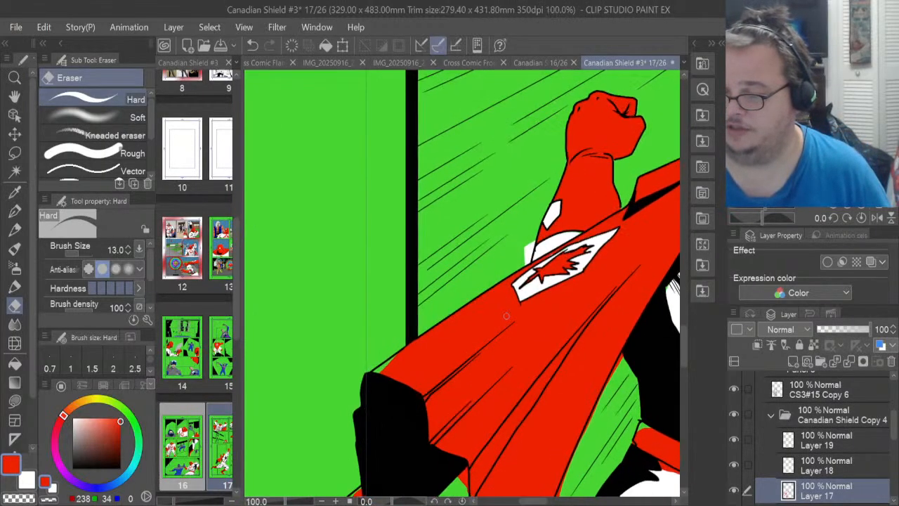
pyautogui.scroll(5, 505, 317)
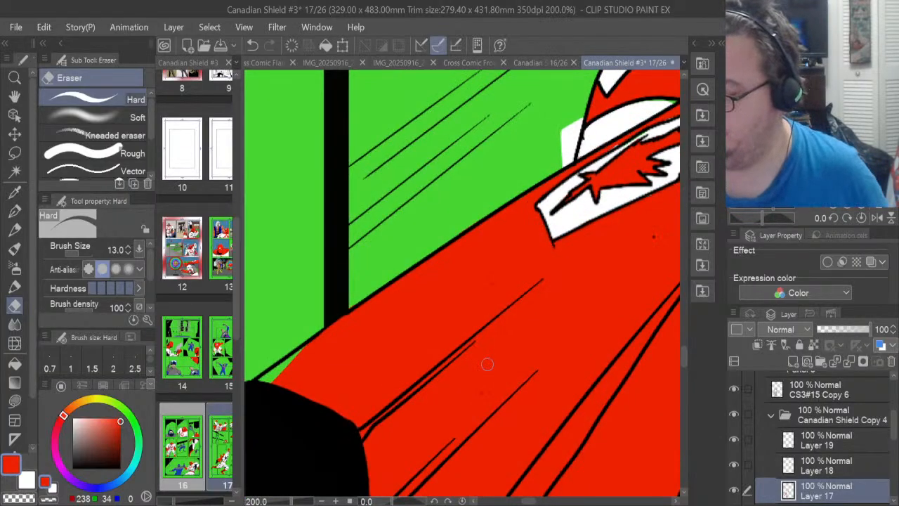
pyautogui.scroll(-3, 674, 362)
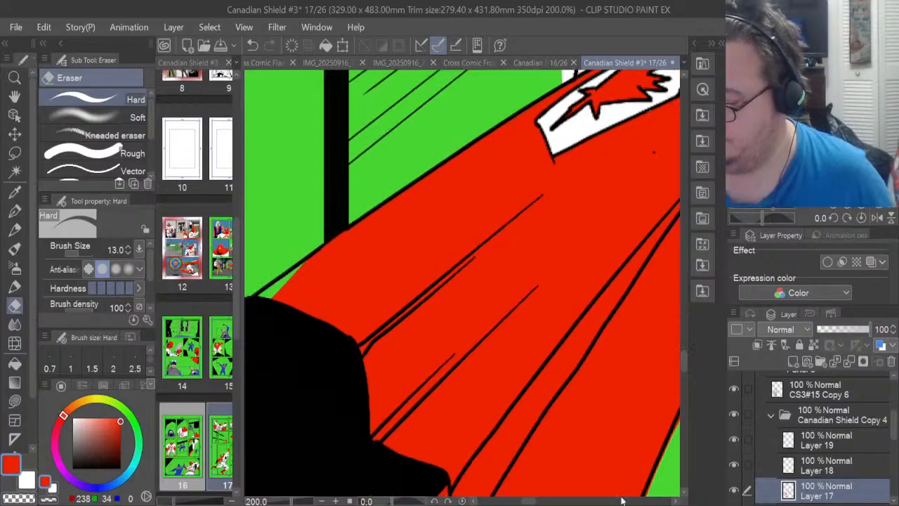
pyautogui.hscroll(-4, 576, 503)
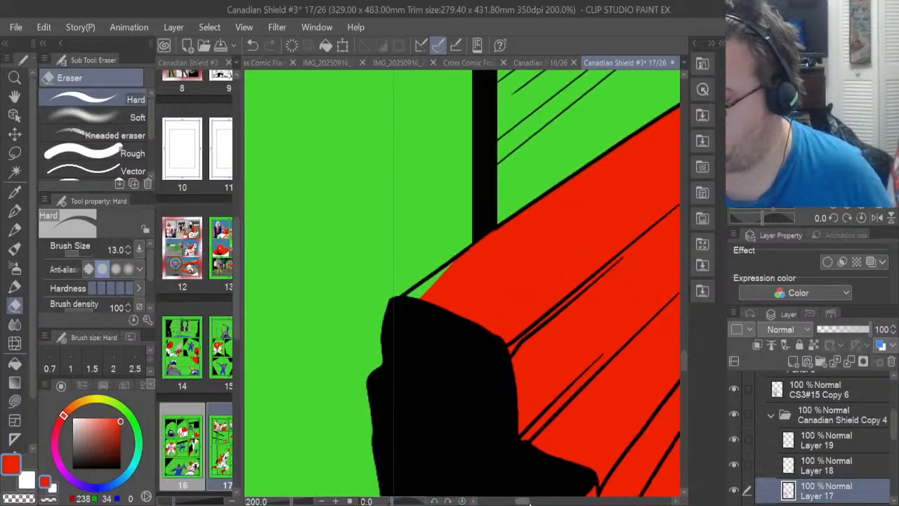
pyautogui.click(734, 490)
pyautogui.click(734, 490)
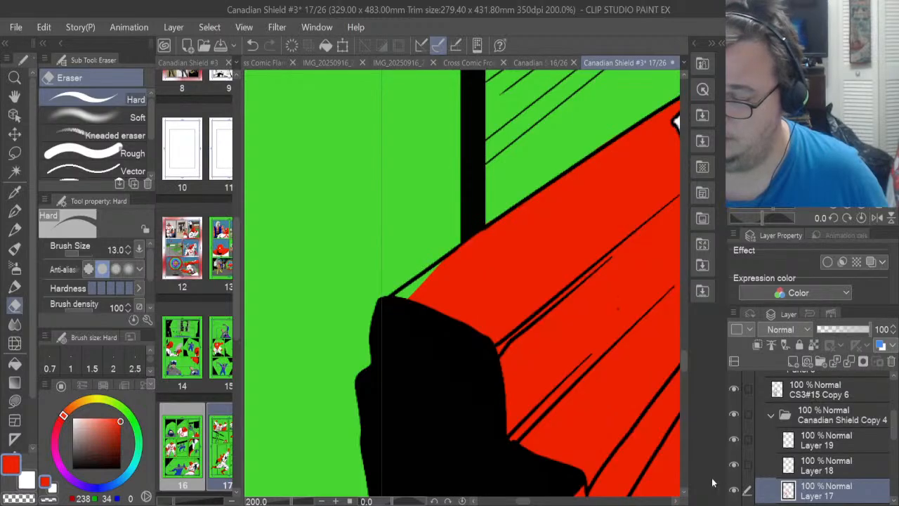
pyautogui.click(15, 401)
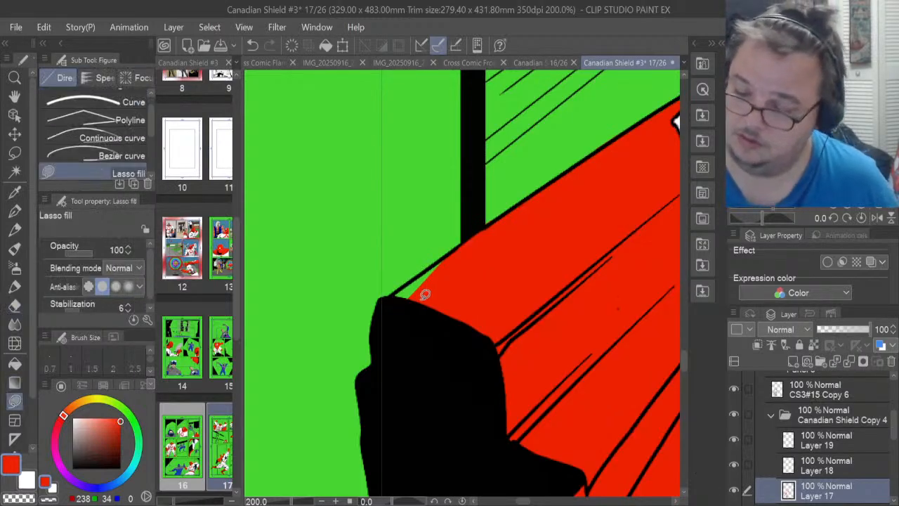
pyautogui.moveTo(415, 304)
pyautogui.mouseDown()
pyautogui.moveTo(396, 288)
pyautogui.moveTo(471, 242)
pyautogui.mouseUp()
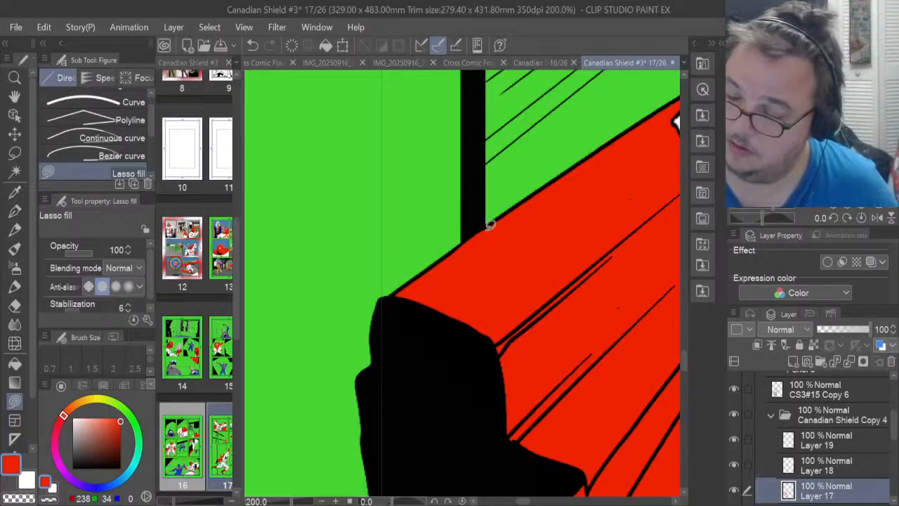
# Fill the gaps in the small cape fold and beside the cape's lower inner corner with red
pyautogui.moveTo(683, 359); pyautogui.dragTo(682, 378)
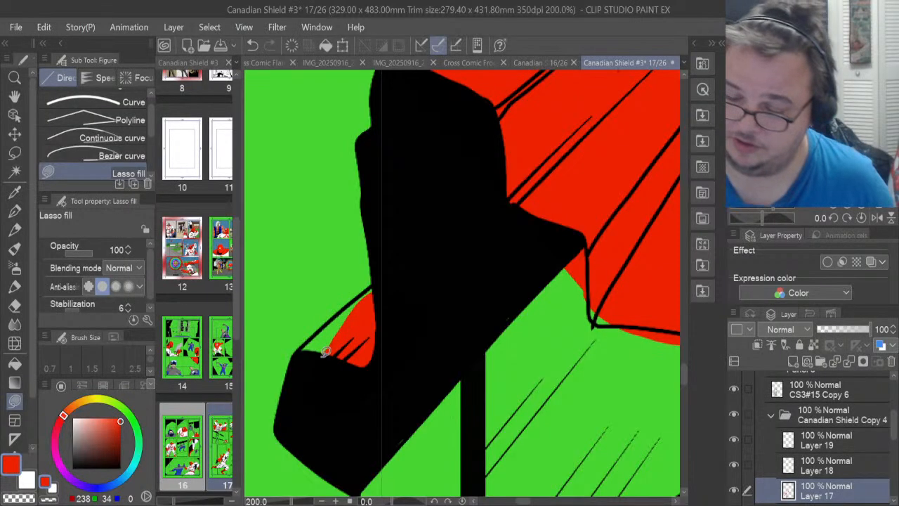
pyautogui.moveTo(318, 334)
pyautogui.mouseDown()
pyautogui.moveTo(387, 274)
pyautogui.moveTo(368, 362)
pyautogui.mouseUp()
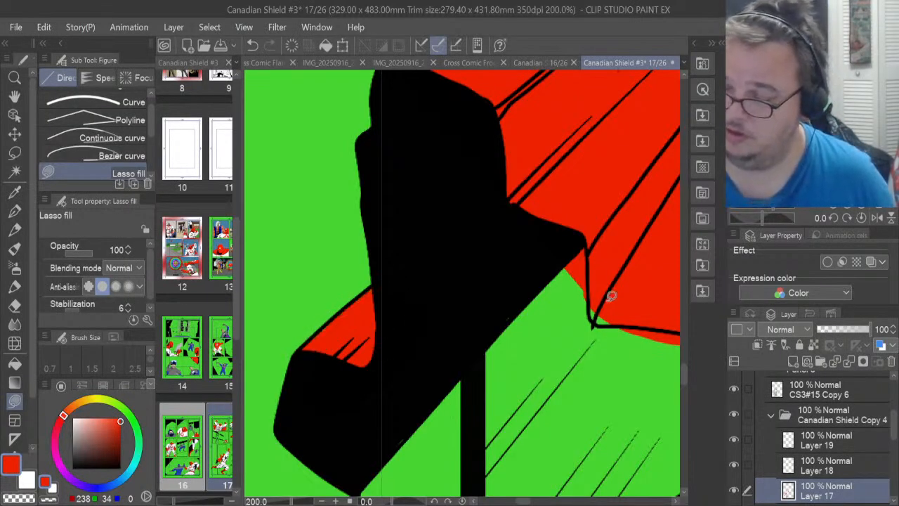
pyautogui.moveTo(602, 295)
pyautogui.mouseDown()
pyautogui.moveTo(597, 315)
pyautogui.moveTo(615, 318)
pyautogui.moveTo(632, 302)
pyautogui.mouseUp()
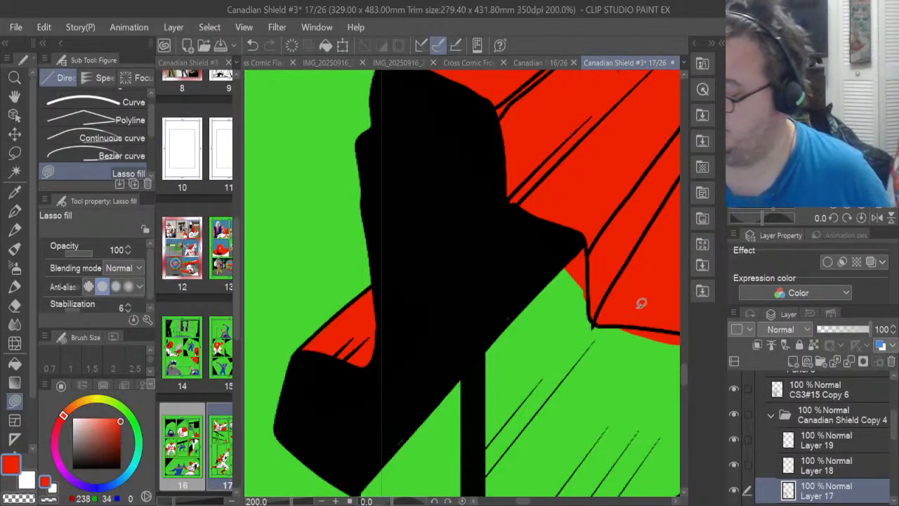
# Trim the ink line overshooting the cape's lower inner corner on layer CS3#15 Copy 6 with the Hard eraser
pyautogui.moveTo(891, 425); pyautogui.dragTo(892, 417)
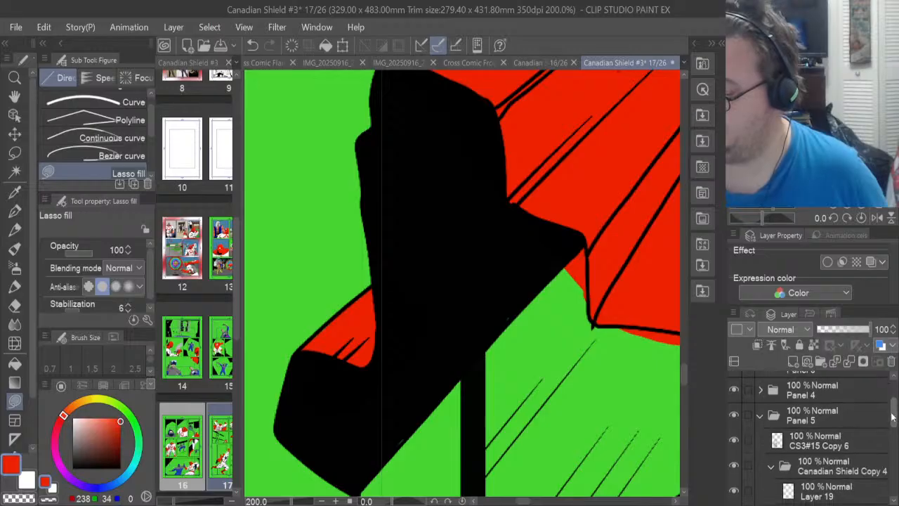
pyautogui.click(768, 430)
pyautogui.click(14, 304)
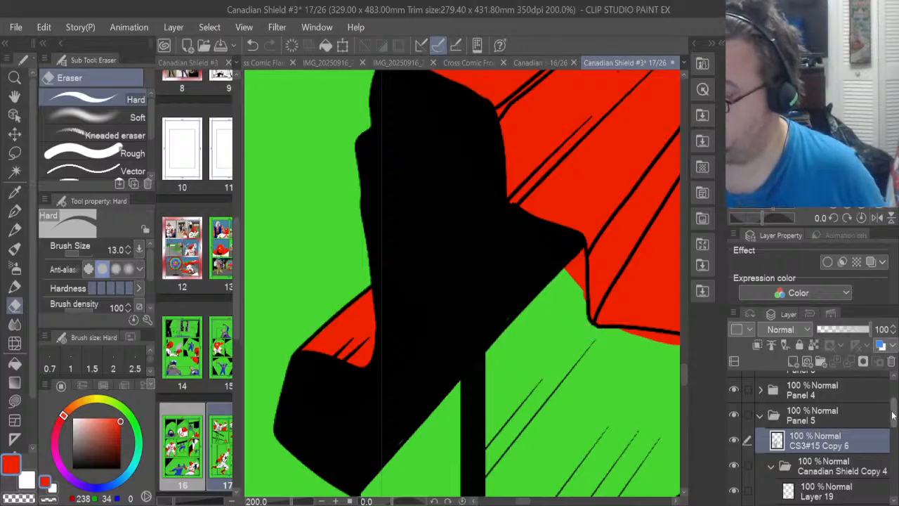
# Erase the red spill on Layer 17 between the black cape fold and the short vertical ink line
pyautogui.moveTo(894, 417); pyautogui.dragTo(894, 442)
pyautogui.scroll(2, 871, 425)
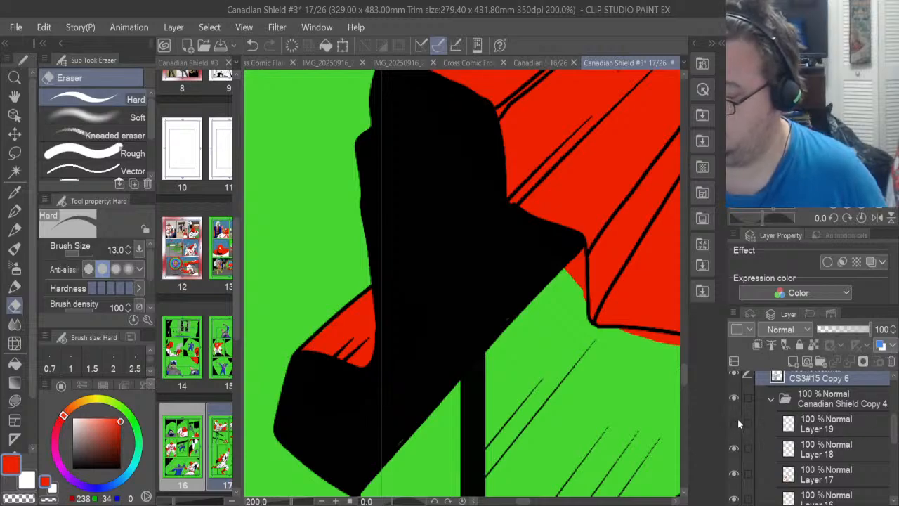
pyautogui.moveTo(894, 431); pyautogui.dragTo(894, 439)
pyautogui.click(818, 424)
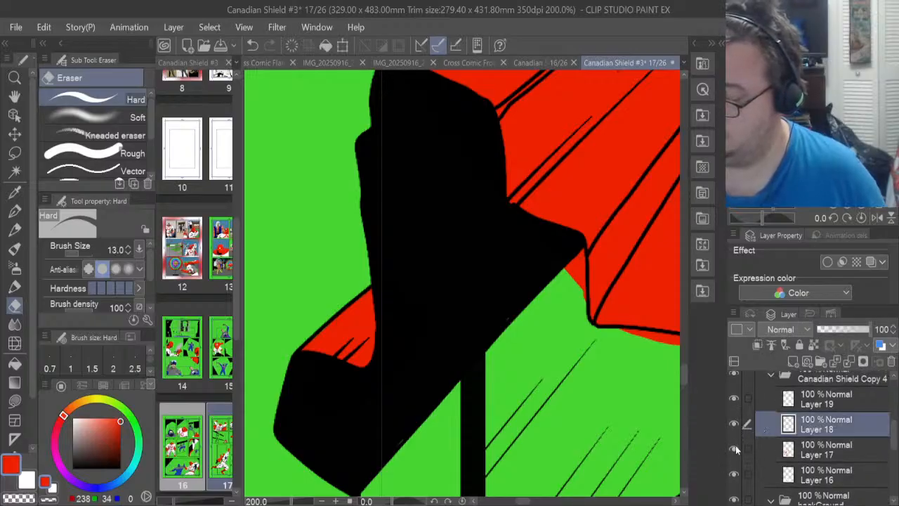
pyautogui.click(735, 449)
pyautogui.click(735, 449)
pyautogui.click(743, 448)
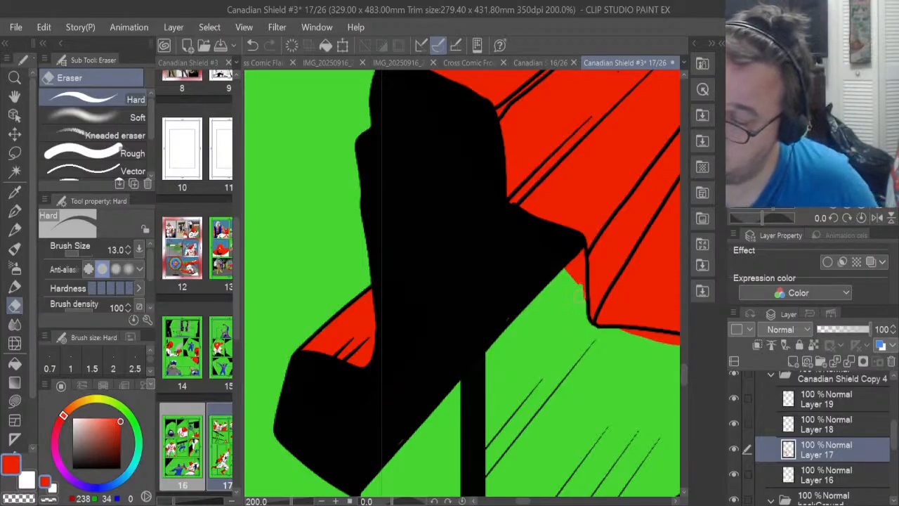
pyautogui.moveTo(579, 295)
pyautogui.mouseDown()
pyautogui.moveTo(571, 281)
pyautogui.moveTo(580, 256)
pyautogui.mouseUp()
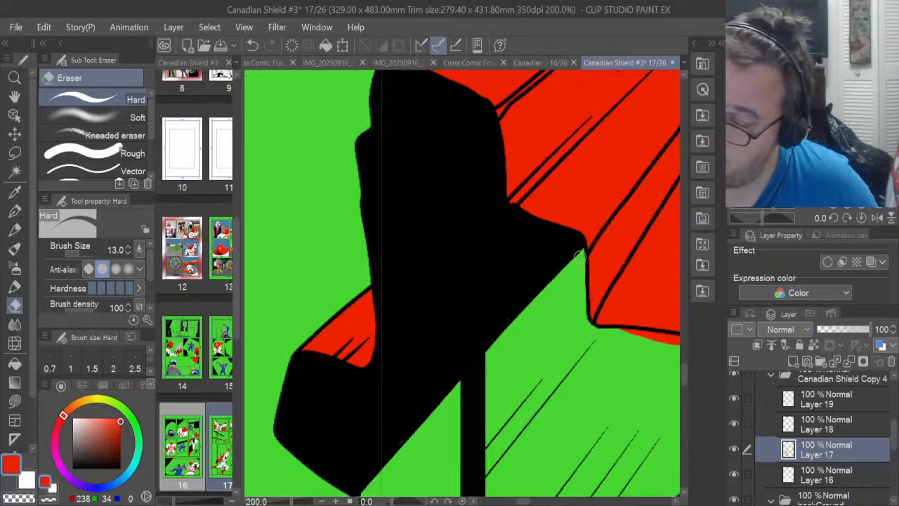
# Erase the red spilling past the cape's bottom edge and the lower part of its long side edge
pyautogui.moveTo(526, 502); pyautogui.dragTo(534, 503)
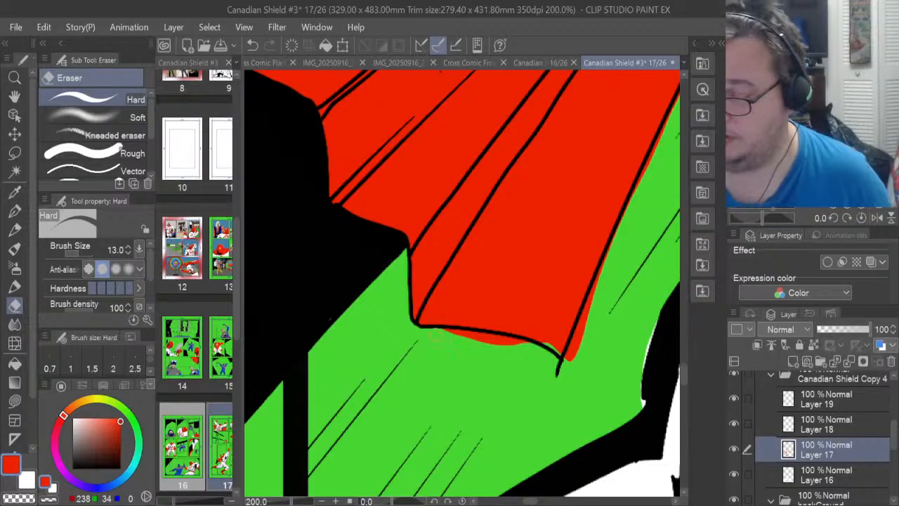
pyautogui.moveTo(435, 337)
pyautogui.mouseDown()
pyautogui.moveTo(540, 353)
pyautogui.moveTo(586, 344)
pyautogui.moveTo(574, 367)
pyautogui.moveTo(582, 332)
pyautogui.moveTo(568, 359)
pyautogui.moveTo(597, 295)
pyautogui.mouseUp()
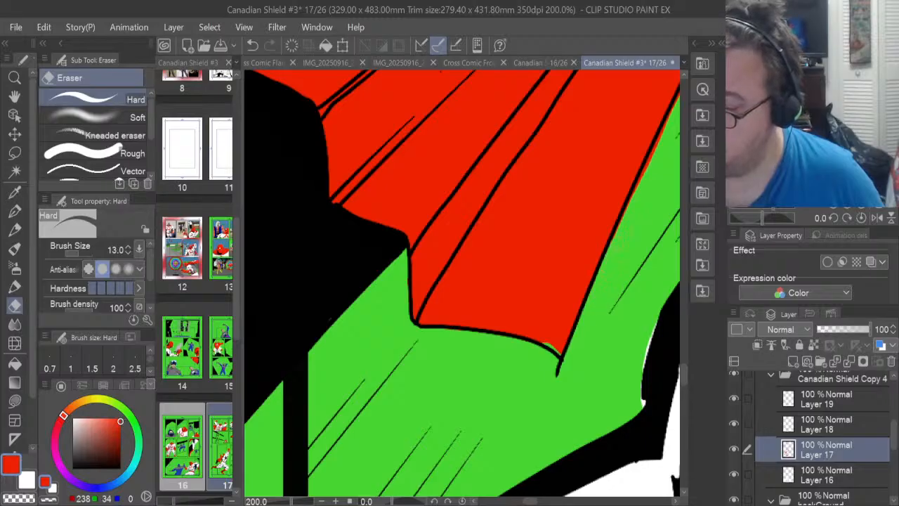
pyautogui.moveTo(633, 213)
pyautogui.mouseDown()
pyautogui.moveTo(667, 133)
pyautogui.moveTo(644, 186)
pyautogui.mouseUp()
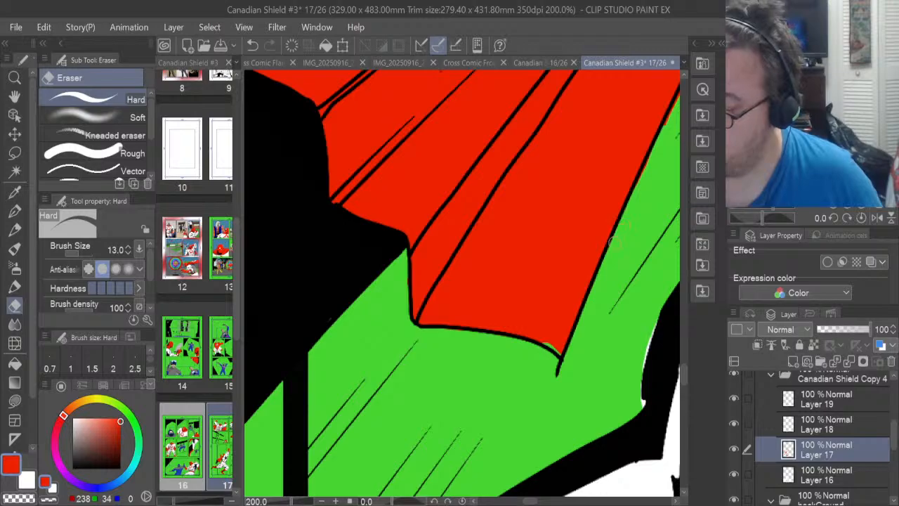
# Trim the ink overshoot at the cape's lower tip on CS3#15 Copy 6 and fill the tip's gap with red on Layer 17
pyautogui.scroll(3, 840, 422)
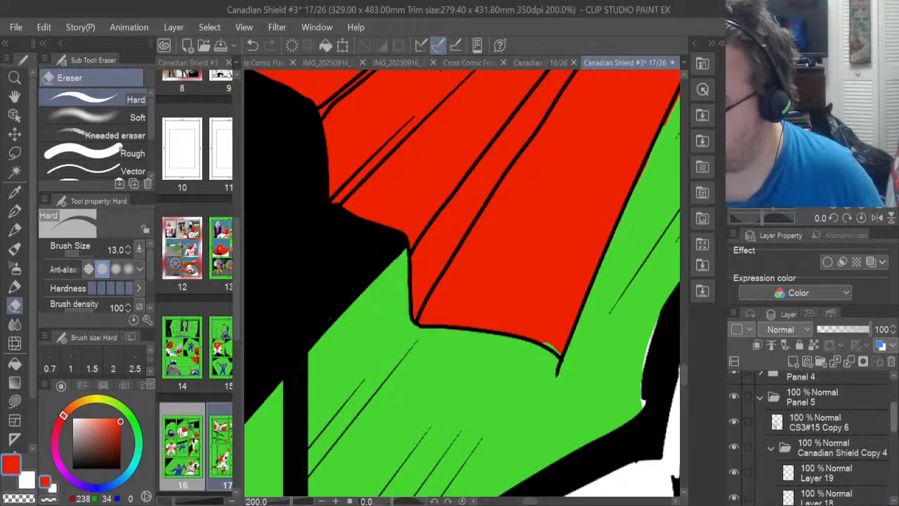
pyautogui.click(836, 424)
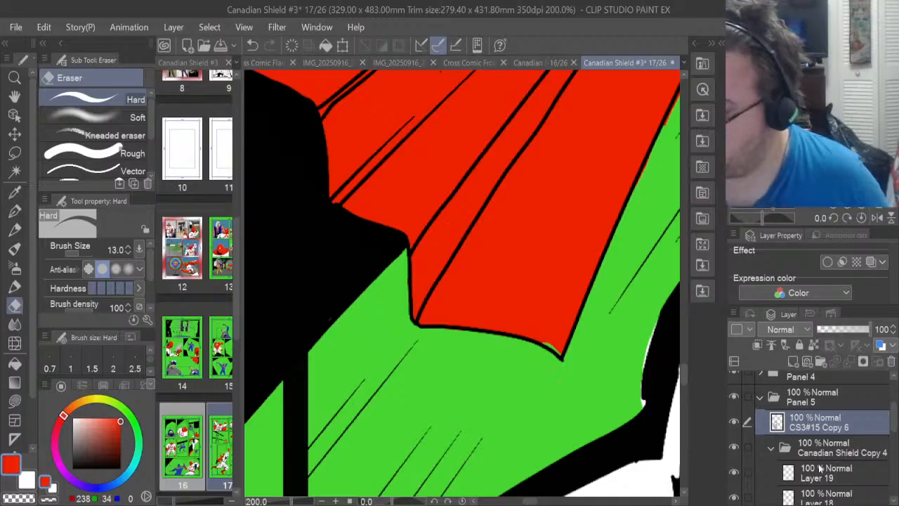
pyautogui.scroll(-2, 820, 467)
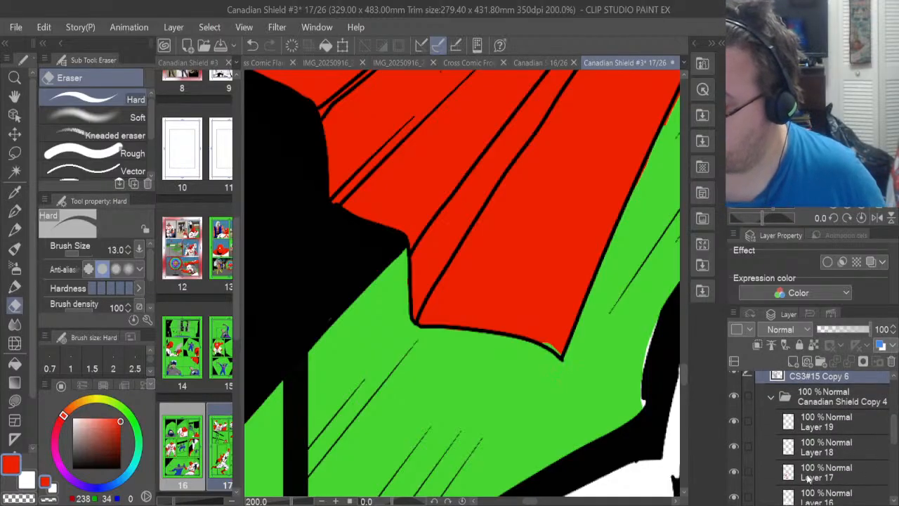
pyautogui.click(815, 474)
pyautogui.press('u')
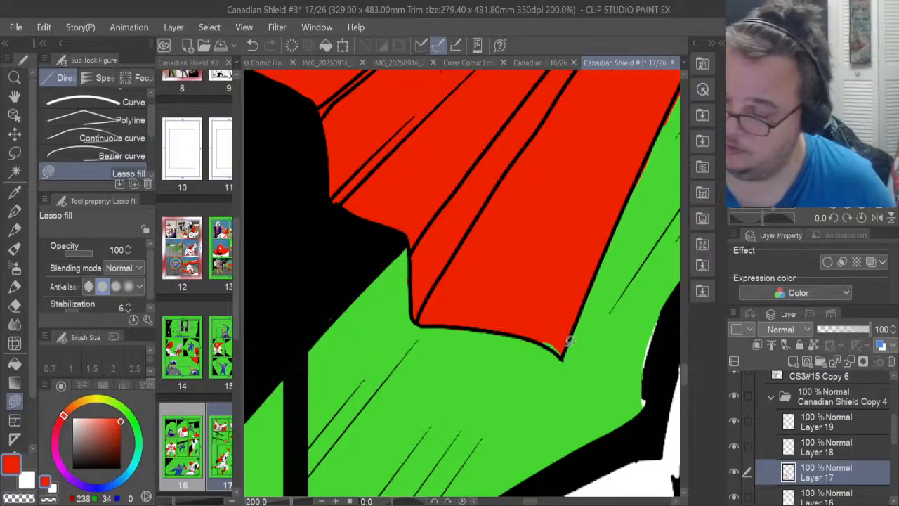
pyautogui.moveTo(561, 352); pyautogui.dragTo(537, 334)
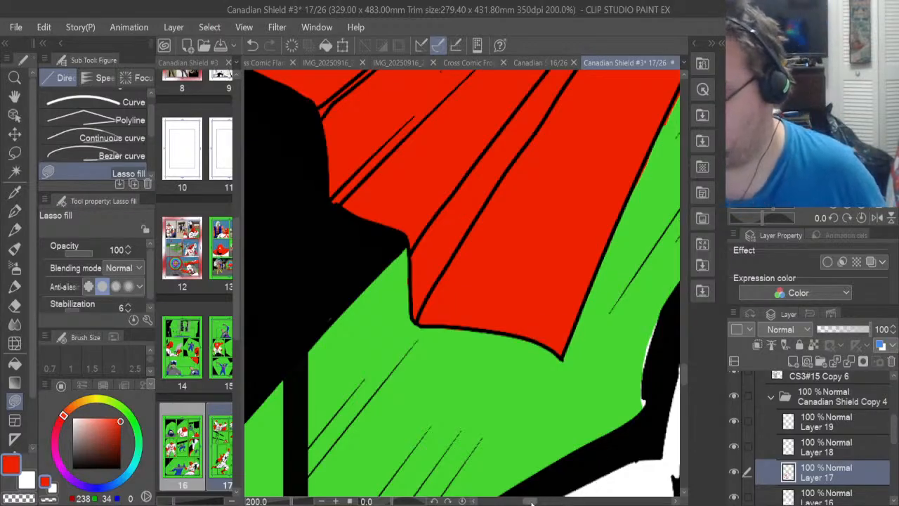
# Erase the remaining red spill along the cape's long side edge up to the black torso shadow
pyautogui.moveTo(533, 501); pyautogui.dragTo(542, 501)
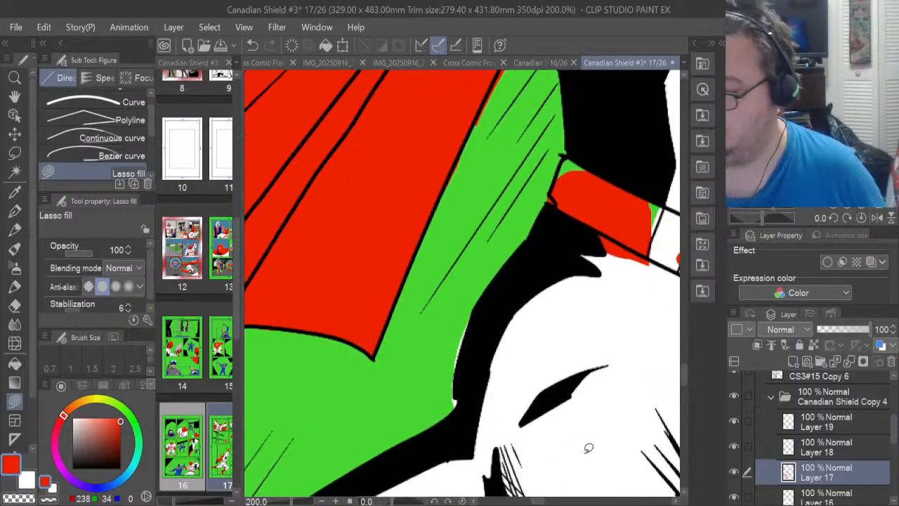
pyautogui.moveTo(685, 378); pyautogui.dragTo(681, 357)
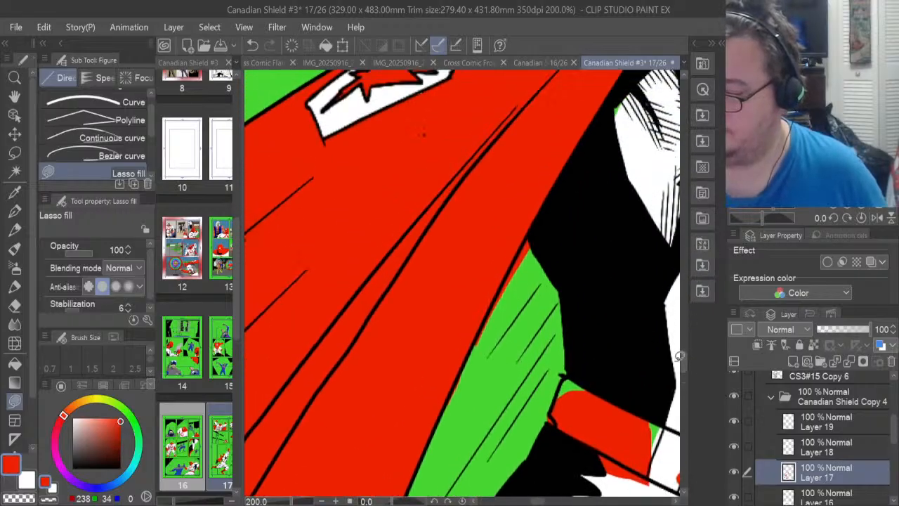
pyautogui.scroll(1, 680, 356)
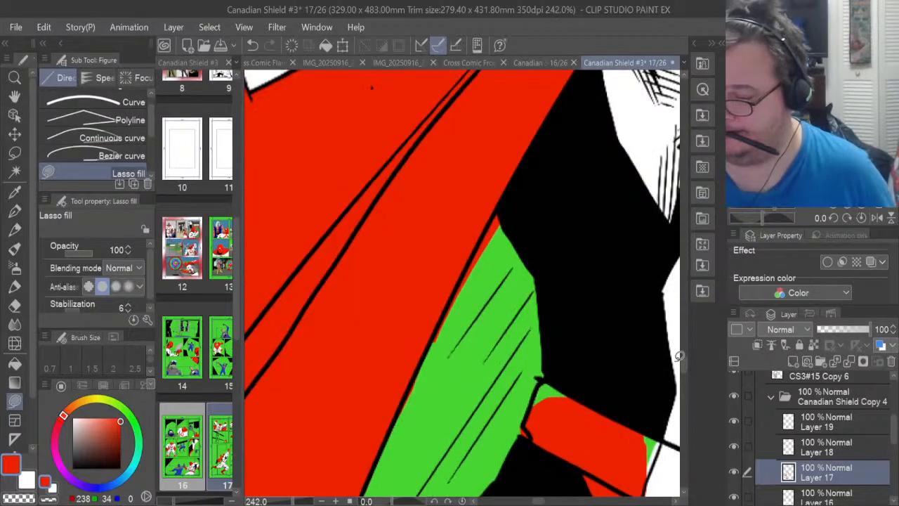
pyautogui.press('e')
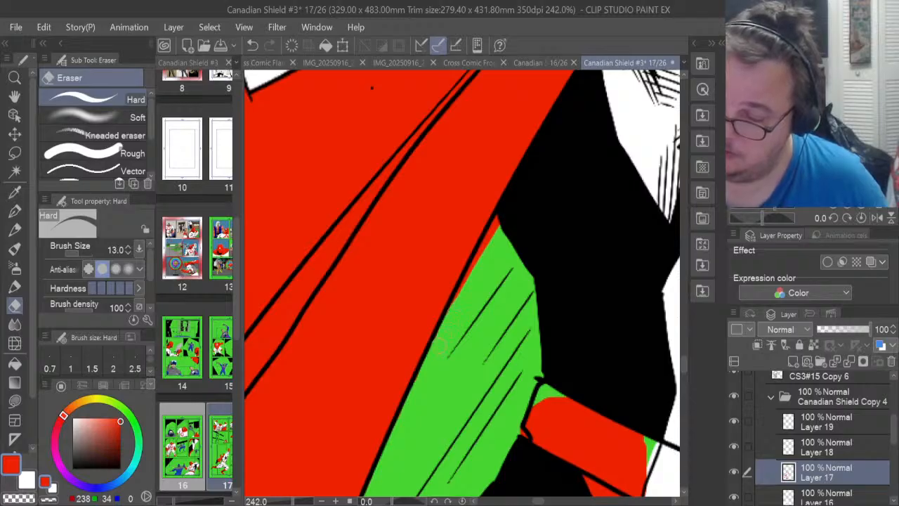
pyautogui.moveTo(495, 225); pyautogui.dragTo(506, 211)
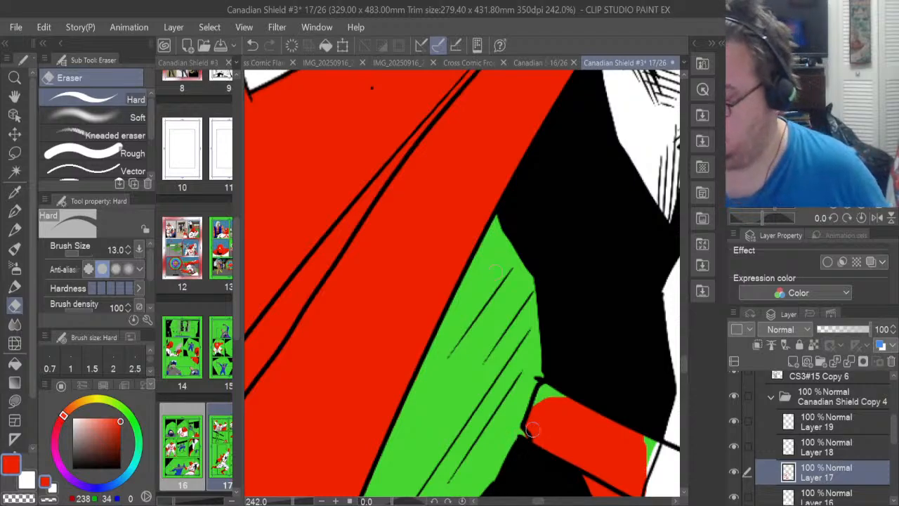
# Erase the red spill below the belt section and fill its uncolored corners with red using Lasso fill
pyautogui.scroll(-2, 548, 421)
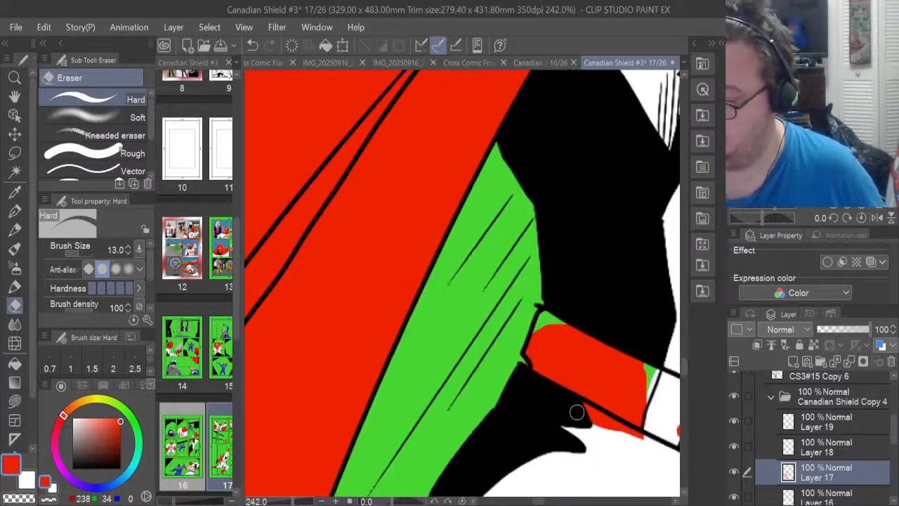
pyautogui.moveTo(575, 412)
pyautogui.mouseDown()
pyautogui.moveTo(640, 439)
pyautogui.moveTo(579, 408)
pyautogui.mouseUp()
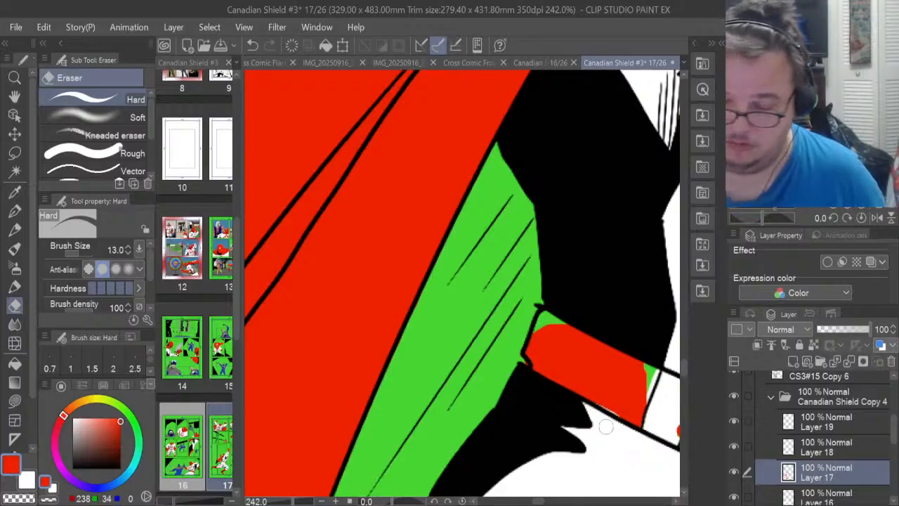
pyautogui.click(15, 401)
pyautogui.moveTo(595, 398)
pyautogui.mouseDown()
pyautogui.moveTo(632, 413)
pyautogui.moveTo(628, 397)
pyautogui.moveTo(651, 380)
pyautogui.moveTo(647, 411)
pyautogui.moveTo(660, 368)
pyautogui.mouseUp()
pyautogui.moveTo(569, 323)
pyautogui.mouseDown()
pyautogui.moveTo(546, 305)
pyautogui.moveTo(528, 354)
pyautogui.mouseUp()
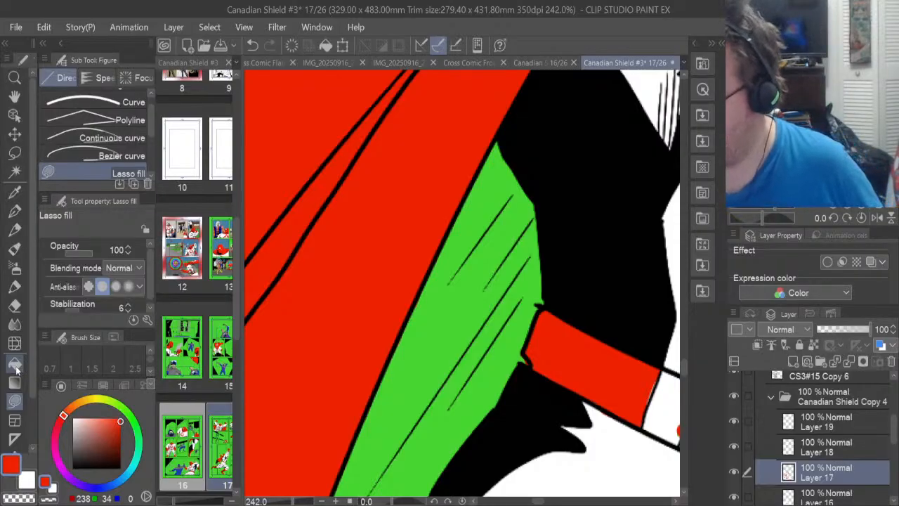
# Erase the stray ink overshoots at the inner corners of the red belt section on CS3#15 Copy 6 with the Hard eraser
pyautogui.moveTo(895, 439); pyautogui.dragTo(895, 425)
pyautogui.click(794, 401)
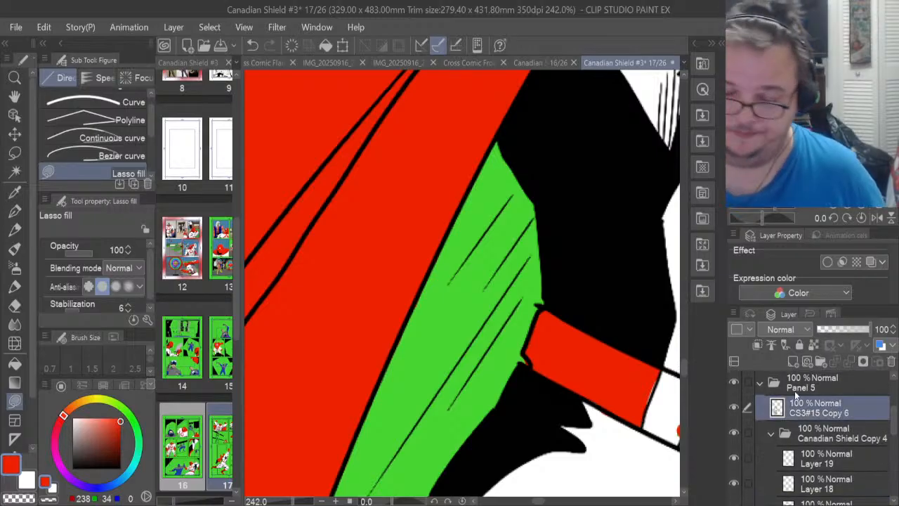
pyautogui.click(14, 304)
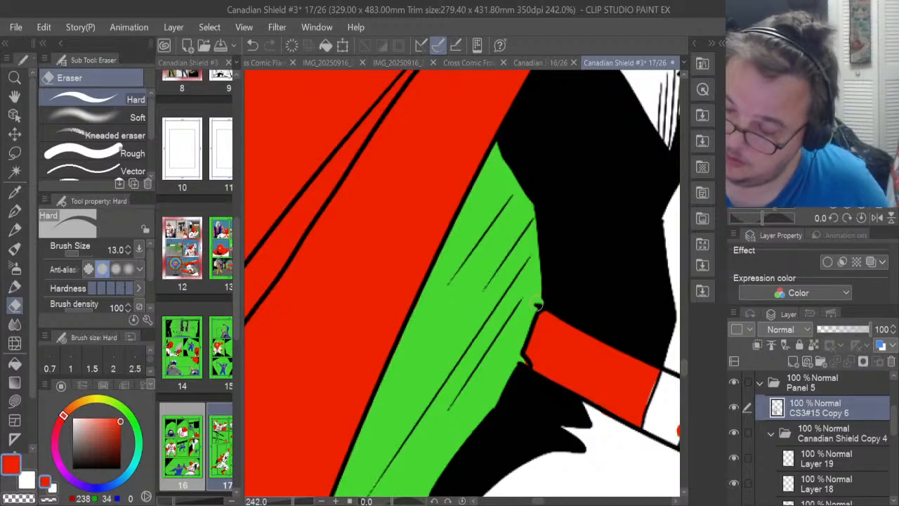
pyautogui.moveTo(542, 282); pyautogui.dragTo(532, 293)
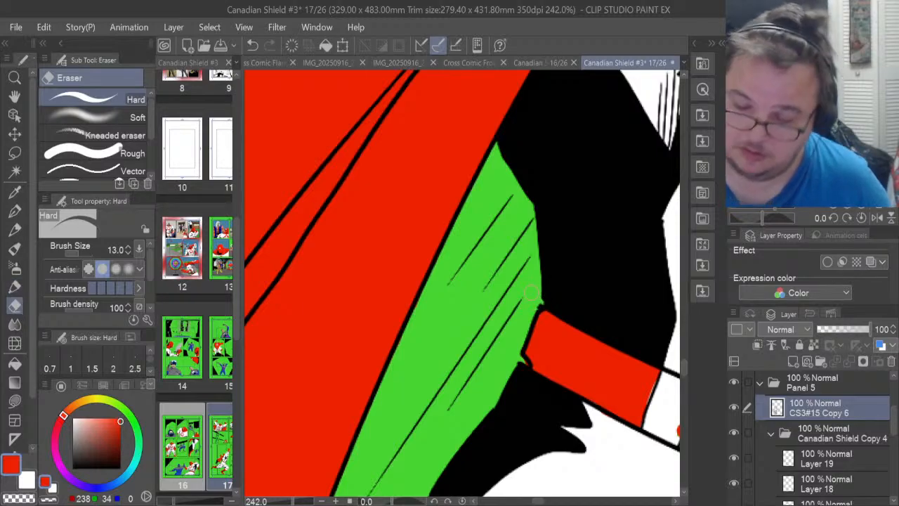
pyautogui.moveTo(536, 357); pyautogui.dragTo(533, 359)
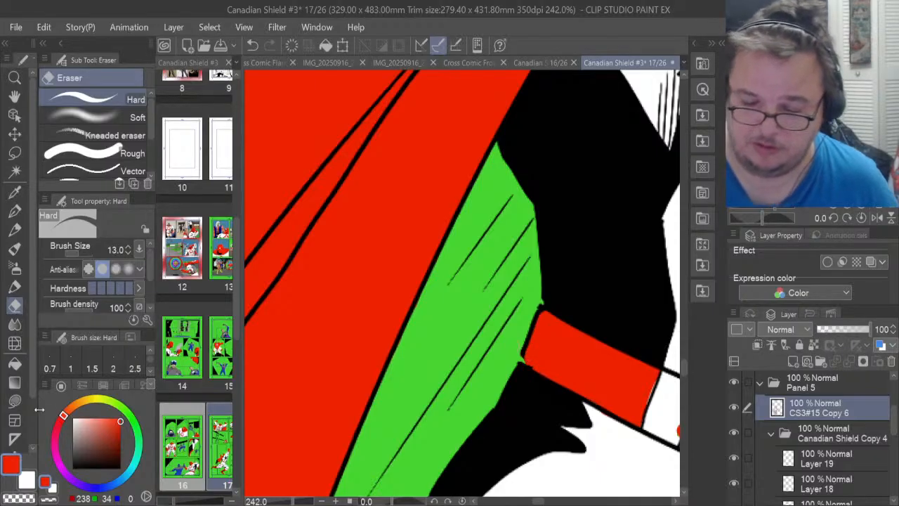
# Redraw the broken outline at the belt section's lower inner corner in black with the Mapping pen
pyautogui.click(28, 481)
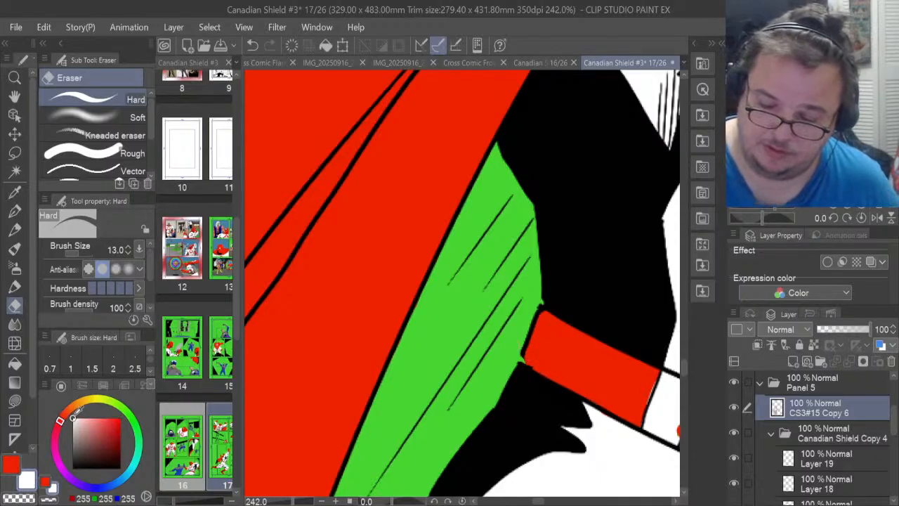
pyautogui.moveTo(74, 419); pyautogui.dragTo(168, 500)
pyautogui.click(15, 211)
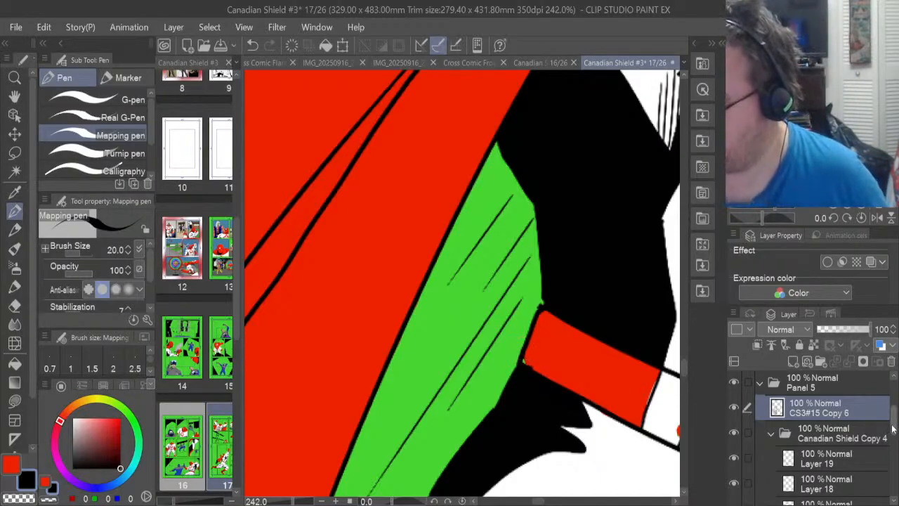
# Restore white as the secondary color and fill the belt section's lower inner corner with red on Layer 17 using Lasso fill
pyautogui.scroll(-1, 893, 435)
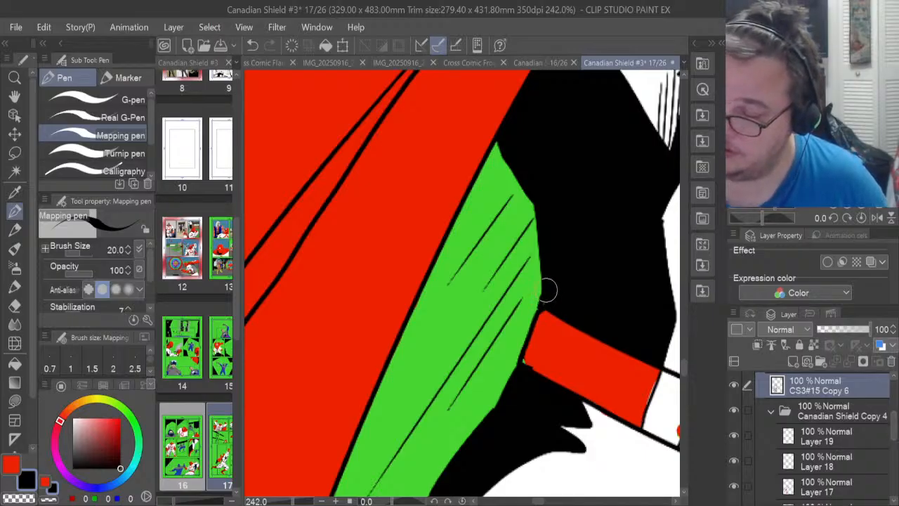
pyautogui.click(828, 486)
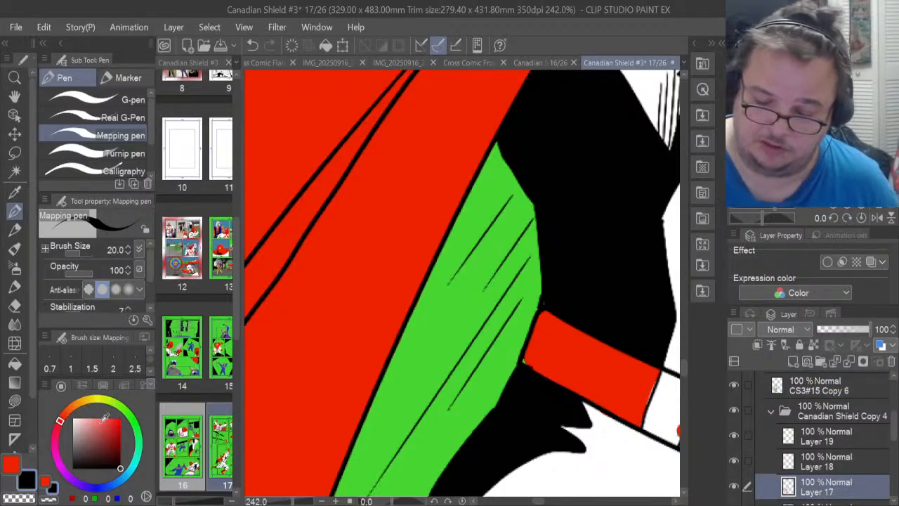
pyautogui.moveTo(114, 458); pyautogui.dragTo(73, 405)
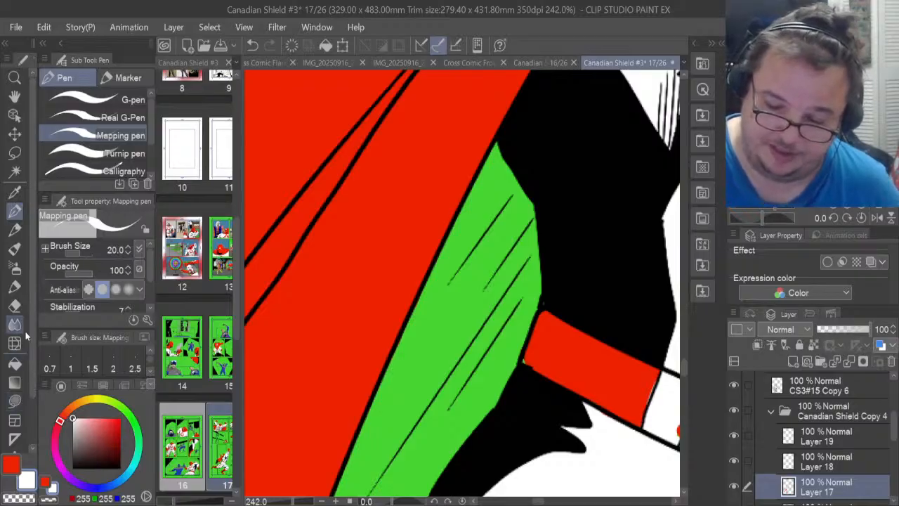
pyautogui.click(11, 464)
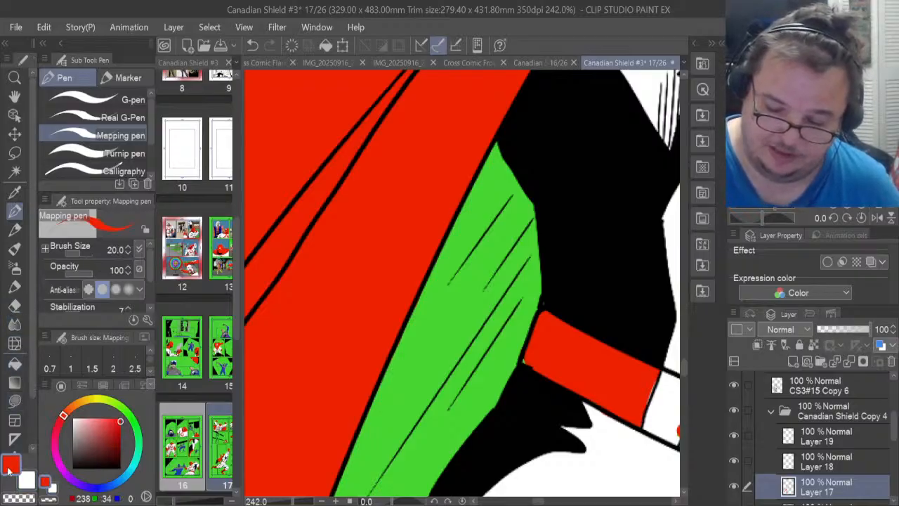
pyautogui.click(14, 400)
pyautogui.moveTo(528, 363); pyautogui.dragTo(539, 339)
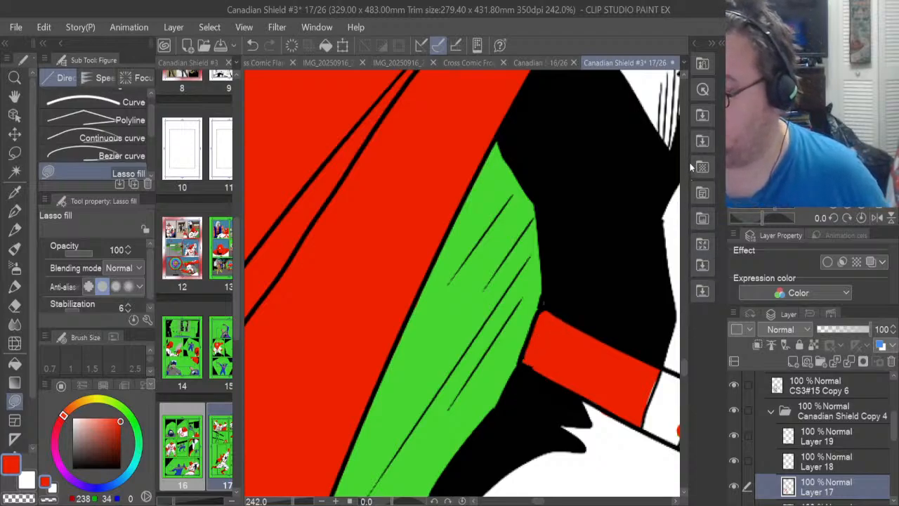
# Erase the ink lines crossing the two white gaps between the belt sections on CS3#15 Copy 6
pyautogui.moveTo(684, 371); pyautogui.dragTo(688, 343)
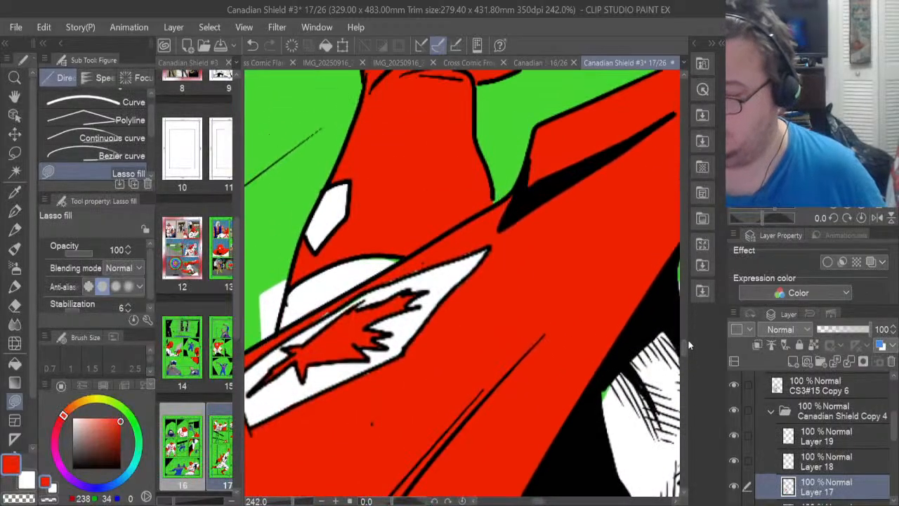
pyautogui.moveTo(539, 500); pyautogui.dragTo(553, 501)
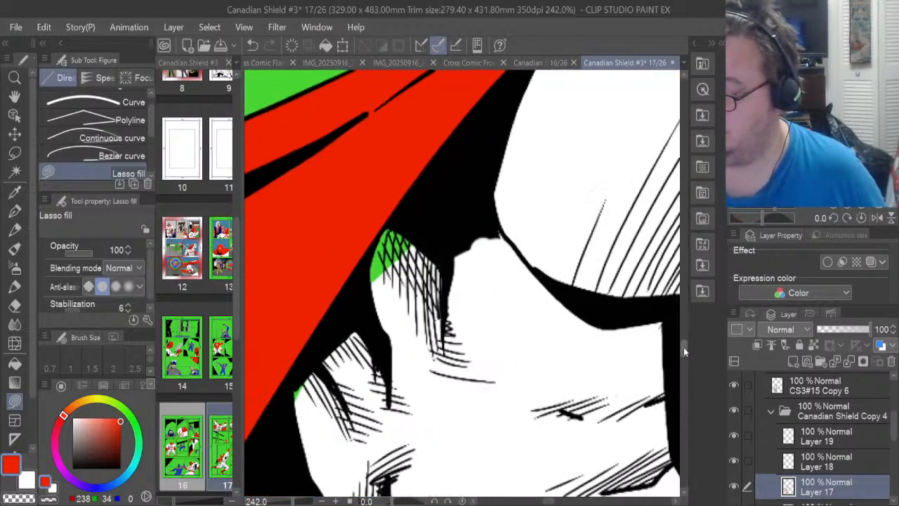
pyautogui.moveTo(684, 348); pyautogui.dragTo(686, 335)
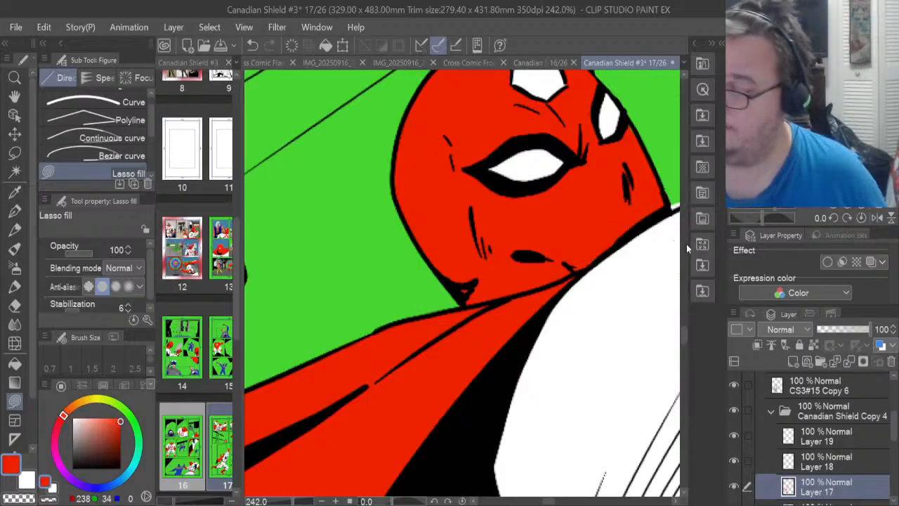
pyautogui.moveTo(684, 340)
pyautogui.mouseDown()
pyautogui.moveTo(684, 330)
pyautogui.moveTo(686, 379)
pyautogui.mouseUp()
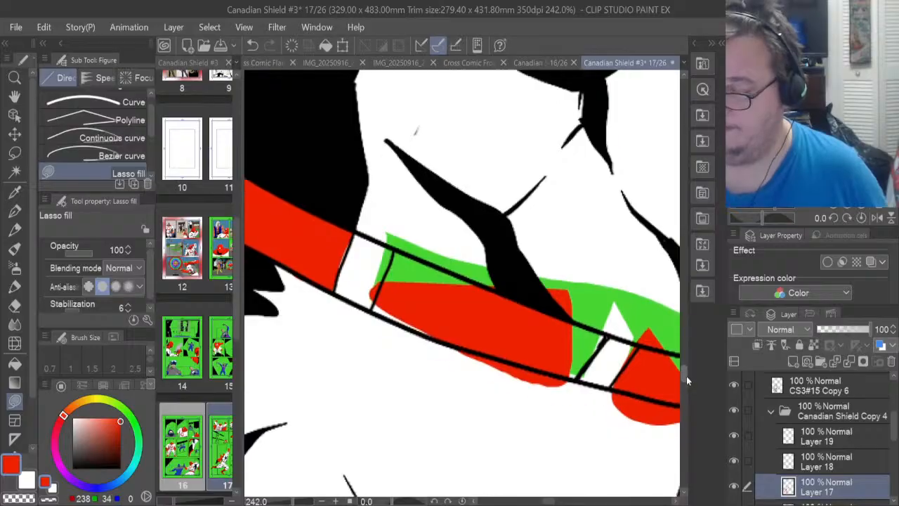
pyautogui.click(758, 380)
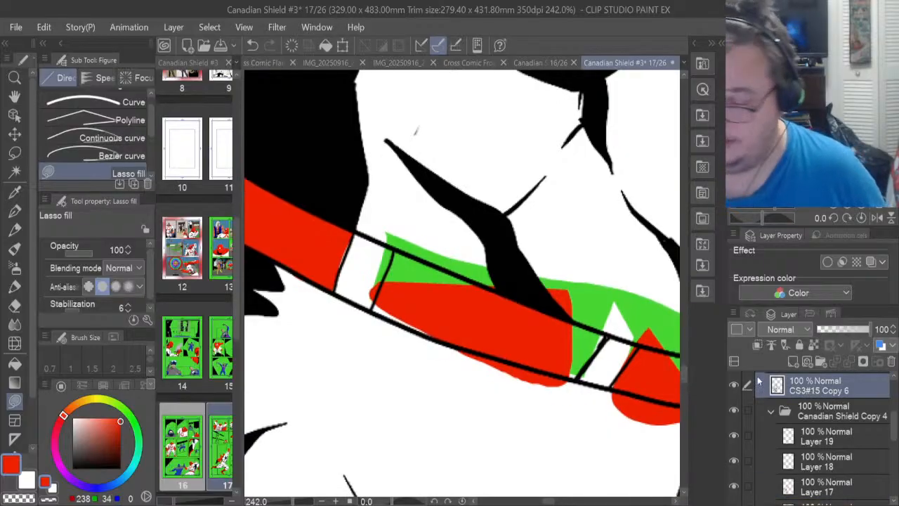
pyautogui.press('e')
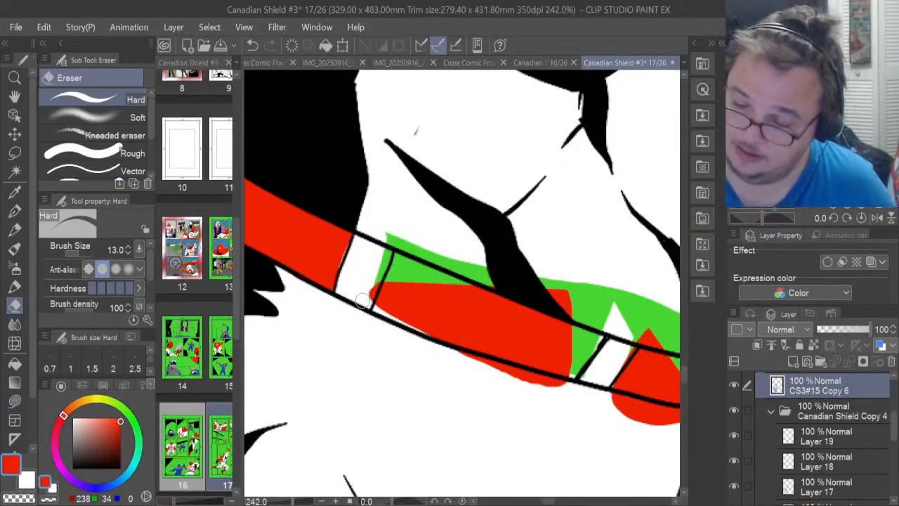
pyautogui.moveTo(362, 302)
pyautogui.mouseDown()
pyautogui.moveTo(341, 298)
pyautogui.moveTo(374, 247)
pyautogui.moveTo(366, 235)
pyautogui.moveTo(379, 240)
pyautogui.mouseUp()
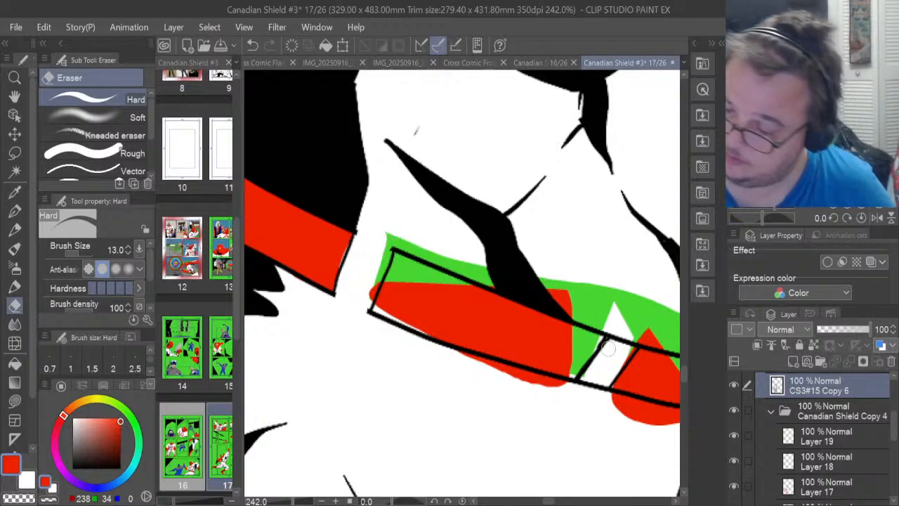
pyautogui.moveTo(608, 349)
pyautogui.mouseDown()
pyautogui.moveTo(587, 389)
pyautogui.moveTo(602, 386)
pyautogui.mouseUp()
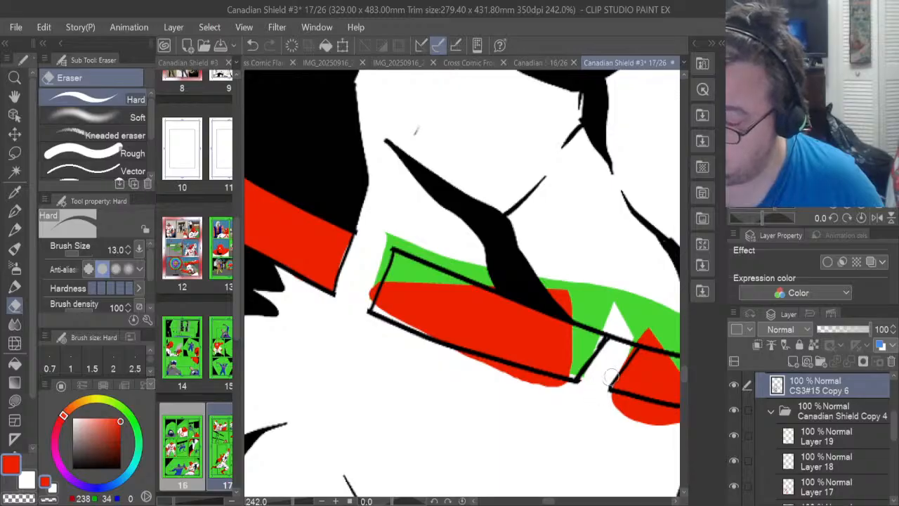
pyautogui.moveTo(624, 342); pyautogui.dragTo(618, 347)
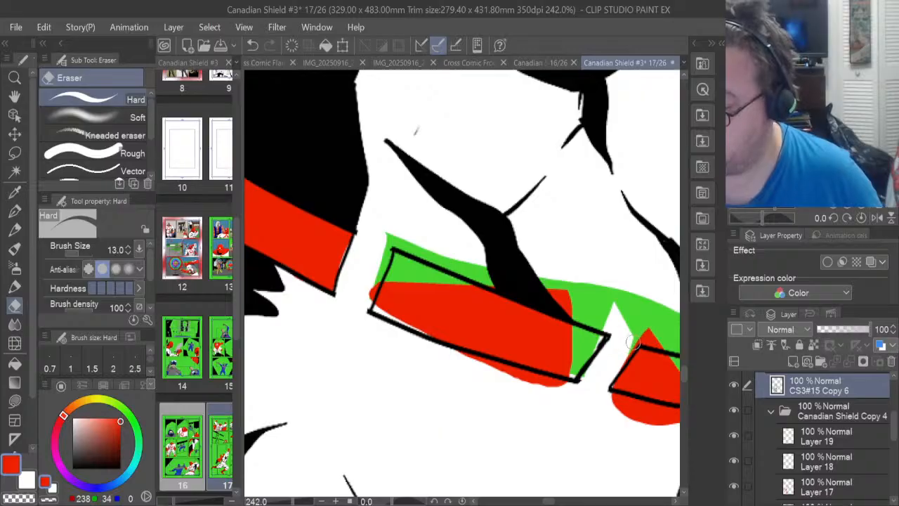
# Fill the uncolored ends of the middle belt section with red on Layer 17 using Lasso fill
pyautogui.click(809, 492)
pyautogui.press('u')
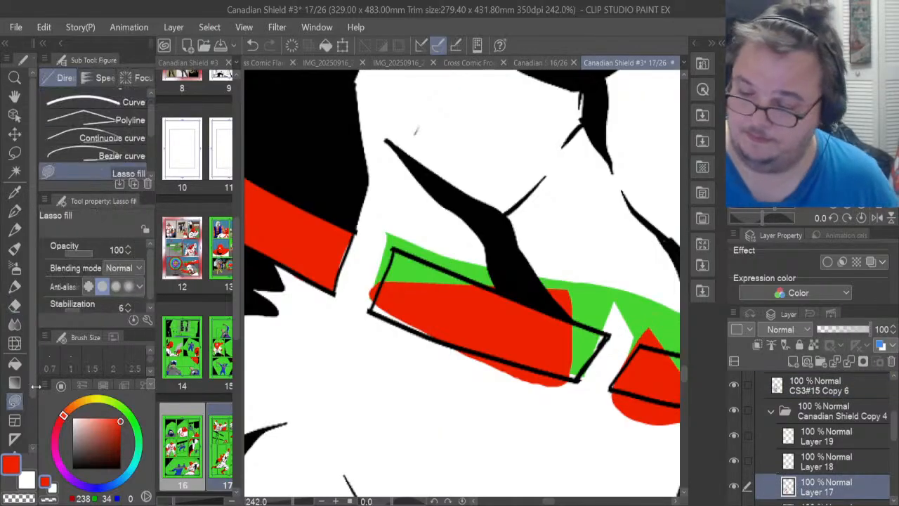
pyautogui.moveTo(439, 330)
pyautogui.mouseDown()
pyautogui.moveTo(380, 308)
pyautogui.moveTo(403, 279)
pyautogui.moveTo(392, 251)
pyautogui.moveTo(492, 293)
pyautogui.moveTo(477, 336)
pyautogui.mouseUp()
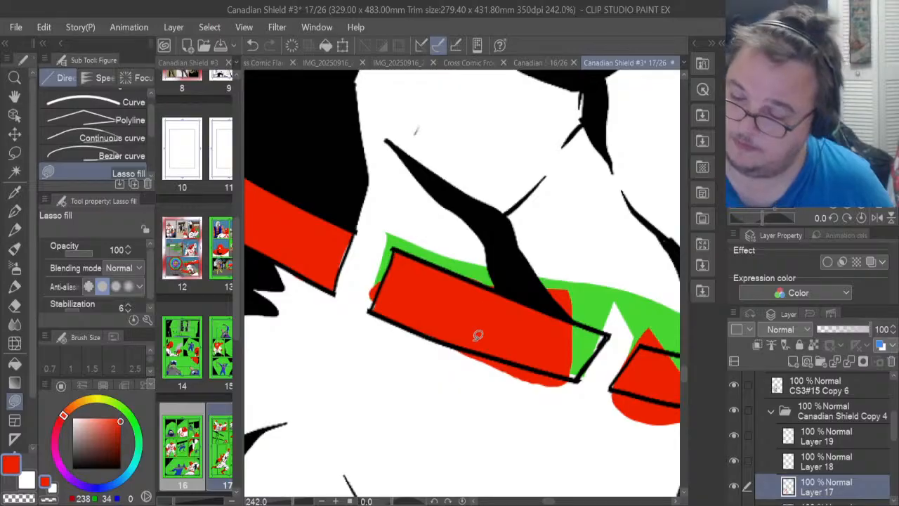
pyautogui.moveTo(571, 378)
pyautogui.mouseDown()
pyautogui.moveTo(614, 333)
pyautogui.moveTo(570, 313)
pyautogui.mouseUp()
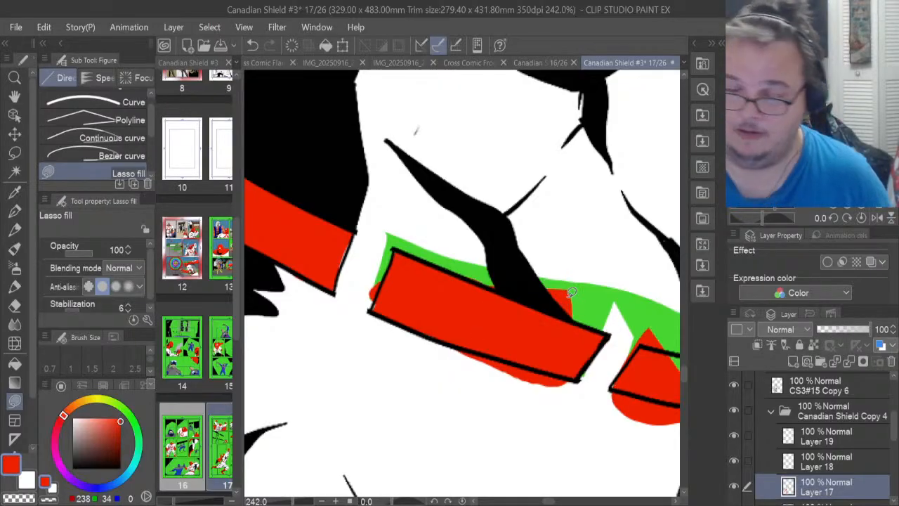
# Erase the red spilling outside the middle belt section's outline on Layer 17
pyautogui.press('e')
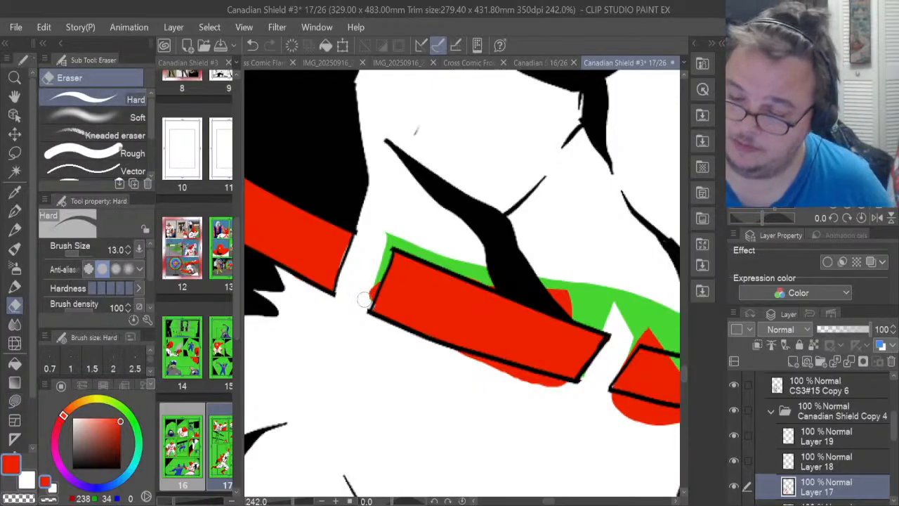
pyautogui.moveTo(363, 300)
pyautogui.mouseDown()
pyautogui.moveTo(372, 288)
pyautogui.moveTo(367, 298)
pyautogui.mouseUp()
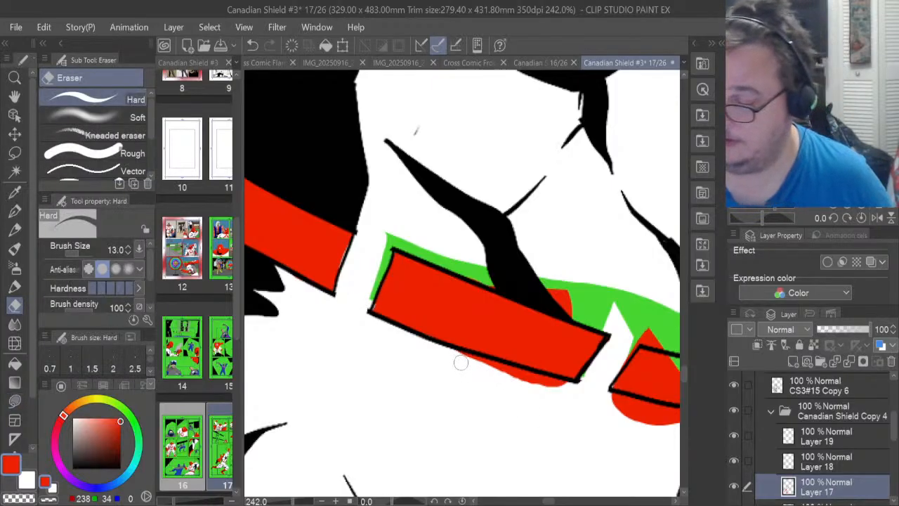
pyautogui.moveTo(499, 379)
pyautogui.mouseDown()
pyautogui.moveTo(562, 391)
pyautogui.moveTo(468, 359)
pyautogui.moveTo(572, 392)
pyautogui.mouseUp()
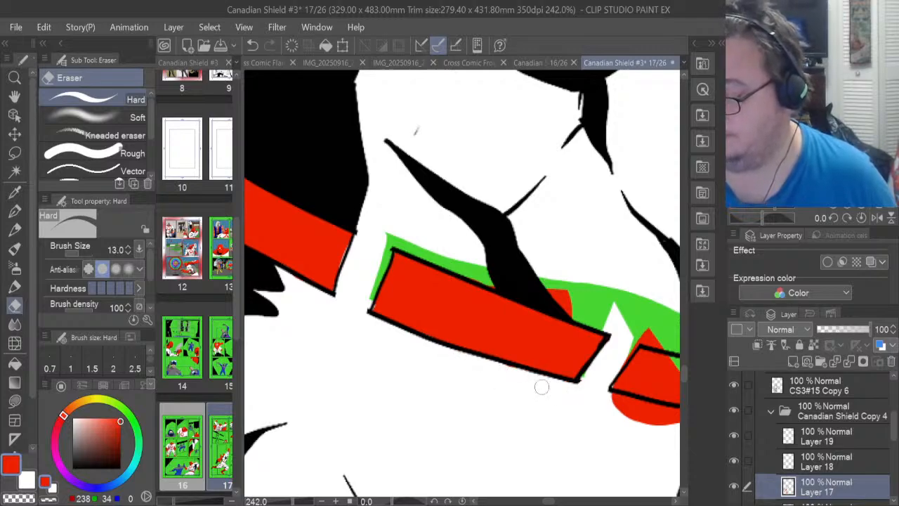
pyautogui.moveTo(561, 291); pyautogui.dragTo(565, 304)
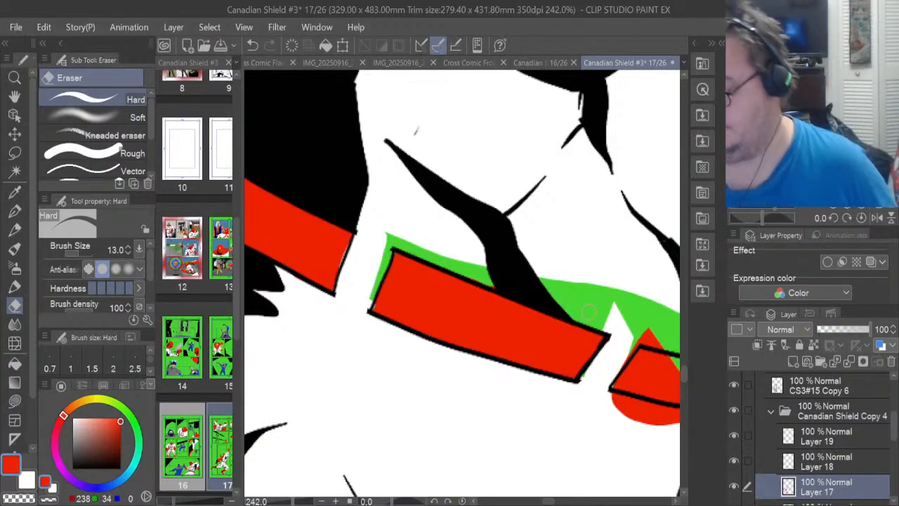
# Erase the red spill around the short belt section and fill its uncolored corner beside the round buckle with red
pyautogui.moveTo(548, 503); pyautogui.dragTo(555, 502)
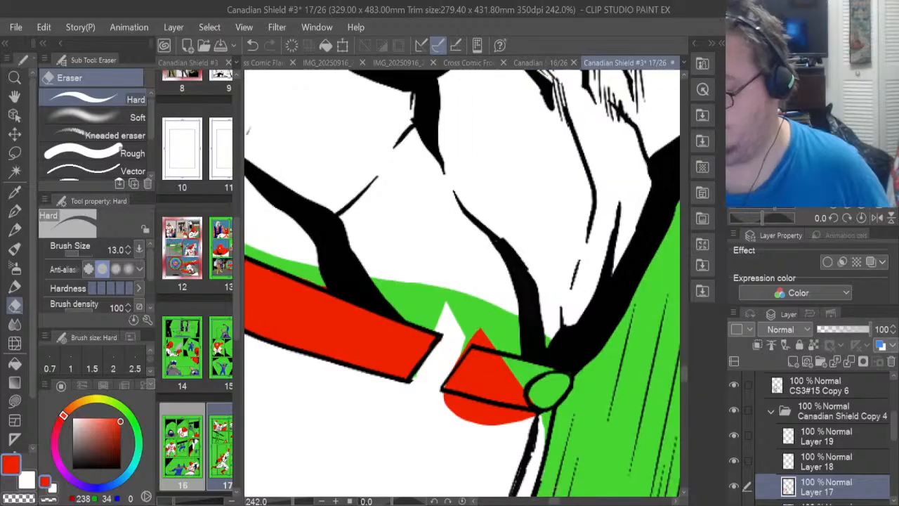
pyautogui.moveTo(438, 400)
pyautogui.mouseDown()
pyautogui.moveTo(530, 426)
pyautogui.moveTo(441, 399)
pyautogui.moveTo(540, 425)
pyautogui.moveTo(491, 410)
pyautogui.moveTo(545, 422)
pyautogui.mouseUp()
pyautogui.moveTo(465, 346); pyautogui.dragTo(480, 333)
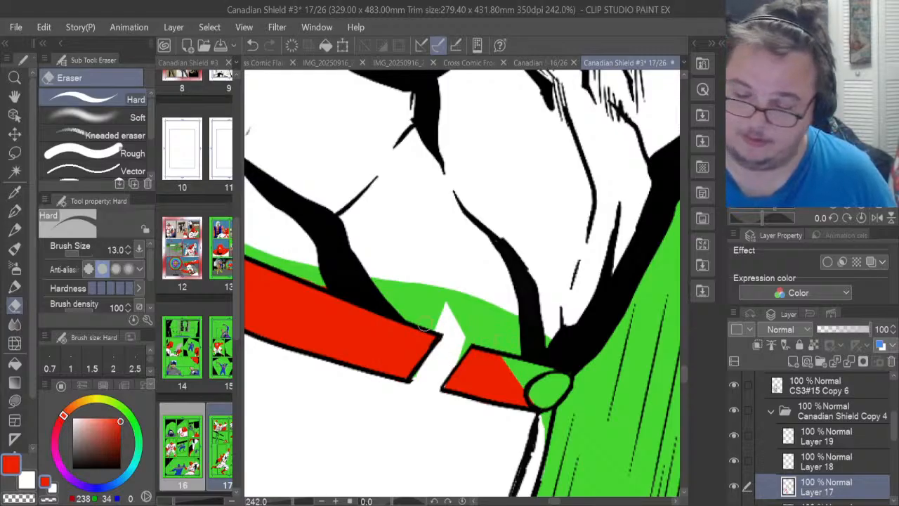
pyautogui.click(14, 400)
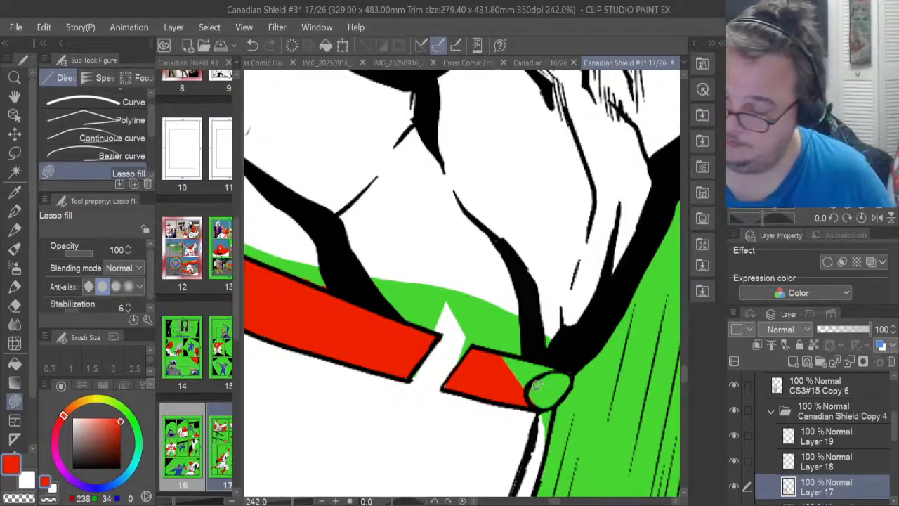
pyautogui.moveTo(533, 379)
pyautogui.mouseDown()
pyautogui.moveTo(562, 365)
pyautogui.moveTo(536, 353)
pyautogui.moveTo(494, 373)
pyautogui.moveTo(522, 400)
pyautogui.mouseUp()
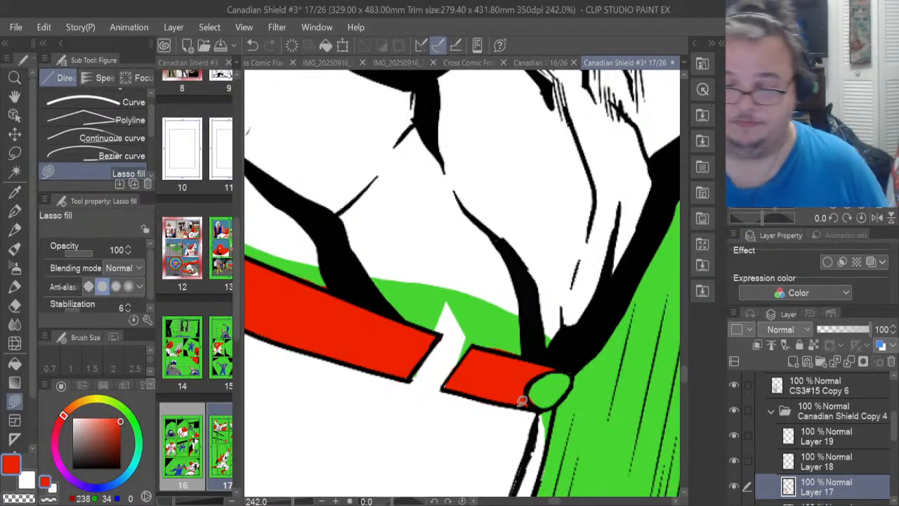
# Erase the red spilling past the curved hem of the raised arm's red glove onto the white area on Layer 17
pyautogui.click(16, 302)
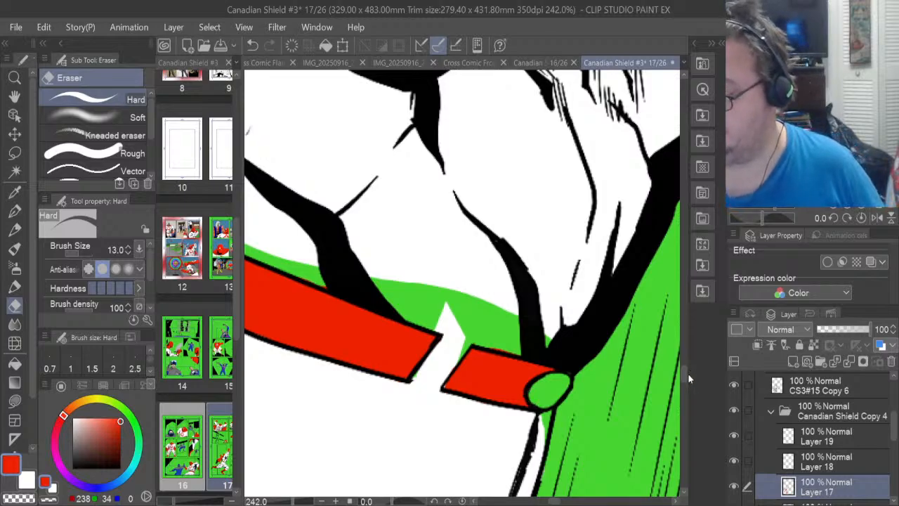
pyautogui.moveTo(688, 373); pyautogui.dragTo(689, 319)
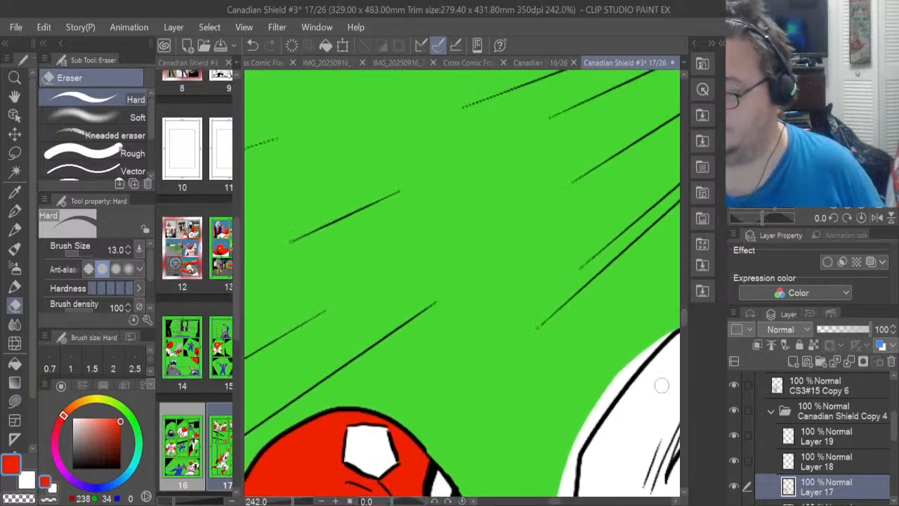
pyautogui.moveTo(555, 501); pyautogui.dragTo(571, 503)
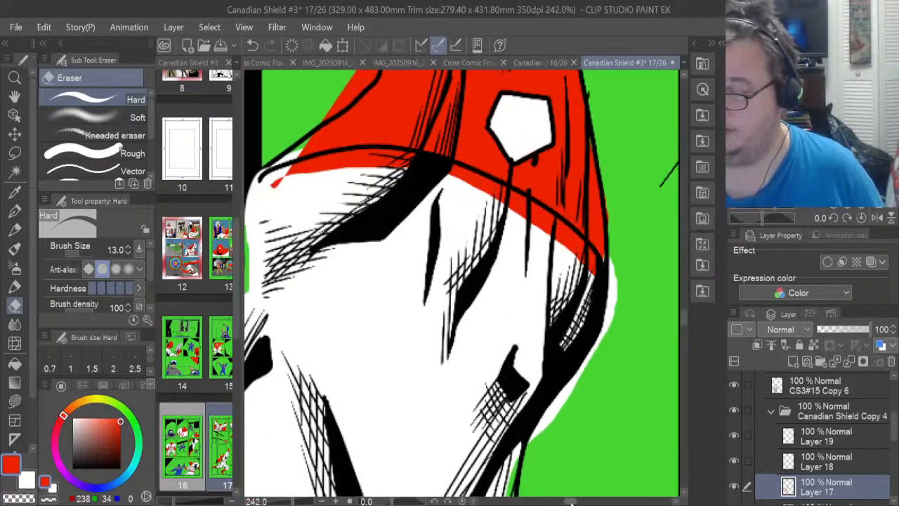
pyautogui.moveTo(684, 320); pyautogui.dragTo(686, 309)
pyautogui.moveTo(272, 385)
pyautogui.mouseDown()
pyautogui.moveTo(377, 368)
pyautogui.moveTo(292, 377)
pyautogui.moveTo(328, 363)
pyautogui.moveTo(295, 369)
pyautogui.moveTo(306, 363)
pyautogui.moveTo(298, 367)
pyautogui.moveTo(407, 364)
pyautogui.moveTo(340, 362)
pyautogui.moveTo(392, 355)
pyautogui.moveTo(332, 361)
pyautogui.moveTo(349, 357)
pyautogui.moveTo(337, 356)
pyautogui.moveTo(408, 356)
pyautogui.moveTo(516, 393)
pyautogui.moveTo(601, 476)
pyautogui.moveTo(507, 398)
pyautogui.mouseUp()
pyautogui.moveTo(560, 423)
pyautogui.mouseDown()
pyautogui.moveTo(583, 446)
pyautogui.moveTo(549, 419)
pyautogui.moveTo(590, 462)
pyautogui.mouseUp()
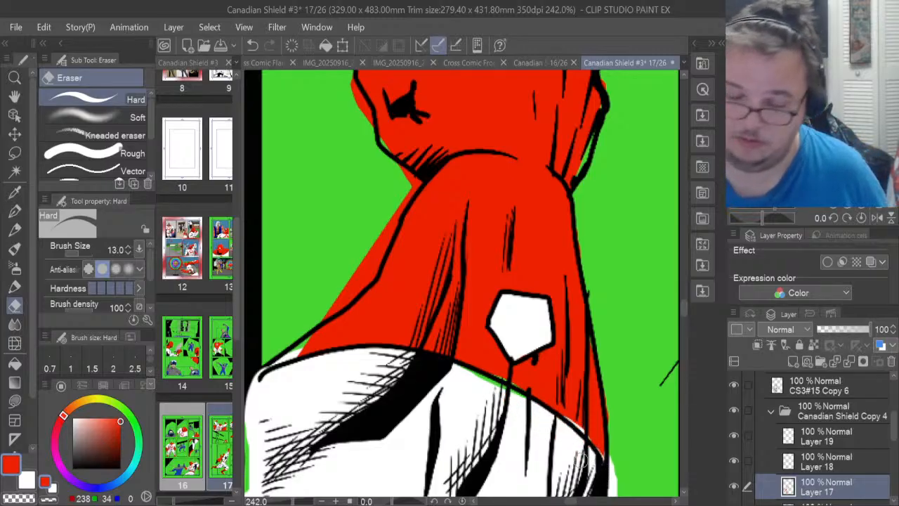
# Fill the uncolored corner and edge gaps along the hem of the raised arm's glove with red on Layer 17 using Lasso fill
pyautogui.press('u')
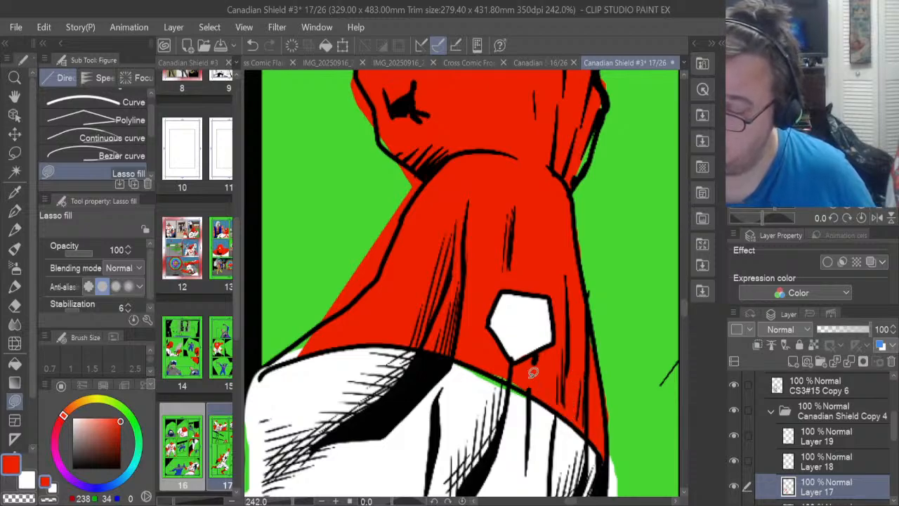
pyautogui.moveTo(530, 388); pyautogui.dragTo(477, 360)
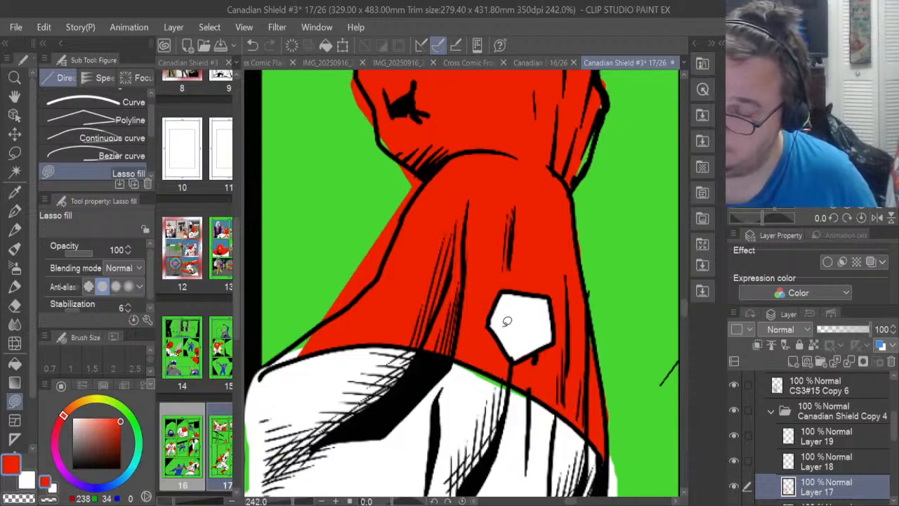
pyautogui.moveTo(299, 353)
pyautogui.mouseDown()
pyautogui.moveTo(265, 371)
pyautogui.moveTo(316, 326)
pyautogui.mouseUp()
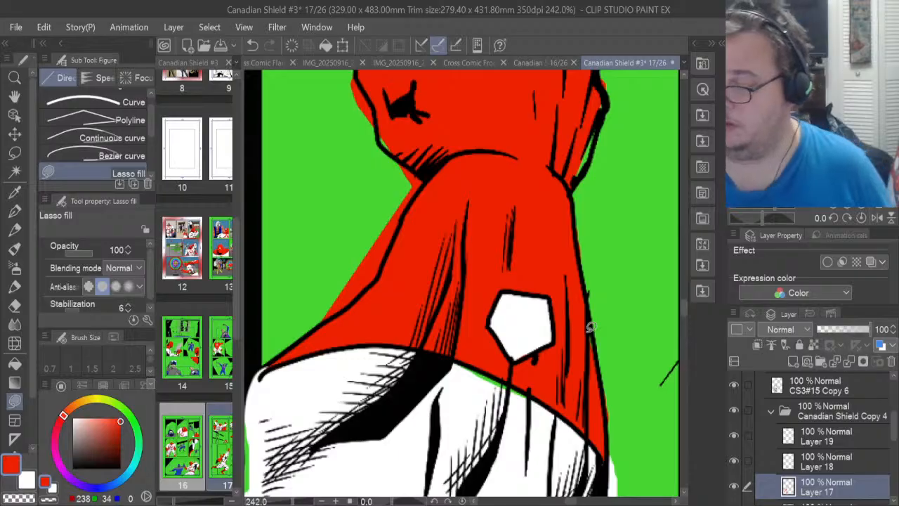
pyautogui.moveTo(585, 327)
pyautogui.mouseDown()
pyautogui.moveTo(594, 356)
pyautogui.moveTo(587, 329)
pyautogui.mouseUp()
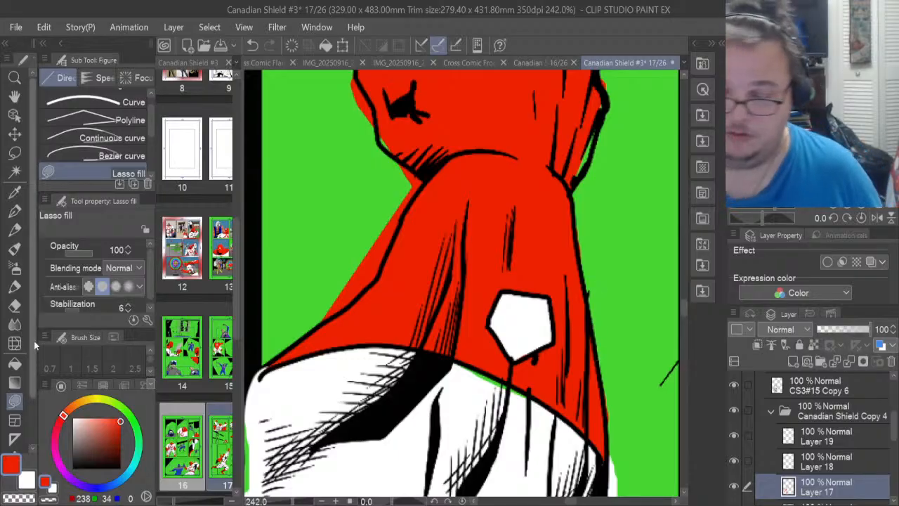
# Erase the red spill beside the glove's forearm on Layer 17 and the stray ink tip on its opposite edge on CS3#15 Copy 6
pyautogui.press('e')
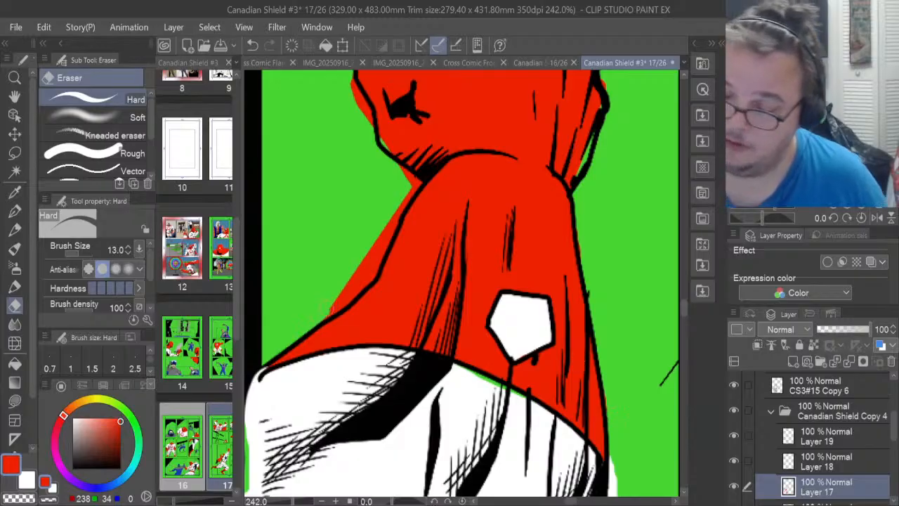
pyautogui.moveTo(324, 307)
pyautogui.mouseDown()
pyautogui.moveTo(353, 293)
pyautogui.moveTo(381, 250)
pyautogui.moveTo(367, 276)
pyautogui.moveTo(353, 274)
pyautogui.moveTo(394, 217)
pyautogui.moveTo(382, 245)
pyautogui.moveTo(410, 188)
pyautogui.mouseUp()
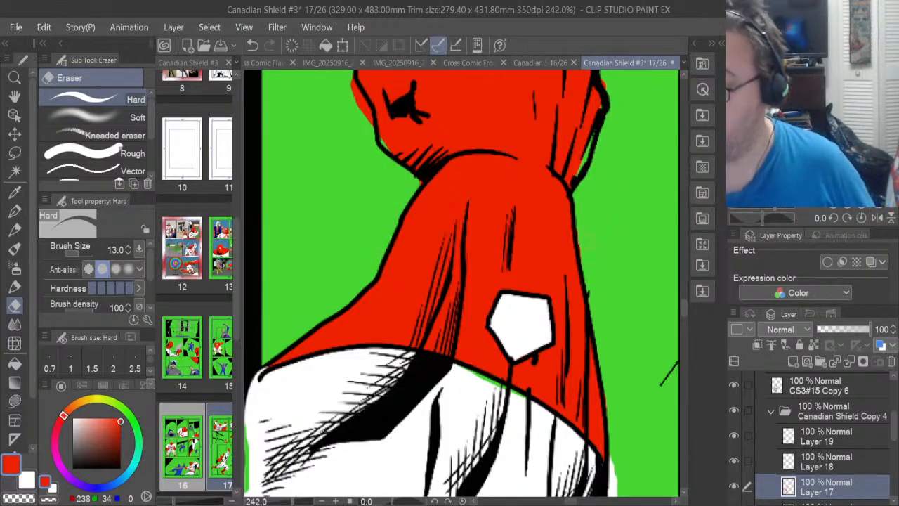
pyautogui.click(841, 390)
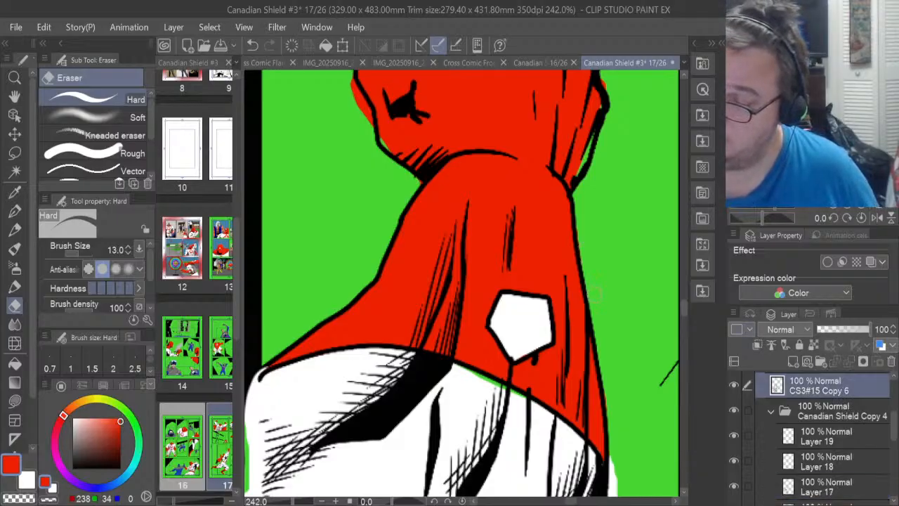
# Erase the red spilling outside the raised fist's outline around the knuckles, thumb and side on Layer 17
pyautogui.scroll(5, 684, 302)
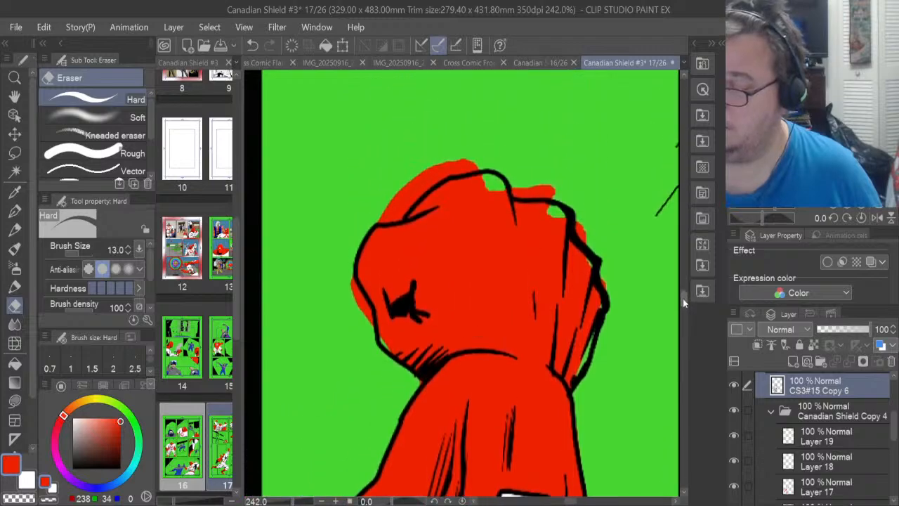
pyautogui.click(829, 486)
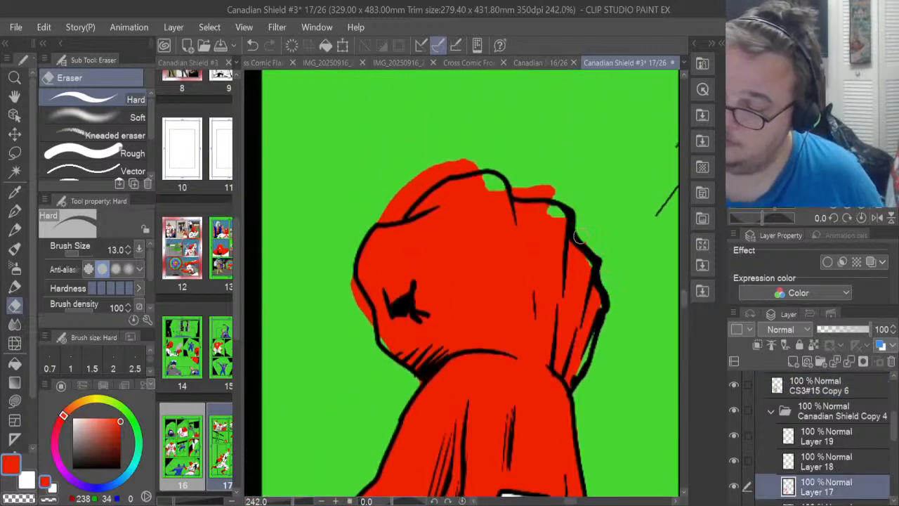
pyautogui.moveTo(512, 190); pyautogui.dragTo(559, 191)
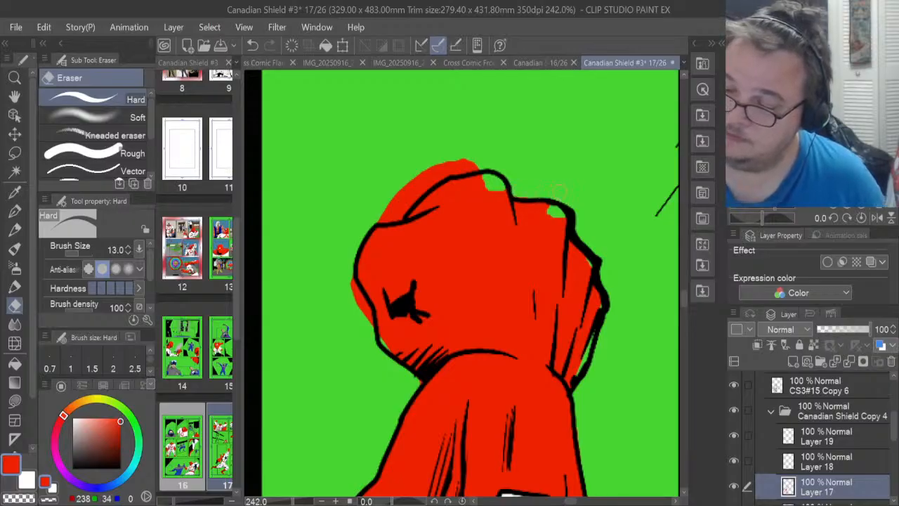
pyautogui.moveTo(379, 218)
pyautogui.mouseDown()
pyautogui.moveTo(439, 168)
pyautogui.moveTo(421, 198)
pyautogui.mouseUp()
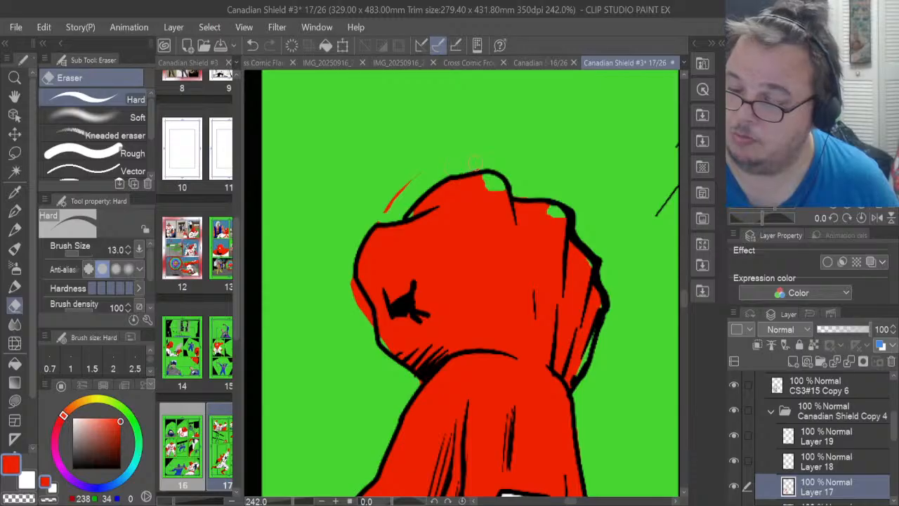
pyautogui.moveTo(424, 167); pyautogui.dragTo(388, 204)
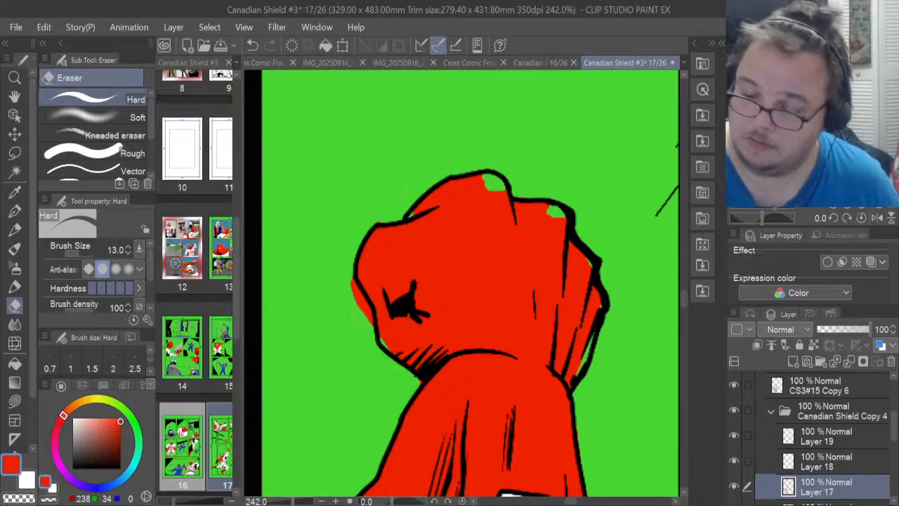
pyautogui.moveTo(355, 281); pyautogui.dragTo(366, 320)
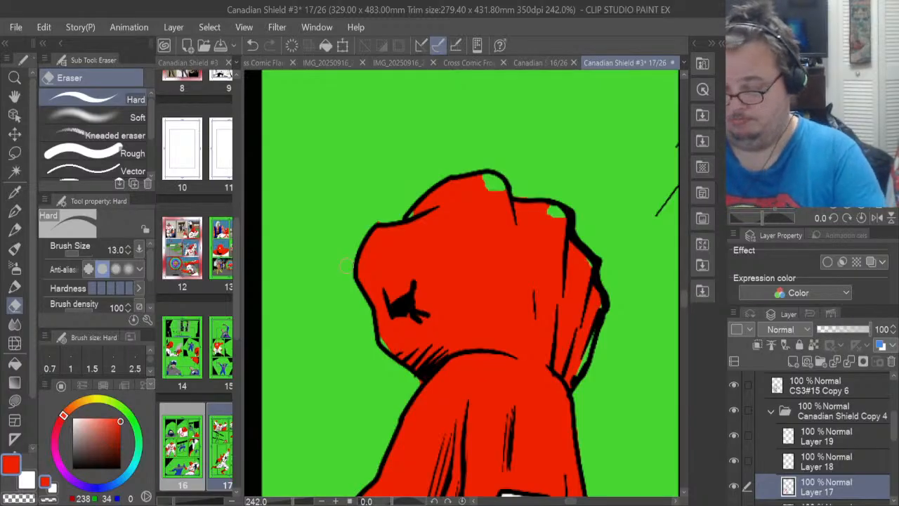
# Fill the uncolored knuckle gaps and the sliver along the fist's outer edge with red using Lasso fill
pyautogui.press('u')
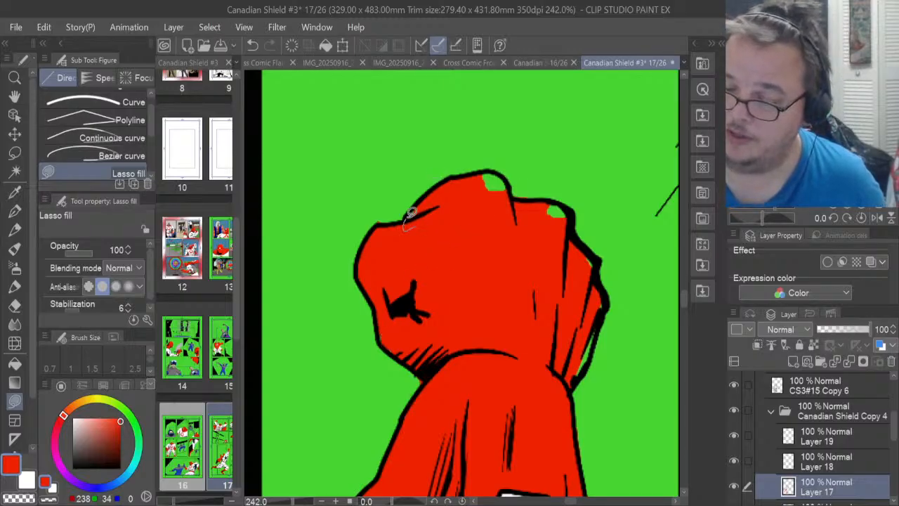
pyautogui.moveTo(513, 195)
pyautogui.mouseDown()
pyautogui.moveTo(503, 172)
pyautogui.moveTo(471, 188)
pyautogui.moveTo(507, 199)
pyautogui.mouseUp()
pyautogui.moveTo(572, 216)
pyautogui.mouseDown()
pyautogui.moveTo(548, 204)
pyautogui.moveTo(568, 223)
pyautogui.mouseUp()
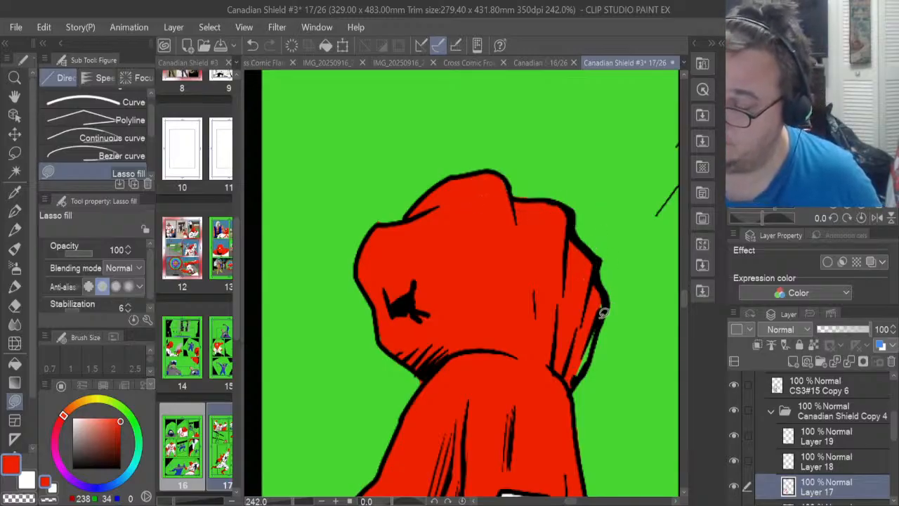
pyautogui.moveTo(566, 390); pyautogui.dragTo(583, 377)
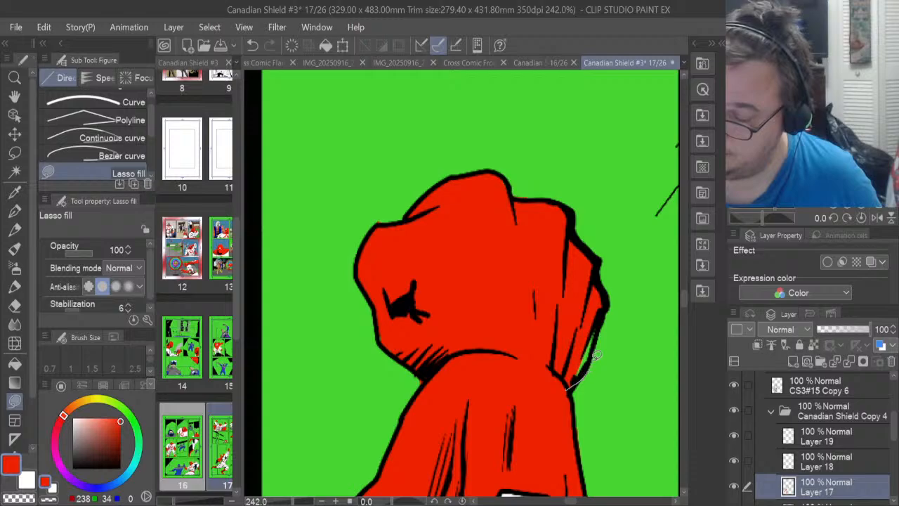
pyautogui.moveTo(598, 331); pyautogui.dragTo(594, 309)
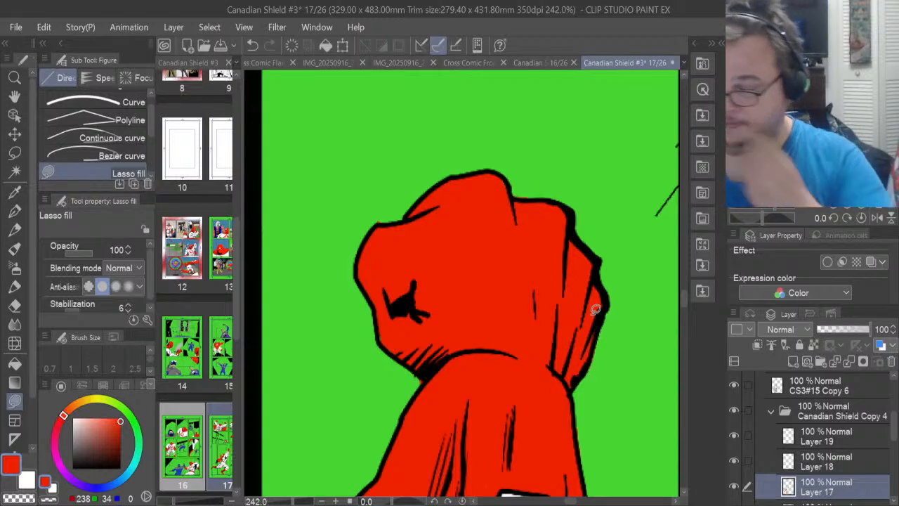
# Erase the red spilling past the slanted top edge of the bent leg's red boot onto the white area on Layer 17
pyautogui.moveTo(683, 298); pyautogui.dragTo(688, 390)
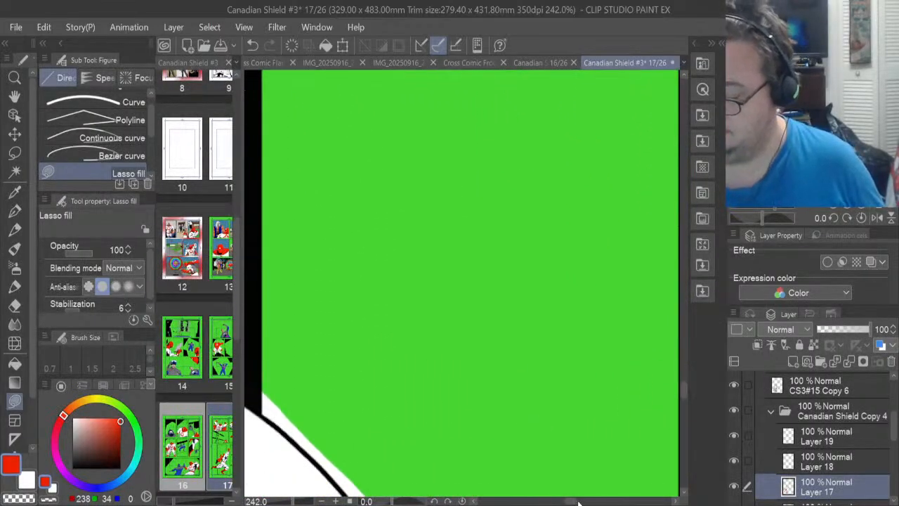
pyautogui.moveTo(578, 503); pyautogui.dragTo(554, 503)
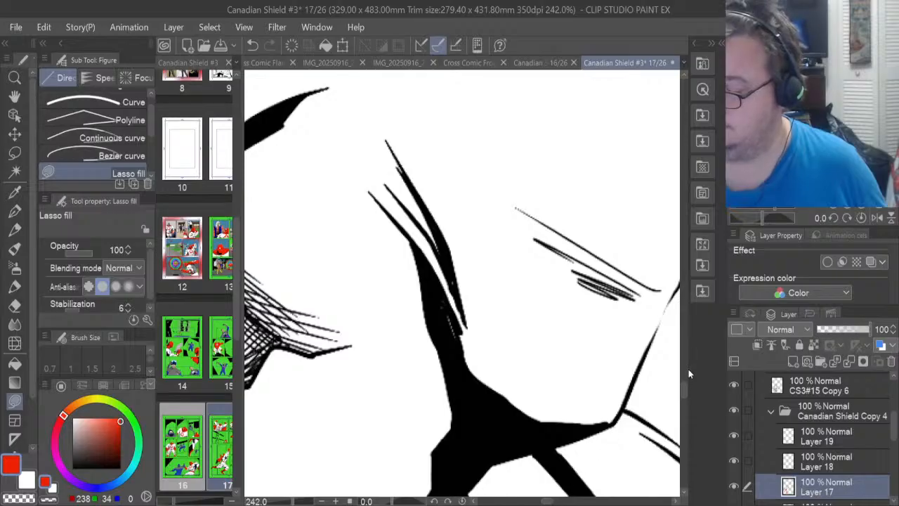
pyautogui.moveTo(685, 386); pyautogui.dragTo(687, 416)
pyautogui.moveTo(548, 503); pyautogui.dragTo(561, 502)
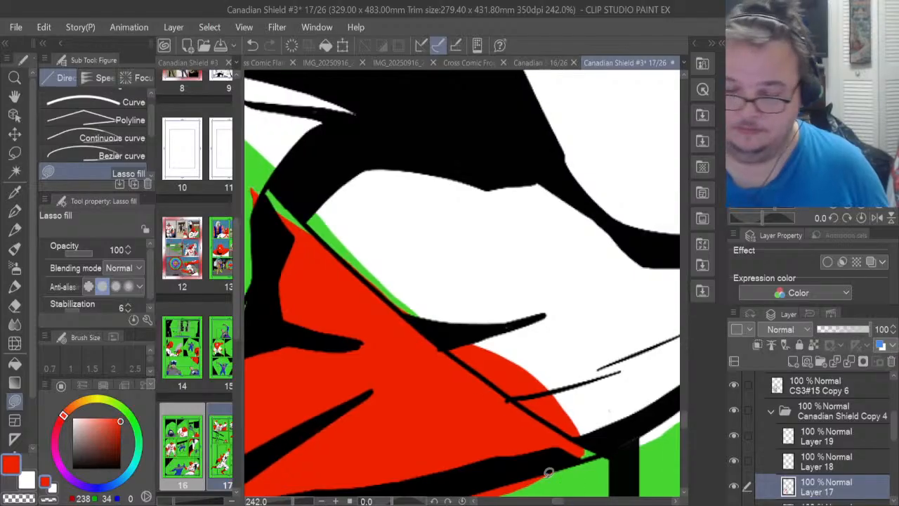
pyautogui.click(14, 305)
pyautogui.moveTo(463, 336)
pyautogui.mouseDown()
pyautogui.moveTo(574, 427)
pyautogui.moveTo(554, 420)
pyautogui.moveTo(496, 355)
pyautogui.moveTo(570, 412)
pyautogui.moveTo(531, 377)
pyautogui.moveTo(552, 406)
pyautogui.moveTo(519, 379)
pyautogui.mouseUp()
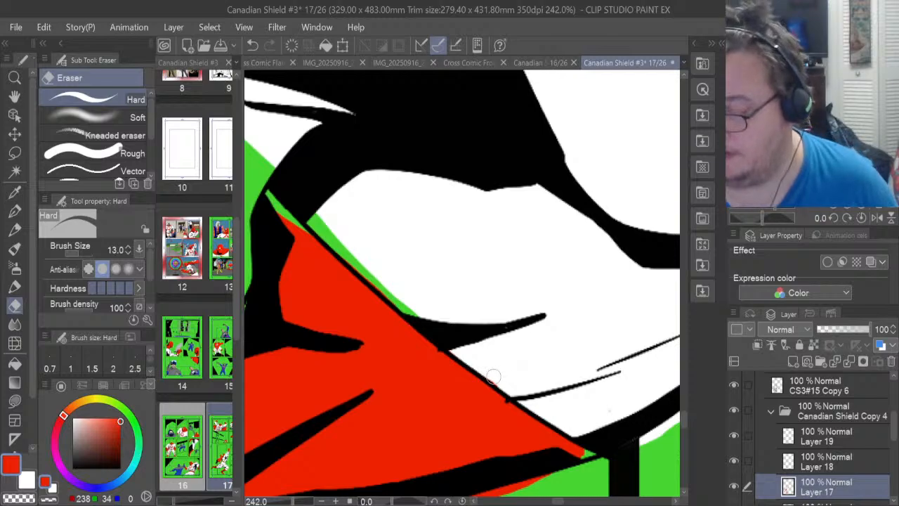
# Fill the uncolored tips of the boot's slanted edge with red and erase the stray ink nub on that edge on CS3#15 Copy 6
pyautogui.click(18, 402)
pyautogui.moveTo(312, 222)
pyautogui.mouseDown()
pyautogui.moveTo(273, 183)
pyautogui.moveTo(267, 204)
pyautogui.moveTo(303, 232)
pyautogui.mouseUp()
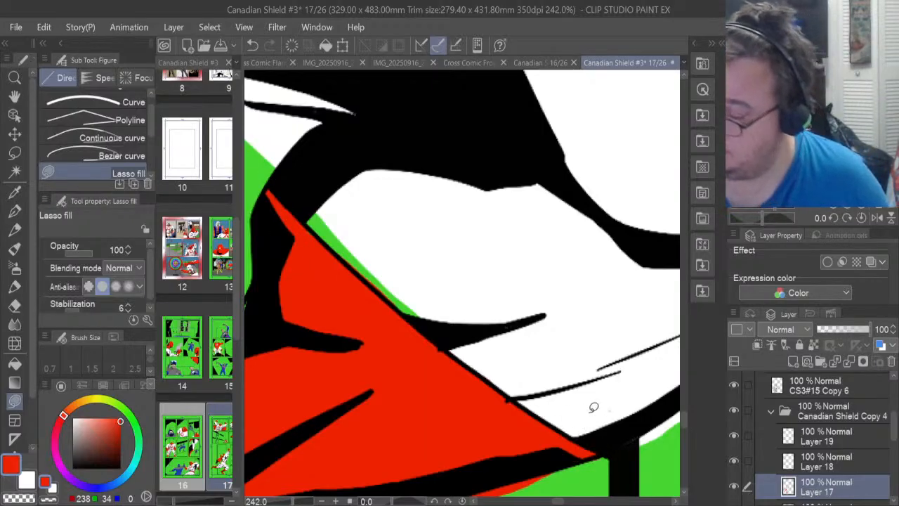
pyautogui.click(833, 394)
pyautogui.click(14, 306)
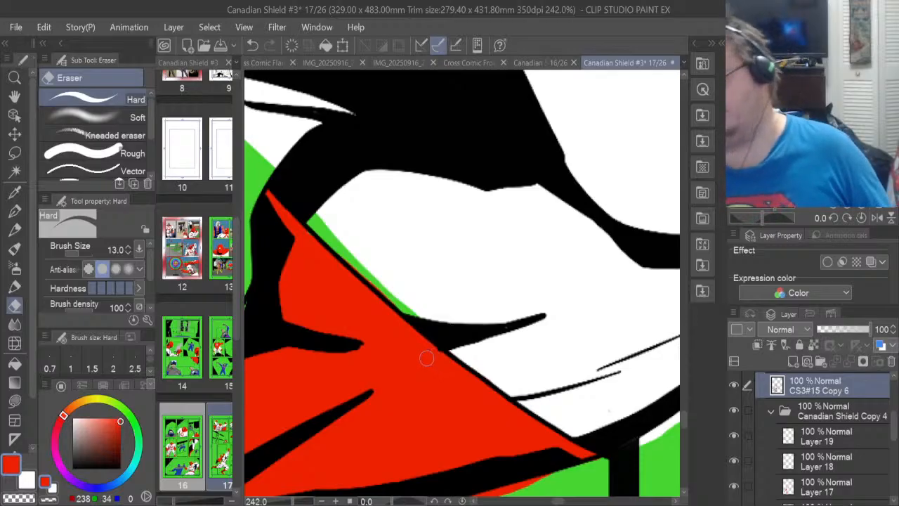
# Erase the red spill below the boot's thick lower outline on Layer 17
pyautogui.scroll(-3, 685, 420)
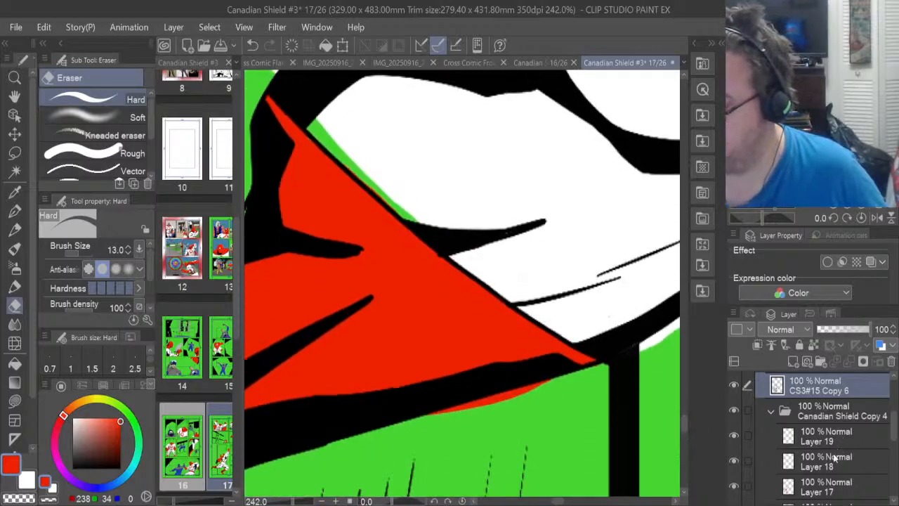
pyautogui.click(790, 485)
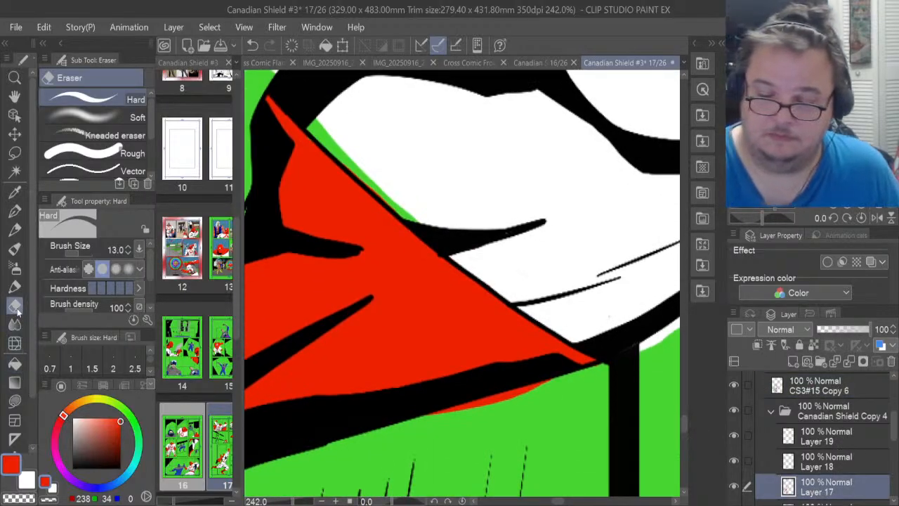
pyautogui.moveTo(425, 418); pyautogui.dragTo(500, 400)
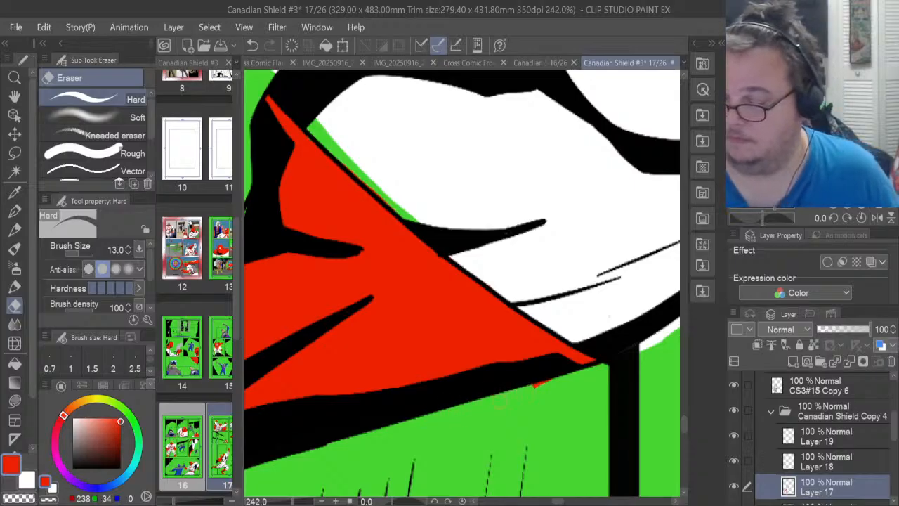
# Fill the uncolored strip along the boot's long upper outline with red using Lasso fill
pyautogui.moveTo(563, 501); pyautogui.dragTo(551, 503)
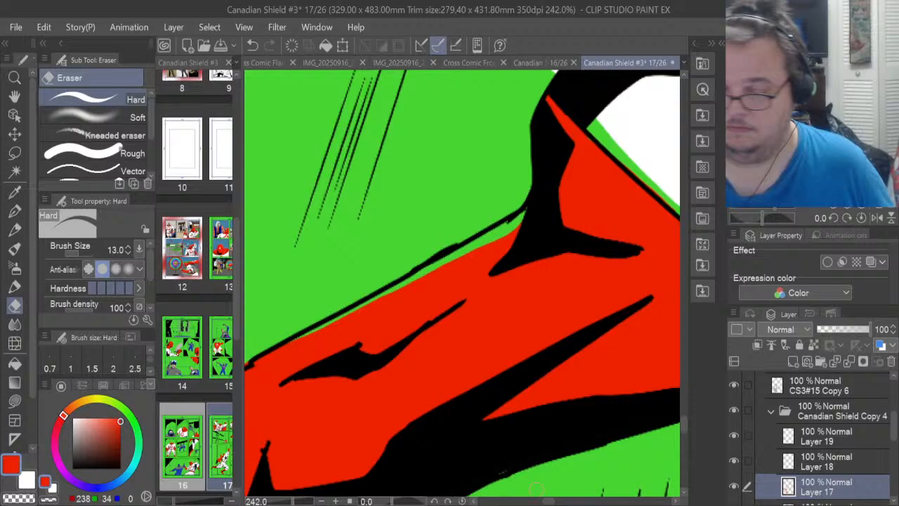
pyautogui.click(14, 401)
pyautogui.moveTo(401, 318)
pyautogui.mouseDown()
pyautogui.moveTo(342, 325)
pyautogui.moveTo(371, 292)
pyautogui.moveTo(537, 194)
pyautogui.moveTo(554, 205)
pyautogui.mouseUp()
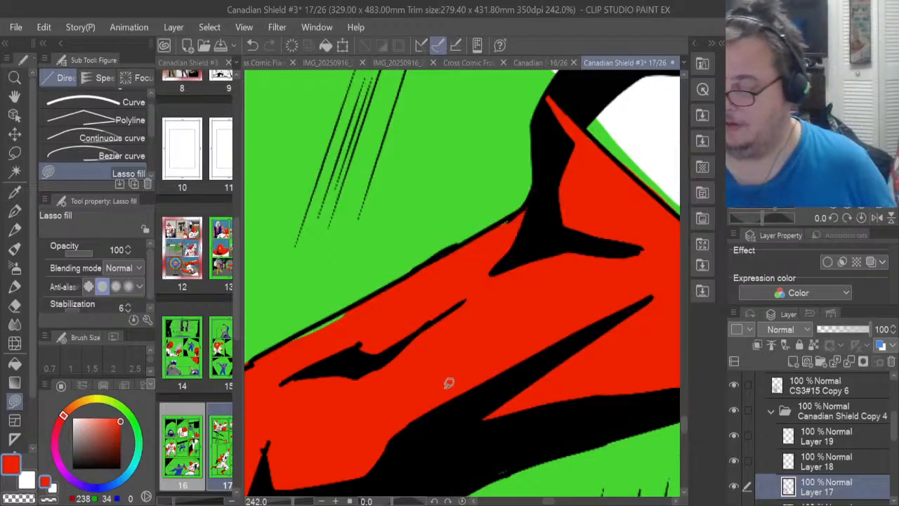
pyautogui.moveTo(342, 336)
pyautogui.mouseDown()
pyautogui.moveTo(286, 357)
pyautogui.moveTo(285, 345)
pyautogui.moveTo(302, 332)
pyautogui.moveTo(367, 305)
pyautogui.mouseUp()
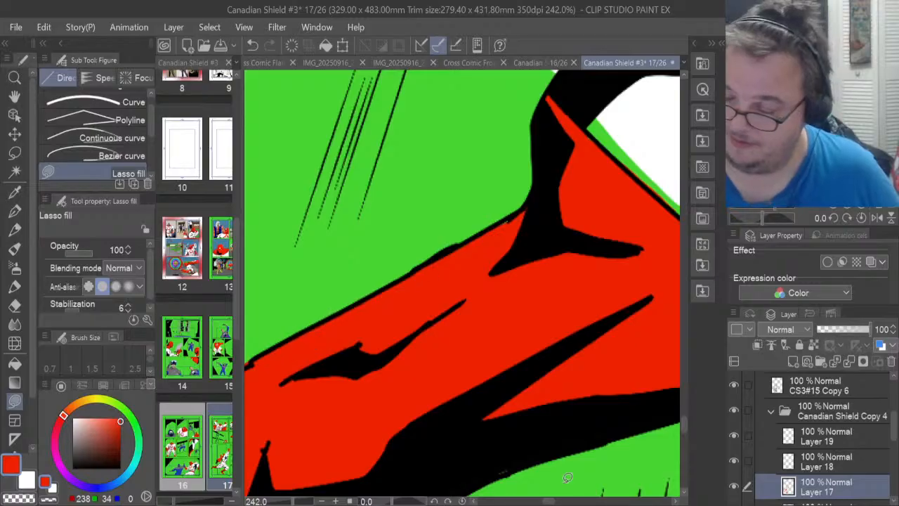
# Erase the red spilling outside the boot's outline above and below the bent knee on Layer 17
pyautogui.hscroll(-5, 568, 478)
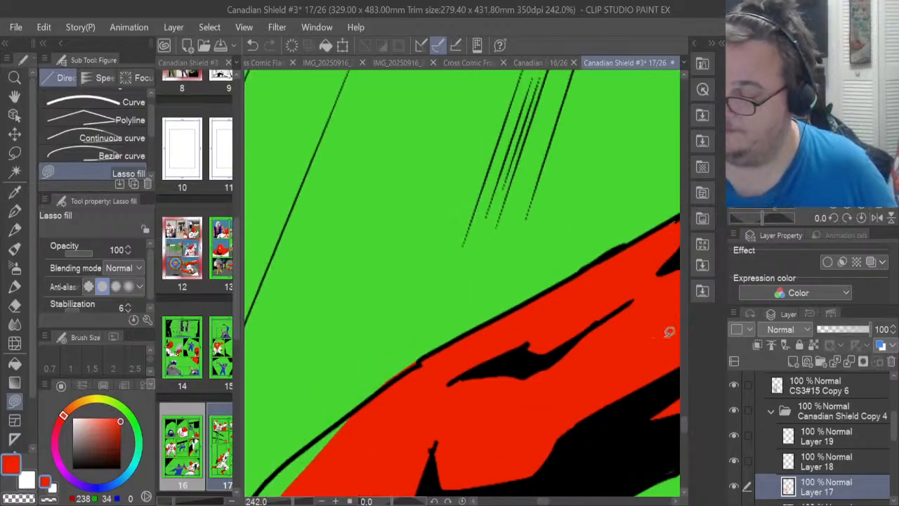
pyautogui.moveTo(683, 420); pyautogui.dragTo(684, 424)
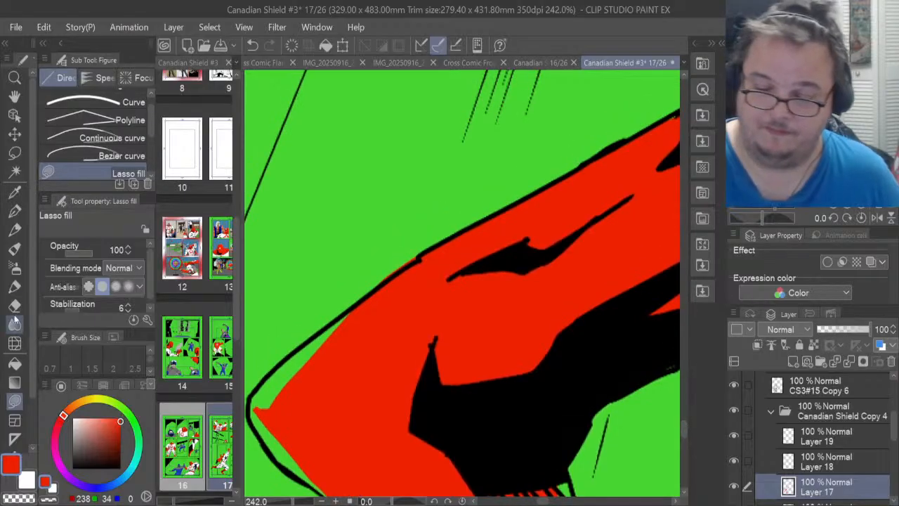
pyautogui.press('e')
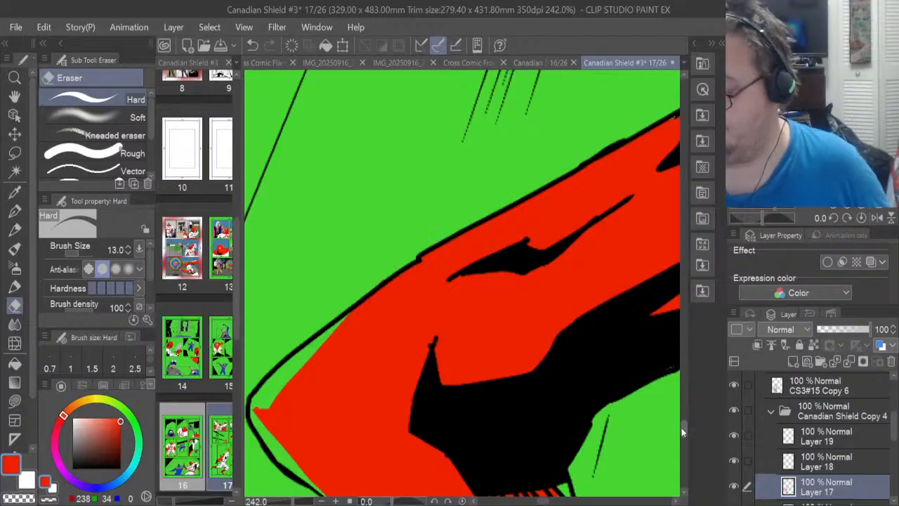
pyautogui.moveTo(681, 432); pyautogui.dragTo(682, 441)
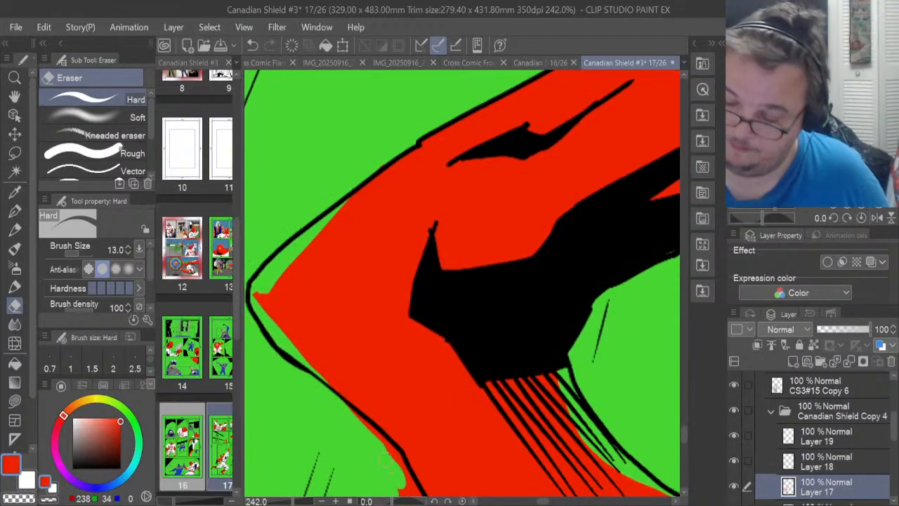
pyautogui.moveTo(385, 458)
pyautogui.mouseDown()
pyautogui.moveTo(379, 436)
pyautogui.moveTo(406, 484)
pyautogui.moveTo(405, 464)
pyautogui.moveTo(355, 416)
pyautogui.mouseUp()
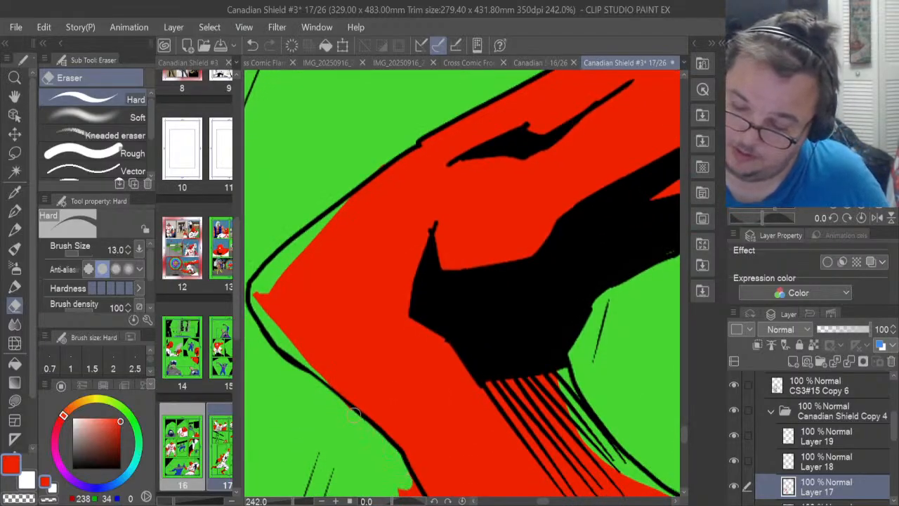
# Fill the uncolored gaps inside the boot's pointed heel outline with red on Layer 17 using Lasso fill
pyautogui.press('u')
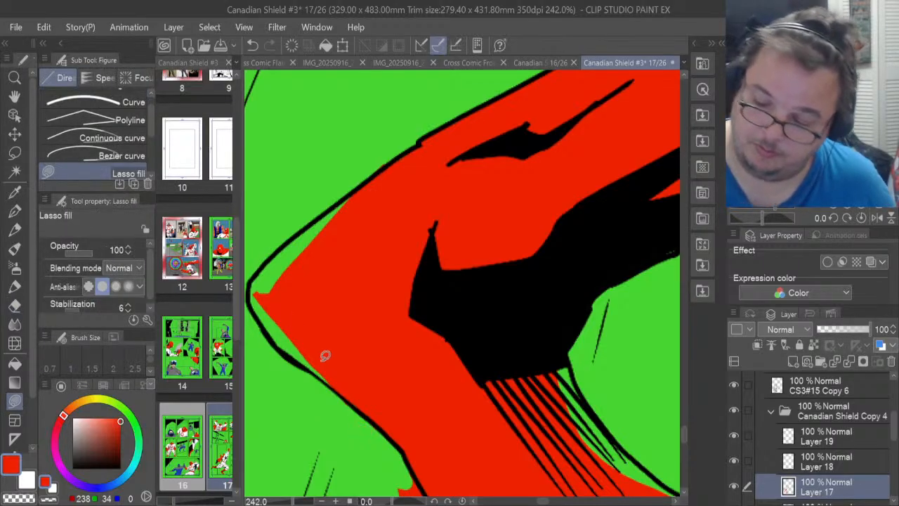
pyautogui.moveTo(325, 355)
pyautogui.mouseDown()
pyautogui.moveTo(331, 375)
pyautogui.moveTo(285, 351)
pyautogui.moveTo(252, 294)
pyautogui.moveTo(377, 241)
pyautogui.moveTo(385, 293)
pyautogui.mouseUp()
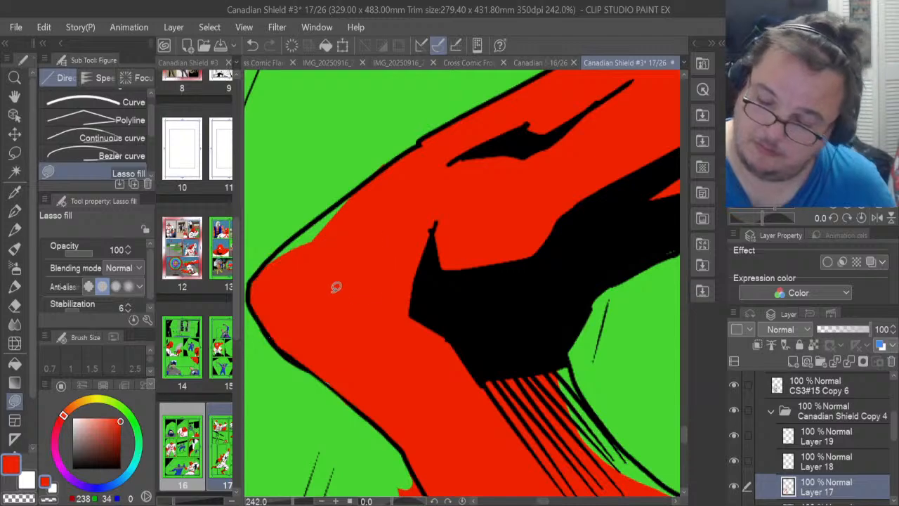
pyautogui.moveTo(328, 242)
pyautogui.mouseDown()
pyautogui.moveTo(274, 258)
pyautogui.moveTo(348, 195)
pyautogui.moveTo(402, 166)
pyautogui.mouseUp()
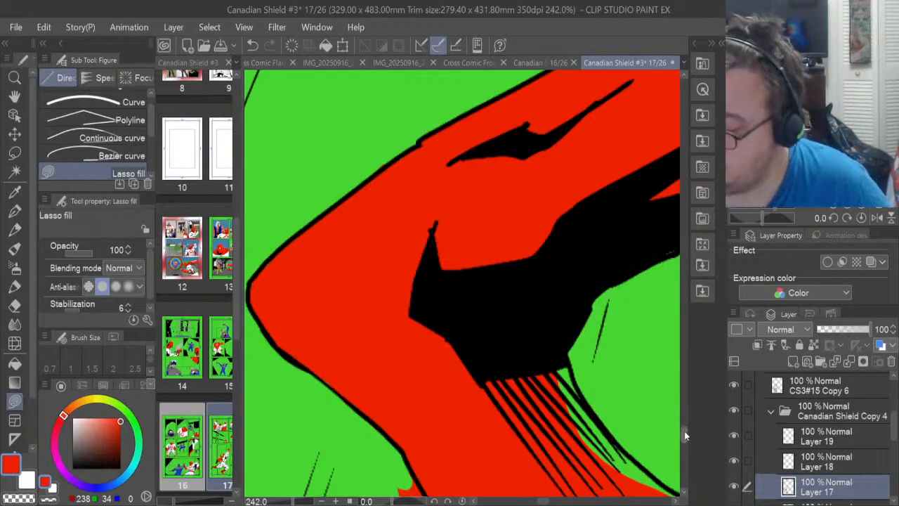
# Fill the uncolored areas beside the boot's hatching lines and along the sole near the toe with red using Lasso fill
pyautogui.moveTo(684, 431); pyautogui.dragTo(685, 439)
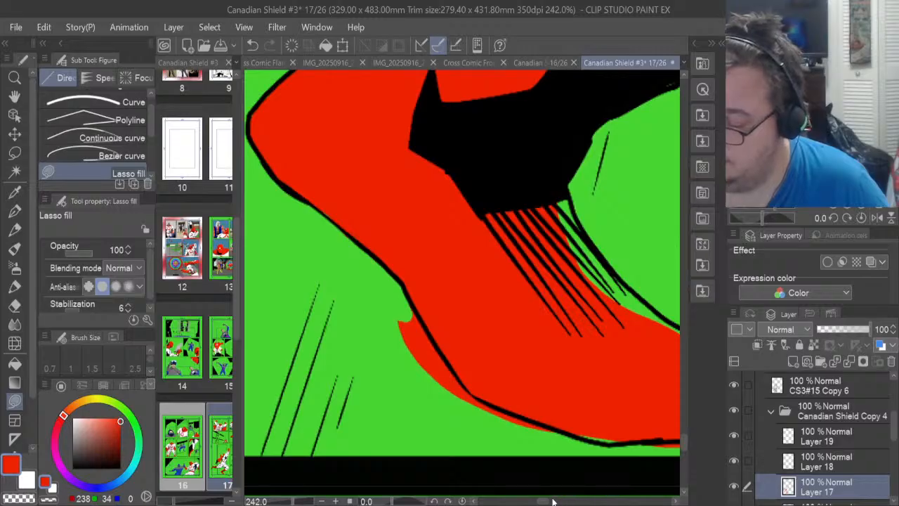
pyautogui.moveTo(545, 502); pyautogui.dragTo(549, 503)
pyautogui.moveTo(593, 435)
pyautogui.mouseDown()
pyautogui.moveTo(591, 371)
pyautogui.moveTo(567, 336)
pyautogui.moveTo(487, 365)
pyautogui.mouseUp()
pyautogui.moveTo(553, 345)
pyautogui.mouseDown()
pyautogui.moveTo(538, 319)
pyautogui.moveTo(414, 223)
pyautogui.moveTo(442, 245)
pyautogui.moveTo(434, 195)
pyautogui.moveTo(410, 230)
pyautogui.mouseUp()
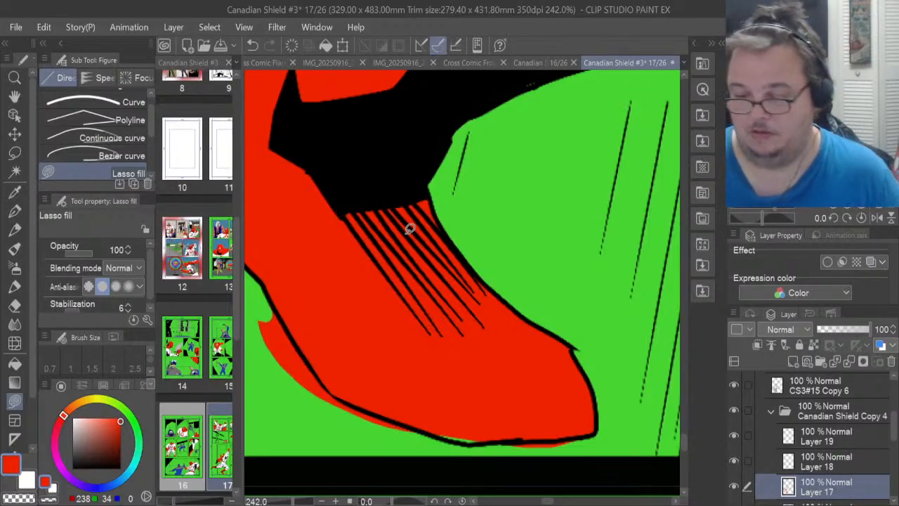
pyautogui.moveTo(461, 437)
pyautogui.mouseDown()
pyautogui.moveTo(439, 434)
pyautogui.moveTo(495, 438)
pyautogui.mouseUp()
# Erase the red spill beneath the boot's sole on Layer 17 and the stray ink nub above the toe on CS3#15 Copy 6
pyautogui.click(14, 306)
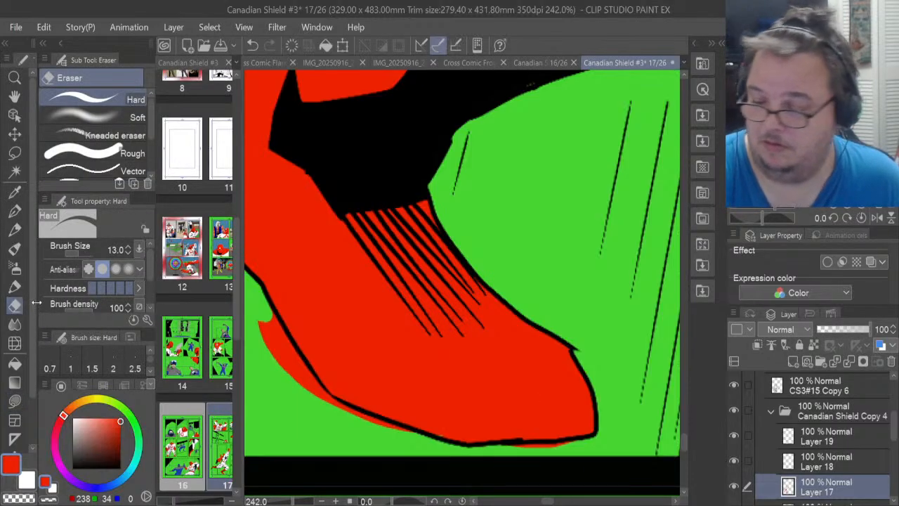
pyautogui.moveTo(514, 453); pyautogui.dragTo(532, 453)
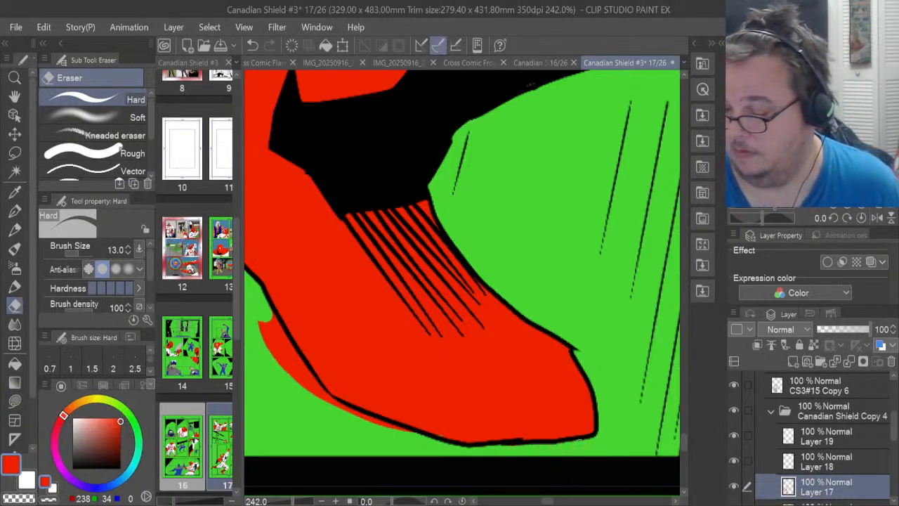
pyautogui.moveTo(262, 325)
pyautogui.mouseDown()
pyautogui.moveTo(278, 370)
pyautogui.moveTo(290, 361)
pyautogui.moveTo(278, 324)
pyautogui.moveTo(302, 378)
pyautogui.moveTo(285, 358)
pyautogui.moveTo(317, 400)
pyautogui.moveTo(301, 370)
pyautogui.mouseUp()
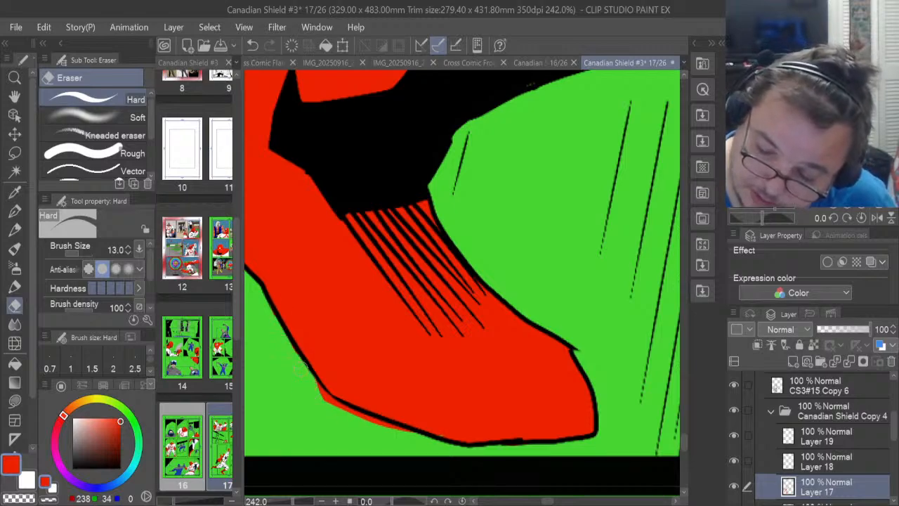
pyautogui.moveTo(335, 415); pyautogui.dragTo(350, 417)
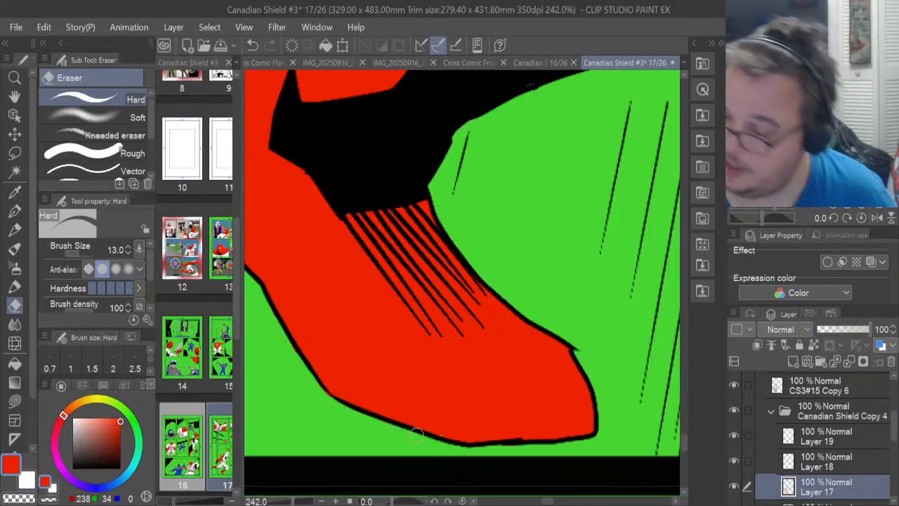
pyautogui.click(790, 380)
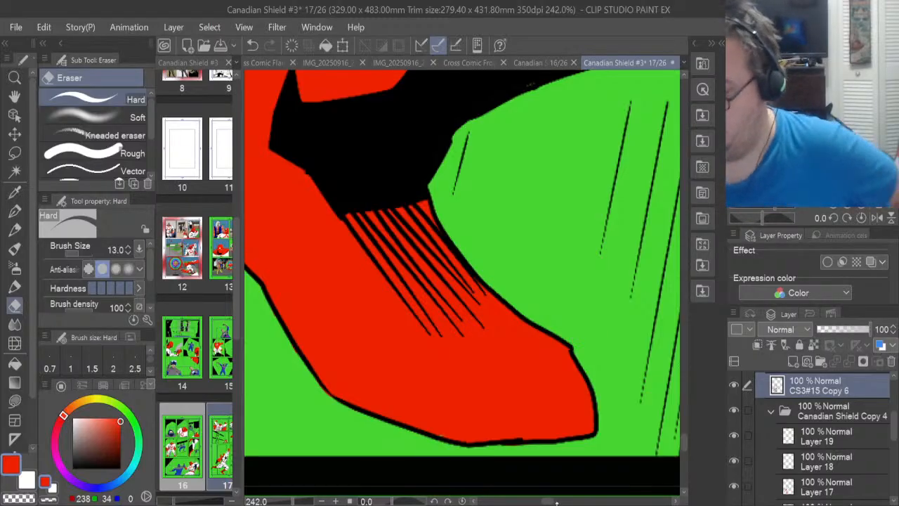
# Erase the red spilling above the rear boot's upper outline and past its cuff line on Layer 17
pyautogui.moveTo(549, 503)
pyautogui.mouseDown()
pyautogui.moveTo(522, 503)
pyautogui.moveTo(542, 503)
pyautogui.mouseUp()
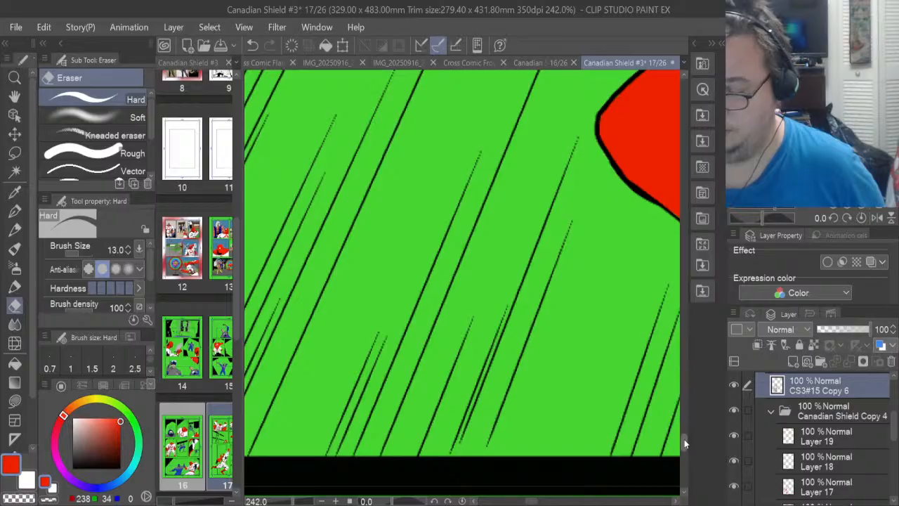
pyautogui.moveTo(684, 439); pyautogui.dragTo(679, 412)
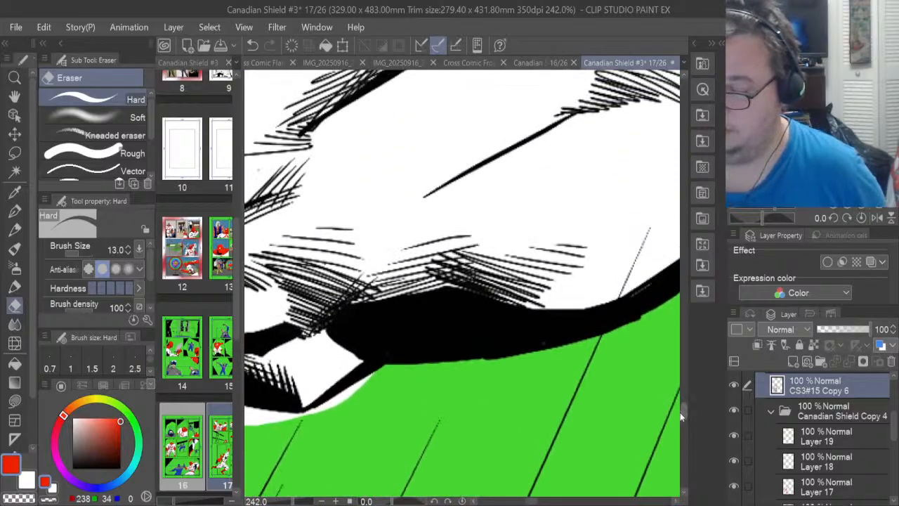
pyautogui.moveTo(538, 501); pyautogui.dragTo(517, 501)
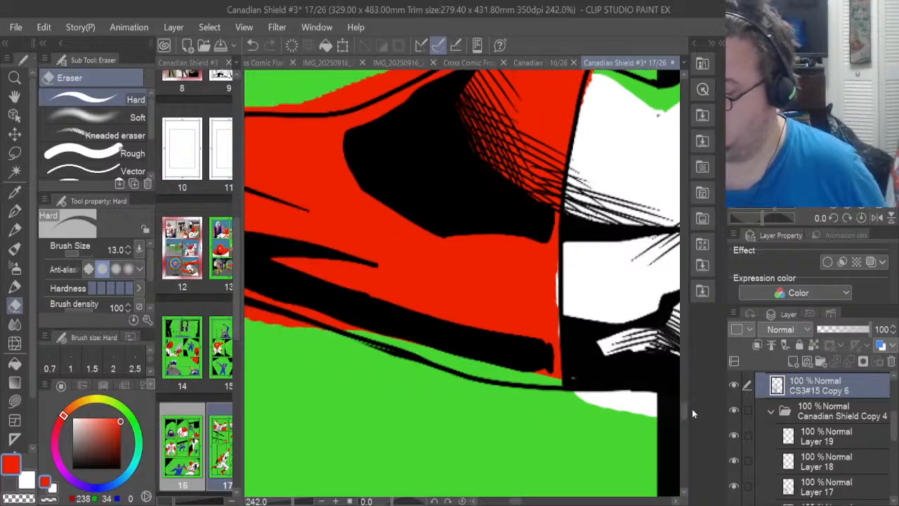
pyautogui.moveTo(685, 413); pyautogui.dragTo(687, 406)
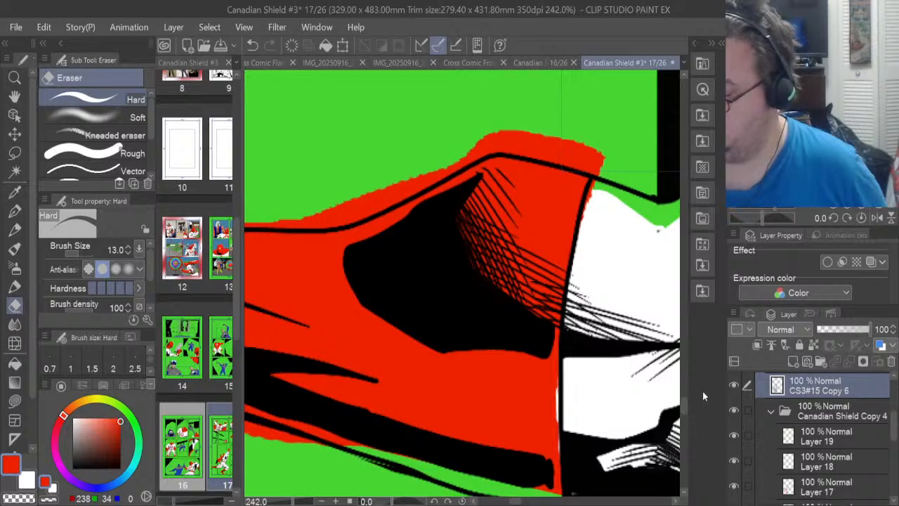
pyautogui.click(818, 485)
pyautogui.moveTo(353, 224)
pyautogui.mouseDown()
pyautogui.moveTo(392, 189)
pyautogui.moveTo(393, 197)
pyautogui.moveTo(344, 214)
pyautogui.mouseUp()
pyautogui.moveTo(394, 191)
pyautogui.mouseDown()
pyautogui.moveTo(514, 136)
pyautogui.moveTo(493, 138)
pyautogui.moveTo(467, 143)
pyautogui.moveTo(568, 146)
pyautogui.moveTo(537, 146)
pyautogui.moveTo(554, 161)
pyautogui.moveTo(597, 168)
pyautogui.moveTo(571, 147)
pyautogui.mouseUp()
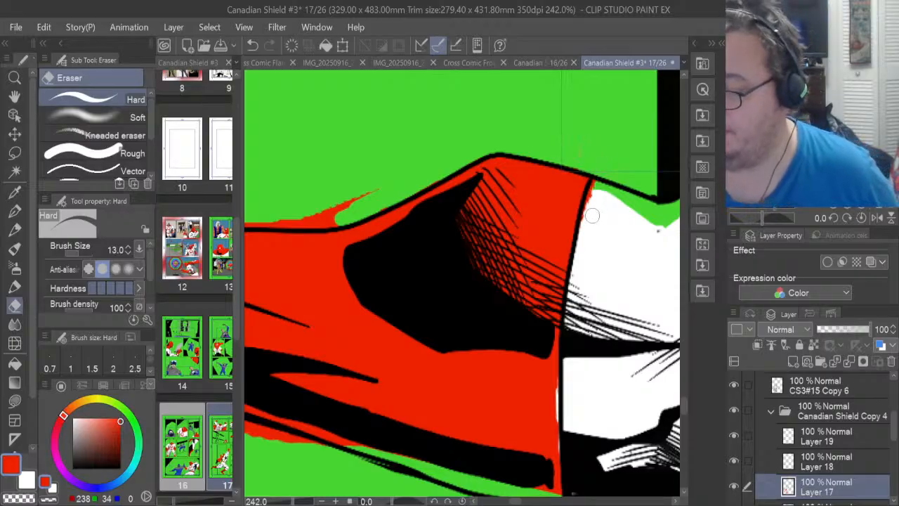
pyautogui.moveTo(592, 215)
pyautogui.mouseDown()
pyautogui.moveTo(589, 193)
pyautogui.moveTo(598, 178)
pyautogui.mouseUp()
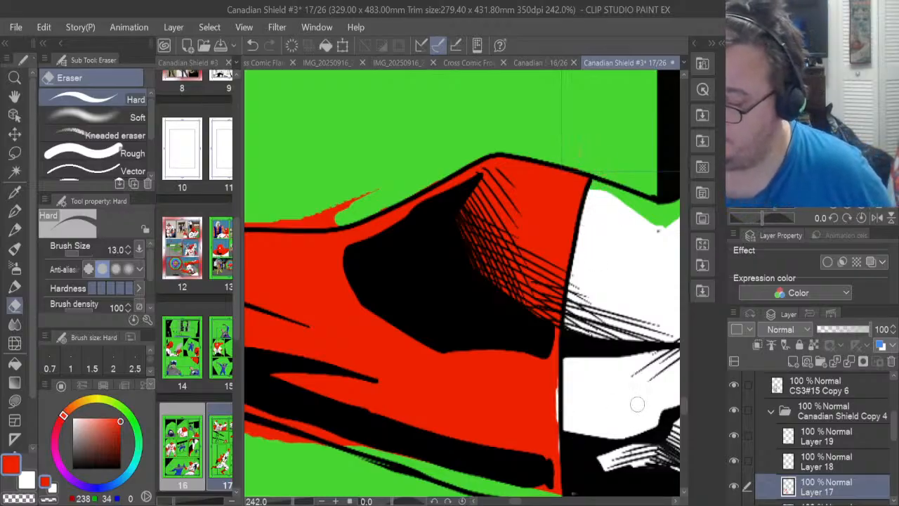
# Fill the uncolored gaps along the rear boot's cuff line and lower outline with red using Lasso fill
pyautogui.moveTo(685, 405); pyautogui.dragTo(685, 410)
pyautogui.click(14, 400)
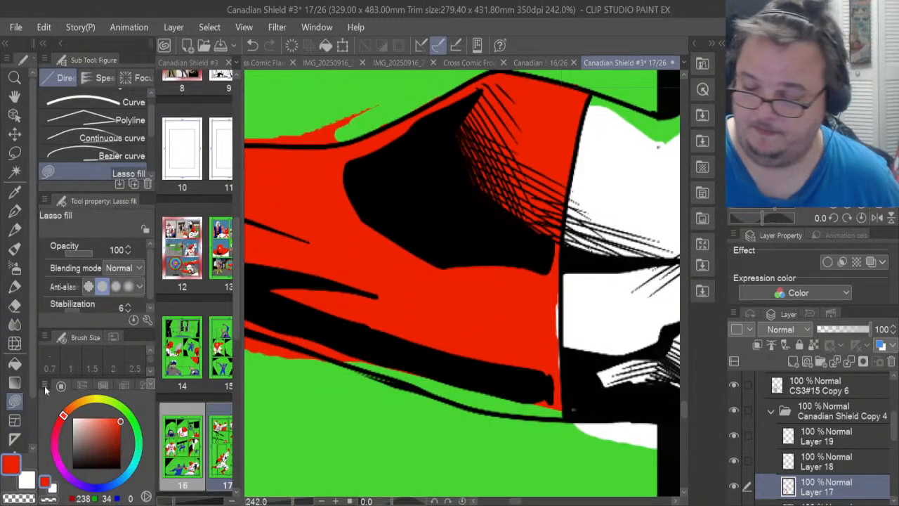
pyautogui.moveTo(490, 407)
pyautogui.mouseDown()
pyautogui.moveTo(545, 416)
pyautogui.moveTo(571, 400)
pyautogui.moveTo(571, 373)
pyautogui.mouseUp()
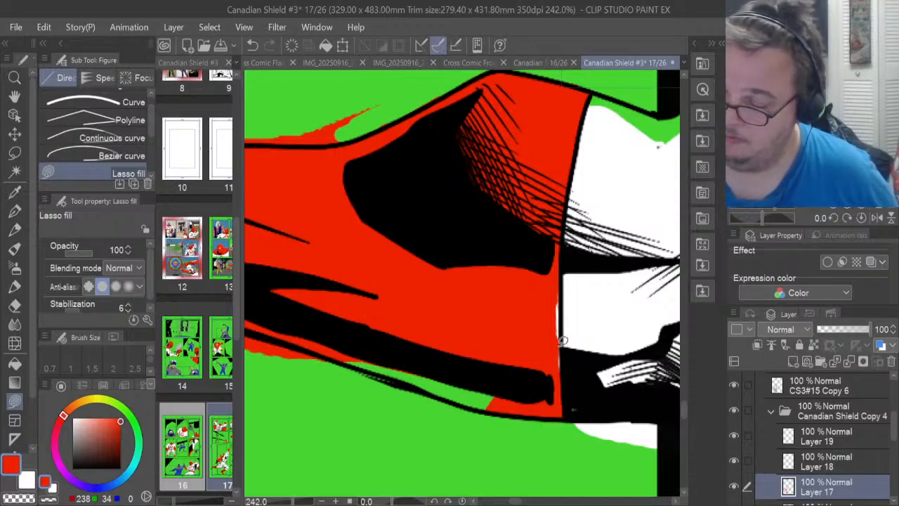
pyautogui.moveTo(563, 342)
pyautogui.mouseDown()
pyautogui.moveTo(564, 376)
pyautogui.moveTo(567, 326)
pyautogui.moveTo(554, 259)
pyautogui.mouseUp()
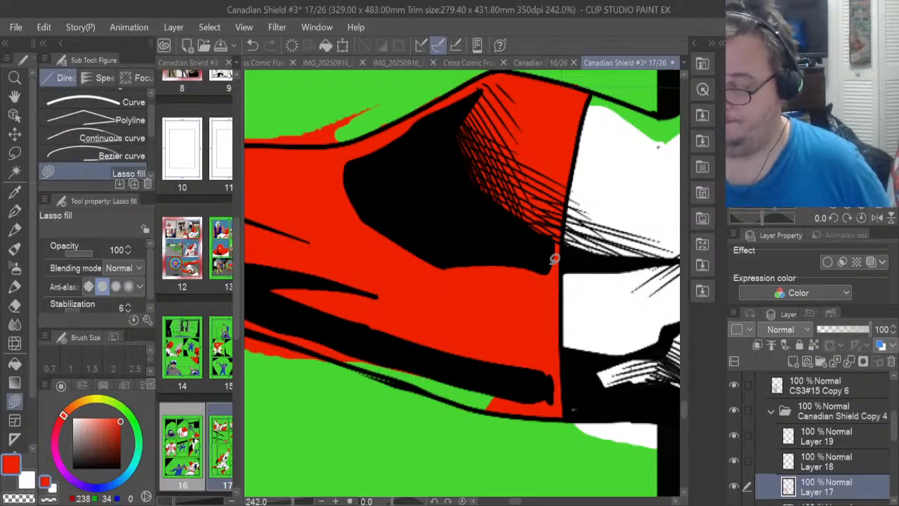
pyautogui.moveTo(511, 376)
pyautogui.mouseDown()
pyautogui.moveTo(492, 403)
pyautogui.moveTo(354, 360)
pyautogui.moveTo(463, 322)
pyautogui.moveTo(547, 351)
pyautogui.mouseUp()
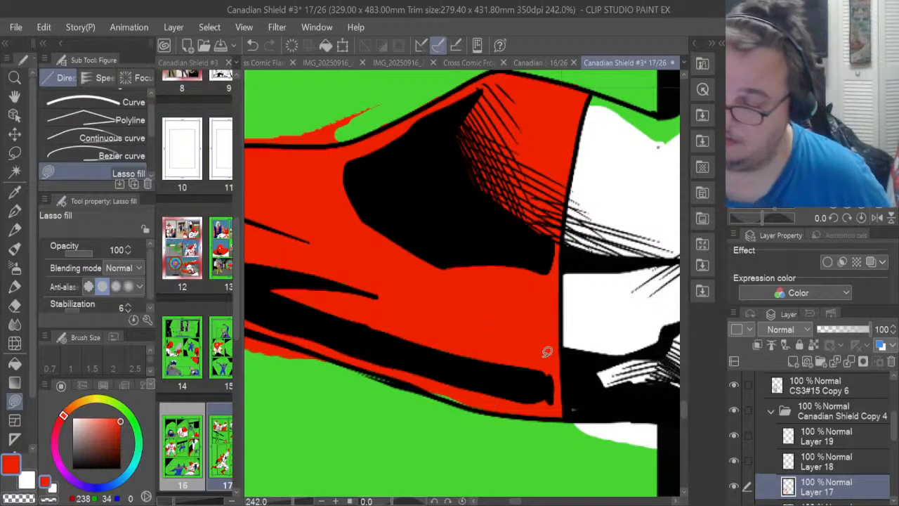
pyautogui.moveTo(483, 379)
pyautogui.mouseDown()
pyautogui.moveTo(476, 395)
pyautogui.moveTo(457, 391)
pyautogui.moveTo(440, 361)
pyautogui.moveTo(507, 338)
pyautogui.mouseUp()
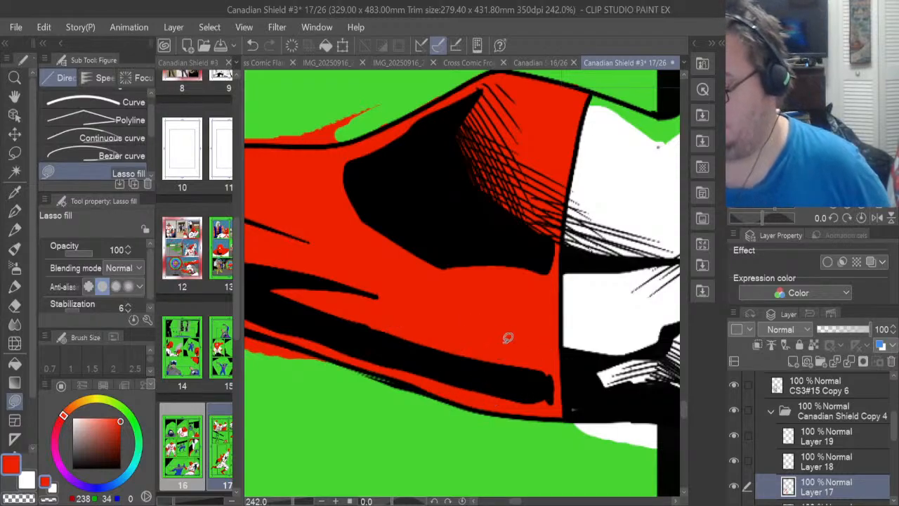
# Erase the red spill below and above the rear boot's shaft and ankle outlines on Layer 17
pyautogui.moveTo(516, 500); pyautogui.dragTo(510, 500)
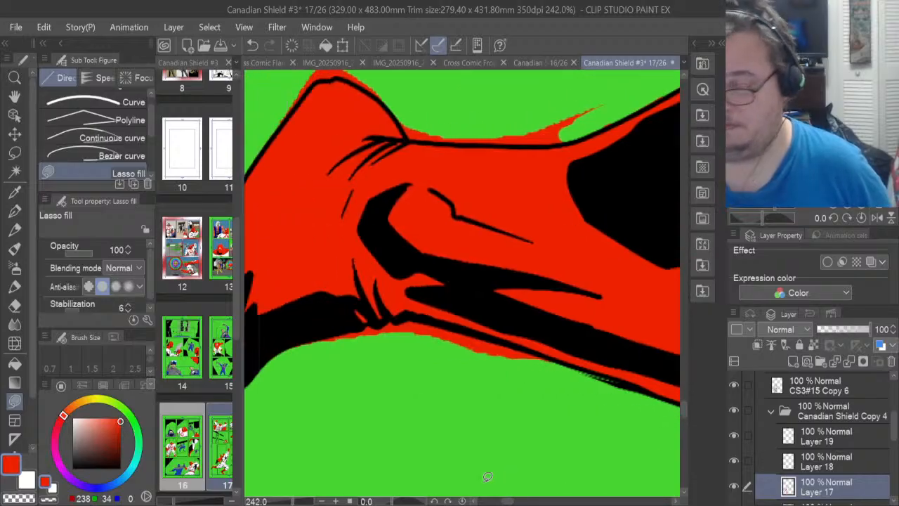
pyautogui.click(14, 305)
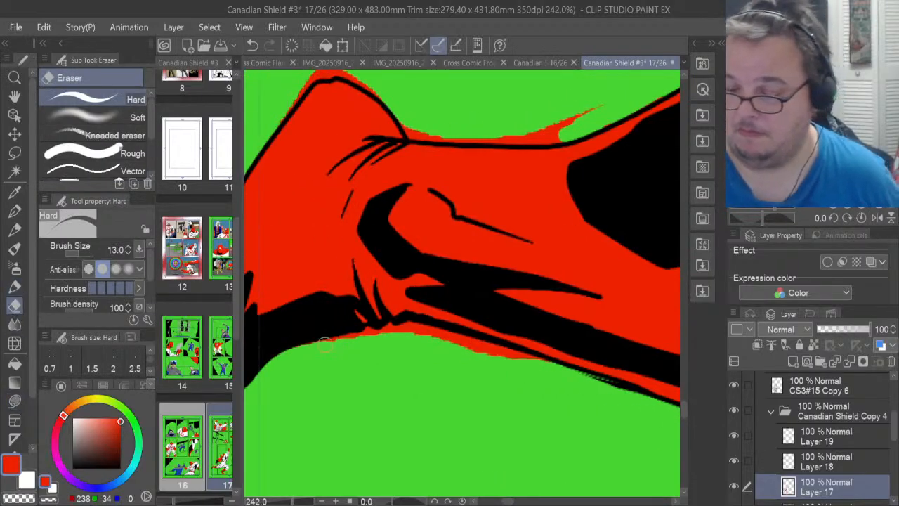
pyautogui.moveTo(324, 343)
pyautogui.mouseDown()
pyautogui.moveTo(419, 328)
pyautogui.moveTo(531, 362)
pyautogui.mouseUp()
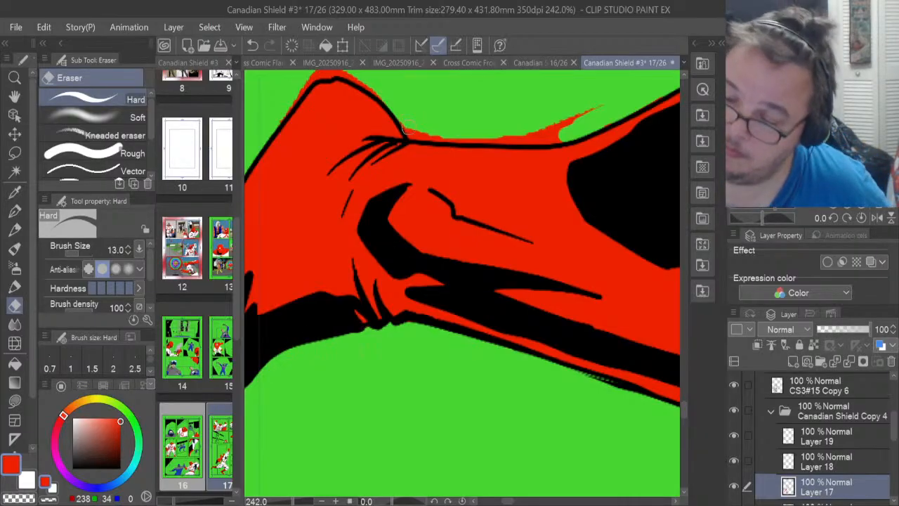
pyautogui.moveTo(417, 130)
pyautogui.mouseDown()
pyautogui.moveTo(494, 139)
pyautogui.moveTo(568, 128)
pyautogui.moveTo(552, 128)
pyautogui.moveTo(588, 113)
pyautogui.mouseUp()
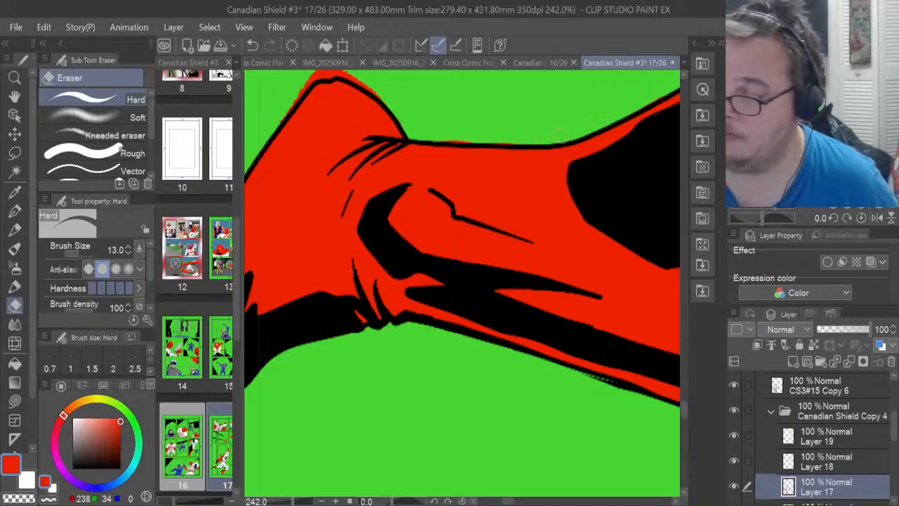
pyautogui.moveTo(441, 135); pyautogui.dragTo(477, 139)
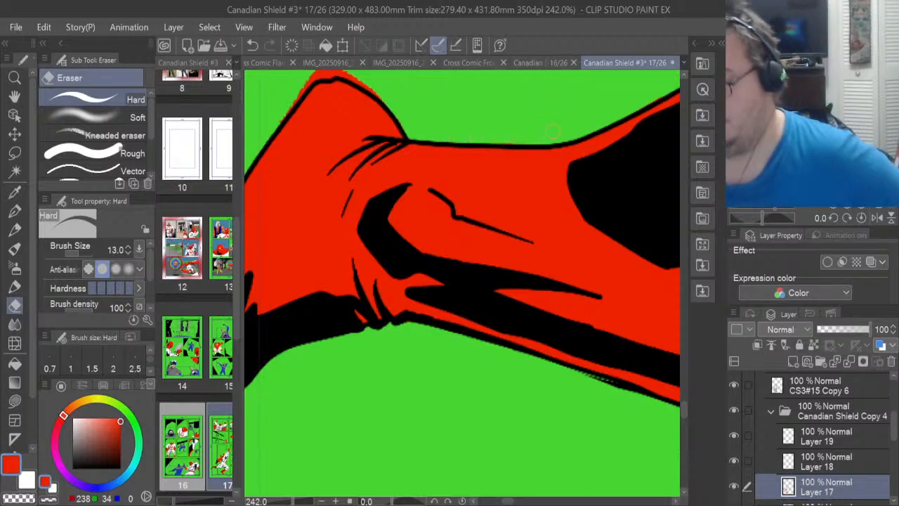
# Erase the red spill outside the rear boot's rounded heel and along the slanted edge of its foot
pyautogui.moveTo(510, 502); pyautogui.dragTo(498, 502)
pyautogui.moveTo(684, 410); pyautogui.dragTo(684, 404)
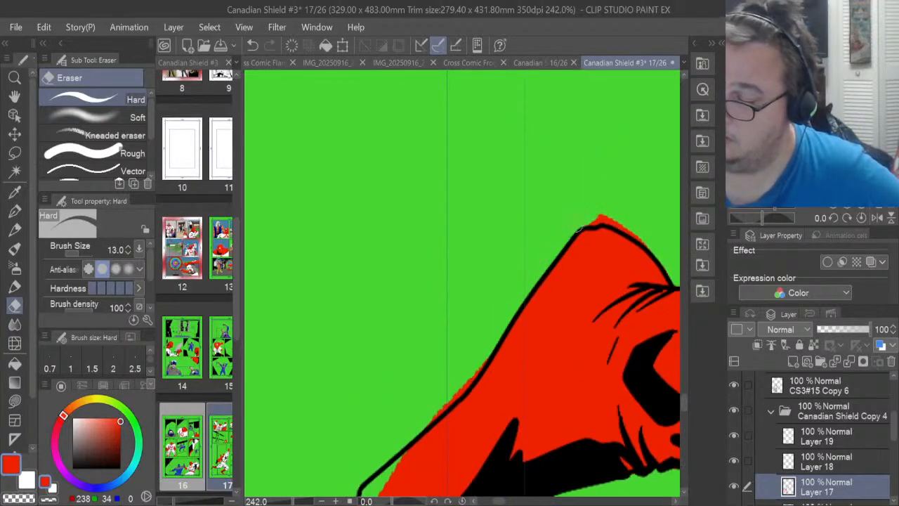
pyautogui.moveTo(578, 226)
pyautogui.mouseDown()
pyautogui.moveTo(609, 214)
pyautogui.moveTo(604, 222)
pyautogui.moveTo(622, 219)
pyautogui.moveTo(643, 237)
pyautogui.mouseUp()
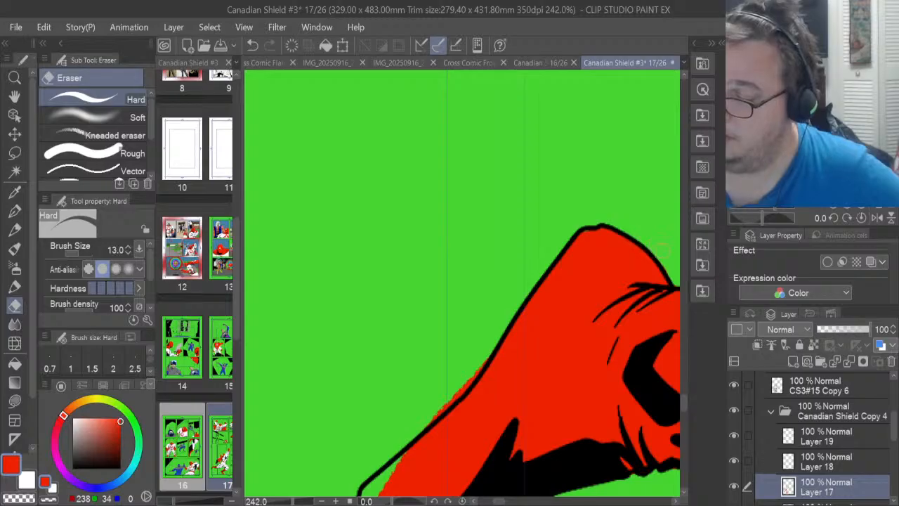
pyautogui.moveTo(686, 410); pyautogui.dragTo(687, 417)
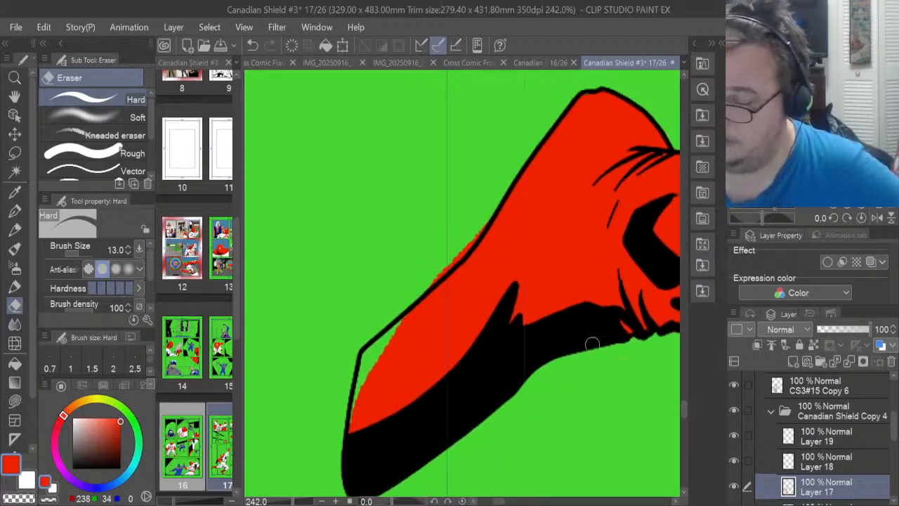
pyautogui.moveTo(427, 291); pyautogui.dragTo(490, 211)
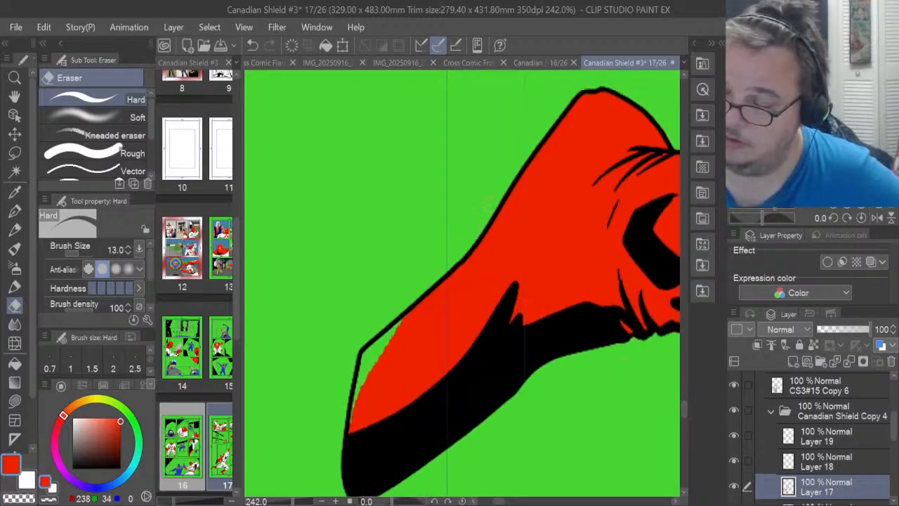
# Fill the uncolored corner at the rear boot's toe with red using Lasso fill
pyautogui.click(15, 400)
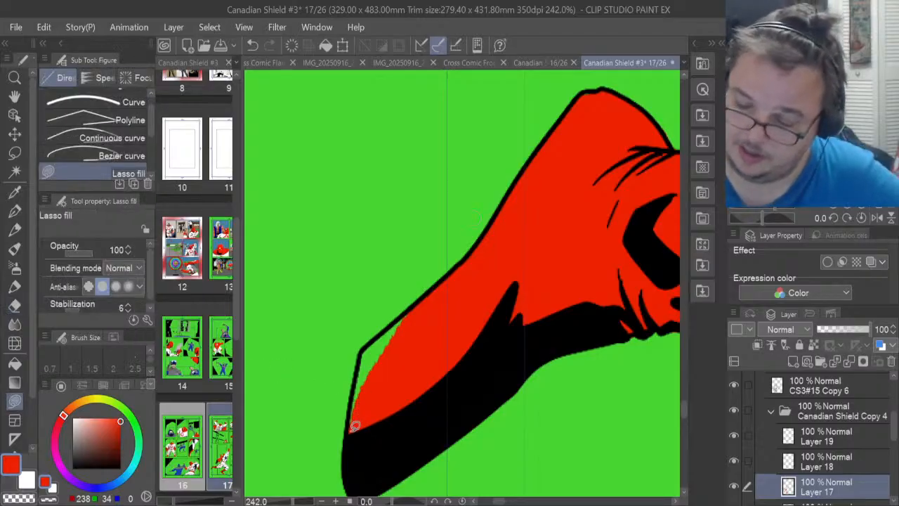
pyautogui.moveTo(351, 429)
pyautogui.mouseDown()
pyautogui.moveTo(360, 359)
pyautogui.moveTo(421, 302)
pyautogui.moveTo(406, 413)
pyautogui.mouseUp()
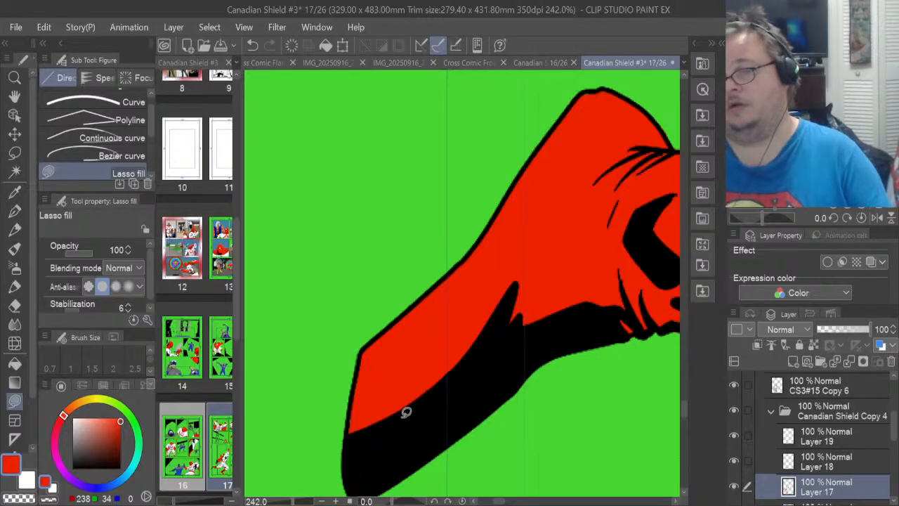
pyautogui.scroll(-6, 416, 412)
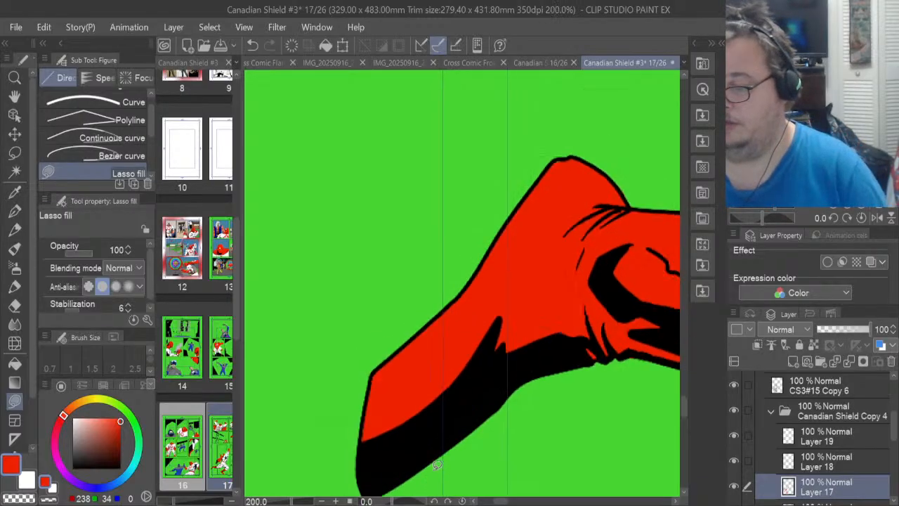
pyautogui.scroll(-3, 444, 453)
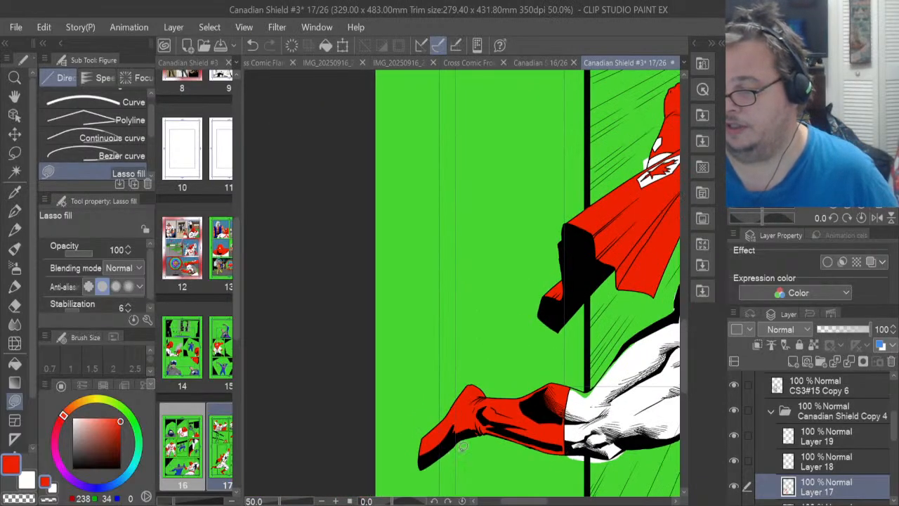
pyautogui.scroll(-3, 503, 438)
pyautogui.scroll(-1, 507, 429)
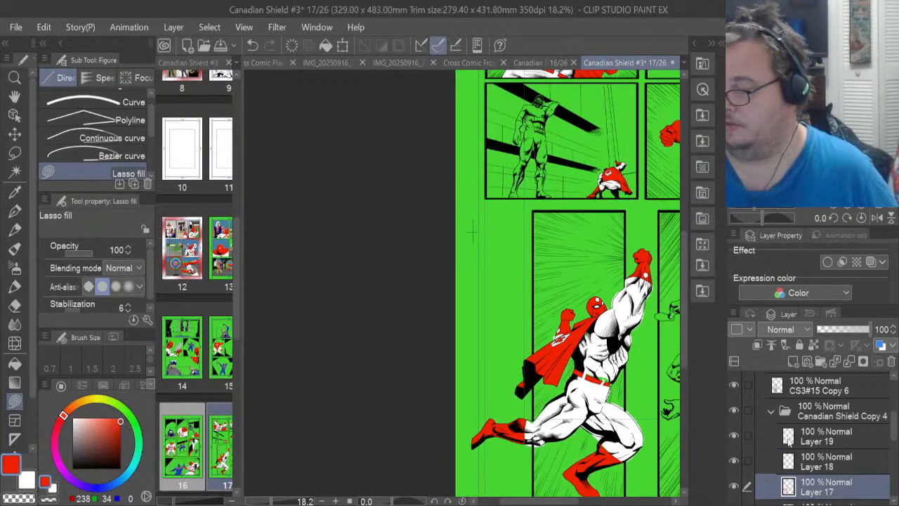
# Sample the dark red of the belt buckle in the panel above with the Eyedropper
pyautogui.scroll(-2, 894, 429)
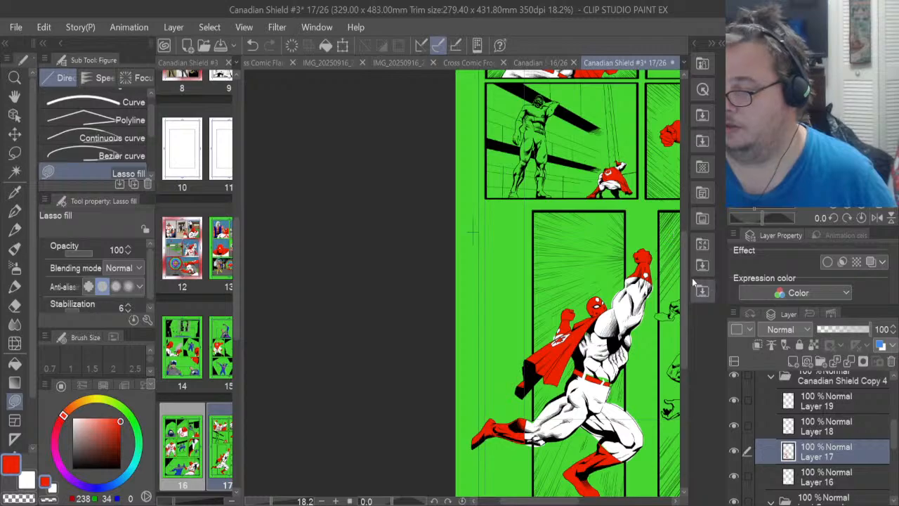
pyautogui.scroll(2, 683, 277)
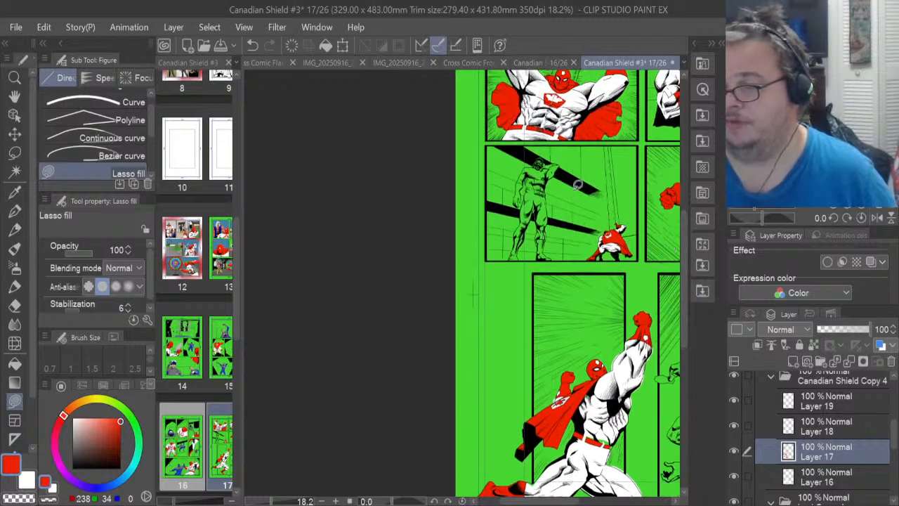
pyautogui.scroll(5, 473, 293)
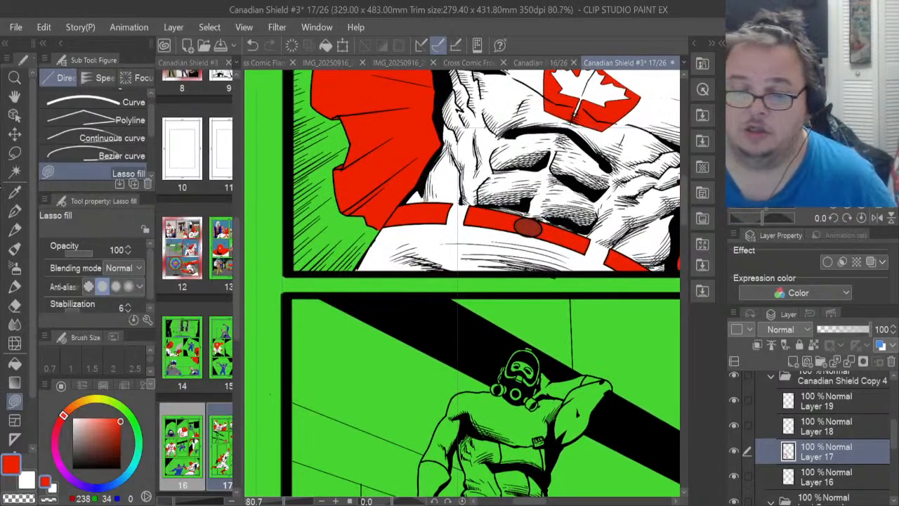
pyautogui.click(14, 191)
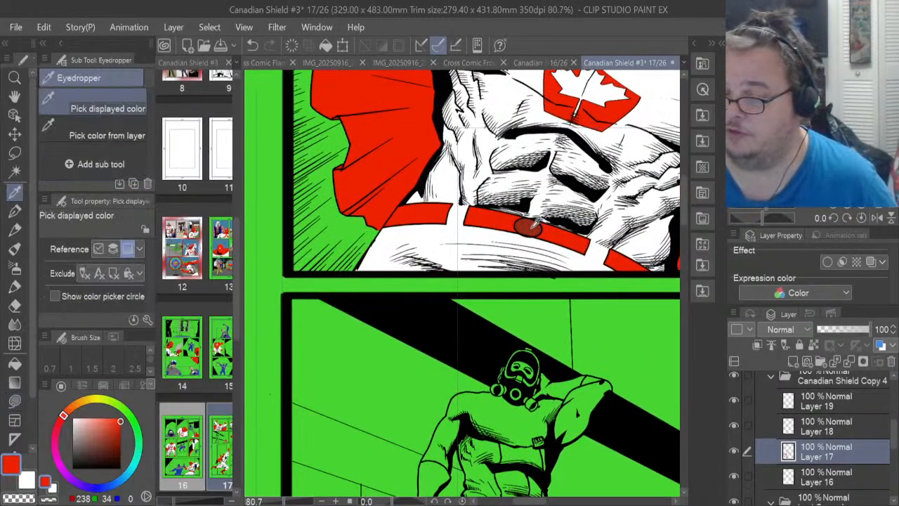
pyautogui.click(528, 226)
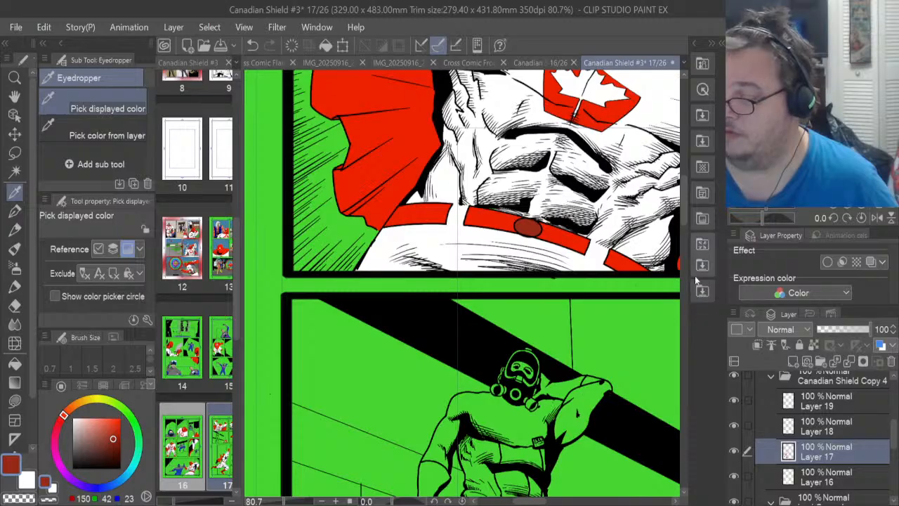
# Fill the round belt buckle of the leaping hero with the sampled dark red on a new layer above Layer 17
pyautogui.moveTo(682, 208); pyautogui.dragTo(684, 348)
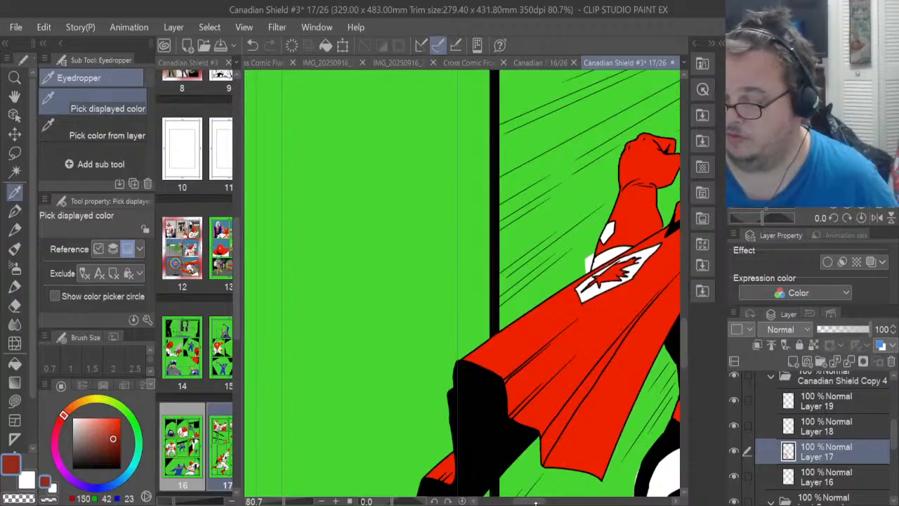
pyautogui.moveTo(535, 502); pyautogui.dragTo(571, 503)
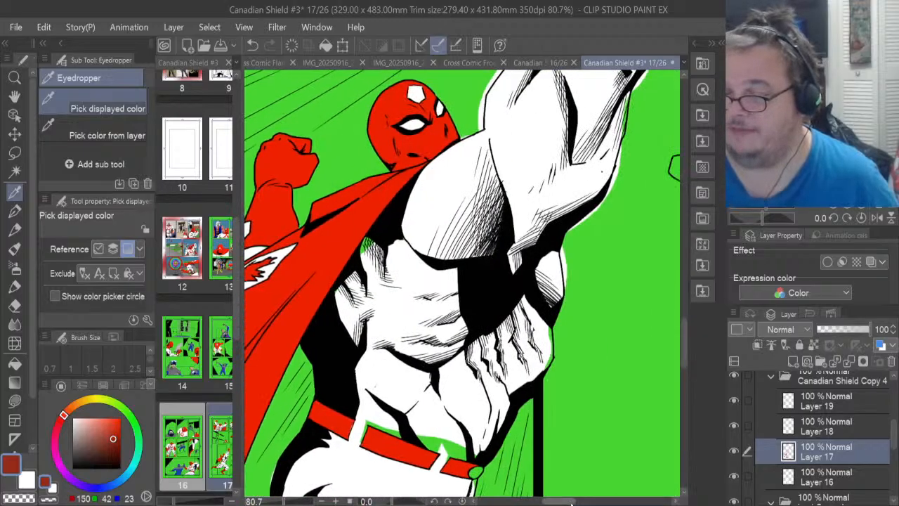
pyautogui.scroll(4, 485, 476)
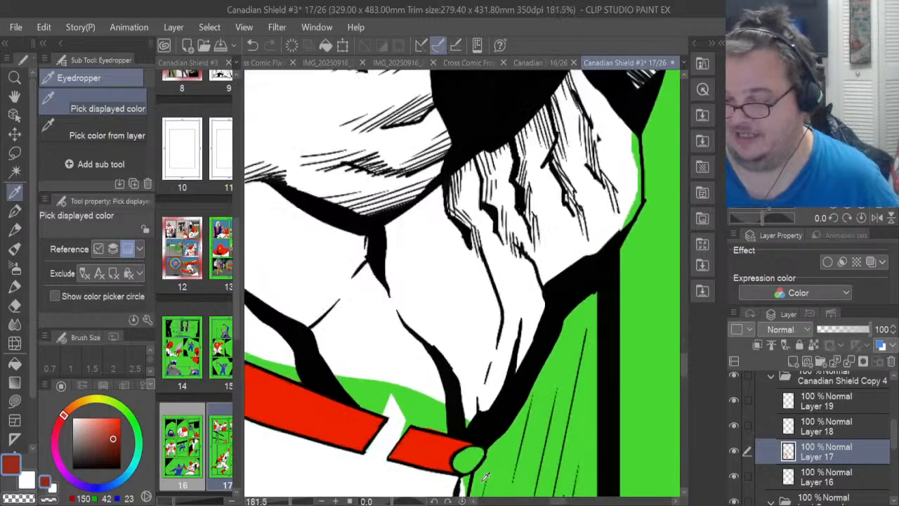
pyautogui.scroll(3, 485, 476)
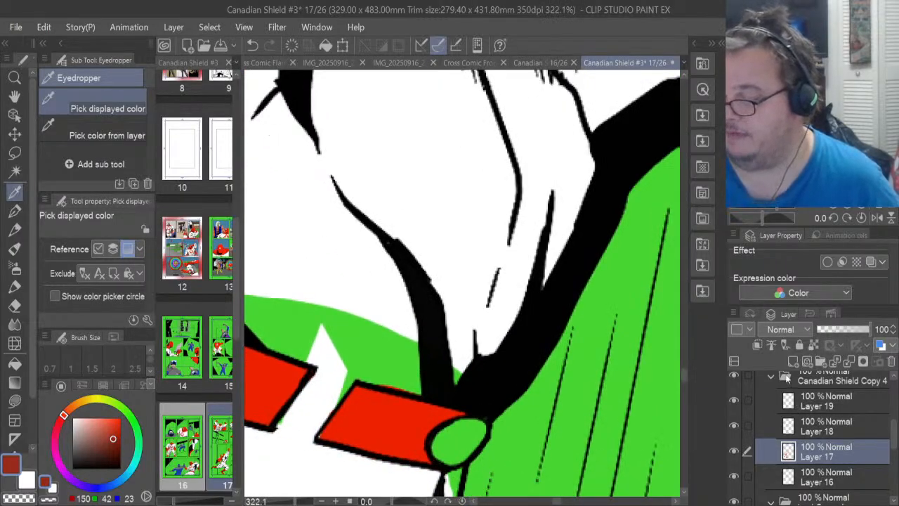
pyautogui.click(793, 362)
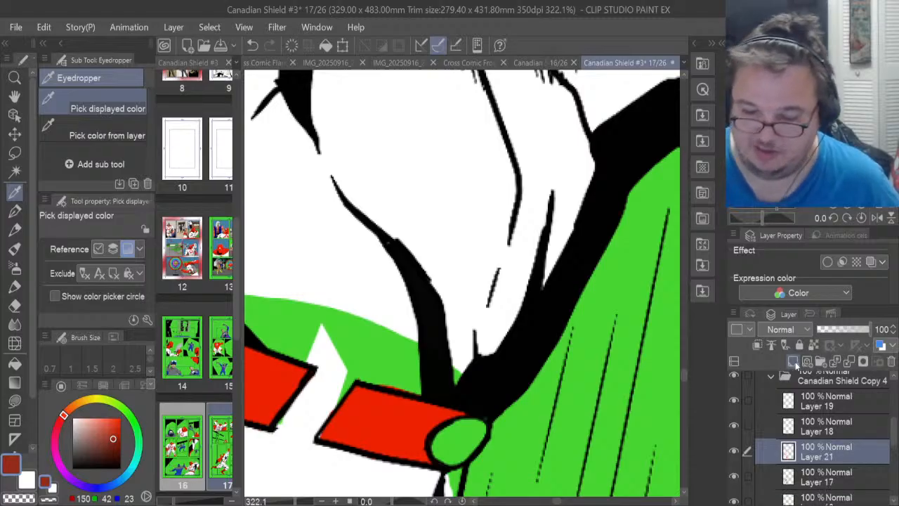
pyautogui.click(14, 401)
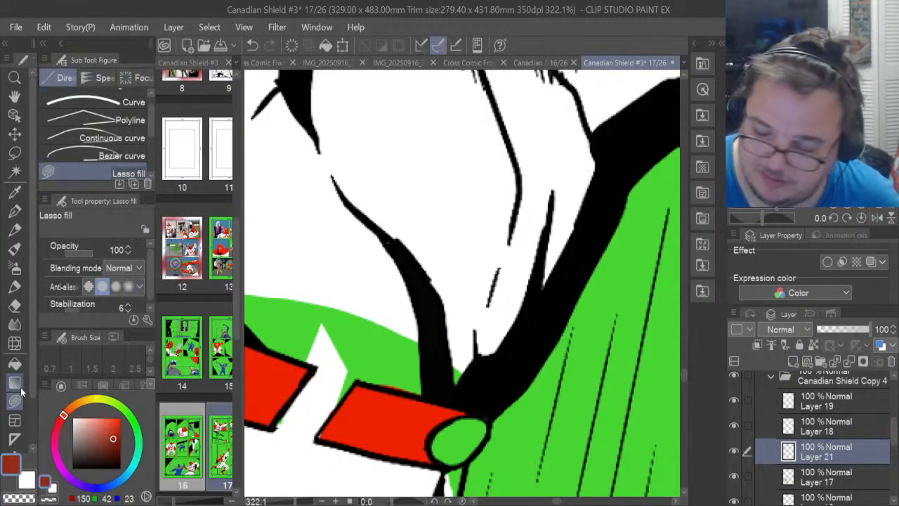
pyautogui.moveTo(432, 444)
pyautogui.mouseDown()
pyautogui.moveTo(455, 462)
pyautogui.moveTo(476, 454)
pyautogui.moveTo(494, 424)
pyautogui.moveTo(487, 412)
pyautogui.moveTo(436, 436)
pyautogui.mouseUp()
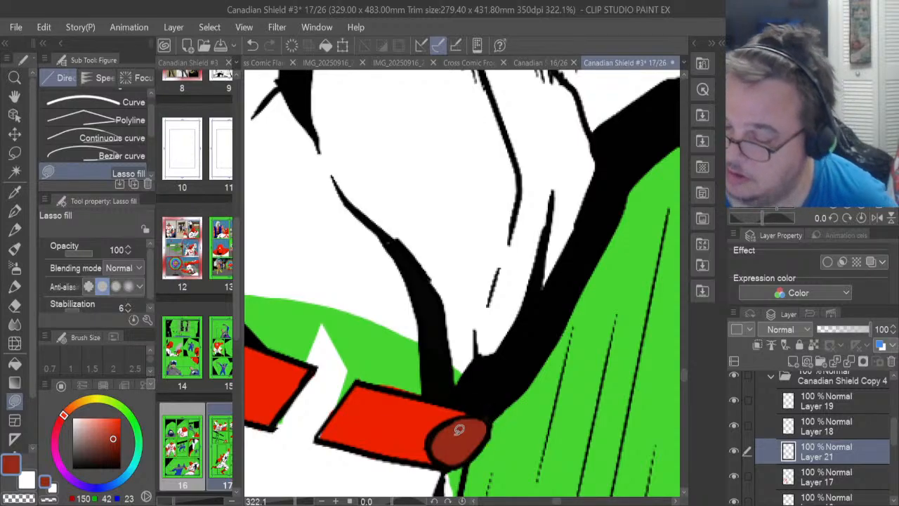
# Erase the red spill above the upper outline of the belt on Layer 17 with the Hard eraser
pyautogui.click(805, 475)
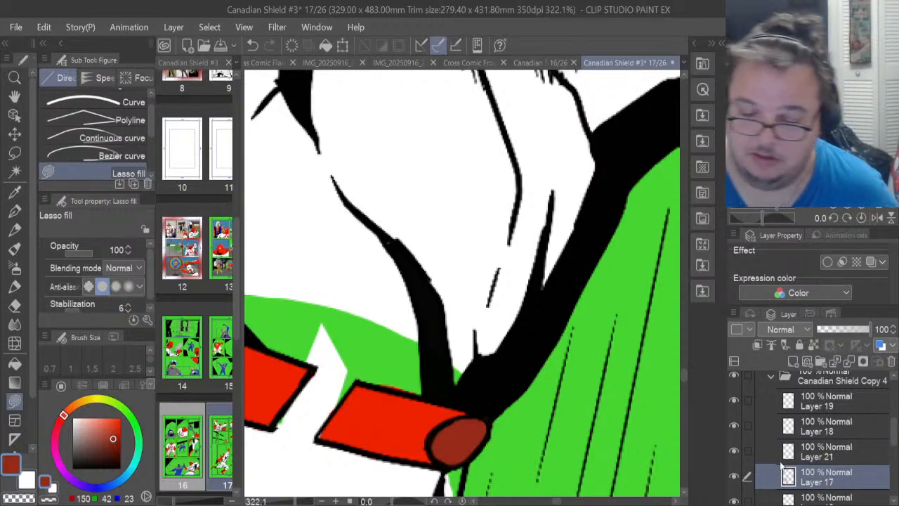
pyautogui.click(14, 304)
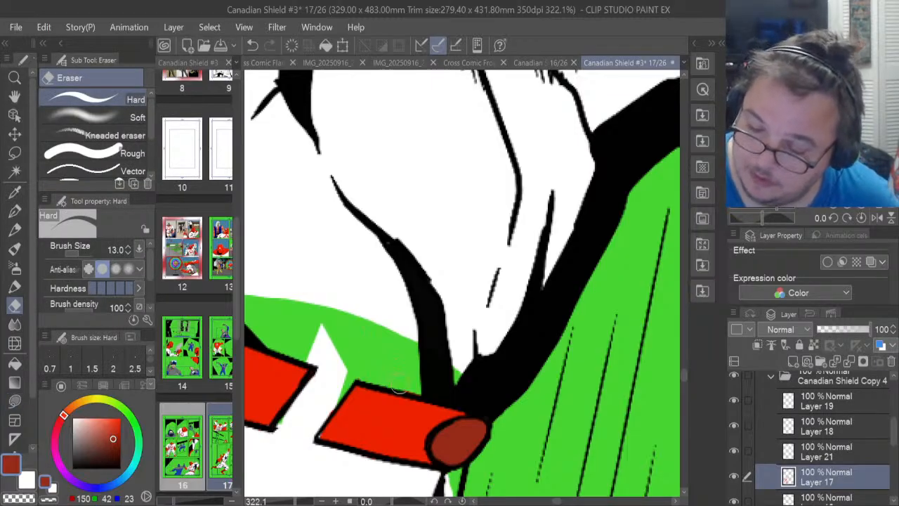
pyautogui.moveTo(560, 501); pyautogui.dragTo(552, 501)
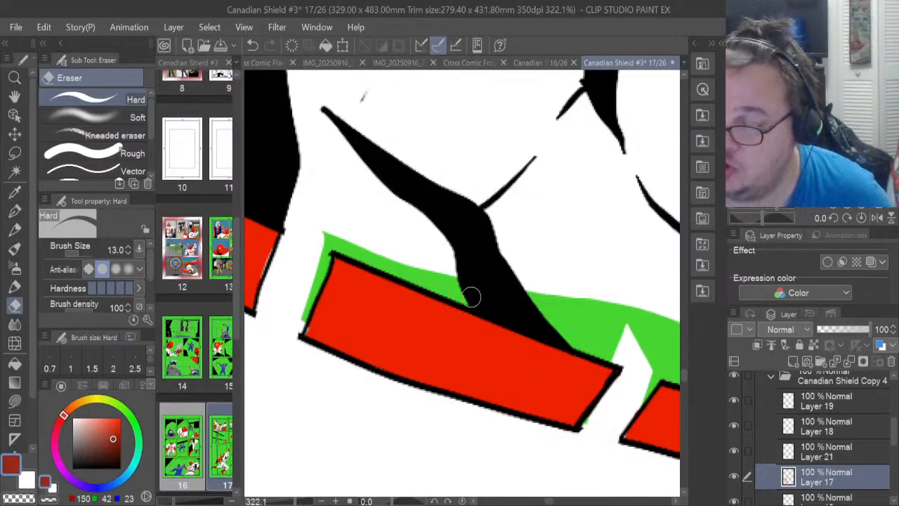
# Sample the belt's bright red and fill the uncolored slivers at the ends of the belt segments using Lasso fill
pyautogui.click(14, 401)
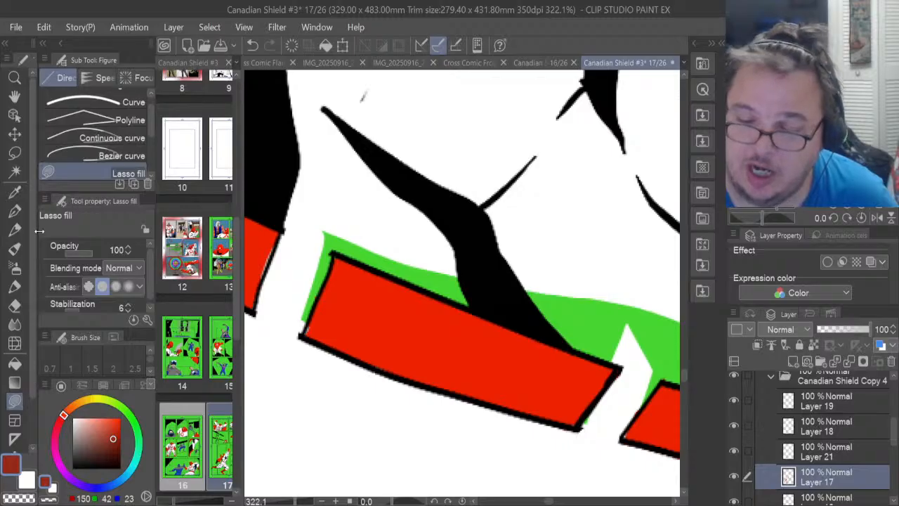
pyautogui.click(14, 191)
pyautogui.click(370, 314)
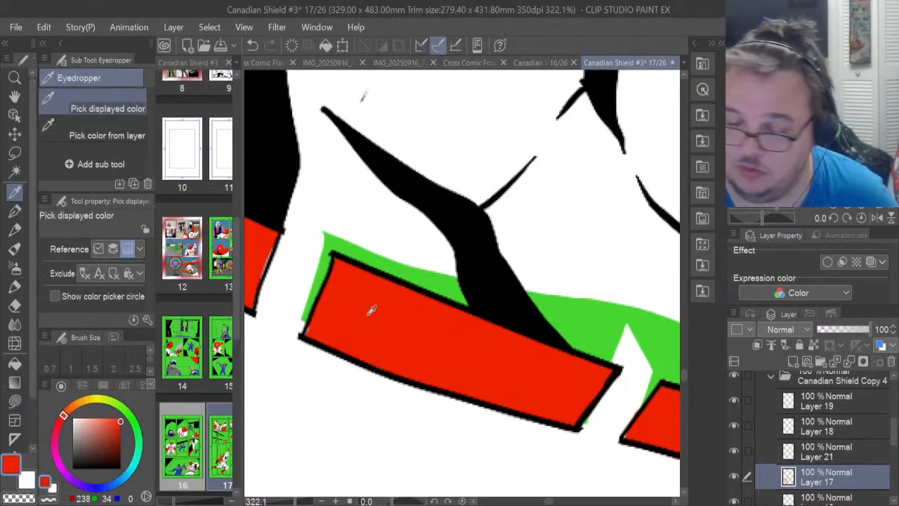
pyautogui.click(14, 401)
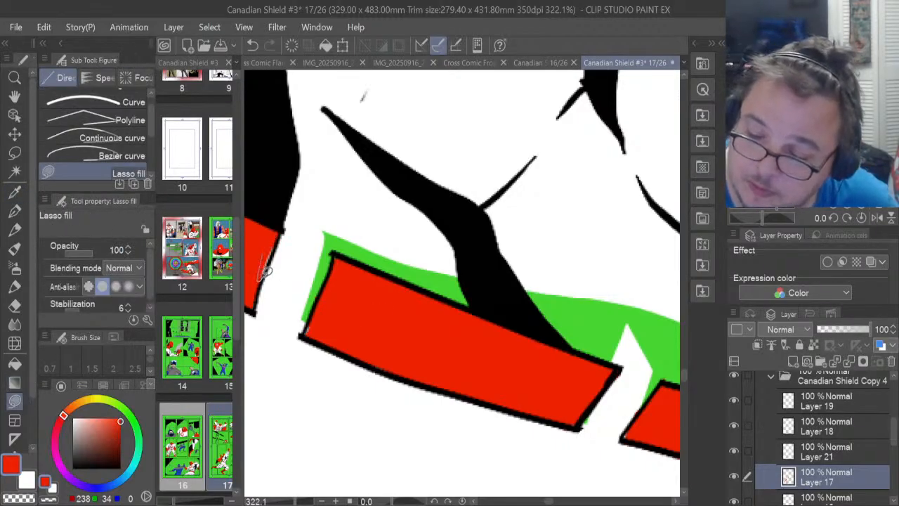
pyautogui.moveTo(266, 270); pyautogui.dragTo(285, 215)
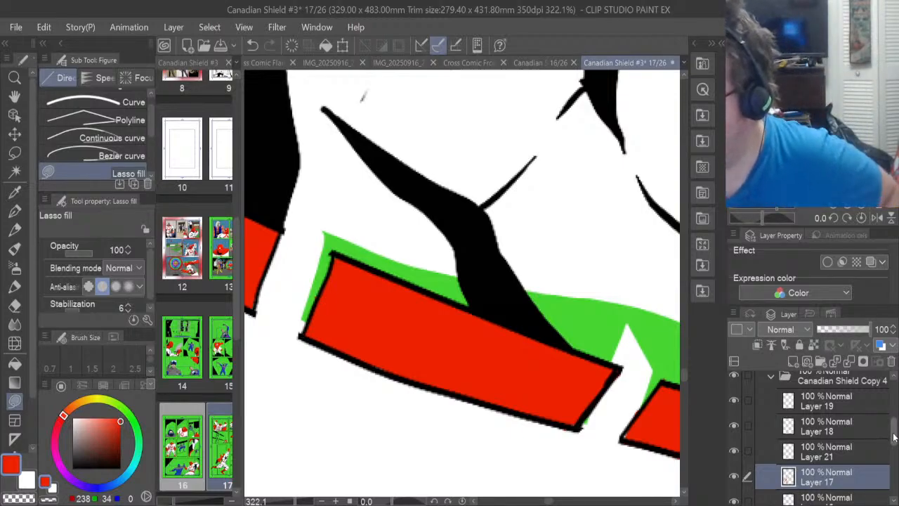
# Trim the overshooting ink lines at the belt segments' corners on CS3#15 Copy 6 with the Hard eraser at size 4
pyautogui.moveTo(894, 433); pyautogui.dragTo(893, 424)
pyautogui.click(830, 399)
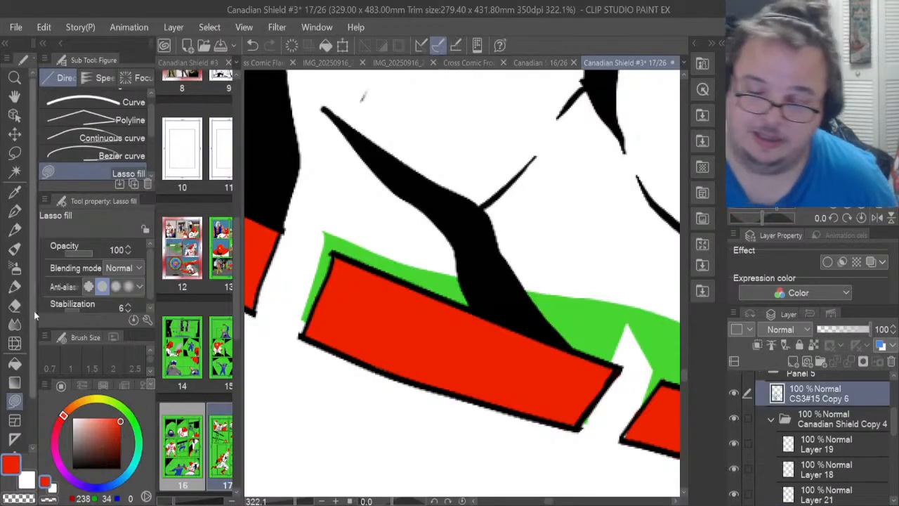
pyautogui.click(14, 305)
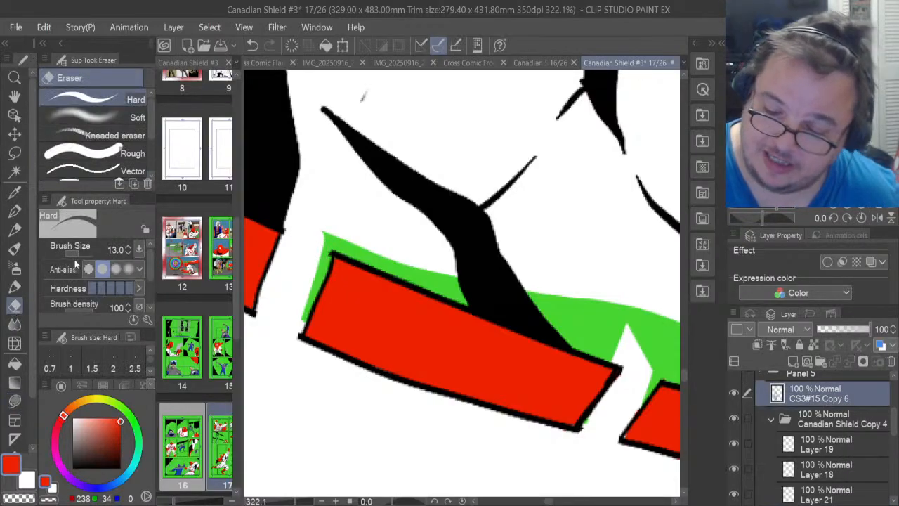
pyautogui.moveTo(83, 252); pyautogui.dragTo(76, 254)
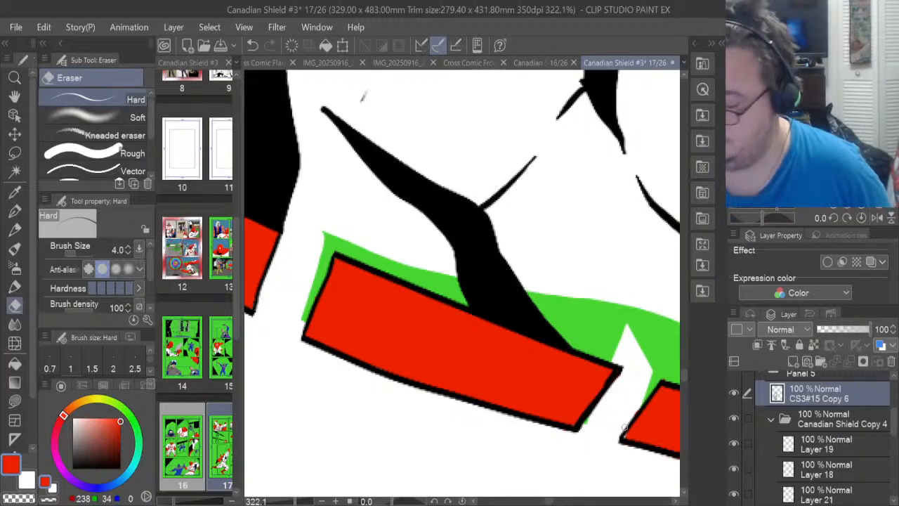
pyautogui.scroll(-2, 880, 455)
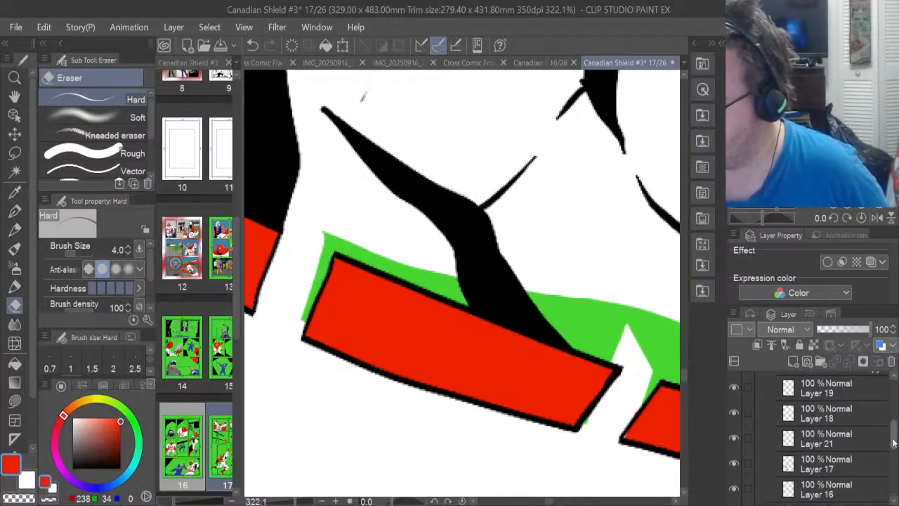
pyautogui.click(808, 463)
pyautogui.press('u')
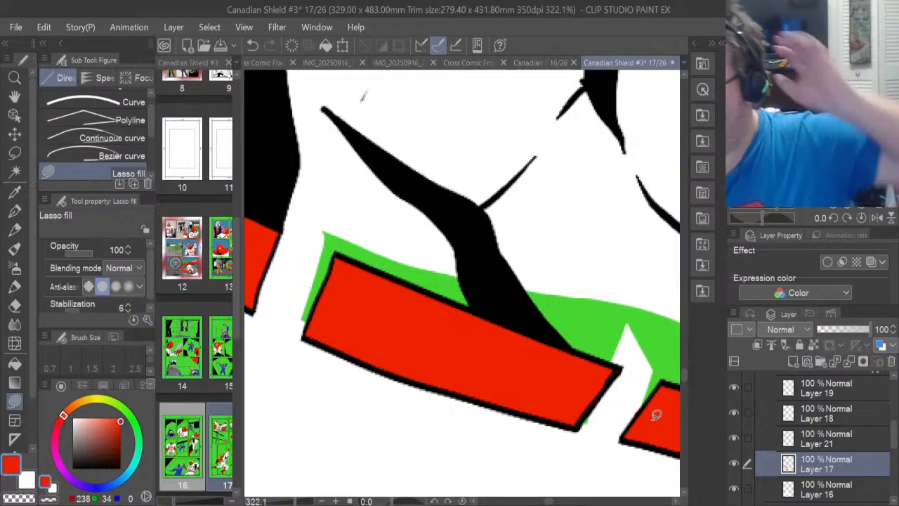
pyautogui.hscroll(3, 553, 501)
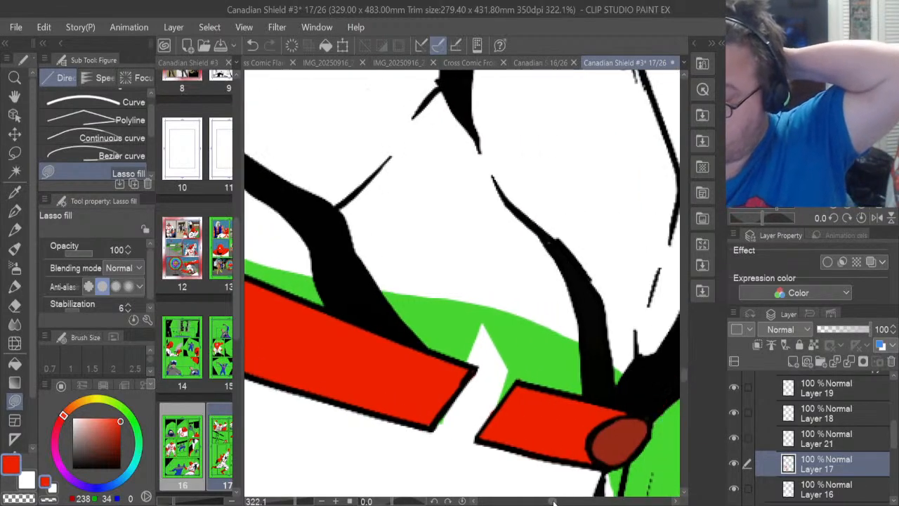
pyautogui.press('e')
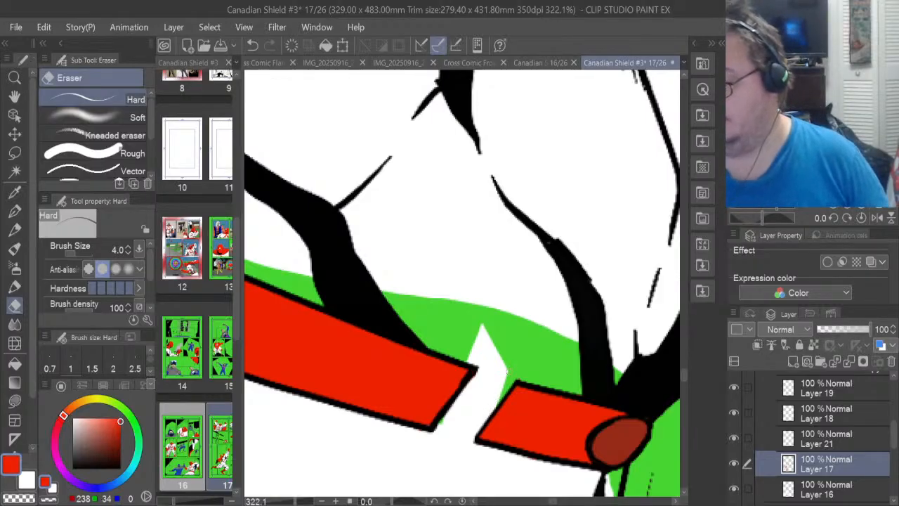
pyautogui.scroll(-5, 503, 379)
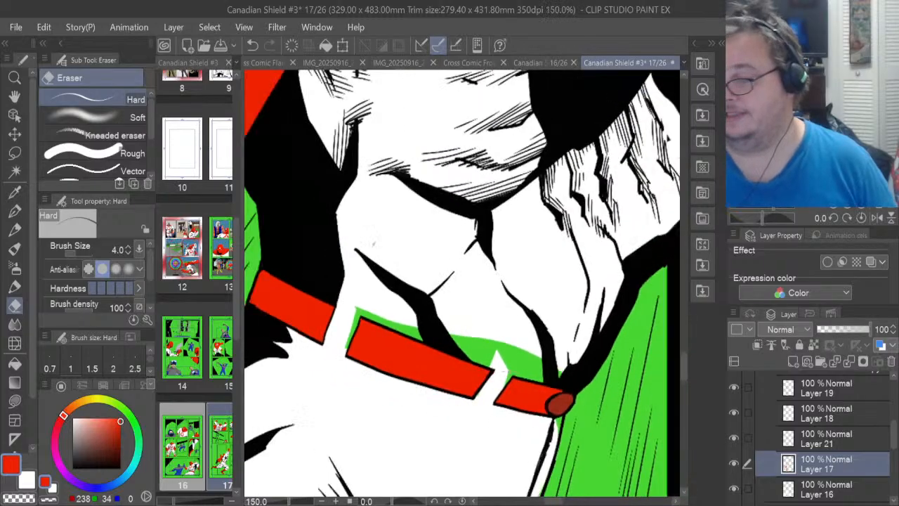
pyautogui.scroll(2, 512, 368)
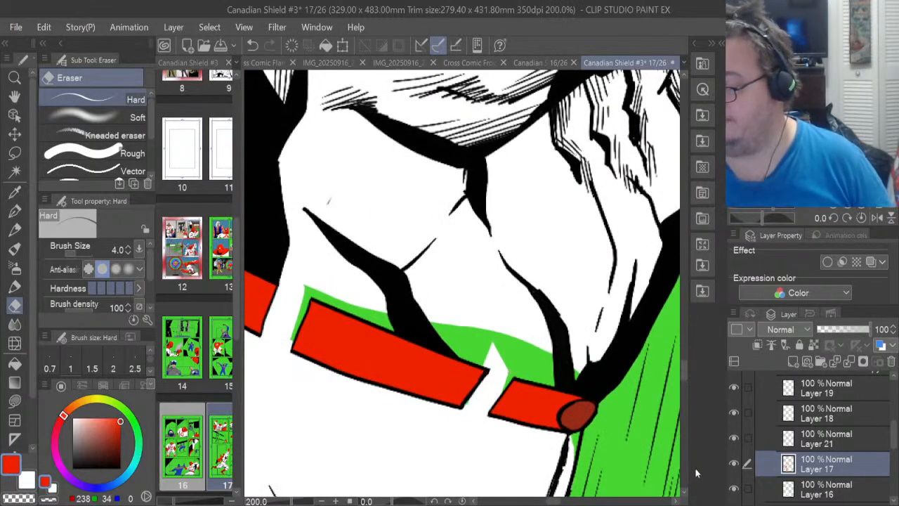
# Fill the uncolored green areas above the belt and the gap below its buckle with white on Layer 16 using Lasso fill
pyautogui.click(826, 490)
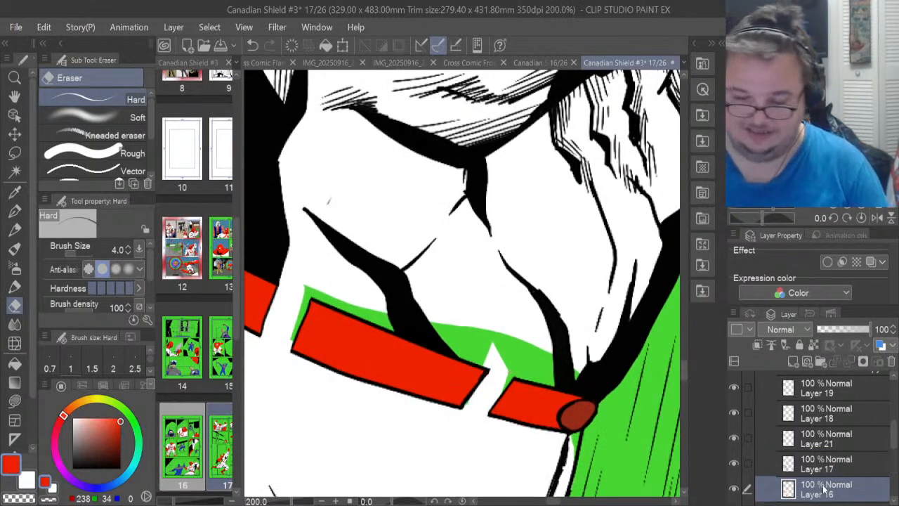
pyautogui.click(26, 482)
pyautogui.click(16, 403)
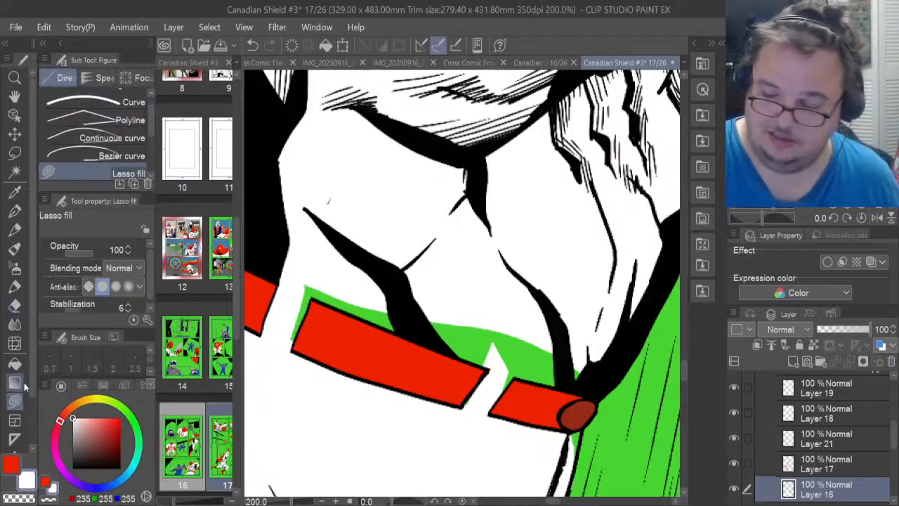
pyautogui.moveTo(285, 334)
pyautogui.mouseDown()
pyautogui.moveTo(295, 348)
pyautogui.moveTo(318, 295)
pyautogui.moveTo(285, 324)
pyautogui.moveTo(284, 337)
pyautogui.mouseUp()
pyautogui.moveTo(312, 297)
pyautogui.mouseDown()
pyautogui.moveTo(384, 330)
pyautogui.moveTo(406, 329)
pyautogui.moveTo(382, 291)
pyautogui.mouseUp()
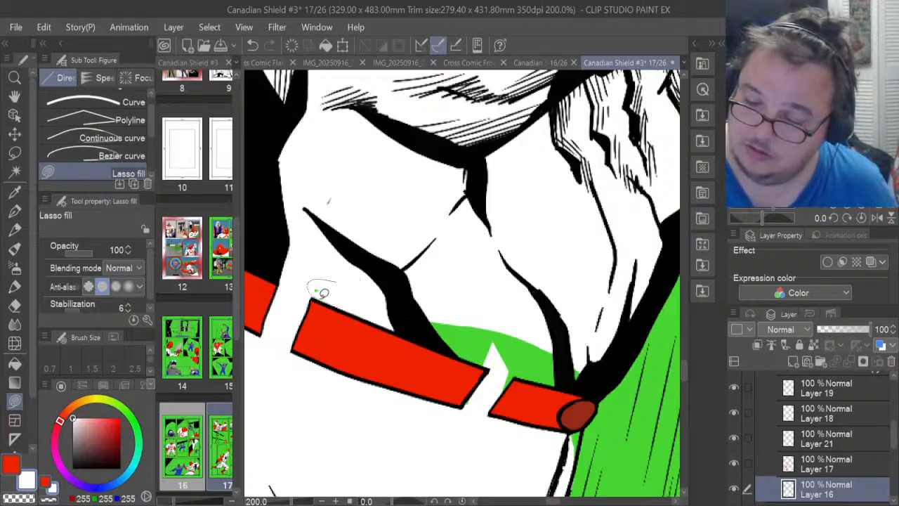
pyautogui.moveTo(439, 307)
pyautogui.mouseDown()
pyautogui.moveTo(457, 352)
pyautogui.moveTo(513, 360)
pyautogui.moveTo(493, 313)
pyautogui.mouseUp()
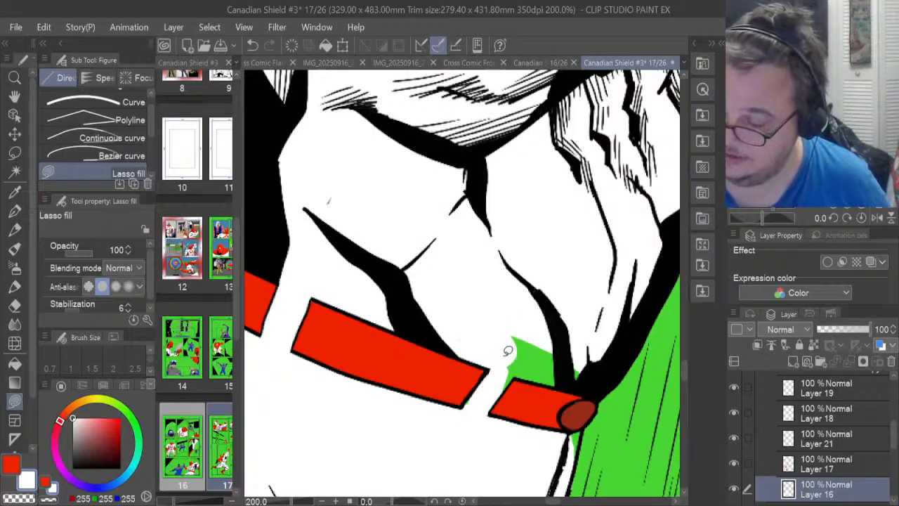
pyautogui.moveTo(507, 351)
pyautogui.mouseDown()
pyautogui.moveTo(507, 386)
pyautogui.moveTo(524, 365)
pyautogui.moveTo(521, 344)
pyautogui.mouseUp()
pyautogui.moveTo(519, 323)
pyautogui.mouseDown()
pyautogui.moveTo(555, 317)
pyautogui.moveTo(510, 330)
pyautogui.moveTo(523, 372)
pyautogui.moveTo(596, 363)
pyautogui.moveTo(561, 329)
pyautogui.mouseUp()
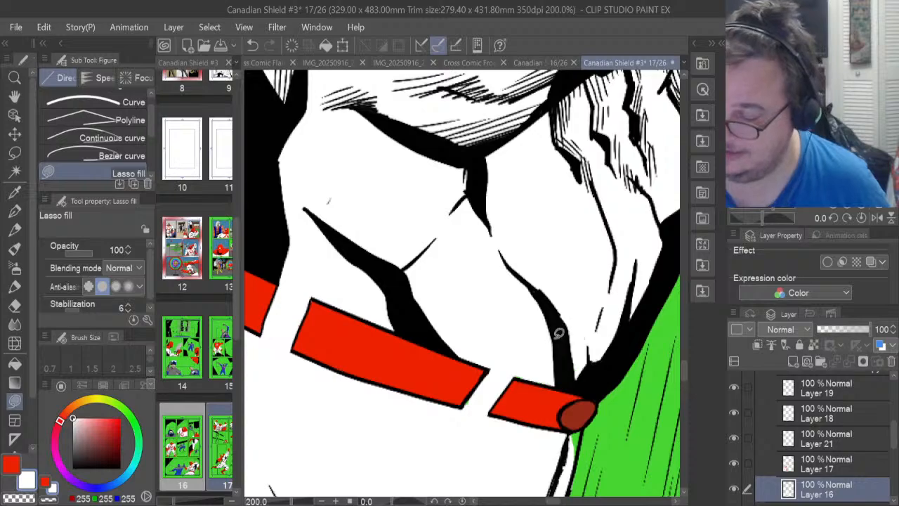
pyautogui.scroll(-3, 684, 369)
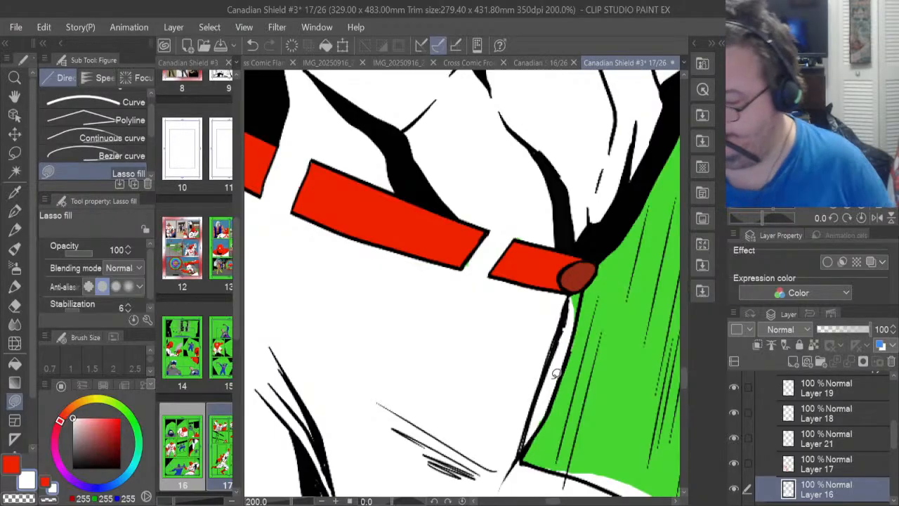
pyautogui.scroll(3, 554, 374)
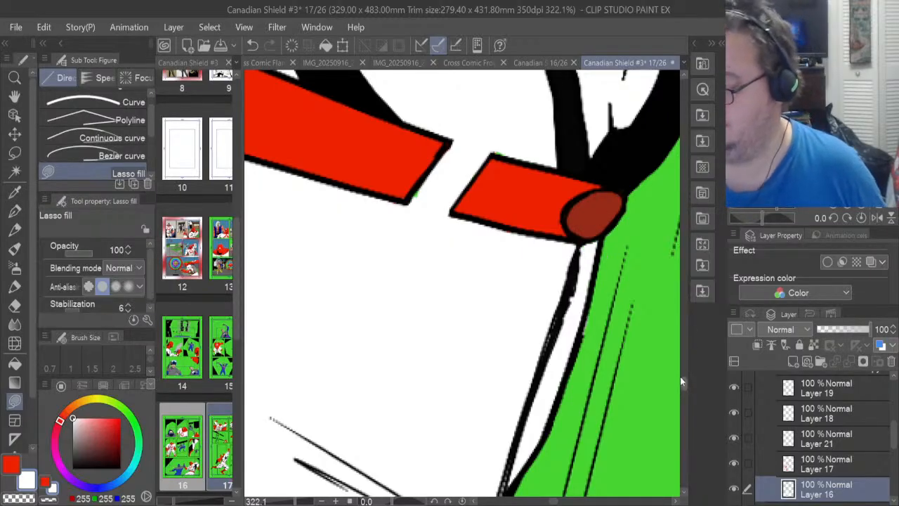
# Fill the green sliver inside the hero's outer torso outline above the belt with white on Layer 16 using Lasso fill
pyautogui.scroll(5, 684, 372)
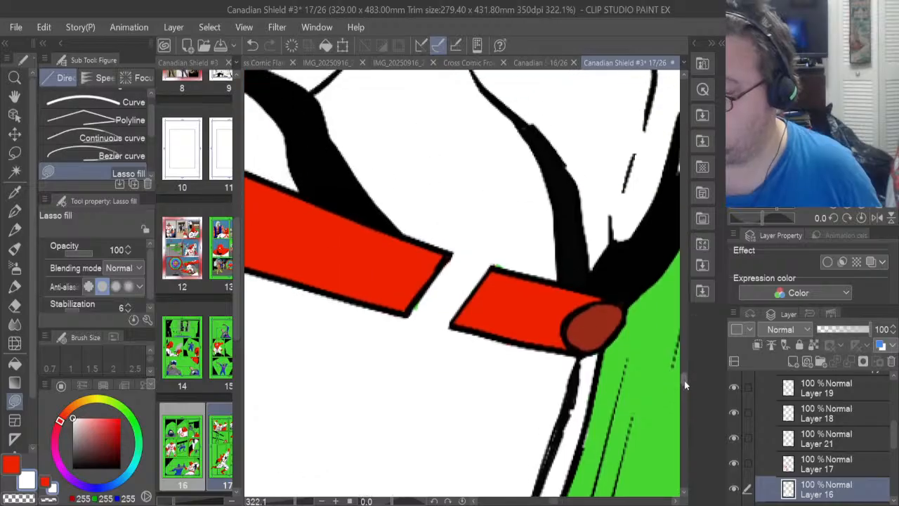
pyautogui.moveTo(685, 373); pyautogui.dragTo(686, 372)
pyautogui.moveTo(557, 502); pyautogui.dragTo(563, 503)
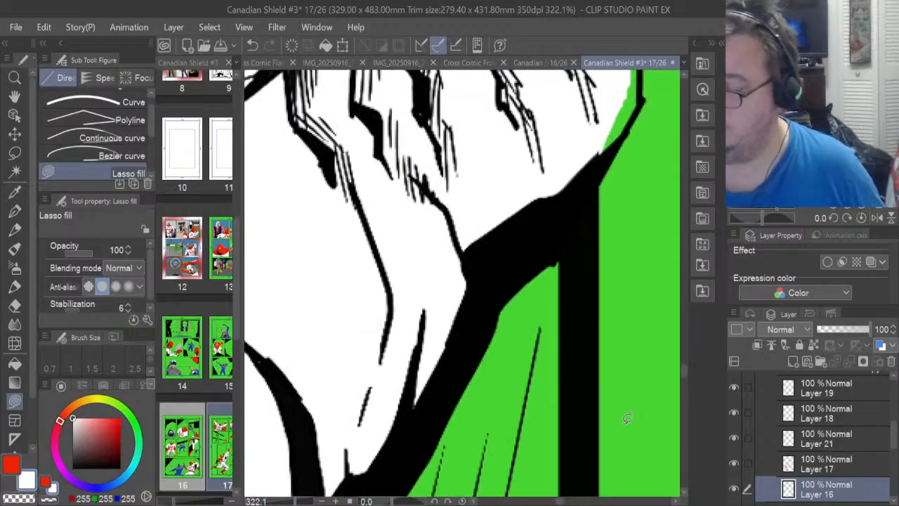
pyautogui.moveTo(684, 372); pyautogui.dragTo(685, 364)
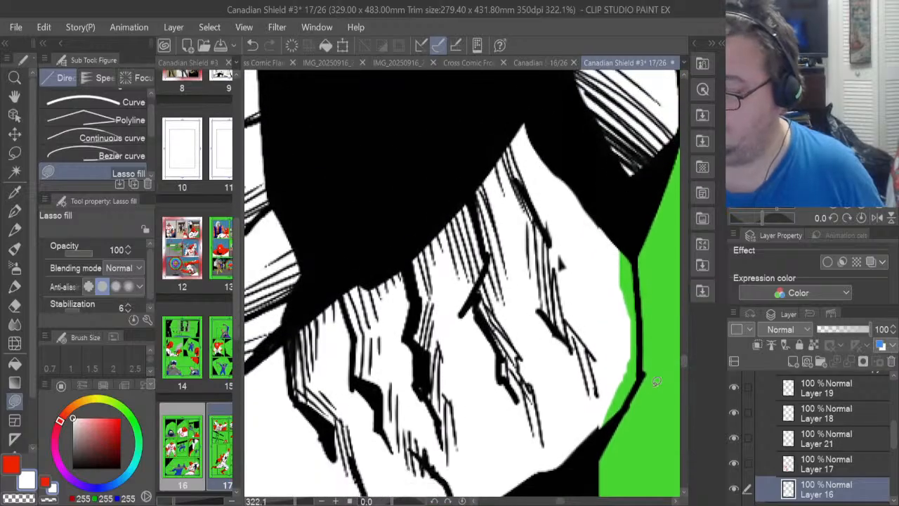
pyautogui.moveTo(584, 414)
pyautogui.mouseDown()
pyautogui.moveTo(621, 412)
pyautogui.moveTo(643, 373)
pyautogui.moveTo(632, 222)
pyautogui.mouseUp()
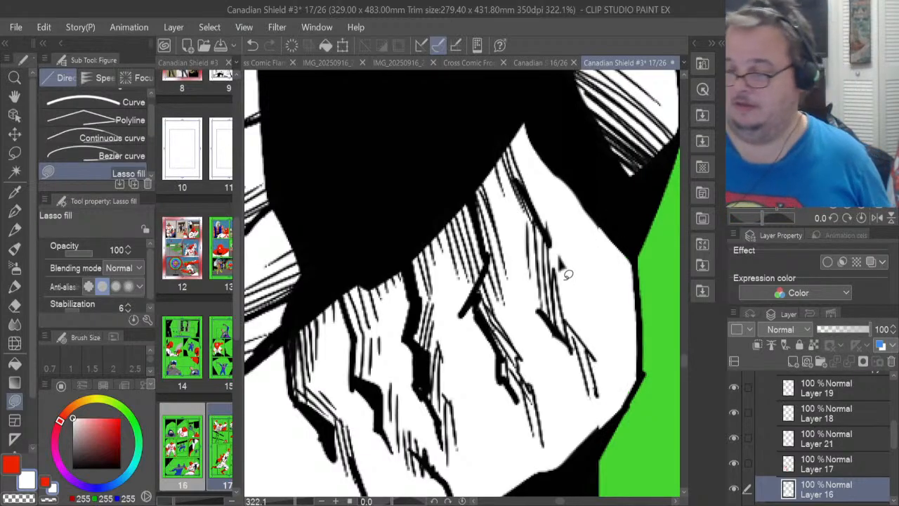
# Erase the white spill outside the thin torso outline and the adjoining thick black contour on Layer 16 with the Hard eraser at size 15.4
pyautogui.moveTo(686, 360); pyautogui.dragTo(681, 360)
pyautogui.moveTo(561, 501); pyautogui.dragTo(565, 501)
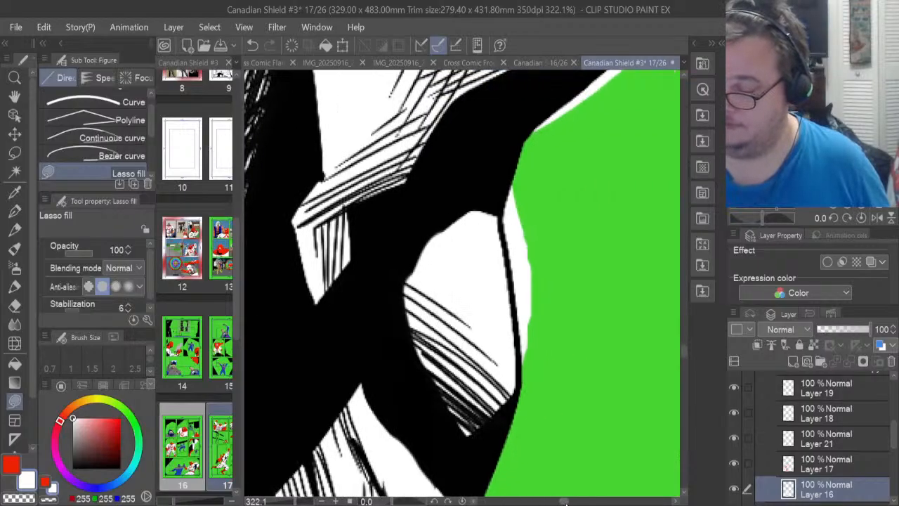
pyautogui.press('e')
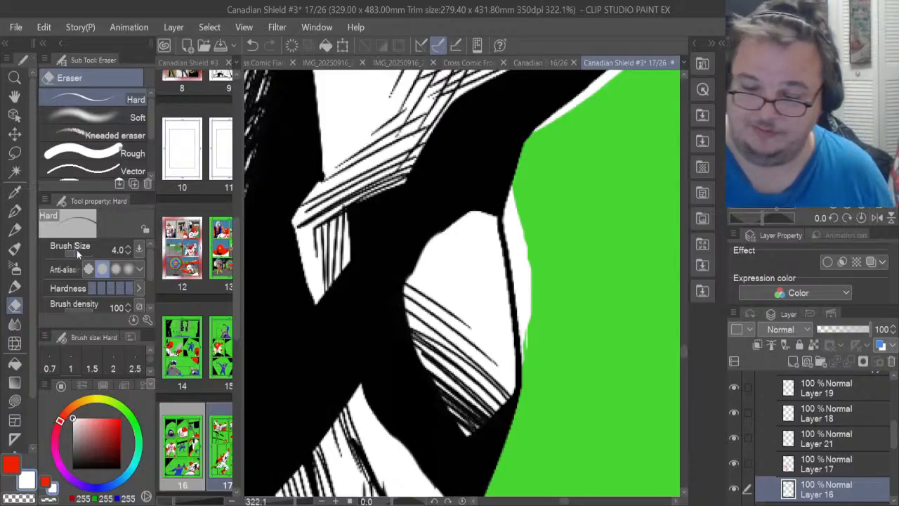
pyautogui.moveTo(77, 253); pyautogui.dragTo(80, 252)
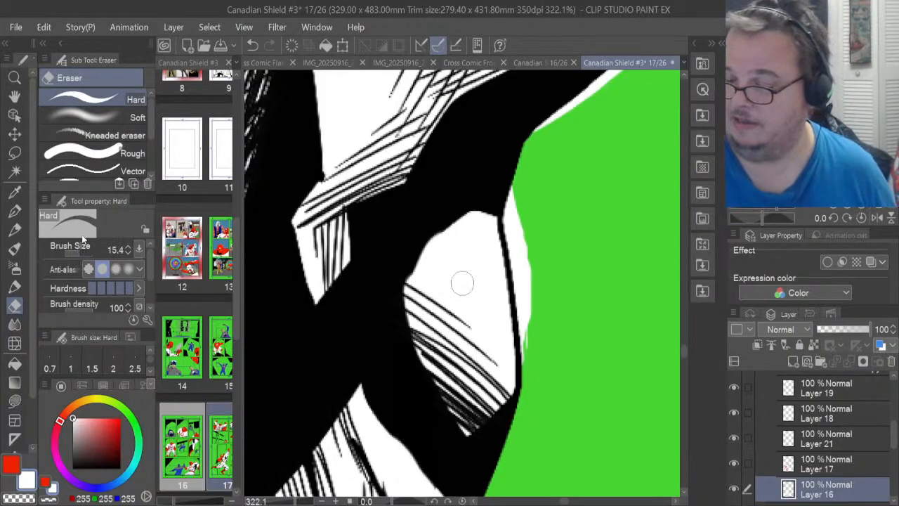
pyautogui.moveTo(522, 299)
pyautogui.mouseDown()
pyautogui.moveTo(528, 360)
pyautogui.moveTo(523, 246)
pyautogui.mouseUp()
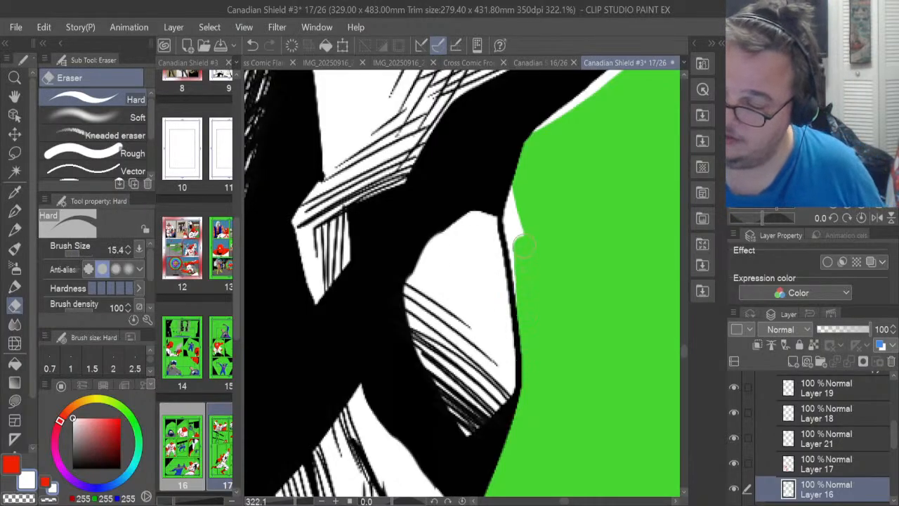
pyautogui.moveTo(523, 284)
pyautogui.mouseDown()
pyautogui.moveTo(511, 208)
pyautogui.moveTo(514, 244)
pyautogui.mouseUp()
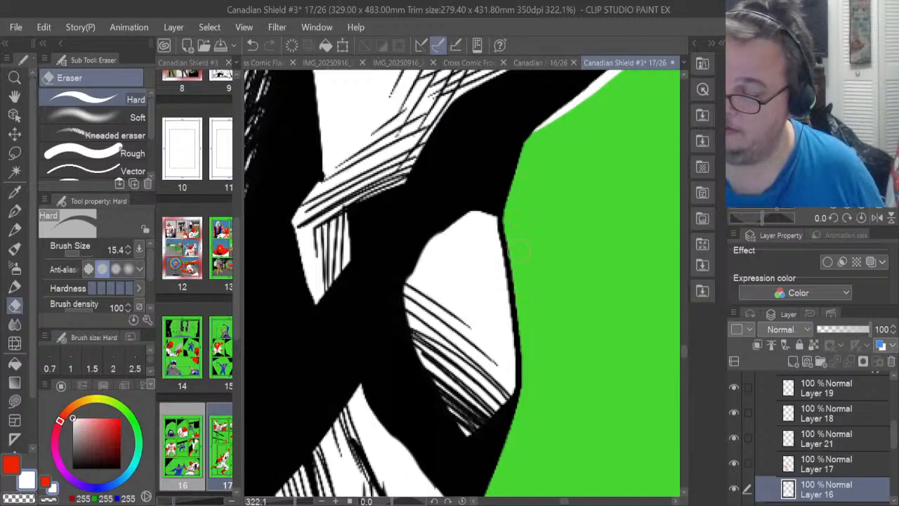
pyautogui.moveTo(528, 144); pyautogui.dragTo(548, 123)
pyautogui.moveTo(578, 100); pyautogui.dragTo(606, 75)
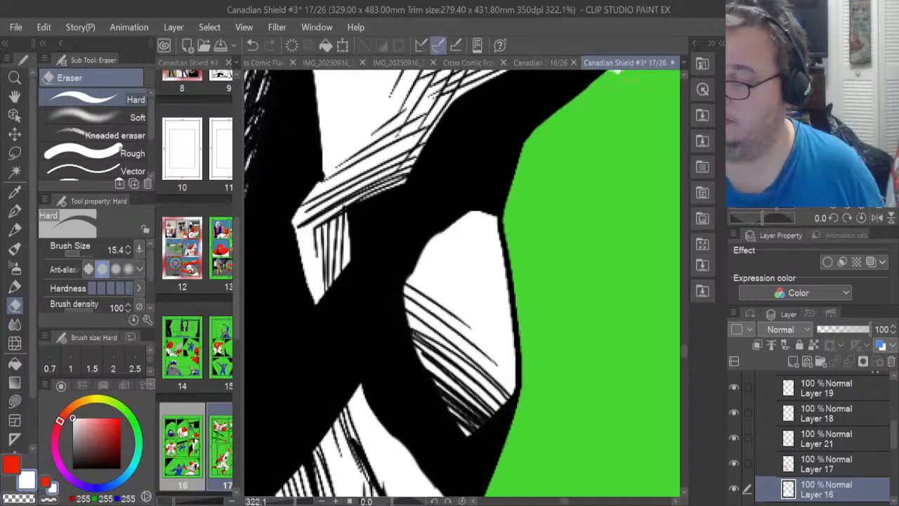
# Erase the remaining white spill along the outer black contour further up the hero's upper body with the Hard eraser
pyautogui.moveTo(684, 353); pyautogui.dragTo(686, 341)
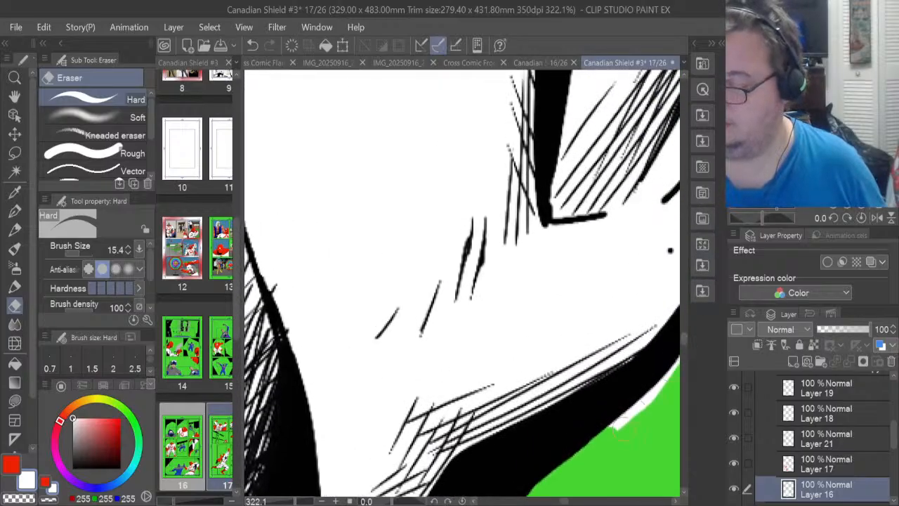
pyautogui.moveTo(563, 500); pyautogui.dragTo(570, 500)
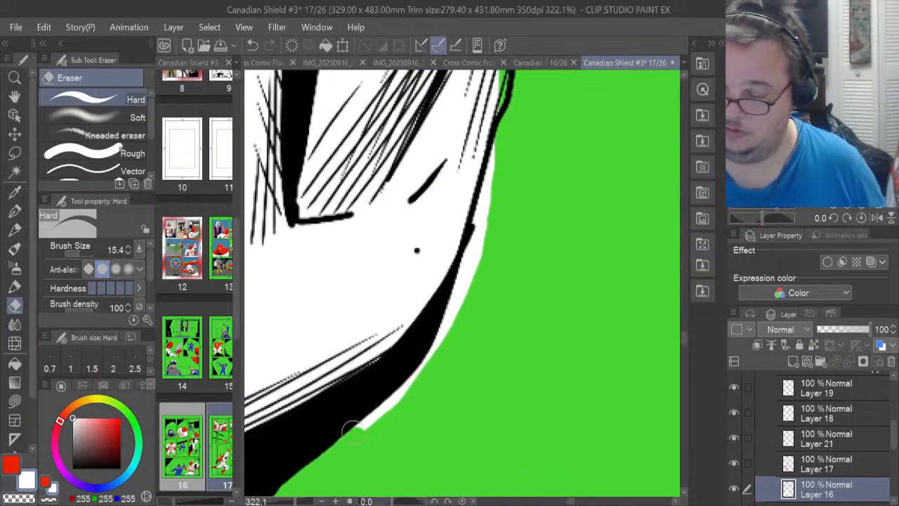
pyautogui.moveTo(355, 432)
pyautogui.mouseDown()
pyautogui.moveTo(414, 378)
pyautogui.moveTo(450, 322)
pyautogui.moveTo(434, 347)
pyautogui.moveTo(471, 268)
pyautogui.moveTo(504, 138)
pyautogui.mouseUp()
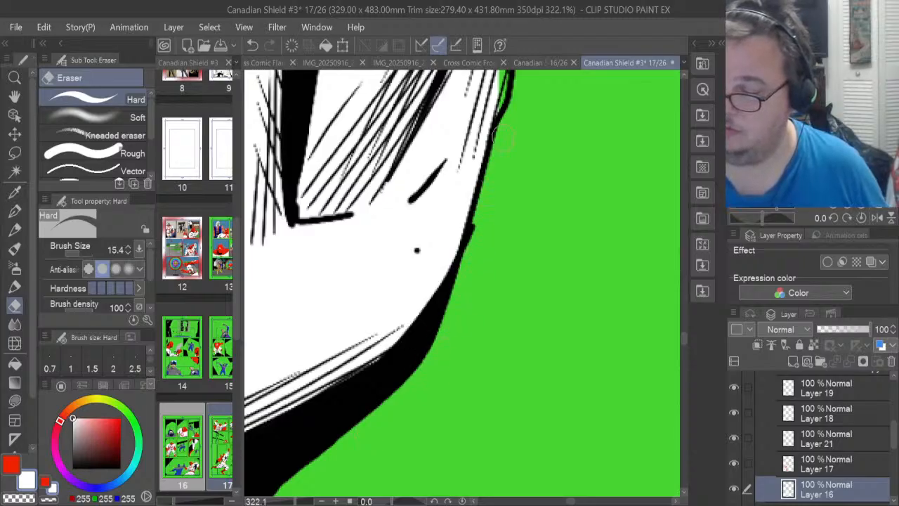
pyautogui.moveTo(683, 337); pyautogui.dragTo(685, 328)
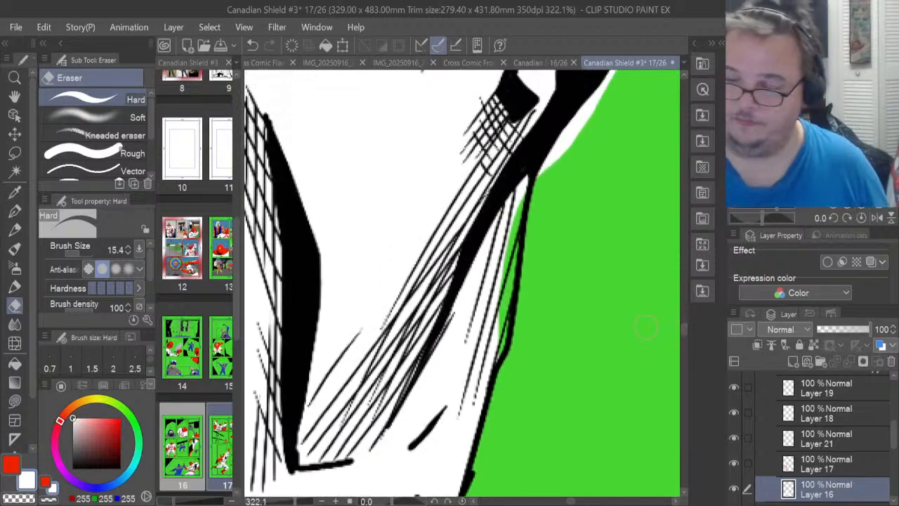
pyautogui.moveTo(548, 177)
pyautogui.mouseDown()
pyautogui.moveTo(555, 152)
pyautogui.moveTo(545, 184)
pyautogui.moveTo(595, 111)
pyautogui.mouseUp()
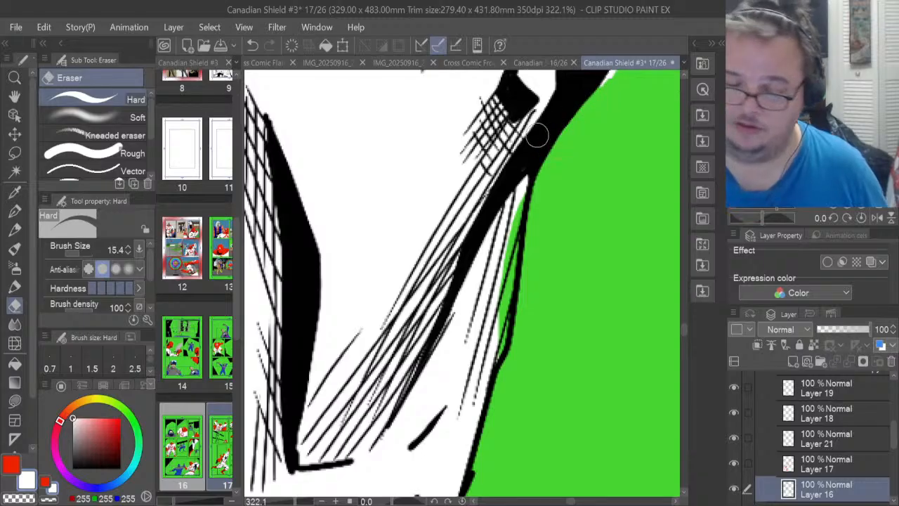
# Fill the green slivers beside the upper-body hatching and beneath the red section's lower edge with white using Lasso fill
pyautogui.click(15, 401)
pyautogui.moveTo(497, 368)
pyautogui.mouseDown()
pyautogui.moveTo(519, 309)
pyautogui.moveTo(535, 191)
pyautogui.moveTo(472, 313)
pyautogui.moveTo(463, 381)
pyautogui.mouseUp()
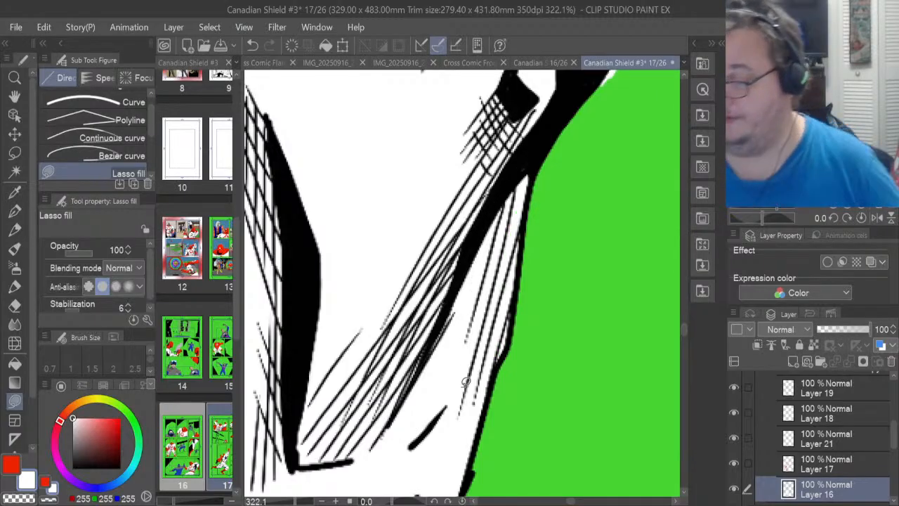
pyautogui.scroll(10, 687, 328)
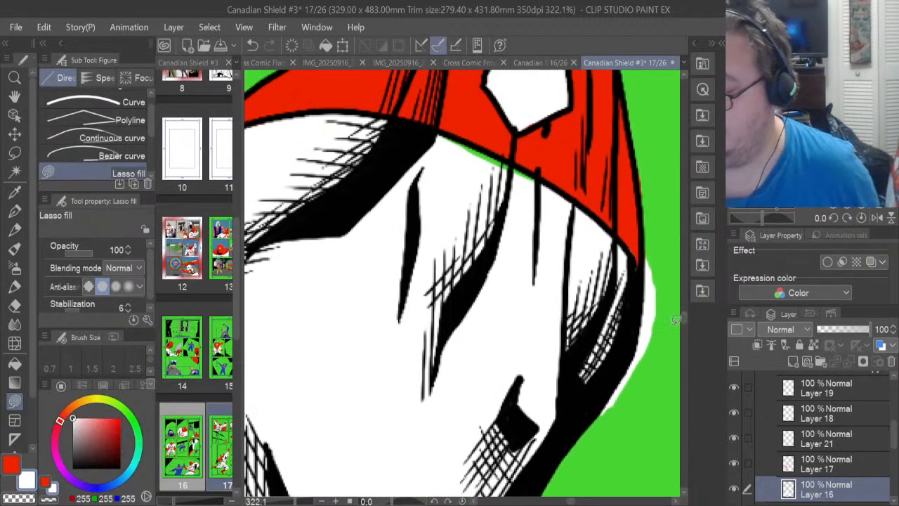
pyautogui.moveTo(515, 200)
pyautogui.mouseDown()
pyautogui.moveTo(537, 184)
pyautogui.moveTo(524, 161)
pyautogui.moveTo(471, 136)
pyautogui.moveTo(416, 147)
pyautogui.mouseUp()
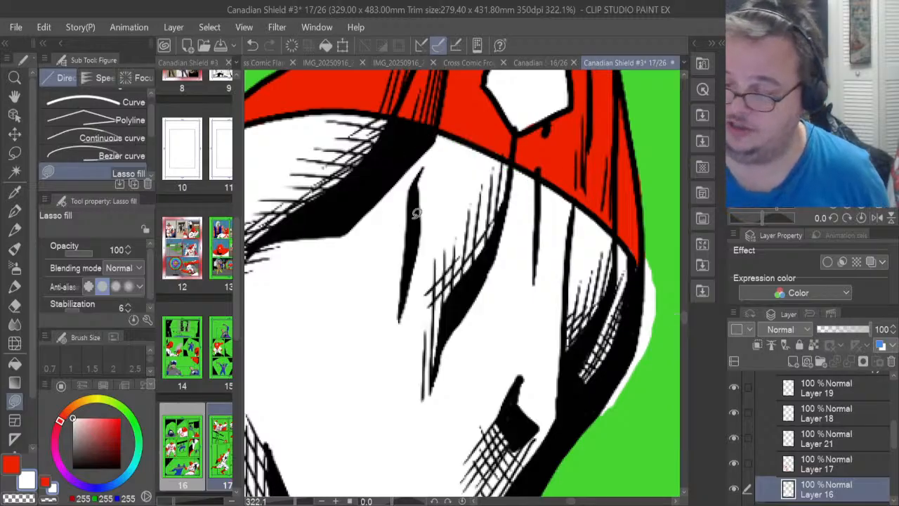
# Erase the stray ink lines overshooting into the red section below the white shape on CS3#15 Copy 6, with the Hard eraser reduced to size 11
pyautogui.moveTo(894, 443); pyautogui.dragTo(893, 420)
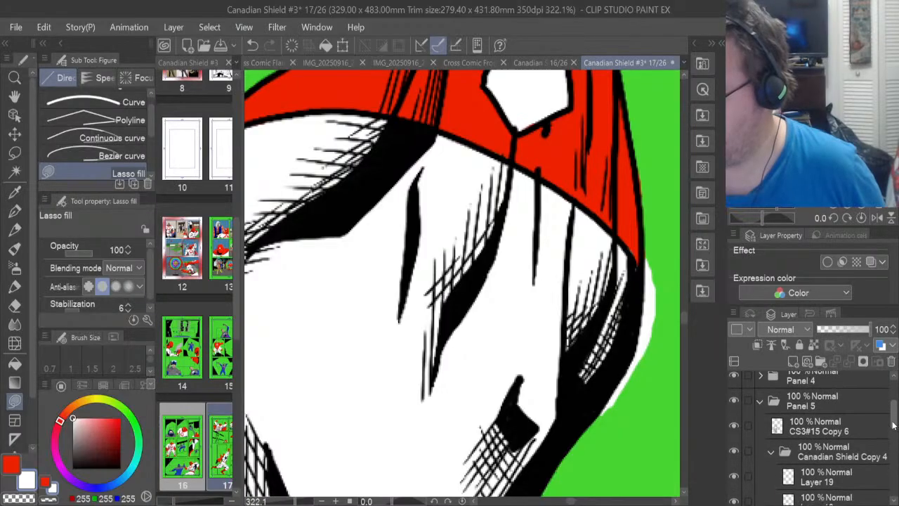
pyautogui.click(828, 424)
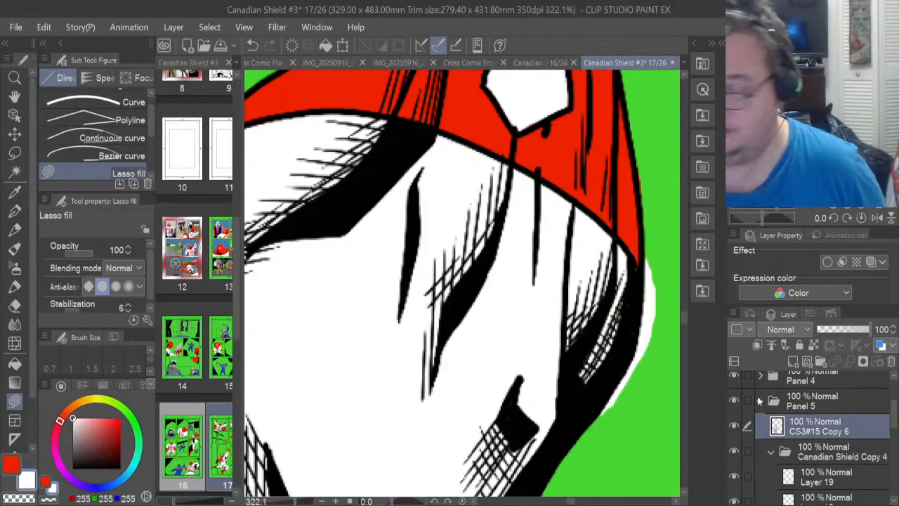
pyautogui.click(14, 305)
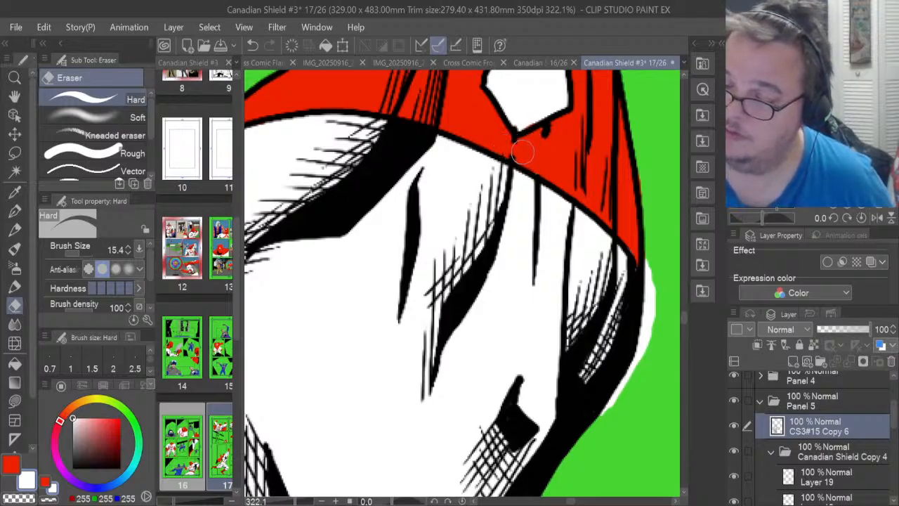
pyautogui.click(83, 253)
pyautogui.moveTo(82, 253); pyautogui.dragTo(78, 249)
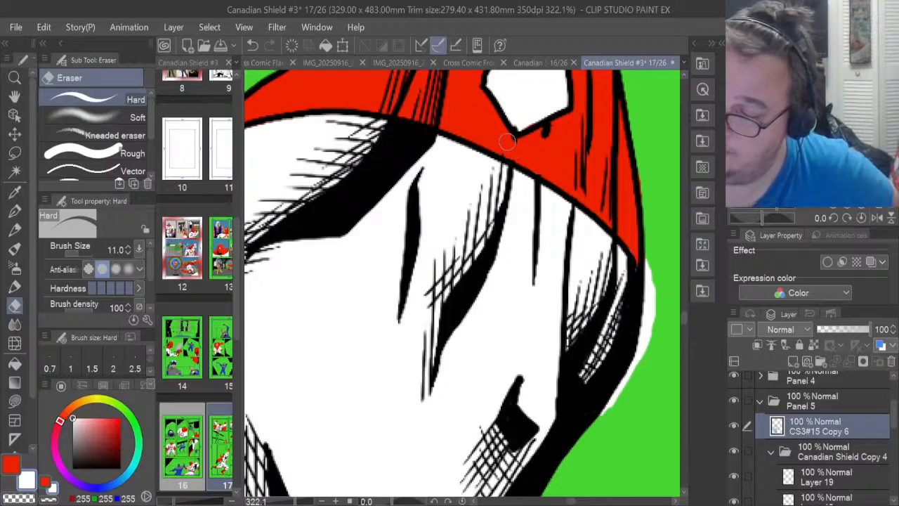
# Check the contents of Layer 19 and Layer 18 by toggling their visibility
pyautogui.click(835, 477)
pyautogui.click(735, 477)
pyautogui.click(735, 477)
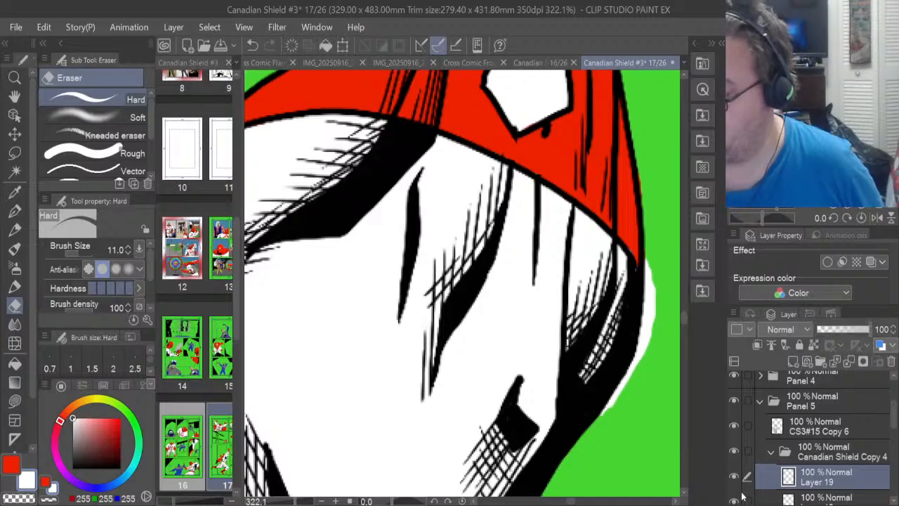
pyautogui.click(734, 499)
pyautogui.click(735, 500)
pyautogui.click(809, 496)
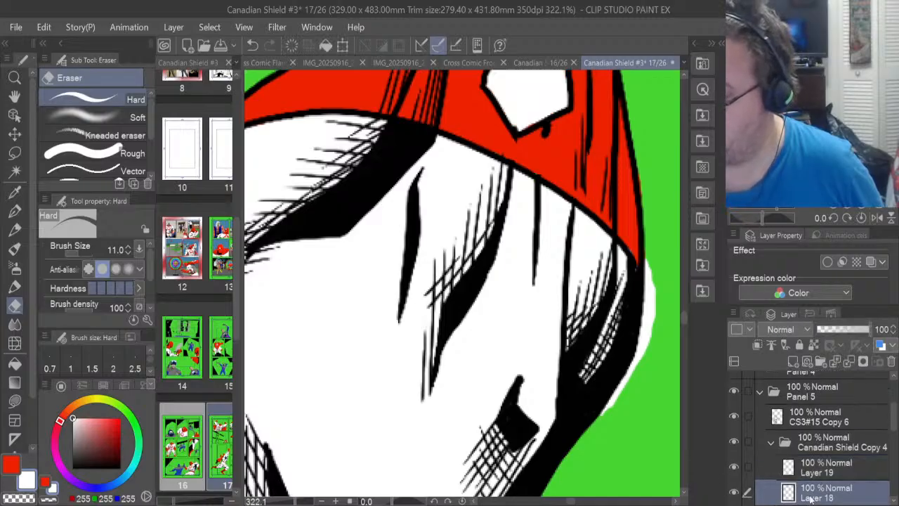
# Erase the white spill outside the curved black contour below the red section on Layer 16 with the Hard eraser
pyautogui.click(14, 401)
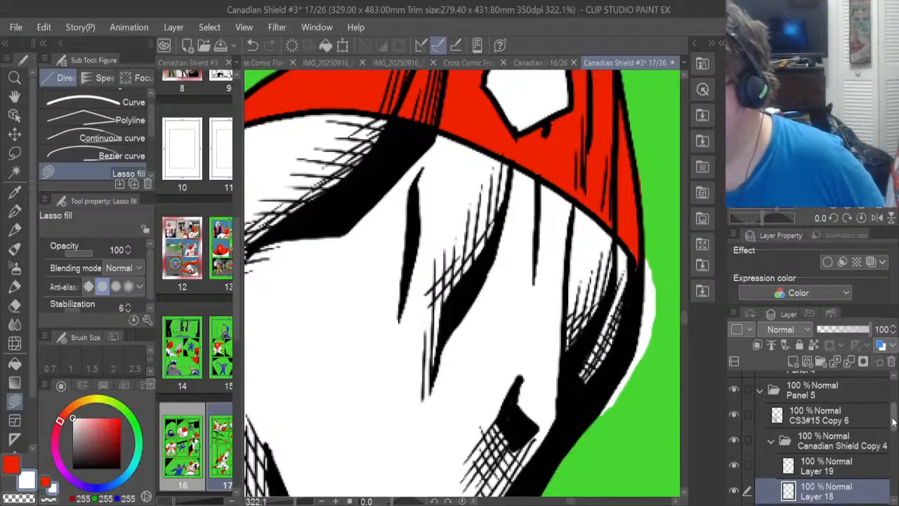
pyautogui.moveTo(891, 422); pyautogui.dragTo(895, 444)
pyautogui.click(826, 467)
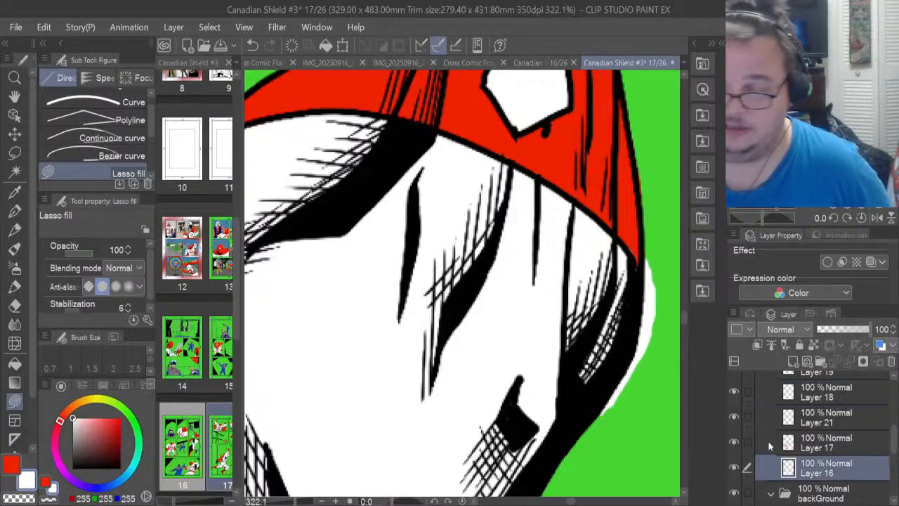
pyautogui.click(15, 305)
pyautogui.moveTo(600, 408)
pyautogui.mouseDown()
pyautogui.moveTo(635, 372)
pyautogui.moveTo(651, 316)
pyautogui.moveTo(653, 293)
pyautogui.moveTo(643, 333)
pyautogui.moveTo(649, 275)
pyautogui.mouseUp()
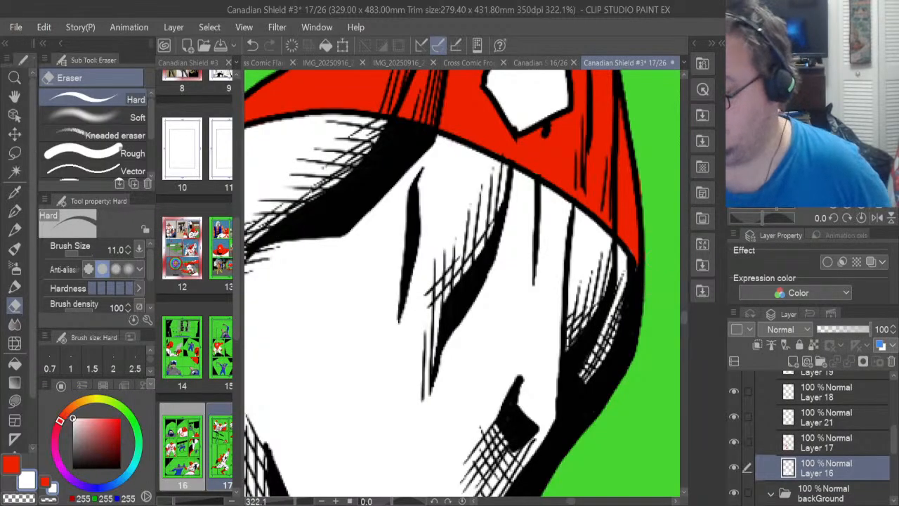
# Fill the green gap between the vertical black line and the white costume with white on Layer 16 using Lasso fill
pyautogui.moveTo(571, 502); pyautogui.dragTo(561, 501)
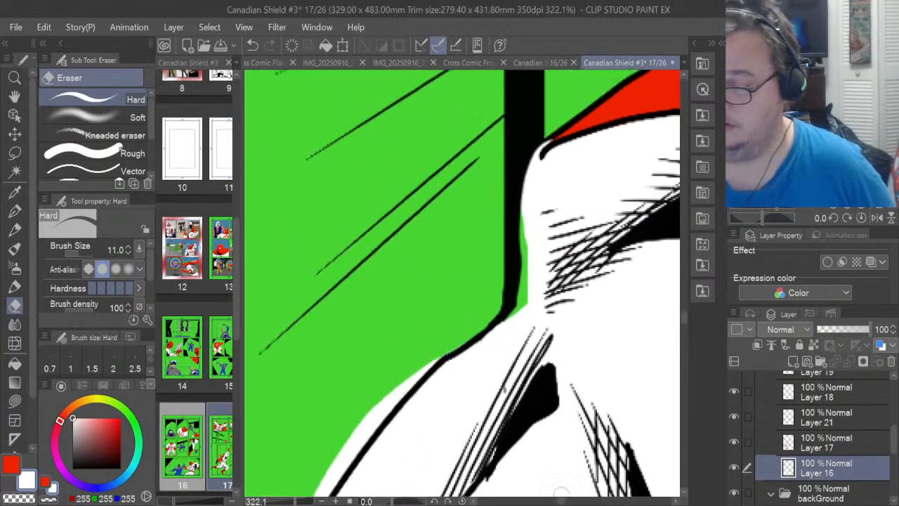
pyautogui.click(14, 400)
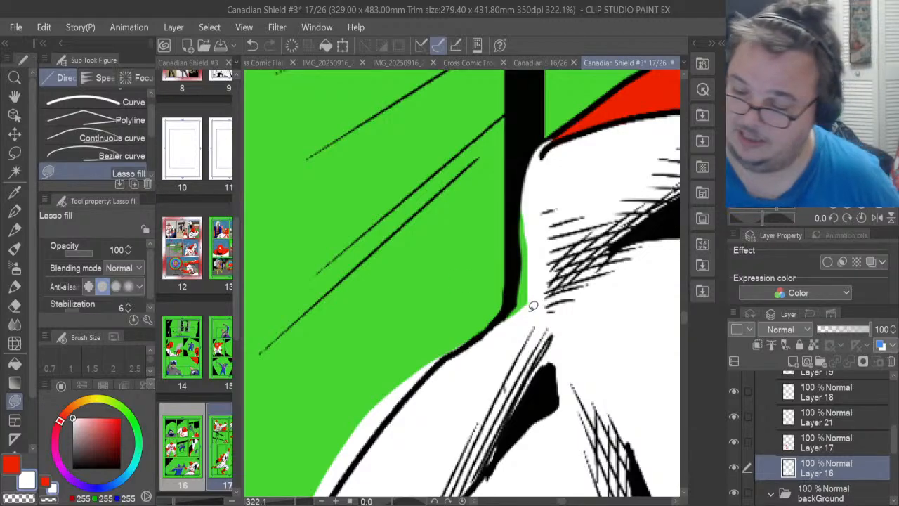
pyautogui.moveTo(503, 314)
pyautogui.mouseDown()
pyautogui.moveTo(534, 184)
pyautogui.moveTo(613, 170)
pyautogui.mouseUp()
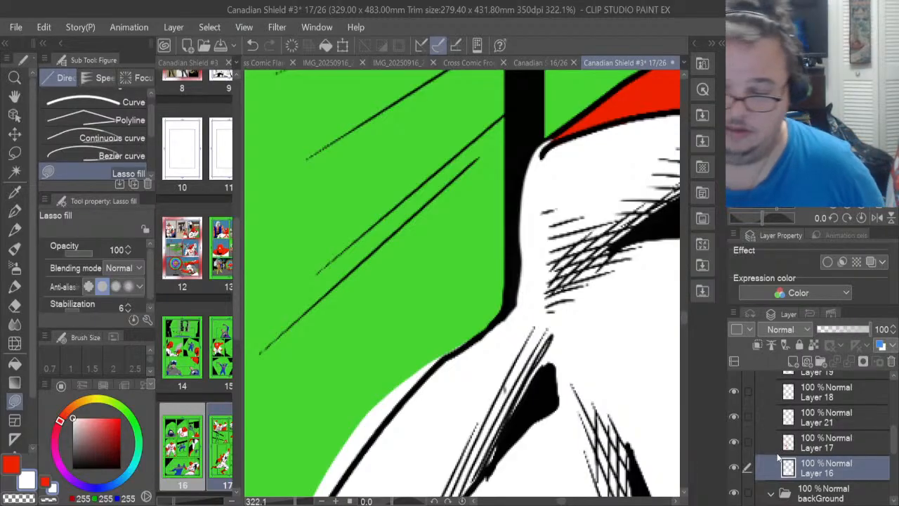
# Erase a strip of white along the inner edge of the vertical black line on Layer 16 with the Hard eraser
pyautogui.click(14, 305)
pyautogui.moveTo(510, 295)
pyautogui.mouseDown()
pyautogui.moveTo(541, 172)
pyautogui.moveTo(525, 229)
pyautogui.moveTo(535, 148)
pyautogui.moveTo(517, 223)
pyautogui.moveTo(537, 151)
pyautogui.moveTo(517, 225)
pyautogui.moveTo(513, 321)
pyautogui.moveTo(514, 269)
pyautogui.moveTo(501, 325)
pyautogui.moveTo(515, 254)
pyautogui.moveTo(511, 283)
pyautogui.mouseUp()
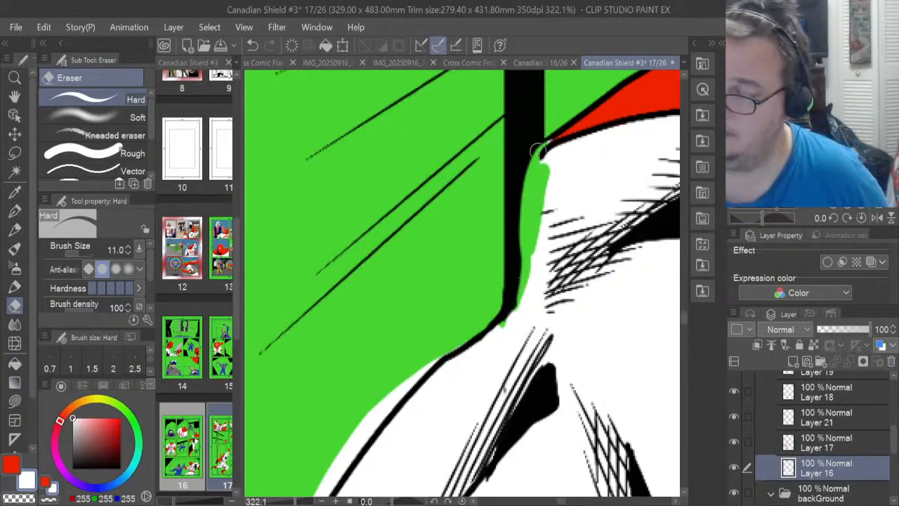
# Set the drawing color to black and try inking the corner between the vertical black line and the red section on Layer 19 with the Mapping pen
pyautogui.scroll(3, 878, 439)
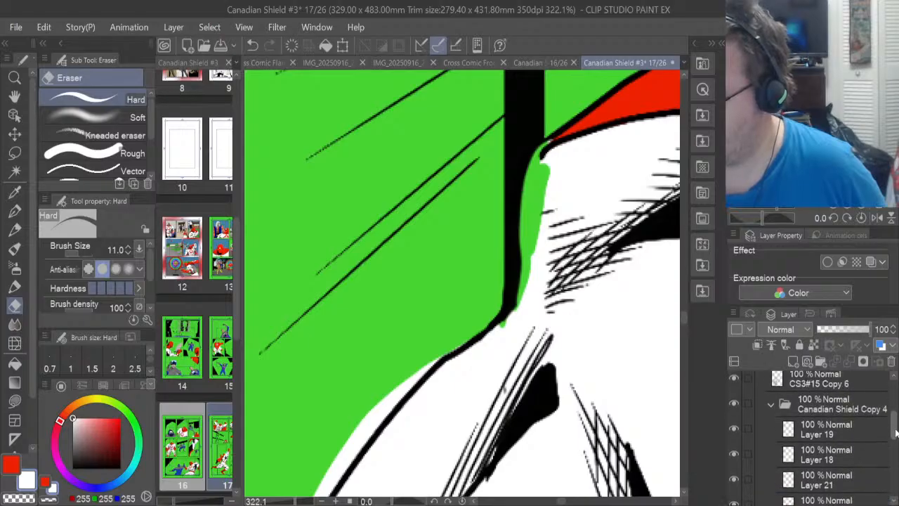
pyautogui.click(818, 437)
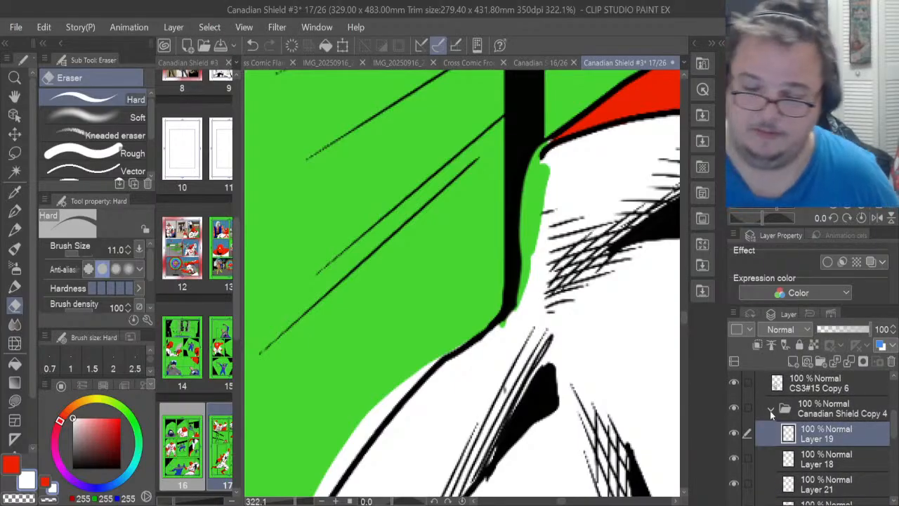
pyautogui.click(21, 462)
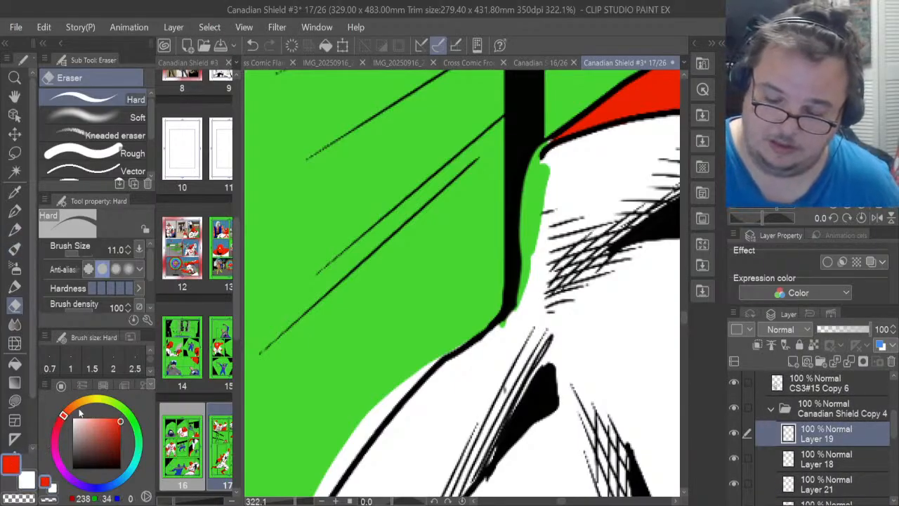
pyautogui.moveTo(111, 419); pyautogui.dragTo(120, 467)
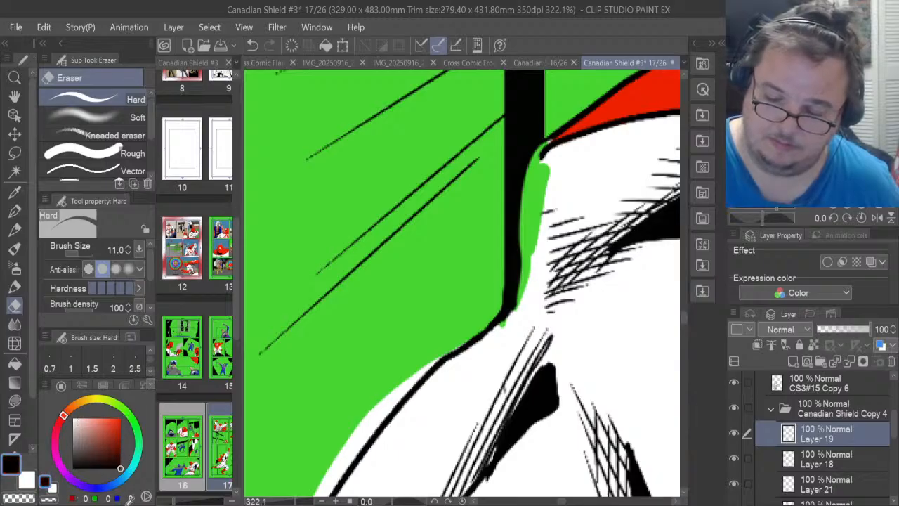
pyautogui.click(14, 196)
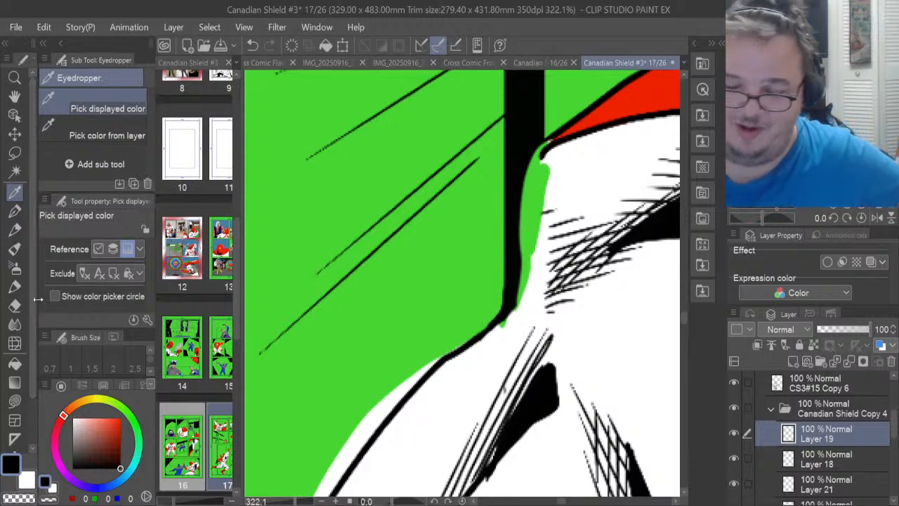
pyautogui.click(16, 212)
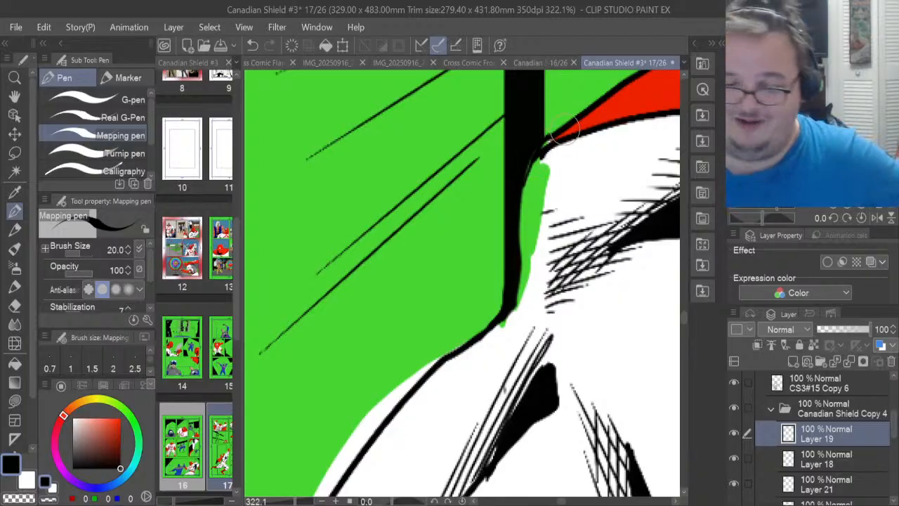
# On CS3#15 Copy 6, erase the contour's tip below the red section and re-ink the curve beside the vertical black line with the Mapping pen
pyautogui.click(15, 304)
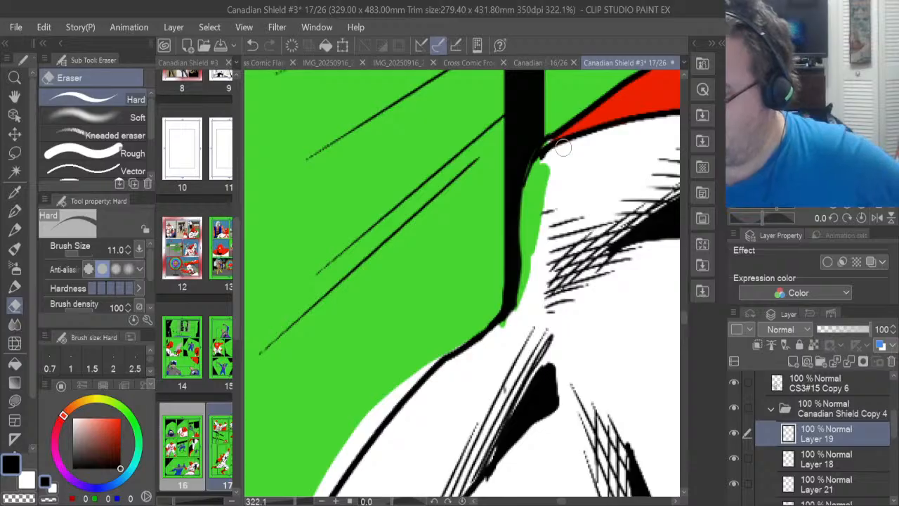
pyautogui.click(827, 385)
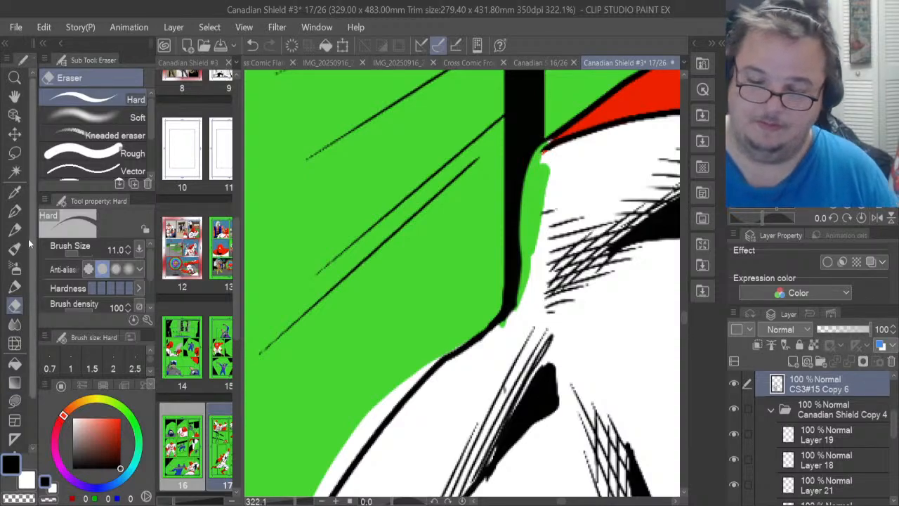
pyautogui.click(15, 211)
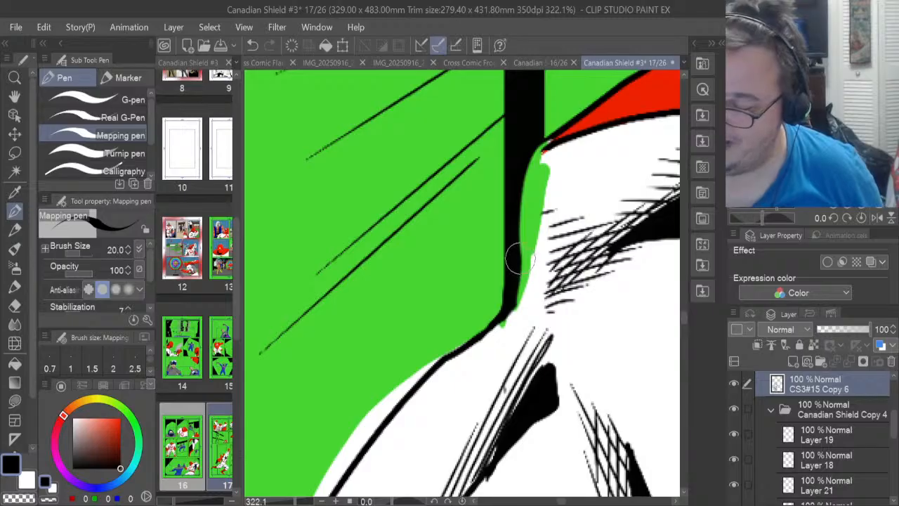
pyautogui.moveTo(520, 232)
pyautogui.mouseDown()
pyautogui.moveTo(535, 165)
pyautogui.moveTo(523, 181)
pyautogui.moveTo(548, 139)
pyautogui.mouseUp()
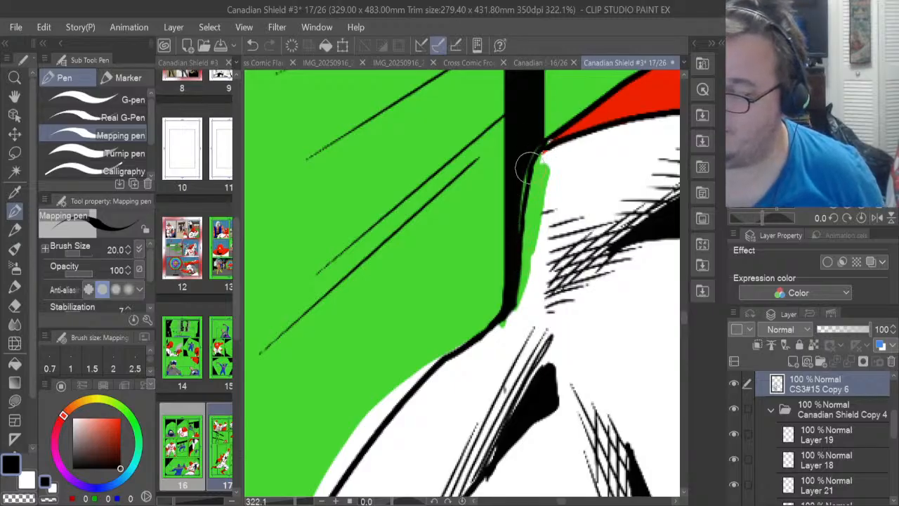
pyautogui.moveTo(529, 171); pyautogui.dragTo(554, 137)
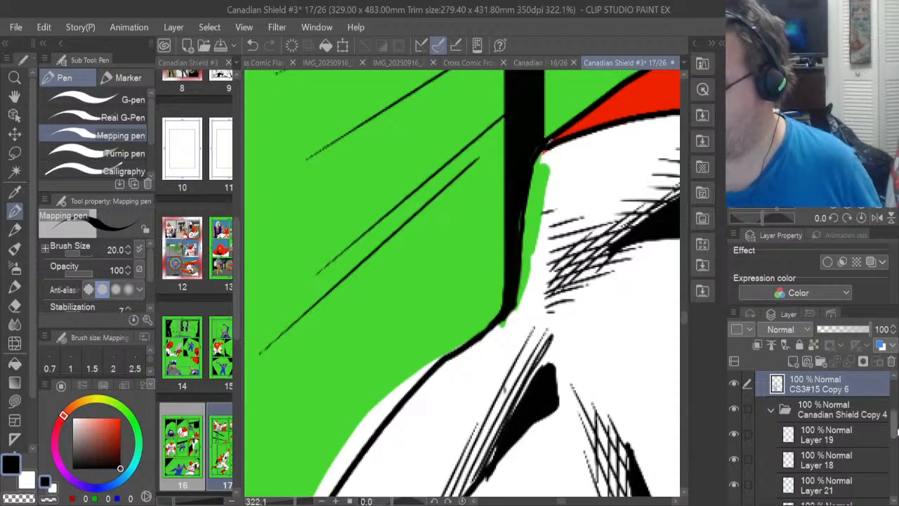
# Fill the remaining green gap beside the vertical black line with white on Layer 16 using Lasso fill
pyautogui.moveTo(893, 432); pyautogui.dragTo(893, 446)
pyautogui.click(833, 455)
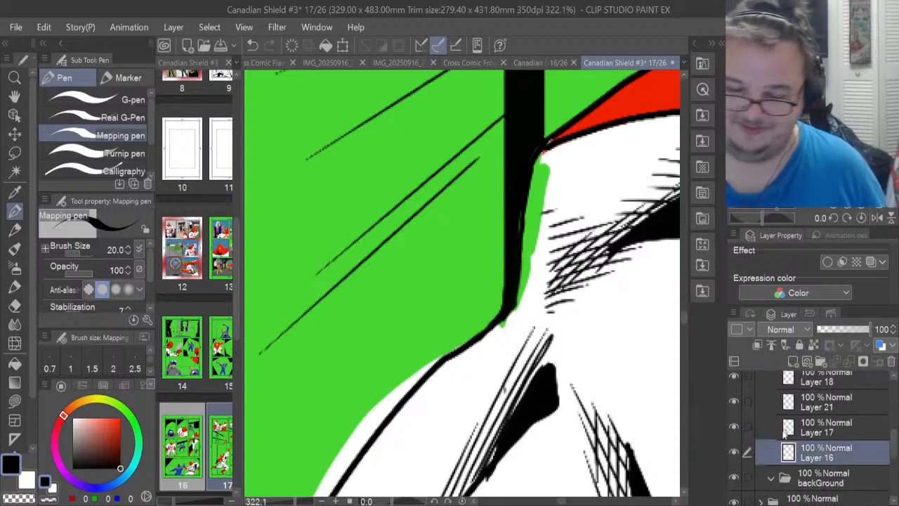
pyautogui.click(14, 400)
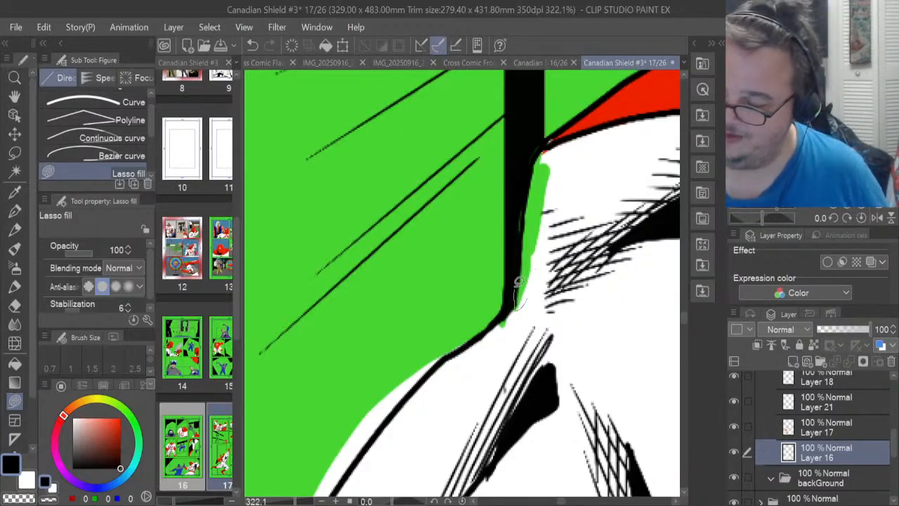
pyautogui.moveTo(518, 281)
pyautogui.mouseDown()
pyautogui.moveTo(531, 177)
pyautogui.moveTo(547, 143)
pyautogui.moveTo(583, 137)
pyautogui.moveTo(578, 143)
pyautogui.mouseUp()
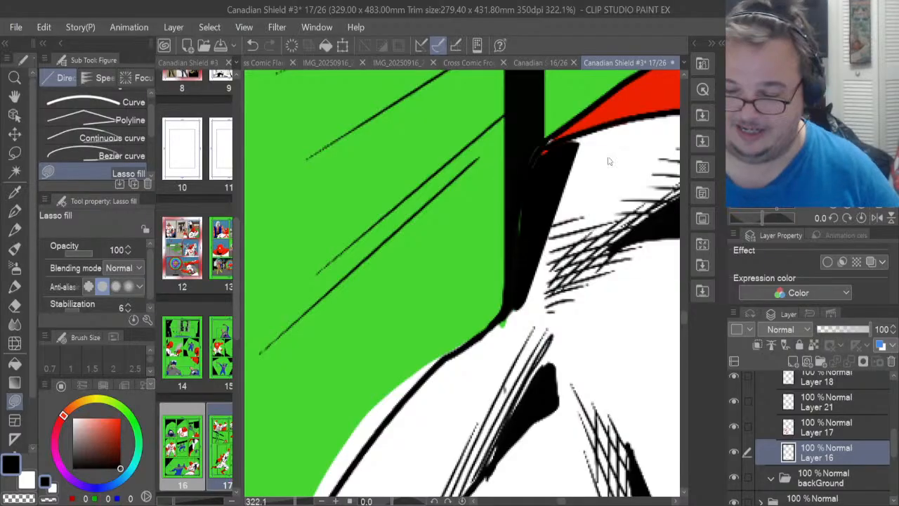
pyautogui.hotkey('ctrl', 'z')
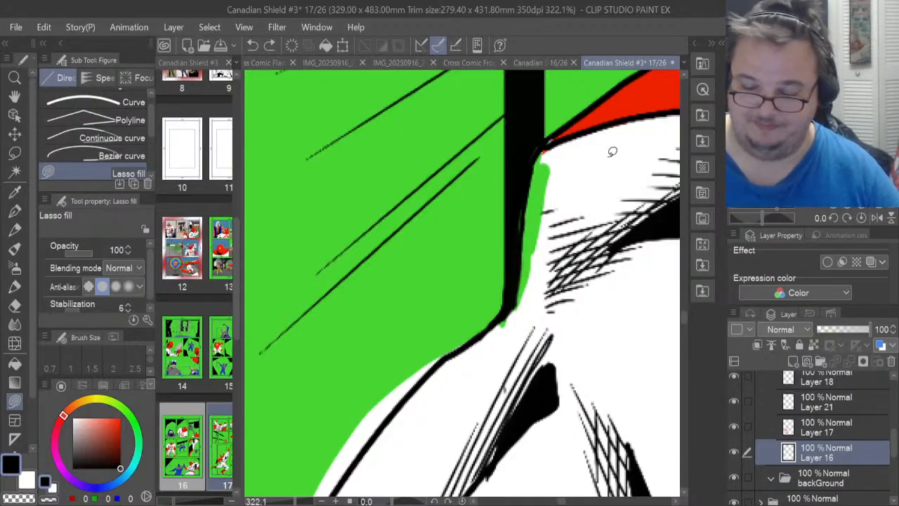
pyautogui.click(28, 479)
pyautogui.moveTo(536, 302)
pyautogui.mouseDown()
pyautogui.moveTo(502, 327)
pyautogui.moveTo(519, 294)
pyautogui.moveTo(540, 156)
pyautogui.moveTo(586, 133)
pyautogui.mouseUp()
# On Layer 17, erase the red speck below the red section's pointed corner and fill the corner with its sampled red using Lasso fill
pyautogui.click(823, 429)
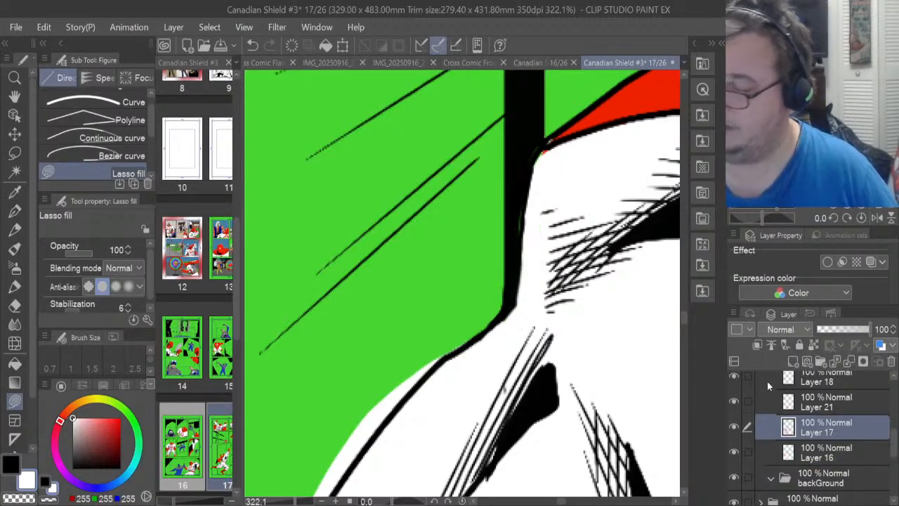
pyautogui.click(15, 304)
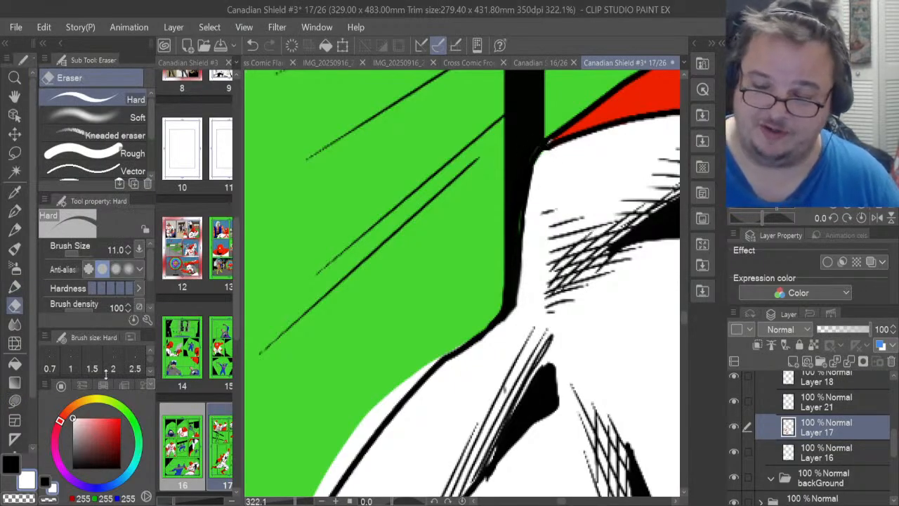
pyautogui.click(15, 191)
pyautogui.click(629, 93)
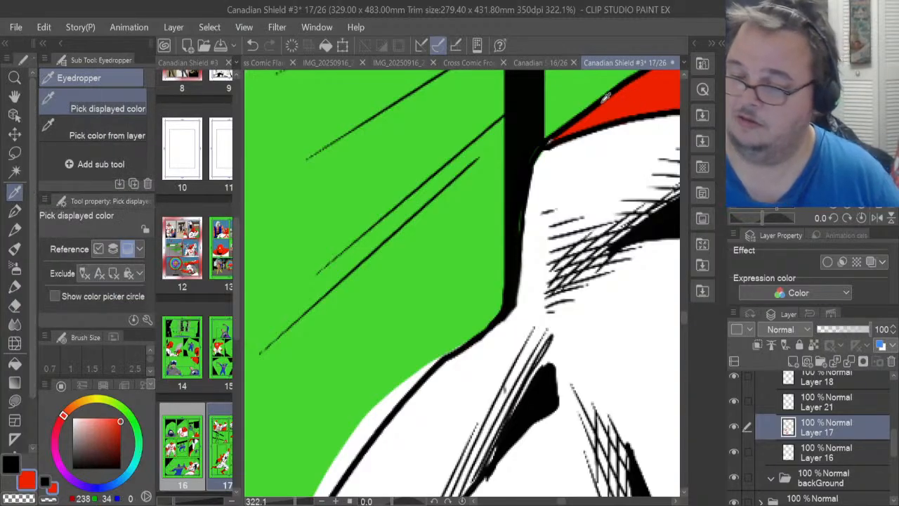
pyautogui.click(14, 401)
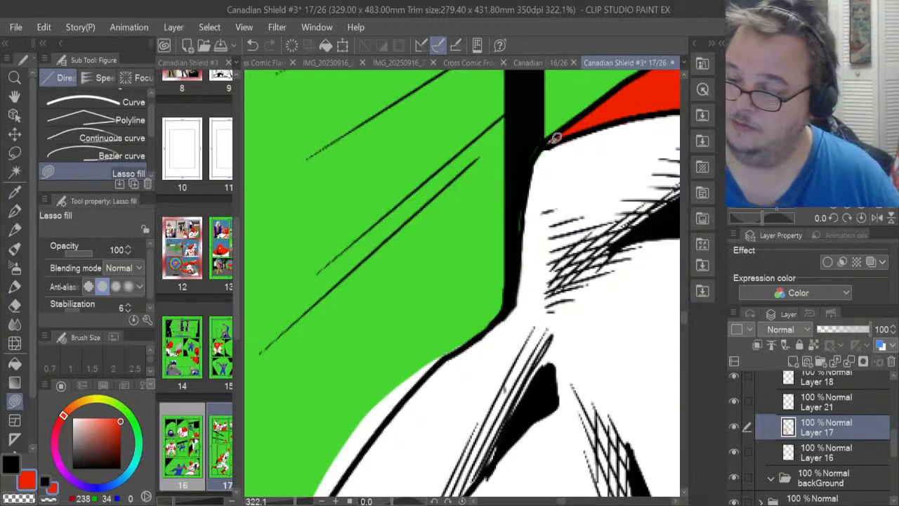
pyautogui.moveTo(555, 138); pyautogui.dragTo(563, 126)
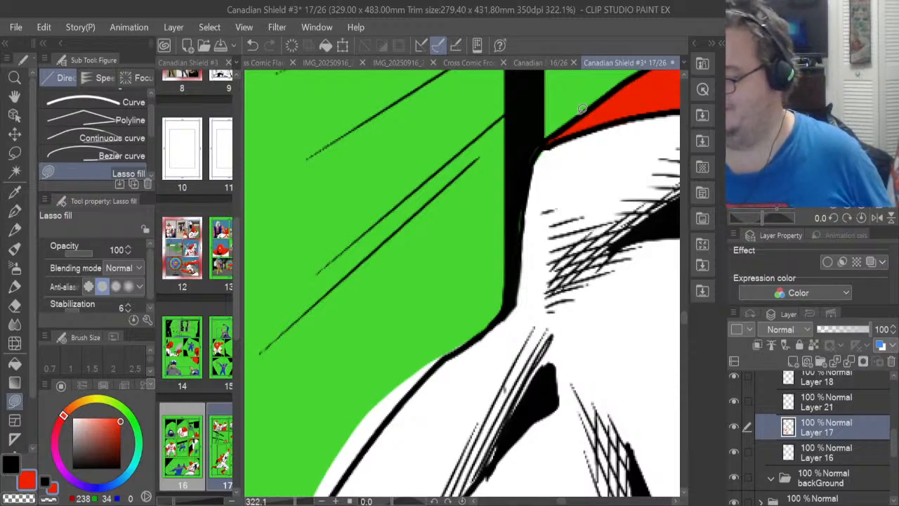
# Erase the white spill outside the costume's curved contour and above the black line beside the red mask on Layer 16 with the Hard eraser
pyautogui.click(830, 455)
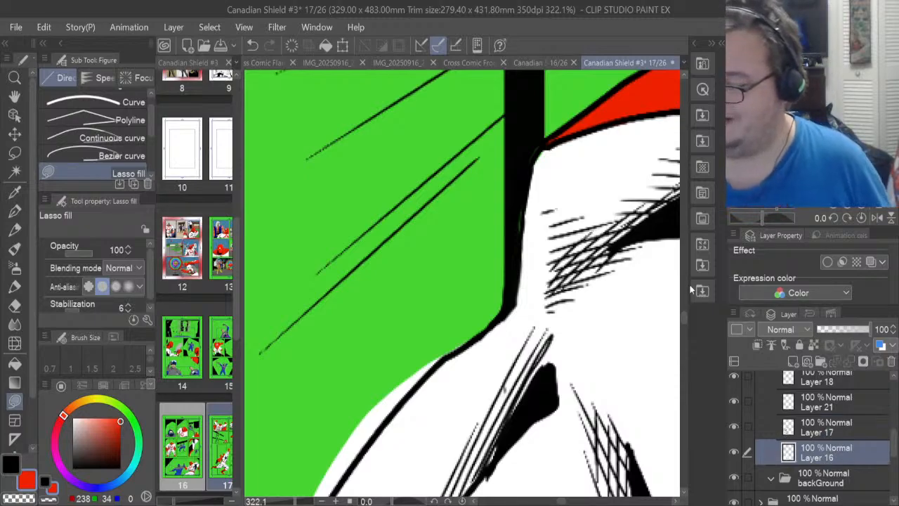
pyautogui.scroll(-5, 683, 317)
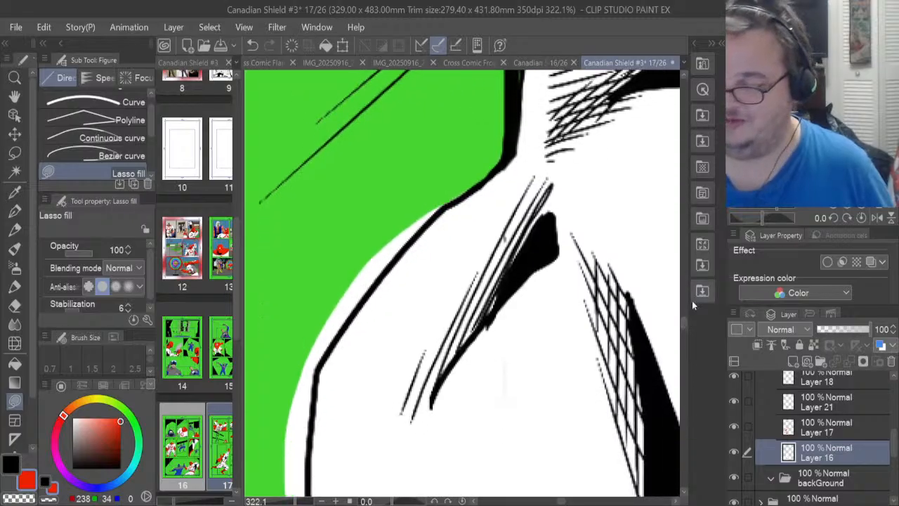
pyautogui.press('e')
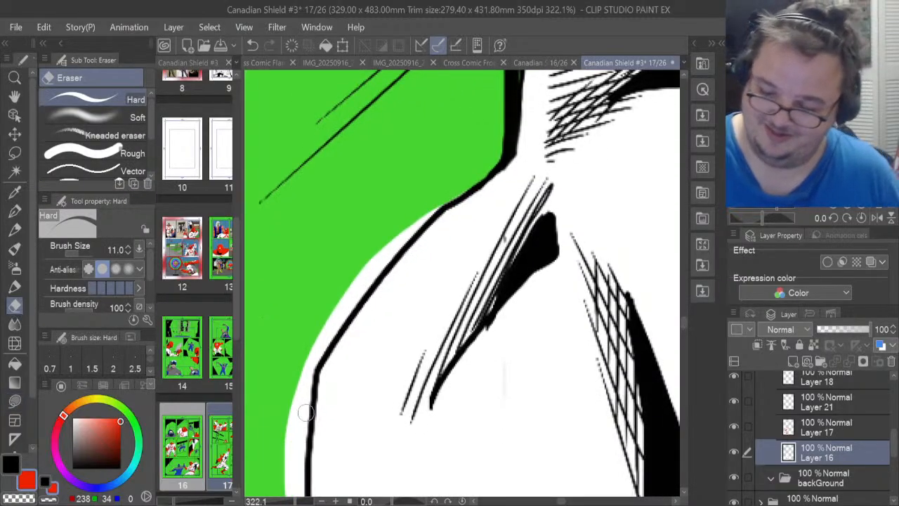
pyautogui.moveTo(303, 407); pyautogui.dragTo(300, 430)
pyautogui.moveTo(301, 422)
pyautogui.mouseDown()
pyautogui.moveTo(308, 378)
pyautogui.moveTo(304, 385)
pyautogui.moveTo(322, 342)
pyautogui.moveTo(319, 358)
pyautogui.moveTo(344, 305)
pyautogui.moveTo(353, 295)
pyautogui.moveTo(339, 315)
pyautogui.moveTo(418, 215)
pyautogui.moveTo(381, 242)
pyautogui.mouseUp()
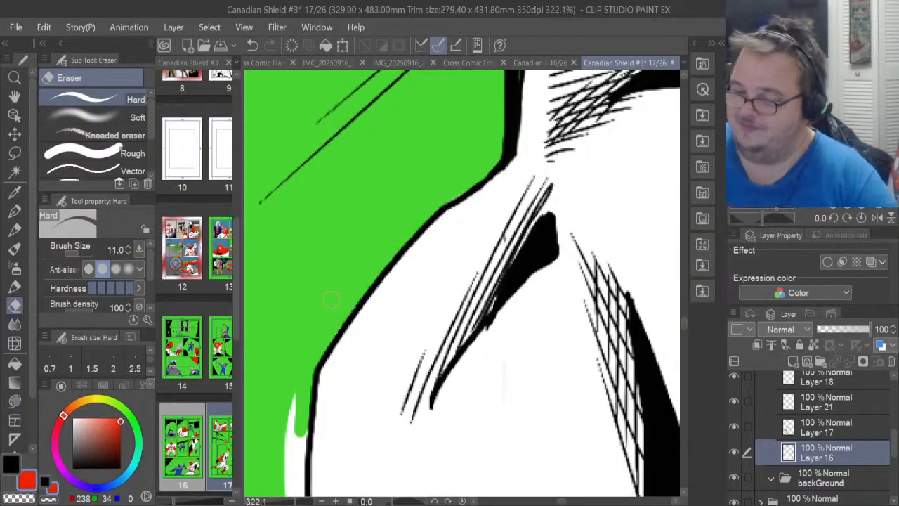
pyautogui.scroll(-5, 685, 324)
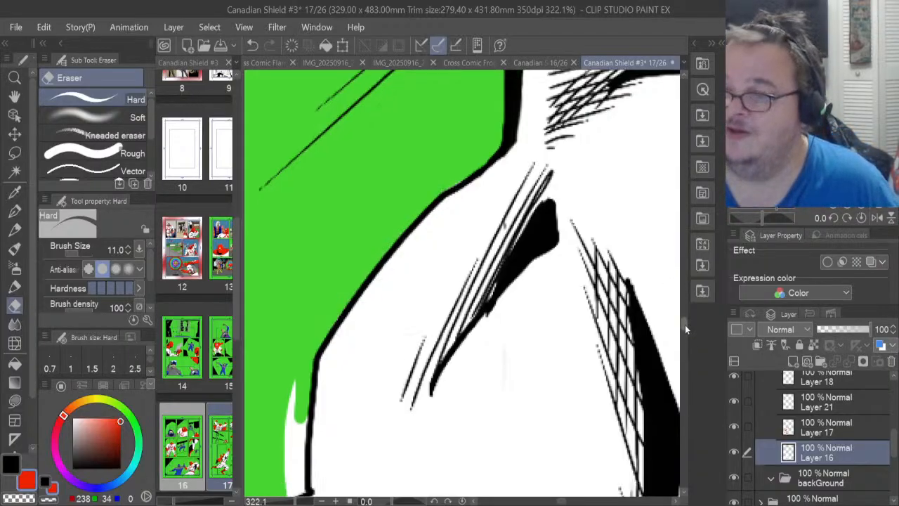
pyautogui.moveTo(287, 377)
pyautogui.mouseDown()
pyautogui.moveTo(299, 386)
pyautogui.moveTo(302, 369)
pyautogui.moveTo(293, 299)
pyautogui.moveTo(287, 370)
pyautogui.mouseUp()
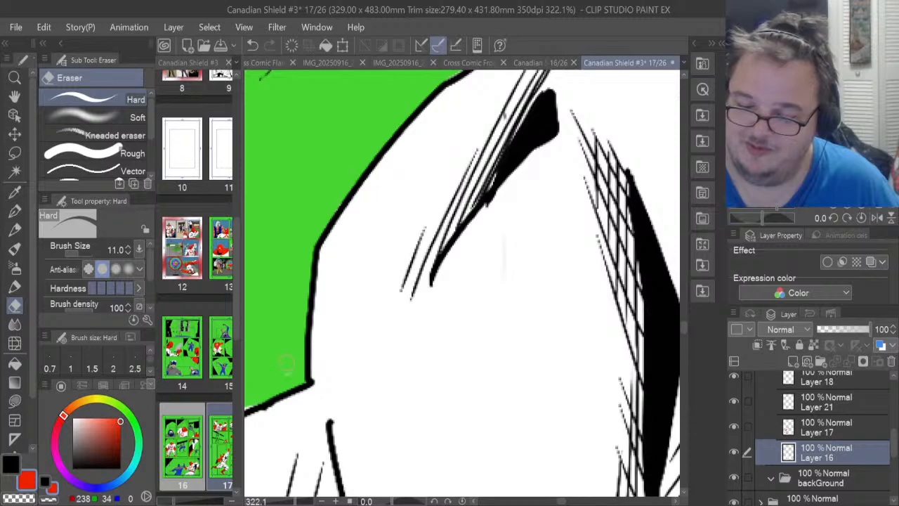
pyautogui.hscroll(-8, 299, 346)
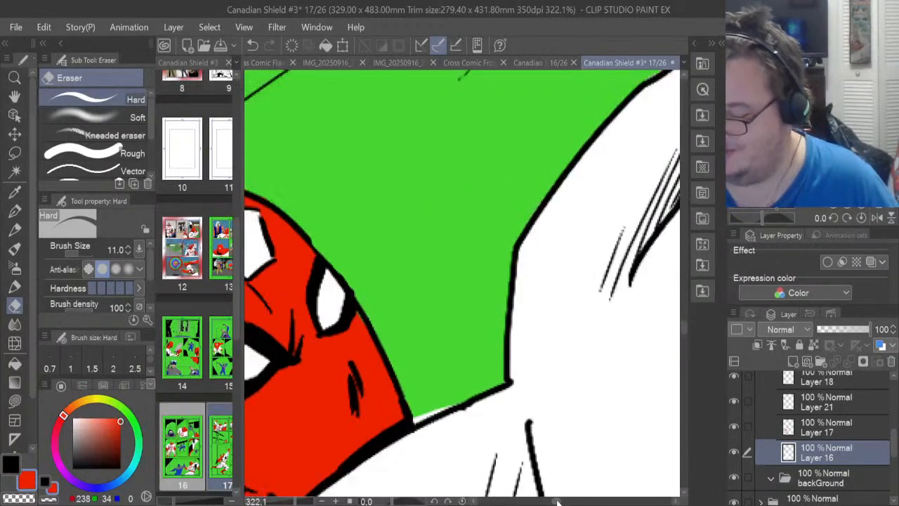
pyautogui.moveTo(453, 434)
pyautogui.mouseDown()
pyautogui.moveTo(410, 420)
pyautogui.moveTo(445, 403)
pyautogui.mouseUp()
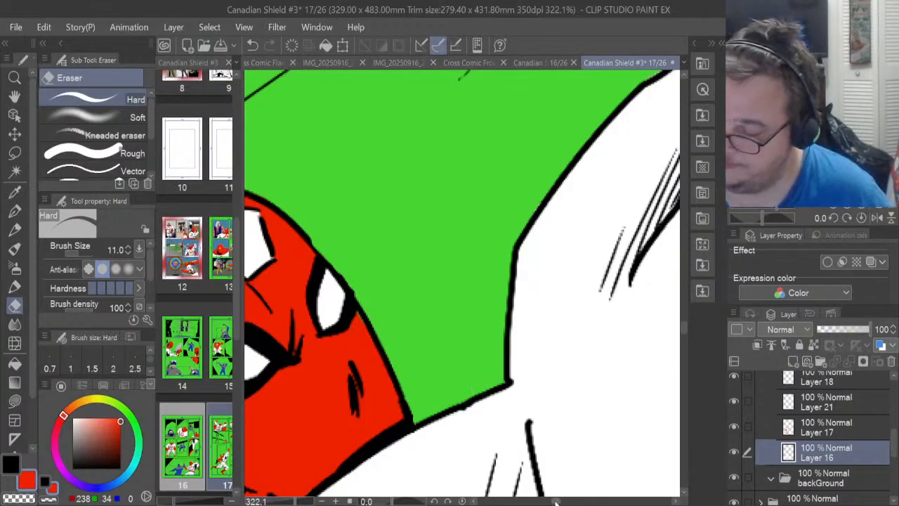
# Fill the green patch behind the crosshatching below the red section with sampled white on Layer 16 using Lasso fill
pyautogui.moveTo(557, 500); pyautogui.dragTo(550, 501)
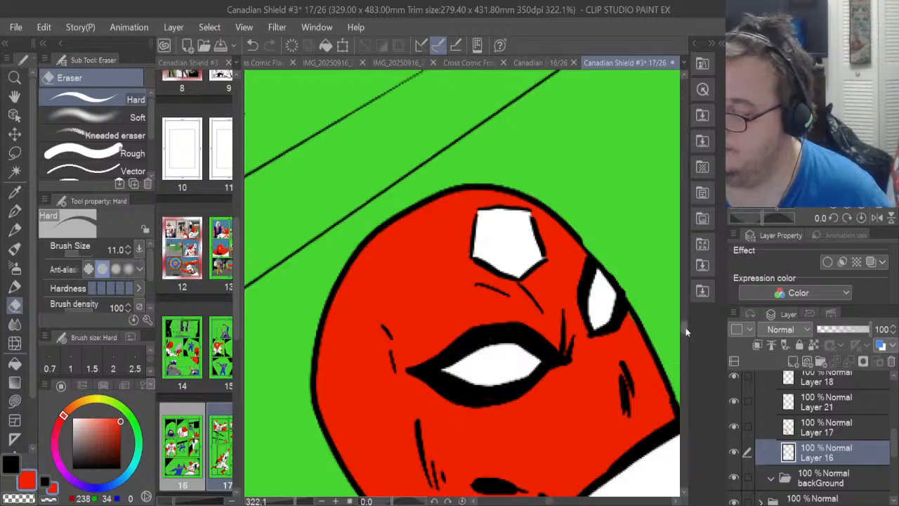
pyautogui.moveTo(685, 327); pyautogui.dragTo(681, 342)
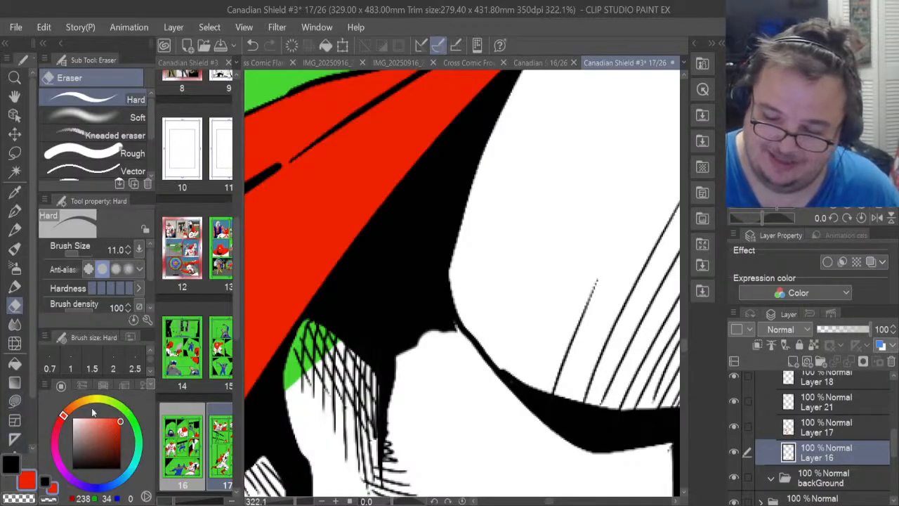
pyautogui.click(14, 191)
pyautogui.click(451, 391)
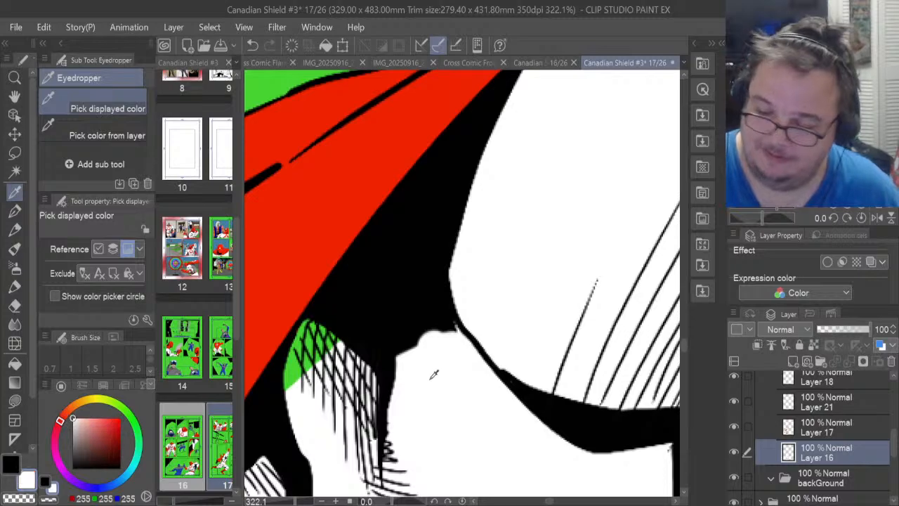
pyautogui.click(17, 461)
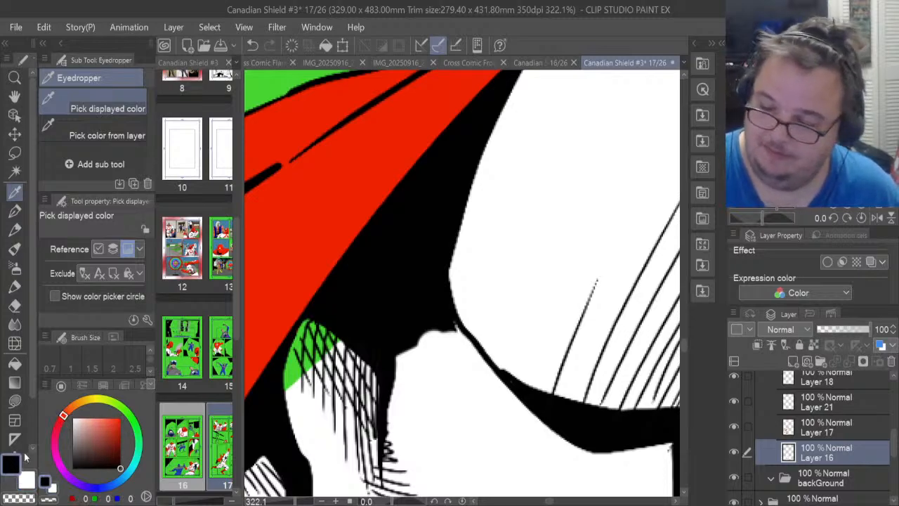
pyautogui.click(284, 271)
pyautogui.click(28, 481)
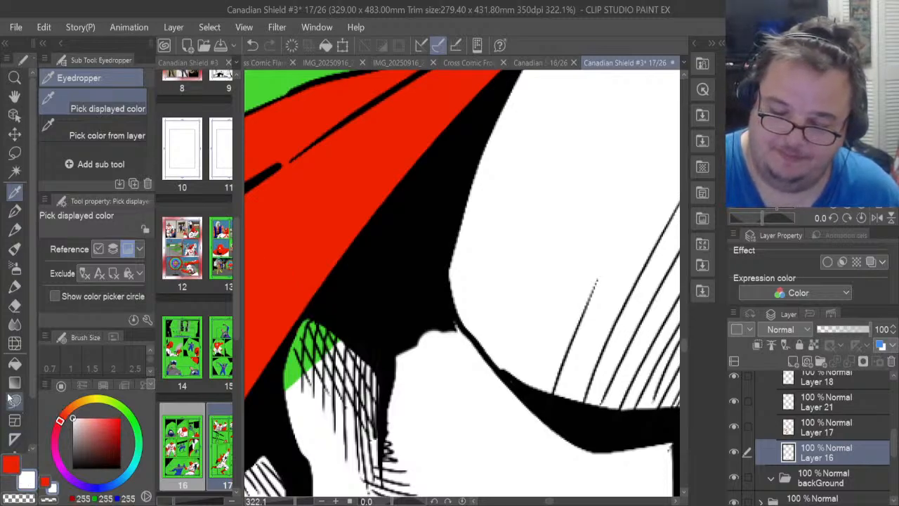
pyautogui.click(14, 400)
pyautogui.moveTo(279, 385)
pyautogui.mouseDown()
pyautogui.moveTo(291, 327)
pyautogui.moveTo(353, 291)
pyautogui.moveTo(347, 411)
pyautogui.mouseUp()
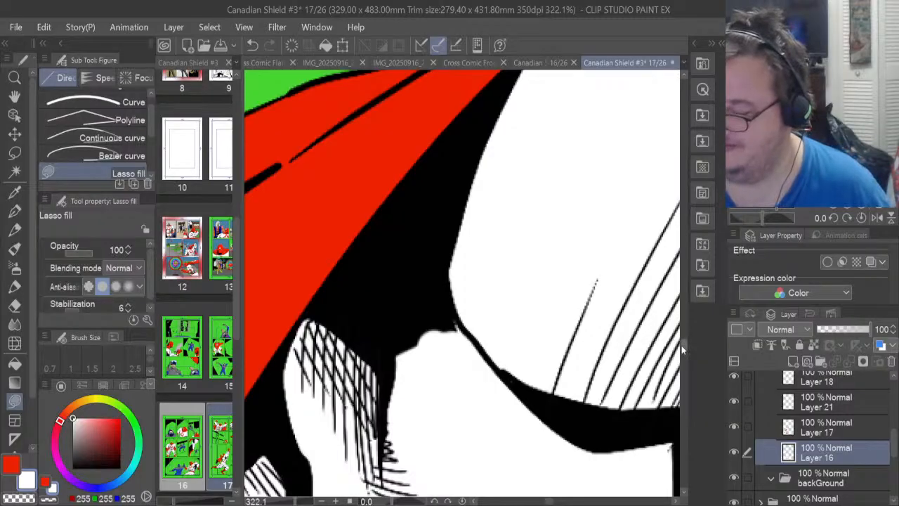
pyautogui.moveTo(682, 344); pyautogui.dragTo(684, 350)
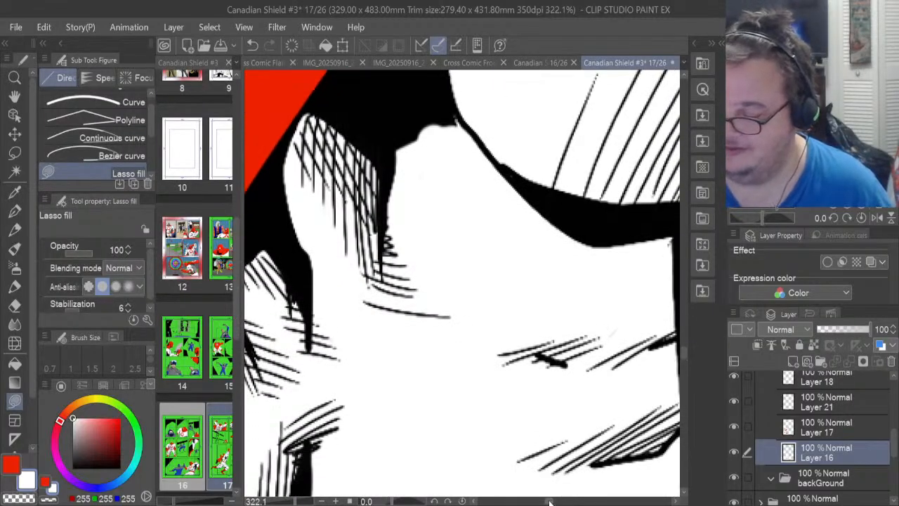
# Erase the white sliver outside the thick black contour below the red band on Layer 16 with the Hard eraser
pyautogui.moveTo(550, 500); pyautogui.dragTo(545, 501)
pyautogui.moveTo(415, 335)
pyautogui.mouseDown()
pyautogui.moveTo(395, 348)
pyautogui.moveTo(392, 324)
pyautogui.mouseUp()
pyautogui.moveTo(546, 502); pyautogui.dragTo(542, 503)
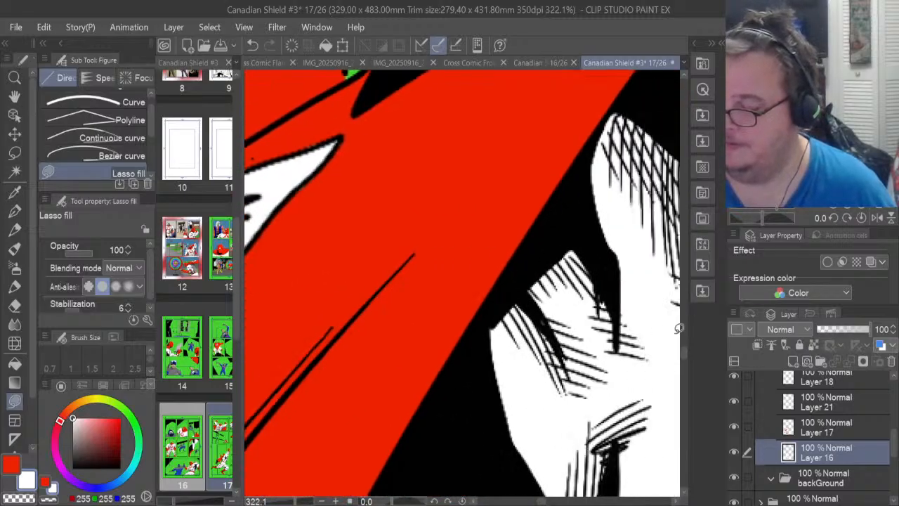
pyautogui.moveTo(684, 355); pyautogui.dragTo(680, 379)
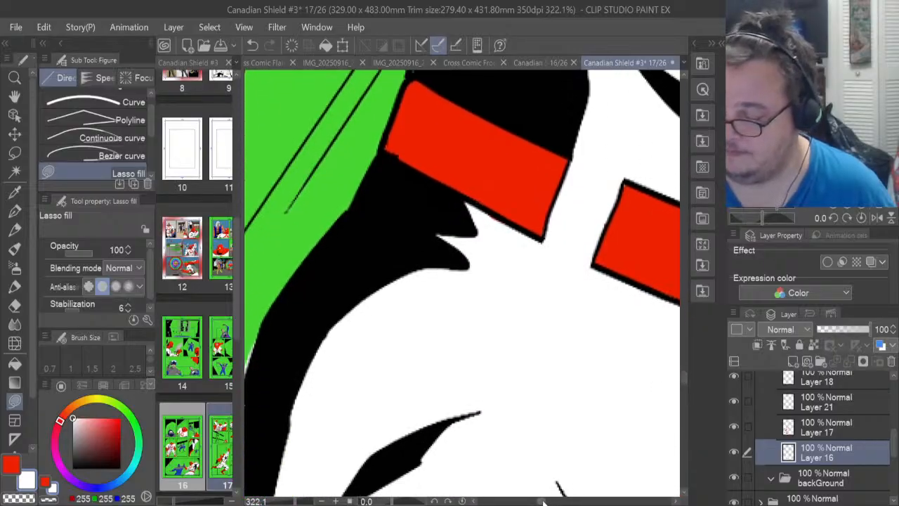
pyautogui.moveTo(546, 502); pyautogui.dragTo(537, 500)
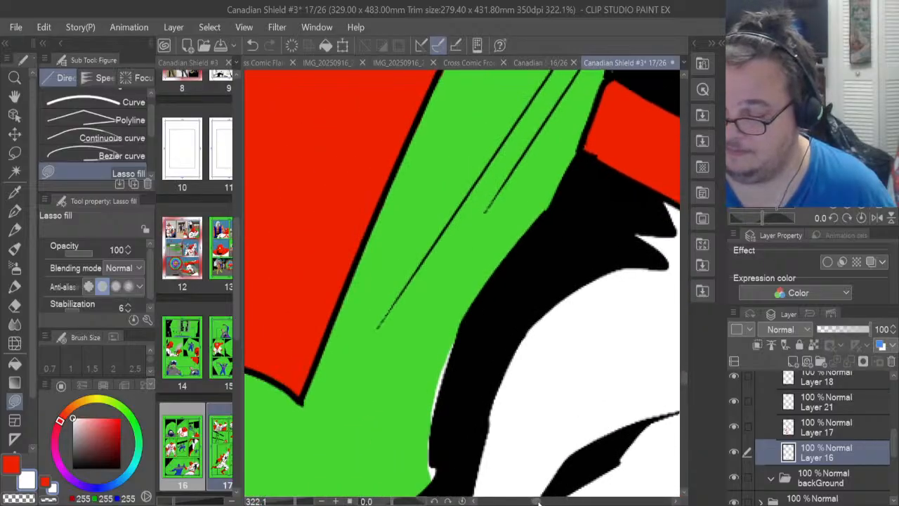
pyautogui.click(14, 306)
pyautogui.moveTo(433, 453); pyautogui.dragTo(436, 381)
pyautogui.moveTo(457, 328); pyautogui.dragTo(436, 398)
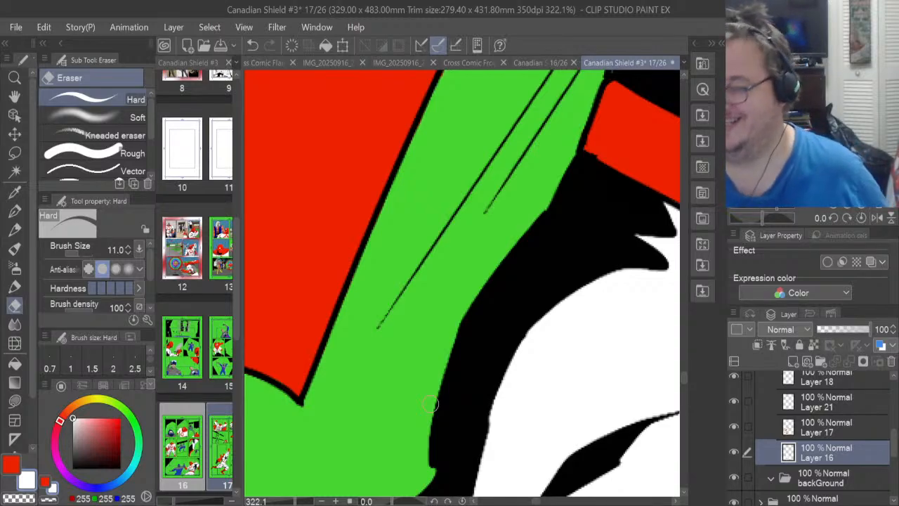
# Fill the green sliver along the inner edge of the thick black diagonal contour with white on Layer 16 using Lasso fill
pyautogui.moveTo(684, 378); pyautogui.dragTo(684, 390)
pyautogui.moveTo(540, 501); pyautogui.dragTo(527, 501)
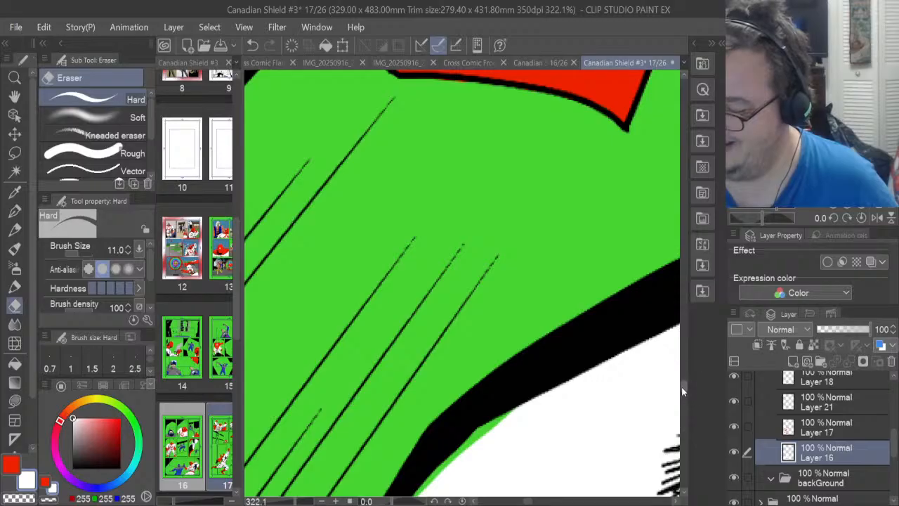
pyautogui.moveTo(683, 391); pyautogui.dragTo(685, 398)
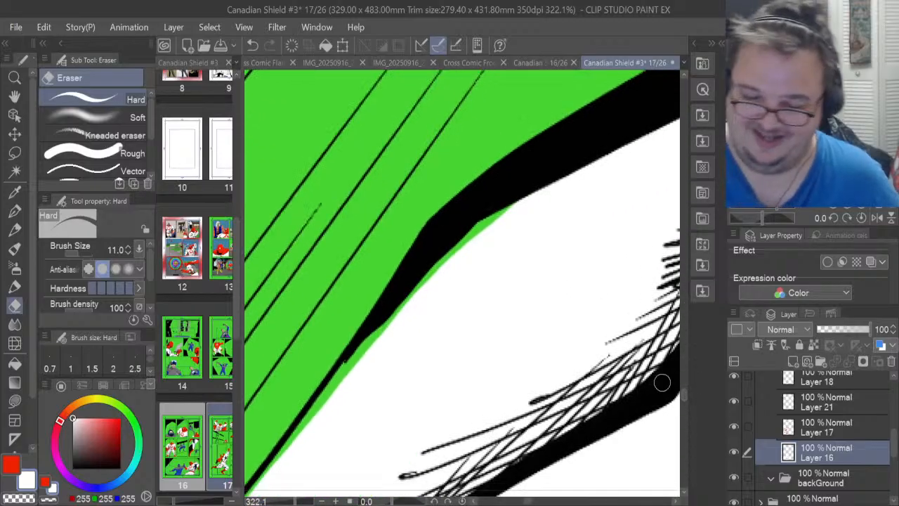
pyautogui.press('u')
pyautogui.moveTo(343, 409)
pyautogui.mouseDown()
pyautogui.moveTo(270, 468)
pyautogui.moveTo(338, 381)
pyautogui.moveTo(379, 364)
pyautogui.moveTo(326, 430)
pyautogui.moveTo(304, 435)
pyautogui.moveTo(318, 393)
pyautogui.moveTo(454, 227)
pyautogui.moveTo(561, 163)
pyautogui.mouseUp()
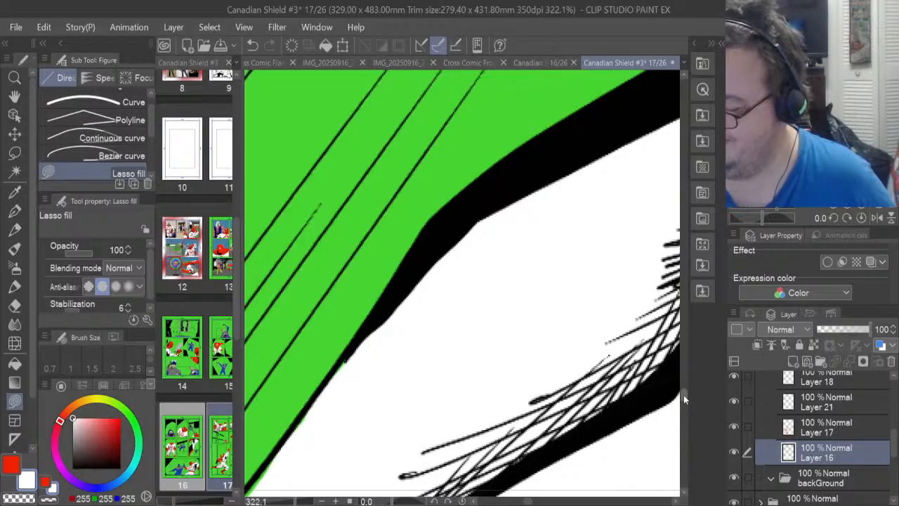
# Fill the green gaps inside the thin diagonal contour and beneath the vertical panel border's lower tip with white using Lasso fill
pyautogui.moveTo(684, 395); pyautogui.dragTo(679, 400)
pyautogui.moveTo(528, 502); pyautogui.dragTo(521, 502)
pyautogui.moveTo(434, 462)
pyautogui.mouseDown()
pyautogui.moveTo(401, 470)
pyautogui.moveTo(393, 444)
pyautogui.moveTo(405, 417)
pyautogui.moveTo(479, 341)
pyautogui.moveTo(521, 328)
pyautogui.mouseUp()
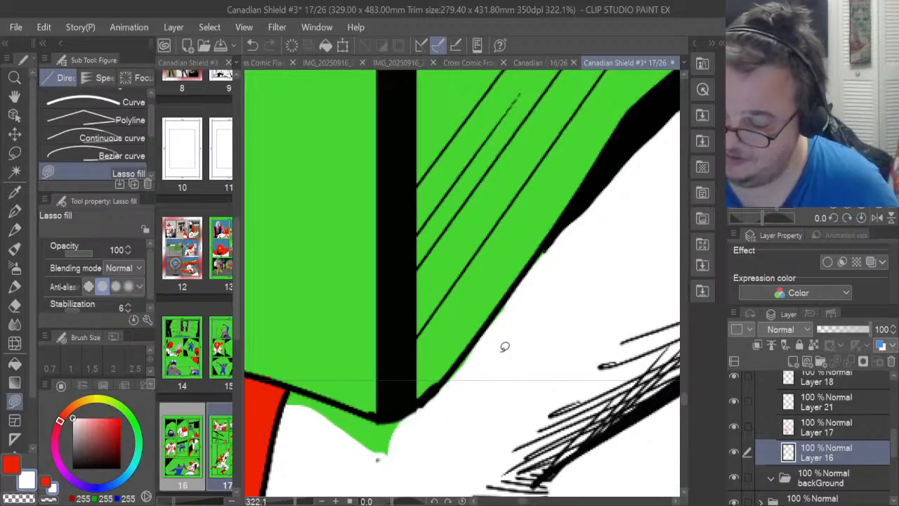
pyautogui.moveTo(492, 364)
pyautogui.mouseDown()
pyautogui.moveTo(454, 386)
pyautogui.moveTo(505, 319)
pyautogui.moveTo(450, 386)
pyautogui.moveTo(467, 350)
pyautogui.moveTo(513, 309)
pyautogui.mouseUp()
pyautogui.moveTo(406, 461)
pyautogui.mouseDown()
pyautogui.moveTo(409, 436)
pyautogui.moveTo(399, 412)
pyautogui.moveTo(296, 387)
pyautogui.moveTo(282, 409)
pyautogui.moveTo(404, 461)
pyautogui.mouseUp()
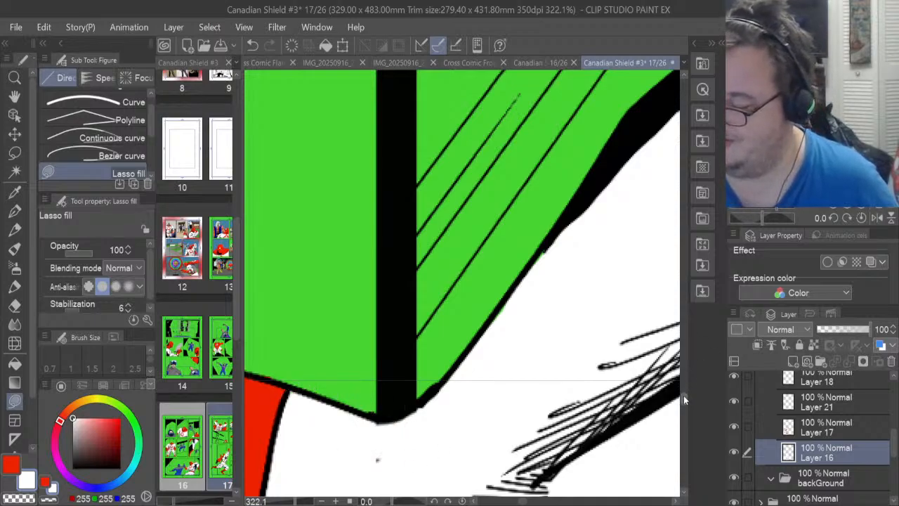
# Erase the white spill below the figure's lower black contour, on both sides of the vertical panel border, with the Hard eraser on Layer 16
pyautogui.moveTo(685, 395); pyautogui.dragTo(684, 414)
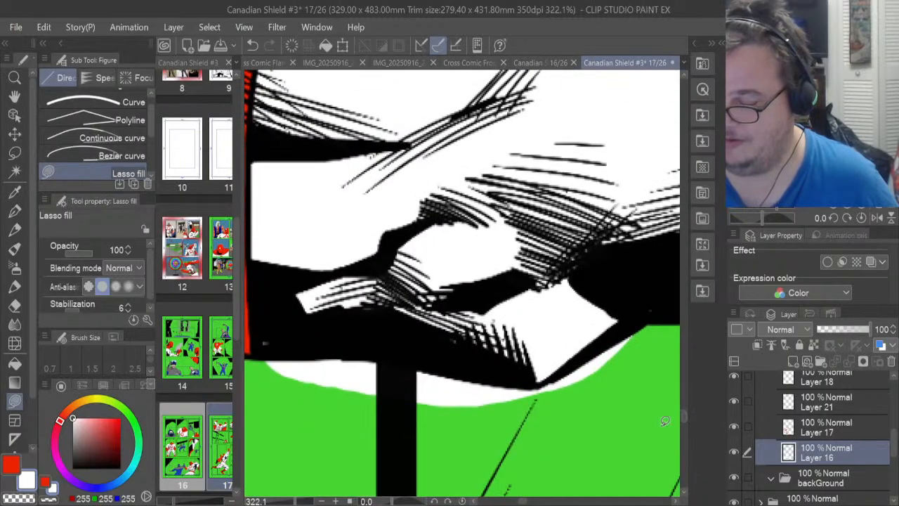
pyautogui.click(15, 306)
pyautogui.moveTo(313, 381)
pyautogui.mouseDown()
pyautogui.moveTo(272, 366)
pyautogui.moveTo(375, 367)
pyautogui.moveTo(322, 371)
pyautogui.moveTo(327, 381)
pyautogui.moveTo(412, 392)
pyautogui.moveTo(350, 385)
pyautogui.moveTo(437, 378)
pyautogui.moveTo(406, 376)
pyautogui.moveTo(516, 395)
pyautogui.moveTo(408, 400)
pyautogui.moveTo(436, 399)
pyautogui.mouseUp()
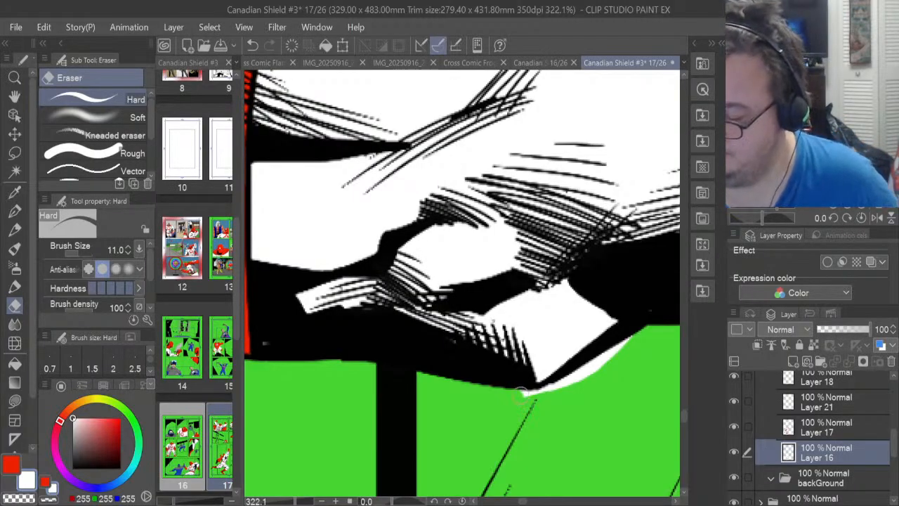
pyautogui.moveTo(519, 394); pyautogui.dragTo(594, 366)
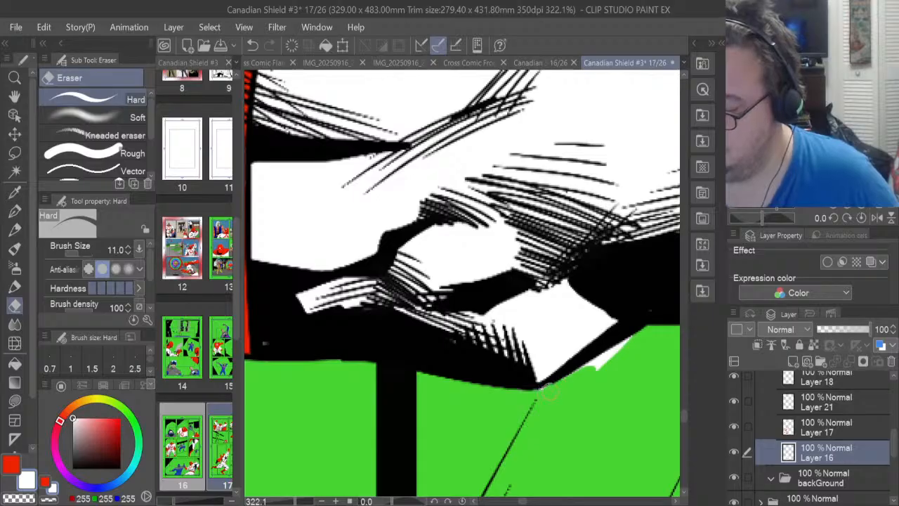
pyautogui.moveTo(544, 394); pyautogui.dragTo(622, 344)
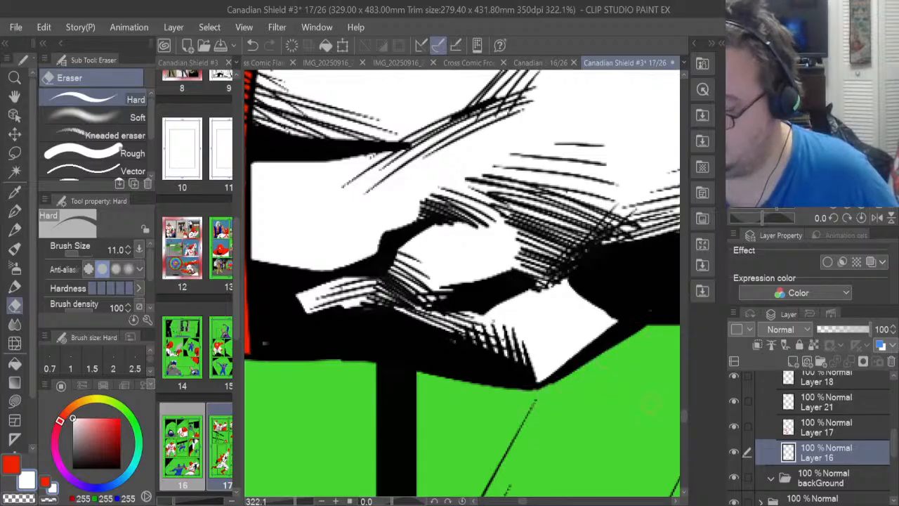
# Fill the small green patch inside the narrow white strip between the black contours with white using Lasso fill
pyautogui.moveTo(525, 502); pyautogui.dragTo(544, 501)
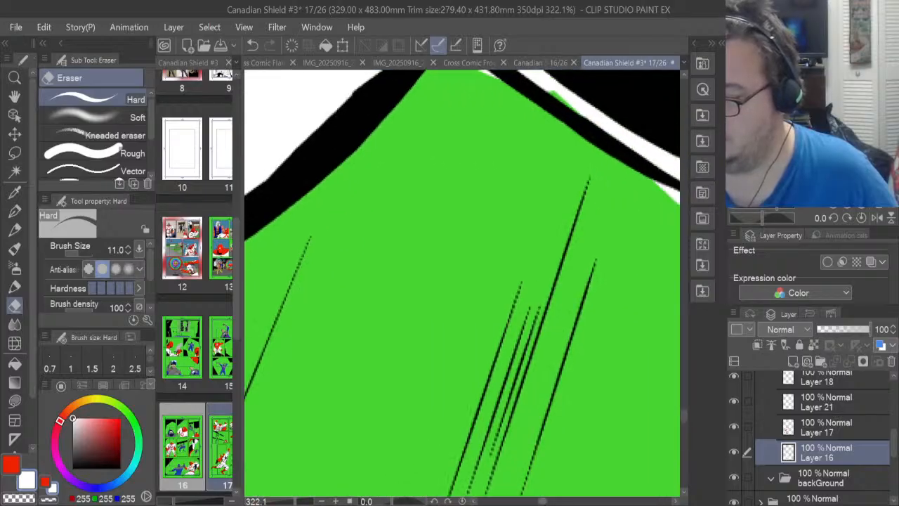
pyautogui.moveTo(683, 415); pyautogui.dragTo(685, 409)
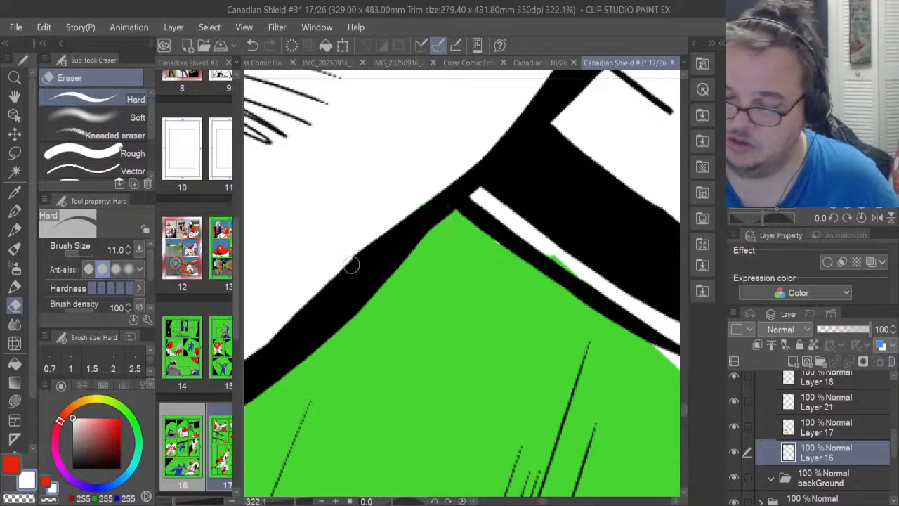
pyautogui.click(16, 402)
pyautogui.moveTo(549, 250); pyautogui.dragTo(588, 279)
# Erase the triangular white spill beneath the narrow white strip's lower black outline with the Hard eraser on Layer 16
pyautogui.moveTo(545, 502); pyautogui.dragTo(554, 502)
pyautogui.click(15, 307)
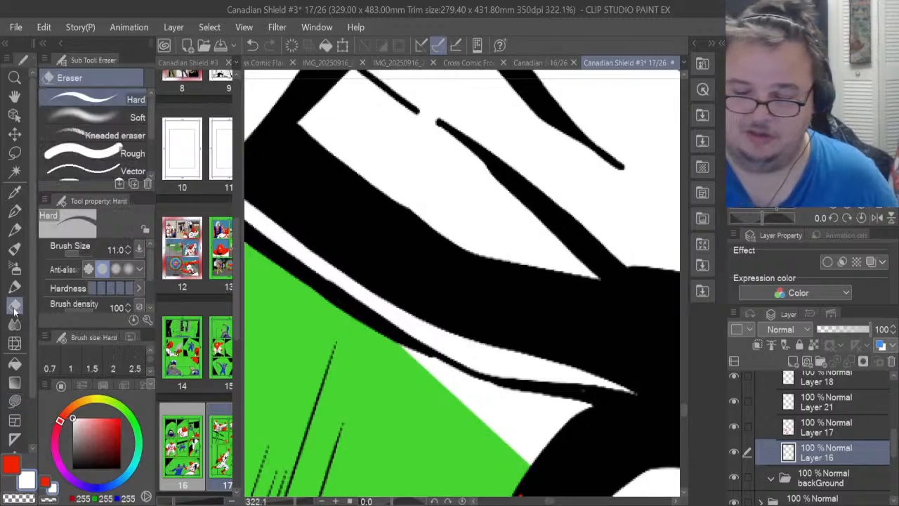
pyautogui.moveTo(525, 455)
pyautogui.mouseDown()
pyautogui.moveTo(592, 404)
pyautogui.moveTo(503, 393)
pyautogui.moveTo(403, 350)
pyautogui.moveTo(470, 399)
pyautogui.mouseUp()
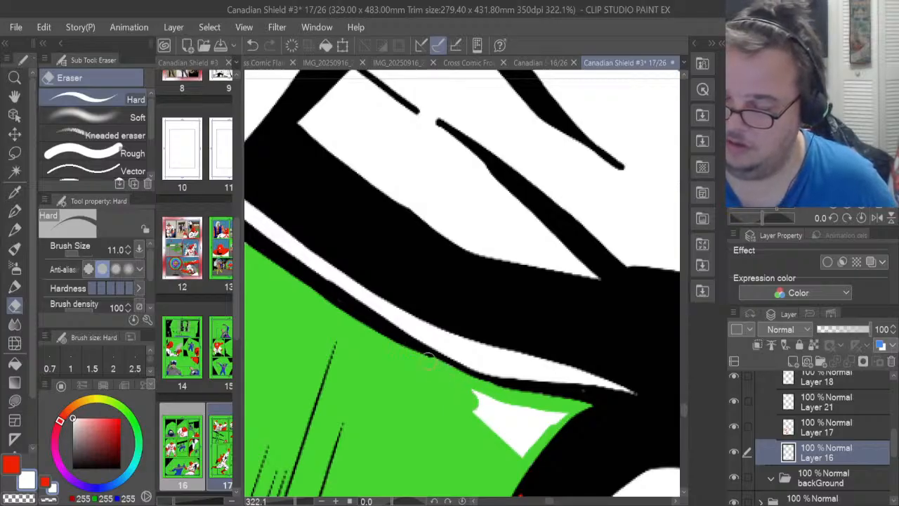
pyautogui.moveTo(430, 359)
pyautogui.mouseDown()
pyautogui.moveTo(530, 434)
pyautogui.moveTo(475, 407)
pyautogui.moveTo(535, 415)
pyautogui.moveTo(474, 394)
pyautogui.moveTo(526, 408)
pyautogui.moveTo(555, 431)
pyautogui.moveTo(520, 440)
pyautogui.mouseUp()
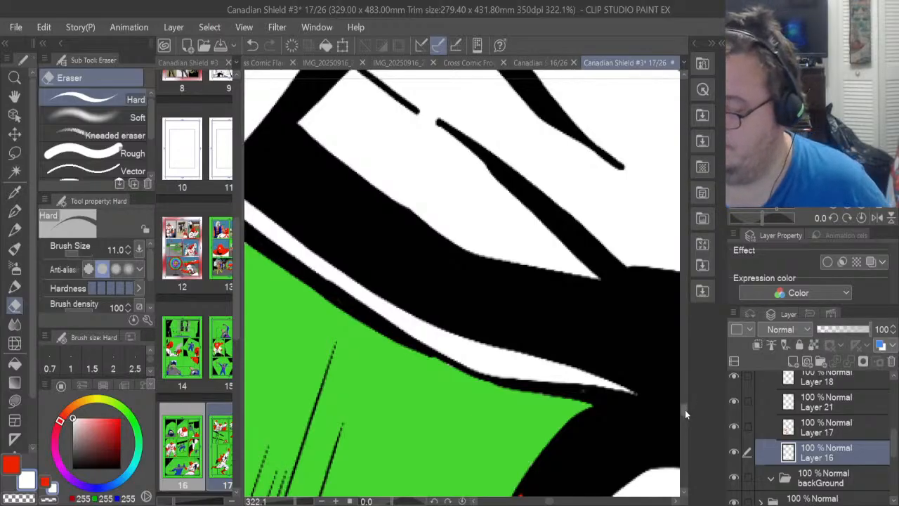
# Fill the green strip beside the red section's diagonal line with white on Layer 16 and erase the red spill past that line on Layer 17
pyautogui.scroll(-6, 684, 410)
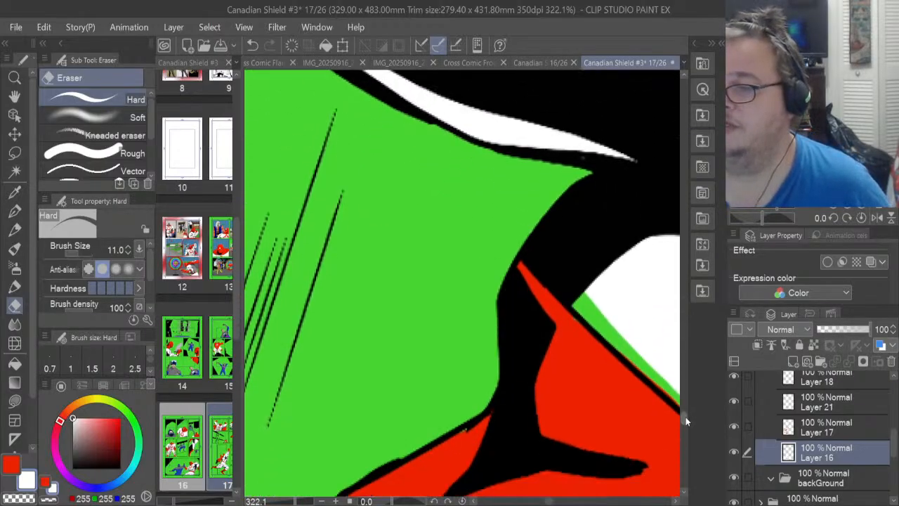
pyautogui.scroll(-1, 685, 416)
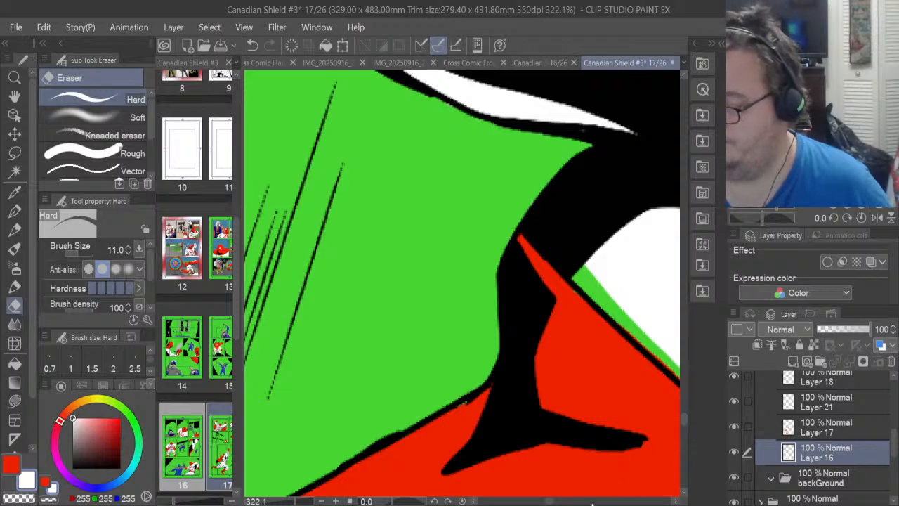
pyautogui.hscroll(5, 551, 501)
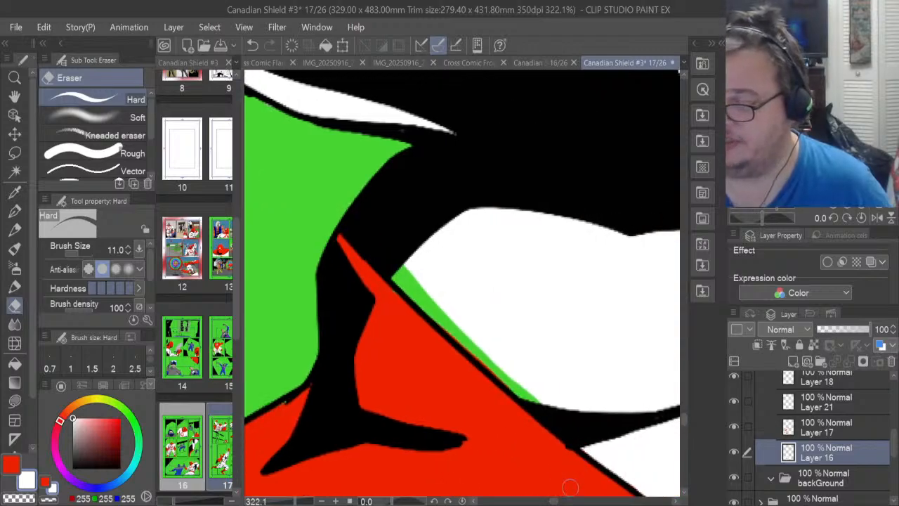
pyautogui.click(14, 401)
pyautogui.moveTo(549, 368)
pyautogui.mouseDown()
pyautogui.moveTo(525, 397)
pyautogui.moveTo(497, 375)
pyautogui.moveTo(412, 299)
pyautogui.moveTo(395, 241)
pyautogui.moveTo(552, 267)
pyautogui.mouseUp()
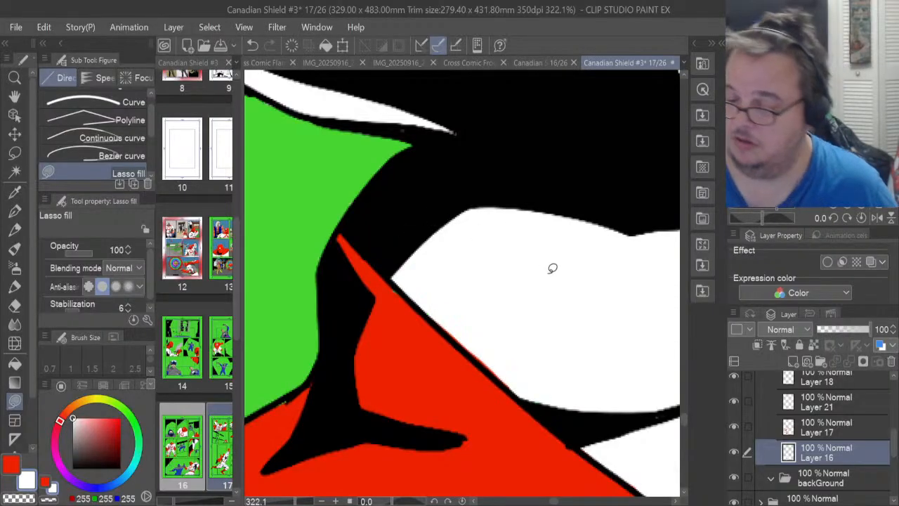
pyautogui.click(773, 425)
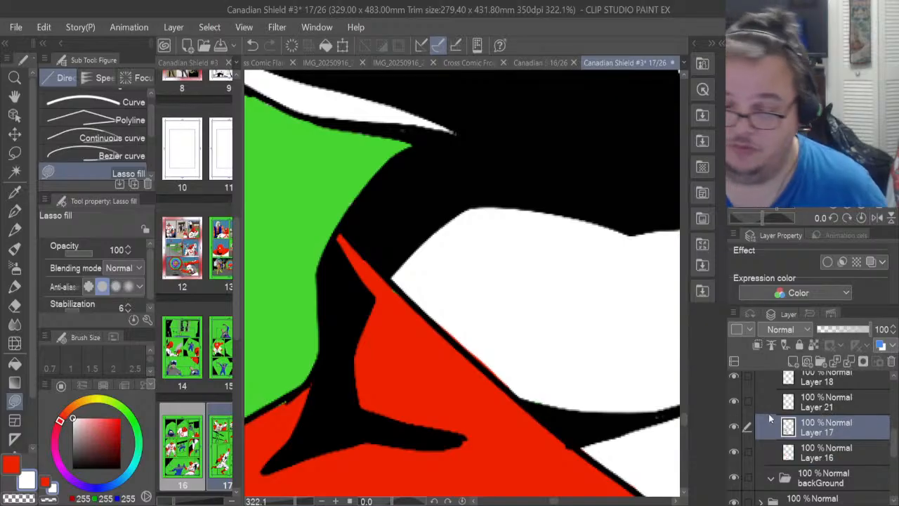
pyautogui.click(16, 305)
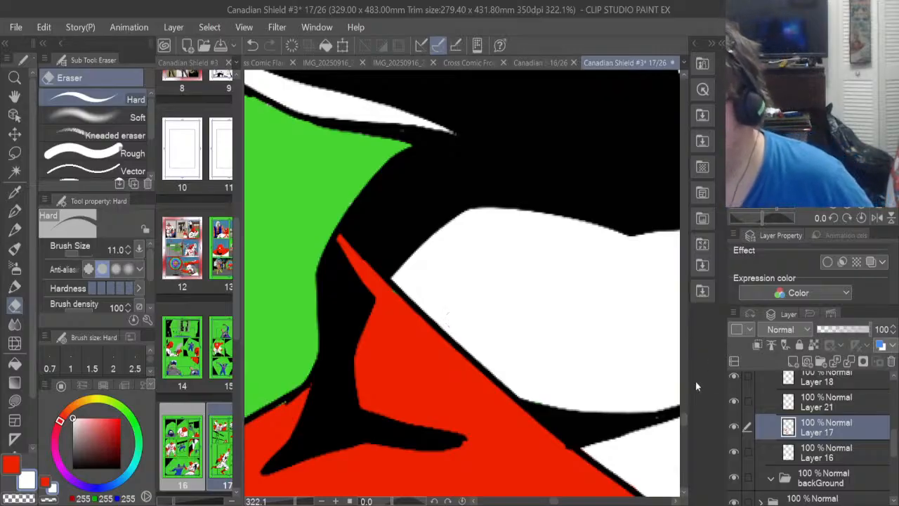
# Erase the white spill below the curved black contour beside the vertical panel border on Layer 16 with the Hard eraser
pyautogui.moveTo(682, 415); pyautogui.dragTo(685, 425)
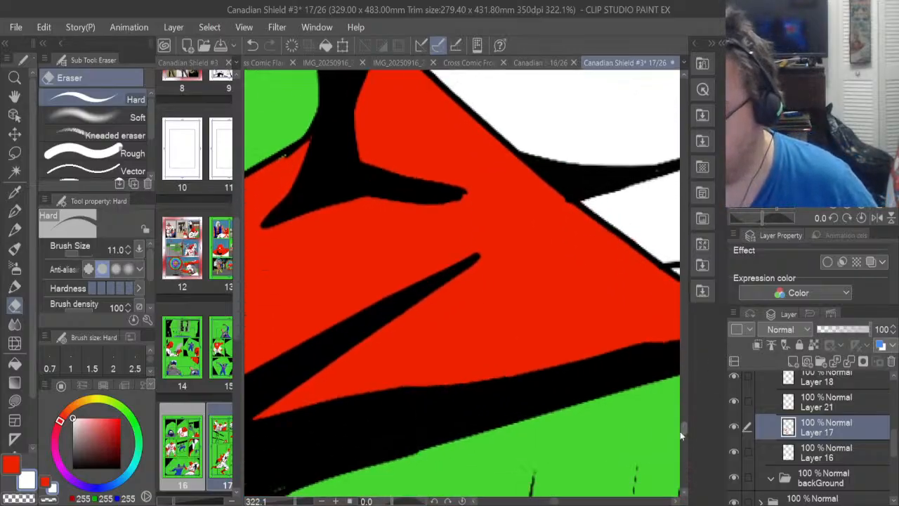
pyautogui.moveTo(554, 500); pyautogui.dragTo(557, 501)
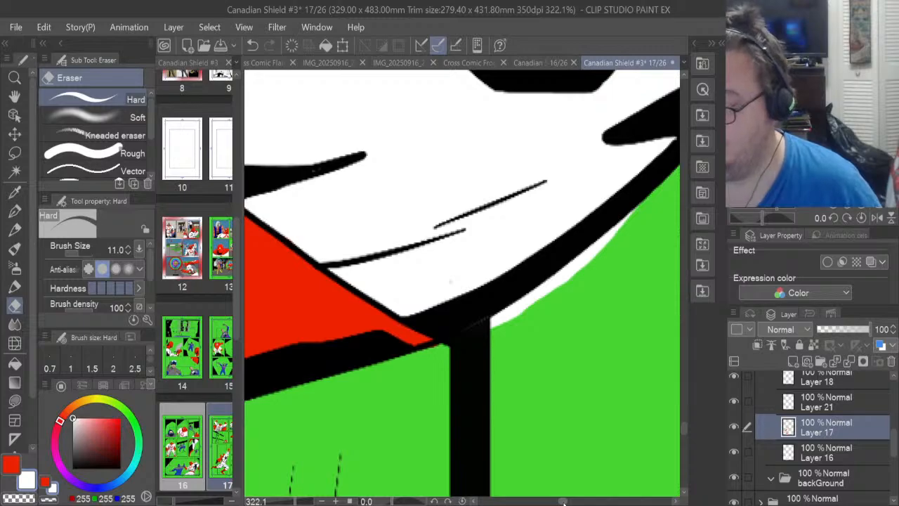
pyautogui.click(767, 444)
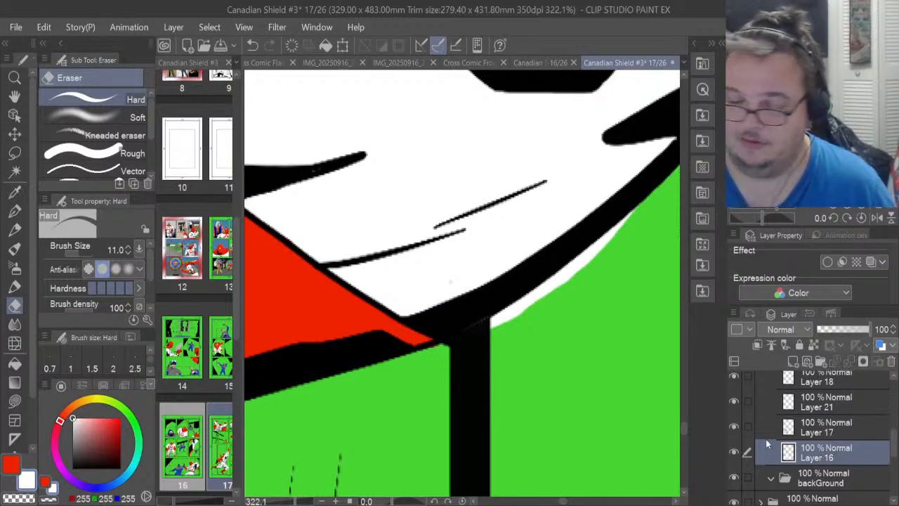
pyautogui.moveTo(488, 323)
pyautogui.mouseDown()
pyautogui.moveTo(572, 270)
pyautogui.moveTo(642, 198)
pyautogui.mouseUp()
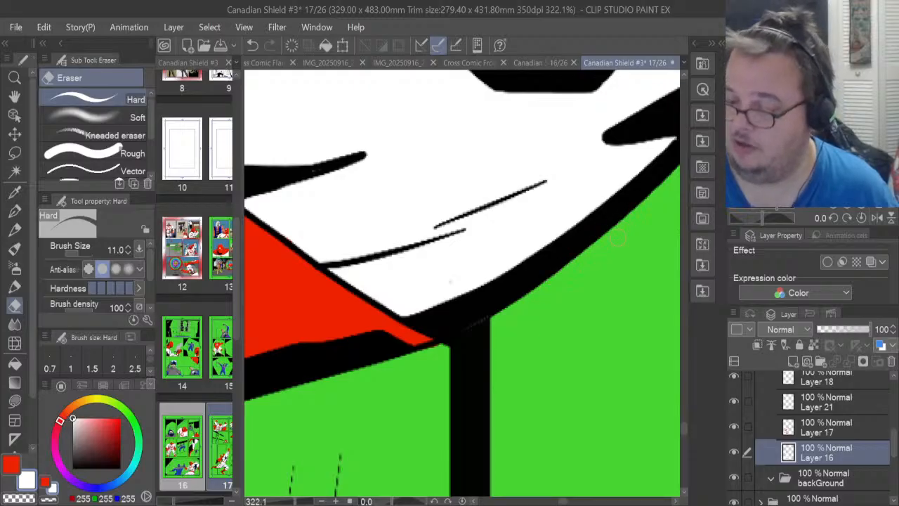
# Erase the white spill outside the figure's long curved contour on Layer 16 with the Hard eraser
pyautogui.moveTo(563, 501); pyautogui.dragTo(569, 502)
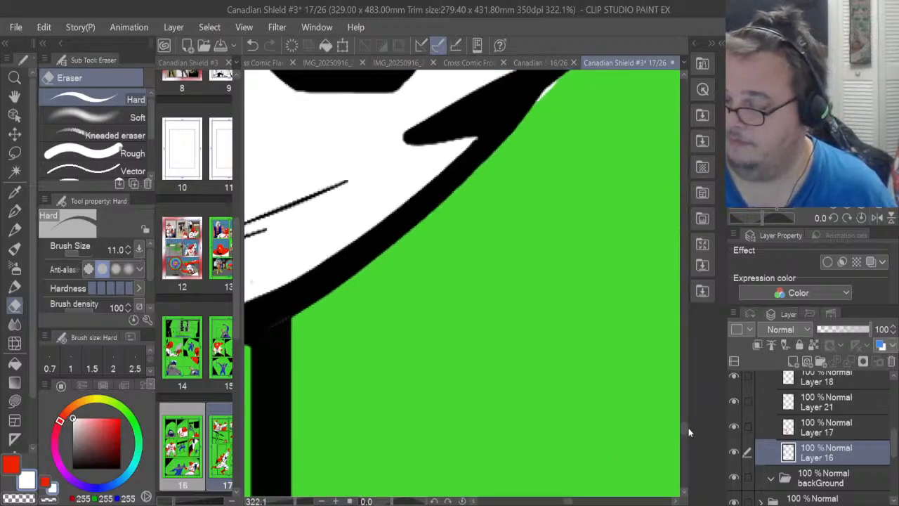
pyautogui.moveTo(685, 430); pyautogui.dragTo(684, 413)
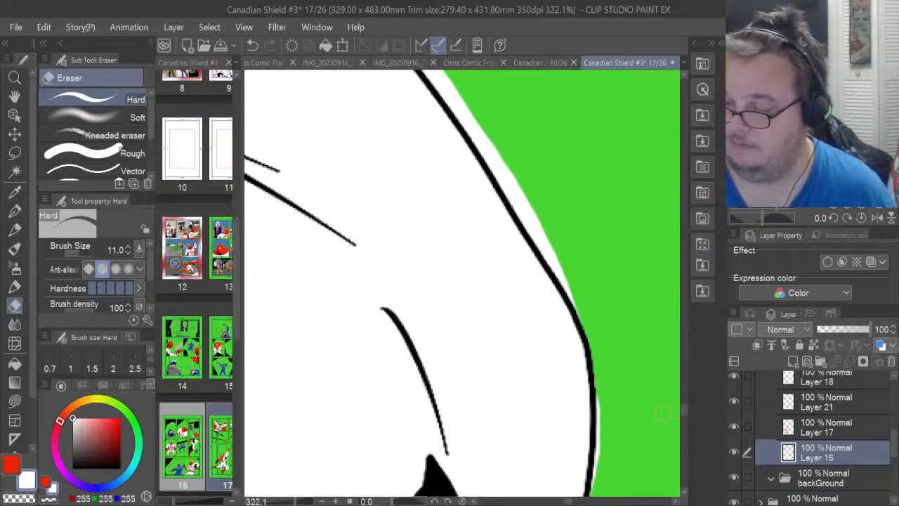
pyautogui.moveTo(599, 487); pyautogui.dragTo(604, 415)
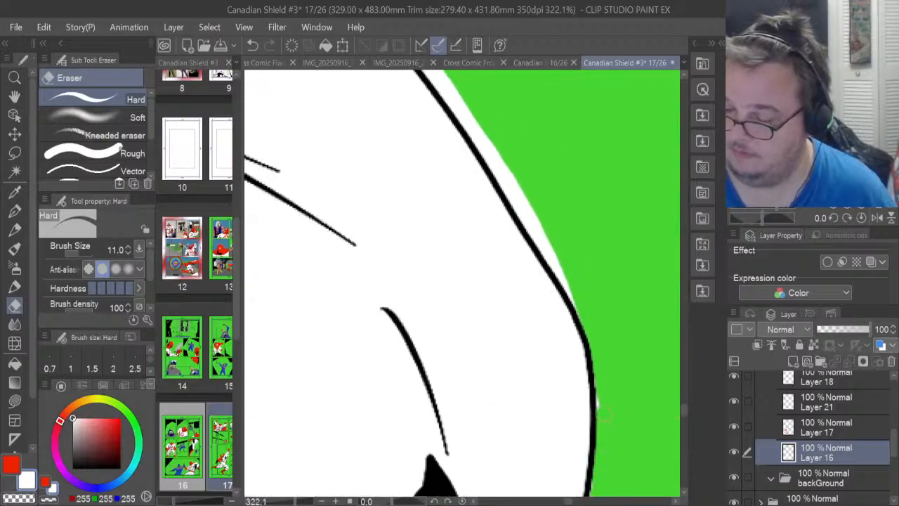
pyautogui.moveTo(467, 116)
pyautogui.mouseDown()
pyautogui.moveTo(516, 190)
pyautogui.moveTo(496, 153)
pyautogui.moveTo(500, 187)
pyautogui.moveTo(574, 310)
pyautogui.mouseUp()
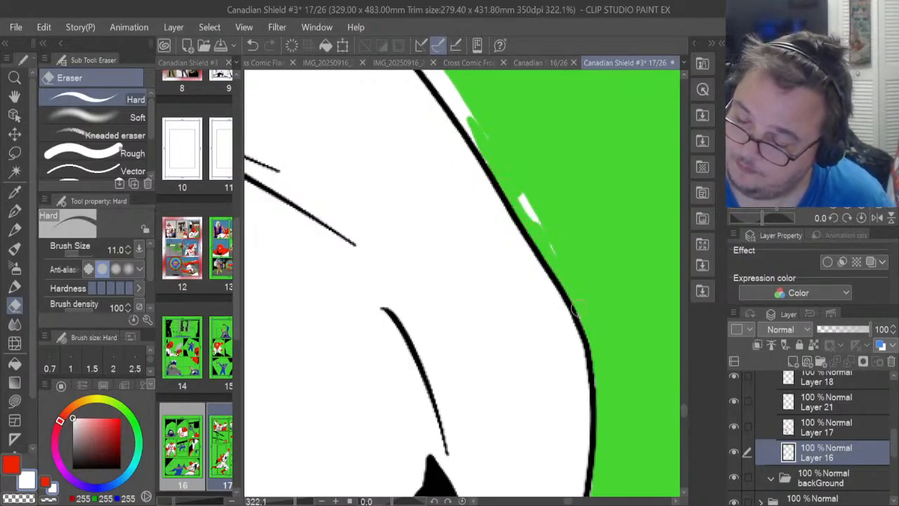
pyautogui.moveTo(555, 254); pyautogui.dragTo(521, 196)
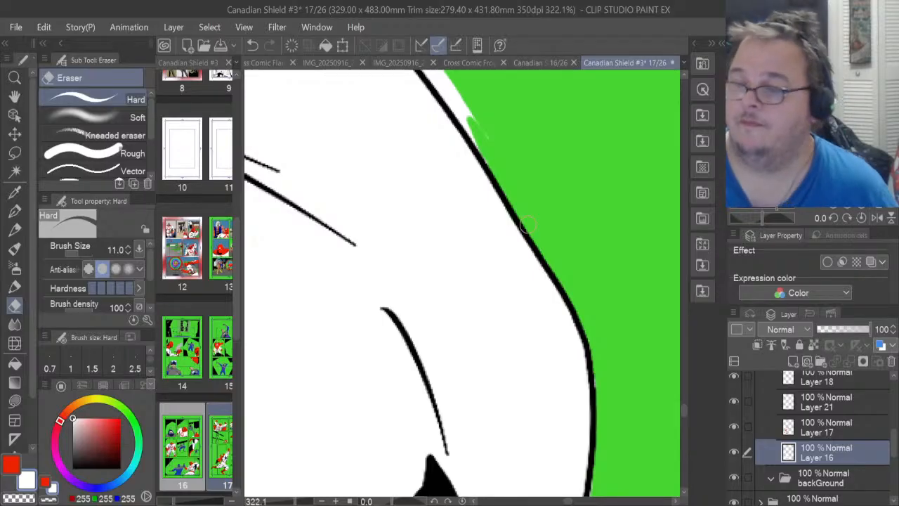
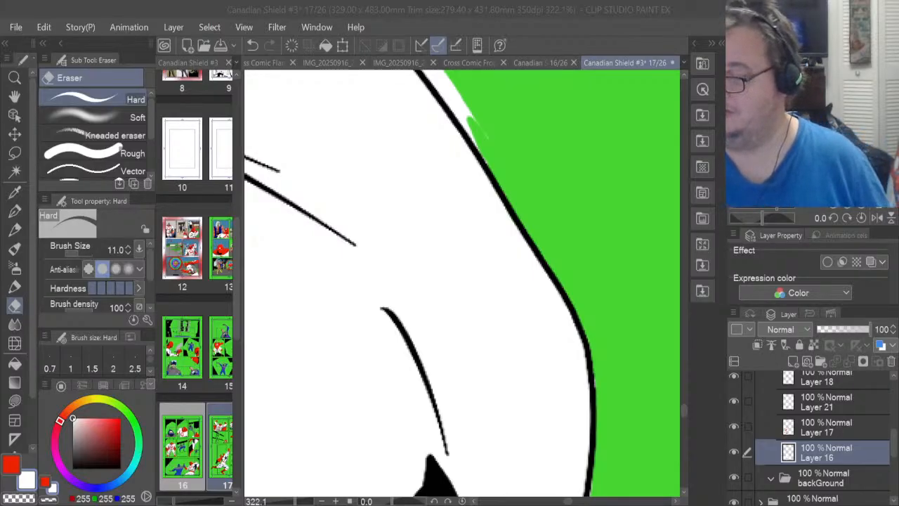
# Erase the white strip along the contour's outer edge, from the vertical panel border down to the part already cleaned
pyautogui.click(438, 462)
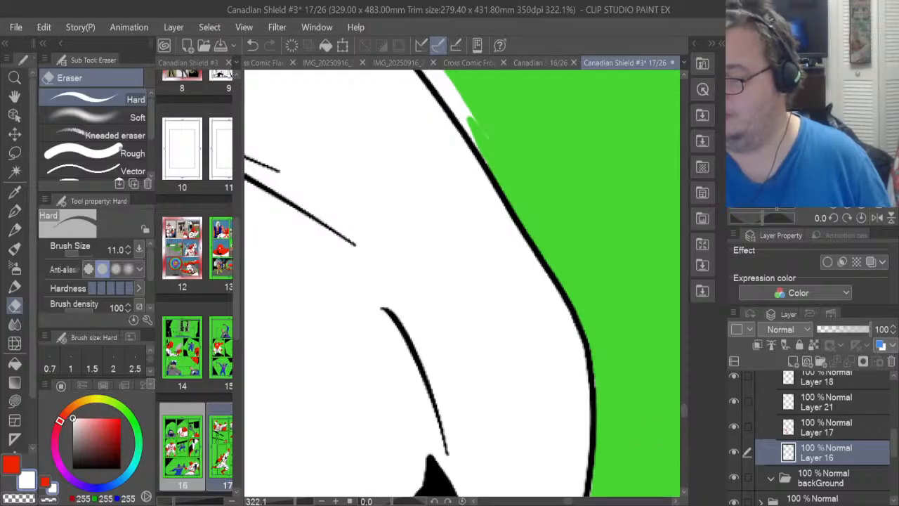
pyautogui.moveTo(685, 408); pyautogui.dragTo(685, 400)
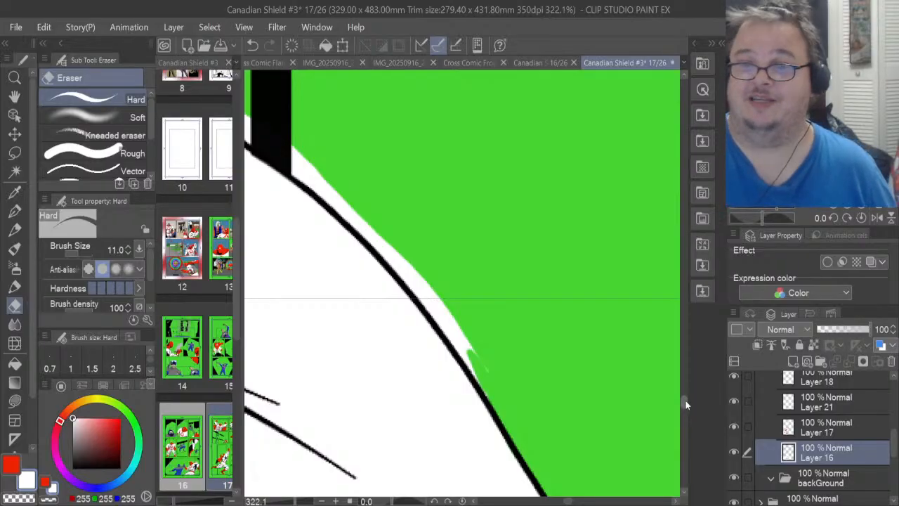
pyautogui.moveTo(298, 150)
pyautogui.mouseDown()
pyautogui.moveTo(309, 170)
pyautogui.moveTo(292, 147)
pyautogui.moveTo(302, 179)
pyautogui.moveTo(328, 191)
pyautogui.moveTo(314, 172)
pyautogui.moveTo(334, 191)
pyautogui.moveTo(311, 167)
pyautogui.moveTo(325, 192)
pyautogui.moveTo(311, 186)
pyautogui.moveTo(360, 220)
pyautogui.moveTo(353, 209)
pyautogui.moveTo(366, 231)
pyautogui.moveTo(354, 225)
pyautogui.moveTo(386, 250)
pyautogui.moveTo(379, 233)
pyautogui.moveTo(398, 260)
pyautogui.moveTo(372, 240)
pyautogui.moveTo(420, 286)
pyautogui.moveTo(409, 265)
pyautogui.moveTo(479, 372)
pyautogui.moveTo(446, 305)
pyautogui.moveTo(456, 323)
pyautogui.moveTo(436, 303)
pyautogui.mouseUp()
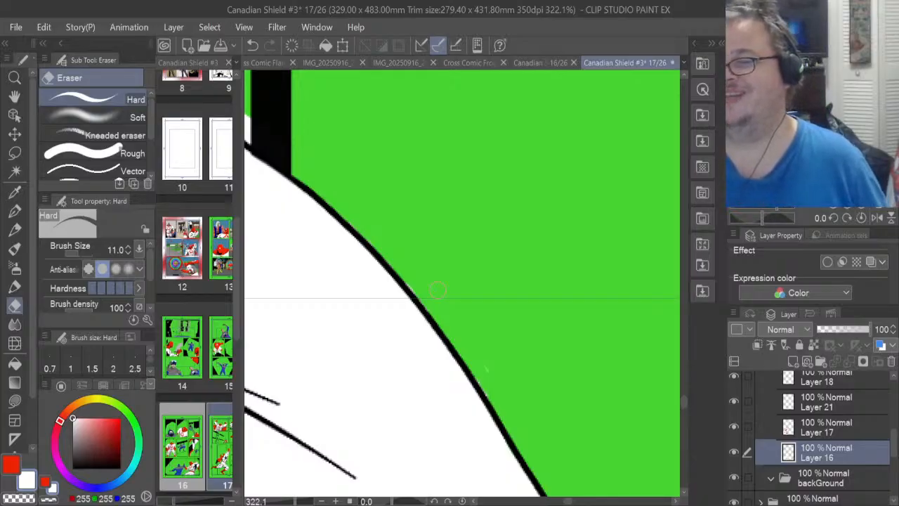
# Erase the white spill above the curved contour between the vertical panel border and the junction with the figure's outlines
pyautogui.moveTo(570, 501); pyautogui.dragTo(565, 502)
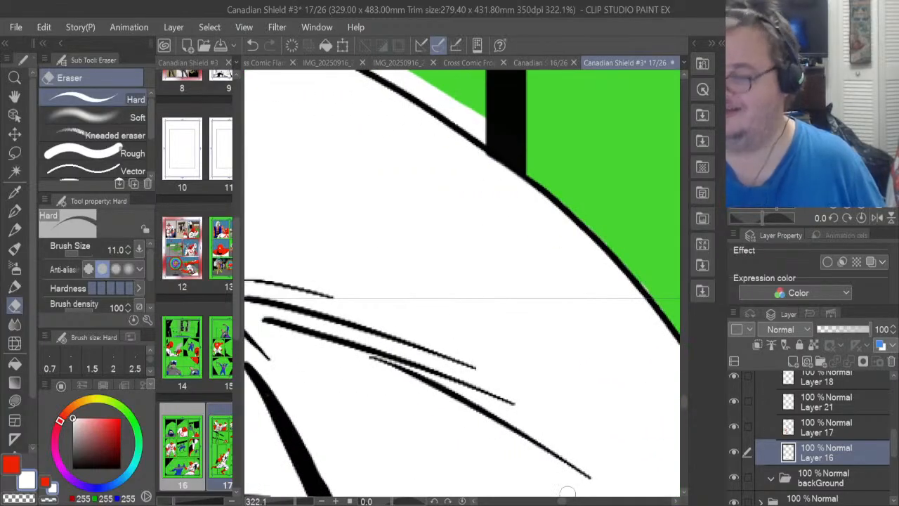
pyautogui.moveTo(687, 404); pyautogui.dragTo(685, 393)
pyautogui.moveTo(383, 240)
pyautogui.mouseDown()
pyautogui.moveTo(493, 325)
pyautogui.moveTo(455, 276)
pyautogui.moveTo(474, 290)
pyautogui.moveTo(372, 228)
pyautogui.moveTo(285, 195)
pyautogui.moveTo(398, 258)
pyautogui.moveTo(375, 244)
pyautogui.mouseUp()
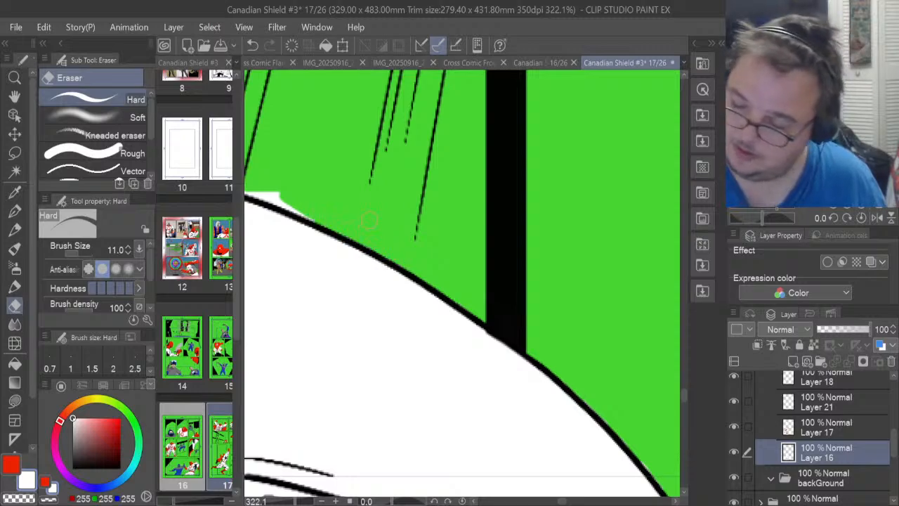
pyautogui.moveTo(561, 500); pyautogui.dragTo(559, 501)
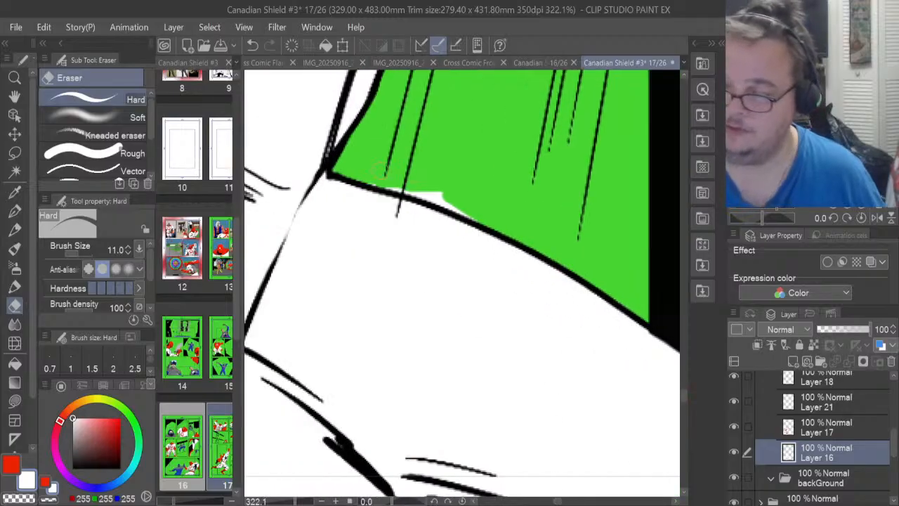
pyautogui.moveTo(375, 177)
pyautogui.mouseDown()
pyautogui.moveTo(416, 188)
pyautogui.moveTo(399, 184)
pyautogui.moveTo(468, 212)
pyautogui.moveTo(436, 175)
pyautogui.mouseUp()
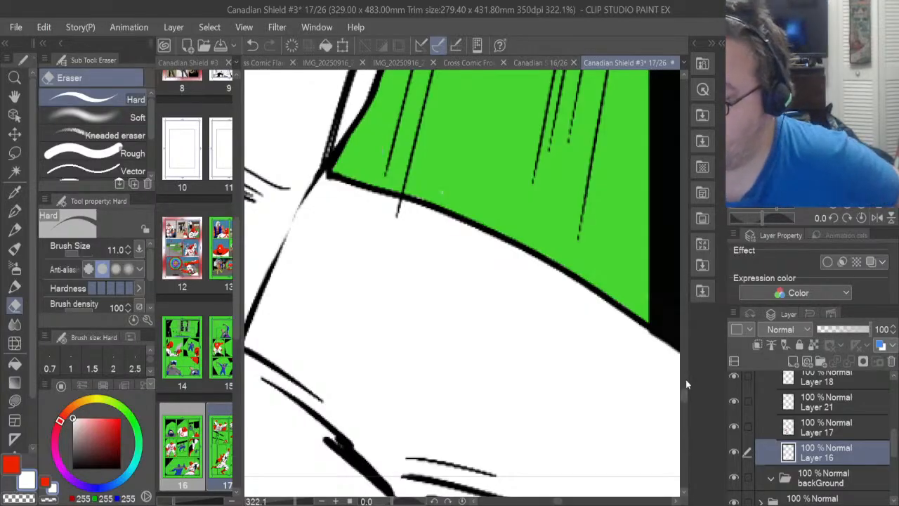
# Erase the white spill on the green background beside the white arc, above the maple leaf emblem, on Layer 16
pyautogui.moveTo(683, 394)
pyautogui.mouseDown()
pyautogui.moveTo(695, 368)
pyautogui.moveTo(685, 355)
pyautogui.mouseUp()
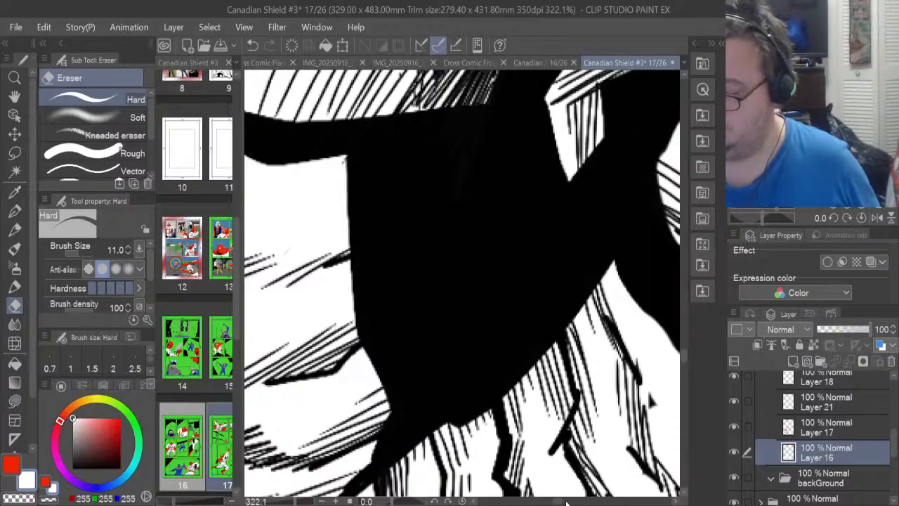
pyautogui.moveTo(566, 502); pyautogui.dragTo(534, 501)
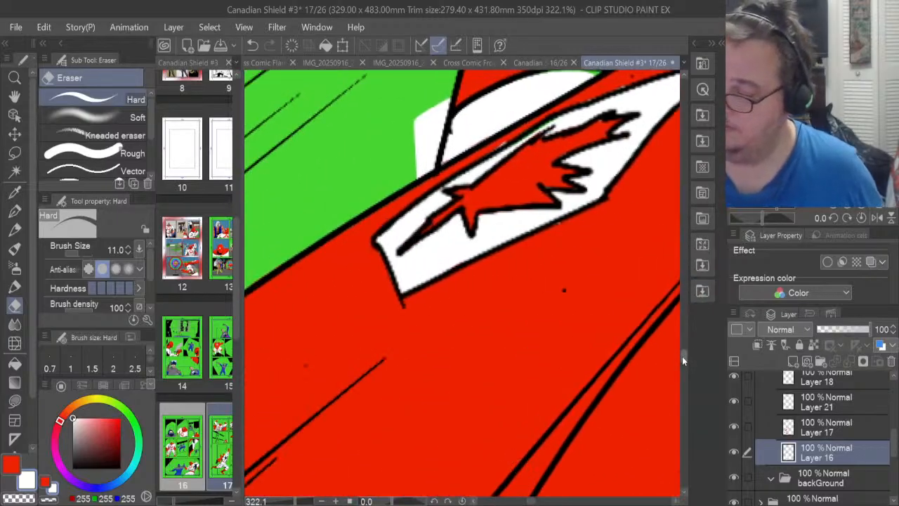
pyautogui.moveTo(683, 361); pyautogui.dragTo(682, 351)
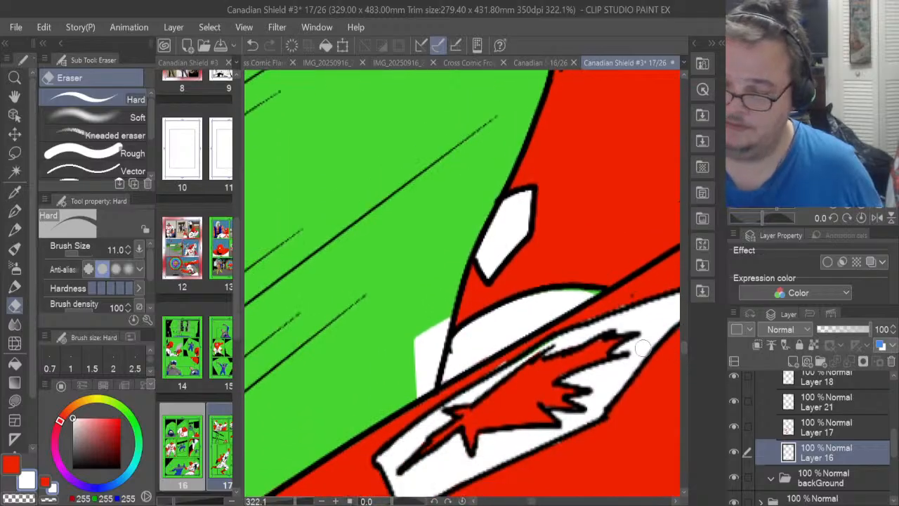
pyautogui.moveTo(426, 393)
pyautogui.mouseDown()
pyautogui.moveTo(437, 331)
pyautogui.moveTo(442, 345)
pyautogui.moveTo(443, 335)
pyautogui.moveTo(421, 363)
pyautogui.moveTo(418, 391)
pyautogui.moveTo(425, 336)
pyautogui.moveTo(417, 379)
pyautogui.mouseUp()
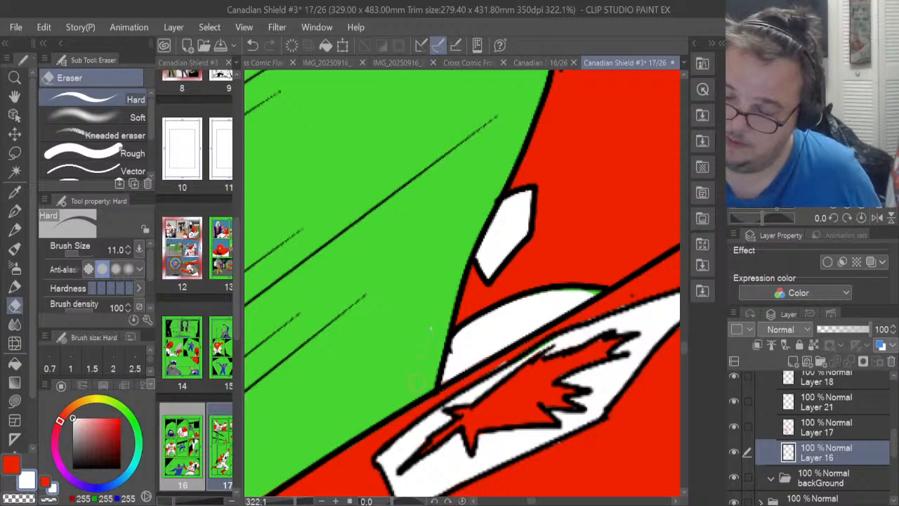
# Hide and reshow Layer 17 and Layer 18 in turn to examine which flats color the white arc and maple leaf emblem
pyautogui.click(820, 428)
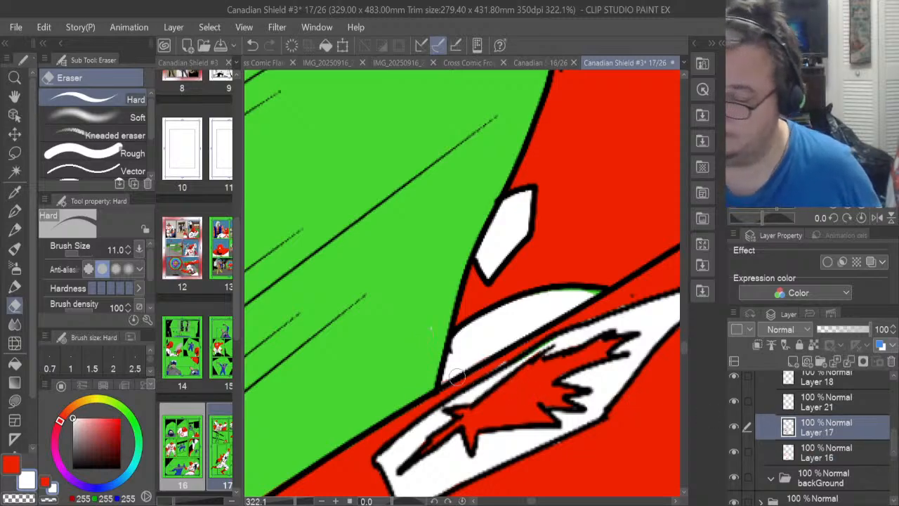
pyautogui.click(808, 453)
pyautogui.click(15, 400)
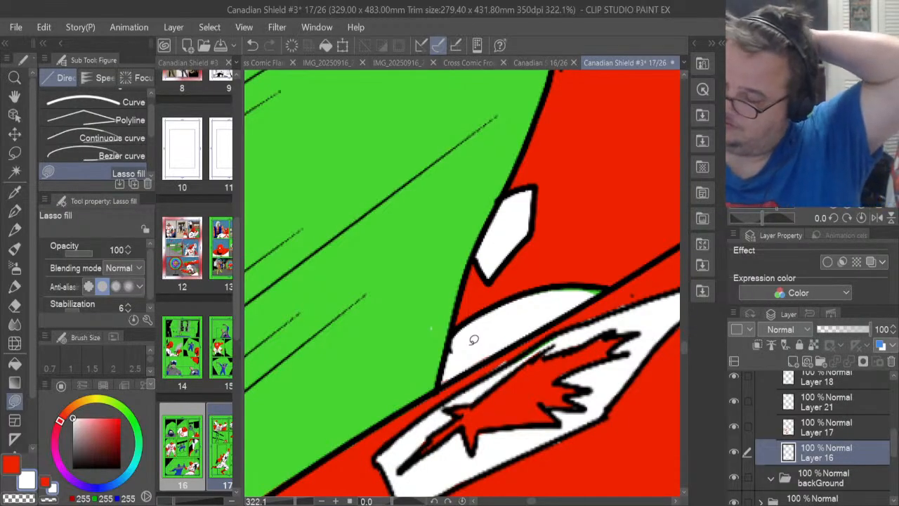
pyautogui.click(734, 426)
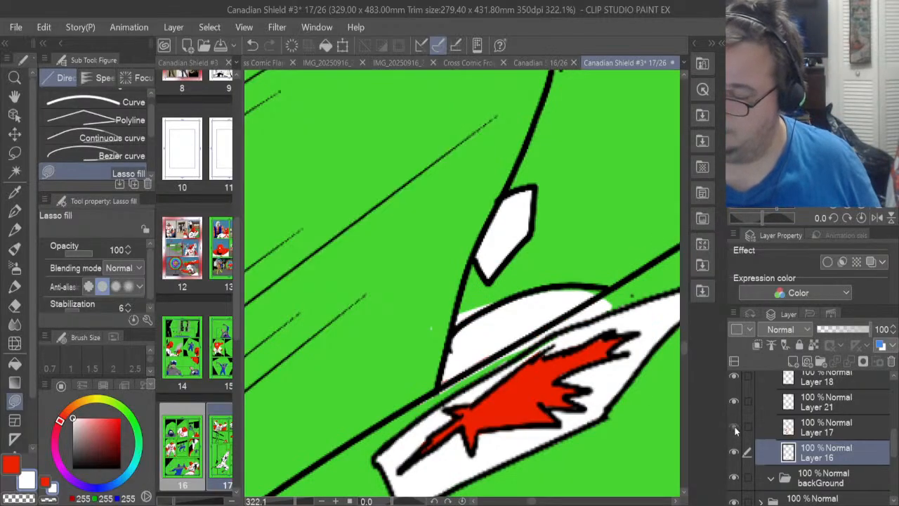
pyautogui.click(735, 426)
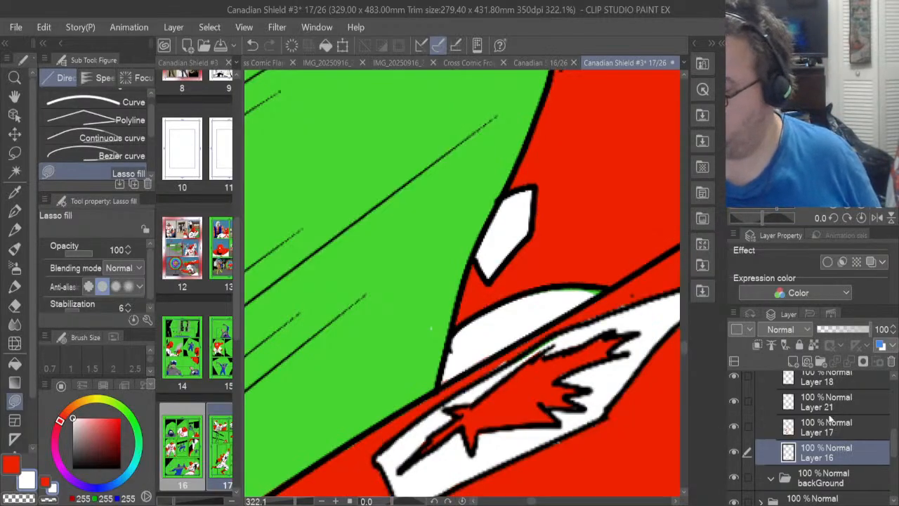
pyautogui.scroll(3, 884, 438)
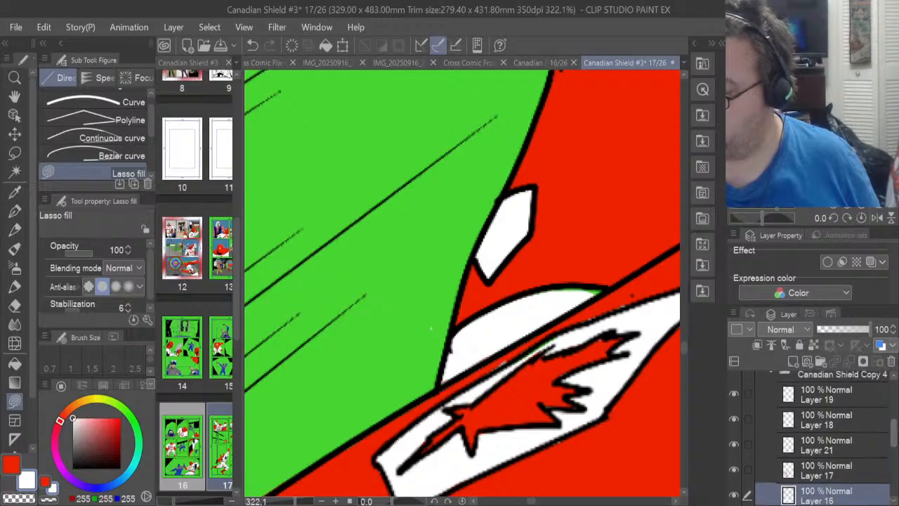
pyautogui.click(821, 425)
pyautogui.click(734, 421)
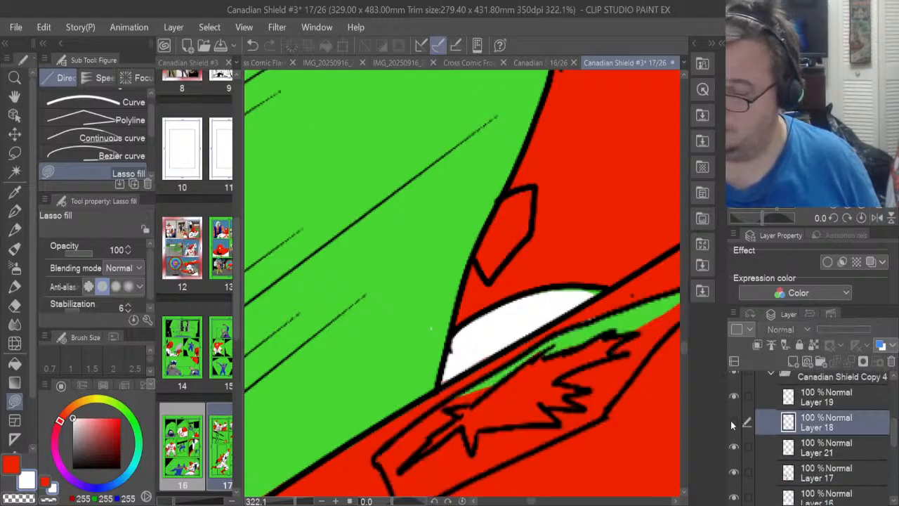
pyautogui.click(735, 422)
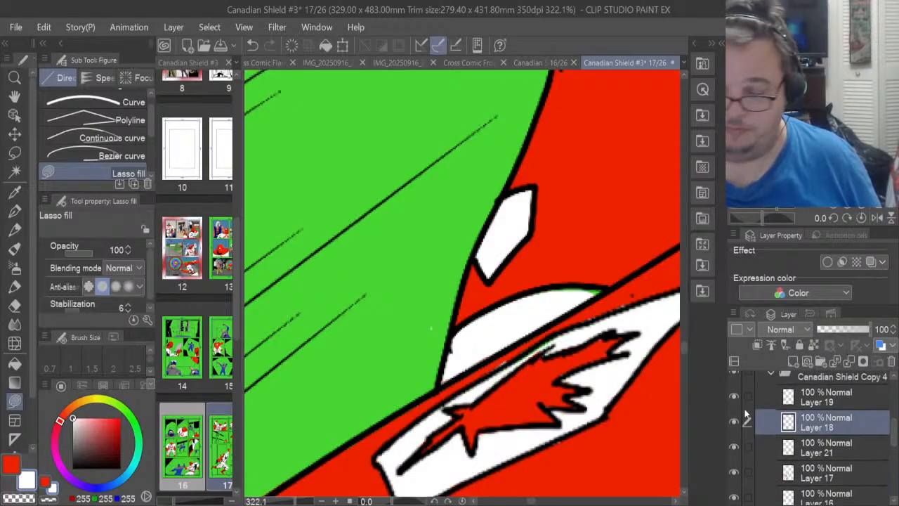
# Fill the green sliver at the upper end of the white arc with white on Layer 16 using Lasso fill
pyautogui.press('e')
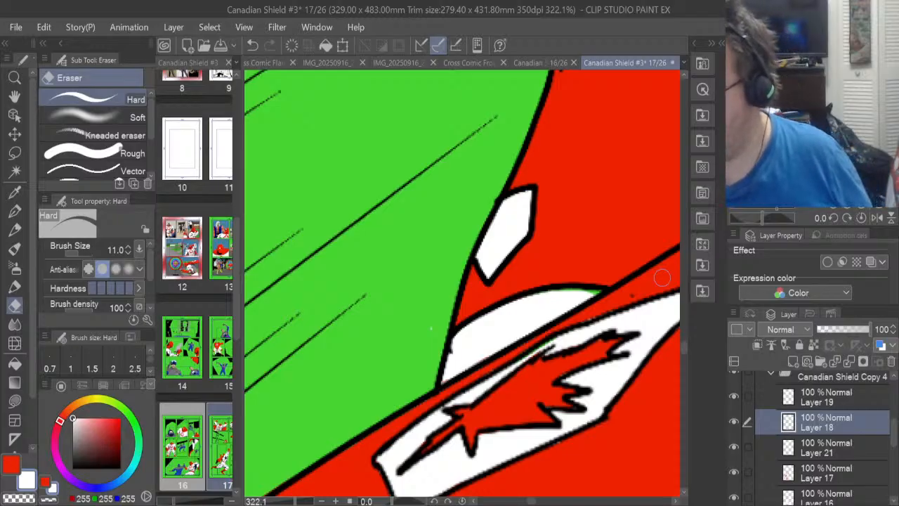
pyautogui.scroll(-3, 848, 446)
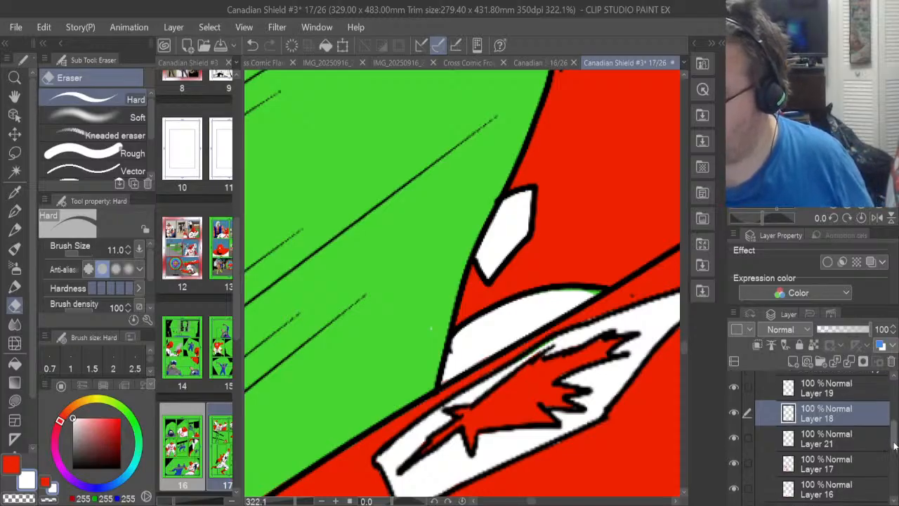
pyautogui.click(848, 446)
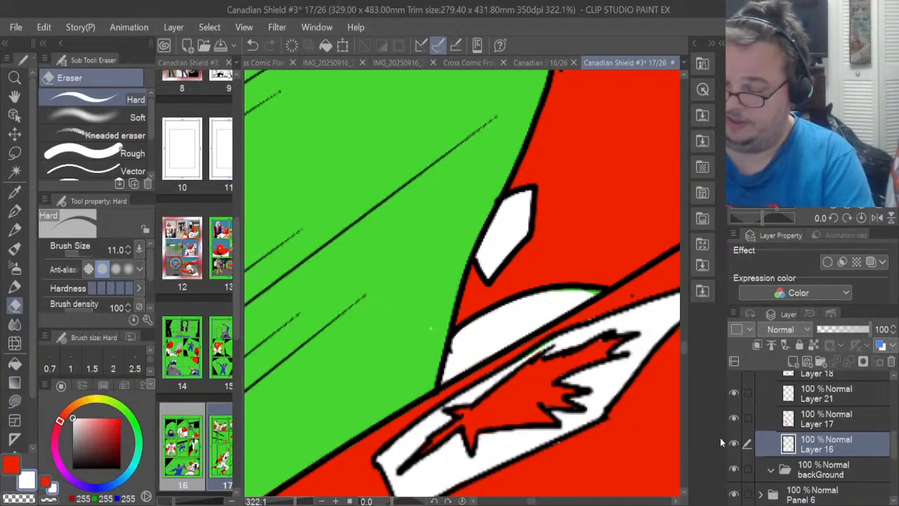
pyautogui.click(15, 399)
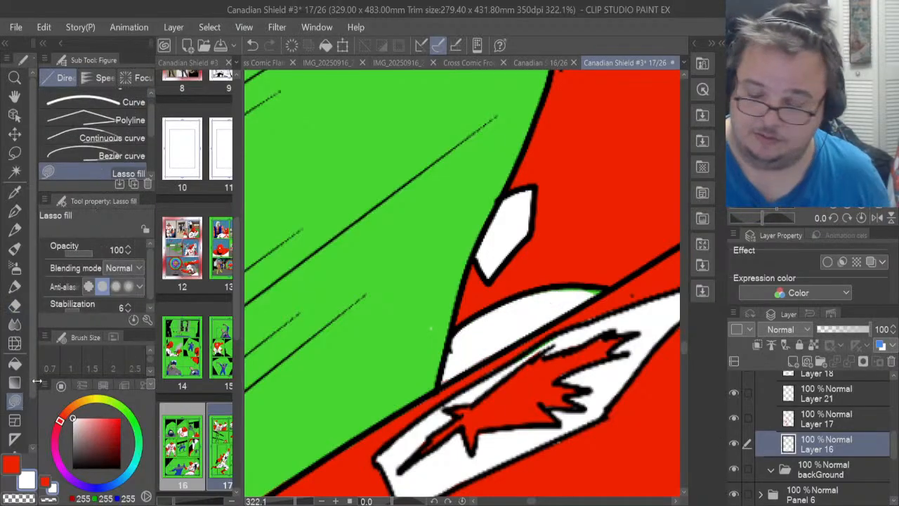
pyautogui.moveTo(594, 295)
pyautogui.mouseDown()
pyautogui.moveTo(603, 286)
pyautogui.moveTo(548, 289)
pyautogui.mouseUp()
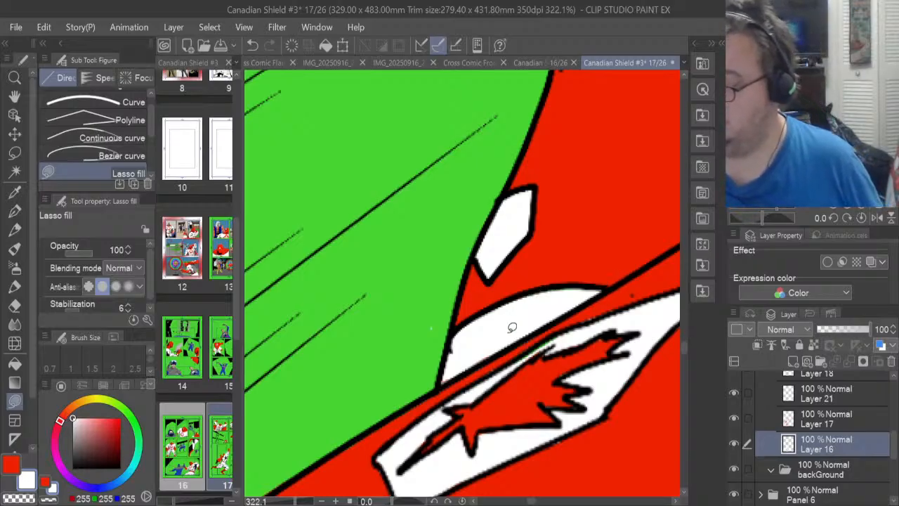
# Recheck the flats around the completed white arc by toggling the visibility of Layer 17 and Layer 18
pyautogui.click(733, 418)
pyautogui.click(733, 418)
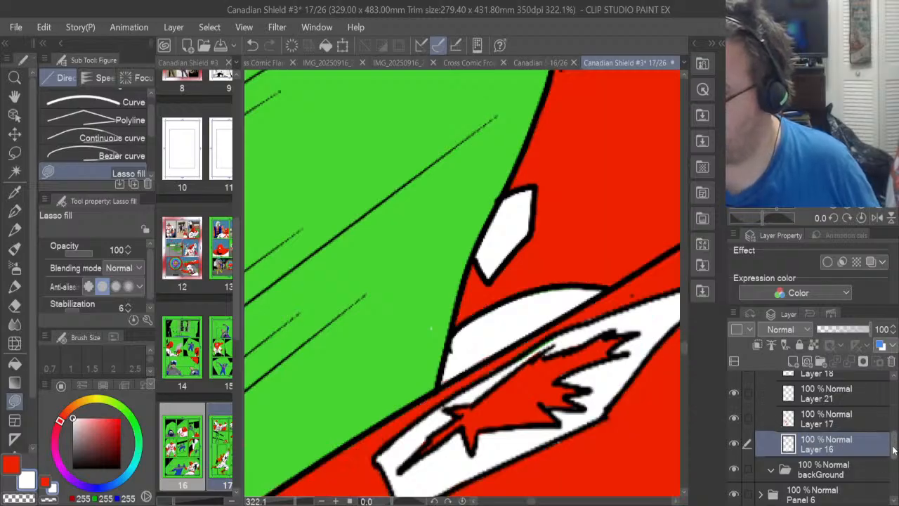
pyautogui.scroll(3, 842, 410)
pyautogui.click(821, 415)
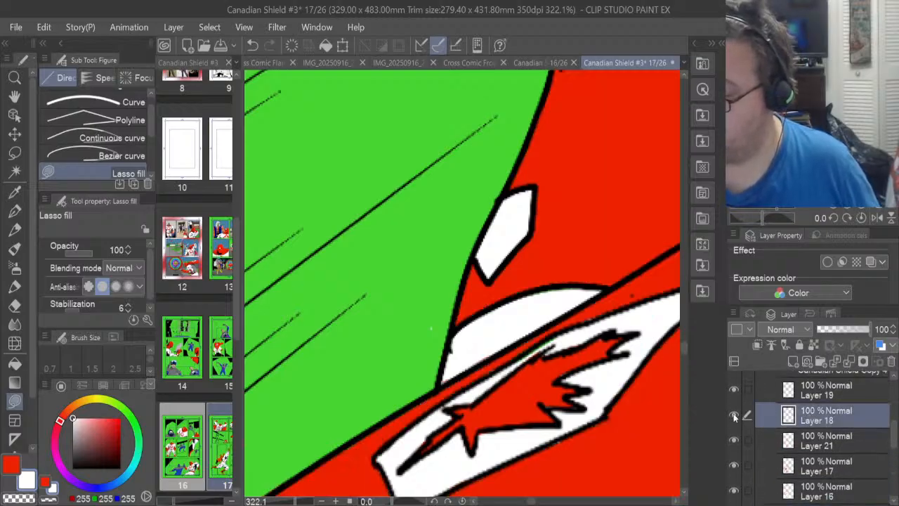
pyautogui.click(730, 414)
pyautogui.click(730, 414)
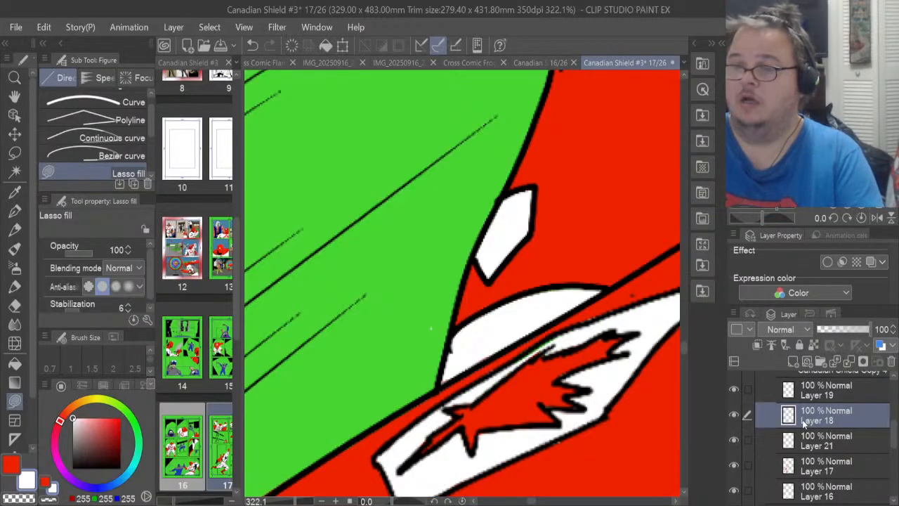
# Erase the stray ink tail at the lower corner of the maple leaf emblem on the CS3#15 Copy 6 line art layer
pyautogui.click(14, 306)
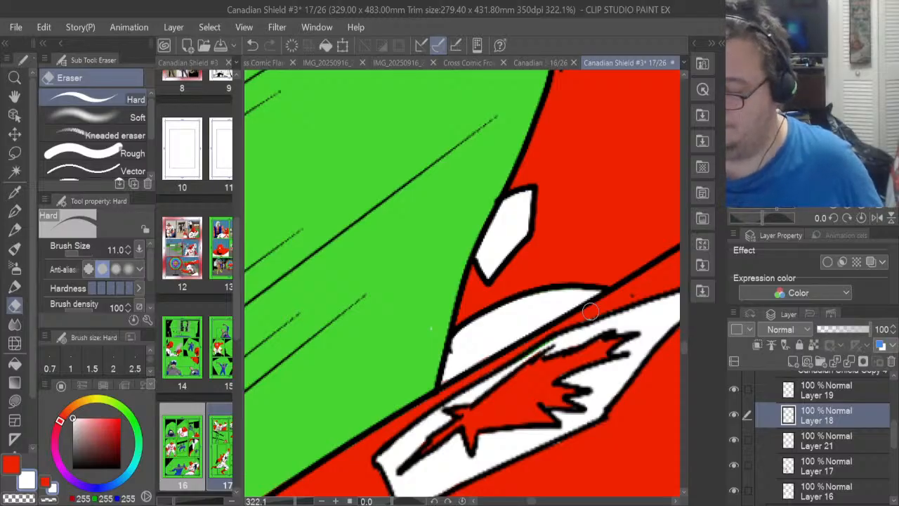
pyautogui.moveTo(683, 349); pyautogui.dragTo(684, 353)
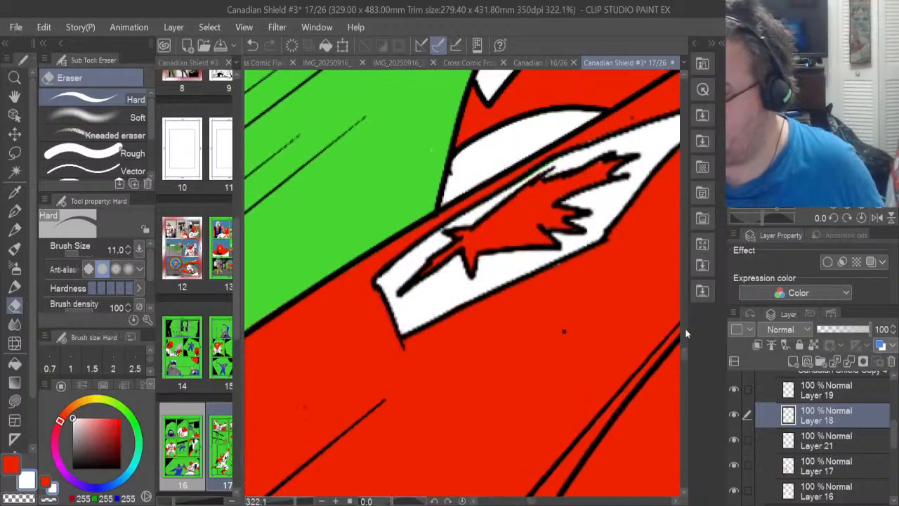
pyautogui.scroll(5, 821, 449)
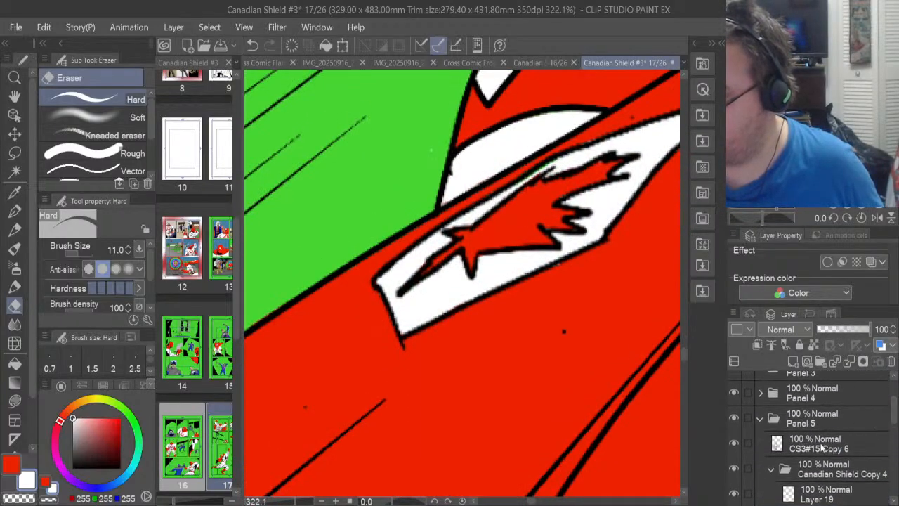
pyautogui.click(822, 449)
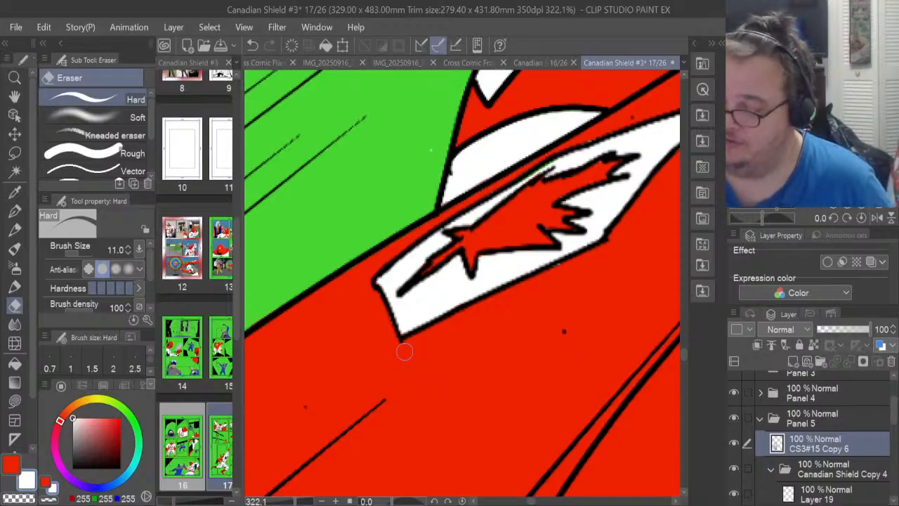
# Select Layer 17 and examine the flats on the hero's cape, torso and belt in Panel 5, up to the full page view
pyautogui.moveTo(532, 501)
pyautogui.mouseDown()
pyautogui.moveTo(524, 502)
pyautogui.moveTo(528, 492)
pyautogui.mouseUp()
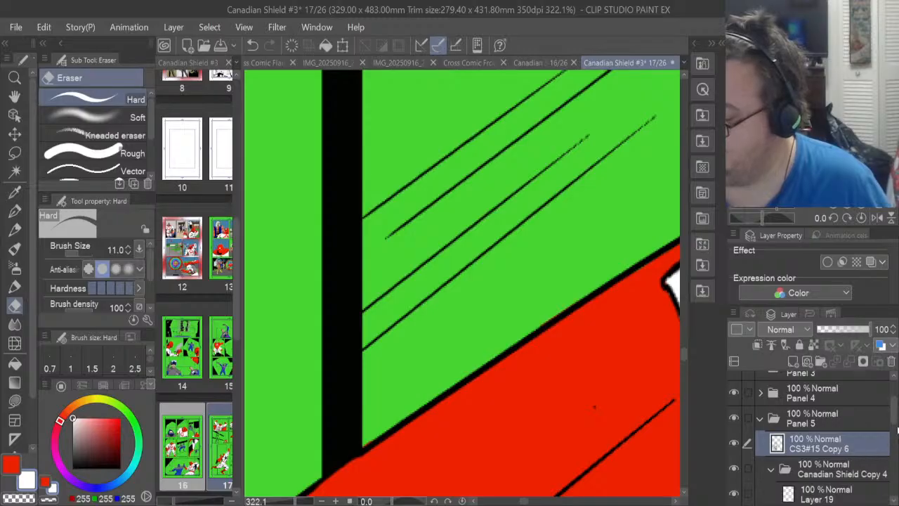
pyautogui.scroll(-5, 865, 443)
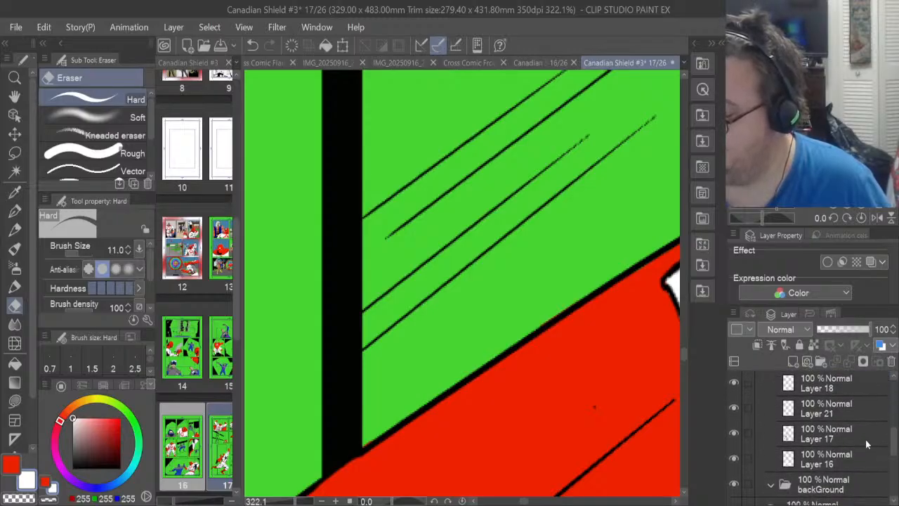
pyautogui.click(865, 439)
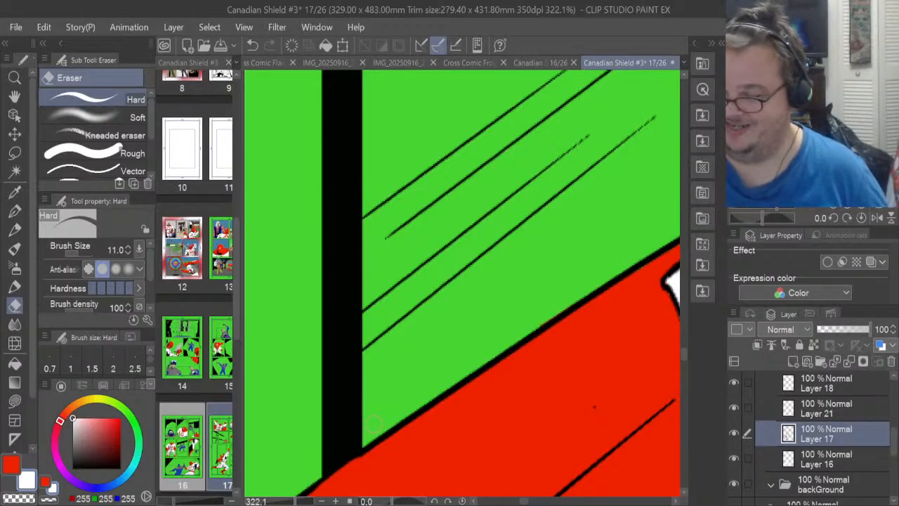
pyautogui.scroll(-1, 373, 422)
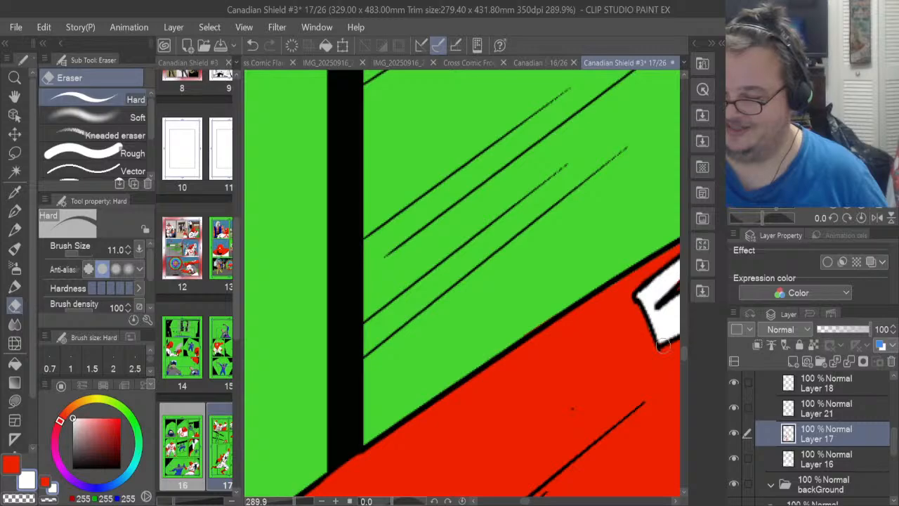
pyautogui.scroll(-9, 632, 340)
pyautogui.scroll(-4, 632, 337)
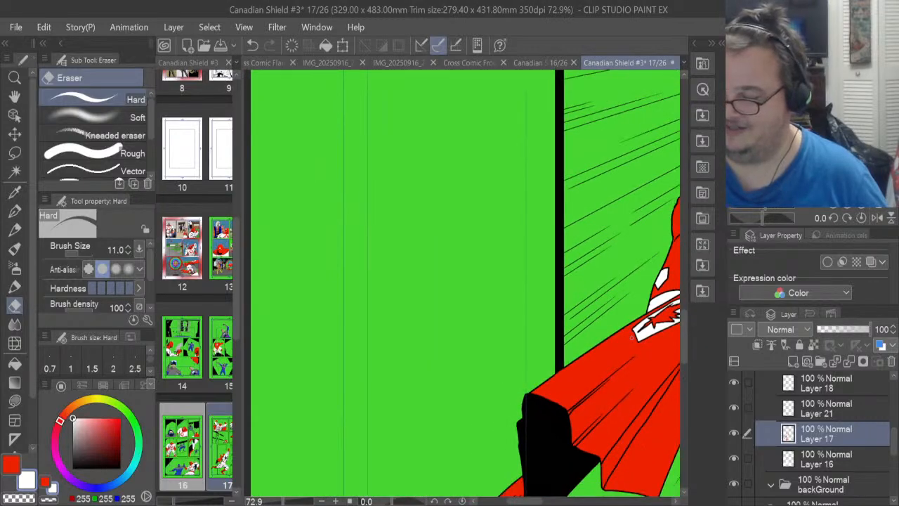
pyautogui.moveTo(534, 500); pyautogui.dragTo(570, 500)
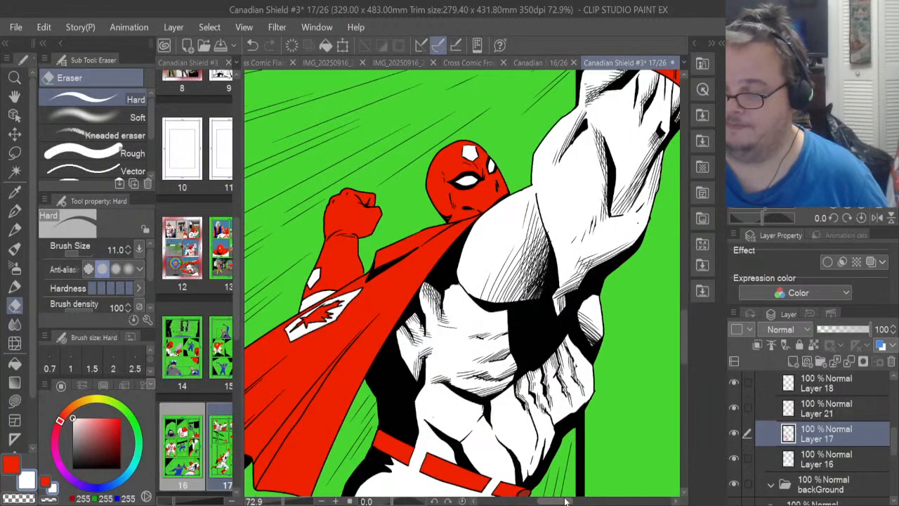
pyautogui.scroll(-3, 535, 342)
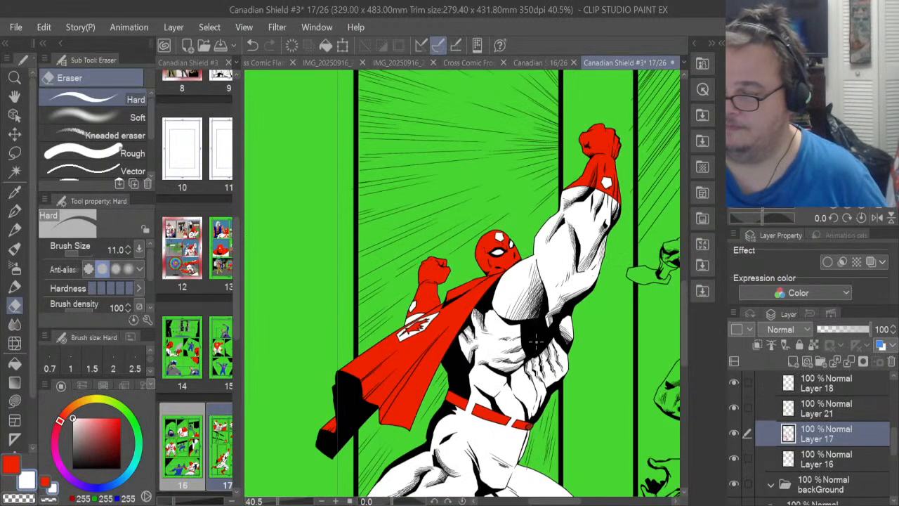
pyautogui.scroll(-2, 536, 342)
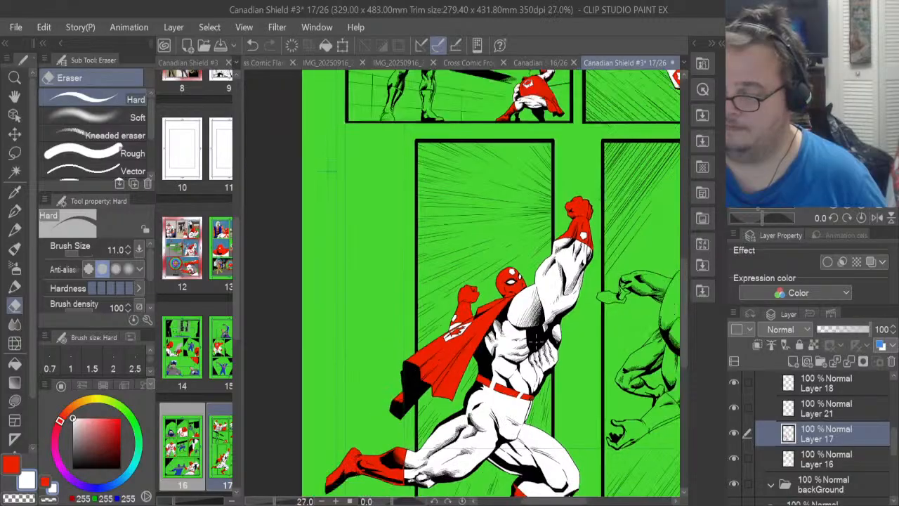
pyautogui.scroll(4, 524, 407)
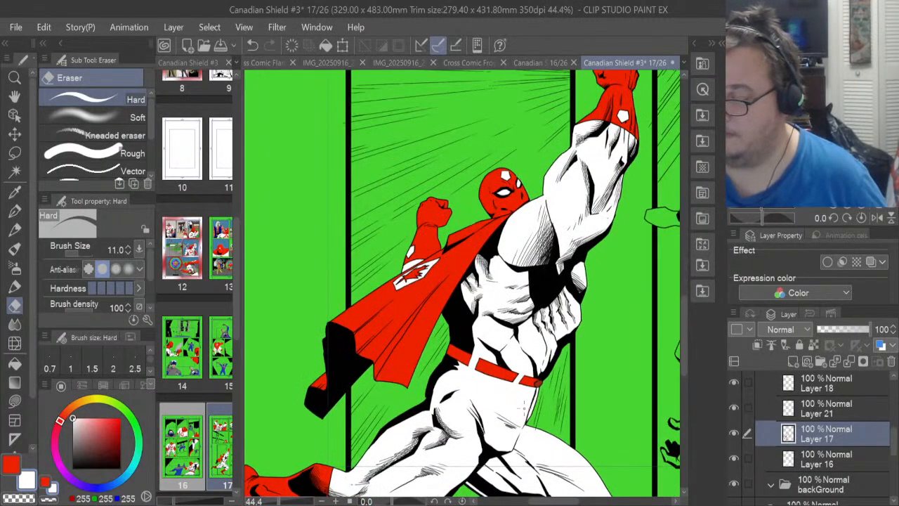
pyautogui.scroll(1, 523, 407)
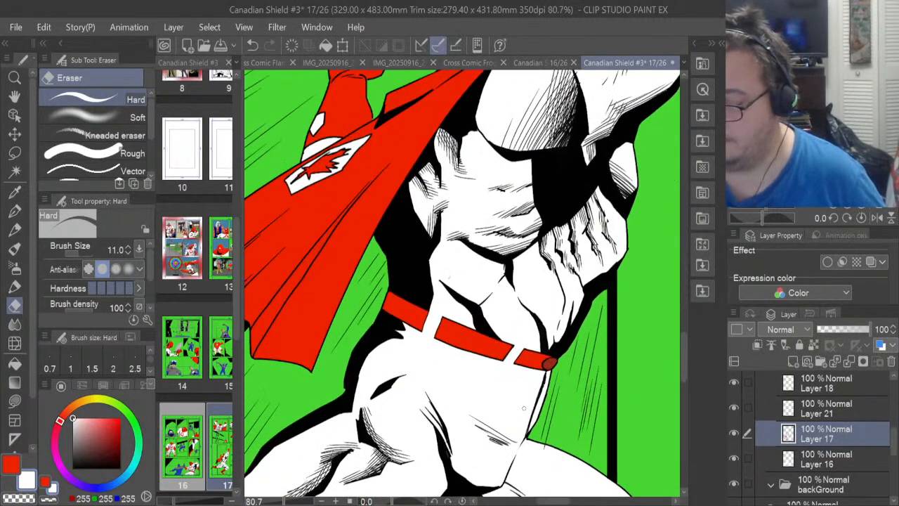
pyautogui.scroll(-6, 523, 408)
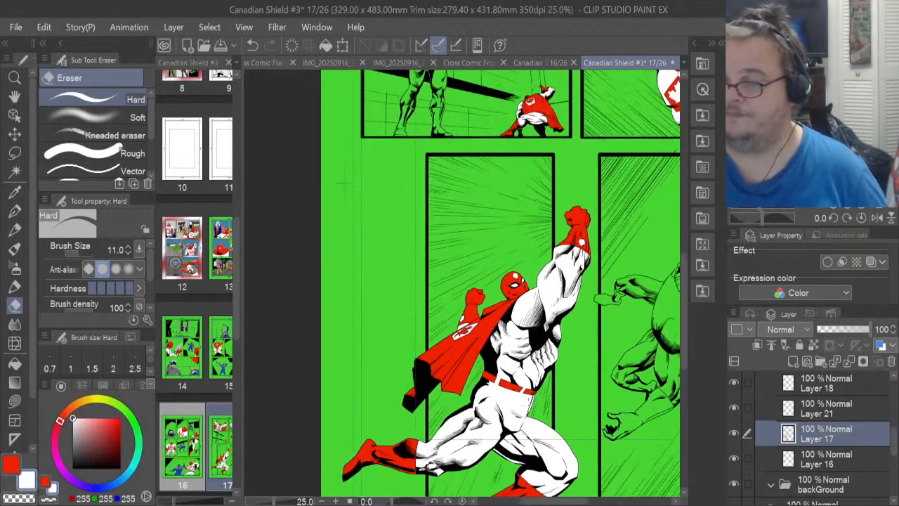
pyautogui.scroll(-2, 527, 410)
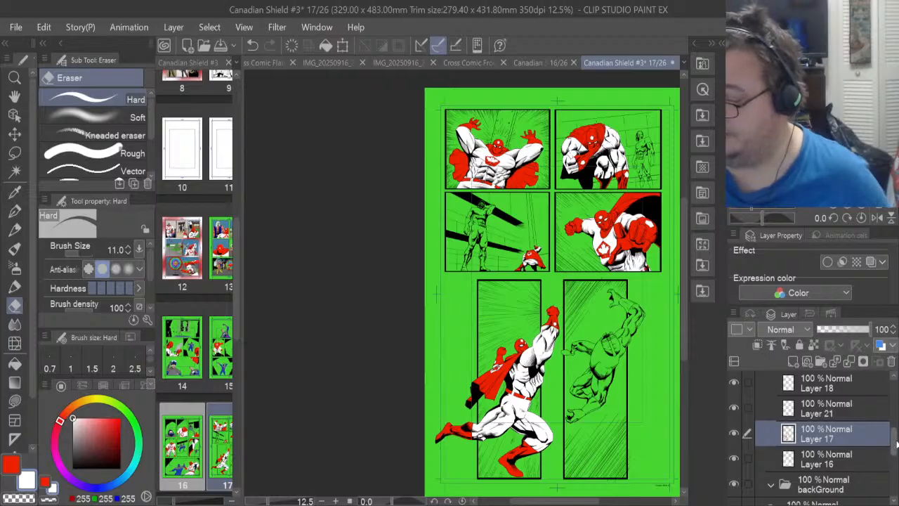
# Collapse the Canadian Shield Copy 4 folder and its parent Panel 5 folder in the layer list
pyautogui.scroll(4, 891, 439)
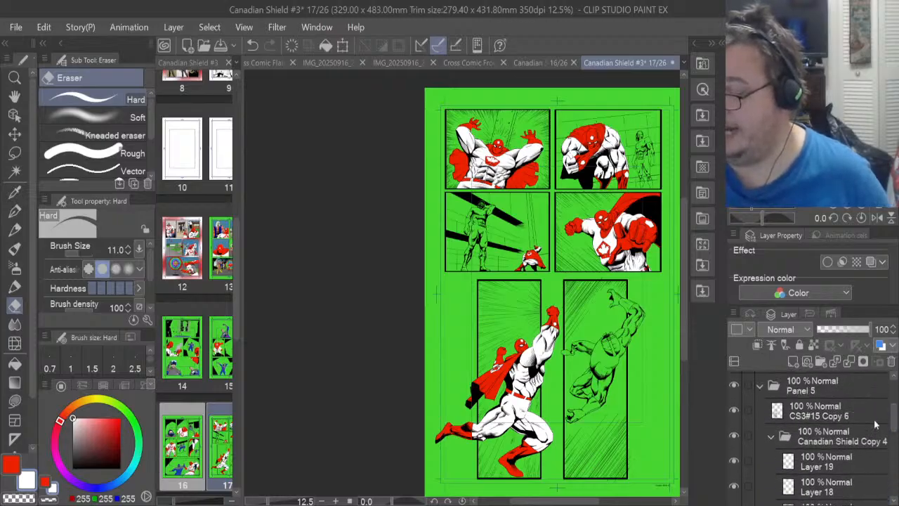
pyautogui.click(771, 436)
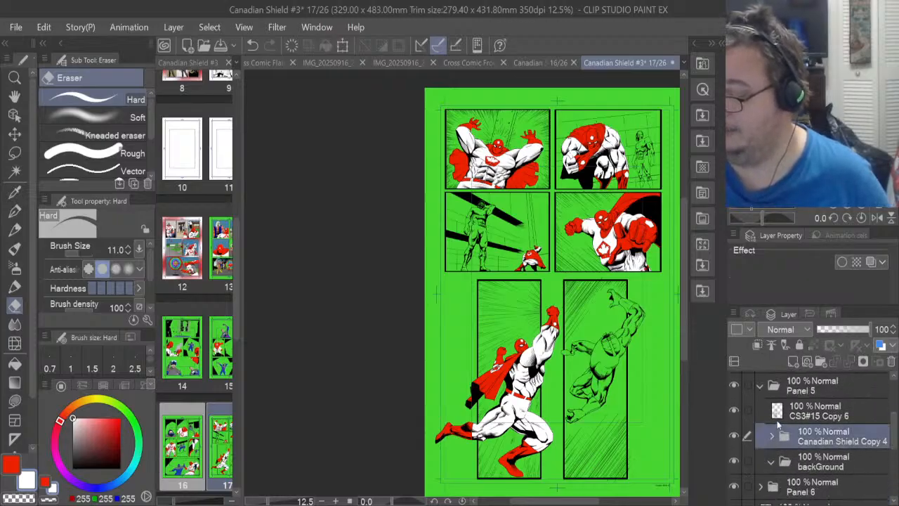
pyautogui.click(758, 385)
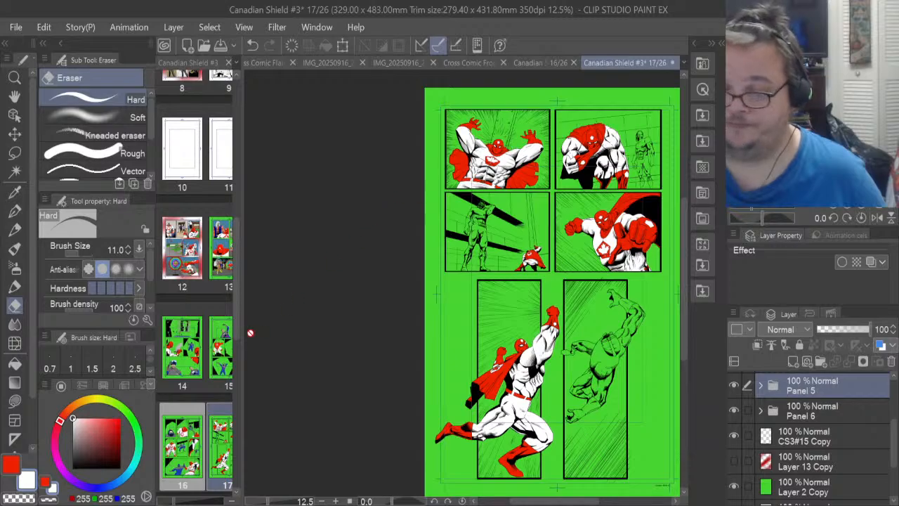
# Sample the purple of the energy beams on page 16 of Canadian Shield #3 with the Eyedropper
pyautogui.click(530, 63)
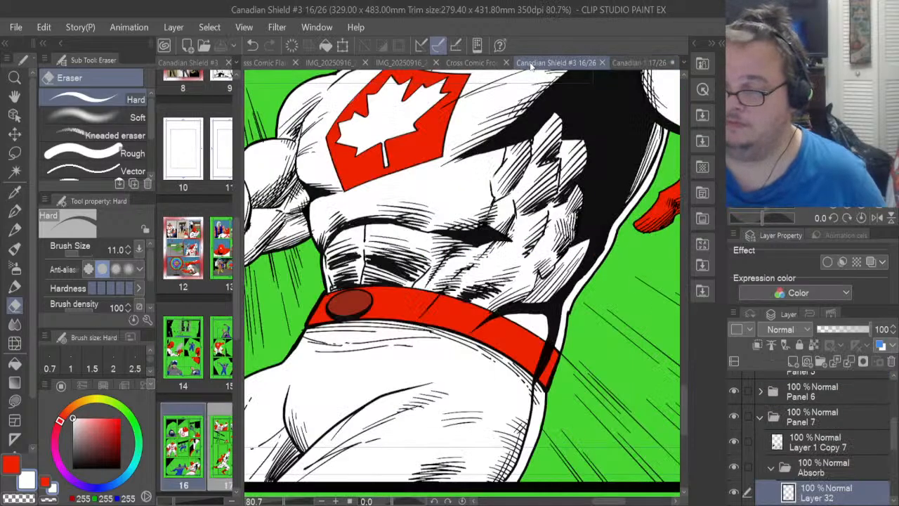
pyautogui.scroll(-3, 408, 298)
pyautogui.scroll(-5, 409, 295)
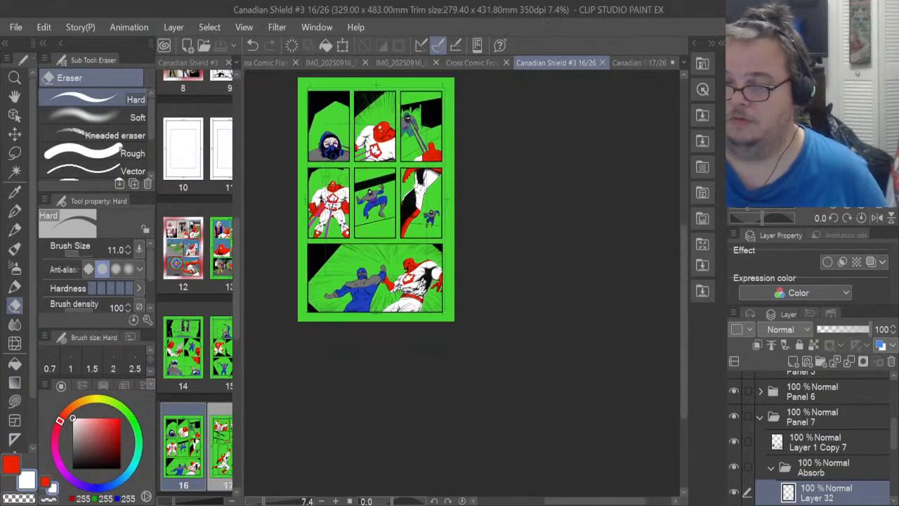
pyautogui.scroll(4, 375, 85)
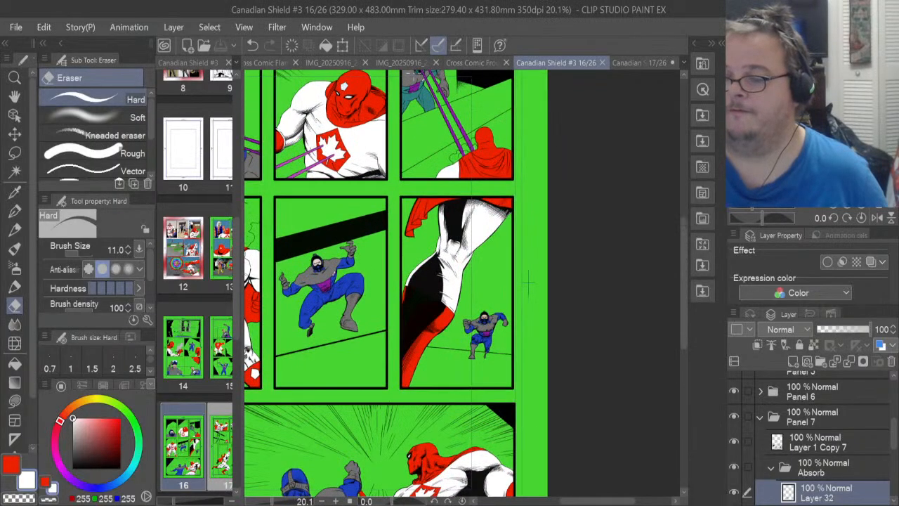
pyautogui.scroll(5, 421, 98)
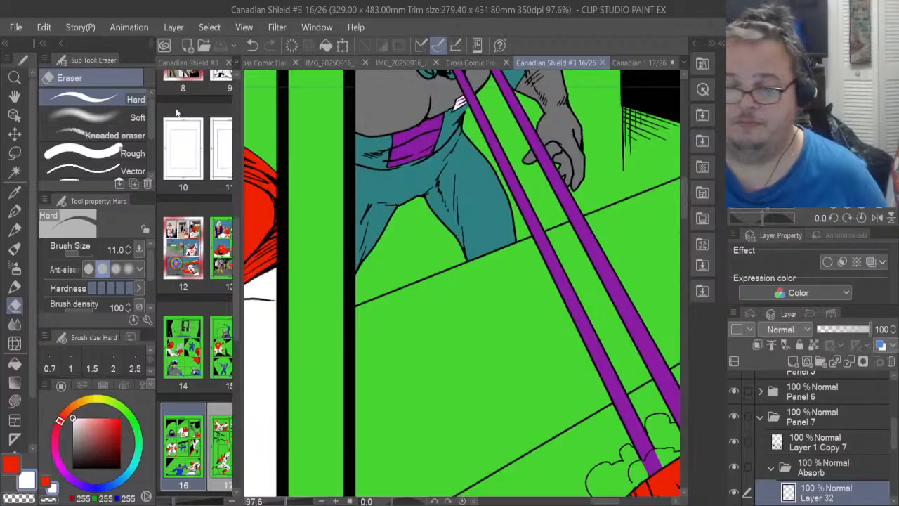
pyautogui.click(14, 190)
pyautogui.click(611, 275)
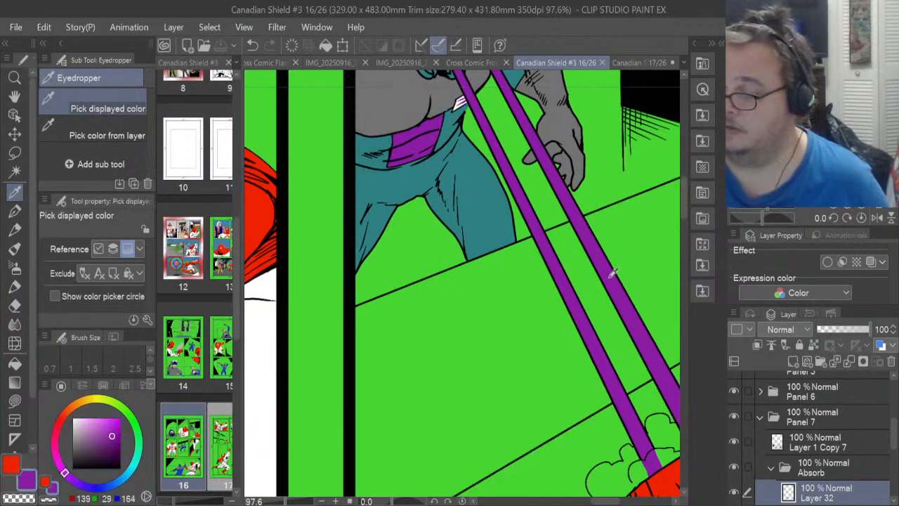
# Return to page 17 and examine the colouring of the figures in its upper panels
pyautogui.click(639, 61)
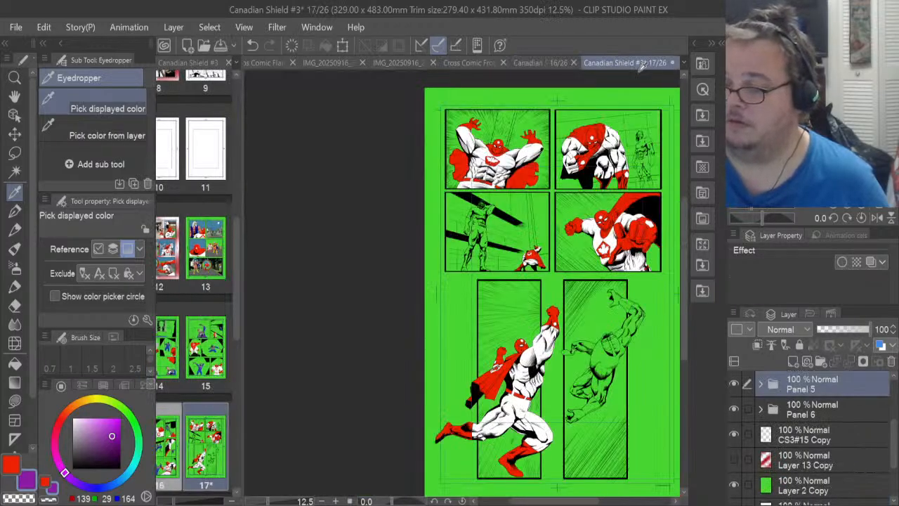
pyautogui.scroll(5, 562, 77)
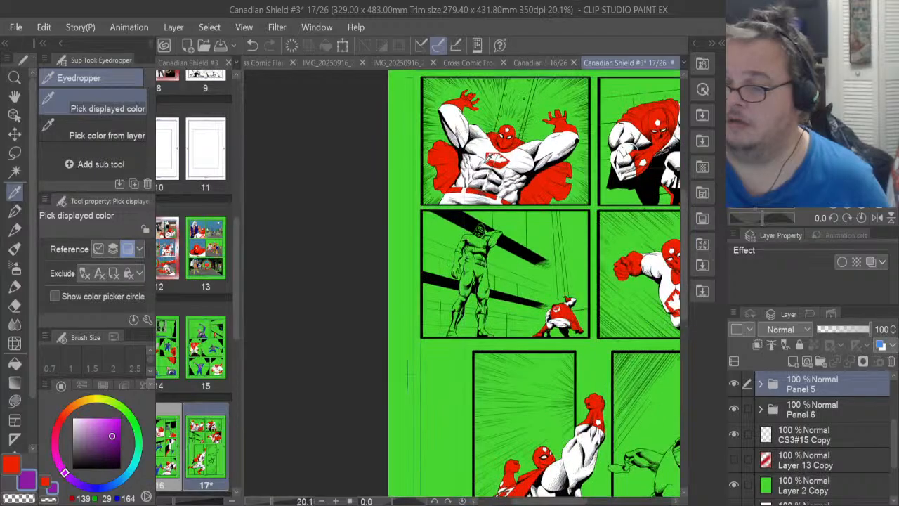
pyautogui.scroll(2, 562, 77)
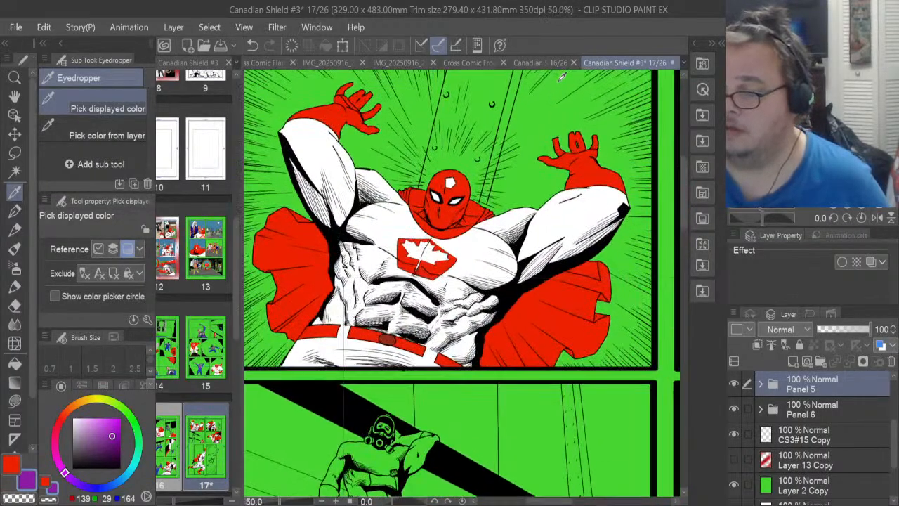
pyautogui.scroll(-2, 554, 88)
pyautogui.scroll(-5, 554, 91)
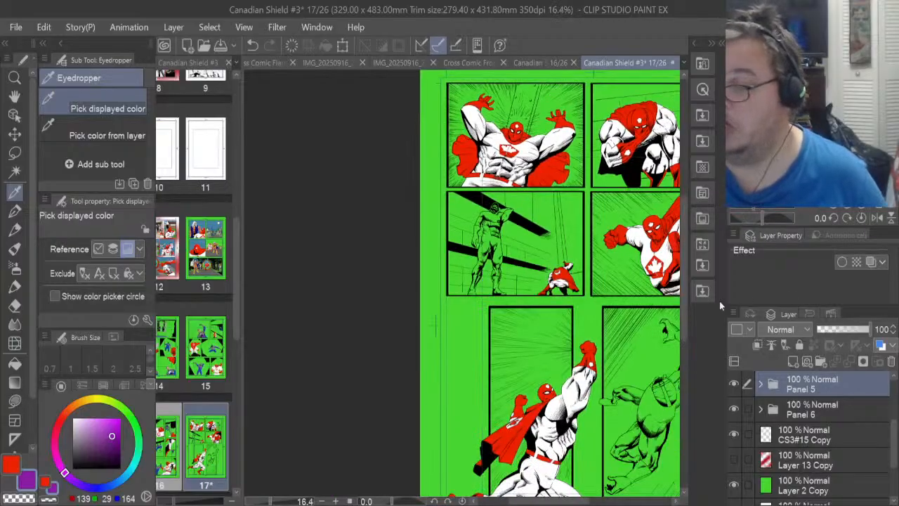
# On page 16, sample the masked villain's suit blue (29, 63, 189) as sub colour and his shoulder grey (114, 114, 114) as main colour
pyautogui.click(544, 62)
pyautogui.scroll(-3, 460, 215)
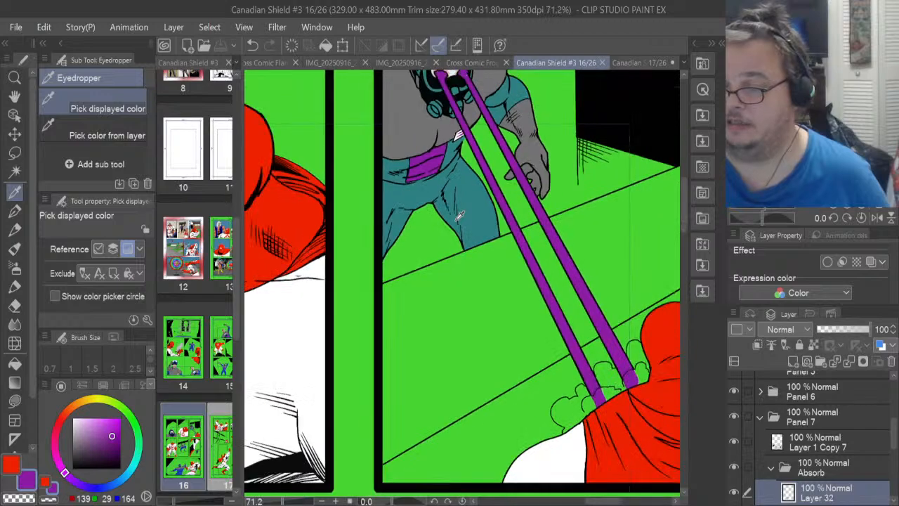
pyautogui.scroll(4, 460, 215)
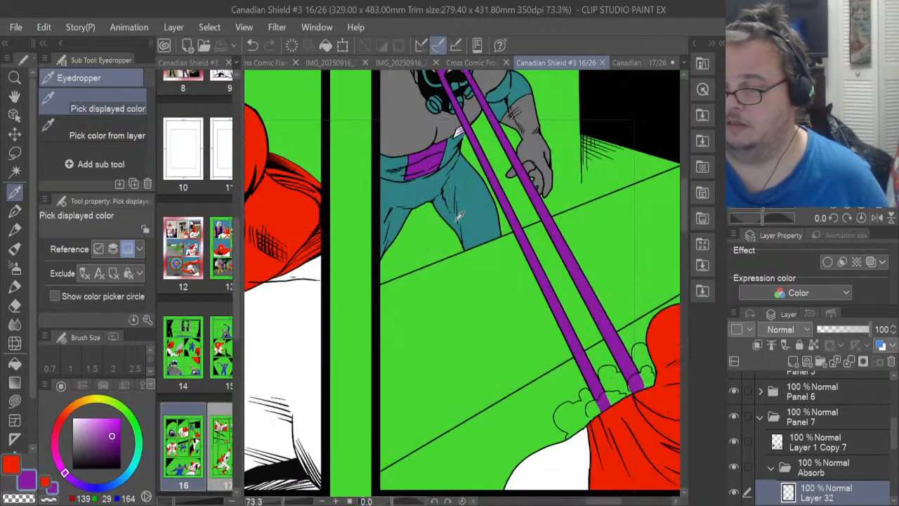
pyautogui.scroll(2, 460, 216)
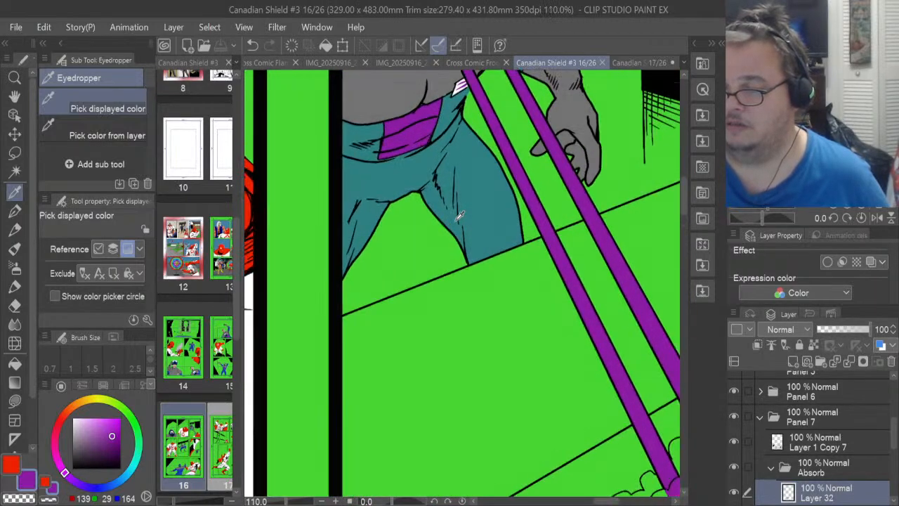
pyautogui.scroll(-5, 460, 216)
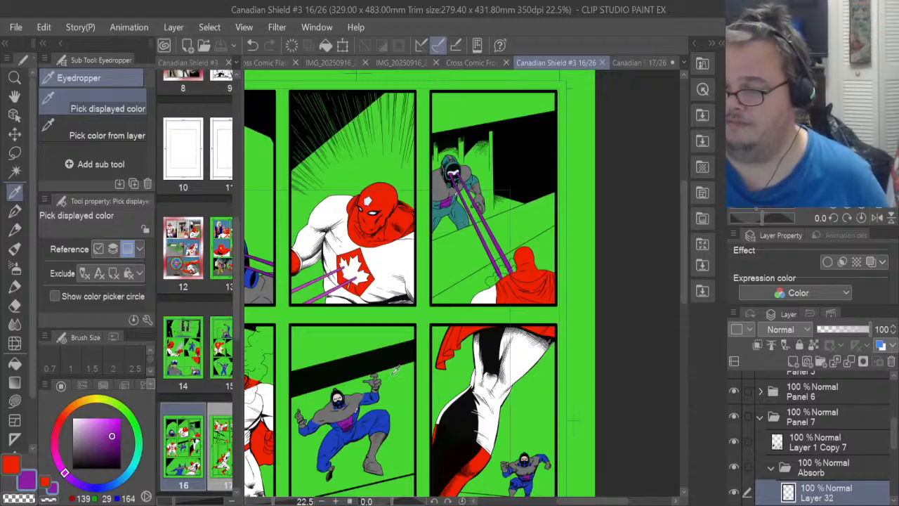
pyautogui.scroll(4, 390, 420)
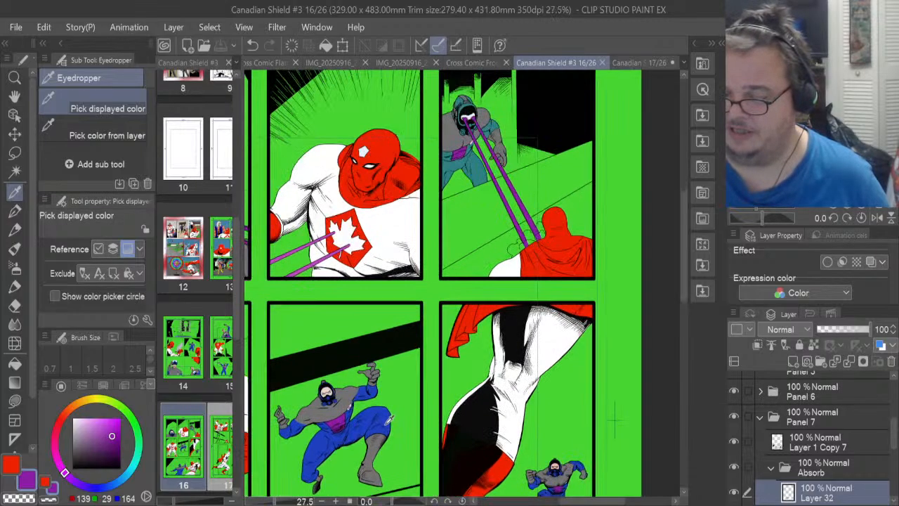
pyautogui.scroll(4, 296, 460)
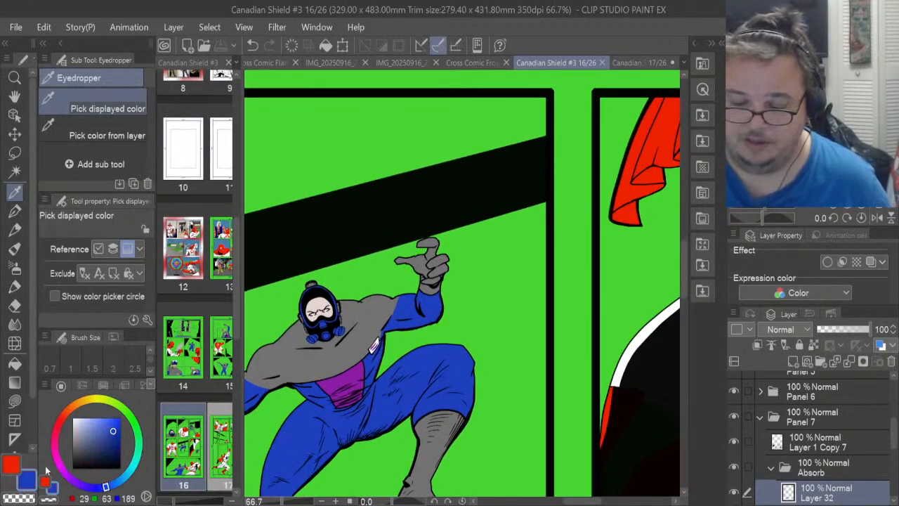
pyautogui.click(13, 467)
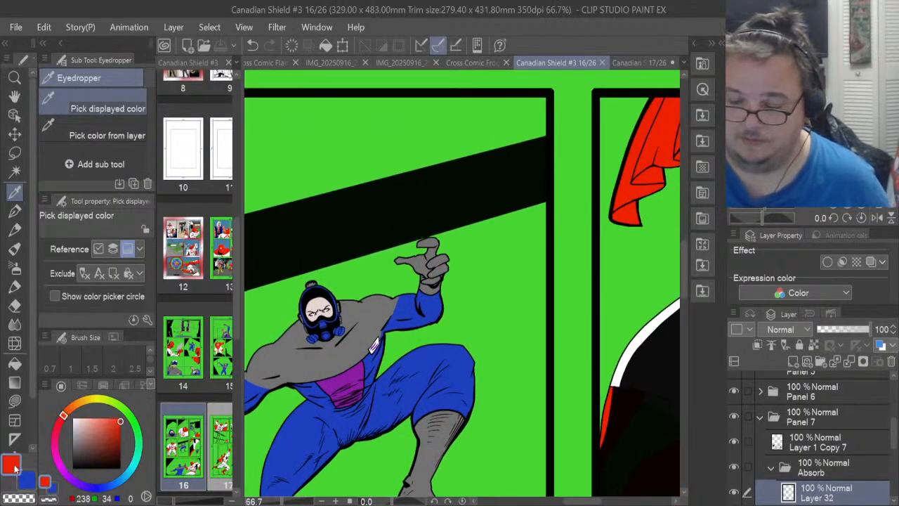
pyautogui.click(336, 354)
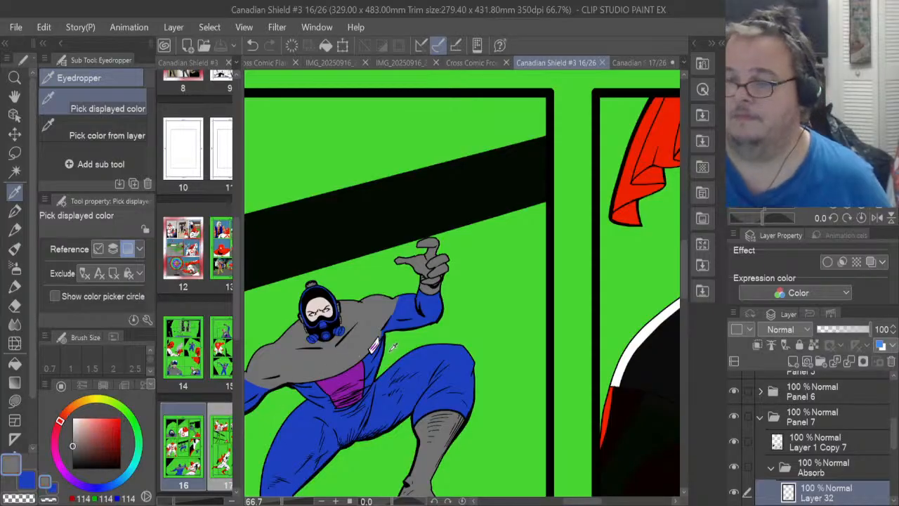
# On page 17, expand the Panel 2 folder and add a new raster layer inside its Absorb Copy folder
pyautogui.click(660, 63)
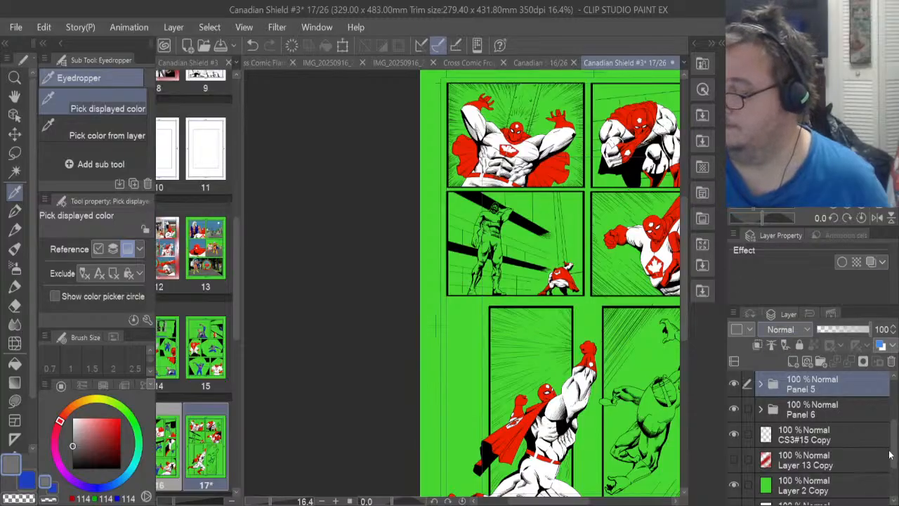
pyautogui.scroll(1, 894, 450)
pyautogui.scroll(3, 894, 450)
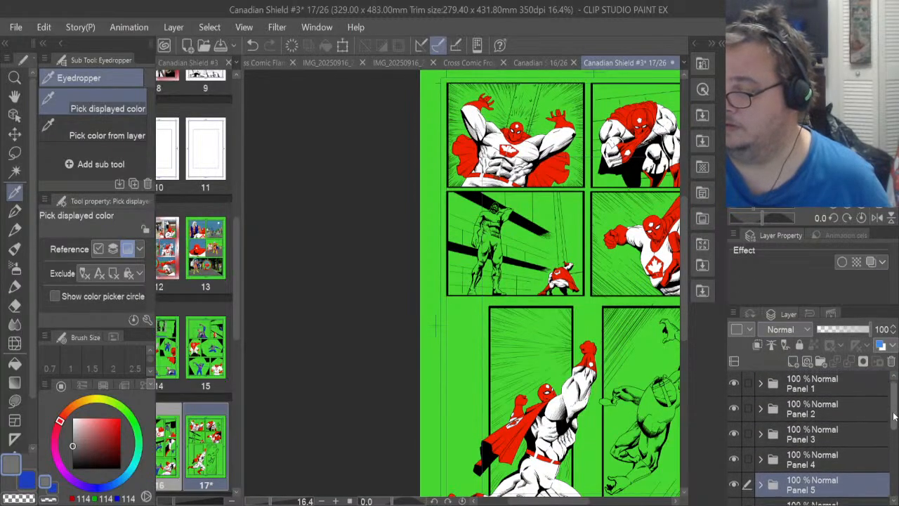
pyautogui.click(759, 409)
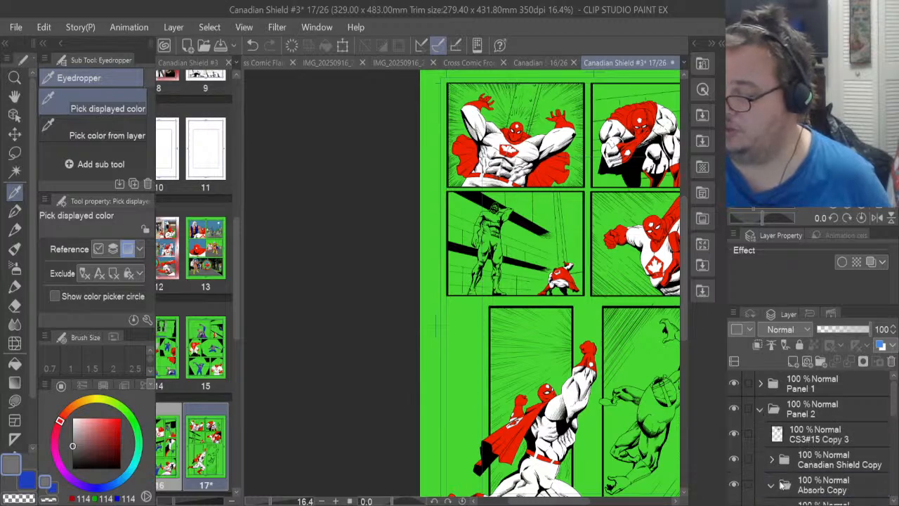
pyautogui.click(824, 485)
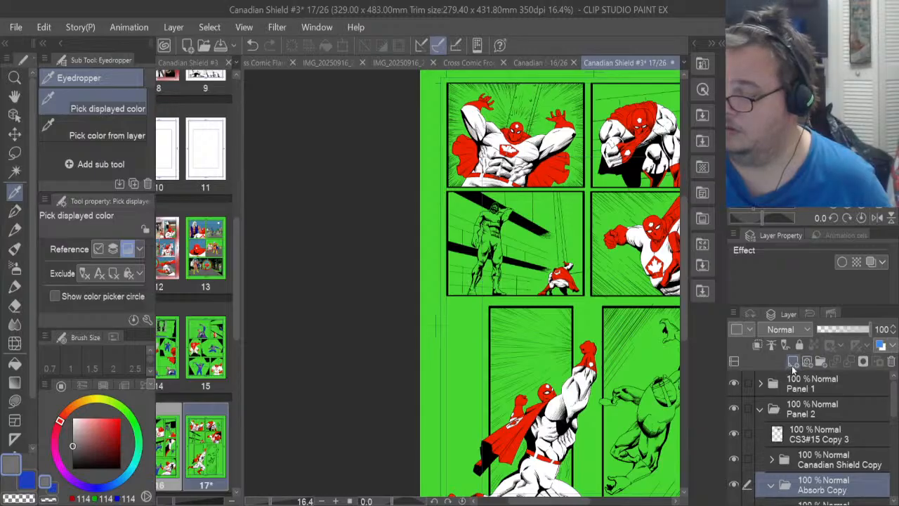
pyautogui.click(792, 365)
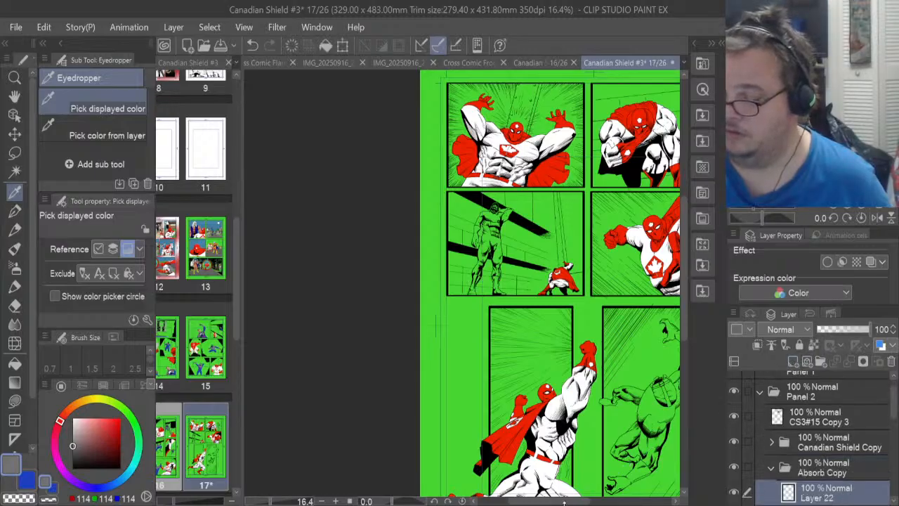
# Lasso-fill the masked figure's upper sleeves, torso sides and legs down to the boot tops with the sampled blue in Panel 2
pyautogui.moveTo(554, 500); pyautogui.dragTo(585, 501)
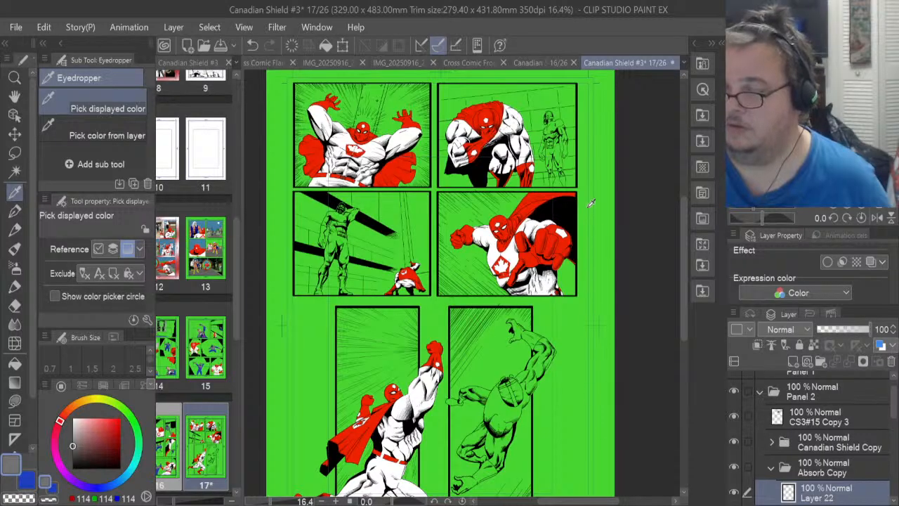
pyautogui.scroll(2, 570, 155)
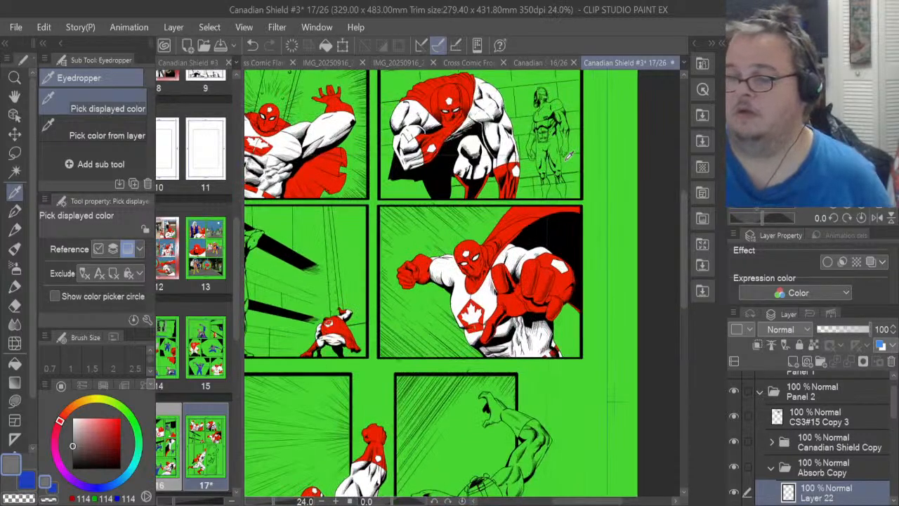
pyautogui.scroll(4, 569, 155)
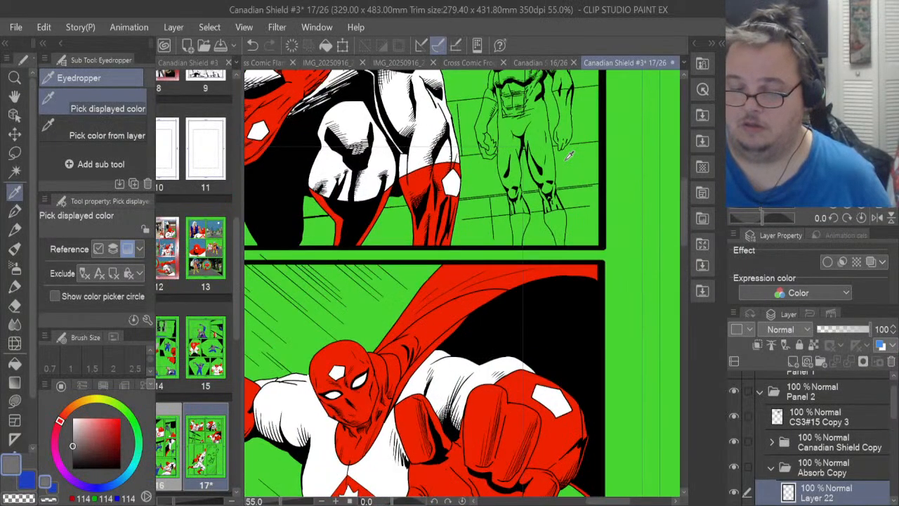
pyautogui.scroll(2, 569, 155)
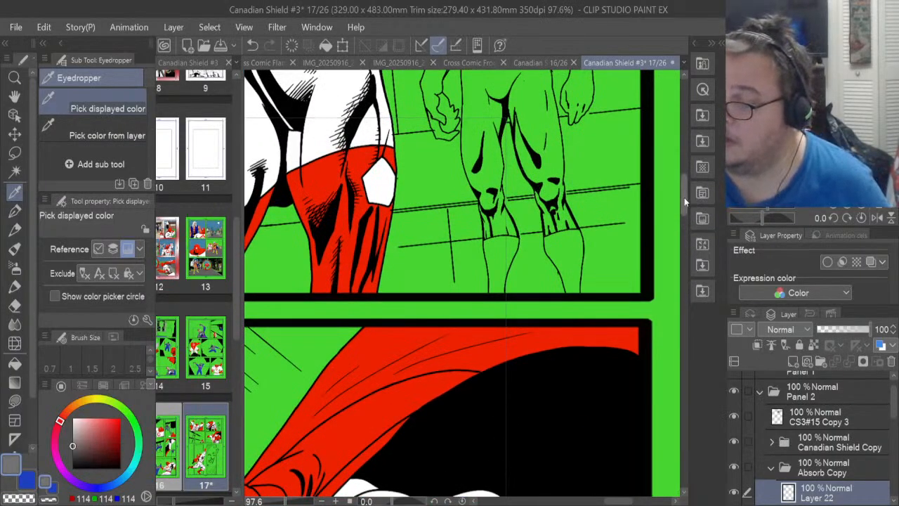
pyautogui.moveTo(684, 198); pyautogui.dragTo(688, 177)
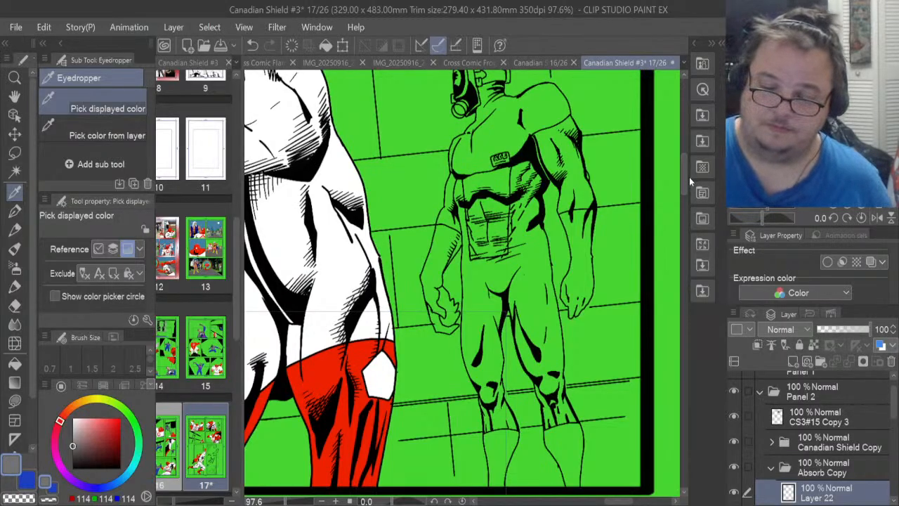
pyautogui.click(28, 481)
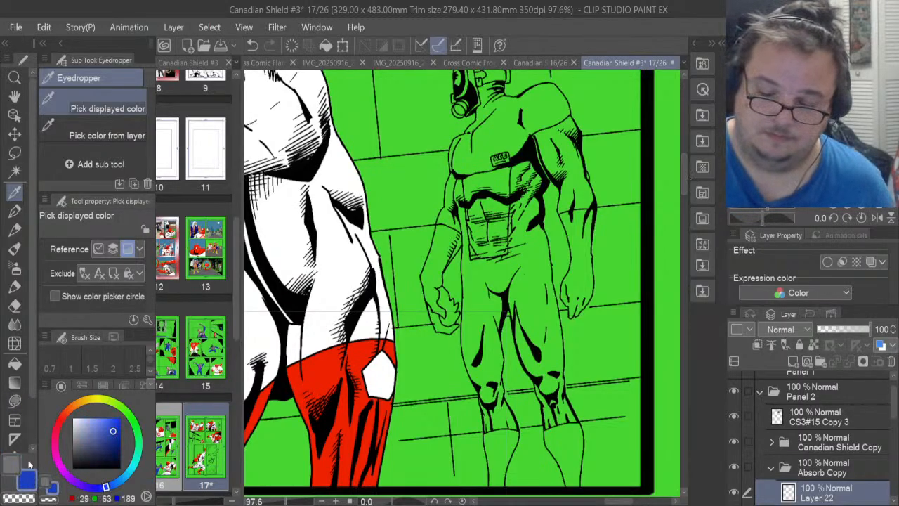
pyautogui.click(18, 401)
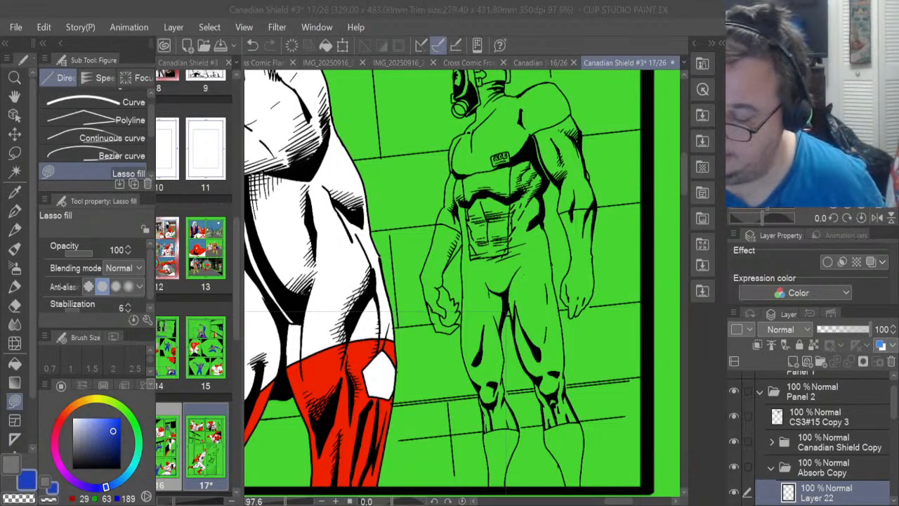
pyautogui.moveTo(488, 426)
pyautogui.mouseDown()
pyautogui.moveTo(524, 424)
pyautogui.moveTo(503, 350)
pyautogui.moveTo(519, 281)
pyautogui.moveTo(508, 251)
pyautogui.moveTo(474, 247)
pyautogui.moveTo(465, 174)
pyautogui.moveTo(445, 196)
pyautogui.moveTo(464, 233)
pyautogui.moveTo(470, 376)
pyautogui.mouseUp()
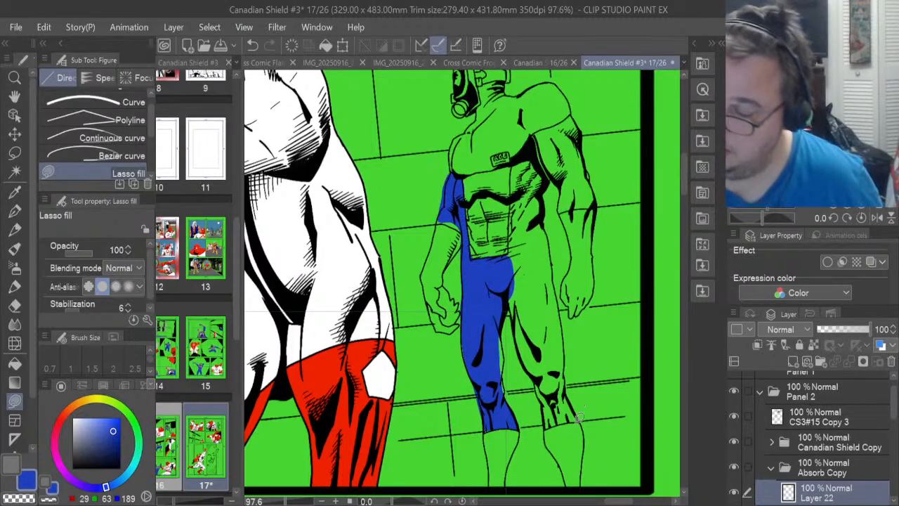
pyautogui.moveTo(547, 427)
pyautogui.mouseDown()
pyautogui.moveTo(583, 416)
pyautogui.moveTo(566, 354)
pyautogui.mouseUp()
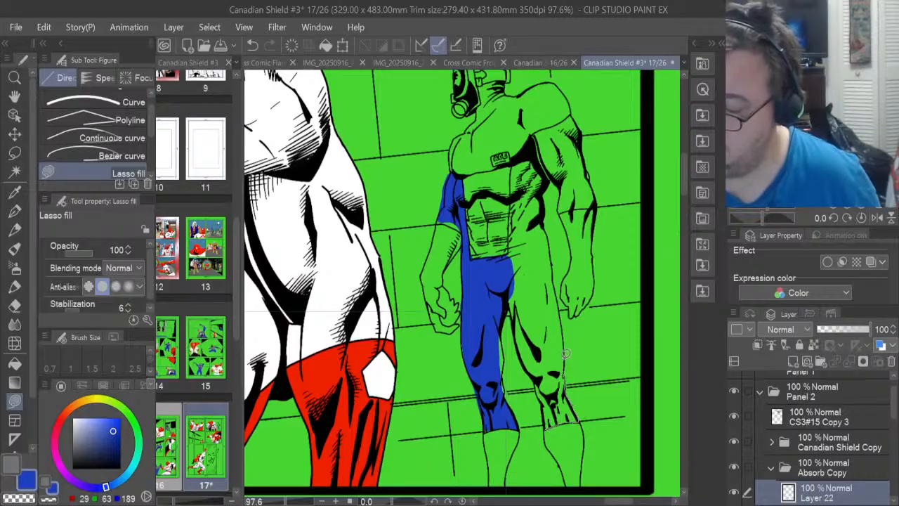
pyautogui.moveTo(558, 297)
pyautogui.mouseDown()
pyautogui.moveTo(545, 214)
pyautogui.moveTo(552, 178)
pyautogui.moveTo(558, 202)
pyautogui.moveTo(601, 201)
pyautogui.mouseUp()
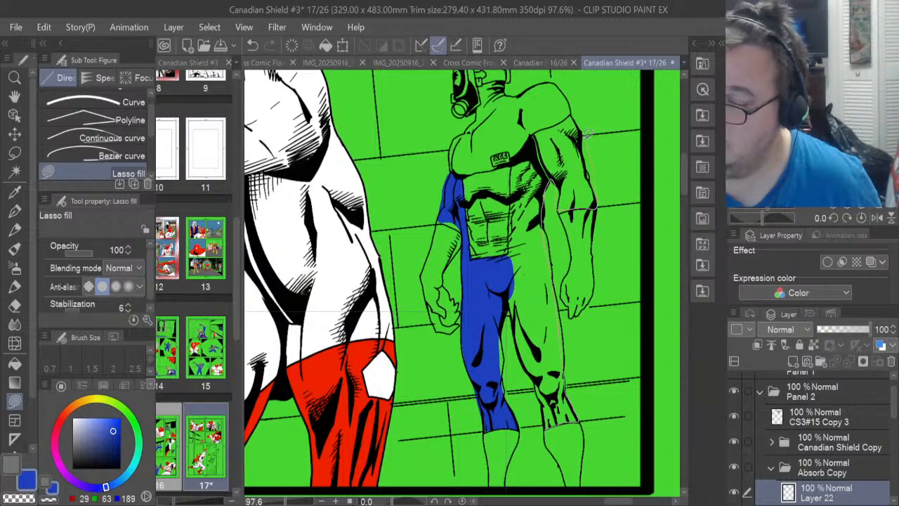
pyautogui.moveTo(587, 134)
pyautogui.mouseDown()
pyautogui.moveTo(558, 123)
pyautogui.moveTo(533, 134)
pyautogui.moveTo(518, 156)
pyautogui.moveTo(511, 295)
pyautogui.moveTo(542, 388)
pyautogui.moveTo(544, 432)
pyautogui.mouseUp()
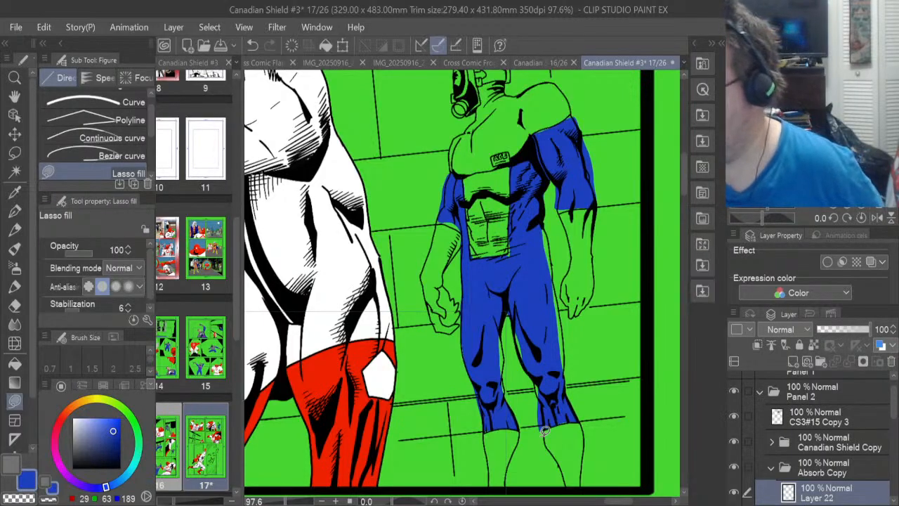
# Add a raster layer in Absorb Copy and lasso-fill the masked figure's boots, forearms and hands with the grey (114, 114, 114)
pyautogui.click(794, 361)
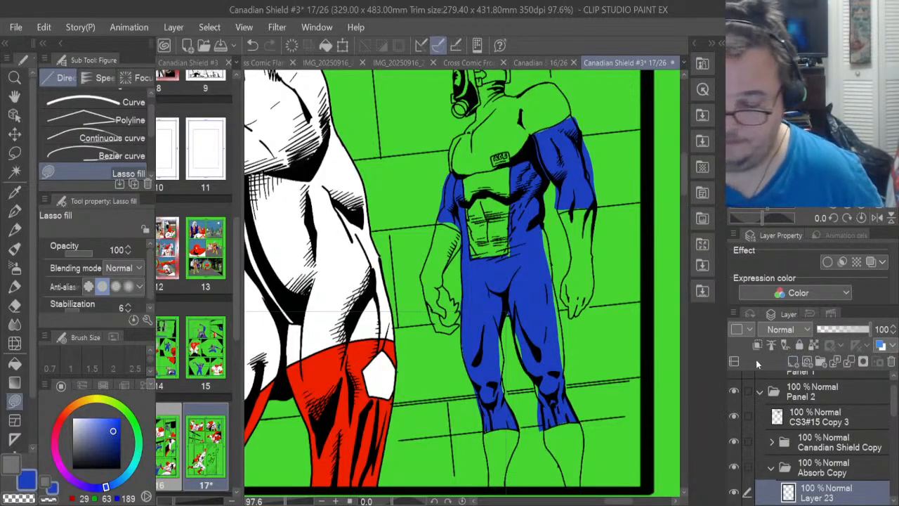
pyautogui.click(9, 464)
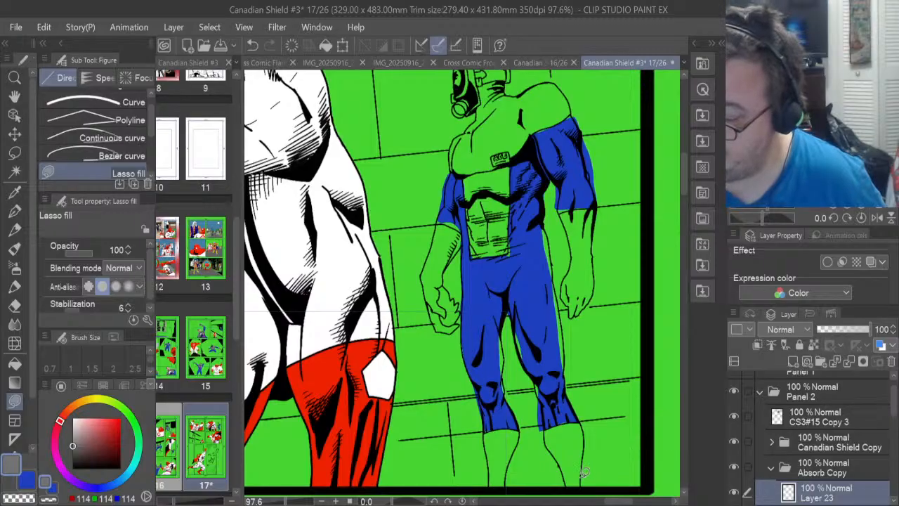
pyautogui.moveTo(571, 484)
pyautogui.mouseDown()
pyautogui.moveTo(589, 446)
pyautogui.moveTo(577, 419)
pyautogui.moveTo(546, 431)
pyautogui.moveTo(562, 455)
pyautogui.moveTo(565, 486)
pyautogui.mouseUp()
pyautogui.moveTo(518, 484)
pyautogui.mouseDown()
pyautogui.moveTo(524, 423)
pyautogui.moveTo(497, 423)
pyautogui.moveTo(494, 453)
pyautogui.mouseUp()
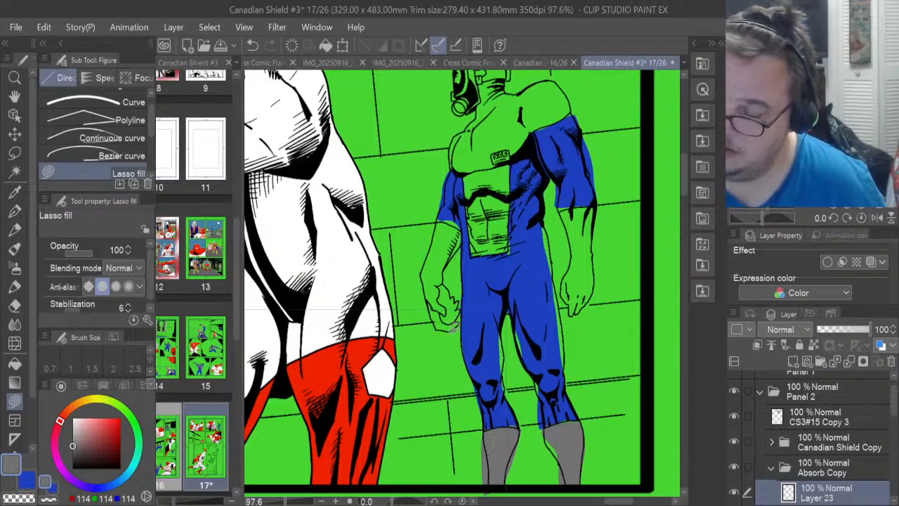
pyautogui.moveTo(453, 327)
pyautogui.mouseDown()
pyautogui.moveTo(466, 223)
pyautogui.moveTo(442, 219)
pyautogui.moveTo(427, 289)
pyautogui.moveTo(455, 324)
pyautogui.mouseUp()
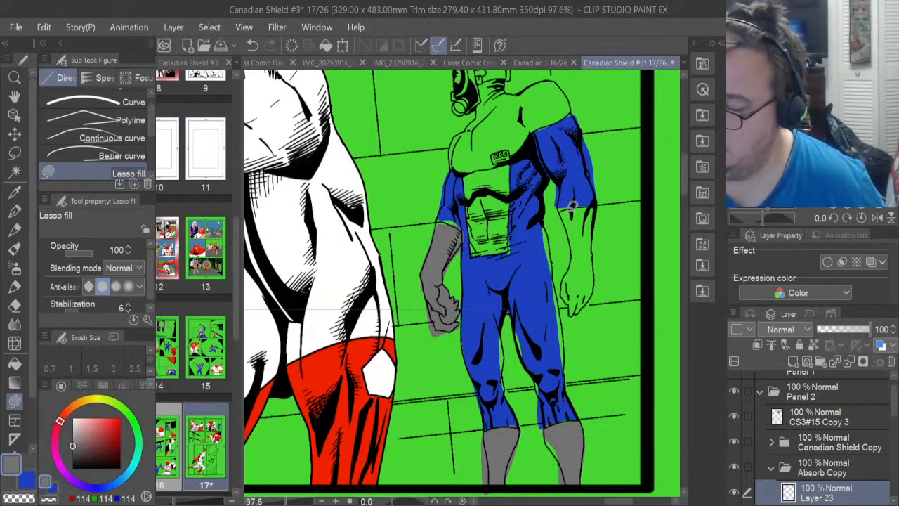
pyautogui.moveTo(573, 205)
pyautogui.mouseDown()
pyautogui.moveTo(598, 211)
pyautogui.moveTo(596, 264)
pyautogui.mouseUp()
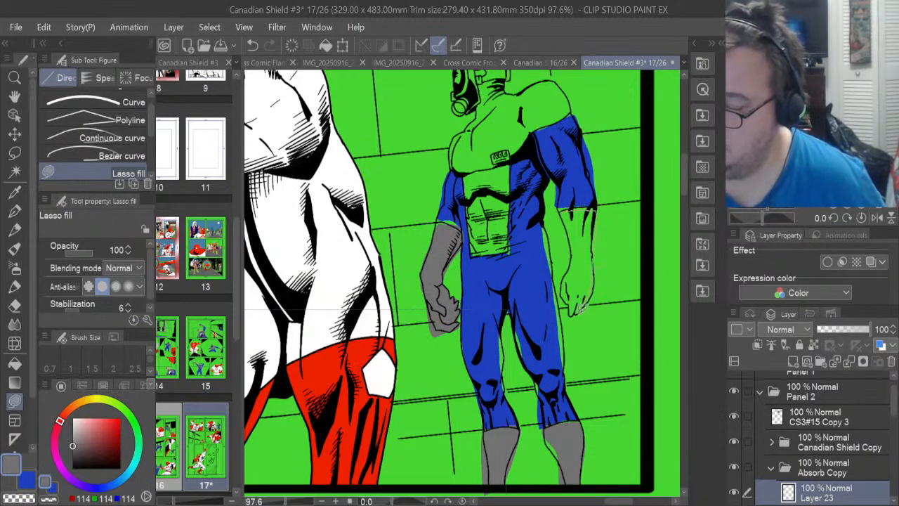
pyautogui.moveTo(578, 310)
pyautogui.mouseDown()
pyautogui.moveTo(576, 256)
pyautogui.moveTo(572, 208)
pyautogui.mouseUp()
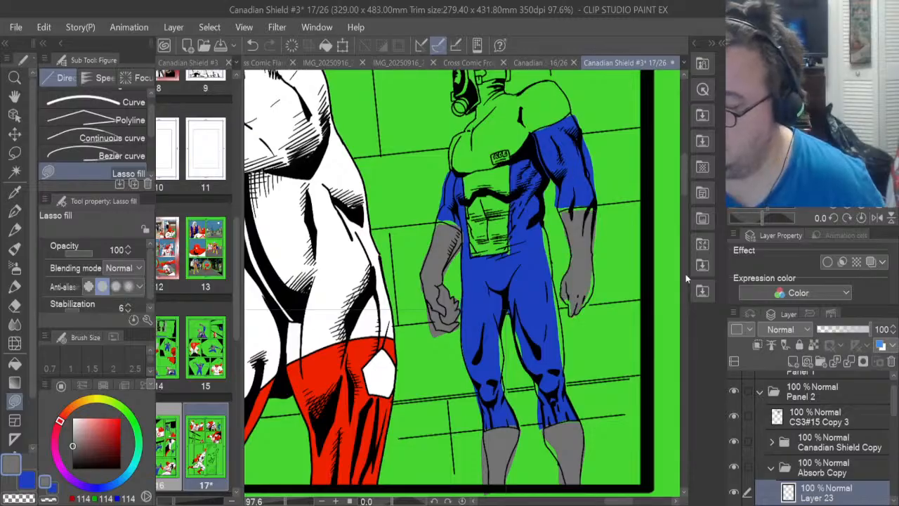
# Lasso-fill the Panel 2 villain's shoulders, chest and head straps with the same grey
pyautogui.scroll(3, 680, 176)
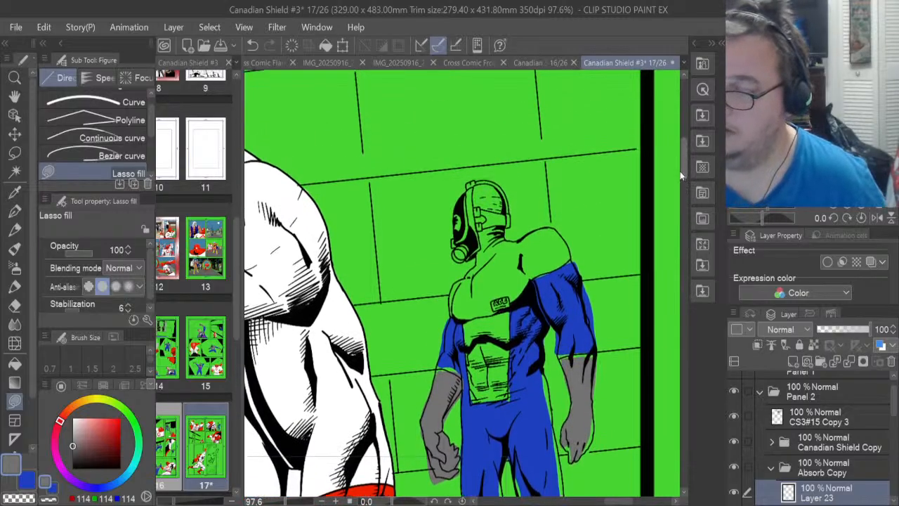
pyautogui.moveTo(518, 302)
pyautogui.mouseDown()
pyautogui.moveTo(534, 277)
pyautogui.moveTo(574, 253)
pyautogui.moveTo(570, 236)
pyautogui.moveTo(554, 222)
pyautogui.moveTo(485, 254)
pyautogui.mouseUp()
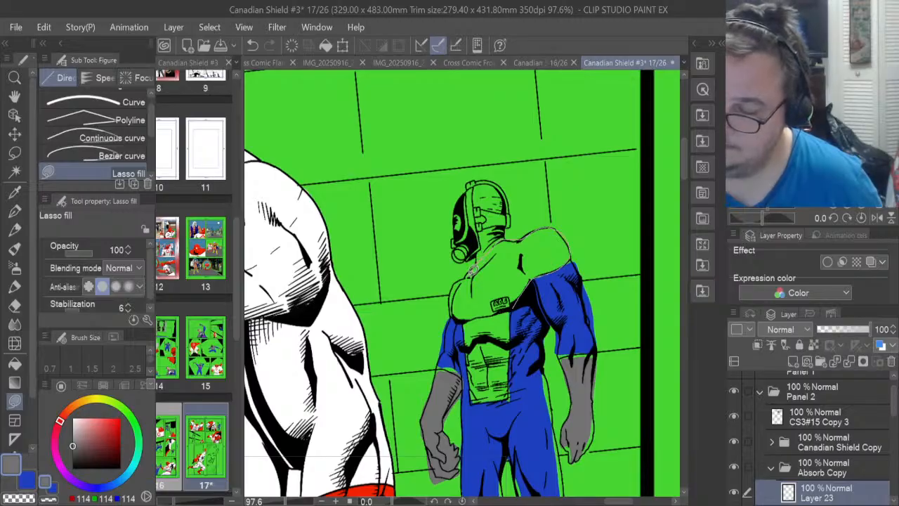
pyautogui.moveTo(457, 278); pyautogui.dragTo(480, 326)
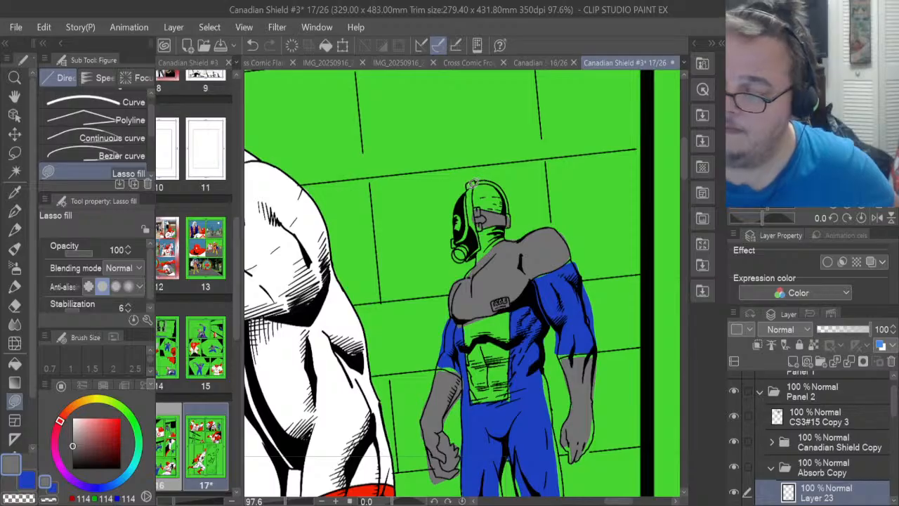
pyautogui.moveTo(511, 188)
pyautogui.mouseDown()
pyautogui.moveTo(511, 207)
pyautogui.moveTo(490, 181)
pyautogui.moveTo(475, 180)
pyautogui.mouseUp()
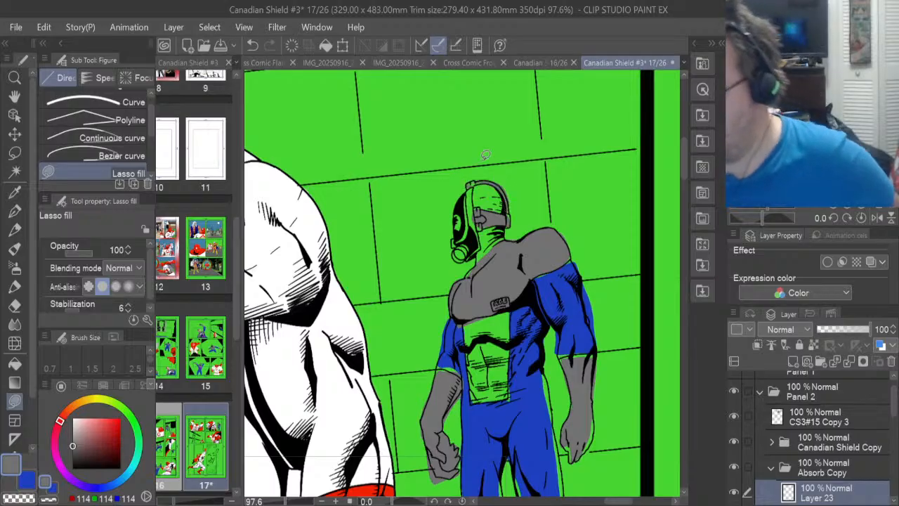
# Lasso-fill the villain's neck and hood with blue (29, 63, 189) on Layer 22, and his gas mask on a new layer
pyautogui.scroll(-3, 887, 405)
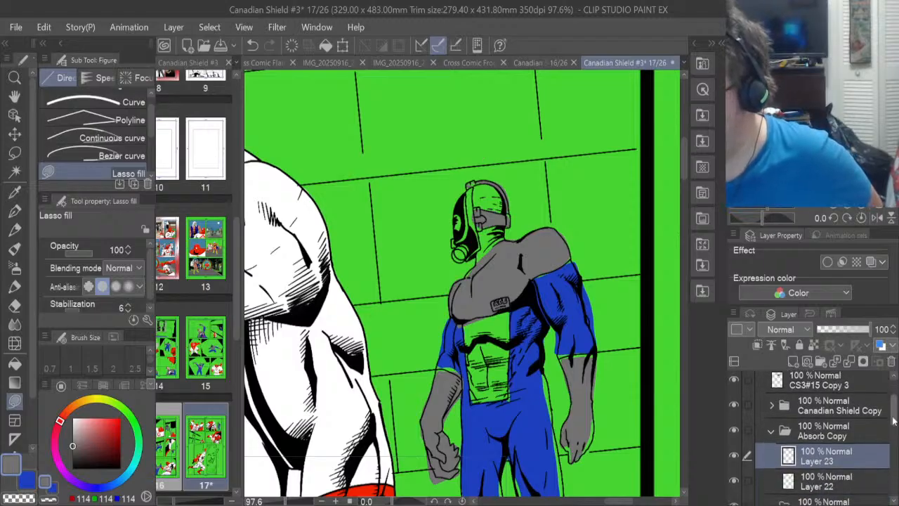
pyautogui.click(769, 476)
pyautogui.click(28, 481)
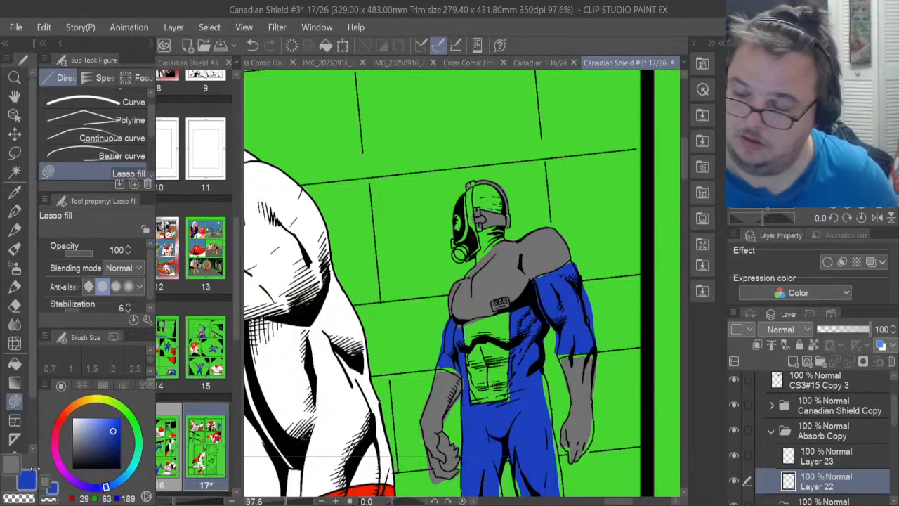
pyautogui.moveTo(480, 258)
pyautogui.mouseDown()
pyautogui.moveTo(507, 231)
pyautogui.moveTo(501, 221)
pyautogui.moveTo(484, 225)
pyautogui.moveTo(480, 259)
pyautogui.mouseUp()
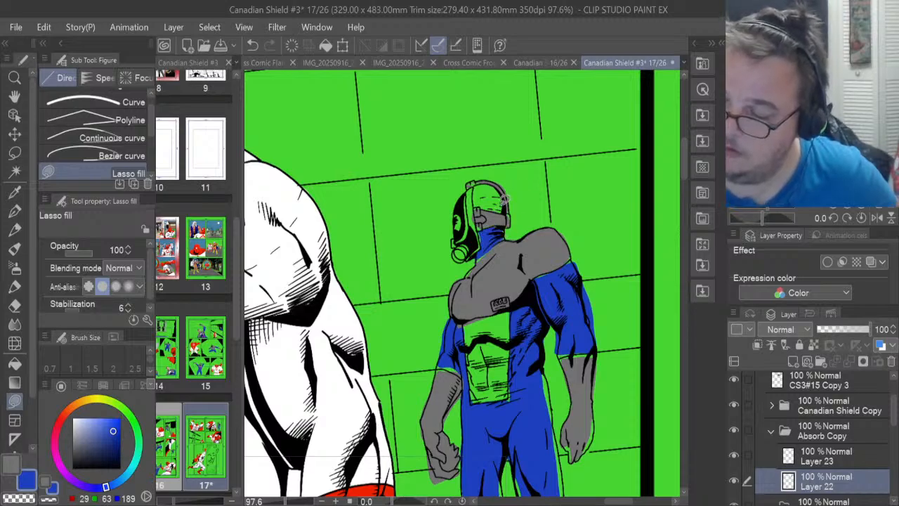
pyautogui.moveTo(497, 181)
pyautogui.mouseDown()
pyautogui.moveTo(471, 186)
pyautogui.moveTo(480, 211)
pyautogui.moveTo(500, 200)
pyautogui.mouseUp()
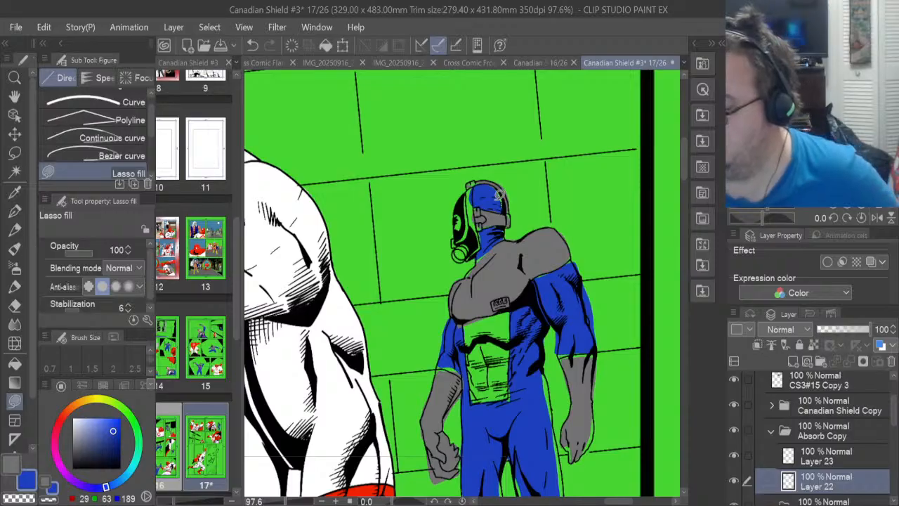
pyautogui.click(793, 360)
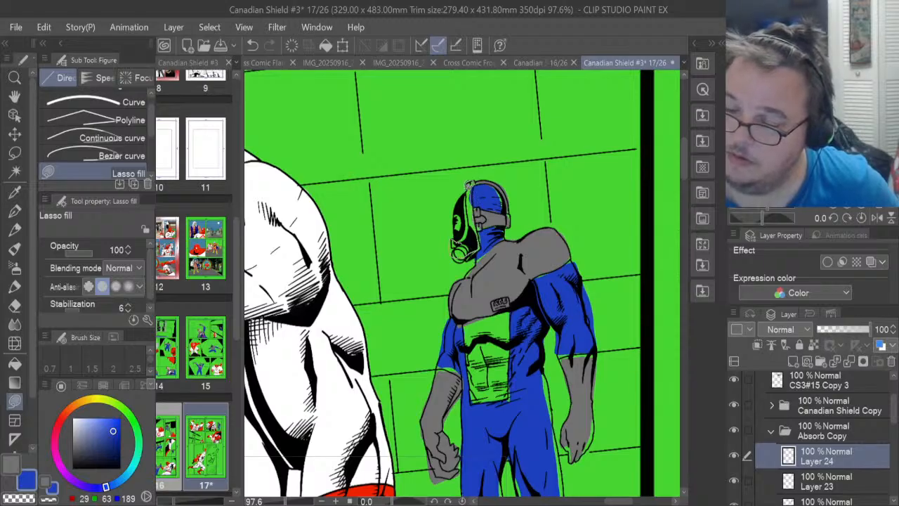
pyautogui.moveTo(465, 188)
pyautogui.mouseDown()
pyautogui.moveTo(467, 223)
pyautogui.moveTo(454, 238)
pyautogui.mouseUp()
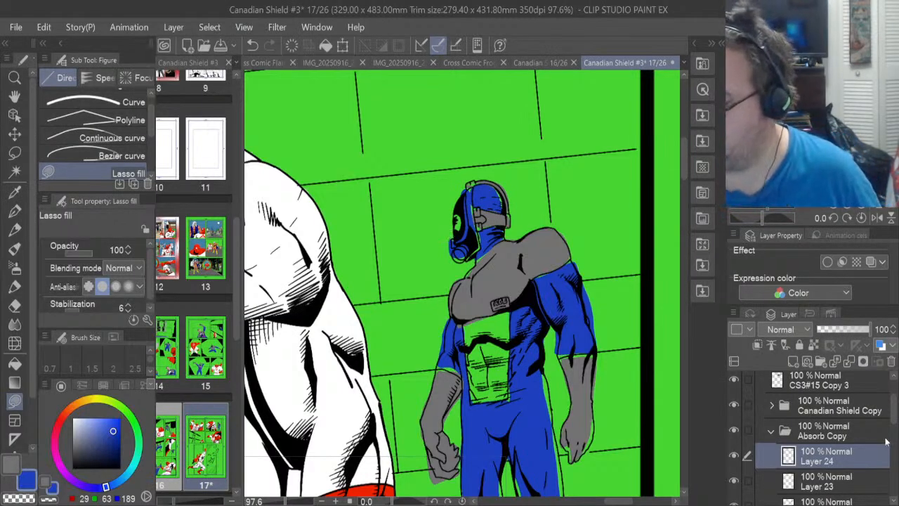
# Collapse the Panel 2 folder, expand Panel 3 and add a new raster layer inside its Absorb Copy 2 folder
pyautogui.scroll(2, 895, 415)
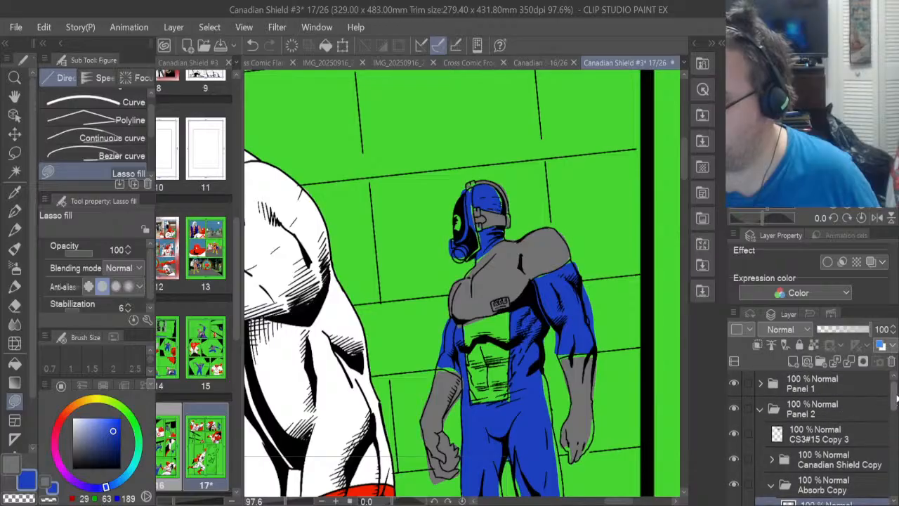
pyautogui.click(759, 409)
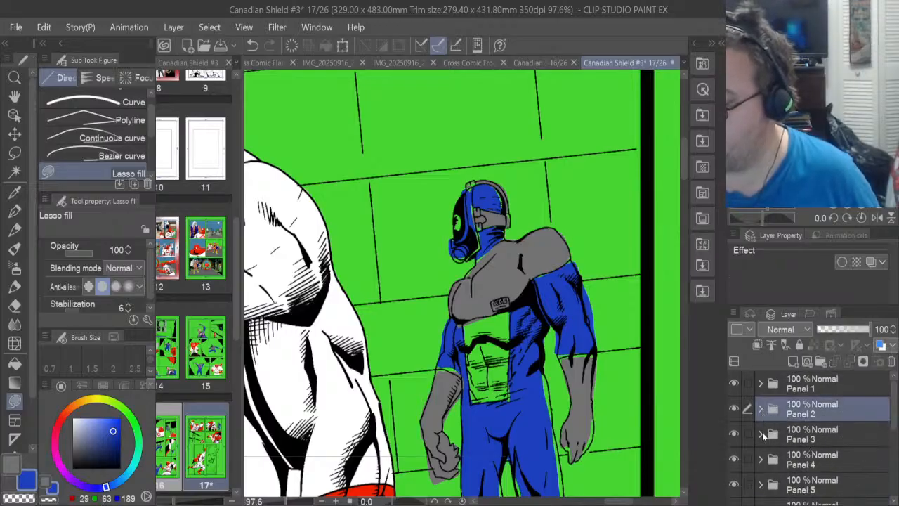
pyautogui.click(760, 434)
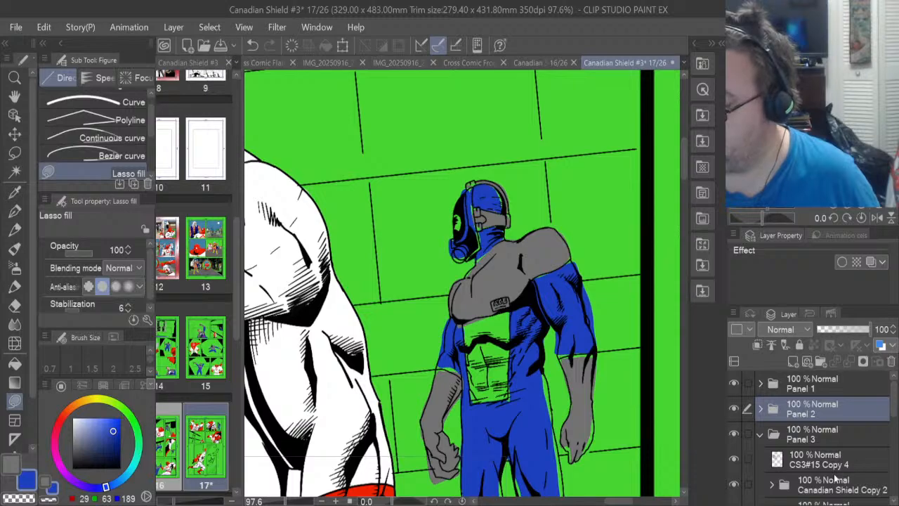
pyautogui.scroll(-3, 834, 478)
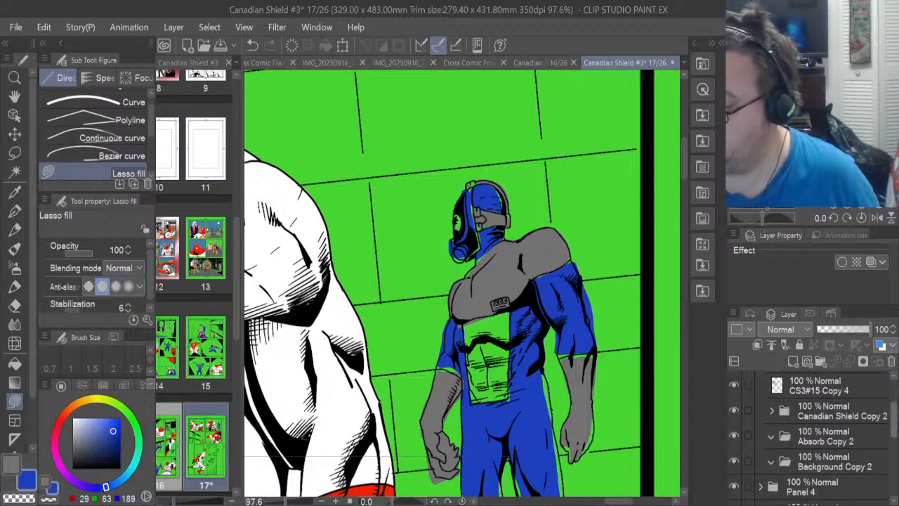
pyautogui.click(829, 422)
pyautogui.click(792, 361)
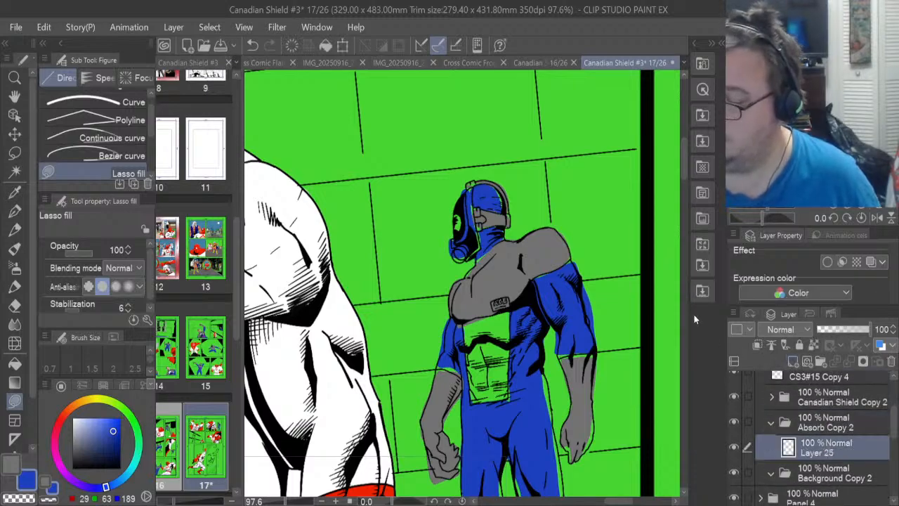
# Lasso-fill the Panel 3 villain's torso sides, legs down to the boot tops, upper sleeve and raised arm with the blue
pyautogui.moveTo(679, 168); pyautogui.dragTo(687, 180)
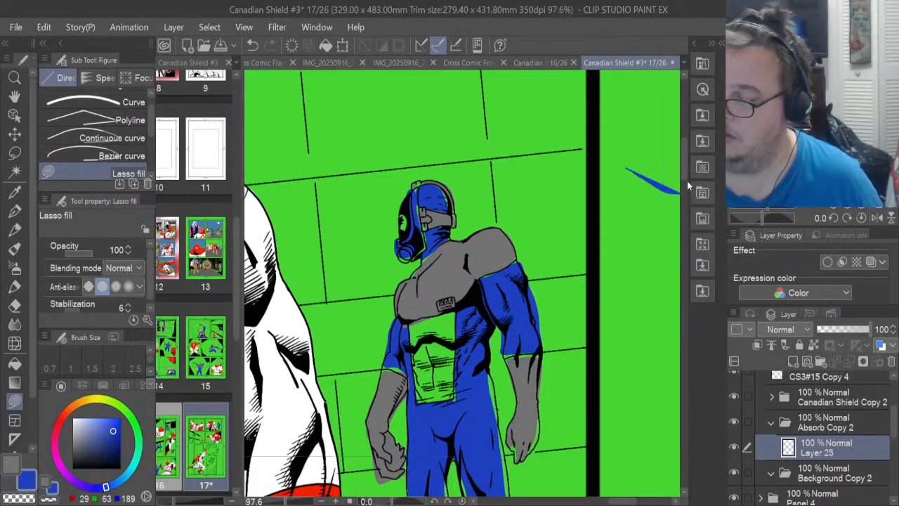
pyautogui.hotkey('ctrl', 'z')
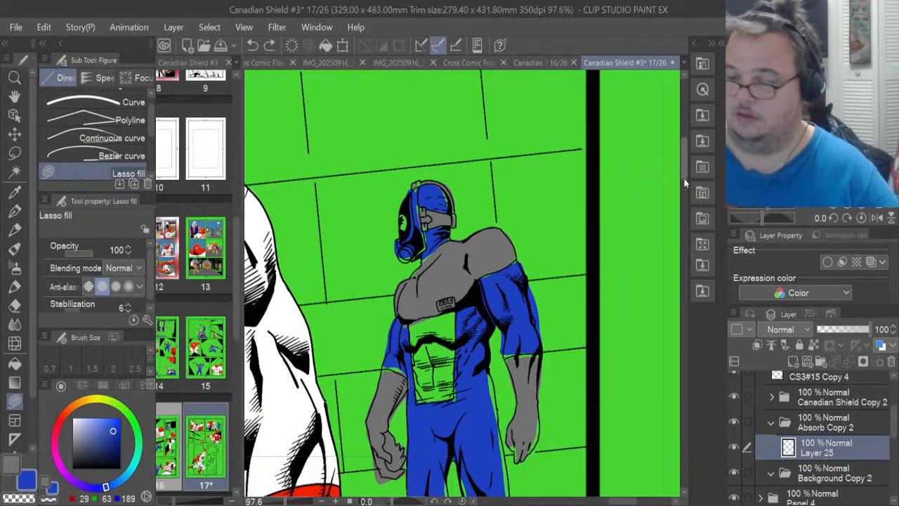
pyautogui.moveTo(684, 173); pyautogui.dragTo(683, 235)
pyautogui.moveTo(622, 501); pyautogui.dragTo(532, 500)
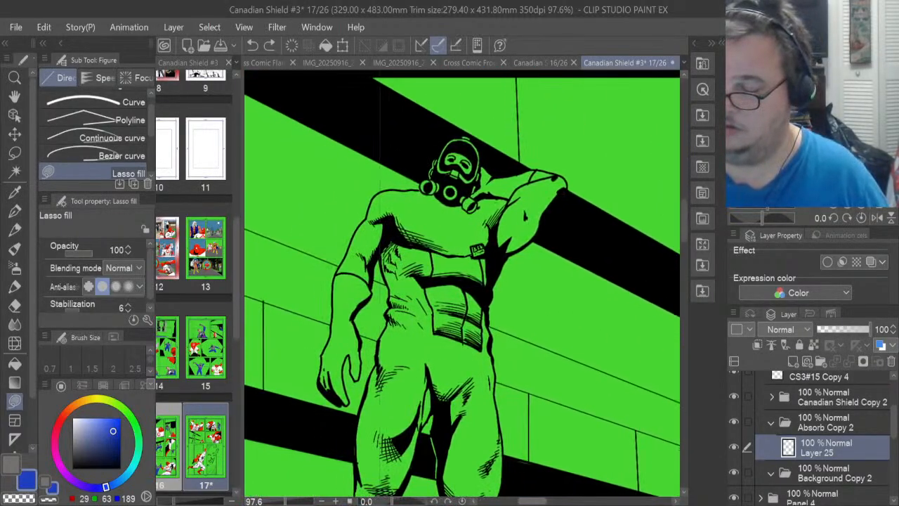
pyautogui.moveTo(683, 232); pyautogui.dragTo(682, 242)
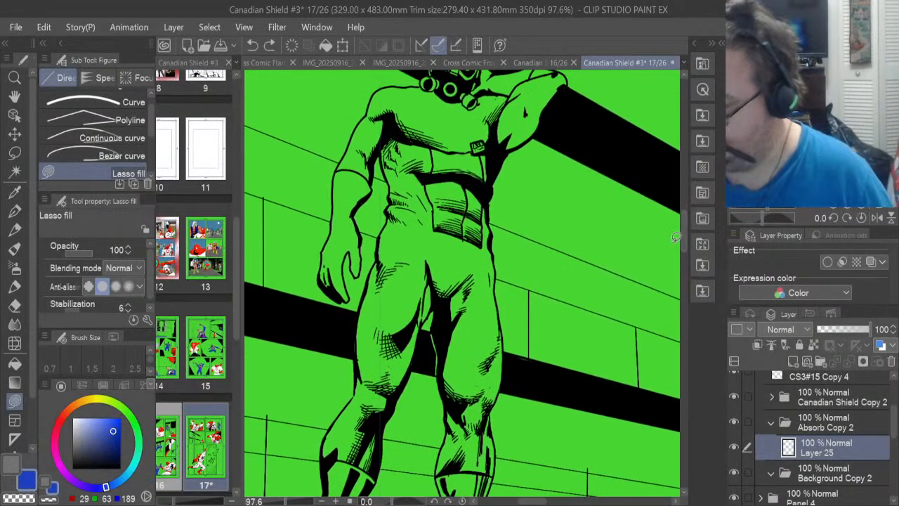
pyautogui.scroll(-2, 659, 240)
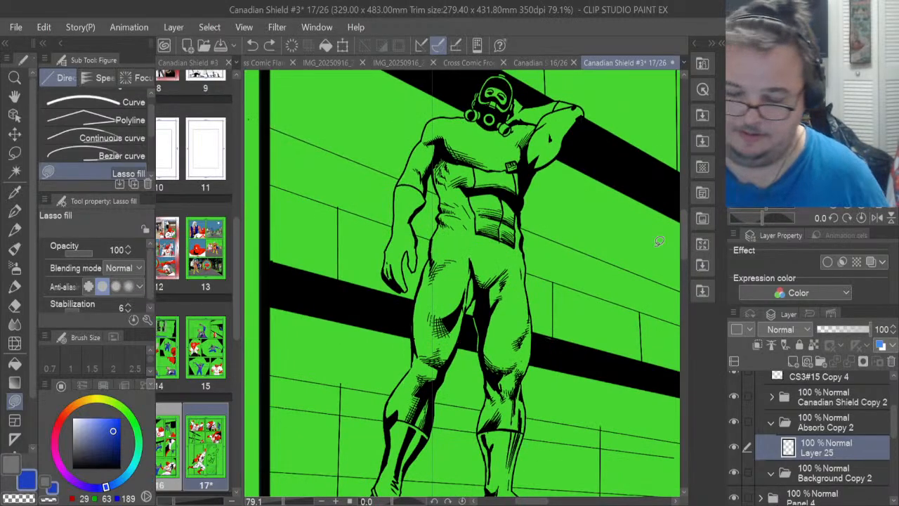
pyautogui.moveTo(410, 417)
pyautogui.mouseDown()
pyautogui.moveTo(429, 429)
pyautogui.moveTo(476, 289)
pyautogui.moveTo(490, 306)
pyautogui.moveTo(484, 428)
pyautogui.moveTo(523, 431)
pyautogui.moveTo(534, 318)
pyautogui.moveTo(521, 163)
pyautogui.moveTo(518, 238)
pyautogui.moveTo(487, 234)
pyautogui.moveTo(474, 199)
pyautogui.moveTo(478, 172)
pyautogui.moveTo(455, 159)
pyautogui.moveTo(436, 186)
pyautogui.moveTo(435, 228)
pyautogui.moveTo(387, 411)
pyautogui.mouseUp()
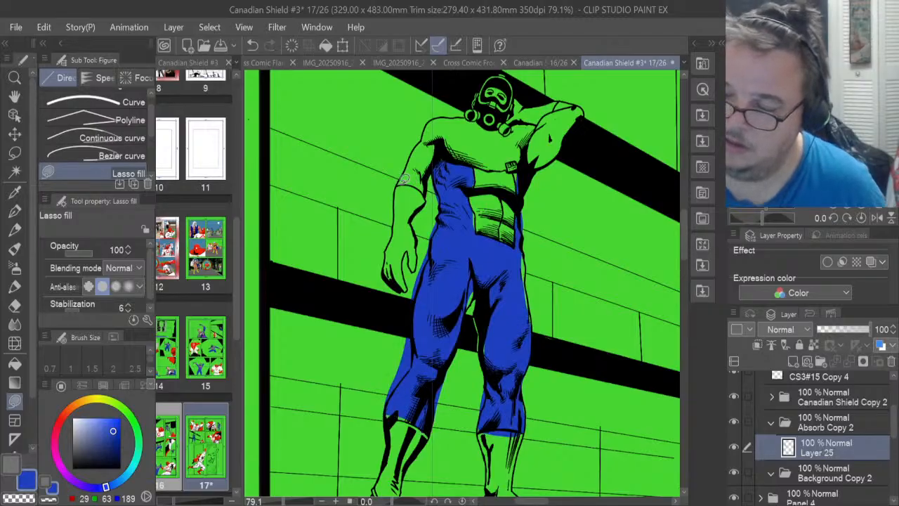
pyautogui.moveTo(399, 185)
pyautogui.mouseDown()
pyautogui.moveTo(432, 185)
pyautogui.moveTo(440, 139)
pyautogui.moveTo(414, 149)
pyautogui.moveTo(401, 184)
pyautogui.mouseUp()
pyautogui.moveTo(538, 125)
pyautogui.mouseDown()
pyautogui.moveTo(528, 144)
pyautogui.moveTo(550, 156)
pyautogui.moveTo(592, 102)
pyautogui.moveTo(559, 98)
pyautogui.moveTo(537, 127)
pyautogui.mouseUp()
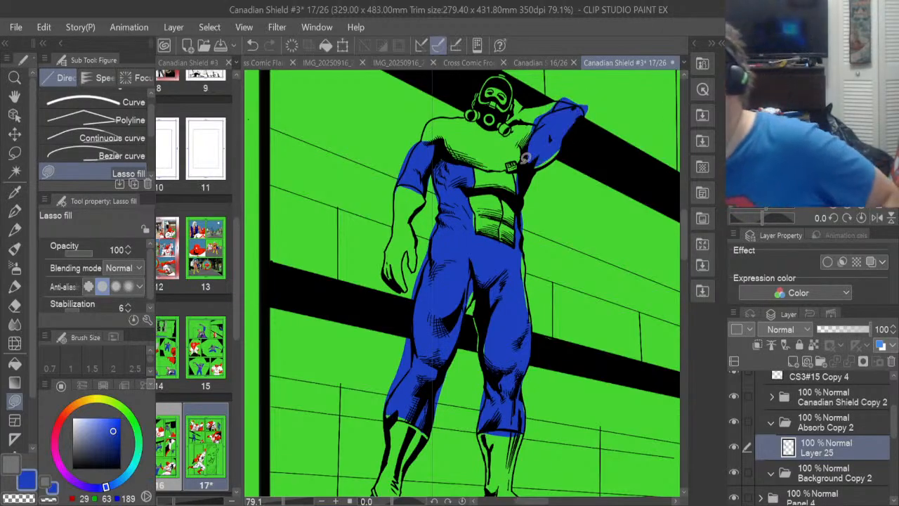
# Add another raster layer in Absorb Copy 2 and lasso-fill both of the villain's boots with the grey (114, 114, 114)
pyautogui.click(793, 360)
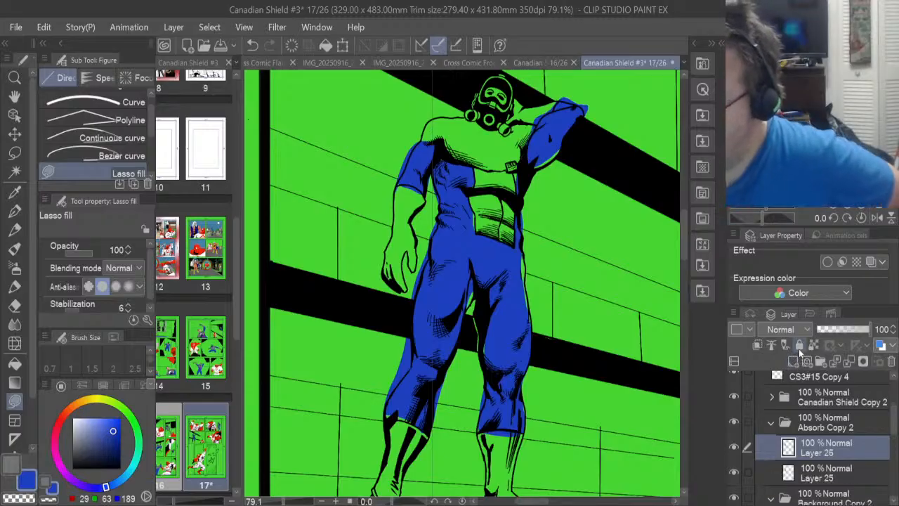
pyautogui.click(7, 464)
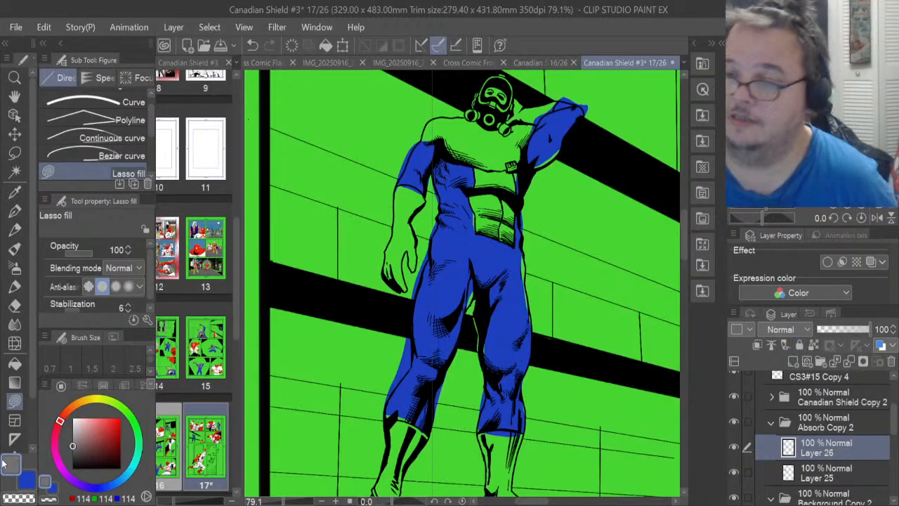
pyautogui.moveTo(683, 242); pyautogui.dragTo(685, 255)
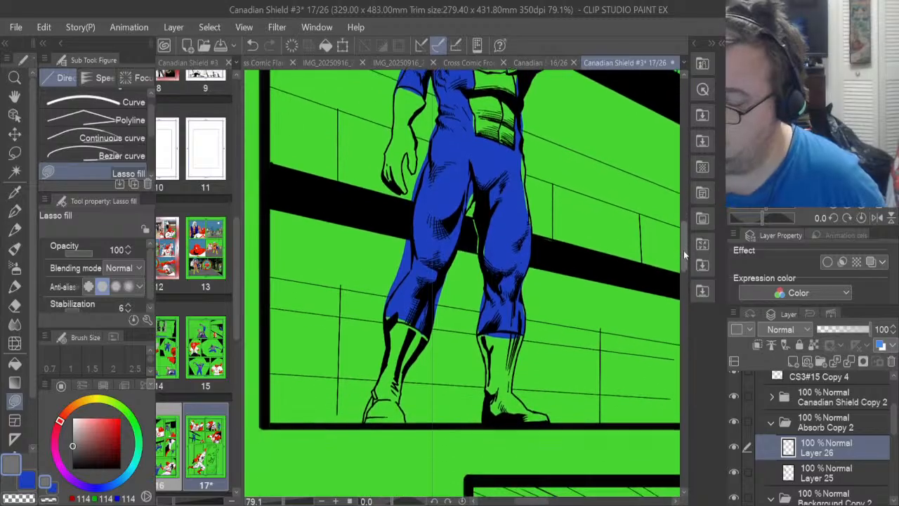
pyautogui.moveTo(478, 331)
pyautogui.mouseDown()
pyautogui.moveTo(520, 326)
pyautogui.moveTo(516, 373)
pyautogui.moveTo(525, 396)
pyautogui.moveTo(547, 403)
pyautogui.moveTo(550, 416)
pyautogui.moveTo(502, 416)
pyautogui.moveTo(485, 405)
pyautogui.moveTo(490, 364)
pyautogui.moveTo(478, 325)
pyautogui.mouseUp()
pyautogui.moveTo(371, 416)
pyautogui.mouseDown()
pyautogui.moveTo(410, 417)
pyautogui.moveTo(403, 387)
pyautogui.moveTo(433, 331)
pyautogui.moveTo(404, 308)
pyautogui.moveTo(387, 314)
pyautogui.moveTo(389, 348)
pyautogui.moveTo(370, 417)
pyautogui.mouseUp()
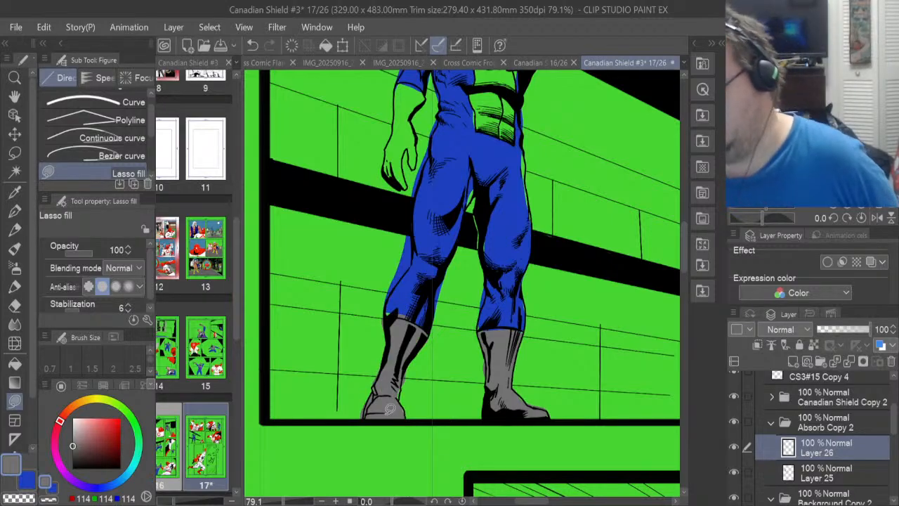
# Lasso-fill the lowered forearm and hand, the chest and the shoulders of the Panel 3 villain with the grey
pyautogui.scroll(5, 405, 315)
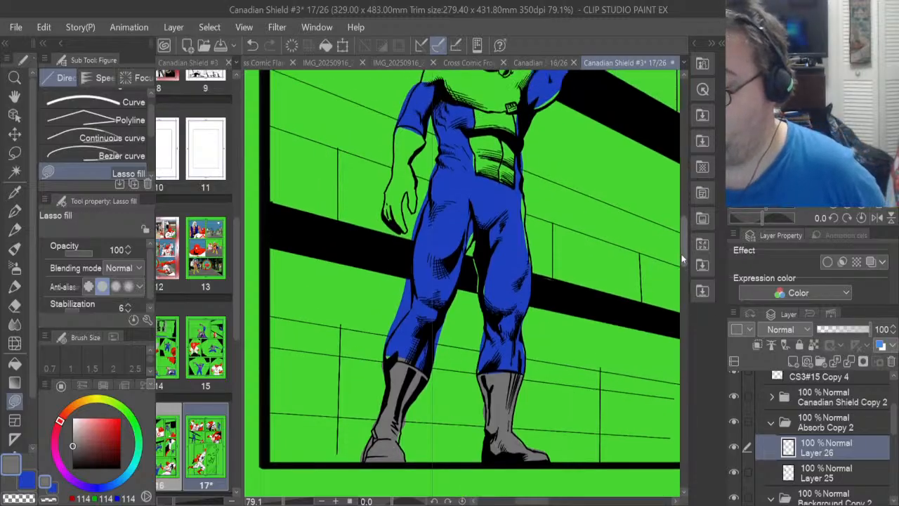
pyautogui.moveTo(387, 310)
pyautogui.mouseDown()
pyautogui.moveTo(409, 339)
pyautogui.moveTo(410, 297)
pyautogui.moveTo(415, 320)
pyautogui.moveTo(419, 313)
pyautogui.moveTo(415, 271)
pyautogui.moveTo(429, 249)
pyautogui.moveTo(417, 234)
pyautogui.moveTo(395, 241)
pyautogui.moveTo(387, 311)
pyautogui.mouseUp()
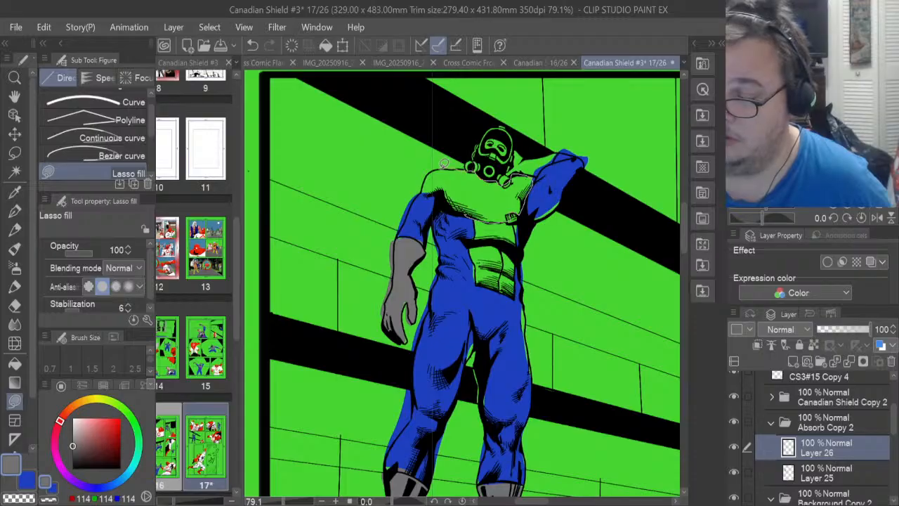
pyautogui.moveTo(444, 163)
pyautogui.mouseDown()
pyautogui.moveTo(425, 187)
pyautogui.moveTo(471, 208)
pyautogui.mouseUp()
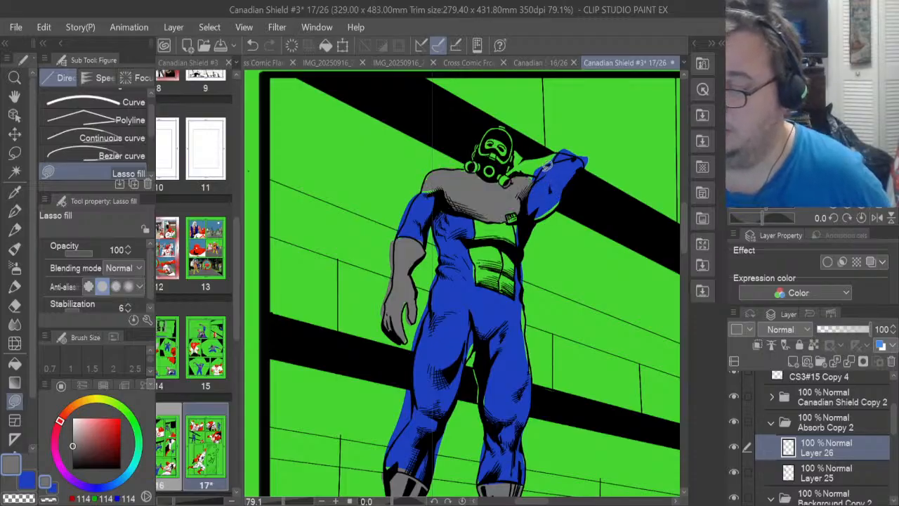
# Lasso-fill the Panel 3 villain's raised forearm with the grey, and fill his hood and gas mask with the blue (29, 63, 189) on a new layer
pyautogui.moveTo(560, 150)
pyautogui.mouseDown()
pyautogui.moveTo(518, 150)
pyautogui.moveTo(512, 174)
pyautogui.mouseUp()
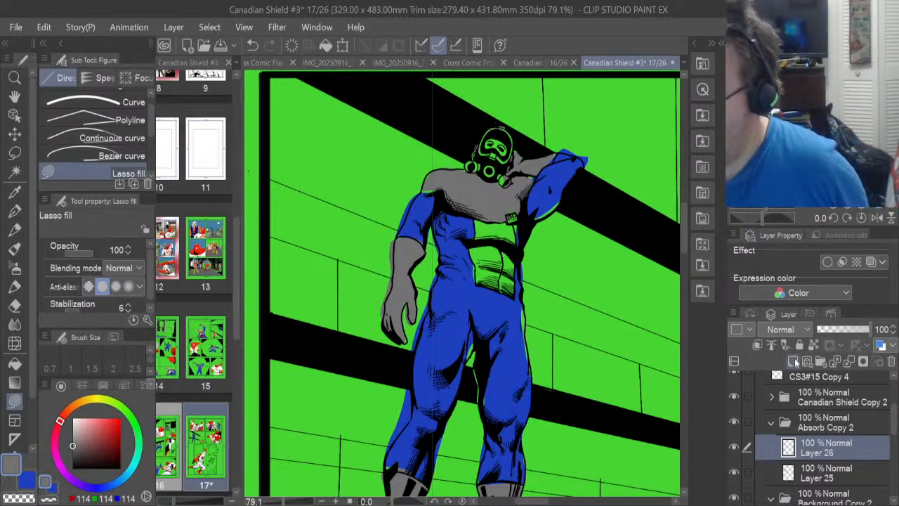
pyautogui.click(793, 361)
pyautogui.press('x')
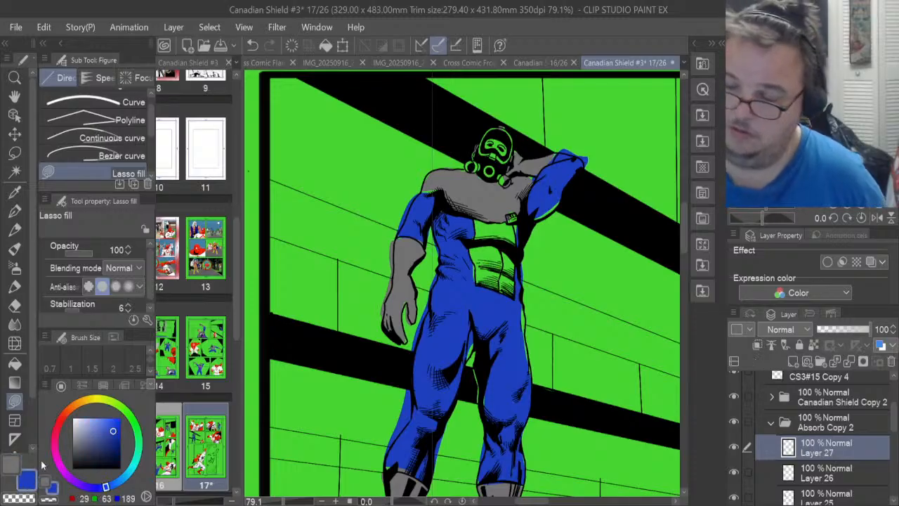
pyautogui.moveTo(474, 148)
pyautogui.mouseDown()
pyautogui.moveTo(479, 176)
pyautogui.moveTo(510, 184)
pyautogui.moveTo(512, 153)
pyautogui.moveTo(483, 142)
pyautogui.moveTo(477, 156)
pyautogui.moveTo(493, 128)
pyautogui.moveTo(512, 148)
pyautogui.moveTo(517, 136)
pyautogui.moveTo(502, 121)
pyautogui.moveTo(485, 151)
pyautogui.mouseUp()
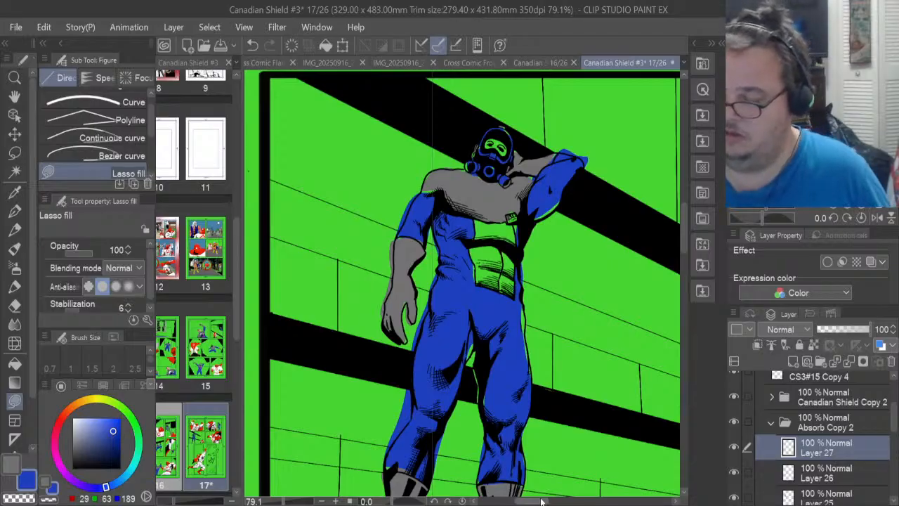
# Collapse the Panel 3 layer folder
pyautogui.moveTo(539, 501)
pyautogui.mouseDown()
pyautogui.moveTo(557, 502)
pyautogui.moveTo(541, 502)
pyautogui.mouseUp()
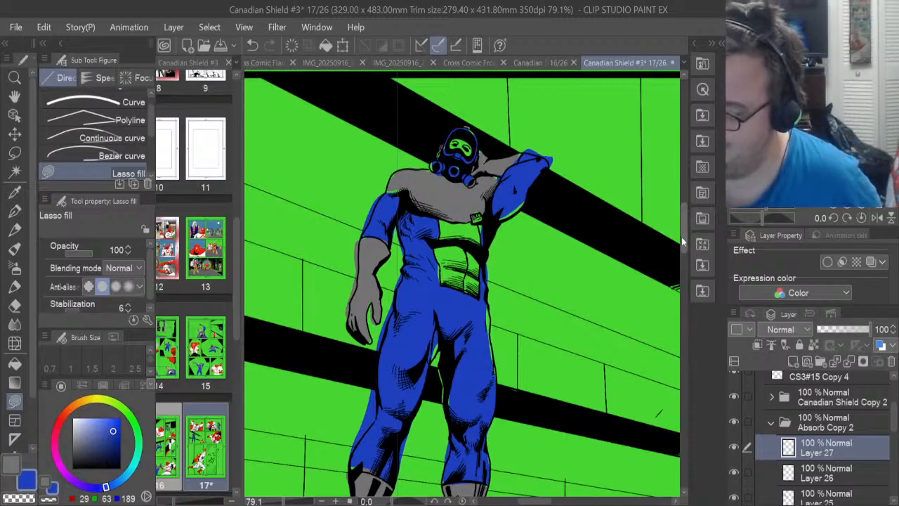
pyautogui.scroll(-4, 684, 253)
pyautogui.moveTo(686, 250)
pyautogui.mouseDown()
pyautogui.moveTo(686, 226)
pyautogui.moveTo(694, 243)
pyautogui.mouseUp()
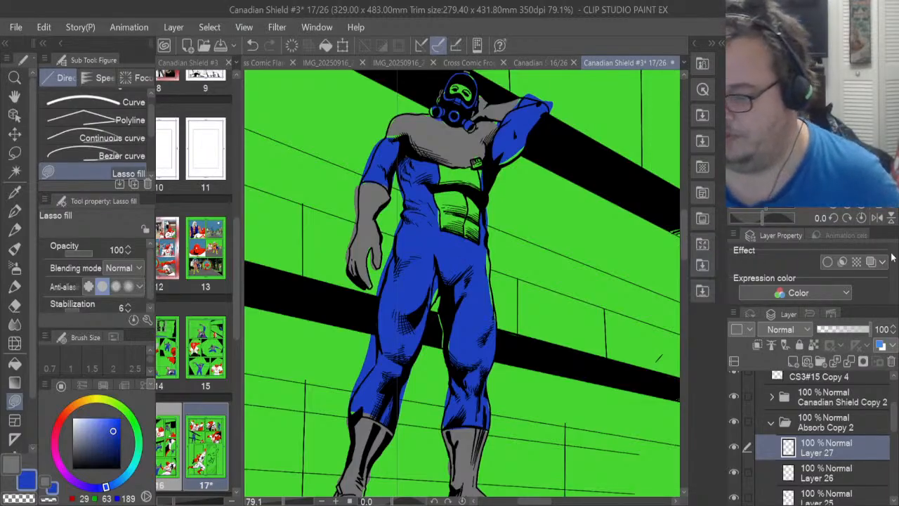
pyautogui.scroll(-5, 566, 316)
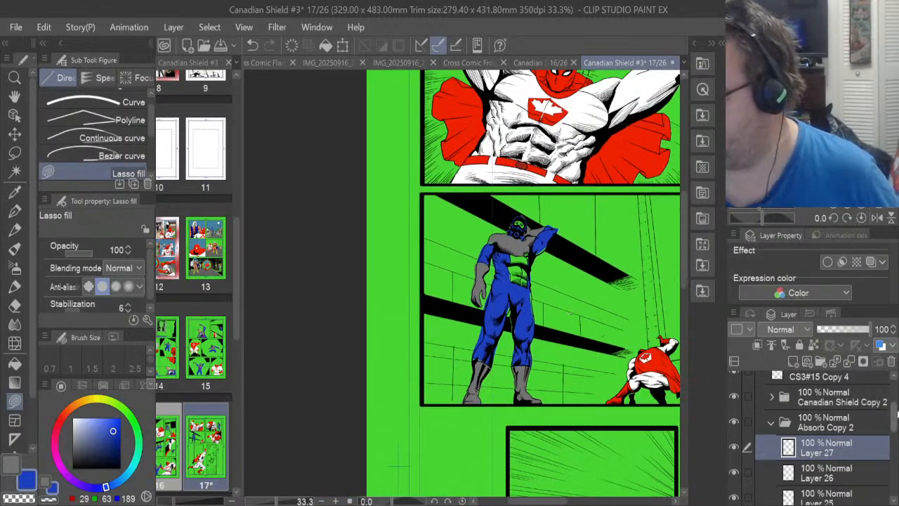
pyautogui.scroll(2, 892, 407)
pyautogui.scroll(1, 892, 400)
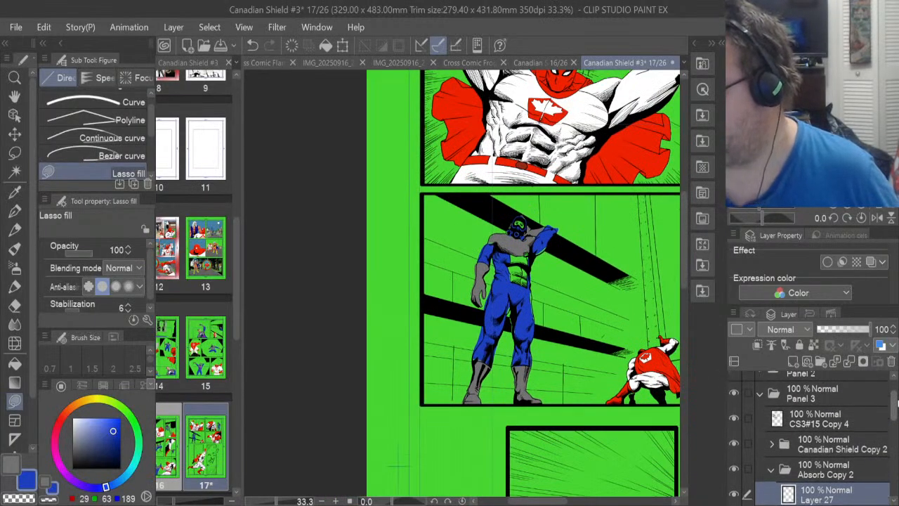
pyautogui.click(758, 394)
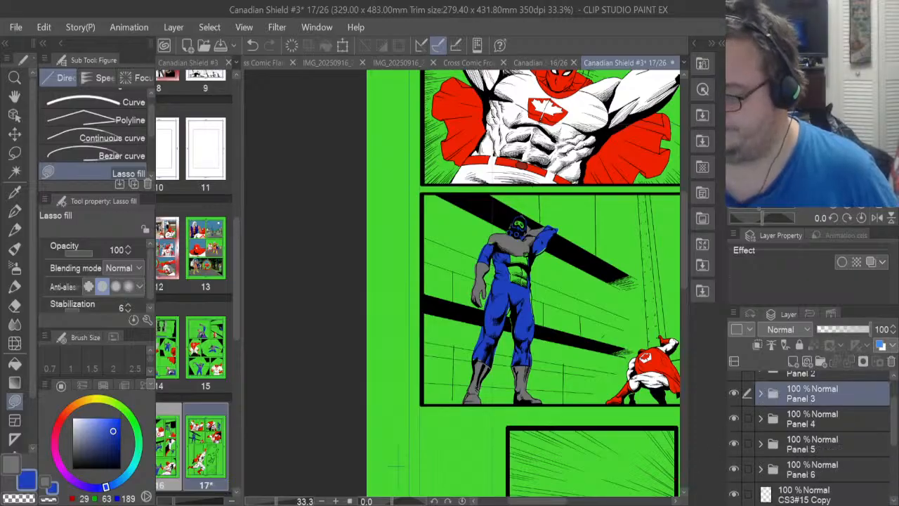
# Expand the Panel 6 folder and select its Absorb folder as the active layer location
pyautogui.moveTo(558, 501); pyautogui.dragTo(608, 502)
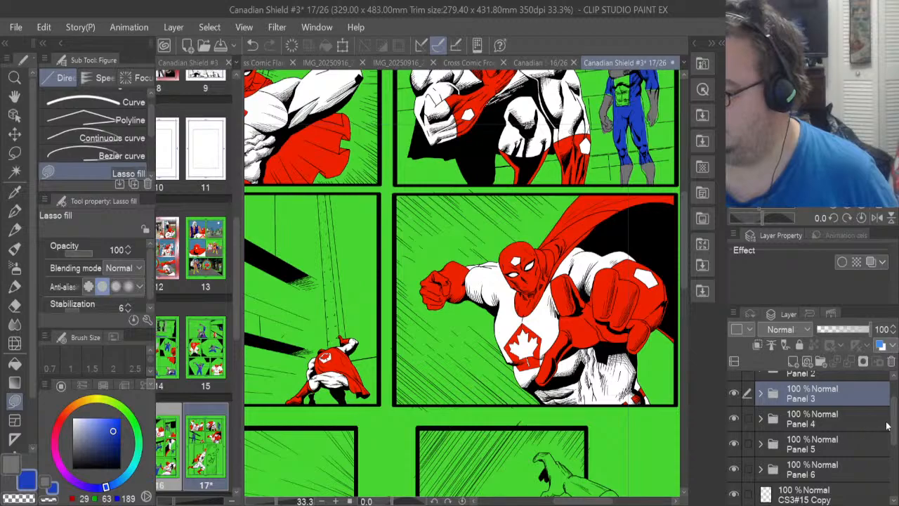
pyautogui.moveTo(893, 427); pyautogui.dragTo(897, 446)
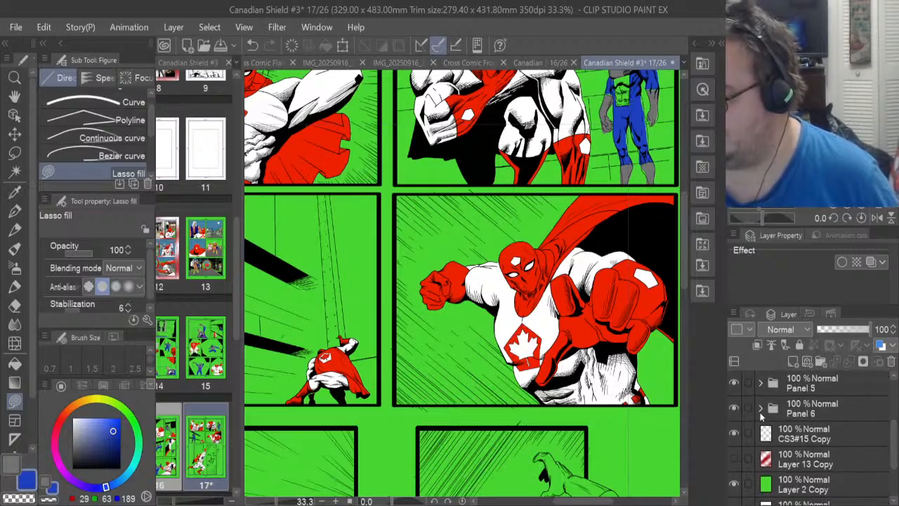
pyautogui.click(759, 408)
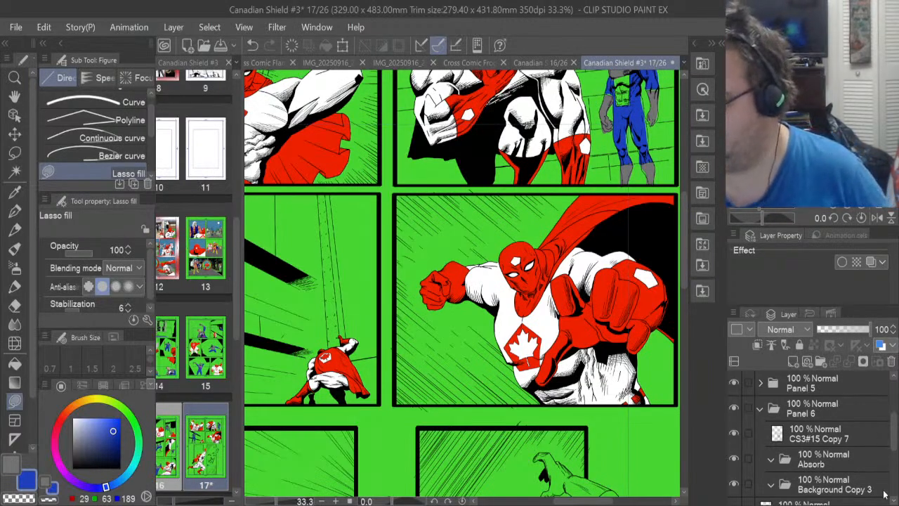
pyautogui.click(770, 460)
pyautogui.click(770, 459)
pyautogui.click(790, 460)
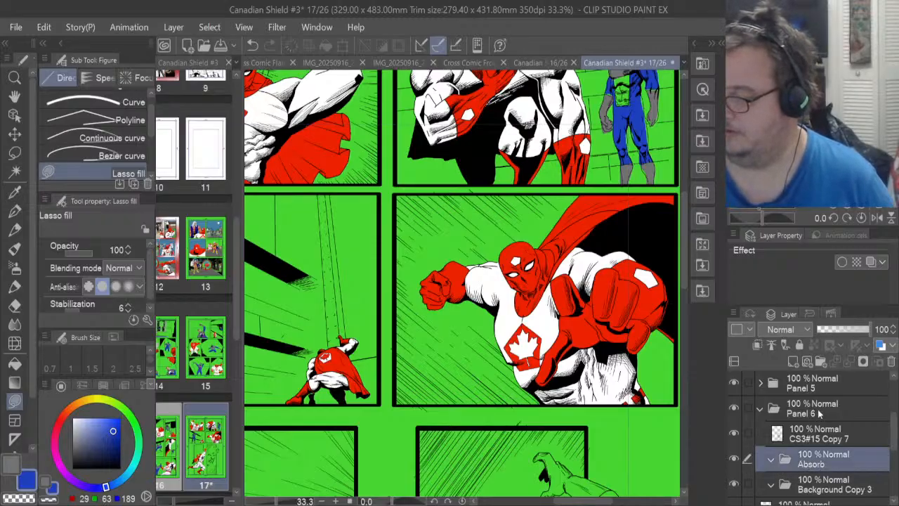
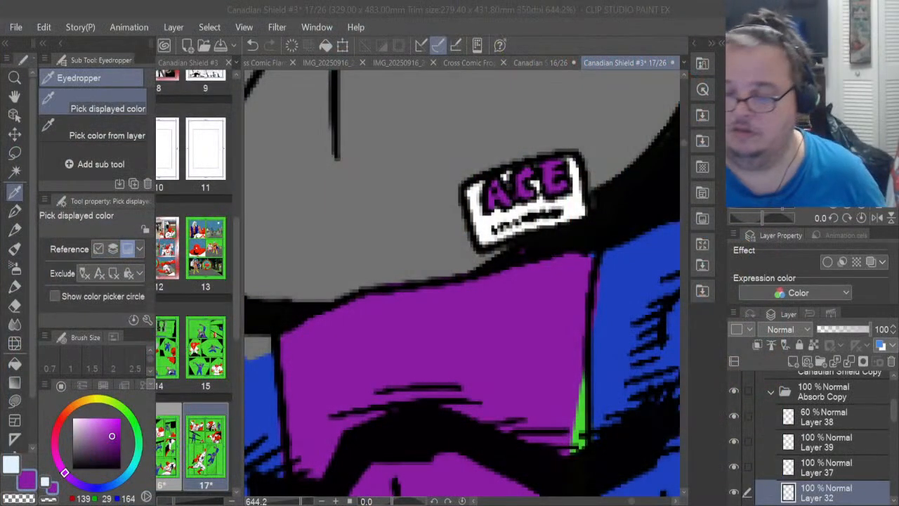
# Erase the stray purple beyond the torso panel's edge line on Layer 32, resample the purple (139, 29, 164) and touch up that edge with Lasso fill
pyautogui.click(600, 320)
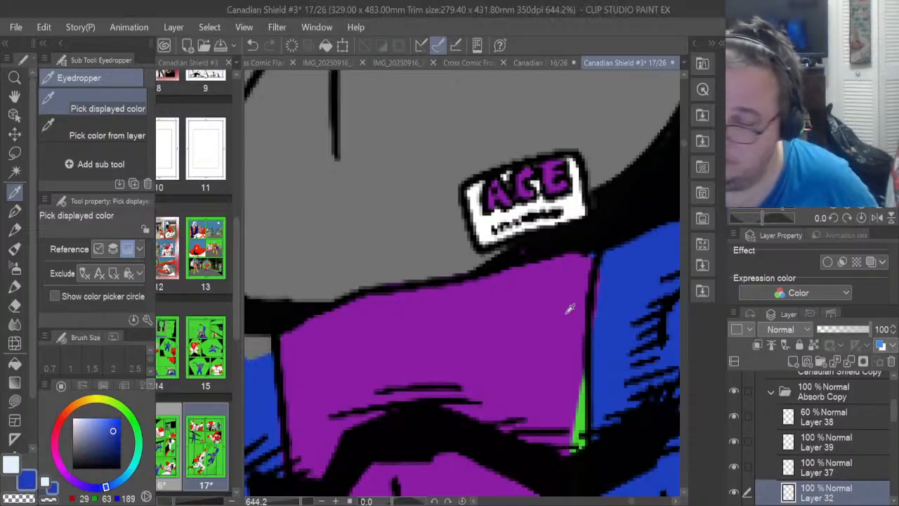
pyautogui.click(15, 306)
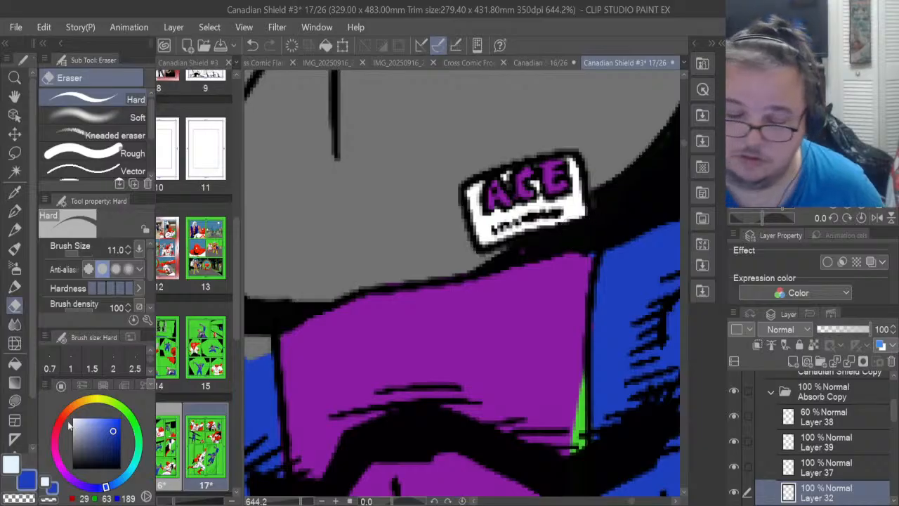
pyautogui.click(15, 401)
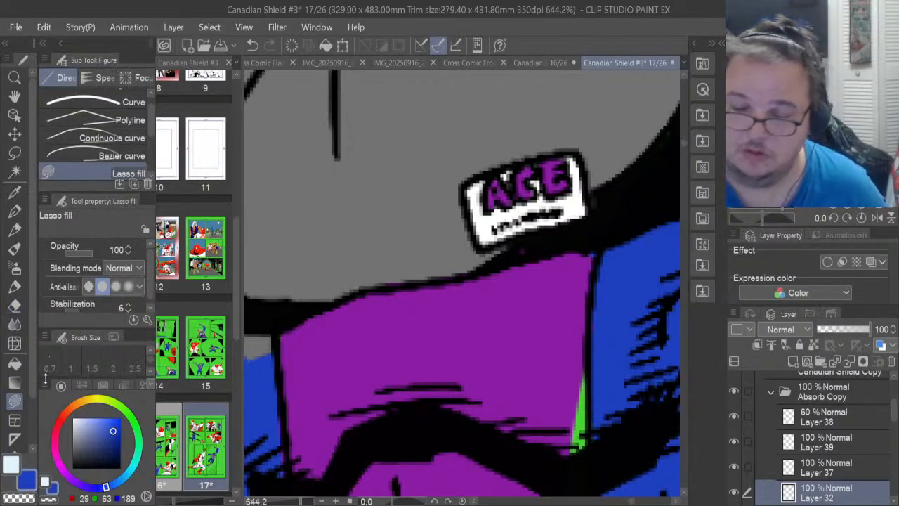
pyautogui.click(15, 191)
pyautogui.click(458, 299)
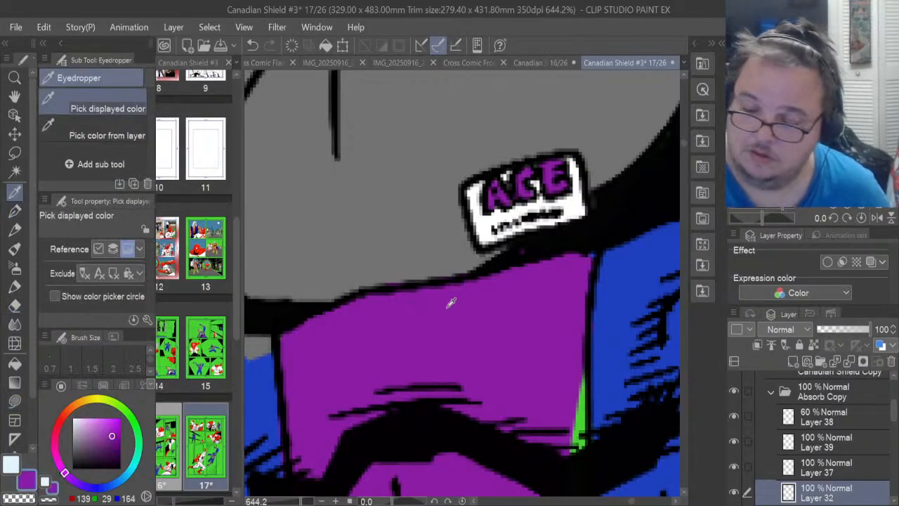
pyautogui.click(15, 401)
pyautogui.moveTo(580, 324)
pyautogui.mouseDown()
pyautogui.moveTo(597, 266)
pyautogui.moveTo(592, 235)
pyautogui.moveTo(567, 235)
pyautogui.mouseUp()
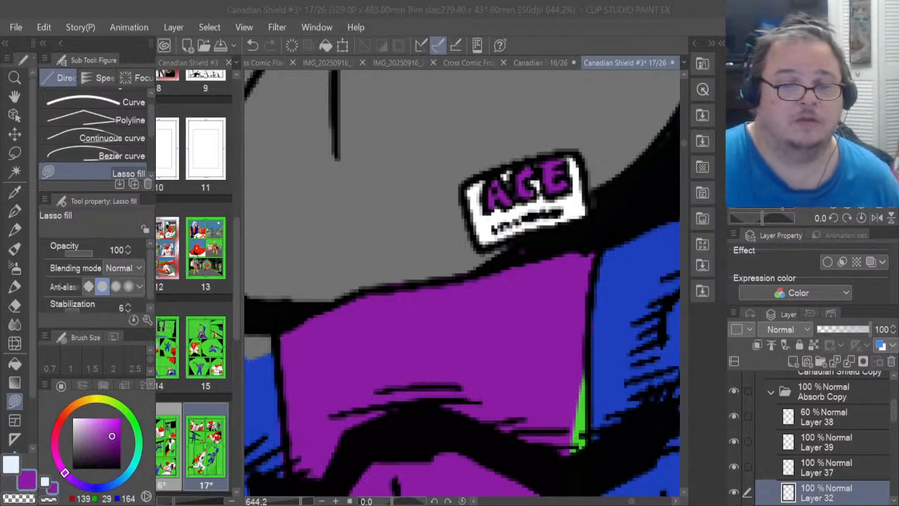
# Switch to Google Slides in the browser and look through the character profile presentations from Absorb to Zodiac
pyautogui.hotkey('alt', 'Tab')
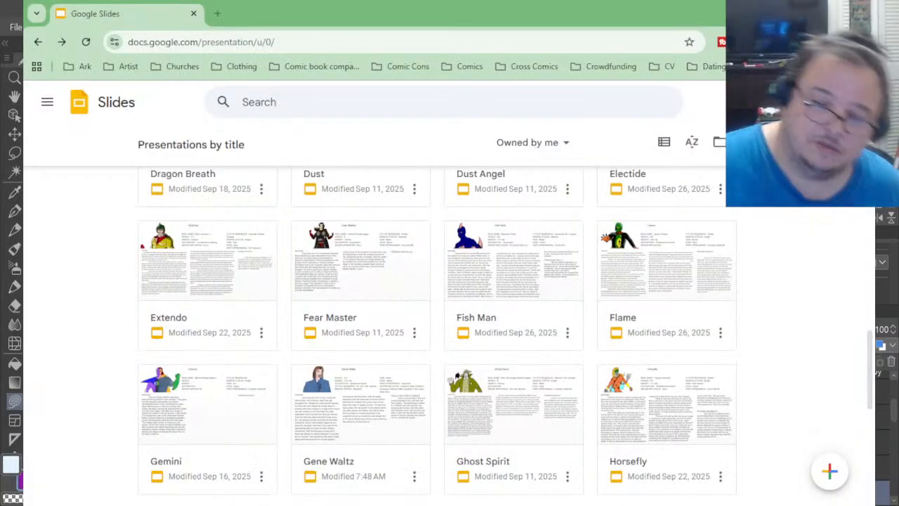
pyautogui.scroll(10, 393, 297)
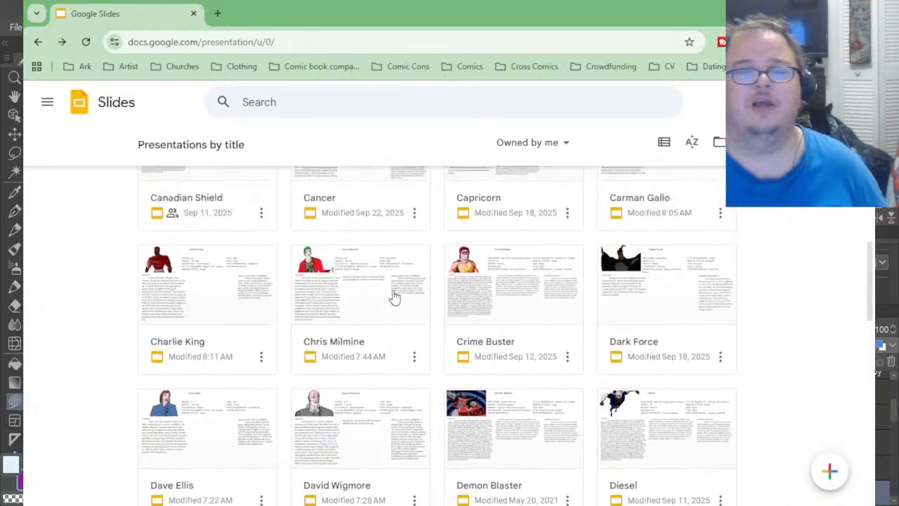
pyautogui.scroll(8, 393, 297)
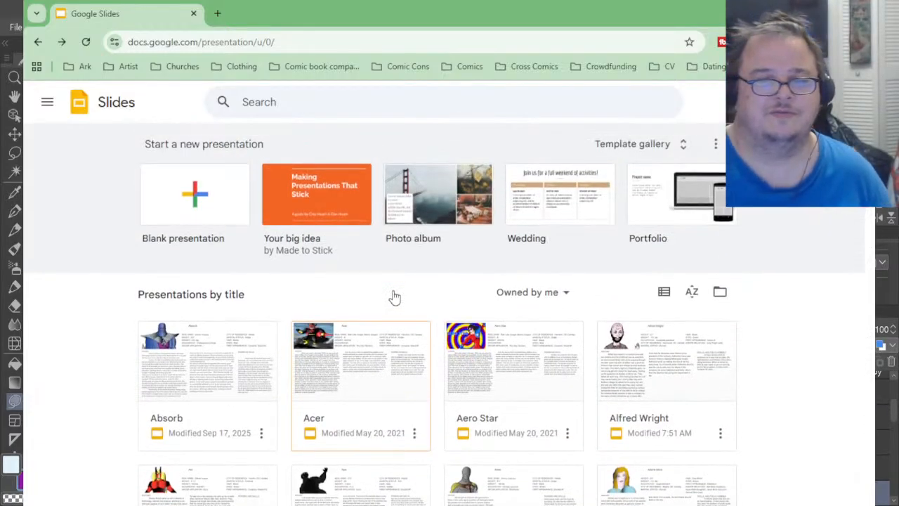
pyautogui.scroll(-3, 394, 297)
pyautogui.scroll(1, 290, 134)
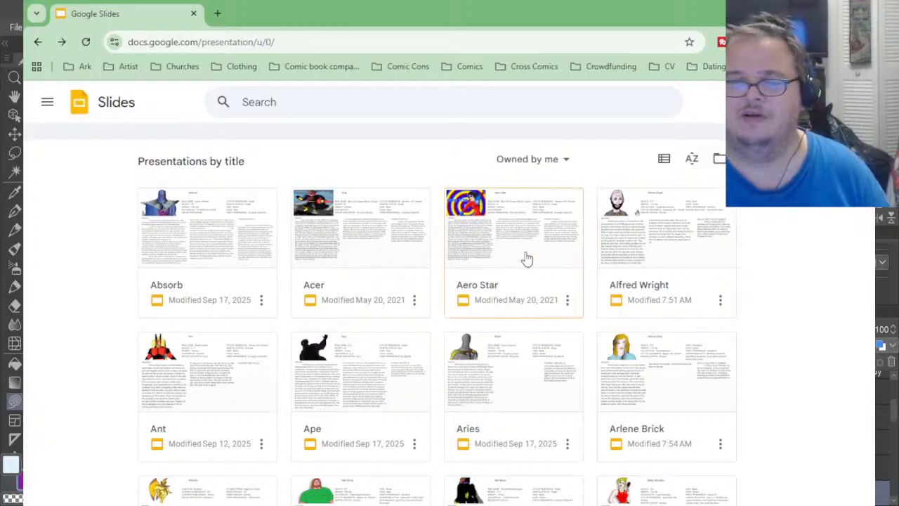
pyautogui.scroll(-3, 520, 258)
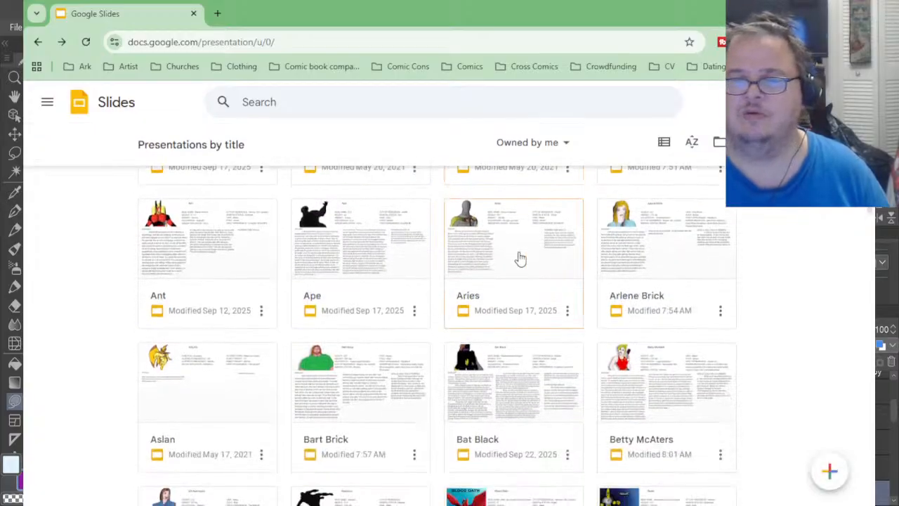
pyautogui.scroll(3, 520, 258)
pyautogui.scroll(-4, 520, 258)
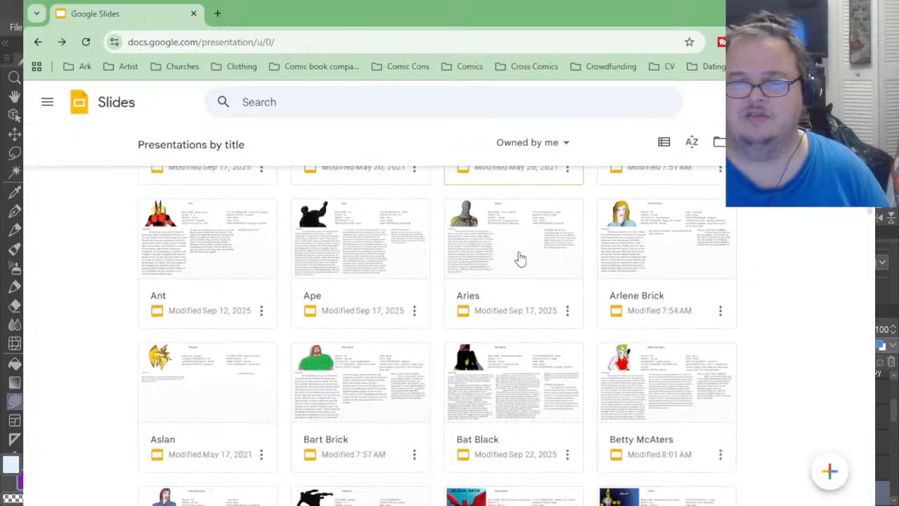
pyautogui.scroll(4, 520, 258)
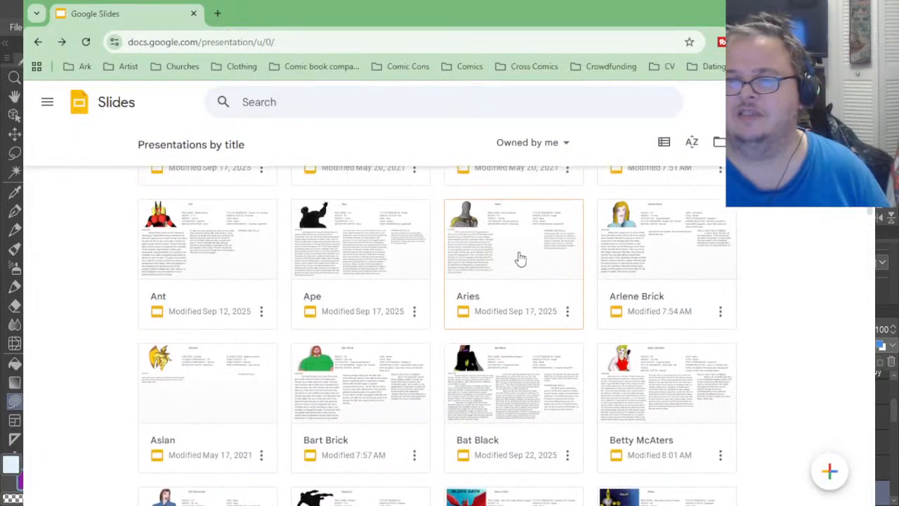
pyautogui.scroll(-5, 520, 259)
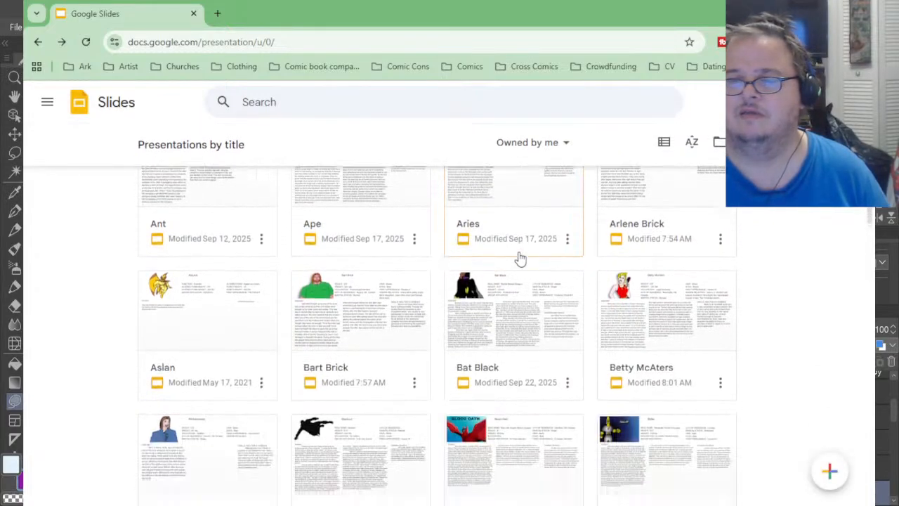
pyautogui.scroll(-6, 519, 259)
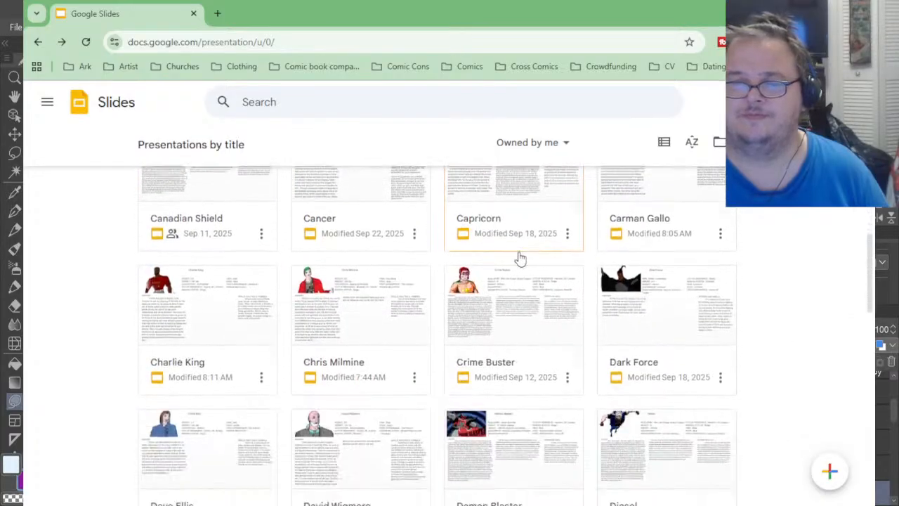
pyautogui.scroll(-5, 520, 259)
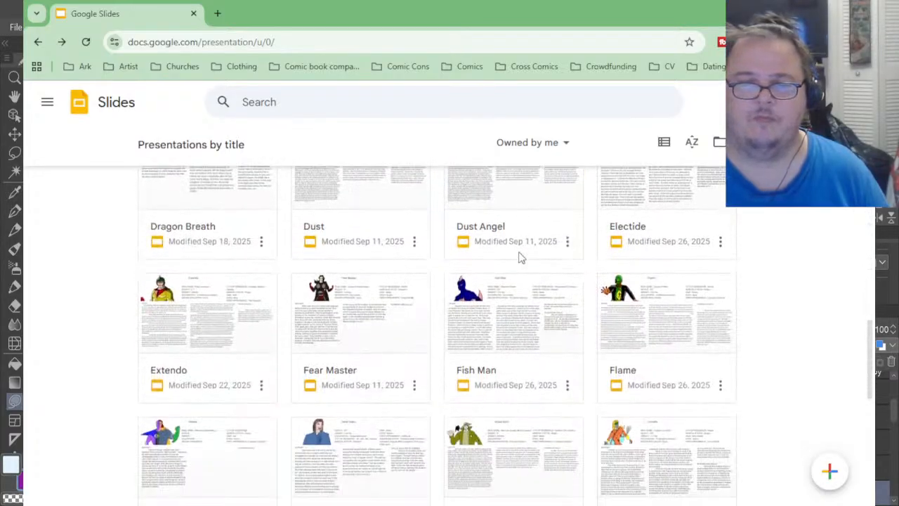
pyautogui.scroll(-6, 520, 259)
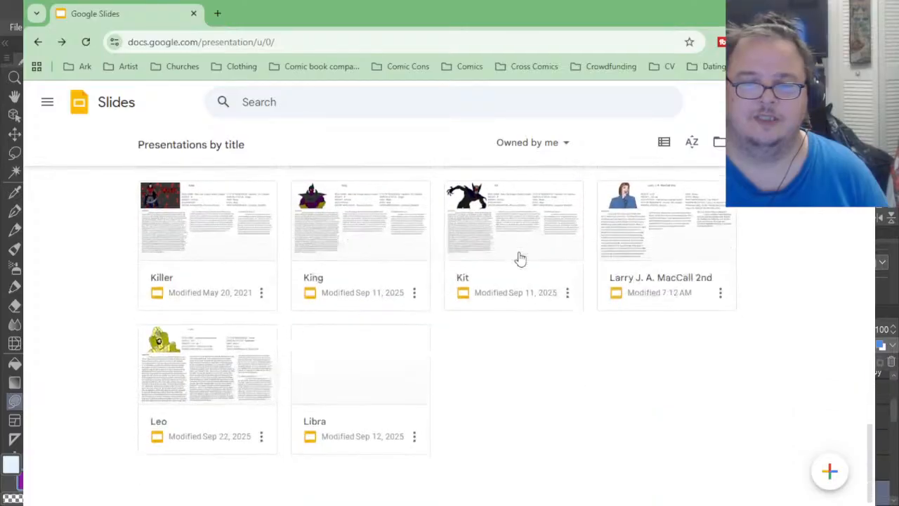
pyautogui.scroll(-2, 520, 259)
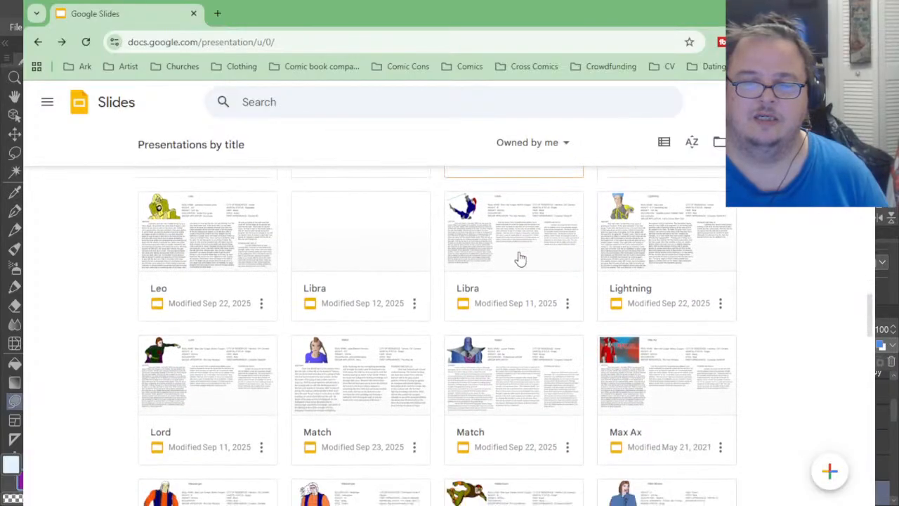
pyautogui.scroll(-3, 520, 259)
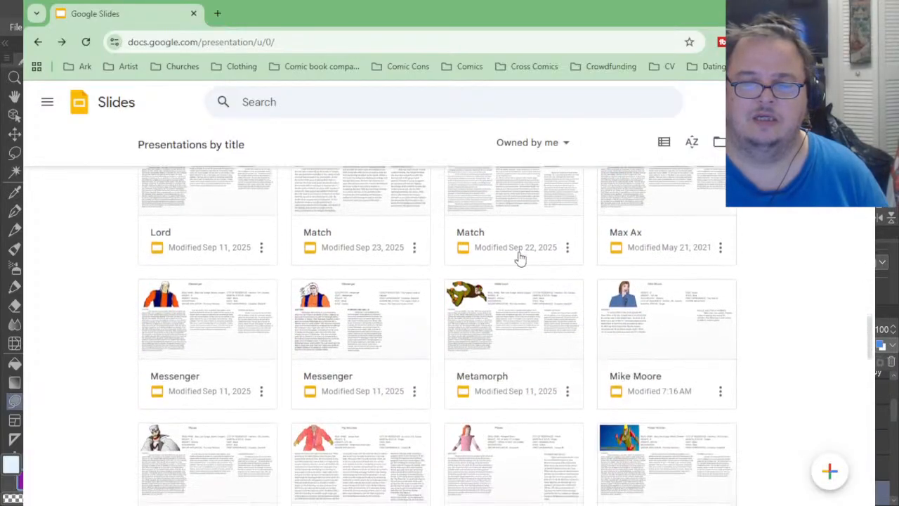
pyautogui.scroll(-1, 520, 259)
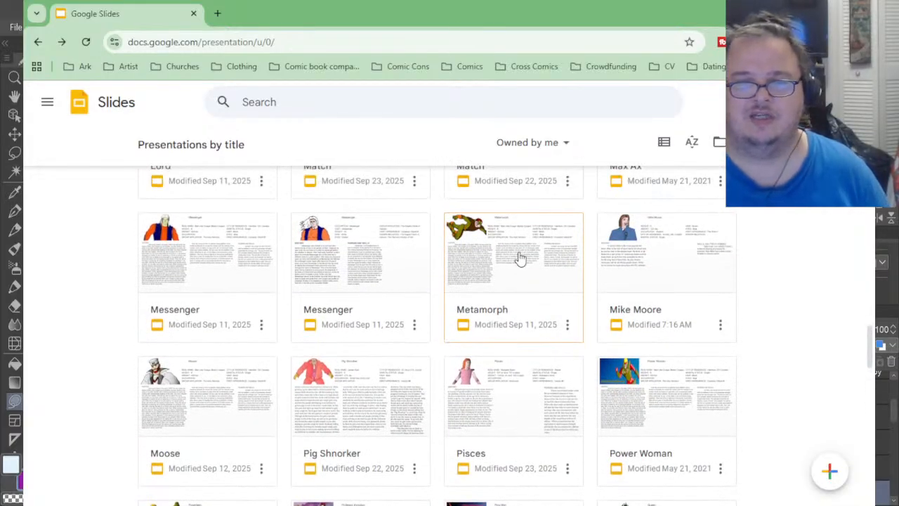
pyautogui.scroll(-2, 519, 258)
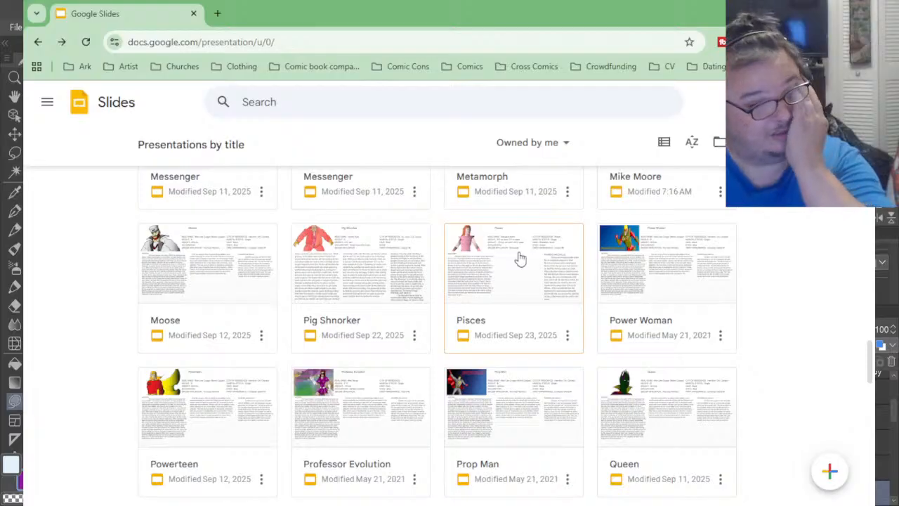
pyautogui.scroll(-2, 520, 258)
pyautogui.scroll(-6, 519, 258)
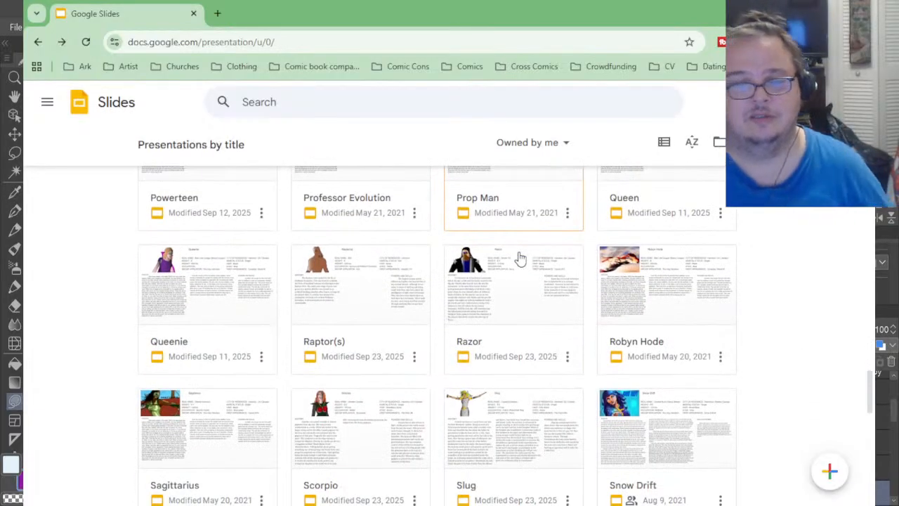
pyautogui.scroll(-6, 519, 259)
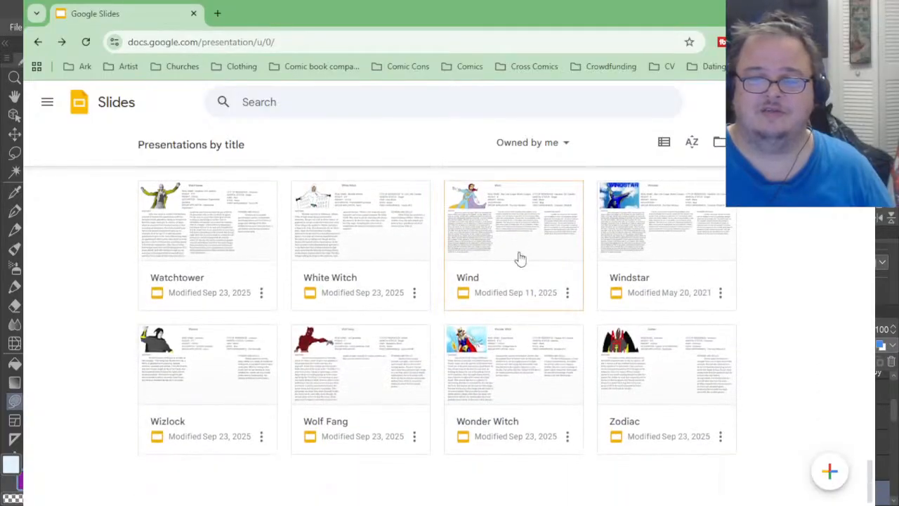
# Look back through the character profile presentations from Zodiac up to Gemini, and return to Clip Studio Paint
pyautogui.scroll(2, 519, 258)
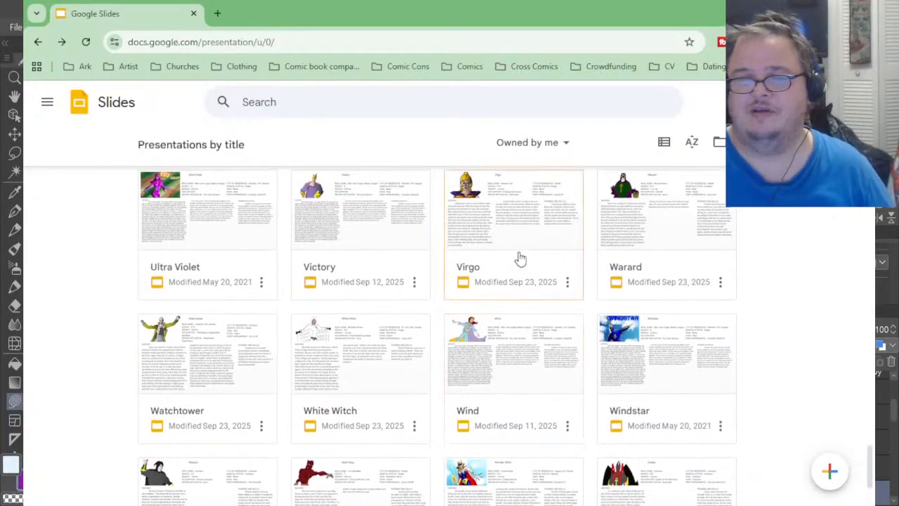
pyautogui.scroll(-2, 520, 259)
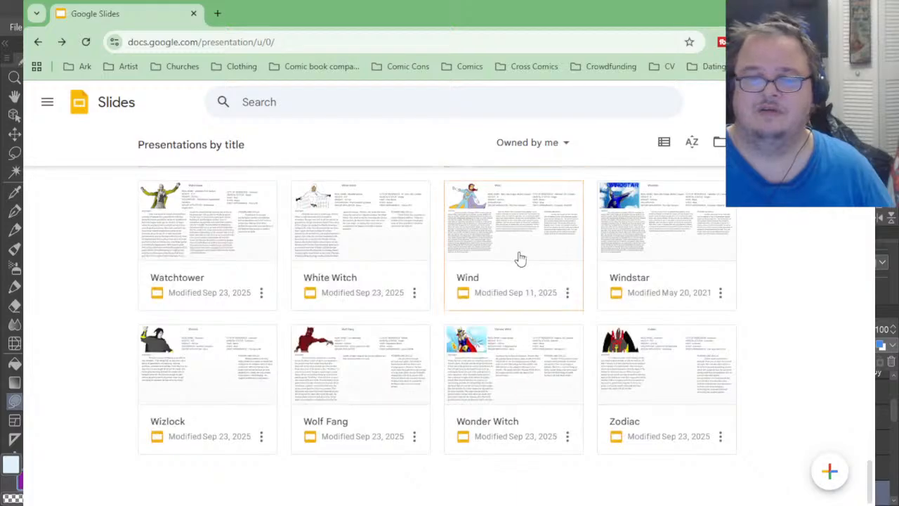
pyautogui.scroll(15, 520, 259)
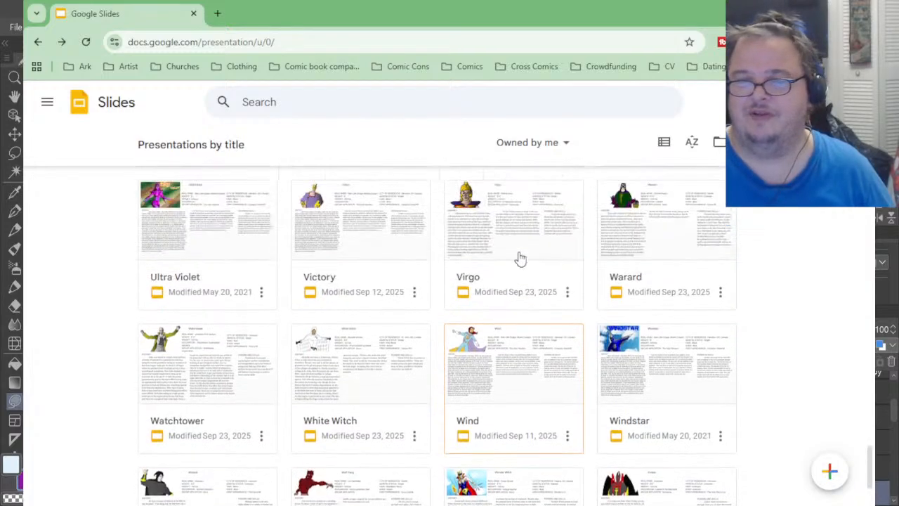
pyautogui.scroll(10, 519, 259)
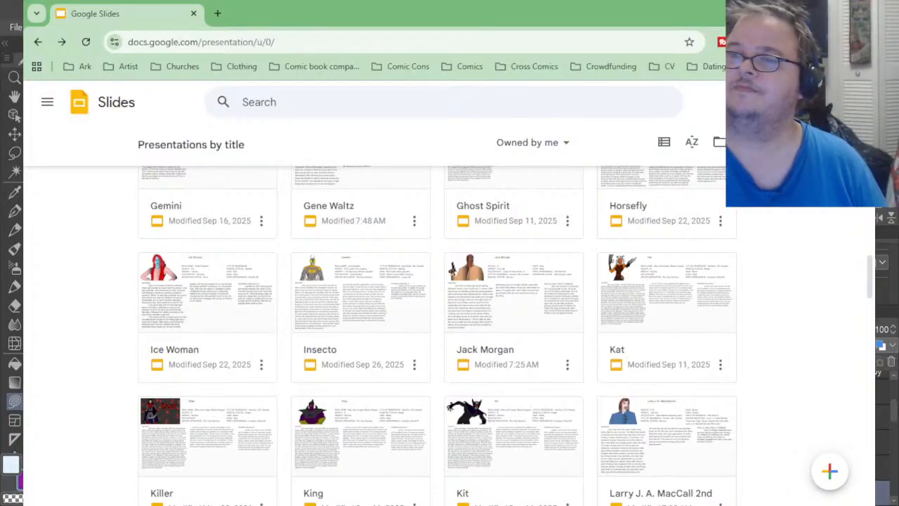
pyautogui.hotkey('alt', 'Tab')
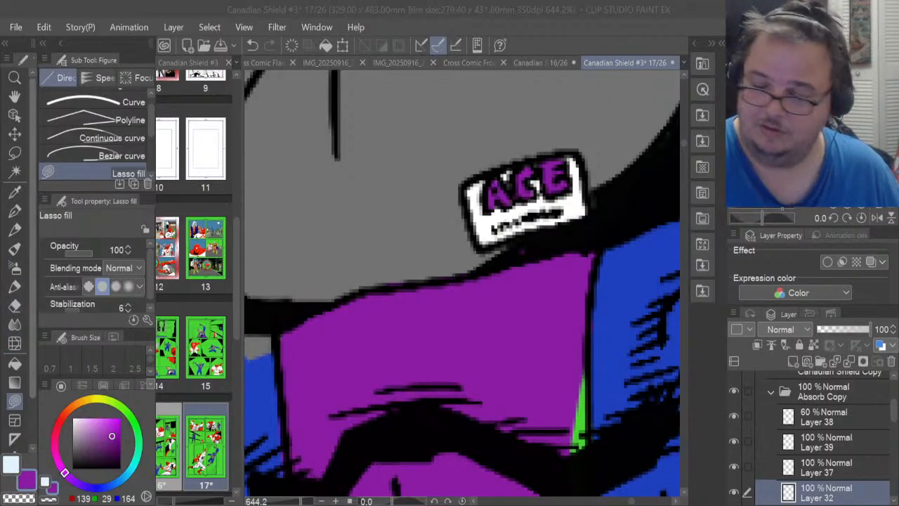
# Fill the green gaps inside the right edge line of Absorb's torso panel with purple on Layer 32, using Lasso fill
pyautogui.moveTo(564, 441)
pyautogui.mouseDown()
pyautogui.moveTo(592, 431)
pyautogui.moveTo(581, 341)
pyautogui.mouseUp()
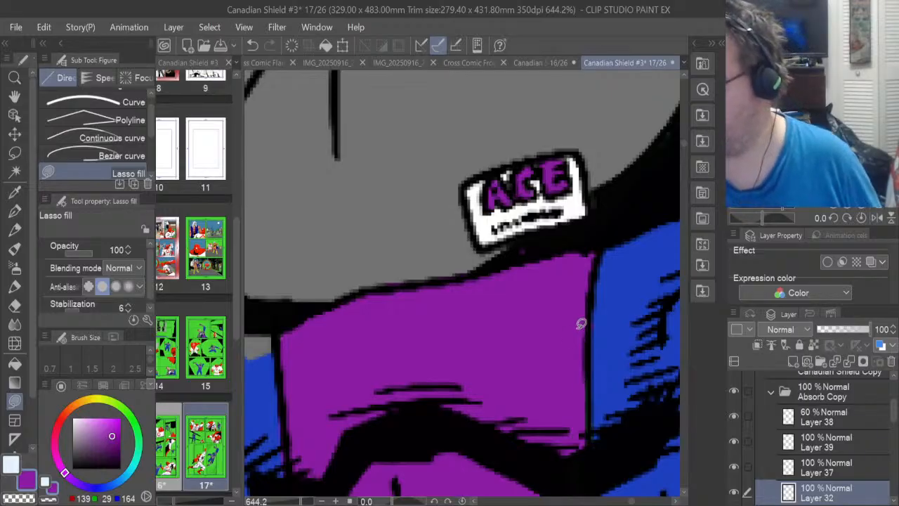
pyautogui.moveTo(682, 142); pyautogui.dragTo(684, 147)
pyautogui.moveTo(564, 258)
pyautogui.mouseDown()
pyautogui.moveTo(572, 365)
pyautogui.moveTo(592, 207)
pyautogui.moveTo(567, 119)
pyautogui.mouseUp()
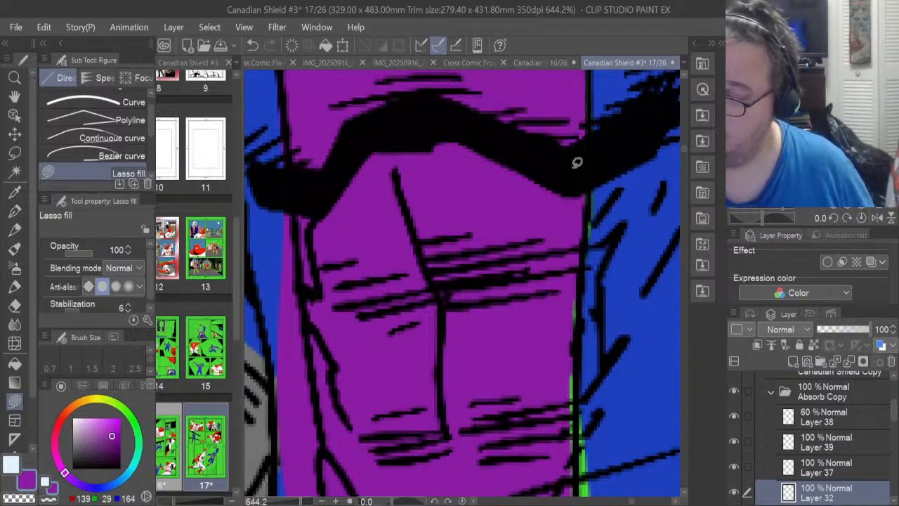
pyautogui.moveTo(568, 305)
pyautogui.mouseDown()
pyautogui.moveTo(577, 327)
pyautogui.moveTo(583, 280)
pyautogui.mouseUp()
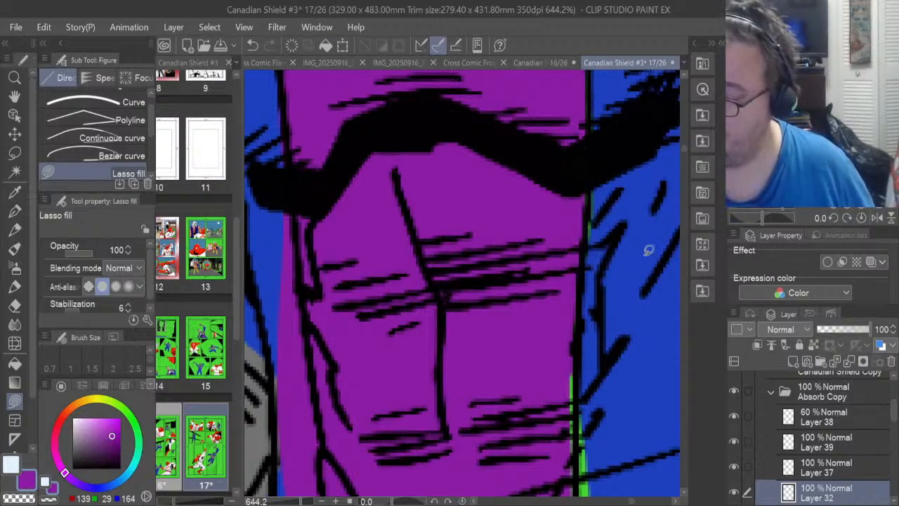
pyautogui.moveTo(683, 149); pyautogui.dragTo(683, 151)
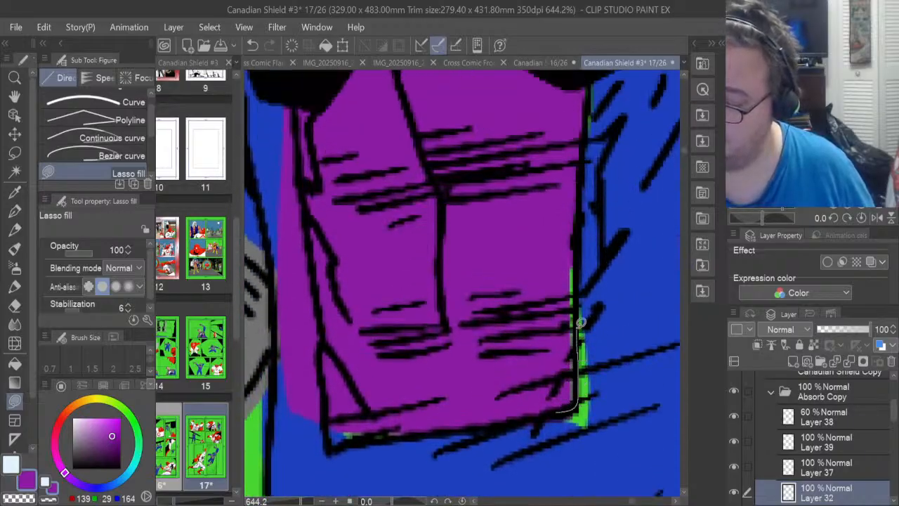
pyautogui.moveTo(580, 323); pyautogui.dragTo(574, 242)
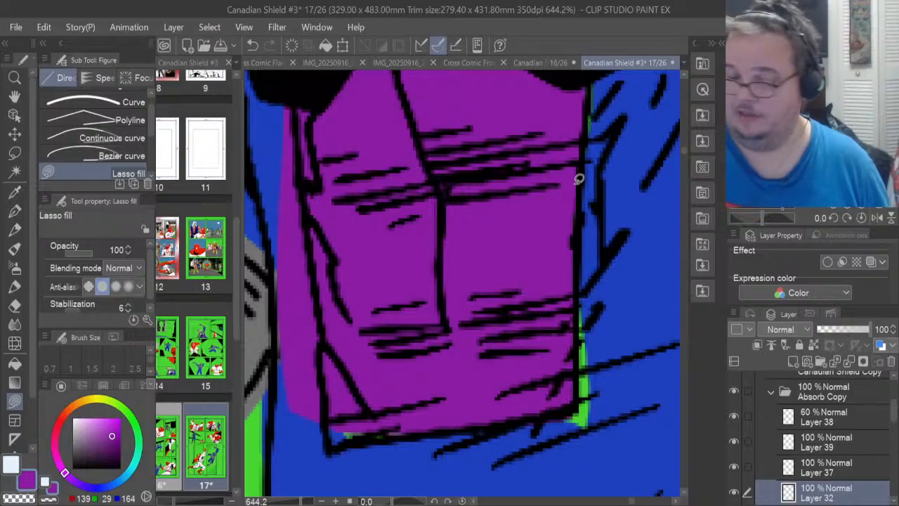
# Fill the torso panel's lower-left corner with purple and erase the stray purple beyond its left edge line
pyautogui.moveTo(408, 429)
pyautogui.mouseDown()
pyautogui.moveTo(327, 432)
pyautogui.moveTo(336, 445)
pyautogui.mouseUp()
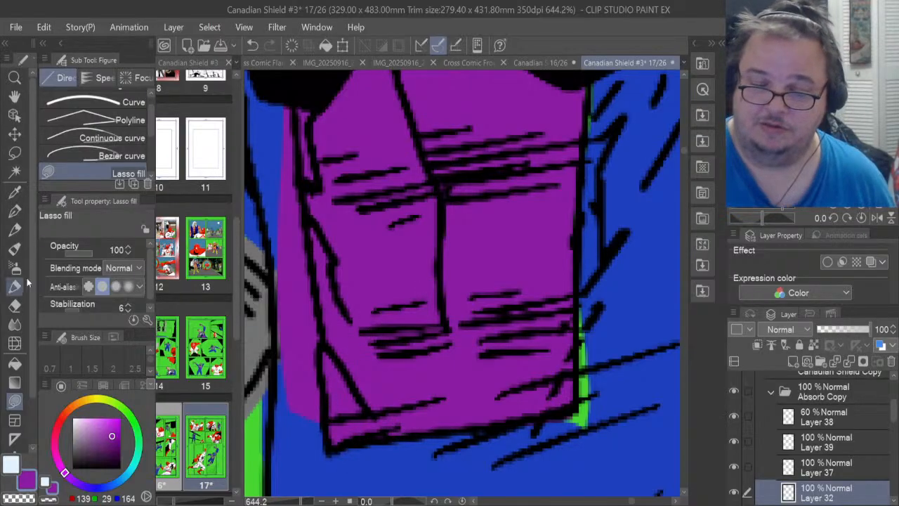
pyautogui.click(14, 304)
pyautogui.moveTo(290, 351)
pyautogui.mouseDown()
pyautogui.moveTo(310, 418)
pyautogui.moveTo(289, 253)
pyautogui.moveTo(298, 346)
pyautogui.moveTo(285, 281)
pyautogui.moveTo(289, 332)
pyautogui.moveTo(291, 262)
pyautogui.moveTo(304, 346)
pyautogui.moveTo(307, 318)
pyautogui.moveTo(308, 332)
pyautogui.moveTo(280, 160)
pyautogui.moveTo(284, 220)
pyautogui.moveTo(275, 107)
pyautogui.mouseUp()
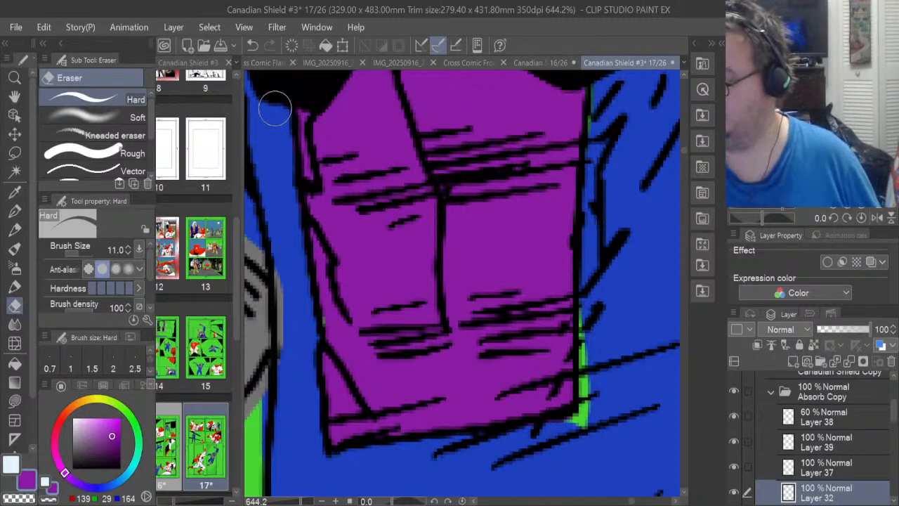
# Toggle the visibility of Layers 31 and 24 to find the mask's blue, and make Layer 24 active
pyautogui.scroll(-5, 892, 415)
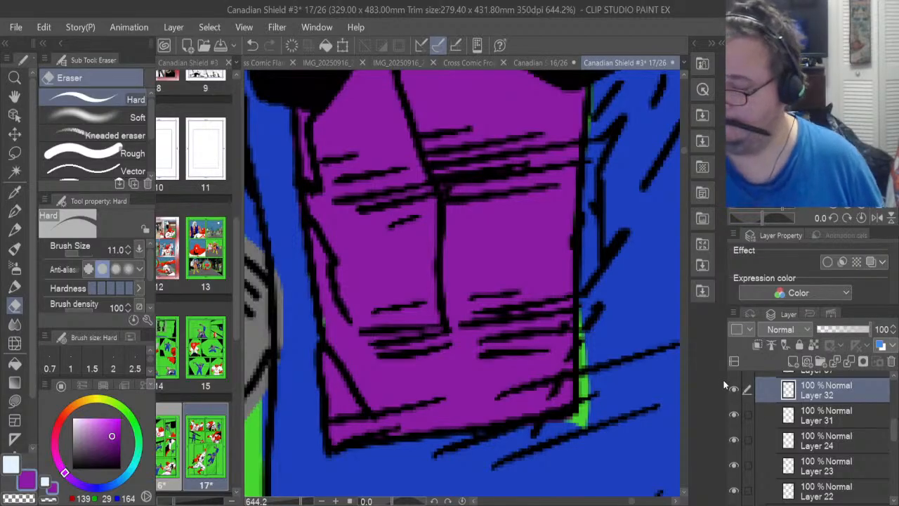
pyautogui.scroll(-5, 636, 363)
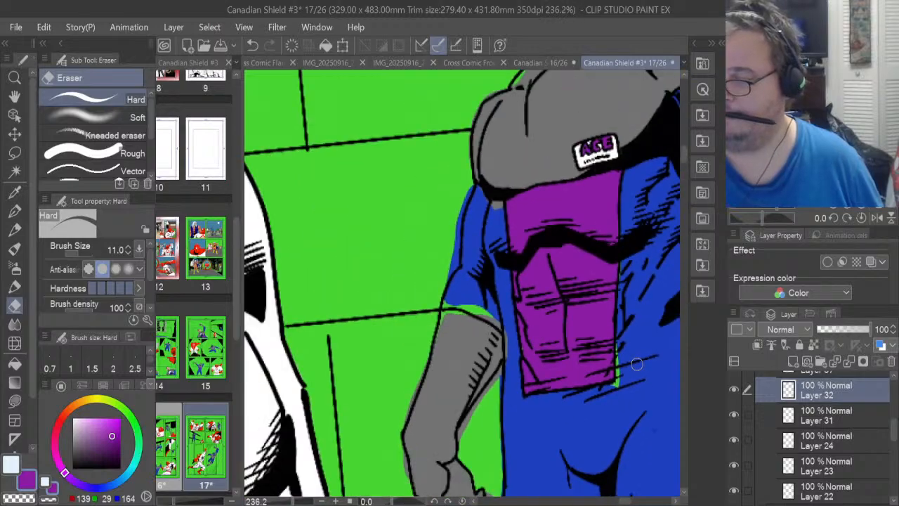
pyautogui.scroll(-1, 636, 363)
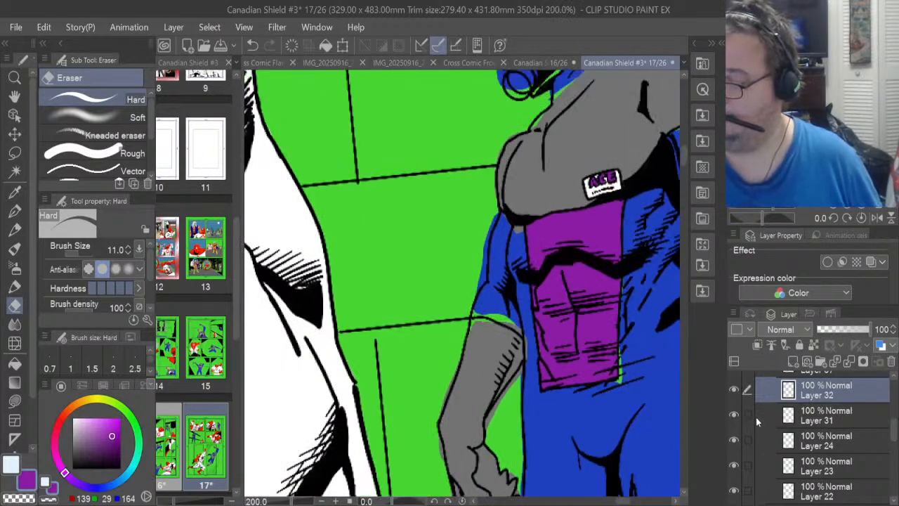
pyautogui.click(735, 415)
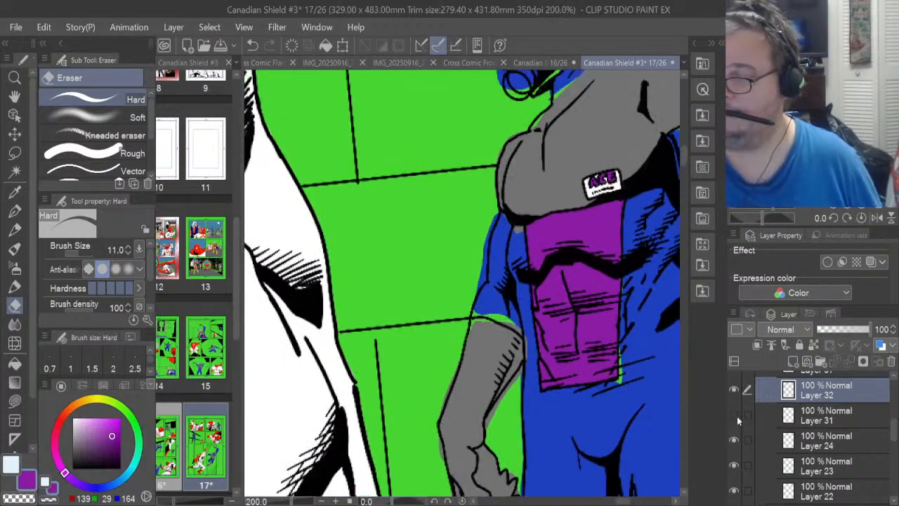
pyautogui.scroll(-4, 651, 384)
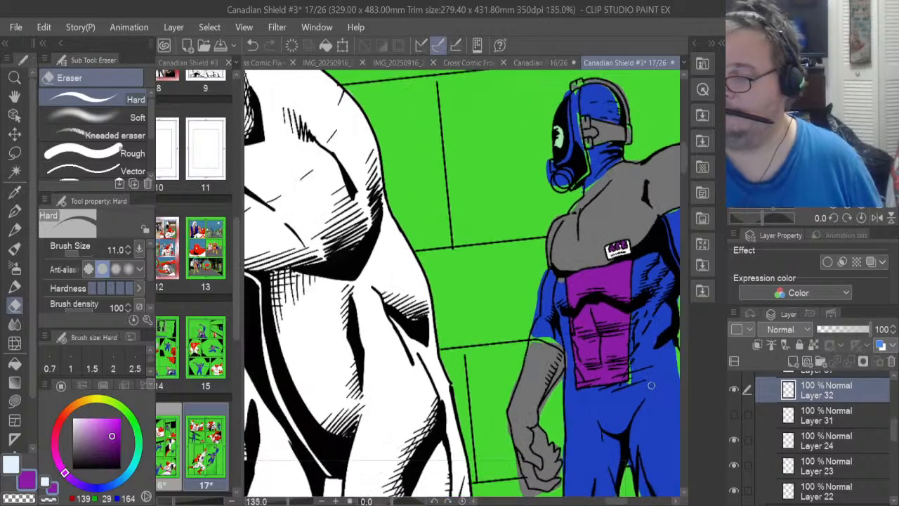
pyautogui.click(734, 415)
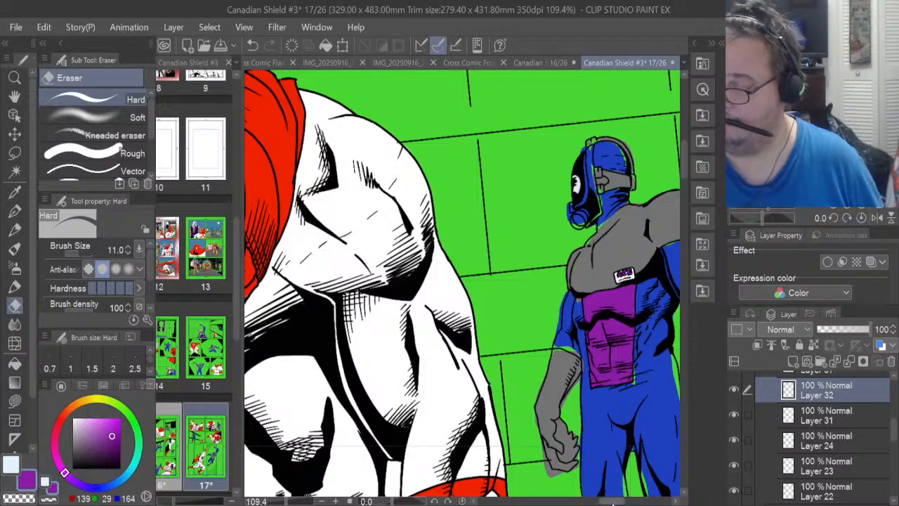
pyautogui.moveTo(612, 502); pyautogui.dragTo(622, 502)
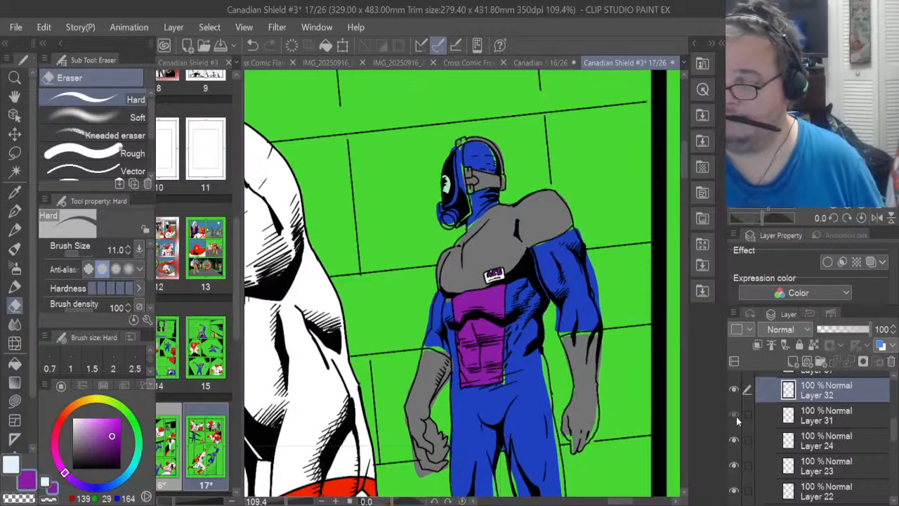
pyautogui.click(734, 415)
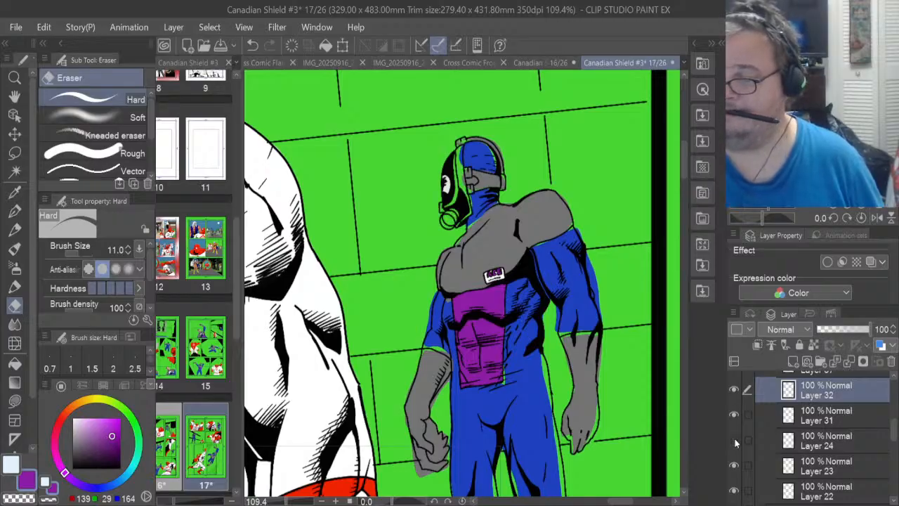
pyautogui.click(734, 442)
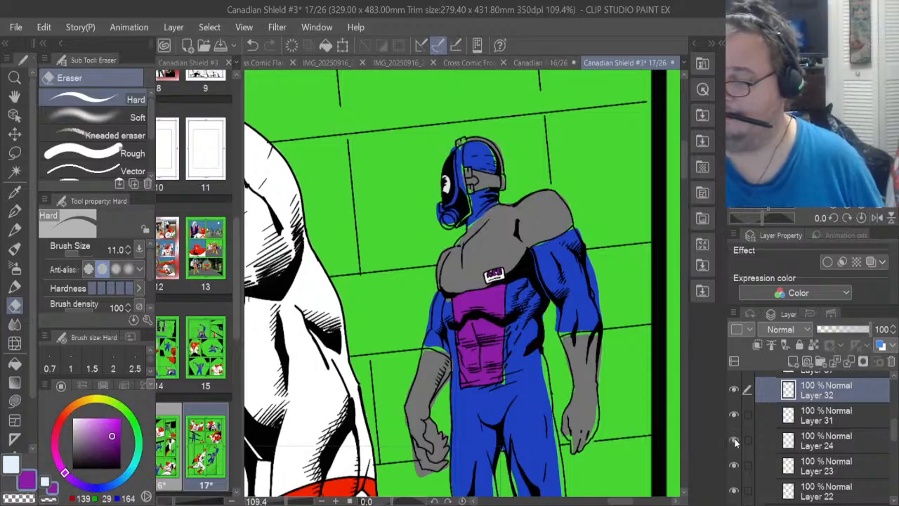
pyautogui.click(798, 441)
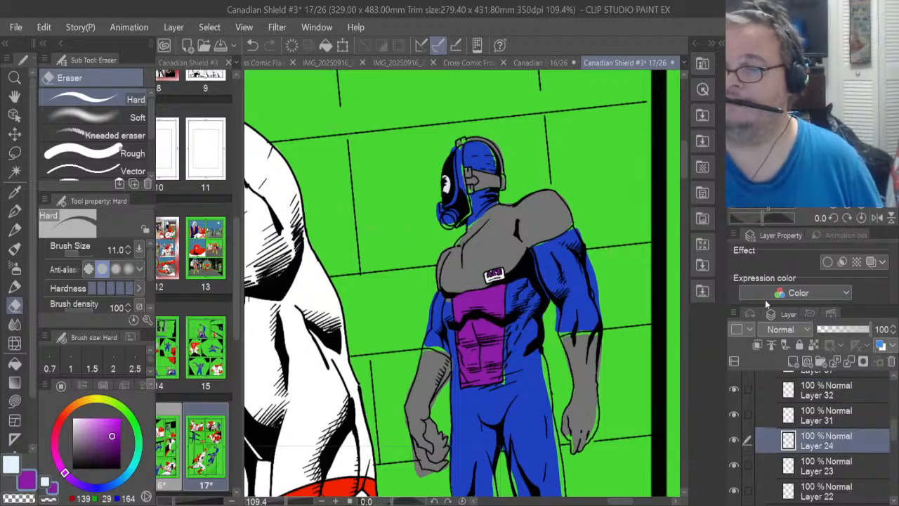
# Sample the mask's blue (27, 58, 175) and erase the stray blue outside the front of the respirator with the Hard eraser
pyautogui.scroll(8, 453, 190)
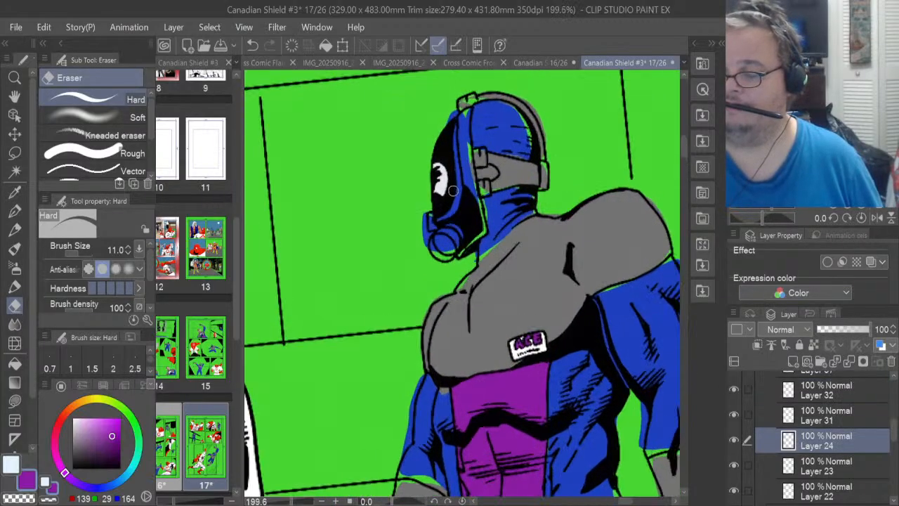
pyautogui.scroll(2, 453, 190)
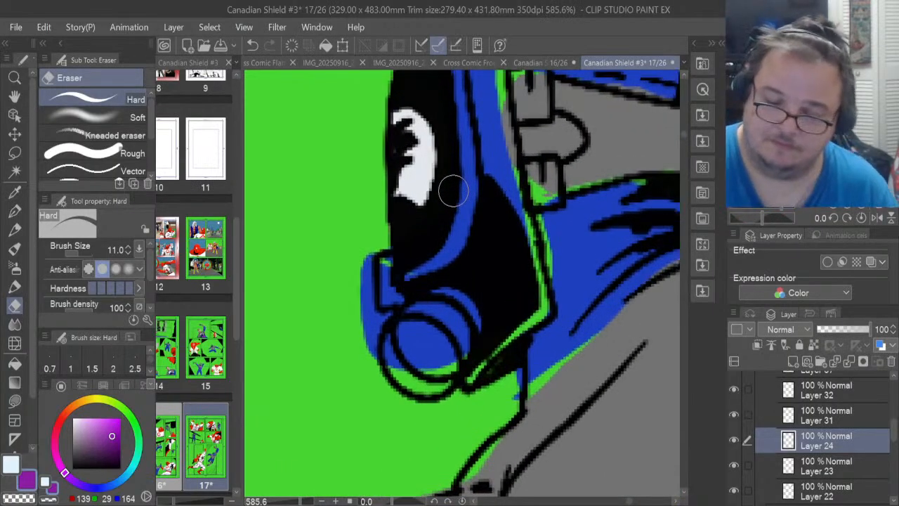
pyautogui.press('i')
pyautogui.click(452, 241)
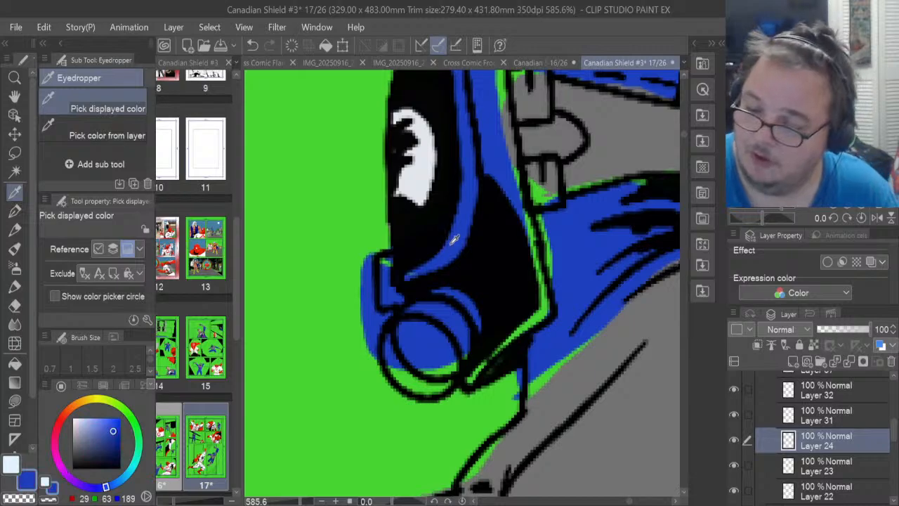
pyautogui.press('e')
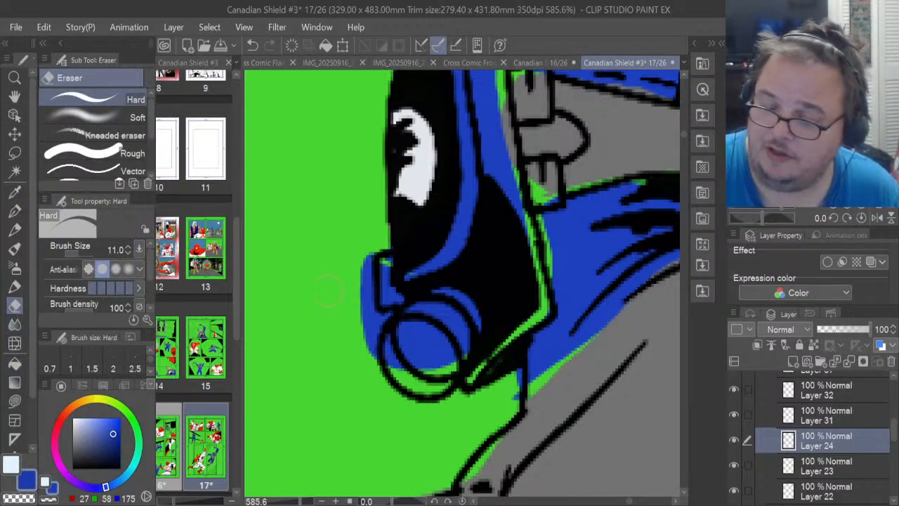
pyautogui.moveTo(368, 342)
pyautogui.mouseDown()
pyautogui.moveTo(386, 320)
pyautogui.moveTo(370, 322)
pyautogui.moveTo(365, 277)
pyautogui.mouseUp()
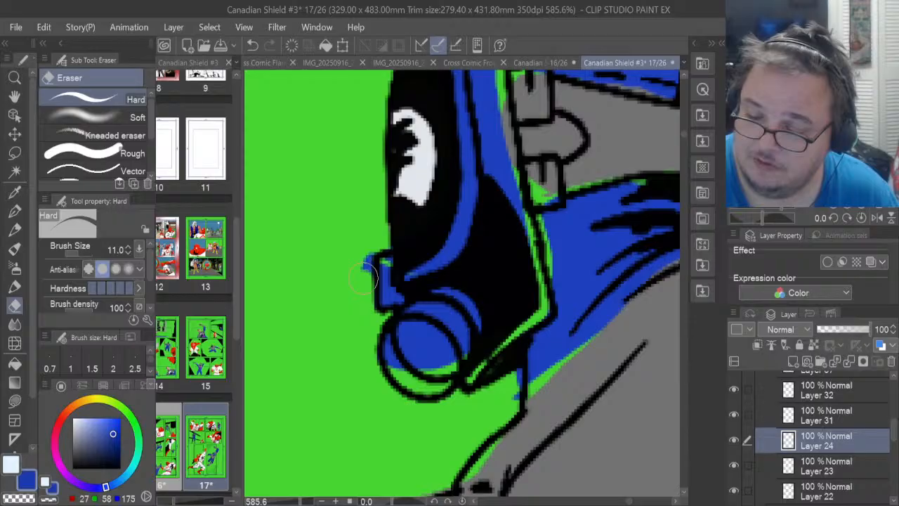
# Fill the gaps in the respirator's small side box and round filter with blue using Lasso fill, and set the eraser size to 4.7
pyautogui.click(15, 401)
pyautogui.moveTo(385, 261)
pyautogui.mouseDown()
pyautogui.moveTo(375, 282)
pyautogui.moveTo(397, 290)
pyautogui.mouseUp()
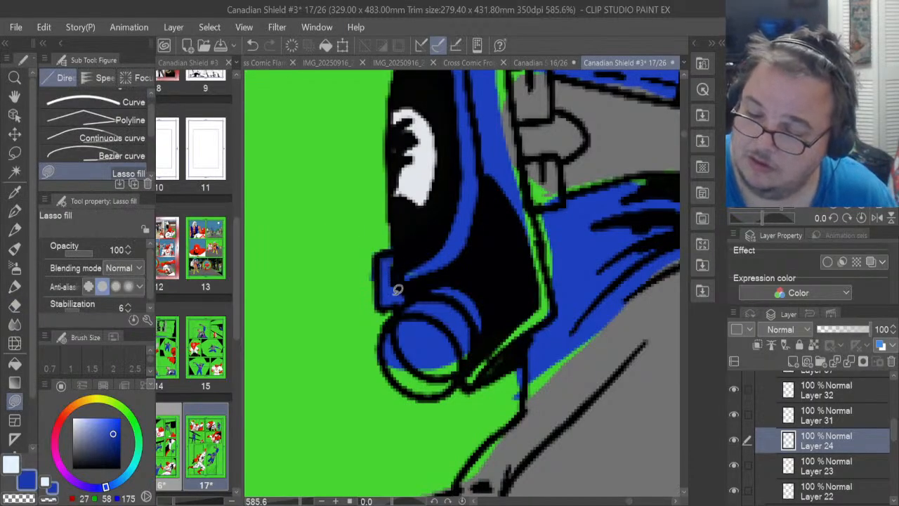
pyautogui.press('e')
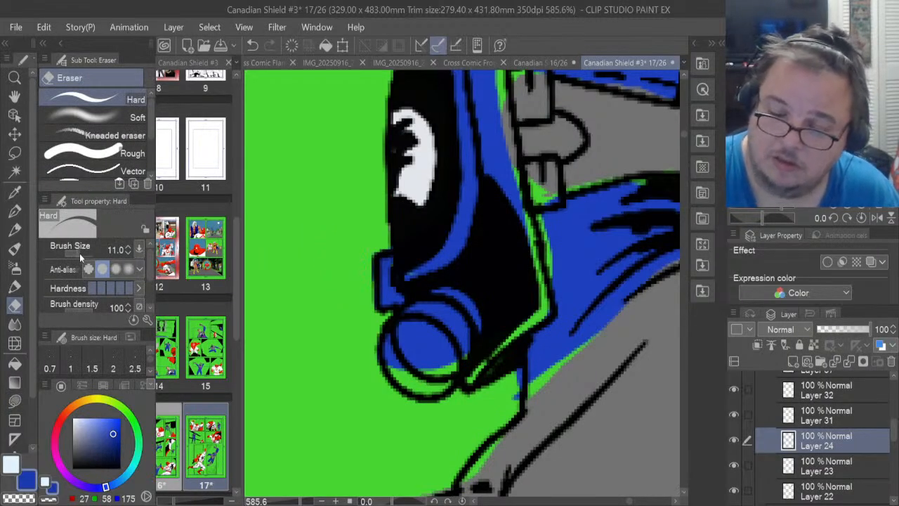
pyautogui.moveTo(80, 253); pyautogui.dragTo(76, 252)
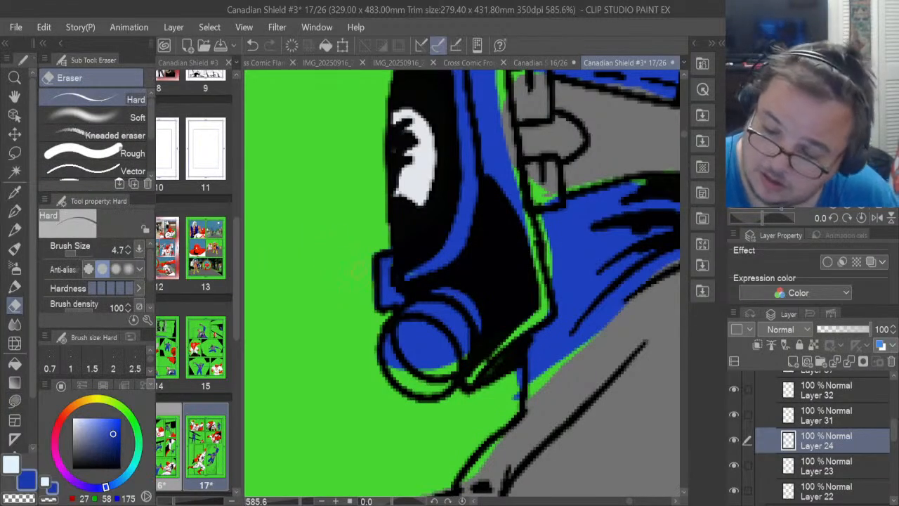
pyautogui.click(15, 402)
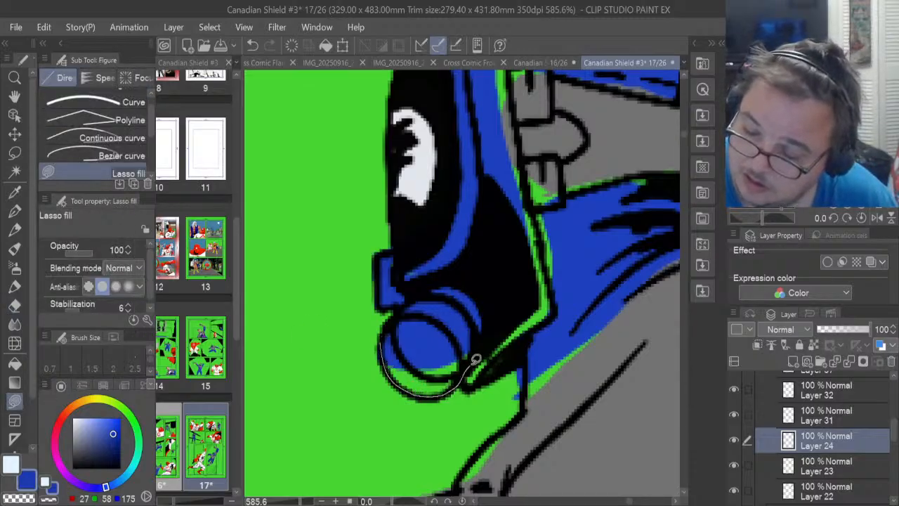
pyautogui.moveTo(476, 359); pyautogui.dragTo(477, 354)
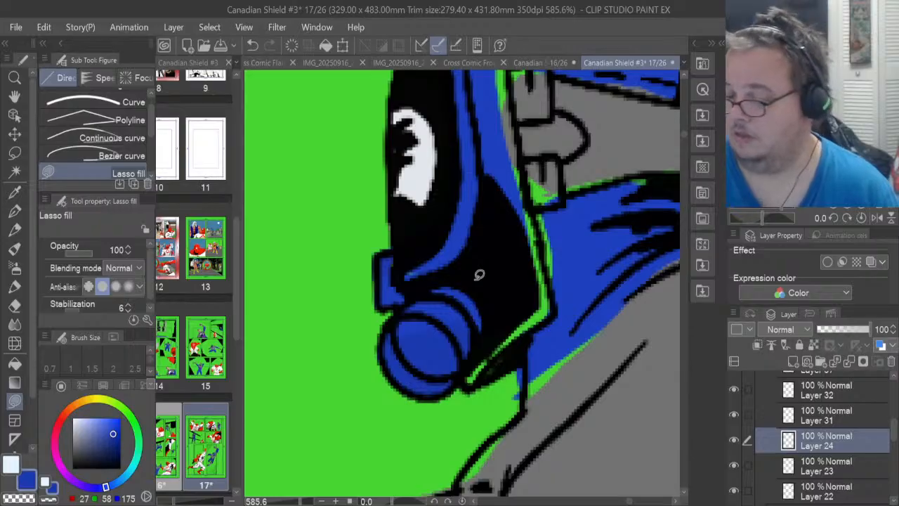
# Check Layer 24's coverage by toggling its visibility, and fill the green strip along the mask's lower edge with blue
pyautogui.click(734, 440)
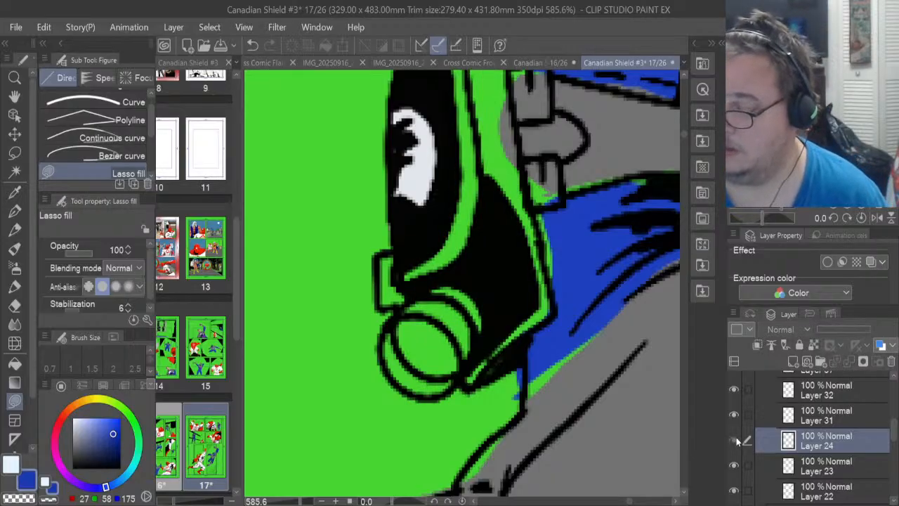
pyautogui.click(734, 440)
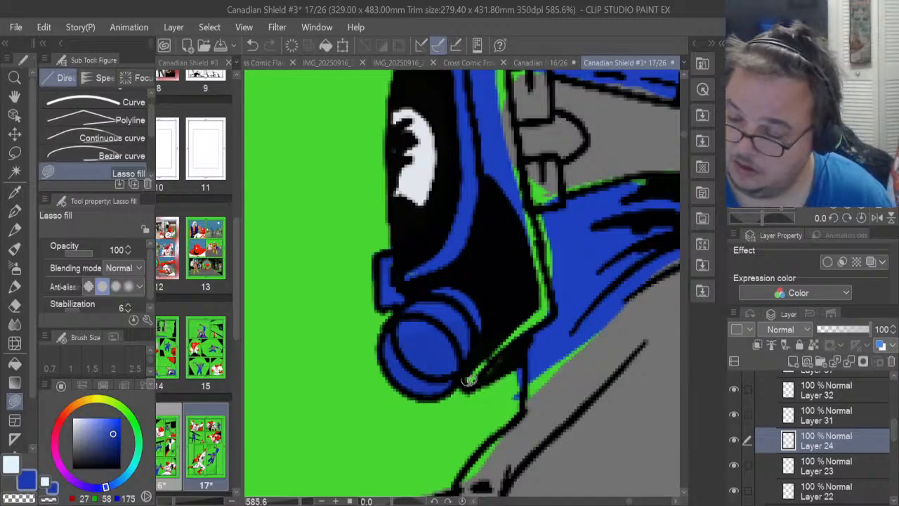
pyautogui.moveTo(468, 380)
pyautogui.mouseDown()
pyautogui.moveTo(555, 302)
pyautogui.moveTo(543, 256)
pyautogui.moveTo(481, 245)
pyautogui.mouseUp()
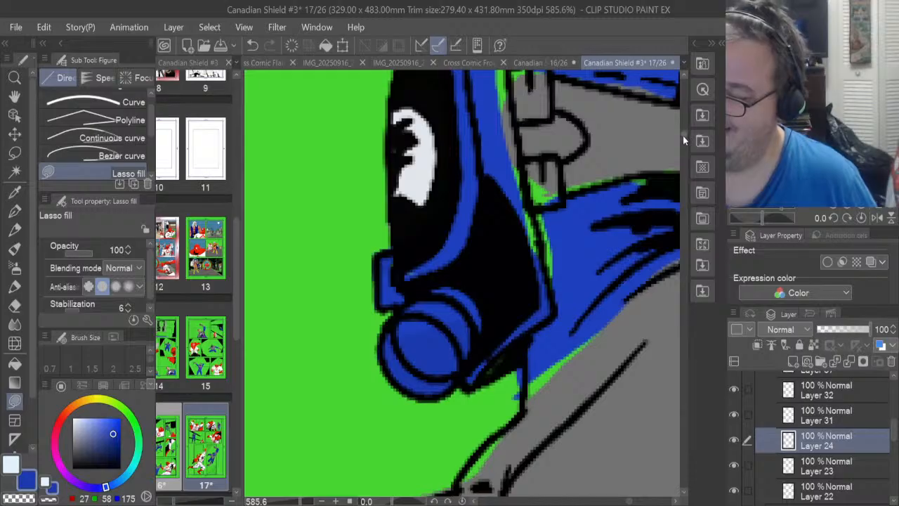
# Fill the green and grey gaps along the mask's vertical band beside the strap buckles with blue using Lasso fill
pyautogui.moveTo(682, 136); pyautogui.dragTo(684, 133)
pyautogui.moveTo(500, 332)
pyautogui.mouseDown()
pyautogui.moveTo(518, 366)
pyautogui.moveTo(538, 383)
pyautogui.moveTo(540, 346)
pyautogui.moveTo(523, 265)
pyautogui.mouseUp()
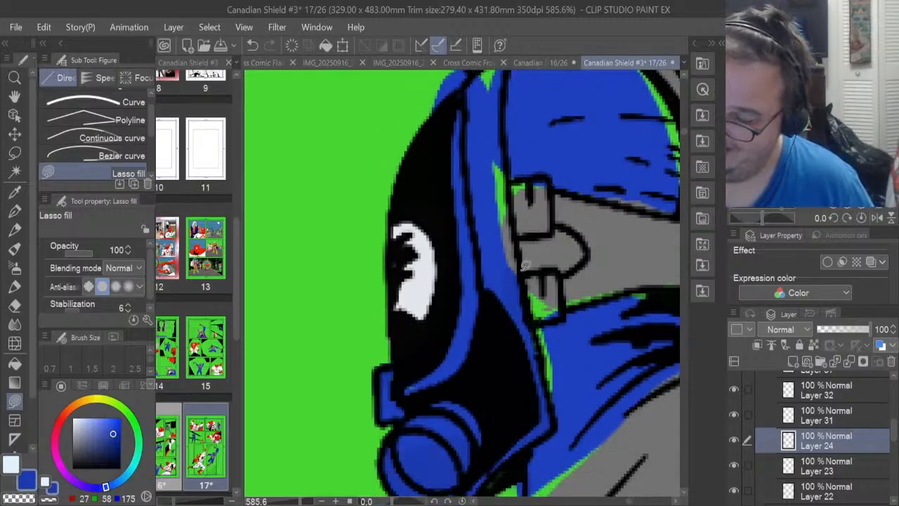
pyautogui.moveTo(490, 241)
pyautogui.mouseDown()
pyautogui.moveTo(519, 285)
pyautogui.moveTo(506, 159)
pyautogui.mouseUp()
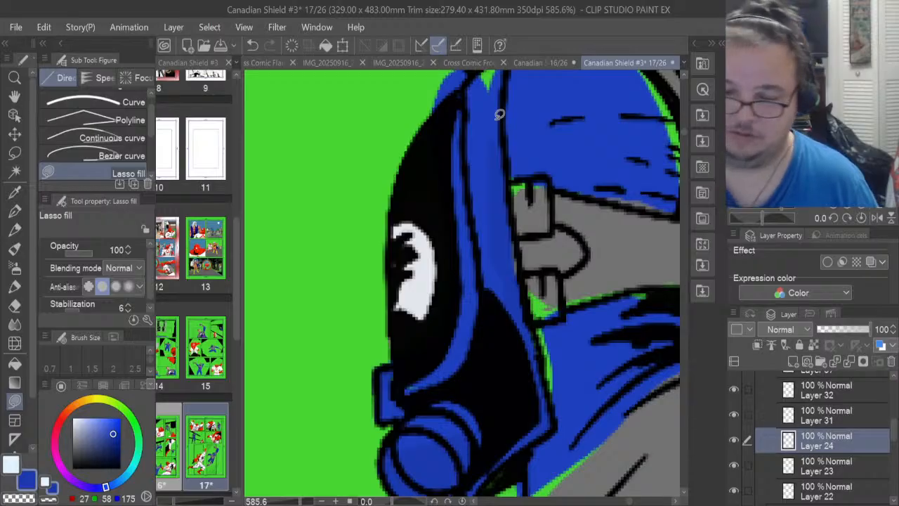
# Sample the mask's brighter blue (29, 63, 189) and refill the vertical band and the round respirator filter with it
pyautogui.press('i')
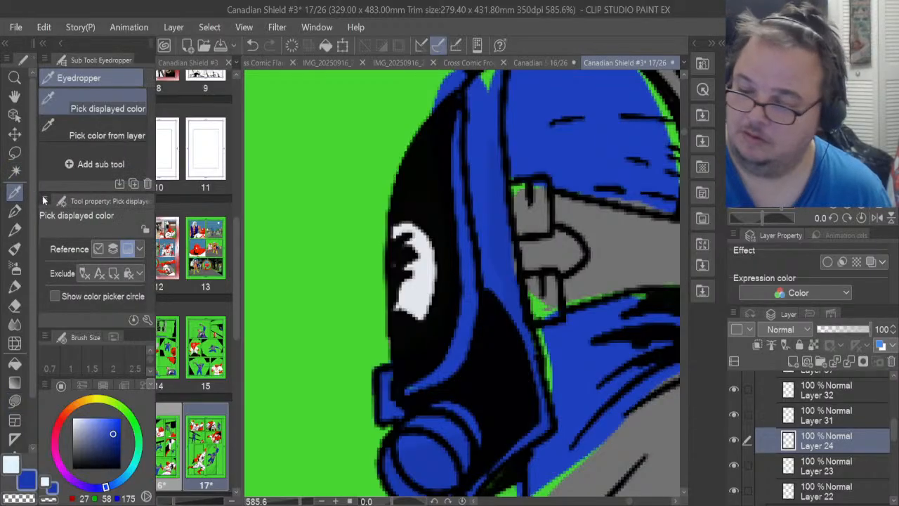
pyautogui.click(481, 116)
pyautogui.click(14, 400)
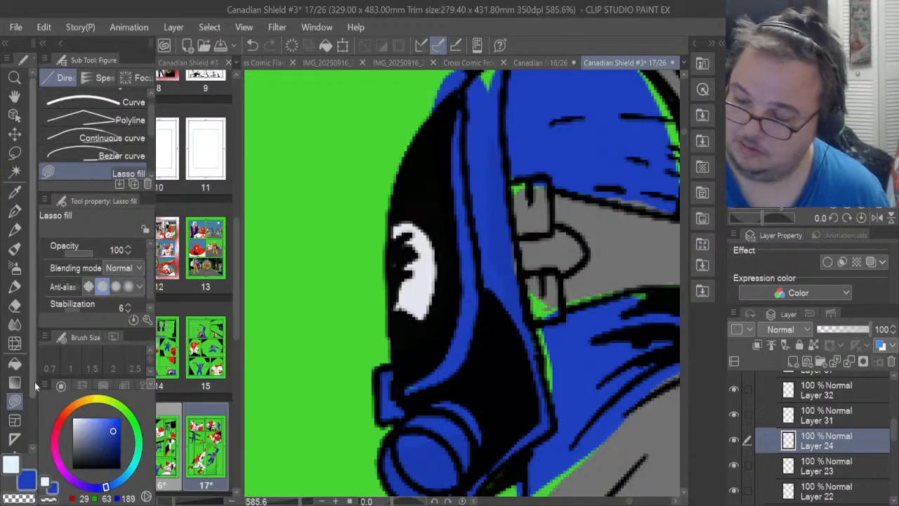
pyautogui.moveTo(492, 289)
pyautogui.mouseDown()
pyautogui.moveTo(507, 336)
pyautogui.moveTo(524, 296)
pyautogui.moveTo(508, 136)
pyautogui.moveTo(490, 284)
pyautogui.mouseUp()
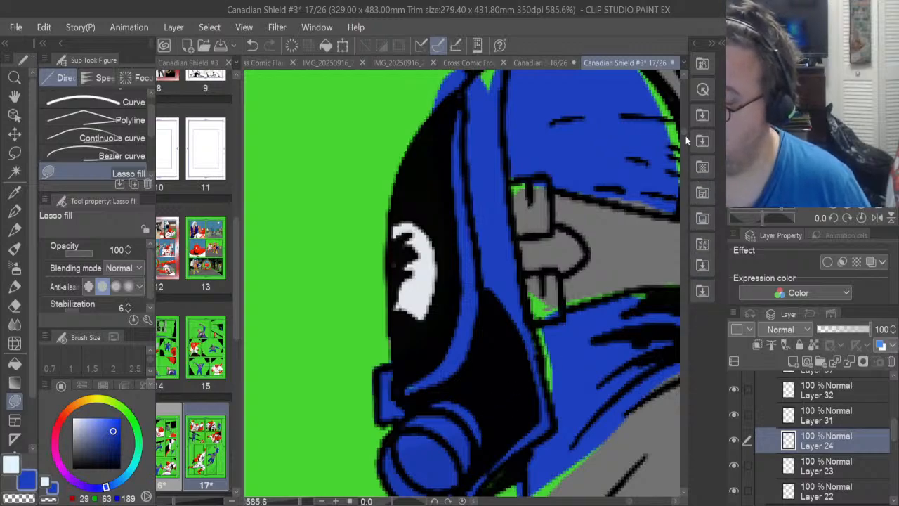
pyautogui.scroll(-4, 452, 276)
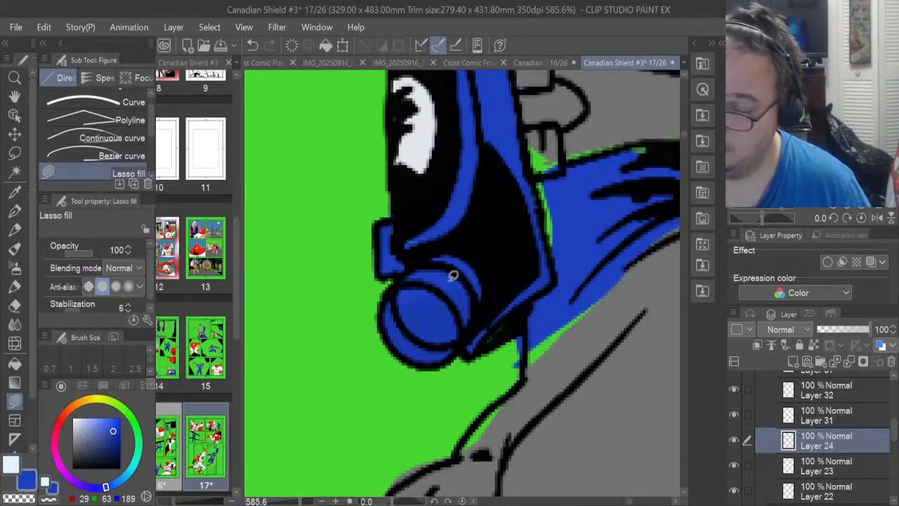
pyautogui.moveTo(453, 276)
pyautogui.mouseDown()
pyautogui.moveTo(397, 288)
pyautogui.moveTo(387, 321)
pyautogui.moveTo(421, 357)
pyautogui.moveTo(516, 315)
pyautogui.moveTo(521, 286)
pyautogui.moveTo(555, 282)
pyautogui.moveTo(517, 141)
pyautogui.moveTo(461, 206)
pyautogui.moveTo(463, 323)
pyautogui.mouseUp()
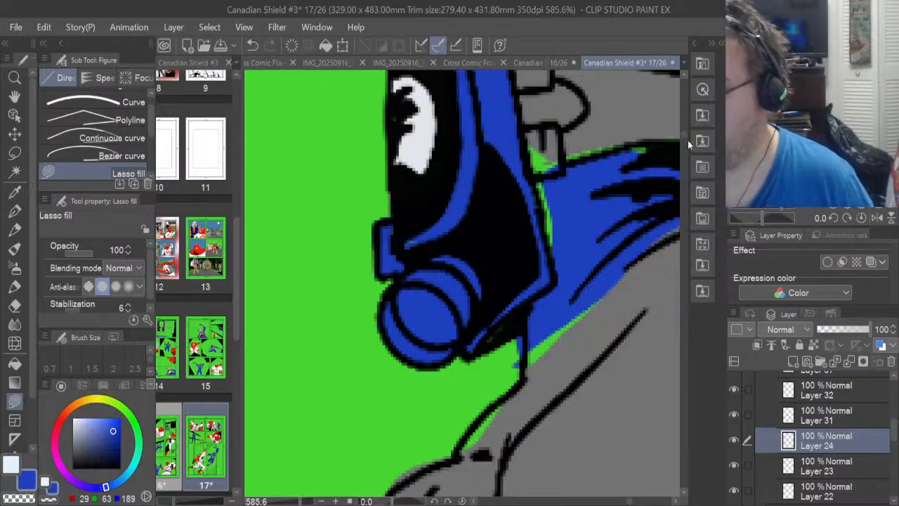
# Fill the green notch atop the mask's vertical band with blue, and erase the stray blue outside the mask's upper front edge
pyautogui.scroll(5, 686, 134)
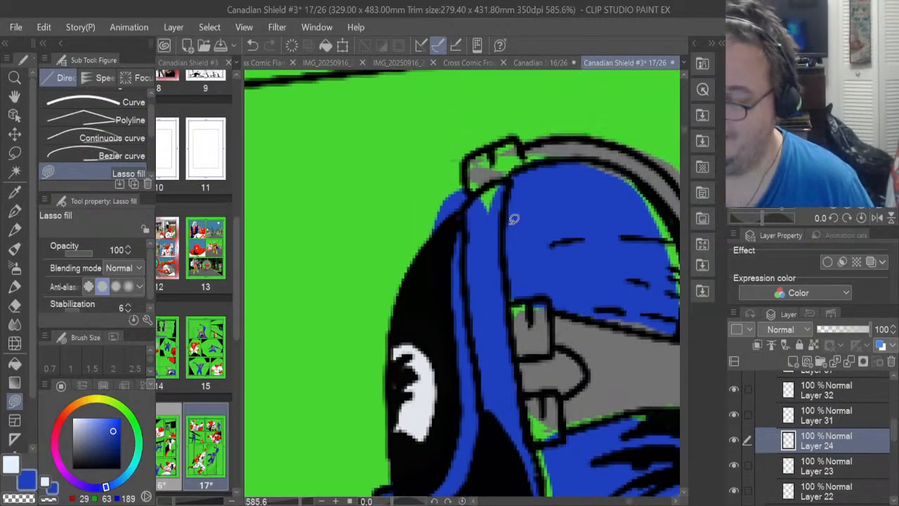
pyautogui.moveTo(513, 219)
pyautogui.mouseDown()
pyautogui.moveTo(475, 170)
pyautogui.moveTo(452, 235)
pyautogui.mouseUp()
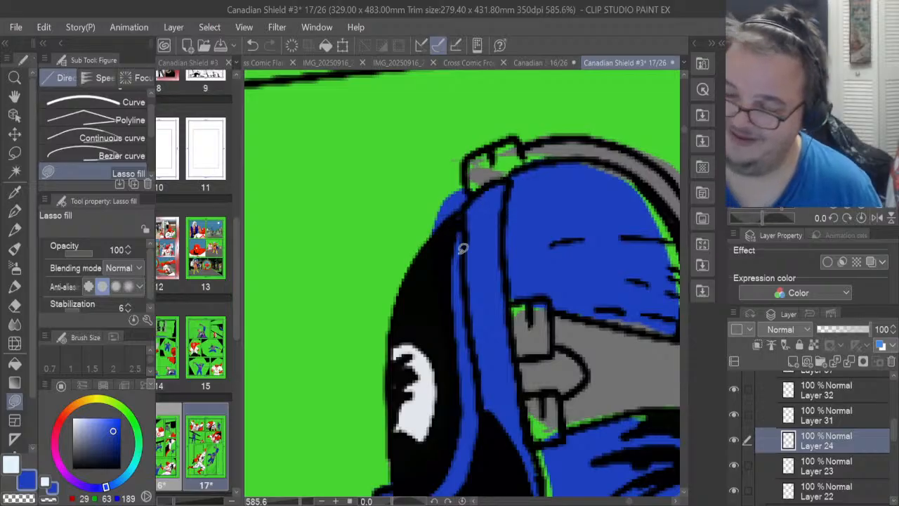
pyautogui.press('e')
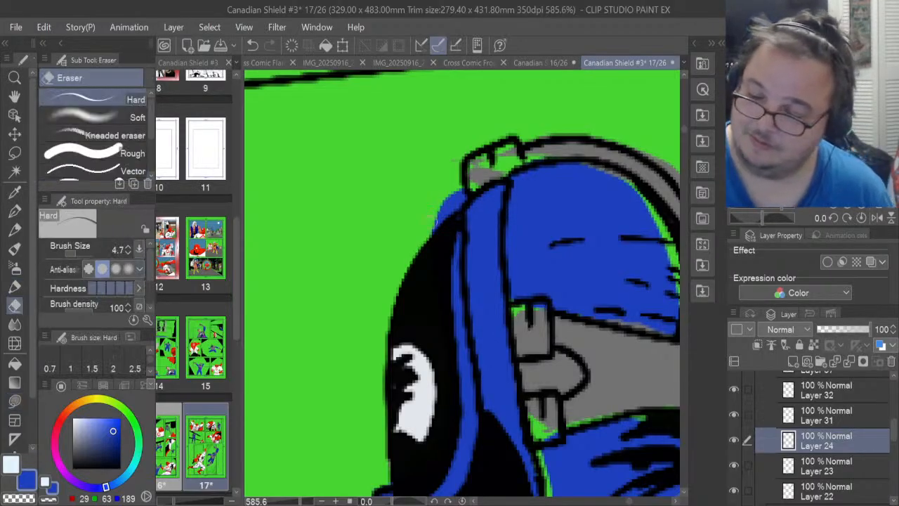
pyautogui.moveTo(436, 219)
pyautogui.mouseDown()
pyautogui.moveTo(427, 240)
pyautogui.moveTo(456, 198)
pyautogui.moveTo(446, 198)
pyautogui.mouseUp()
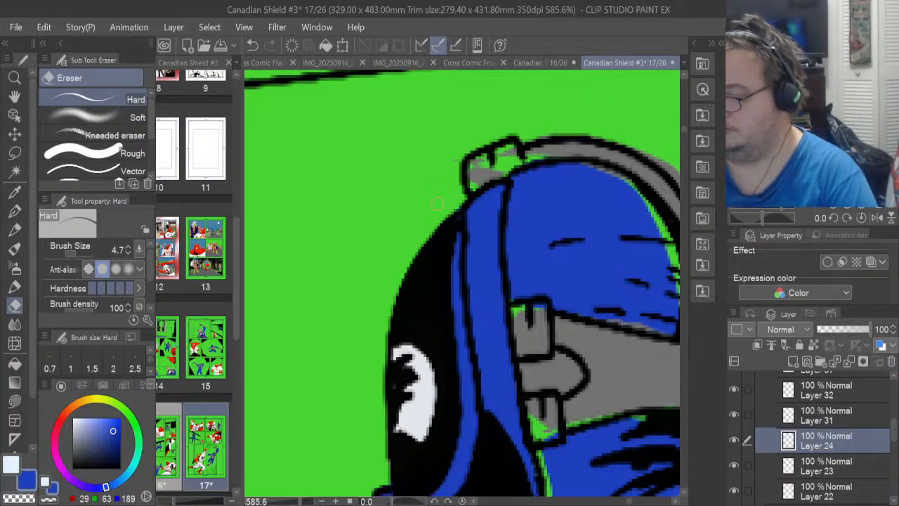
# Toggle Layer 23's visibility to identify the straps' grey, make that layer active, and sample the grey (114, 114, 114)
pyautogui.click(733, 465)
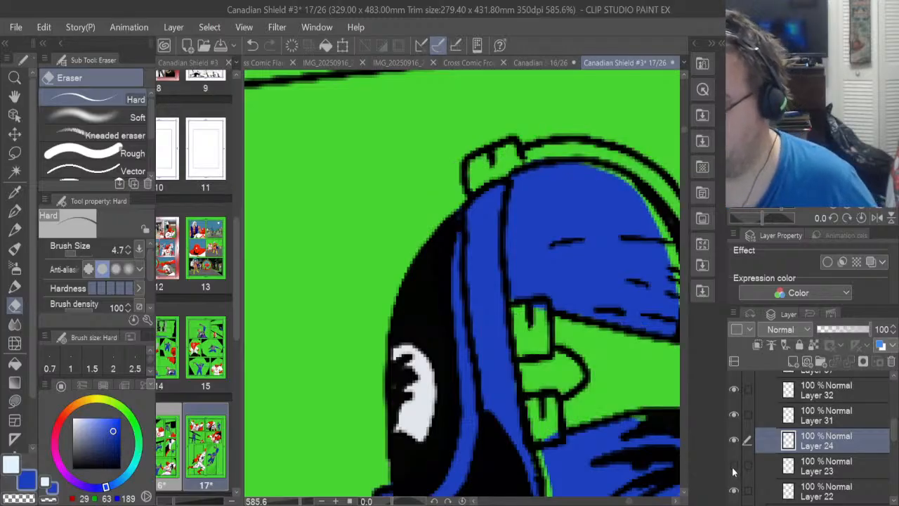
pyautogui.click(733, 465)
pyautogui.click(790, 469)
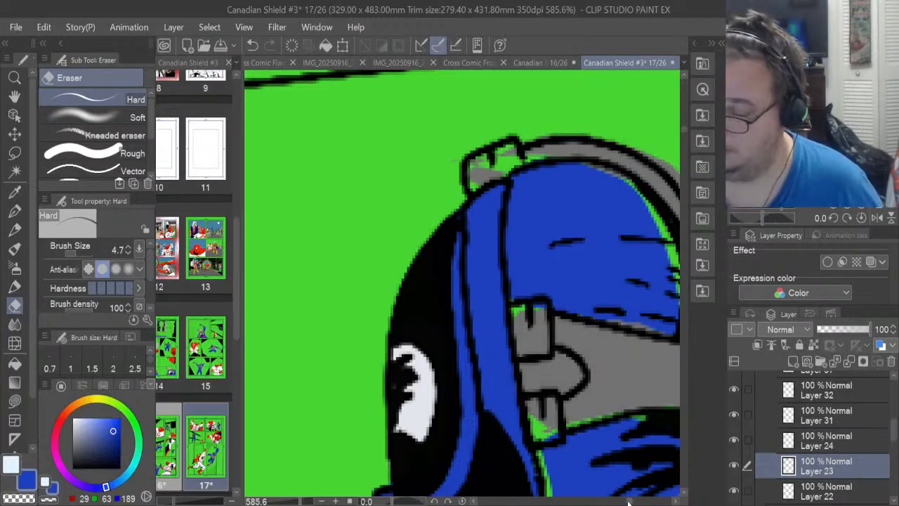
pyautogui.moveTo(630, 502); pyautogui.dragTo(632, 502)
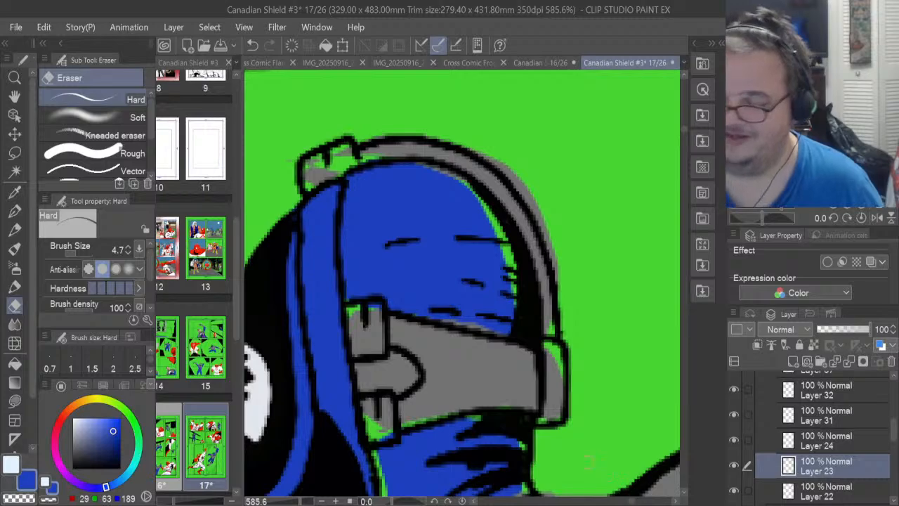
pyautogui.click(15, 191)
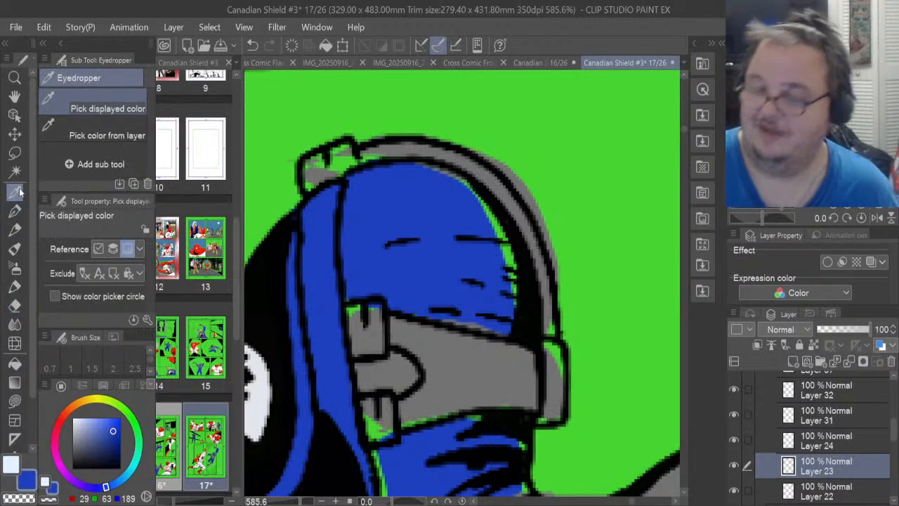
pyautogui.click(449, 346)
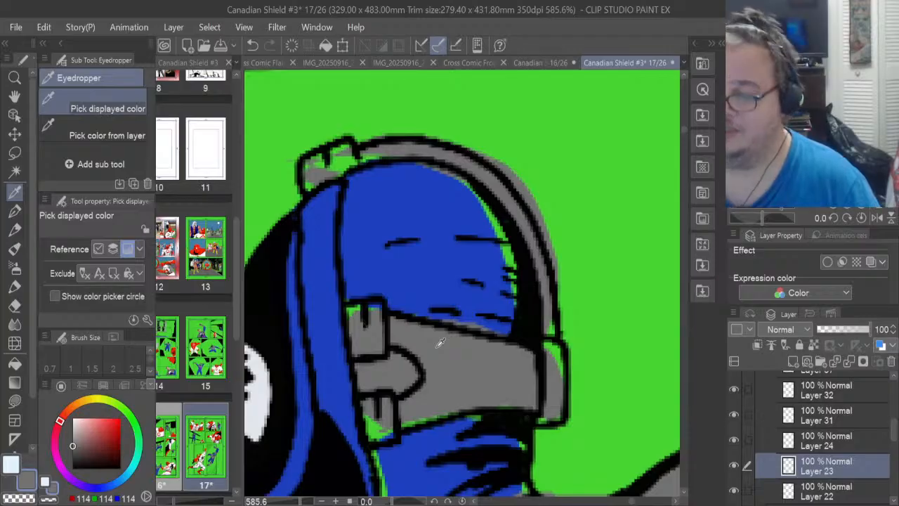
pyautogui.click(490, 140)
pyautogui.click(434, 359)
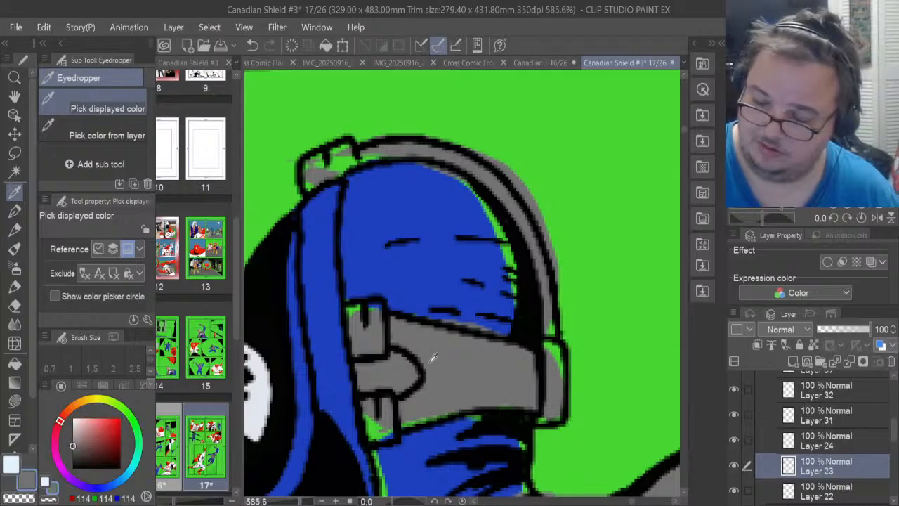
# Erase the stray grey around the headband and above the side strap, and fill the buckle atop the head with grey
pyautogui.click(14, 305)
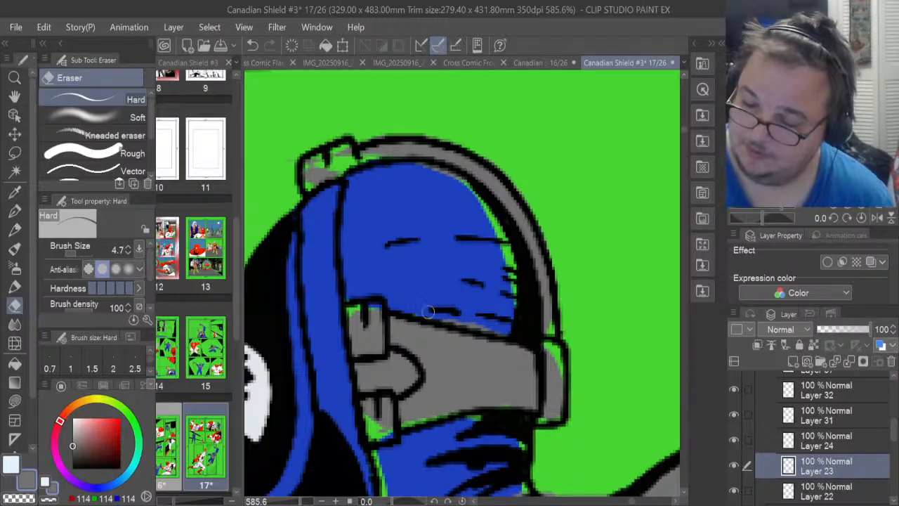
pyautogui.moveTo(428, 311); pyautogui.dragTo(500, 326)
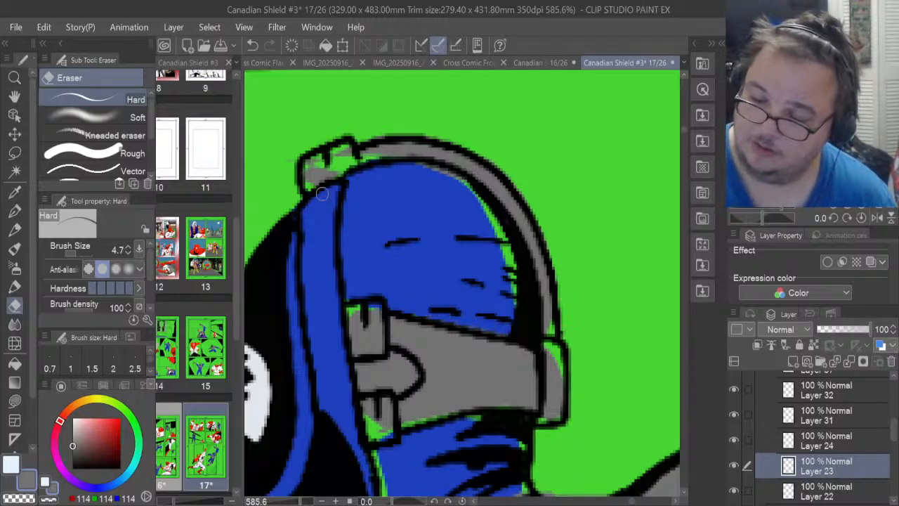
pyautogui.click(14, 400)
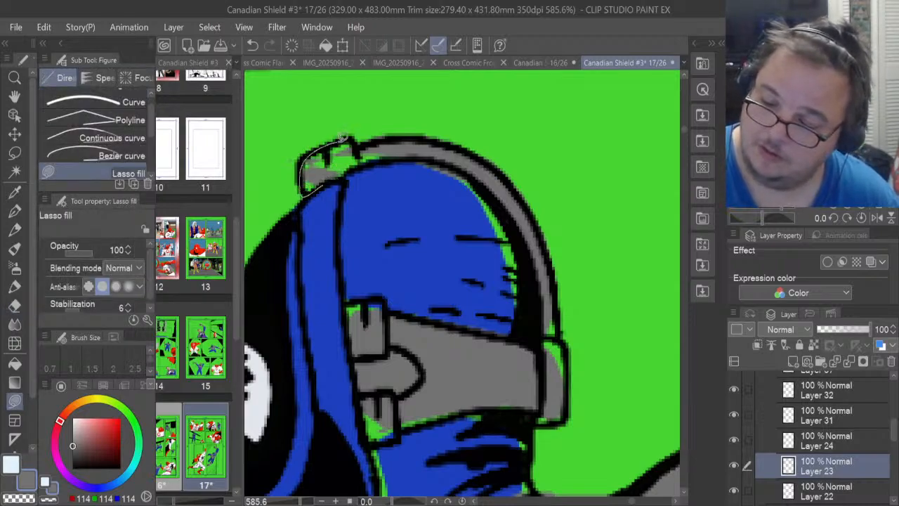
pyautogui.moveTo(364, 146)
pyautogui.mouseDown()
pyautogui.moveTo(399, 146)
pyautogui.moveTo(376, 131)
pyautogui.mouseUp()
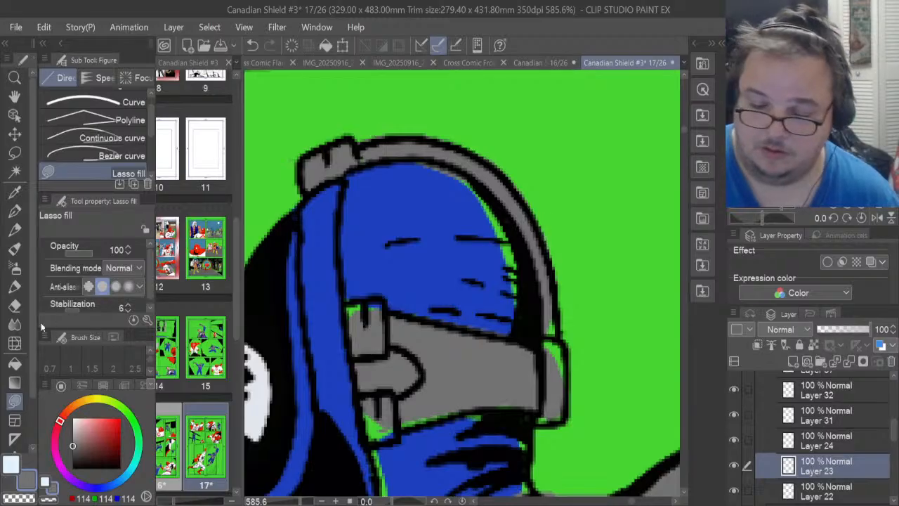
pyautogui.click(15, 304)
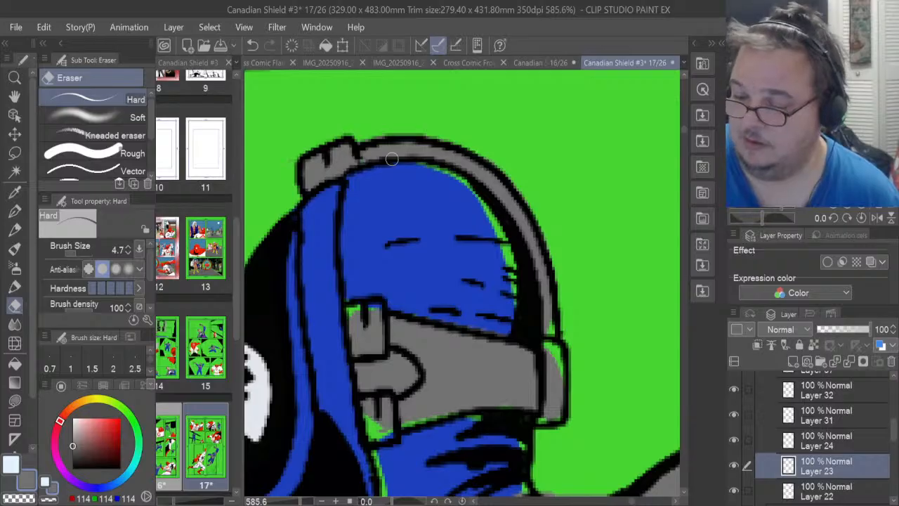
# Fill the gaps in the two side buckles with grey, and erase the grey from the rounded opening between them
pyautogui.click(14, 400)
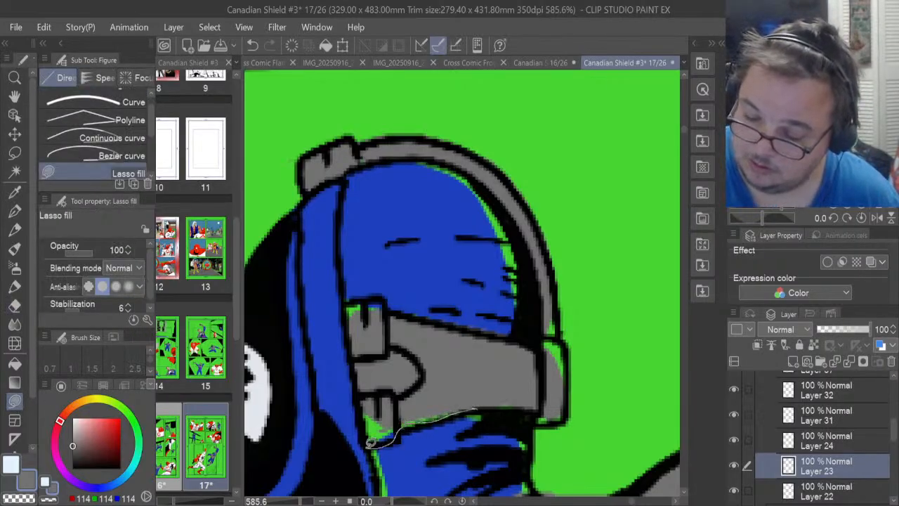
pyautogui.moveTo(363, 397); pyautogui.dragTo(409, 398)
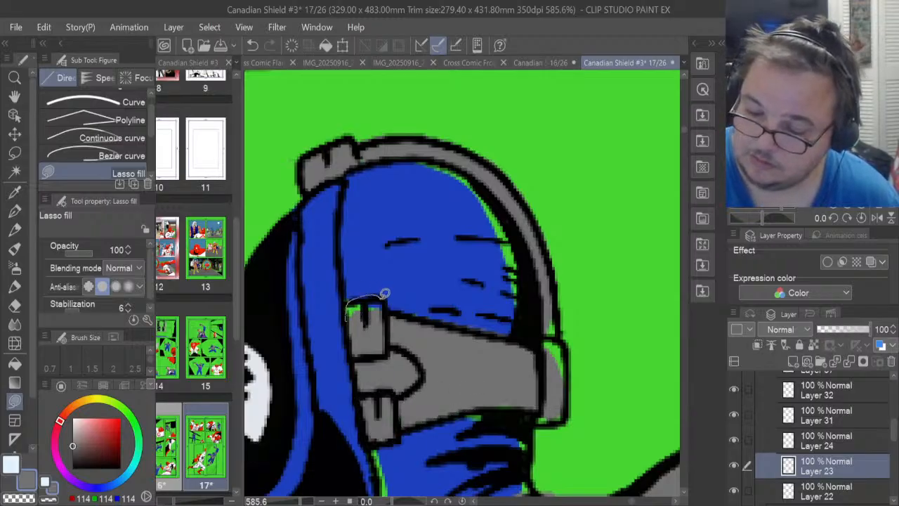
pyautogui.moveTo(384, 293); pyautogui.dragTo(393, 317)
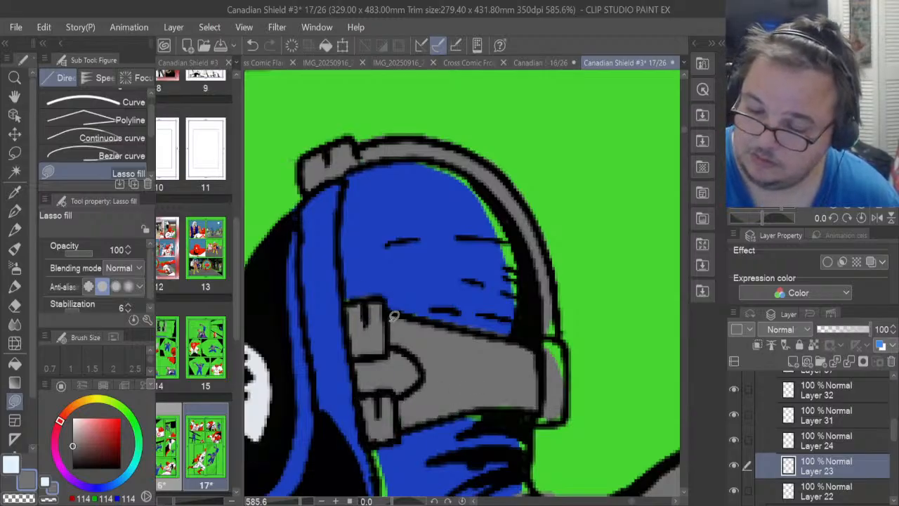
pyautogui.click(14, 306)
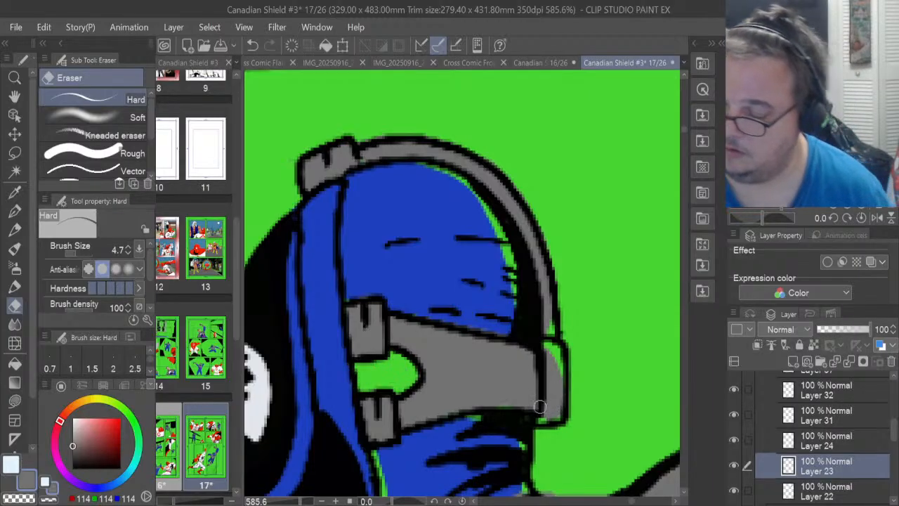
# Fill the green gaps in the strap's rear buckle with grey, and check Layer 23's coverage by toggling its visibility
pyautogui.click(14, 400)
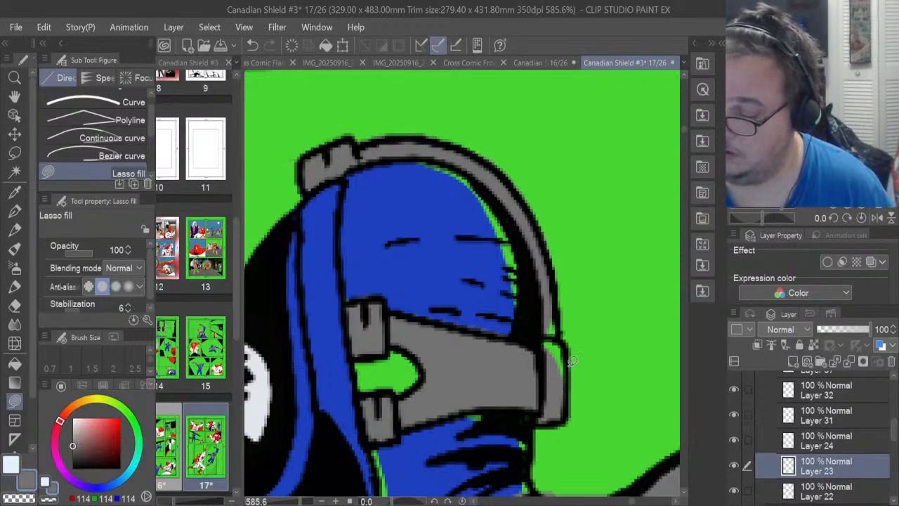
pyautogui.moveTo(554, 311); pyautogui.dragTo(540, 358)
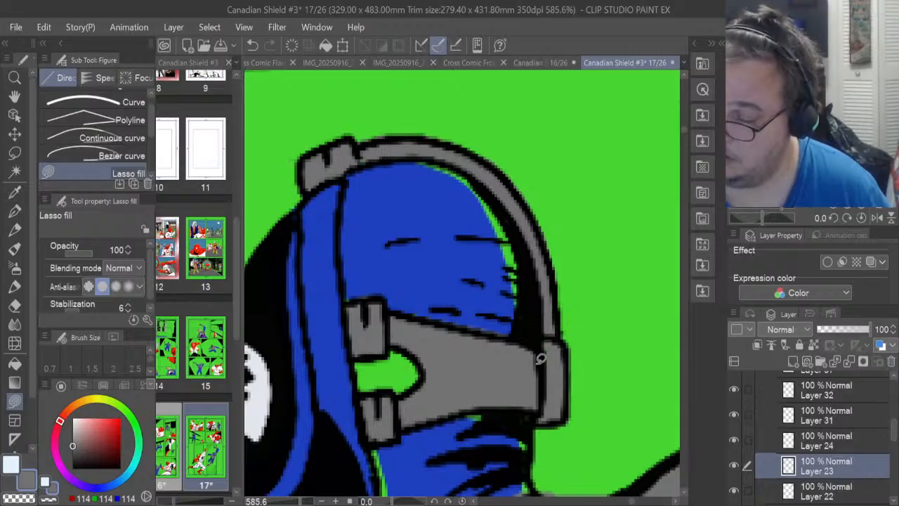
pyautogui.click(13, 308)
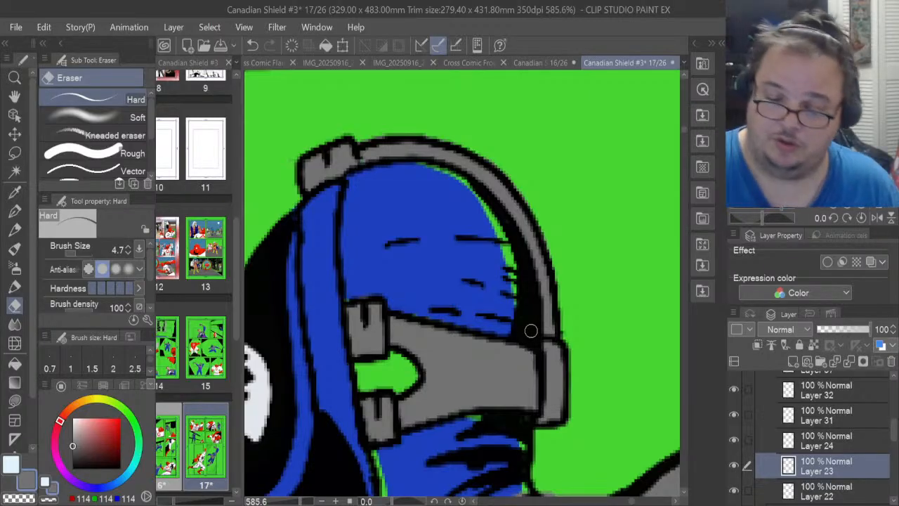
pyautogui.click(14, 400)
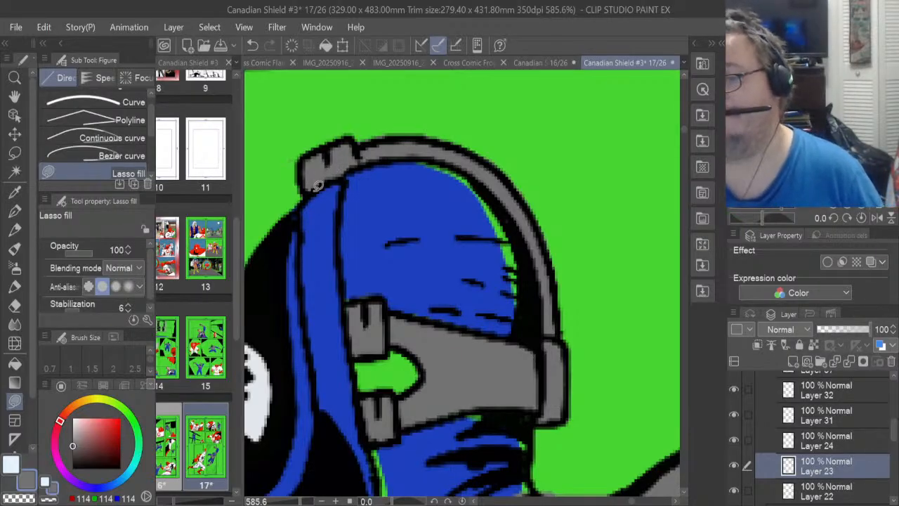
pyautogui.scroll(-3, 317, 185)
pyautogui.scroll(-1, 318, 185)
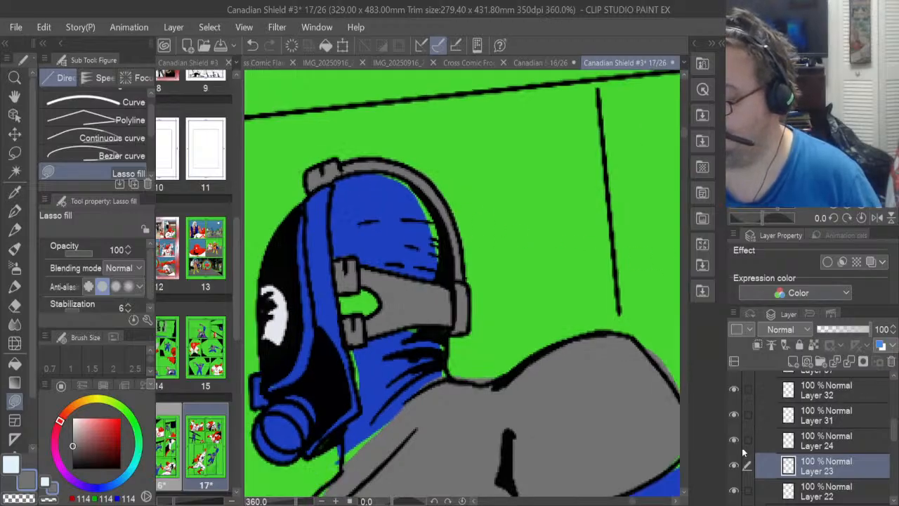
pyautogui.click(737, 471)
pyautogui.click(737, 471)
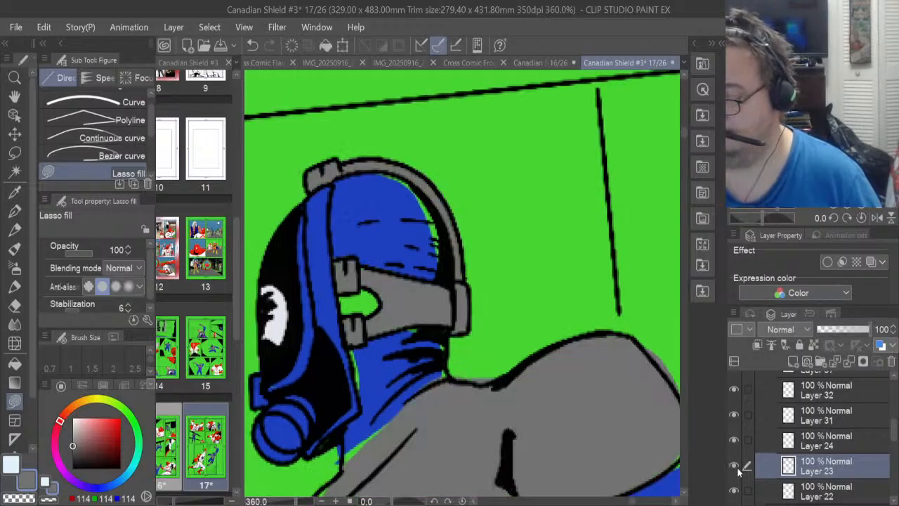
# Erase the stray grey outside the neck base and shoulder outline on Layer 23
pyautogui.scroll(5, 634, 380)
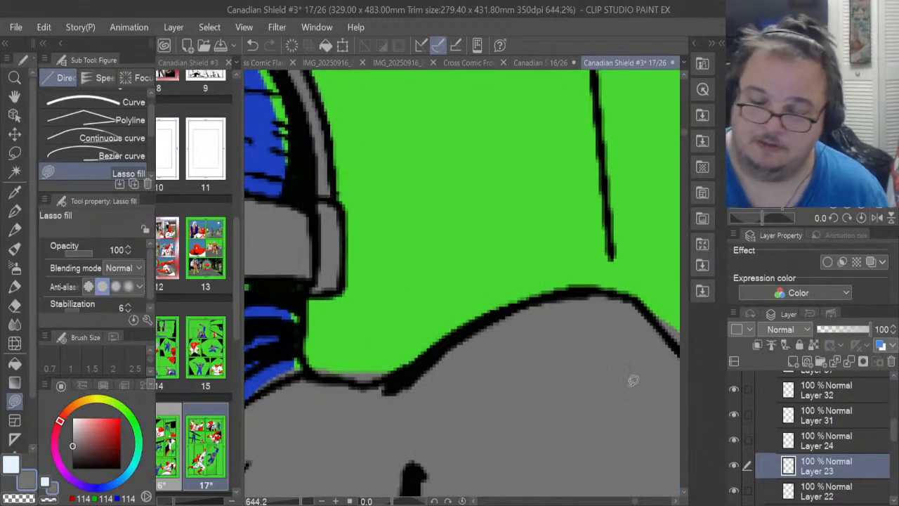
pyautogui.click(19, 302)
pyautogui.moveTo(322, 376); pyautogui.dragTo(383, 374)
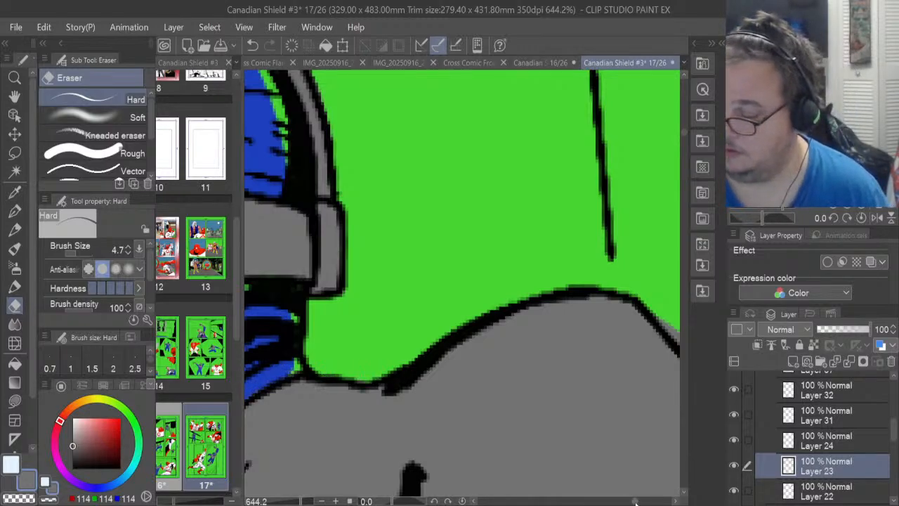
pyautogui.moveTo(636, 502); pyautogui.dragTo(637, 502)
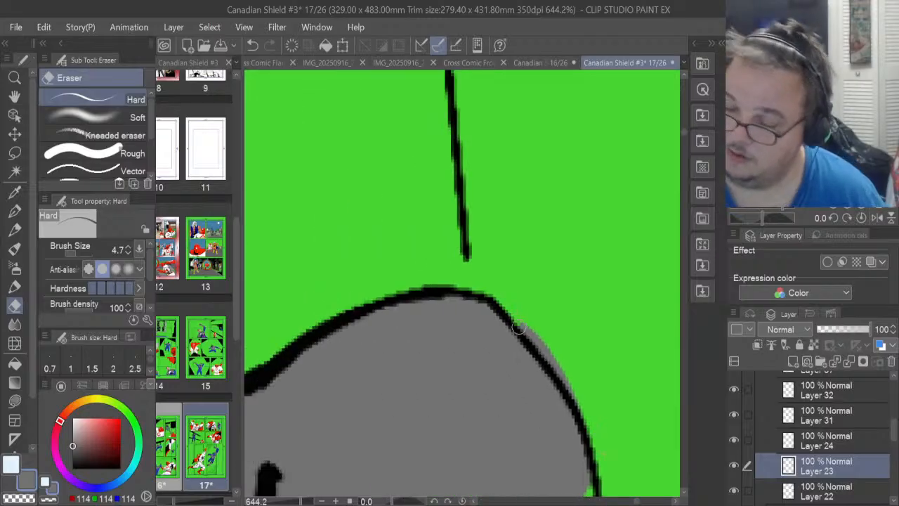
pyautogui.moveTo(518, 328); pyautogui.dragTo(559, 381)
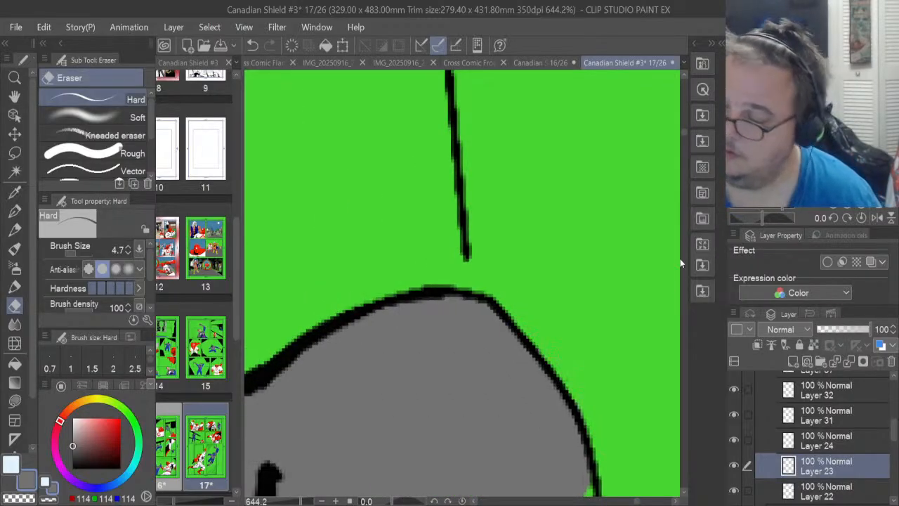
# Fill the green gap in the lower outer corner of the shoulder with grey using Lasso fill
pyautogui.scroll(-5, 684, 133)
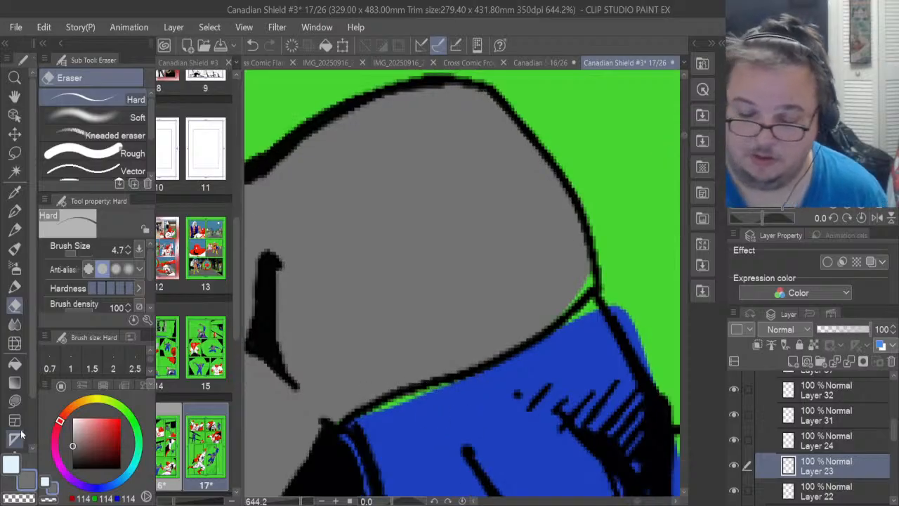
pyautogui.press('u')
pyautogui.moveTo(566, 306); pyautogui.dragTo(573, 309)
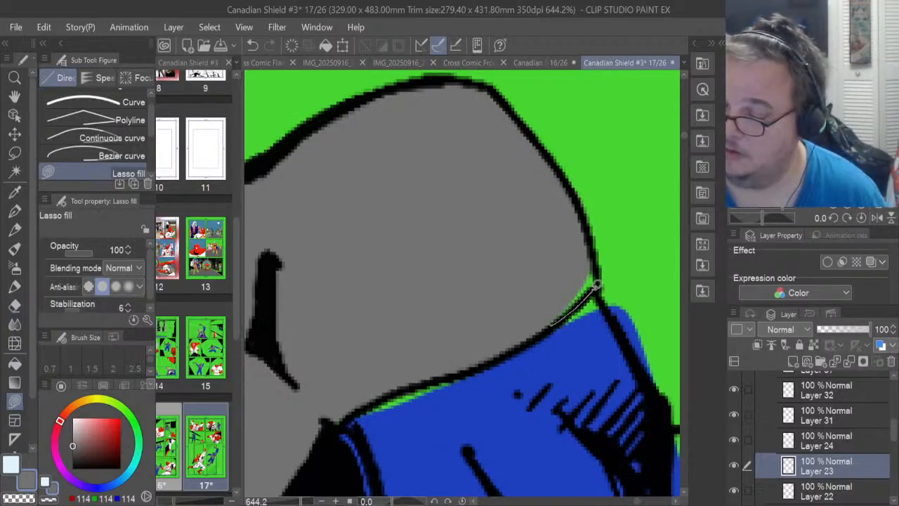
pyautogui.moveTo(580, 253); pyautogui.dragTo(581, 247)
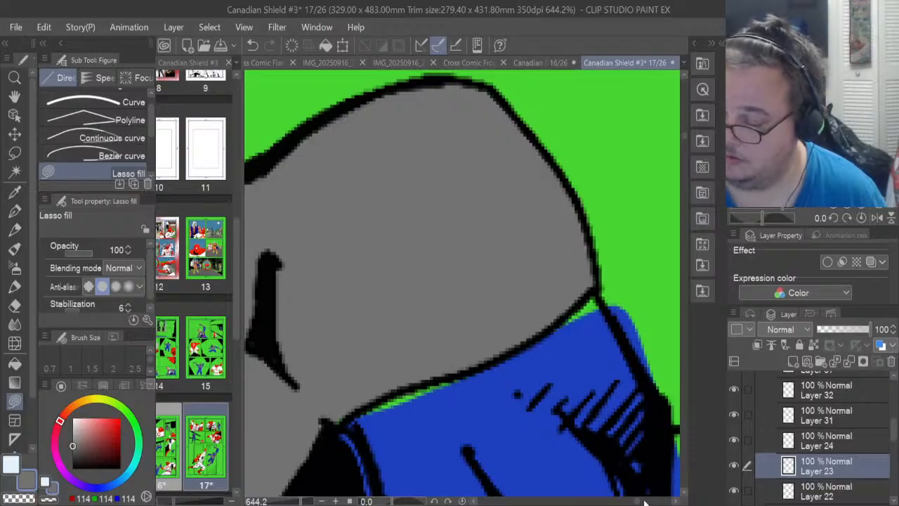
# Make CS3#15 Copy 3 in Panel 2 active and ink the missing black line between neck and shirt with the Mapping pen
pyautogui.moveTo(638, 502); pyautogui.dragTo(633, 502)
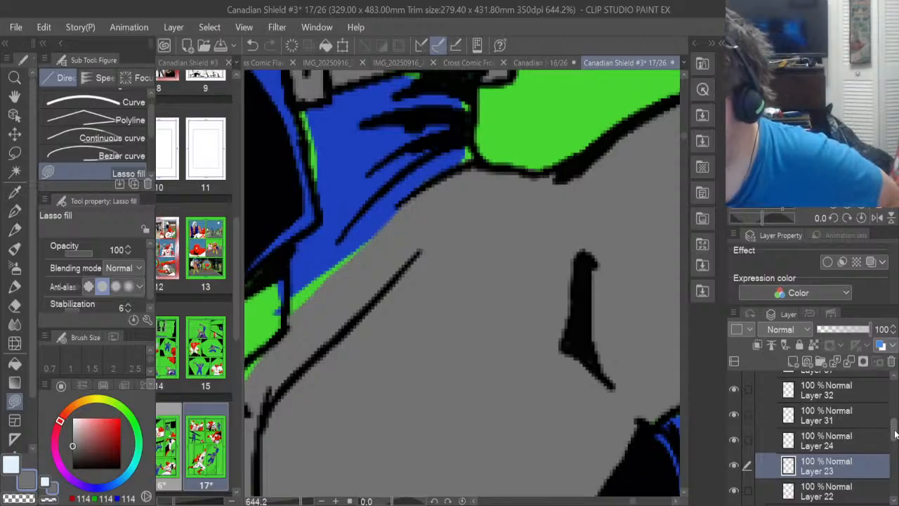
pyautogui.moveTo(894, 437); pyautogui.dragTo(893, 394)
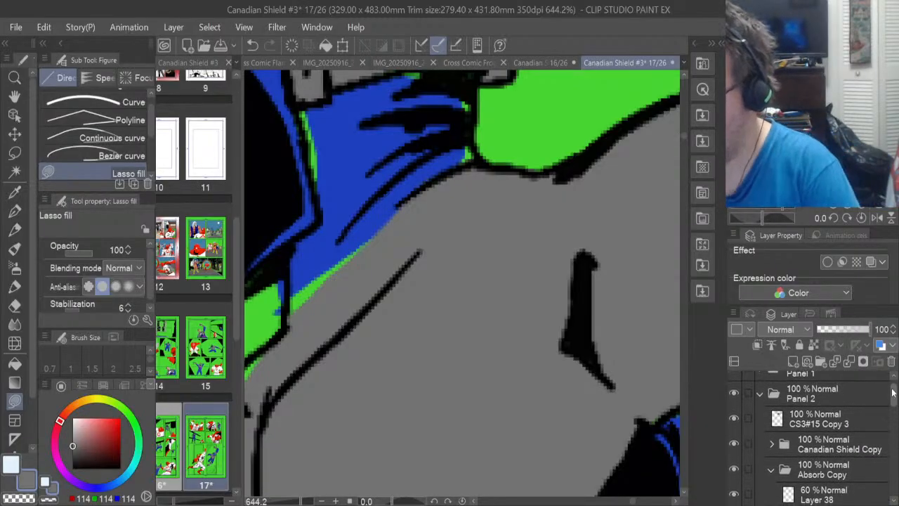
pyautogui.click(813, 414)
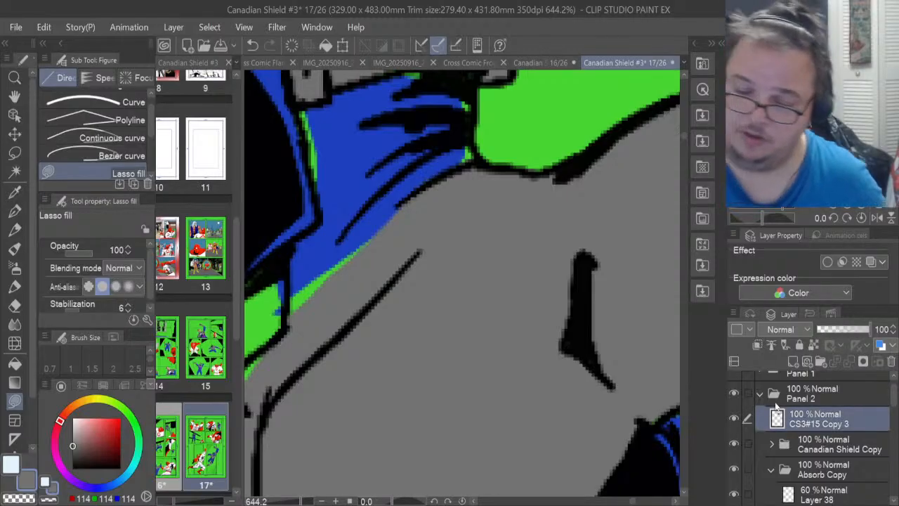
pyautogui.click(9, 469)
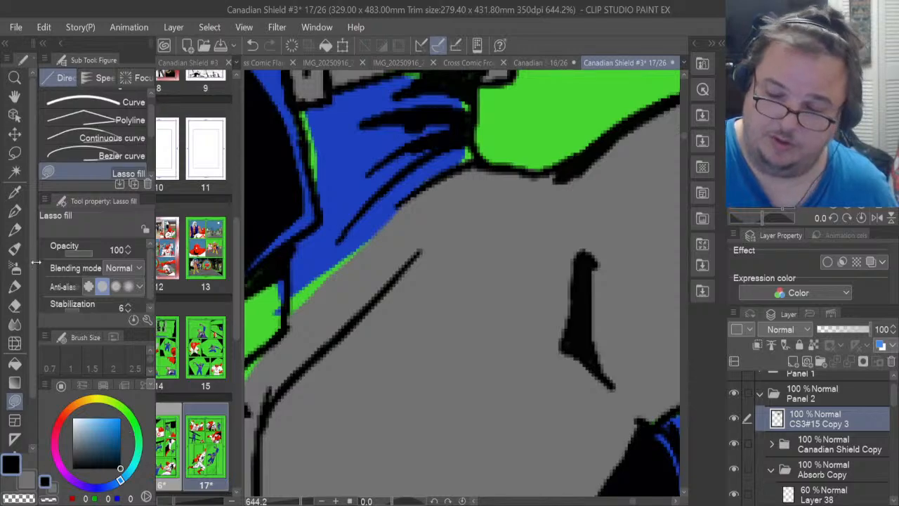
pyautogui.click(14, 212)
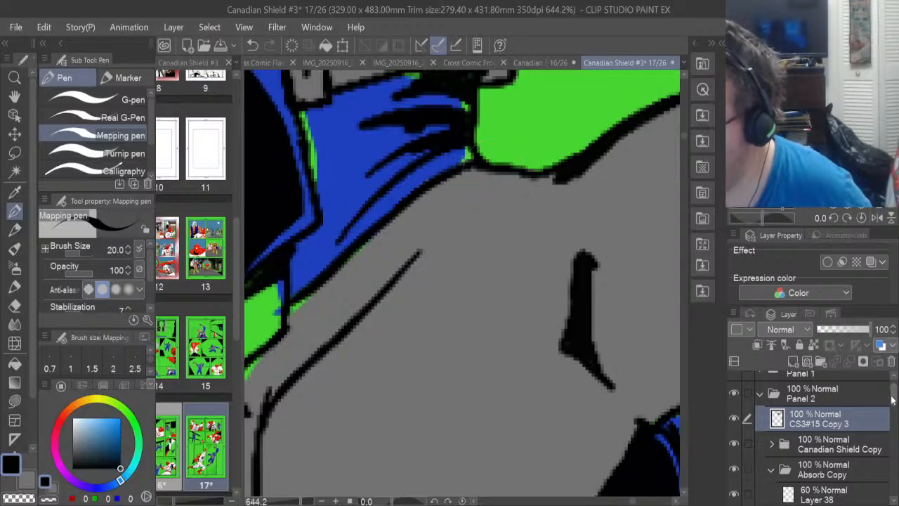
# Toggle the visibility of Layers 24 and 23 to find the grey, and make Layer 23 active
pyautogui.moveTo(894, 401); pyautogui.dragTo(894, 433)
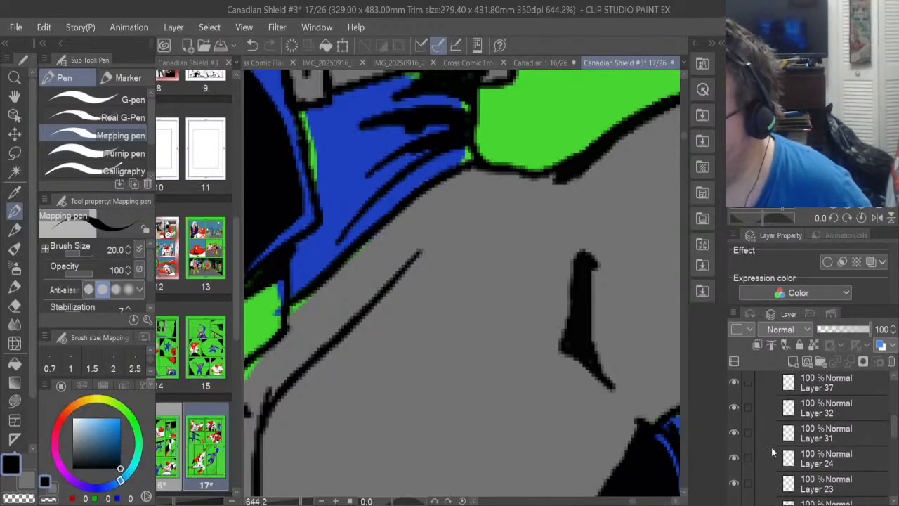
pyautogui.click(733, 459)
pyautogui.click(732, 458)
pyautogui.click(732, 484)
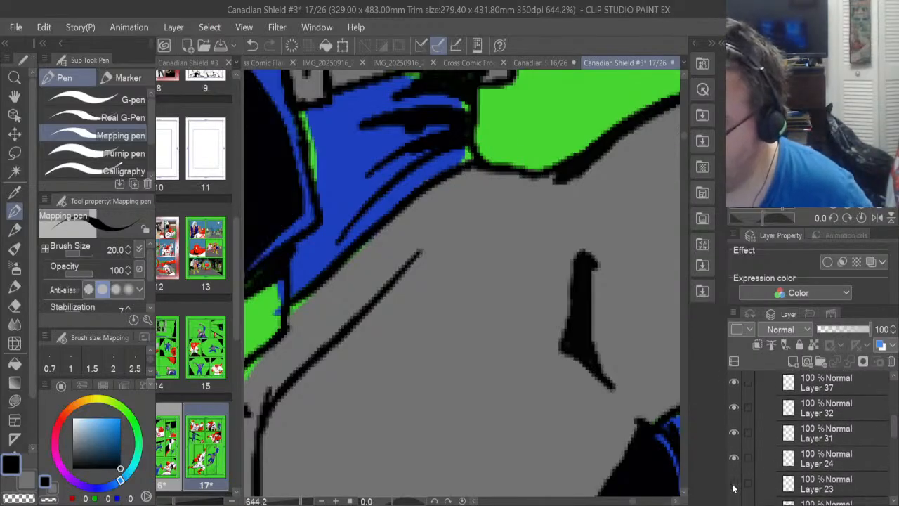
pyautogui.click(733, 485)
pyautogui.click(821, 483)
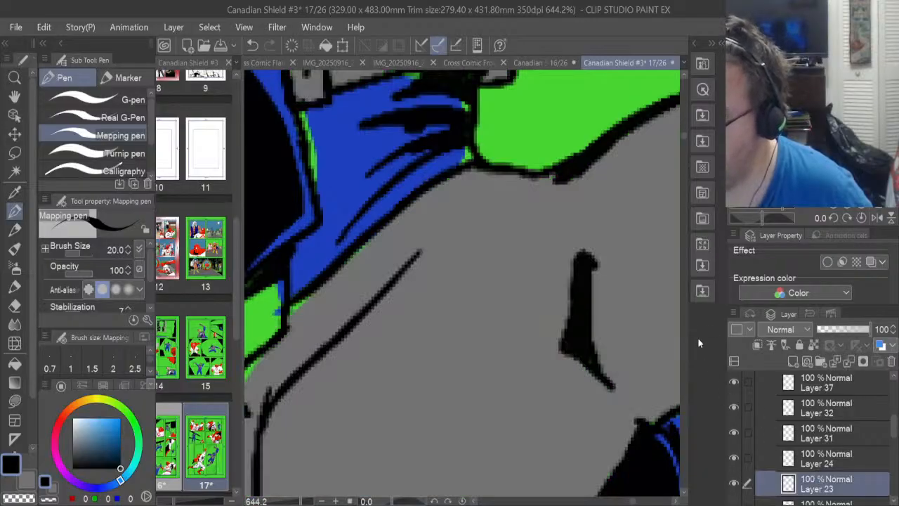
# Erase the stray grey outside the upper curve of the front shoulder's outline on Layer 23
pyautogui.scroll(-5, 684, 140)
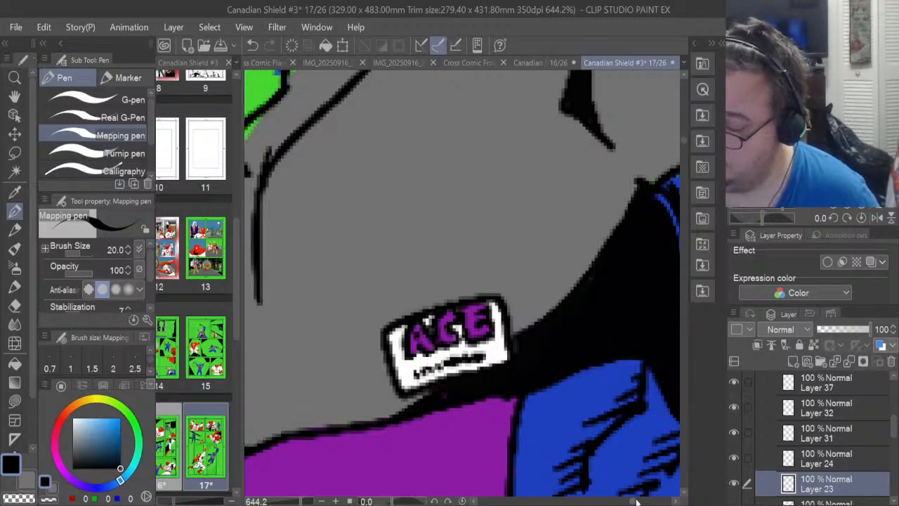
pyautogui.scroll(8, 603, 485)
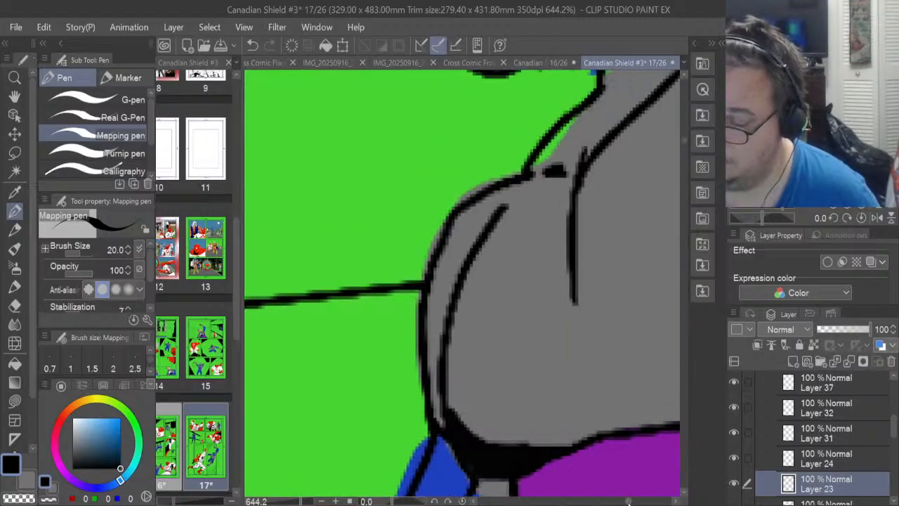
pyautogui.click(14, 306)
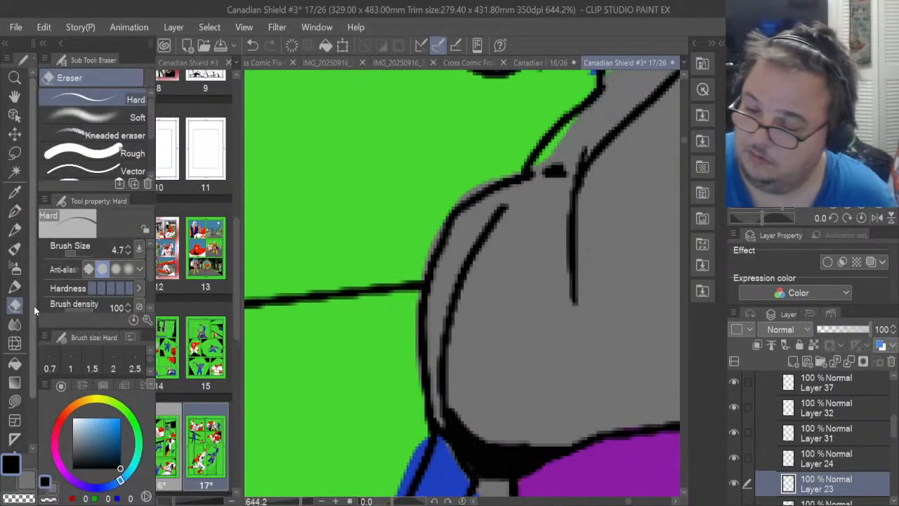
pyautogui.moveTo(420, 283); pyautogui.dragTo(447, 215)
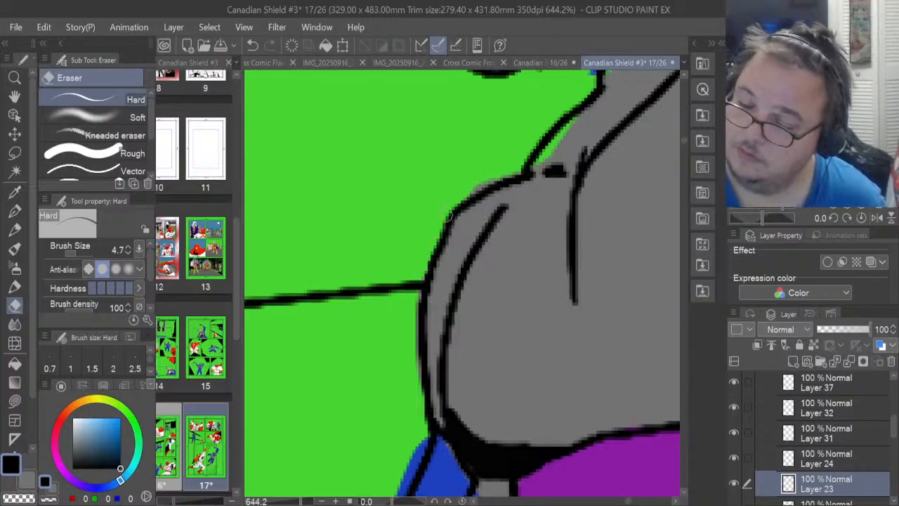
pyautogui.click(14, 400)
pyautogui.moveTo(541, 171); pyautogui.dragTo(535, 155)
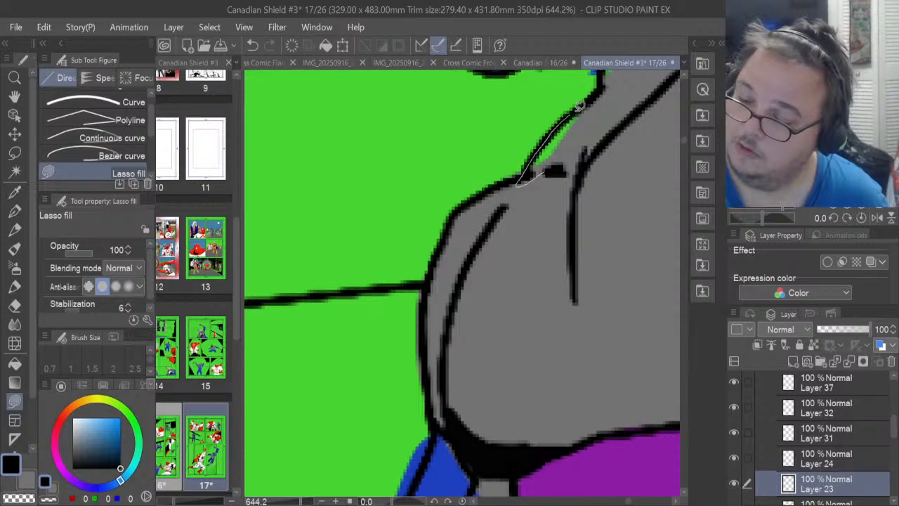
pyautogui.moveTo(579, 105); pyautogui.dragTo(602, 83)
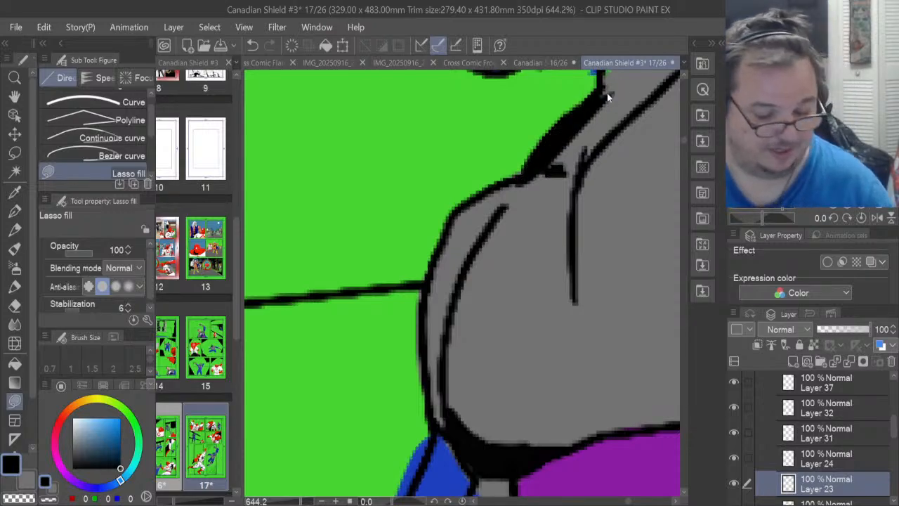
pyautogui.hotkey('ctrl', 'z')
# Switch to grey (114, 114, 114) and fill the green gap inside the collar's front edge
pyautogui.click(26, 480)
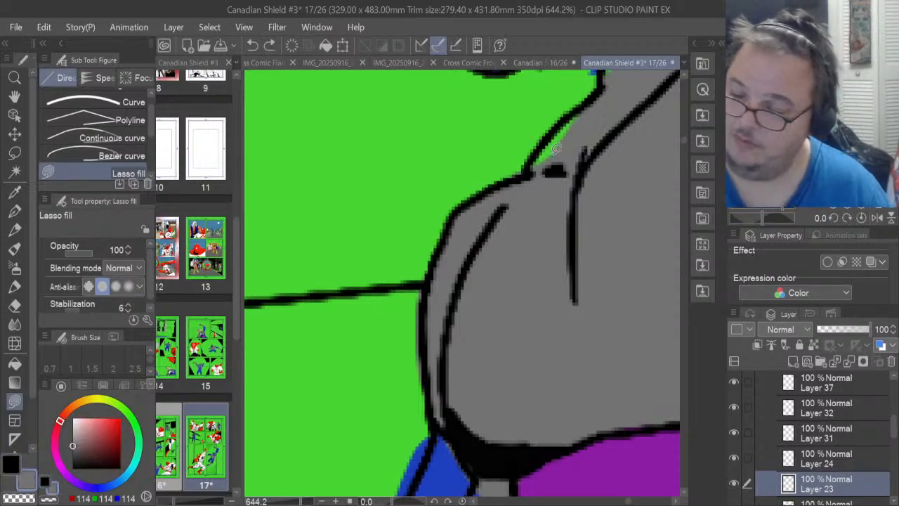
pyautogui.moveTo(531, 173)
pyautogui.mouseDown()
pyautogui.moveTo(540, 142)
pyautogui.moveTo(586, 104)
pyautogui.mouseUp()
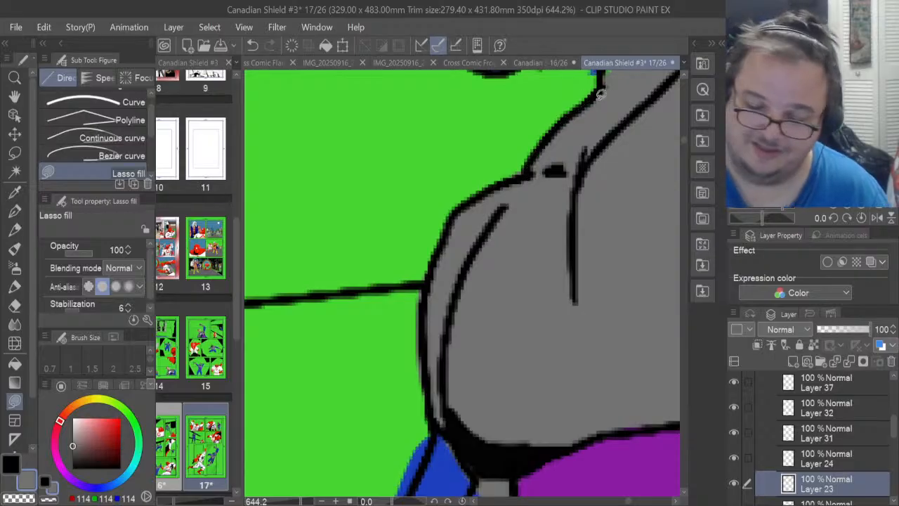
# Erase the stray grey along the front shoulder's outer edge and from the blue area beneath its black shadow
pyautogui.click(15, 306)
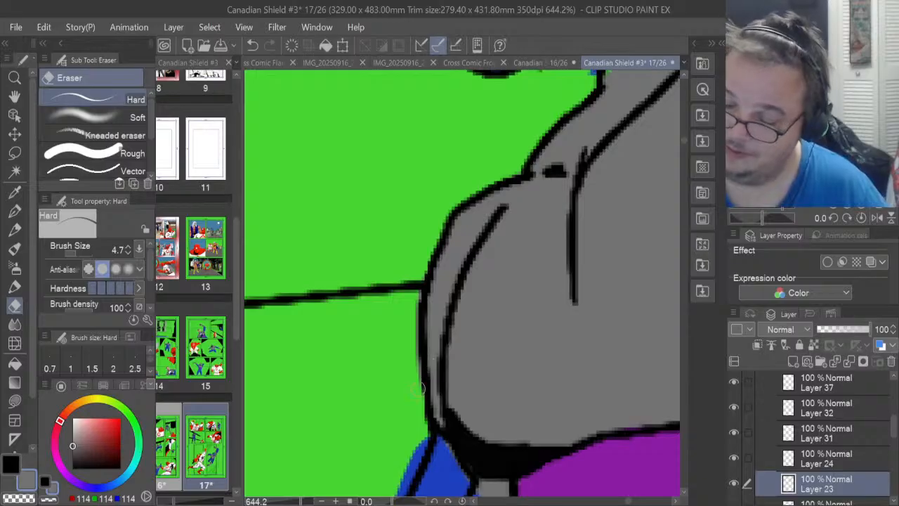
pyautogui.moveTo(417, 389); pyautogui.dragTo(416, 295)
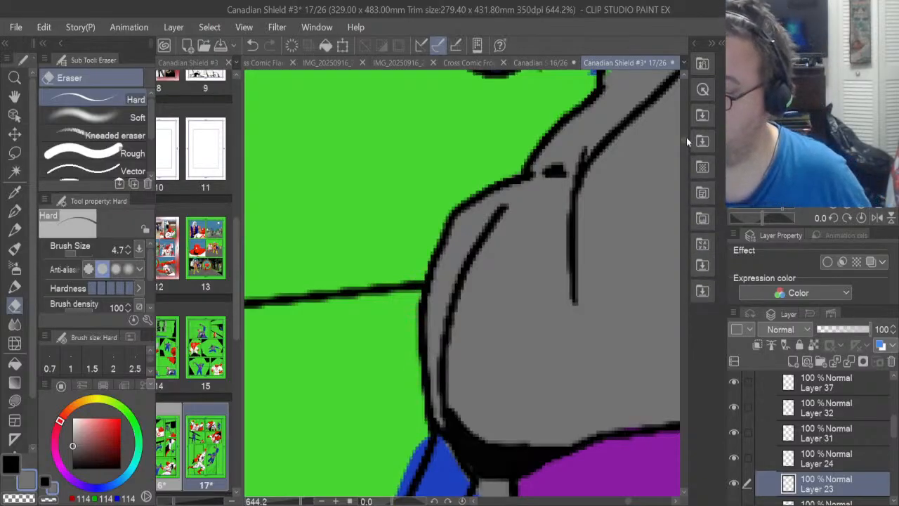
pyautogui.moveTo(684, 138); pyautogui.dragTo(683, 140)
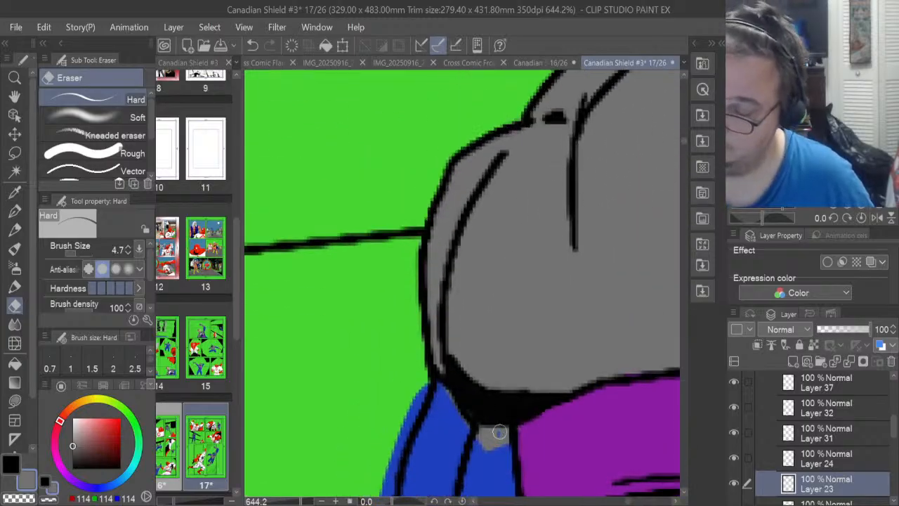
pyautogui.moveTo(492, 445)
pyautogui.mouseDown()
pyautogui.moveTo(476, 446)
pyautogui.moveTo(449, 396)
pyautogui.mouseUp()
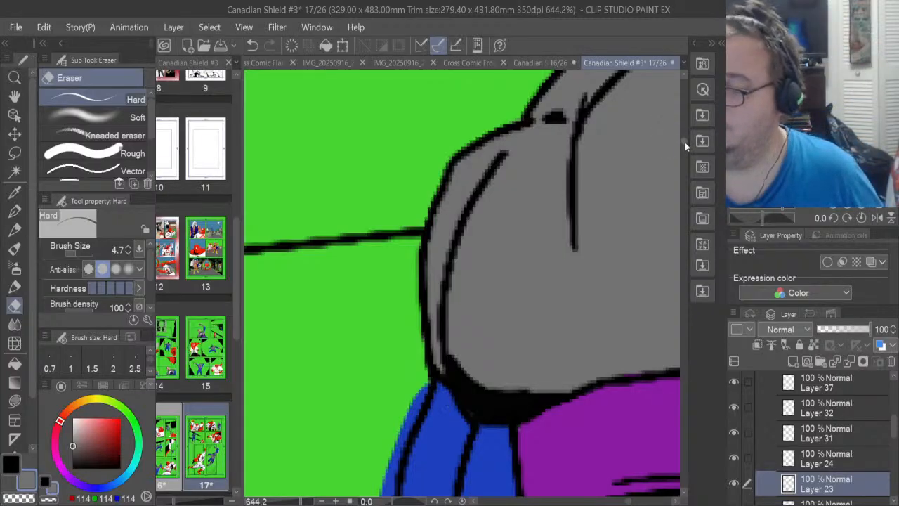
# Fill the thin green gaps beneath the new neck line with grey using Lasso fill
pyautogui.scroll(3, 684, 142)
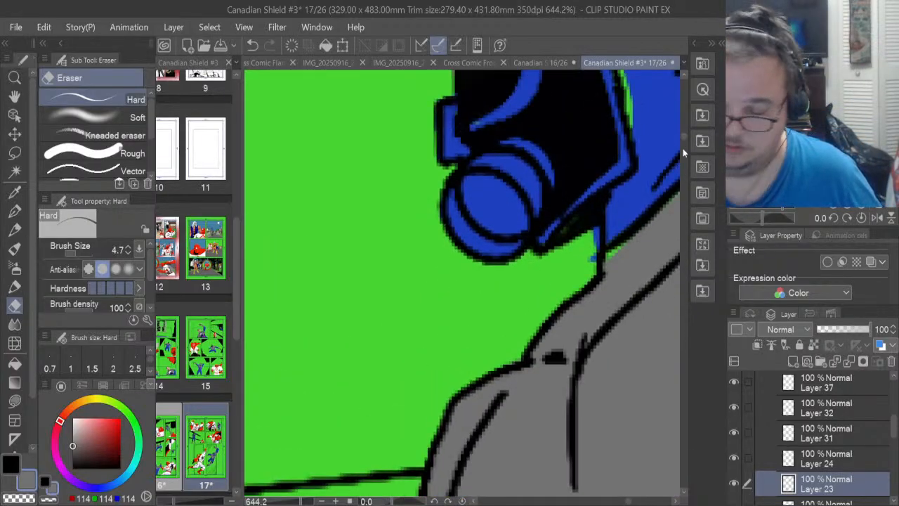
pyautogui.click(15, 399)
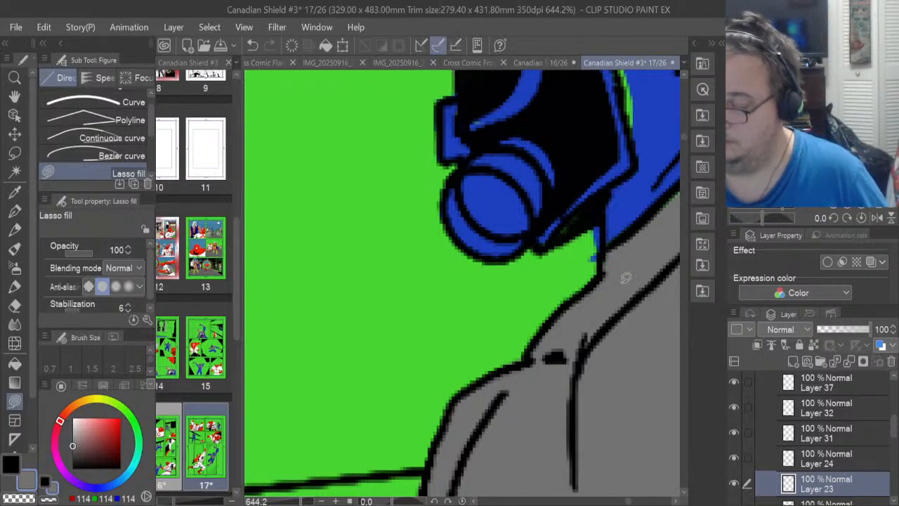
pyautogui.hscroll(4, 613, 435)
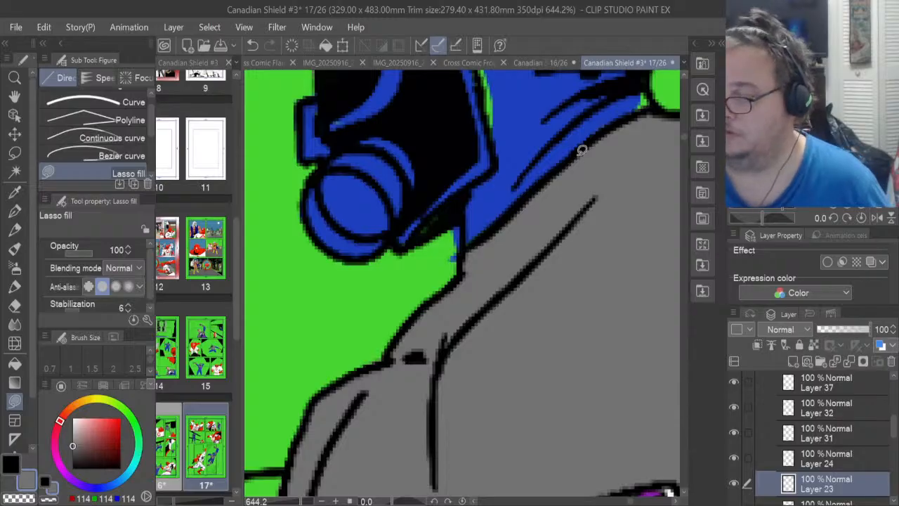
# Erase the stray grey outside the bent lower leg's top edge, its knee corner over the blue, and its underside on Layer 23
pyautogui.moveTo(684, 138); pyautogui.dragTo(687, 150)
pyautogui.press('e')
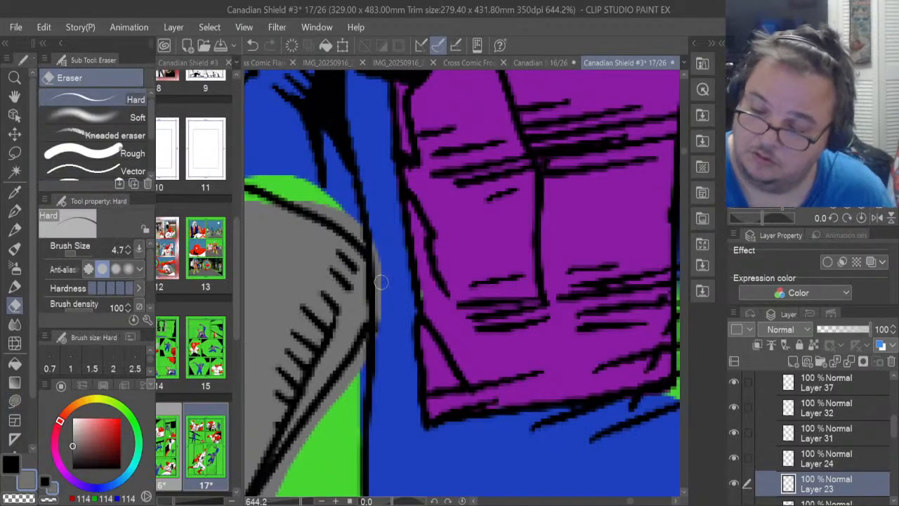
pyautogui.moveTo(375, 327); pyautogui.dragTo(376, 238)
pyautogui.moveTo(327, 210)
pyautogui.mouseDown()
pyautogui.moveTo(351, 223)
pyautogui.moveTo(345, 207)
pyautogui.mouseUp()
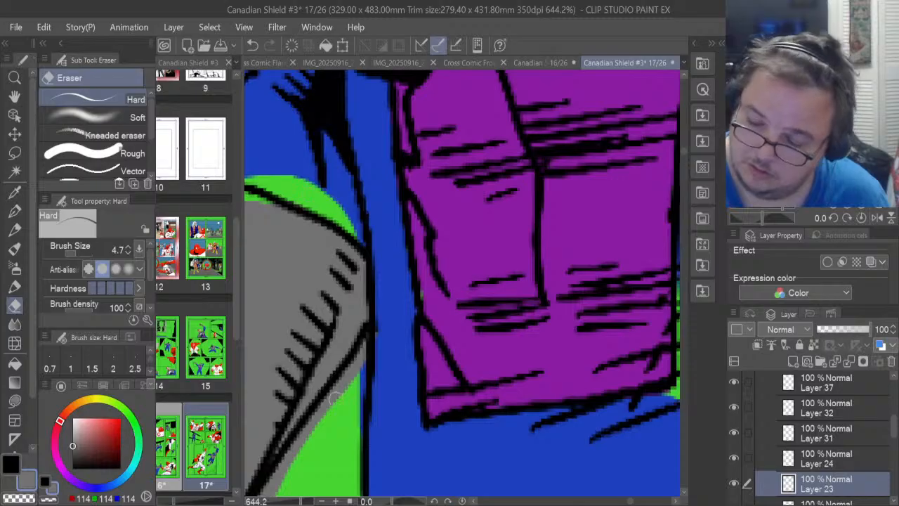
pyautogui.moveTo(295, 456); pyautogui.dragTo(361, 365)
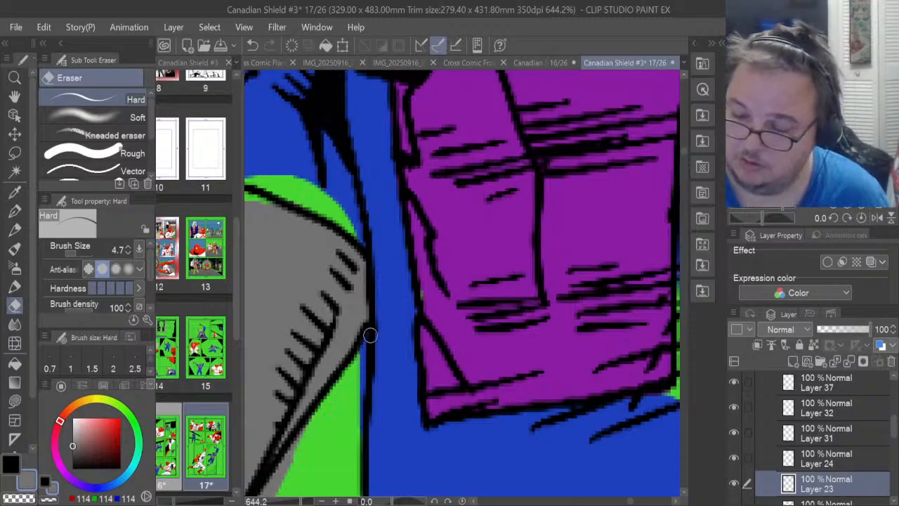
pyautogui.moveTo(307, 426); pyautogui.dragTo(282, 464)
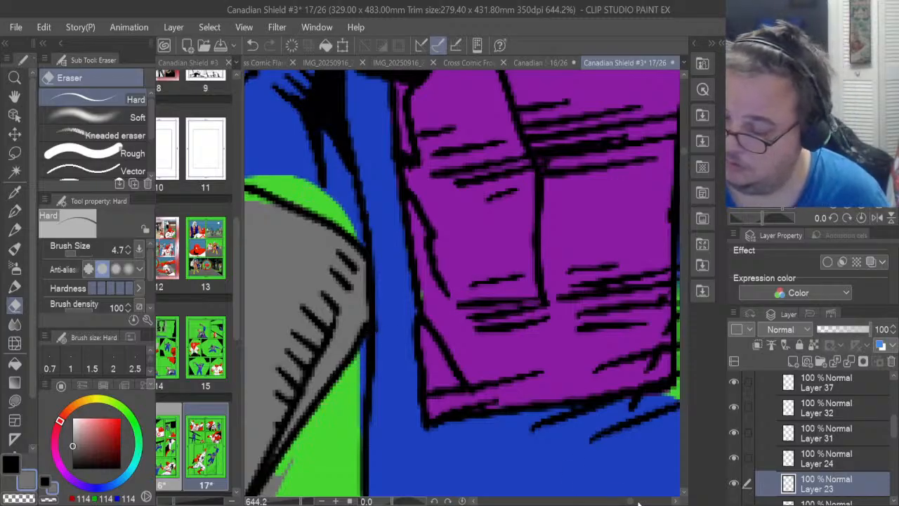
# Fill the green gap inside the top edge of the lower leg with grey using Lasso fill
pyautogui.hscroll(-3, 630, 502)
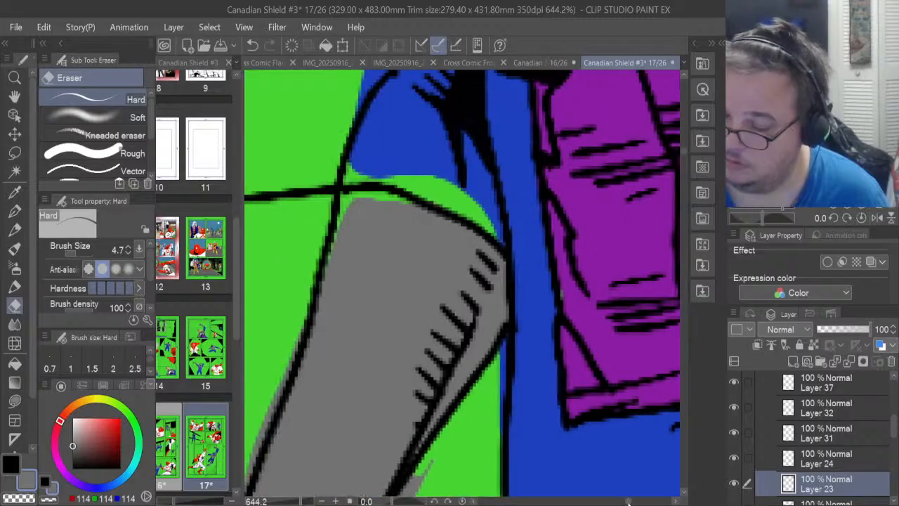
pyautogui.click(14, 401)
pyautogui.moveTo(328, 275)
pyautogui.mouseDown()
pyautogui.moveTo(332, 230)
pyautogui.moveTo(358, 182)
pyautogui.mouseUp()
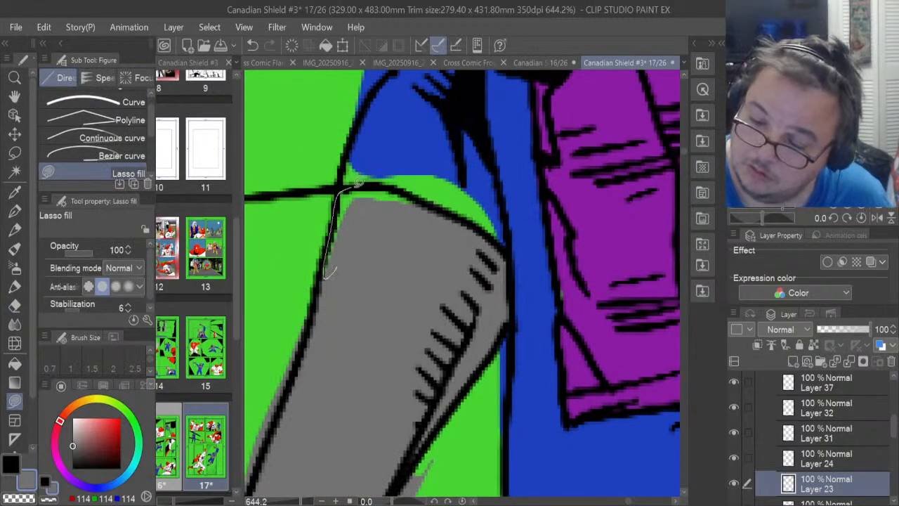
pyautogui.moveTo(429, 204); pyautogui.dragTo(431, 205)
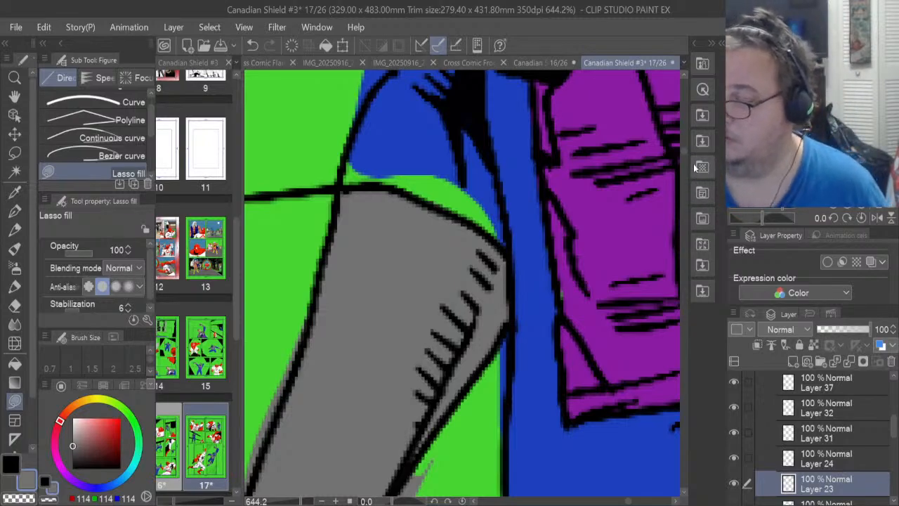
# Erase the stray grey outside both edges of the lower leg's calf
pyautogui.moveTo(684, 151); pyautogui.dragTo(686, 159)
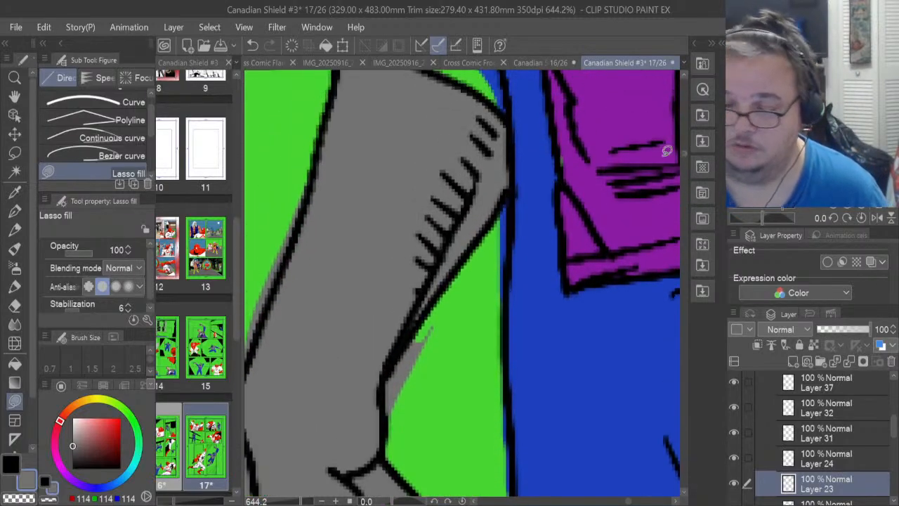
pyautogui.click(15, 305)
pyautogui.moveTo(386, 416)
pyautogui.mouseDown()
pyautogui.moveTo(396, 369)
pyautogui.moveTo(389, 385)
pyautogui.moveTo(418, 327)
pyautogui.moveTo(395, 367)
pyautogui.moveTo(415, 360)
pyautogui.mouseUp()
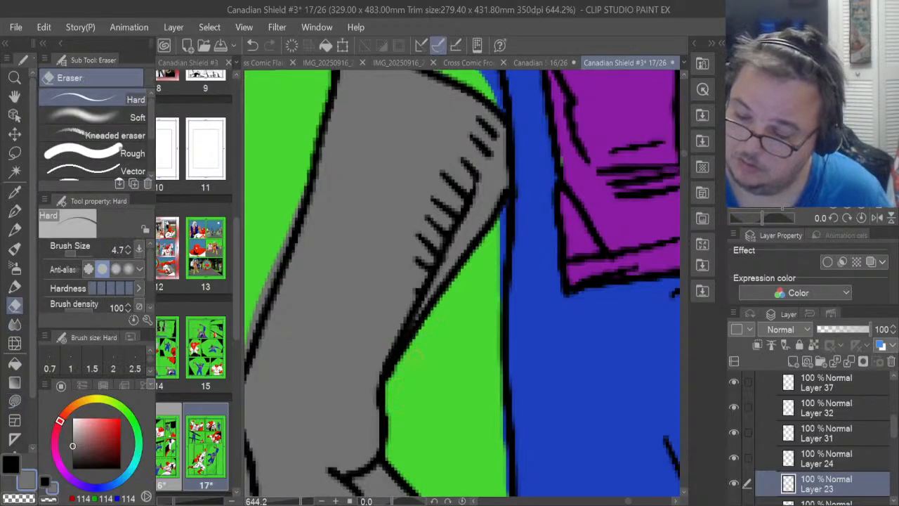
pyautogui.moveTo(629, 501); pyautogui.dragTo(626, 500)
pyautogui.moveTo(383, 379)
pyautogui.mouseDown()
pyautogui.moveTo(418, 239)
pyautogui.moveTo(409, 288)
pyautogui.moveTo(420, 235)
pyautogui.moveTo(436, 218)
pyautogui.mouseUp()
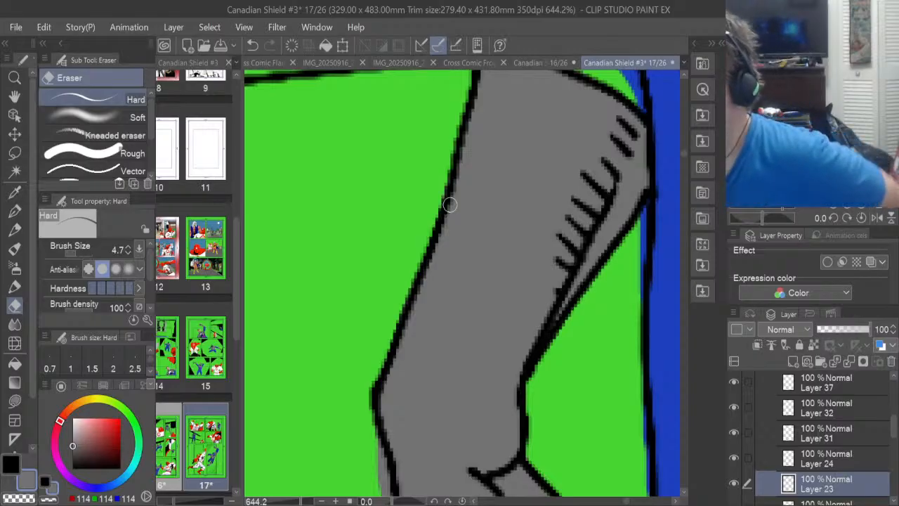
# Erase the stray grey along the ankle's outer edge and outside the foot's jagged spikes
pyautogui.moveTo(684, 152); pyautogui.dragTo(683, 159)
pyautogui.moveTo(382, 219); pyautogui.dragTo(388, 257)
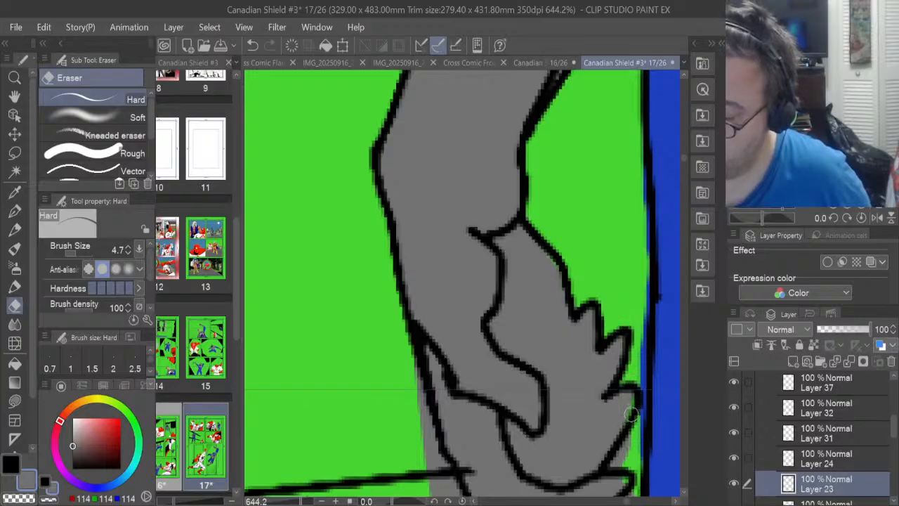
pyautogui.moveTo(614, 464); pyautogui.dragTo(623, 459)
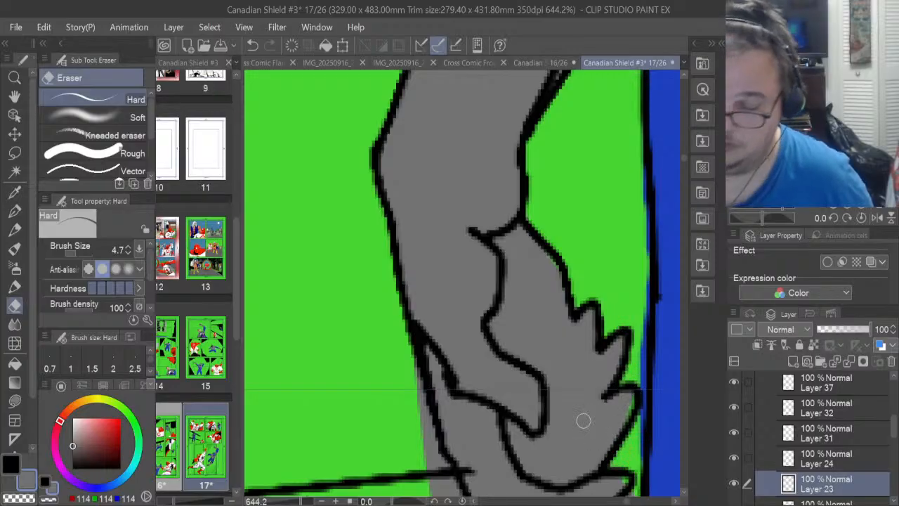
# Fill the small green gap inside the foot's lowest large spike with grey using Lasso fill
pyautogui.click(14, 399)
pyautogui.moveTo(614, 442); pyautogui.dragTo(632, 419)
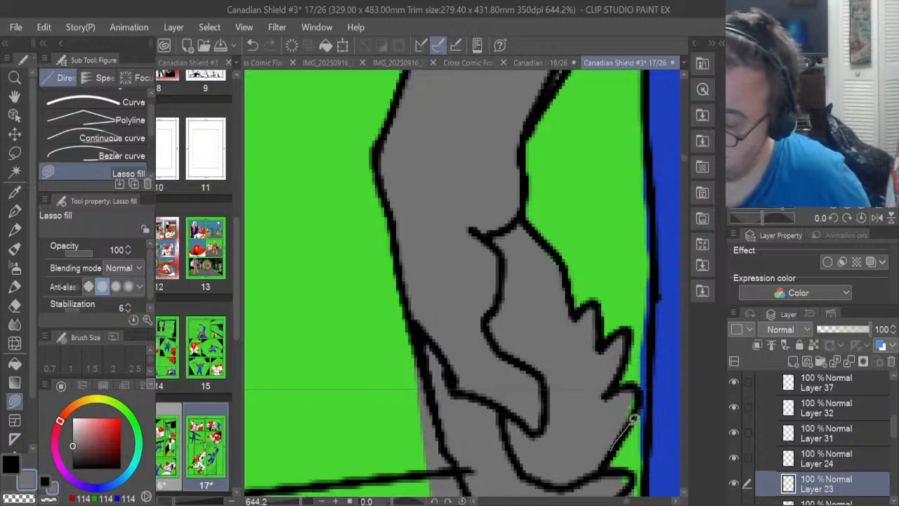
pyautogui.moveTo(634, 385); pyautogui.dragTo(635, 385)
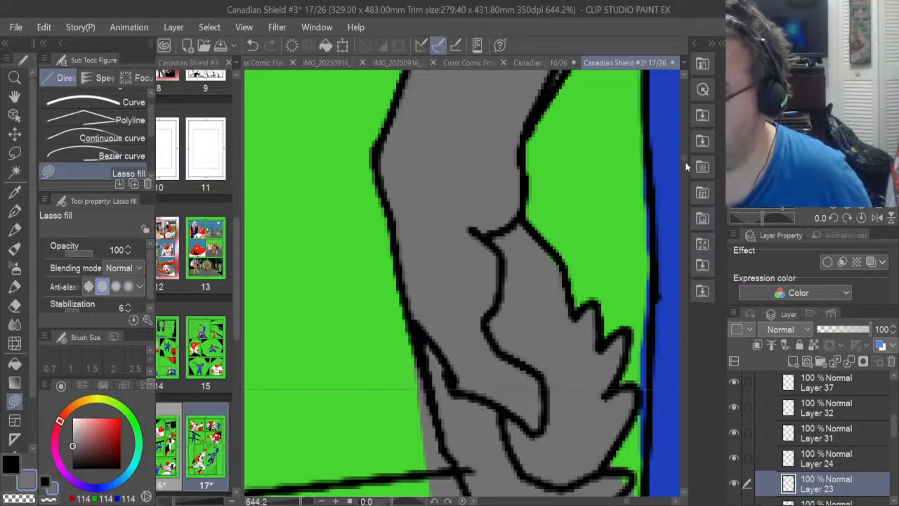
# Erase the stray grey outside the foot's outer edge, down past the ground line to the sole's corner
pyautogui.scroll(-3, 684, 161)
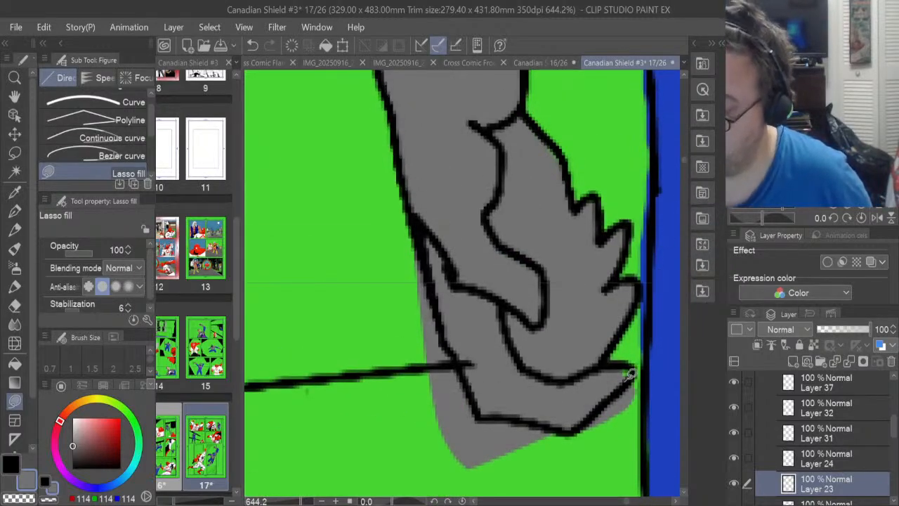
pyautogui.click(15, 304)
pyautogui.moveTo(428, 334)
pyautogui.mouseDown()
pyautogui.moveTo(443, 373)
pyautogui.moveTo(423, 309)
pyautogui.mouseUp()
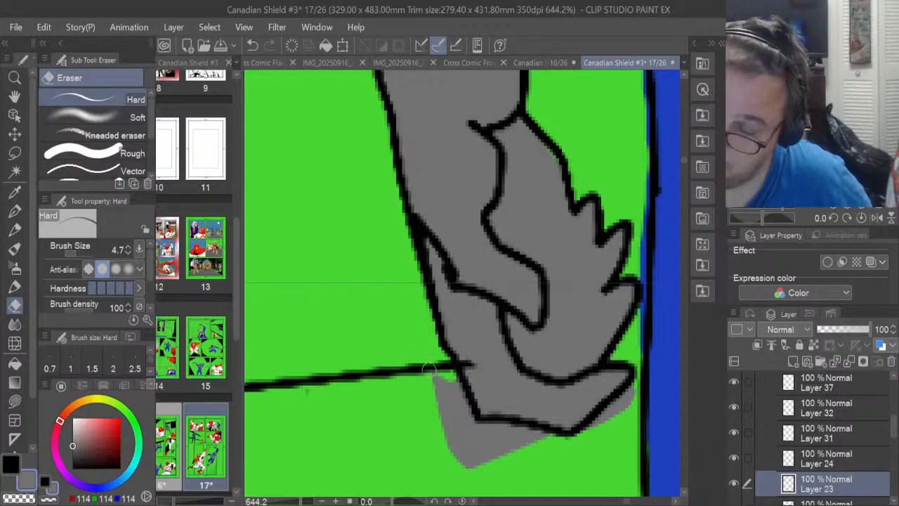
pyautogui.moveTo(428, 370)
pyautogui.mouseDown()
pyautogui.moveTo(444, 411)
pyautogui.moveTo(447, 372)
pyautogui.moveTo(474, 430)
pyautogui.mouseUp()
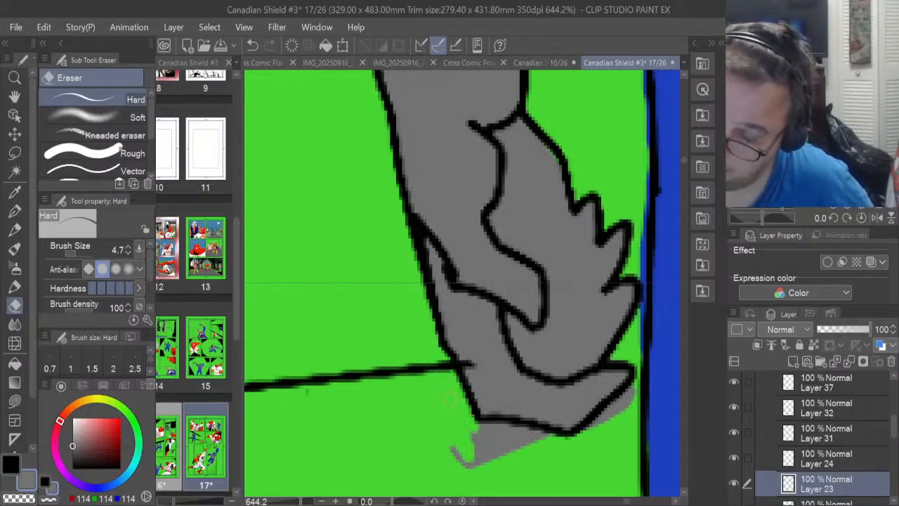
# Erase the tip of the ground line that overshoots into the foot on the line-art layer CS3#15 Copy 3
pyautogui.scroll(2, 894, 420)
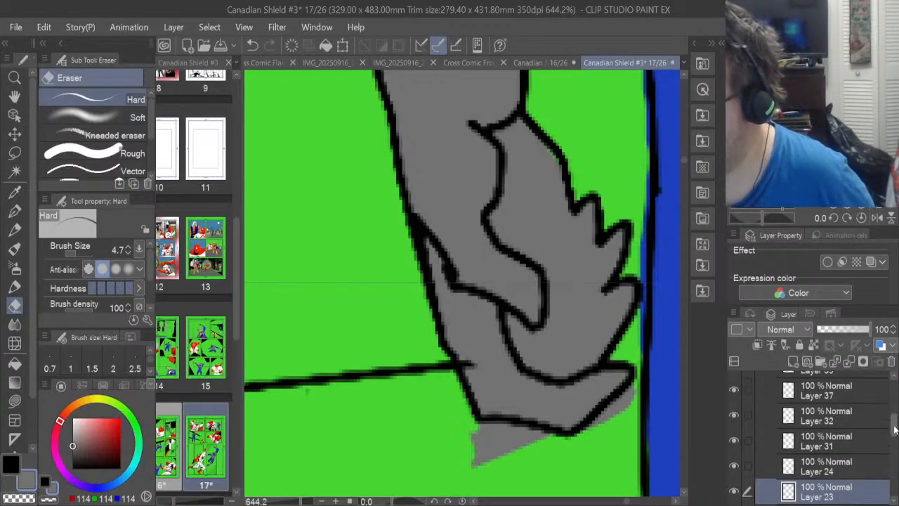
pyautogui.scroll(4, 895, 420)
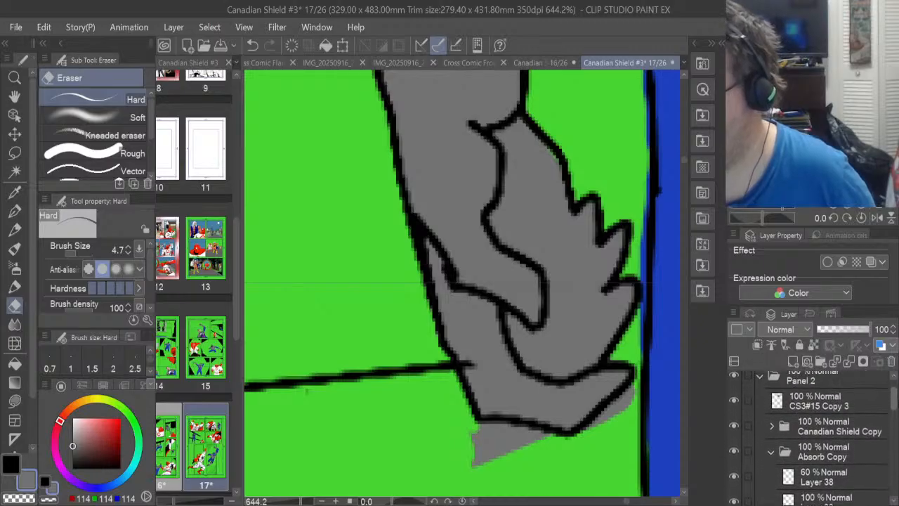
pyautogui.click(807, 403)
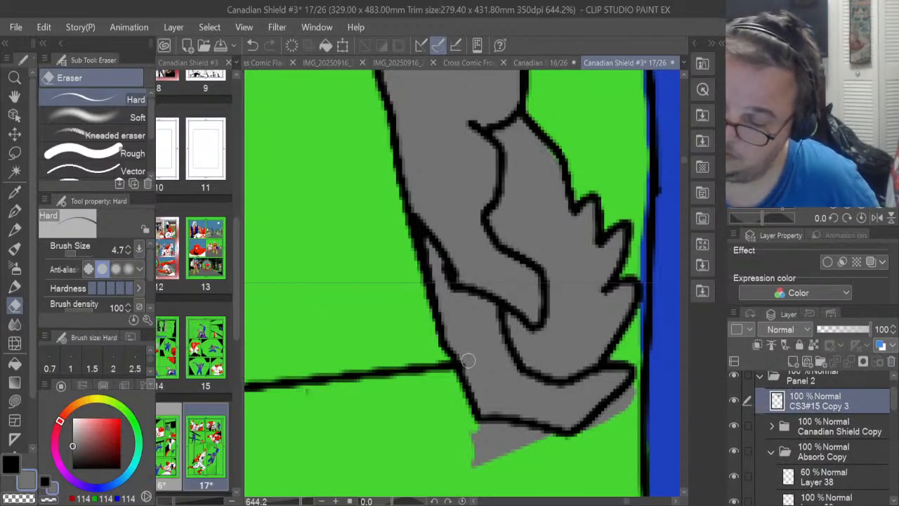
# Return to Layer 23, toggle its visibility to check it, and erase the remaining stray grey beneath the foot's sole
pyautogui.scroll(-15, 895, 397)
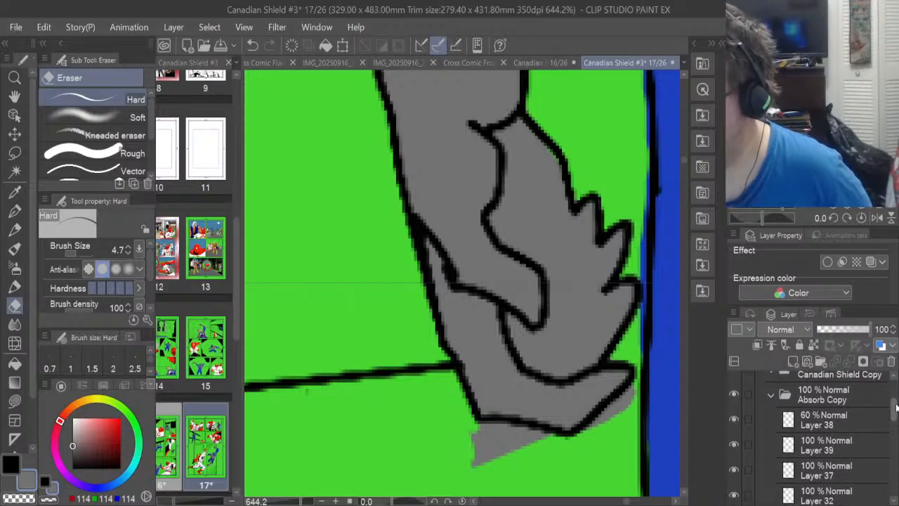
pyautogui.moveTo(894, 441); pyautogui.dragTo(894, 435)
pyautogui.click(814, 441)
pyautogui.click(735, 443)
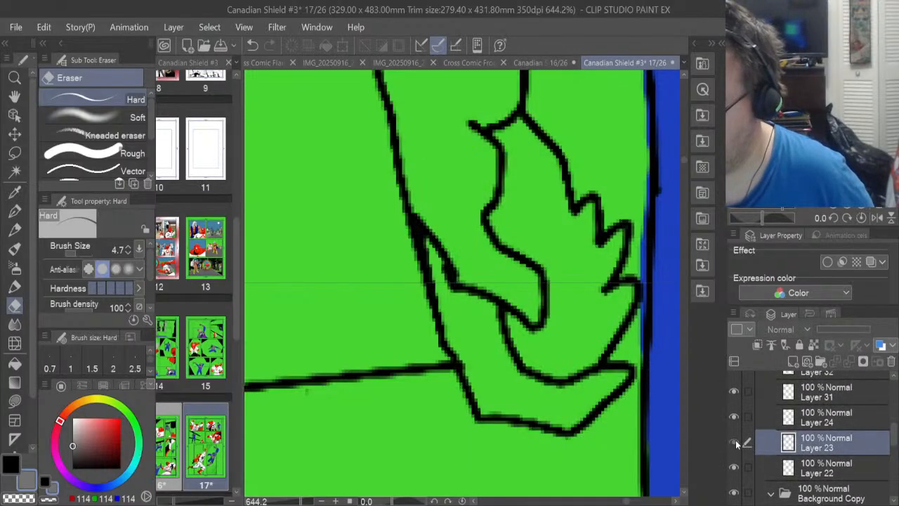
pyautogui.click(735, 441)
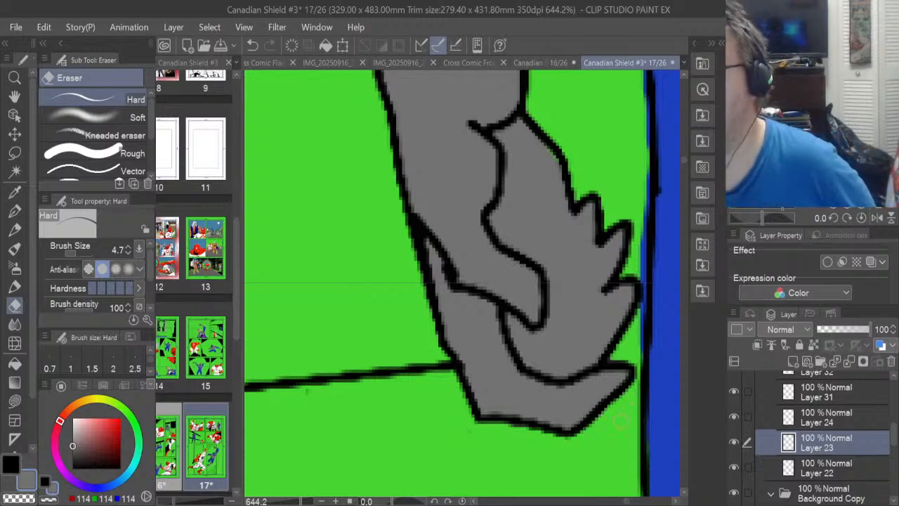
# Fill the green gaps inside the other foot's toes with grey and erase the stray grey around their tips
pyautogui.moveTo(629, 502); pyautogui.dragTo(640, 504)
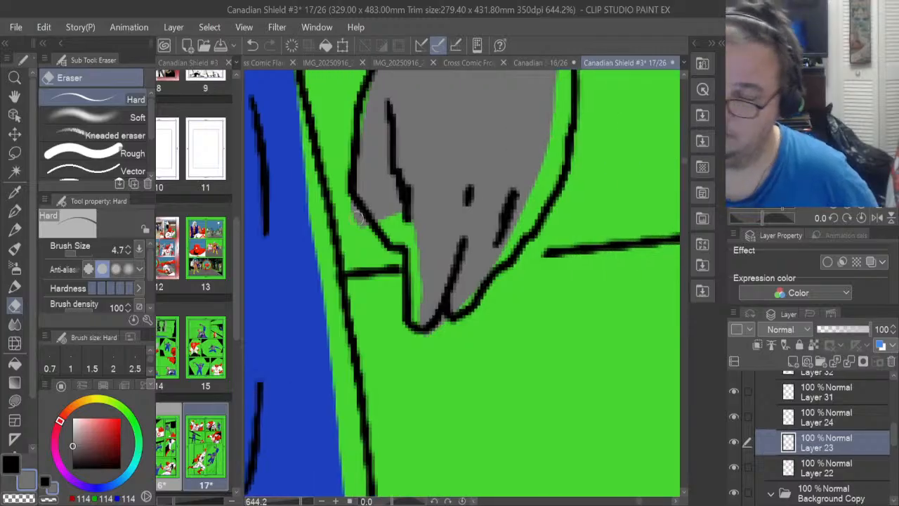
pyautogui.click(16, 400)
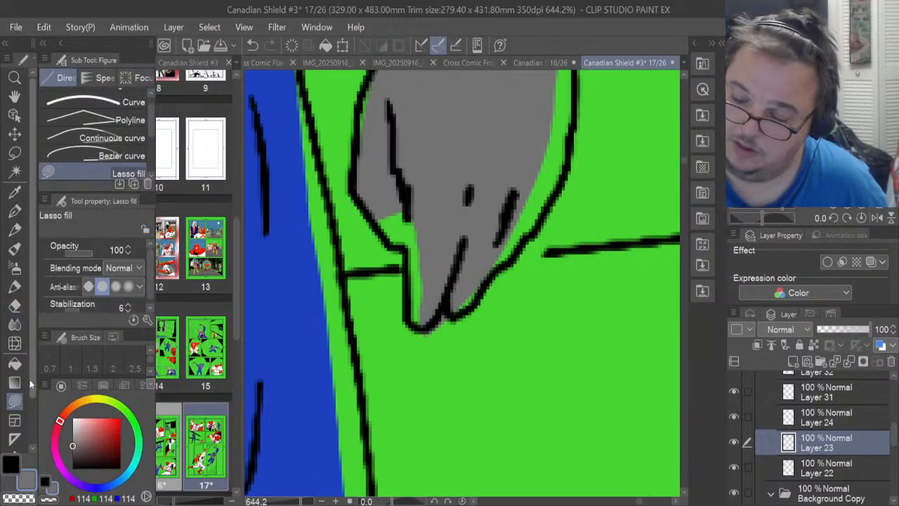
pyautogui.moveTo(425, 319)
pyautogui.mouseDown()
pyautogui.moveTo(408, 295)
pyautogui.moveTo(411, 252)
pyautogui.moveTo(376, 210)
pyautogui.mouseUp()
pyautogui.moveTo(461, 301); pyautogui.dragTo(501, 261)
pyautogui.moveTo(551, 198); pyautogui.dragTo(520, 158)
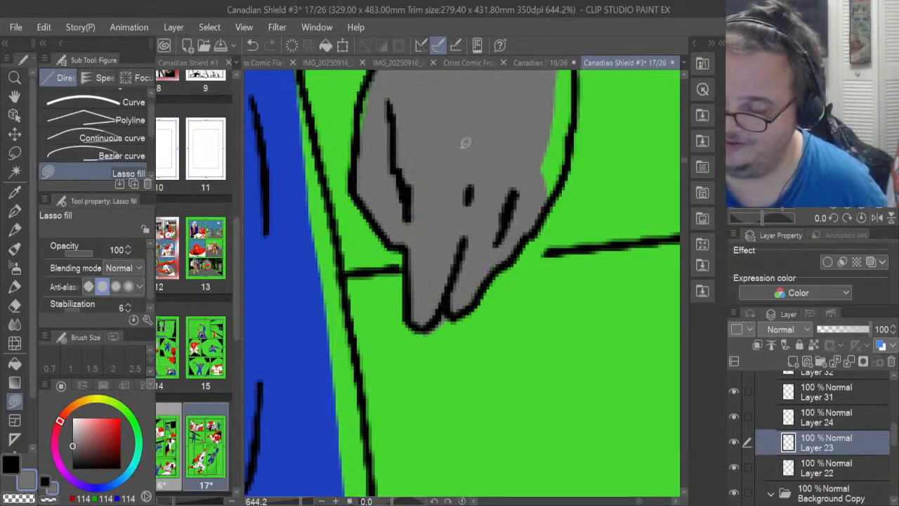
pyautogui.click(14, 306)
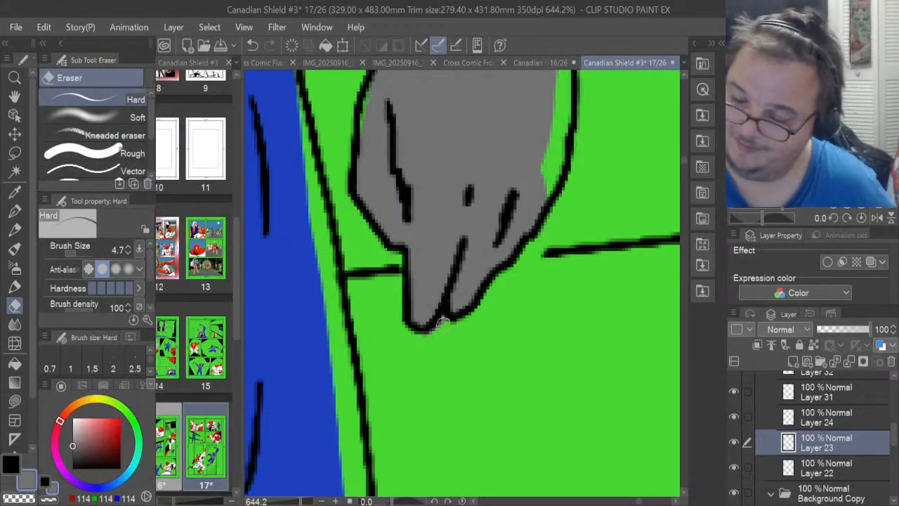
pyautogui.moveTo(445, 316); pyautogui.dragTo(429, 335)
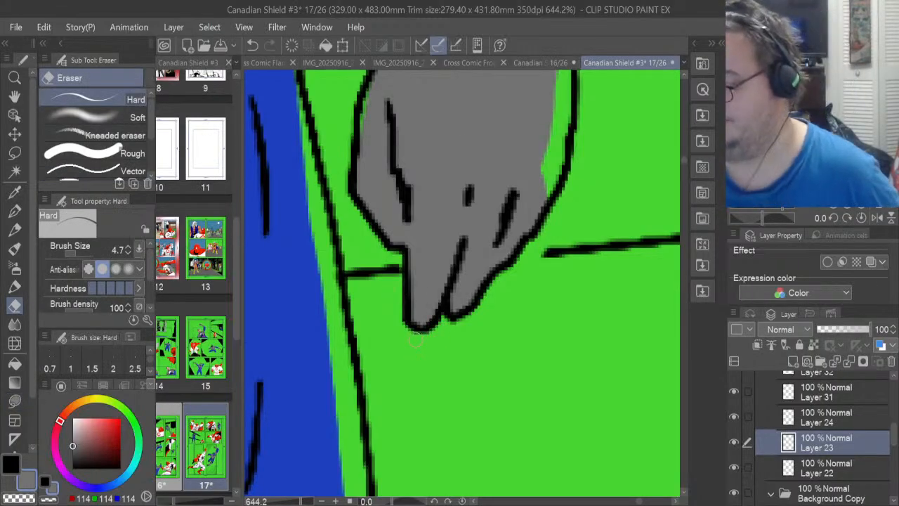
# Fill the green gaps along the second foot's outer edge and inside its ankle with grey using Lasso fill
pyautogui.scroll(3, 684, 158)
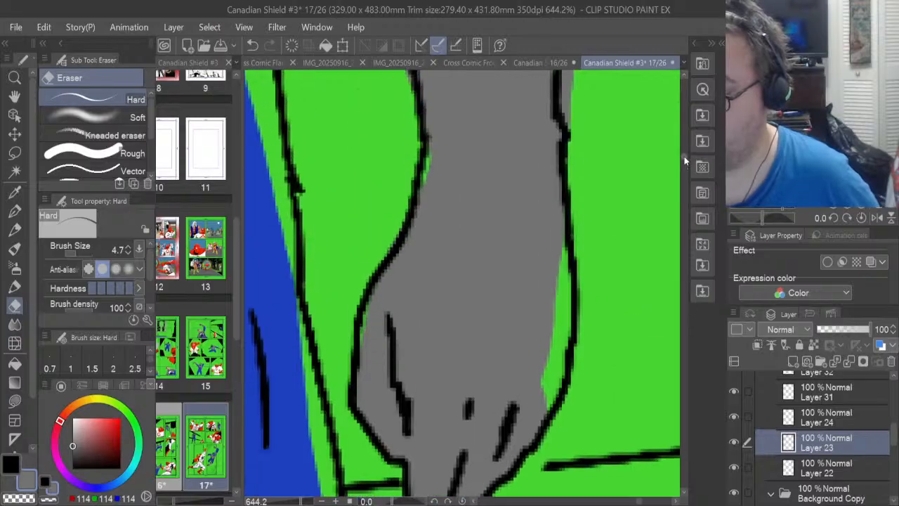
pyautogui.click(14, 401)
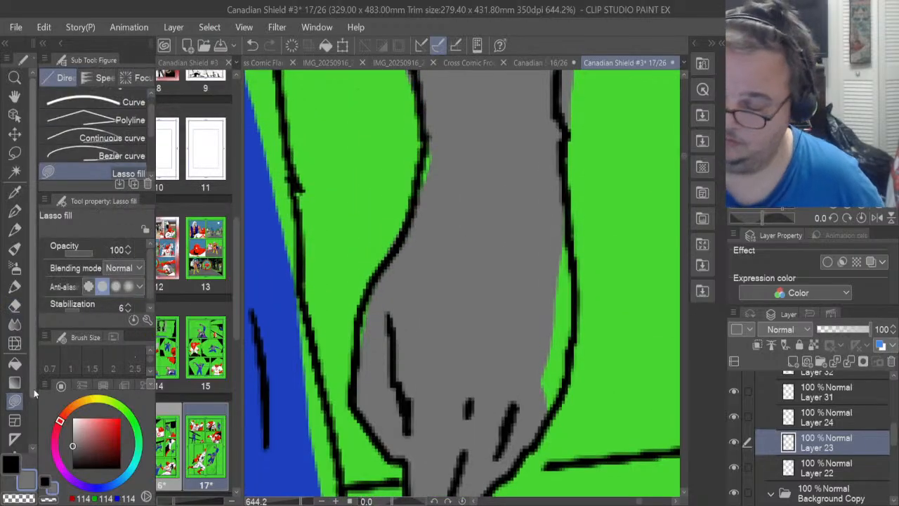
pyautogui.moveTo(531, 371); pyautogui.dragTo(554, 407)
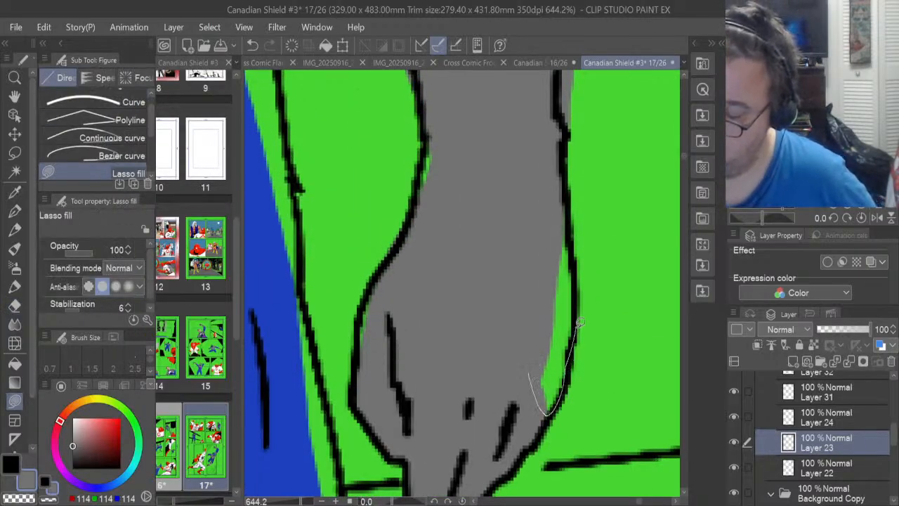
pyautogui.moveTo(560, 213); pyautogui.dragTo(554, 218)
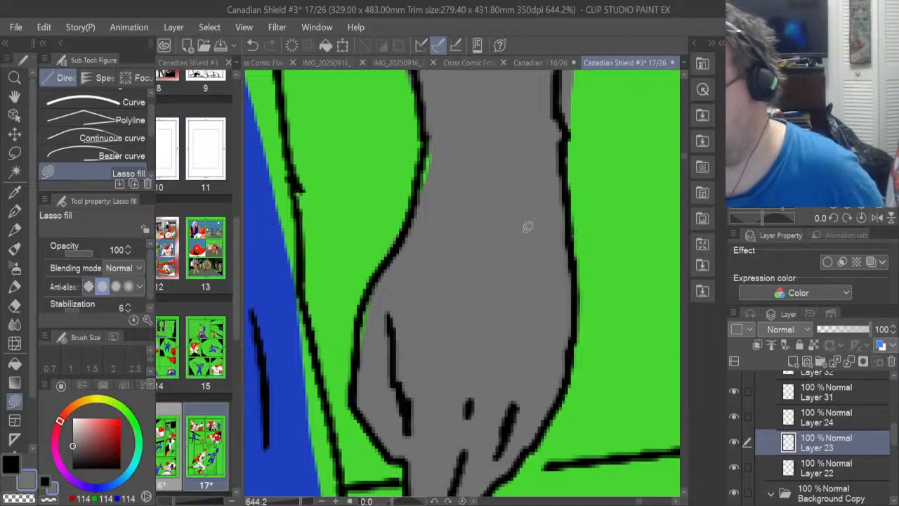
pyautogui.scroll(3, 683, 154)
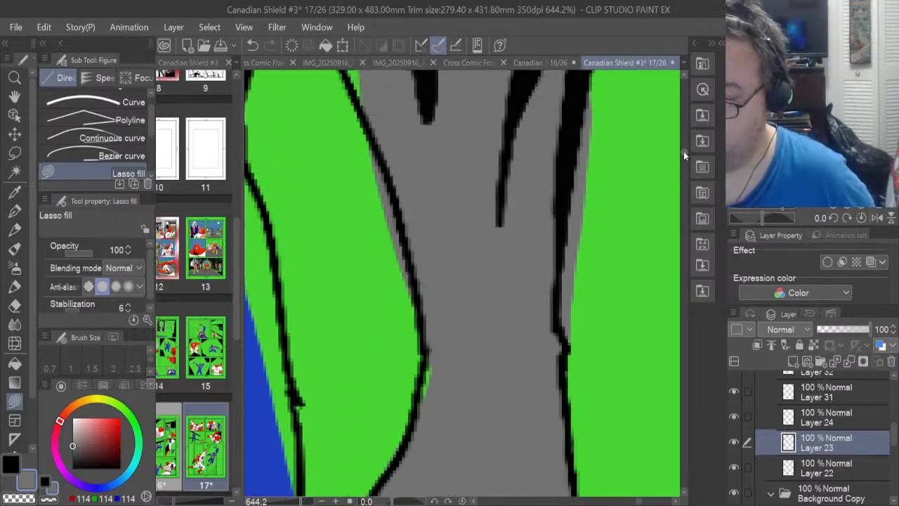
pyautogui.moveTo(445, 385); pyautogui.dragTo(419, 400)
# Erase the stray grey outside both edges of the second leg's calf above the ankle
pyautogui.moveTo(431, 336)
pyautogui.mouseDown()
pyautogui.moveTo(429, 342)
pyautogui.moveTo(372, 153)
pyautogui.mouseUp()
pyautogui.press('e')
pyautogui.moveTo(566, 341); pyautogui.dragTo(571, 262)
pyautogui.moveTo(575, 225)
pyautogui.mouseDown()
pyautogui.moveTo(578, 198)
pyautogui.moveTo(567, 258)
pyautogui.moveTo(585, 97)
pyautogui.mouseUp()
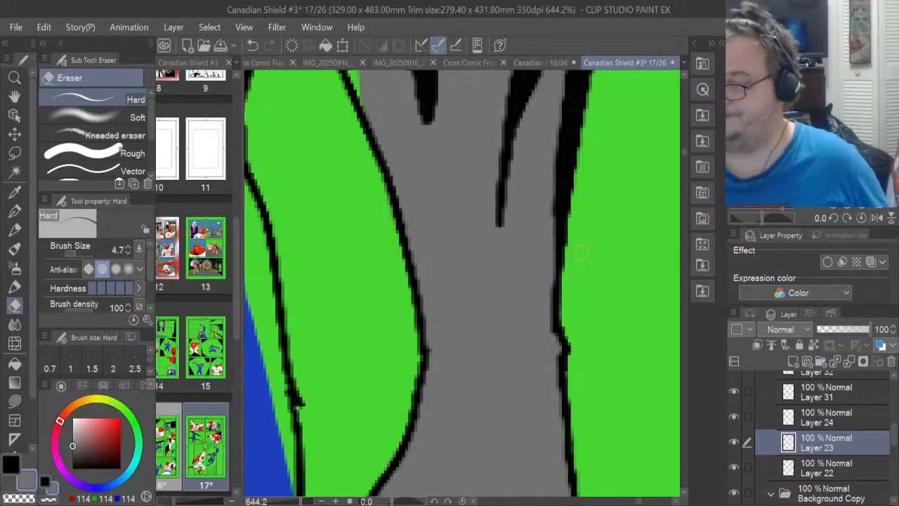
pyautogui.scroll(5, 684, 151)
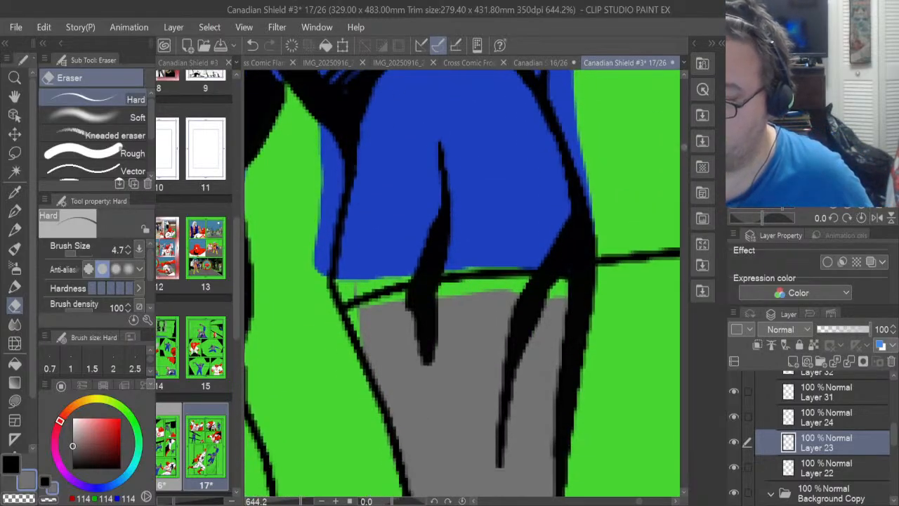
# Fill the green gaps at the top of the calf below the trouser hem and along the foot's edge with grey using Lasso fill
pyautogui.press('u')
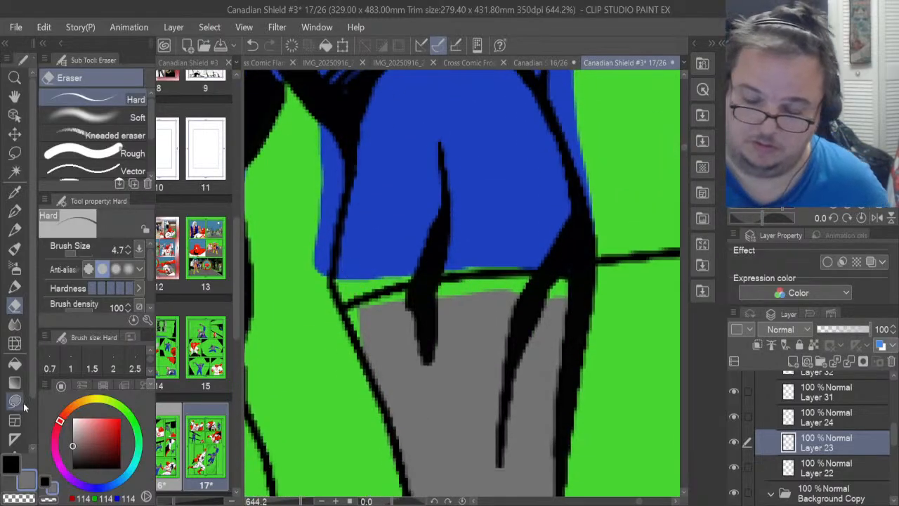
pyautogui.moveTo(365, 353)
pyautogui.mouseDown()
pyautogui.moveTo(390, 291)
pyautogui.moveTo(511, 325)
pyautogui.mouseUp()
pyautogui.moveTo(525, 390)
pyautogui.mouseDown()
pyautogui.moveTo(574, 314)
pyautogui.moveTo(557, 267)
pyautogui.moveTo(475, 267)
pyautogui.moveTo(402, 321)
pyautogui.mouseUp()
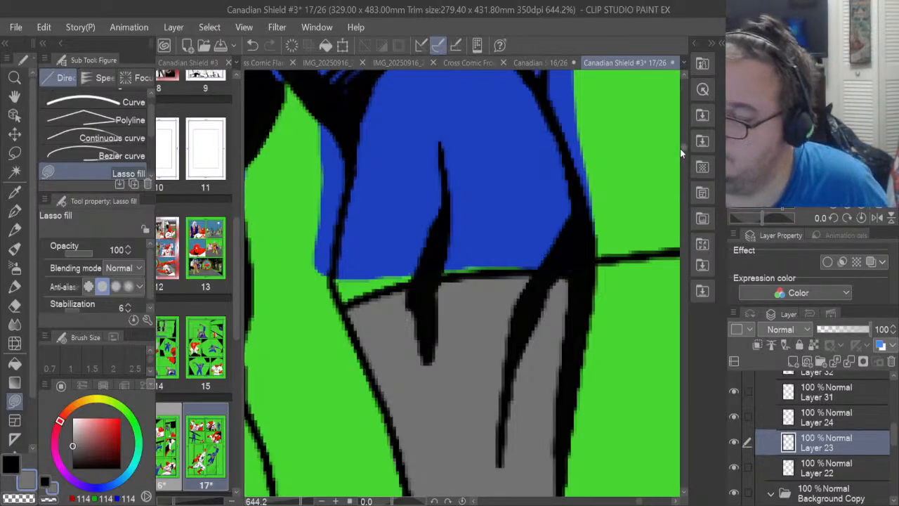
pyautogui.moveTo(682, 149)
pyautogui.mouseDown()
pyautogui.moveTo(685, 166)
pyautogui.moveTo(681, 153)
pyautogui.mouseUp()
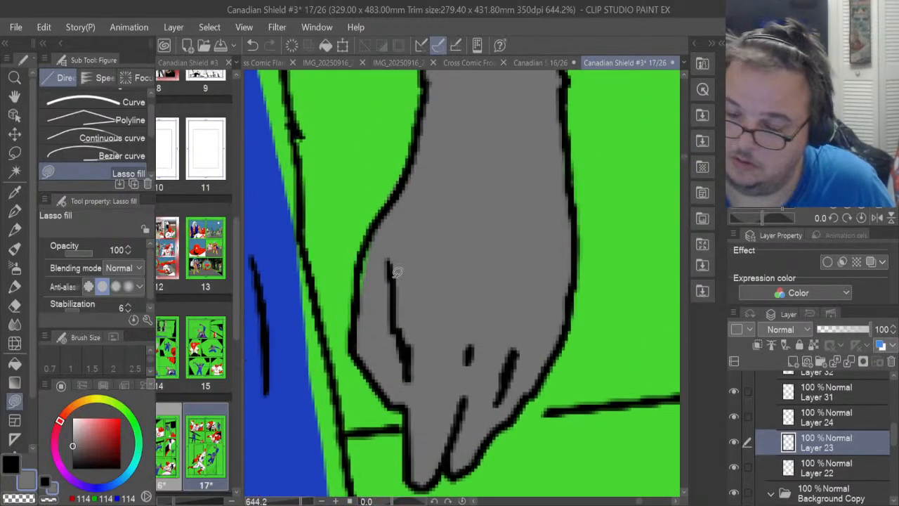
pyautogui.moveTo(375, 287); pyautogui.dragTo(366, 259)
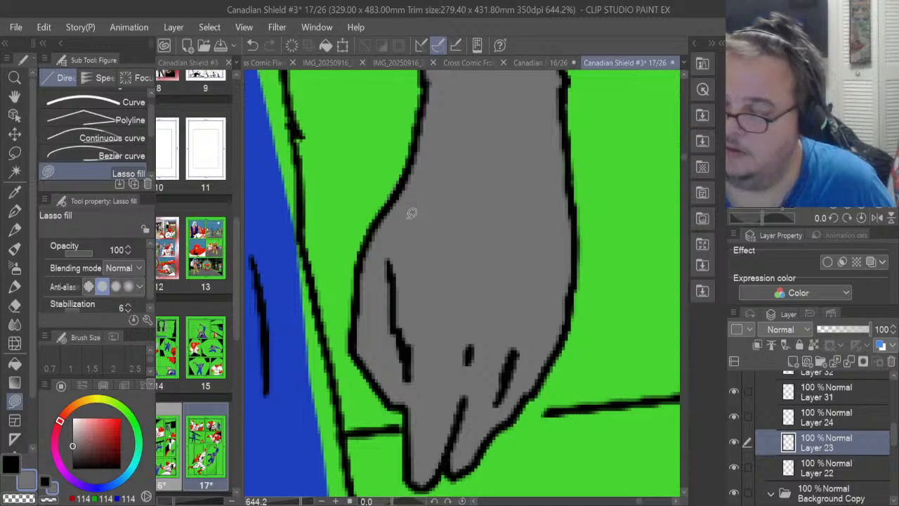
# Erase the stray grey outside the upper calf of the leg cut off by the panel border and above its trouser hem
pyautogui.moveTo(681, 163); pyautogui.dragTo(691, 184)
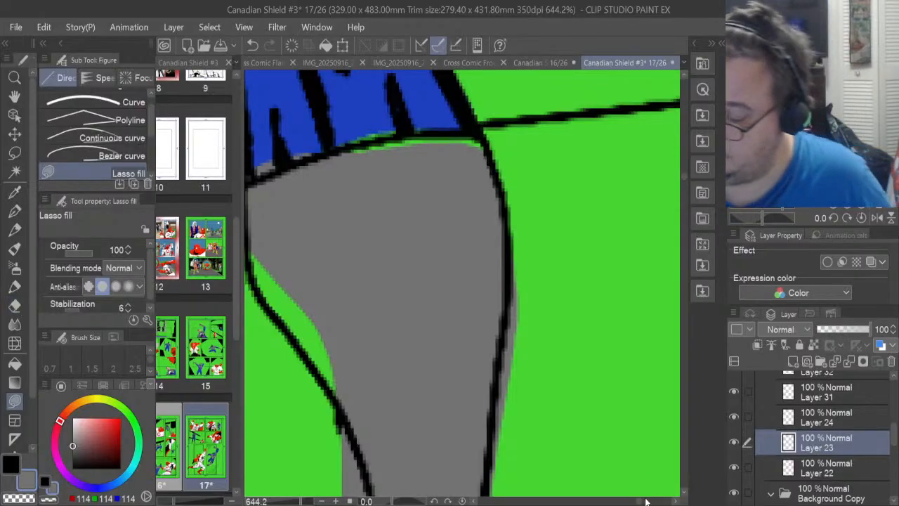
pyautogui.moveTo(640, 502); pyautogui.dragTo(643, 503)
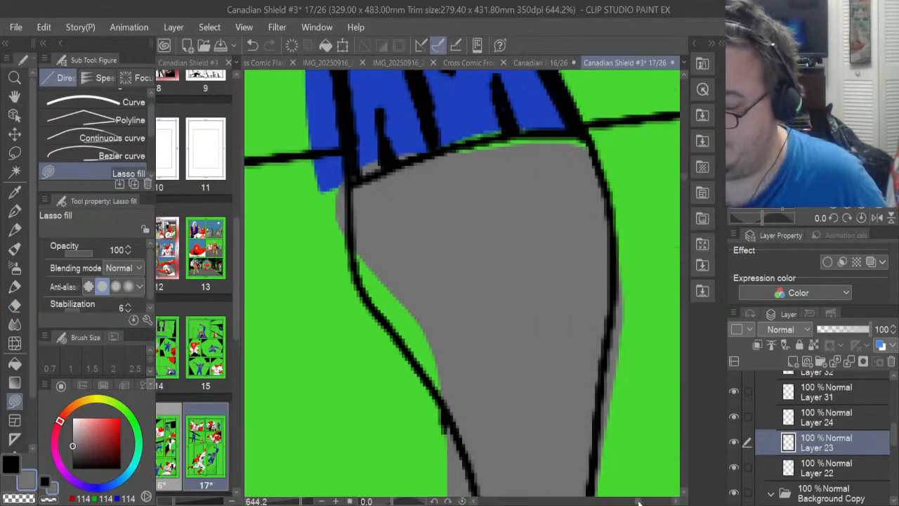
pyautogui.click(14, 306)
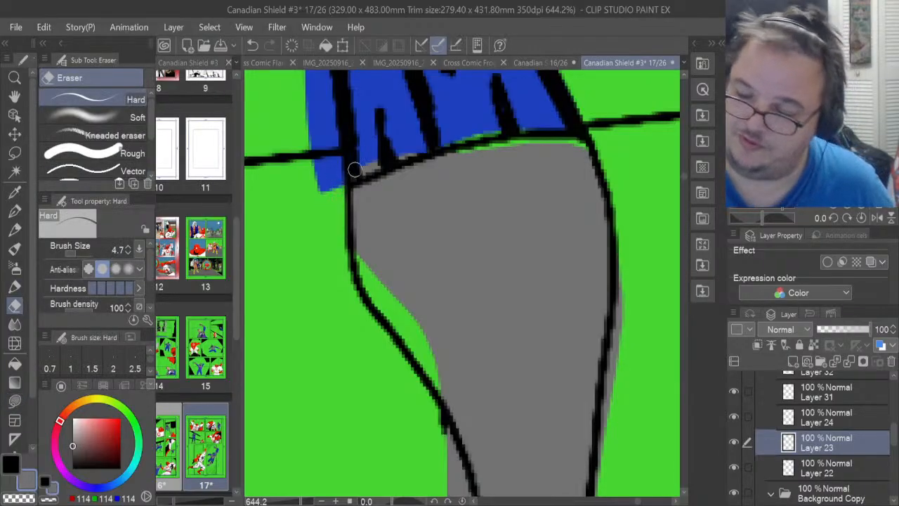
pyautogui.moveTo(356, 169); pyautogui.dragTo(409, 154)
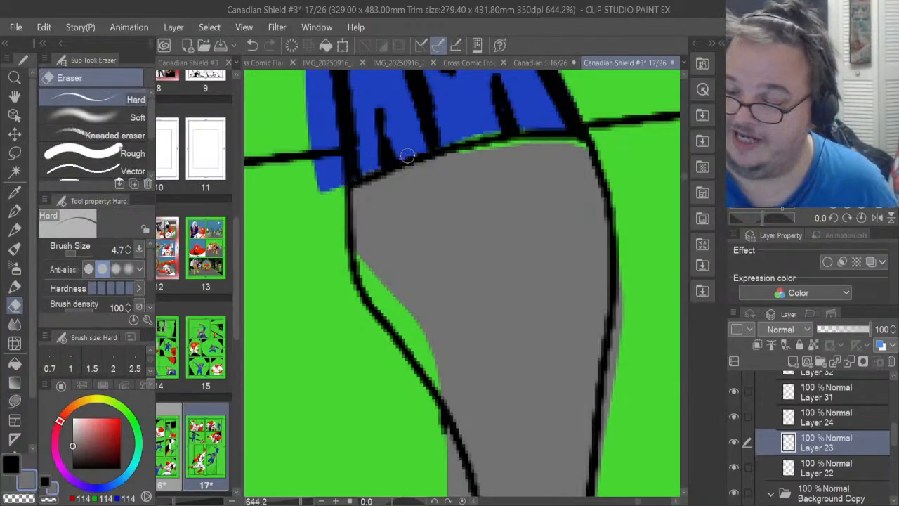
# Fill the green gaps under this leg's trouser hem and inside its calf outline with grey using Lasso fill
pyautogui.click(14, 400)
pyautogui.moveTo(597, 174)
pyautogui.mouseDown()
pyautogui.moveTo(587, 139)
pyautogui.moveTo(557, 130)
pyautogui.moveTo(442, 149)
pyautogui.mouseUp()
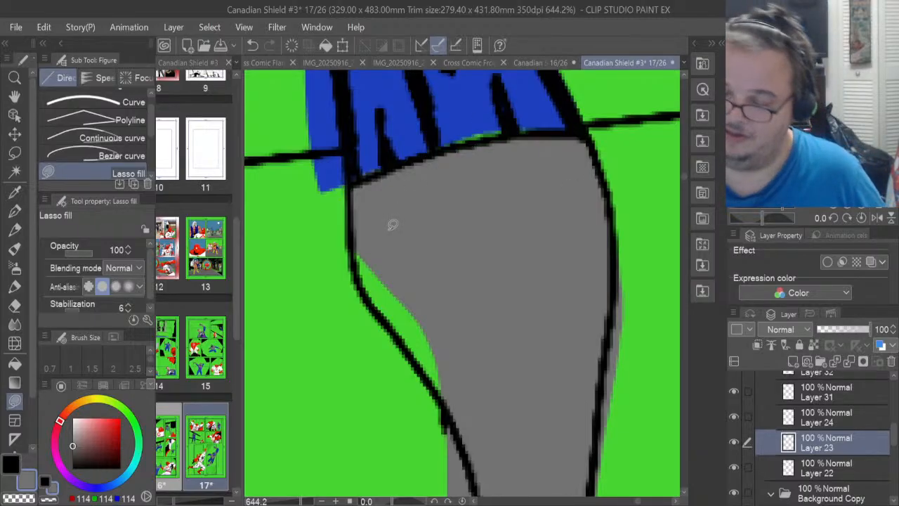
pyautogui.moveTo(444, 405); pyautogui.dragTo(397, 332)
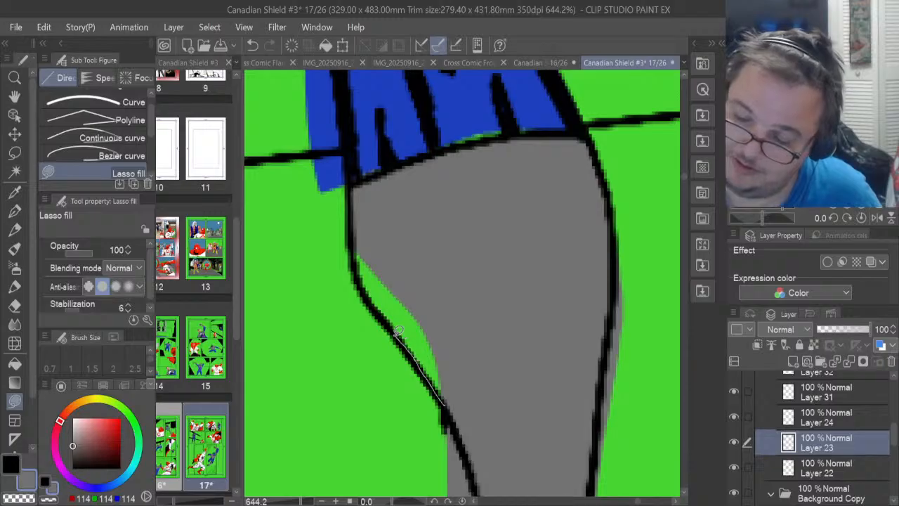
pyautogui.moveTo(358, 251); pyautogui.dragTo(462, 247)
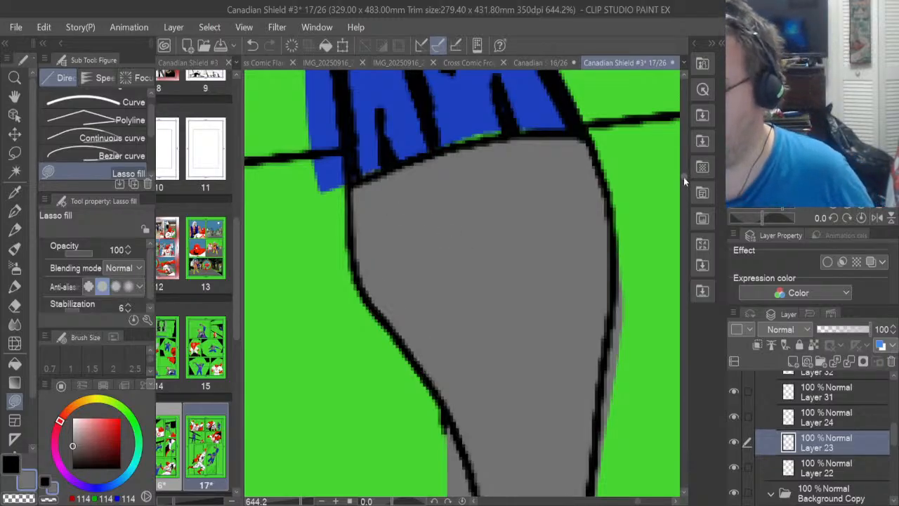
# Erase the stray grey outside both edges of this leg's calf down to the black panel border
pyautogui.scroll(-5, 683, 177)
pyautogui.scroll(5, 684, 178)
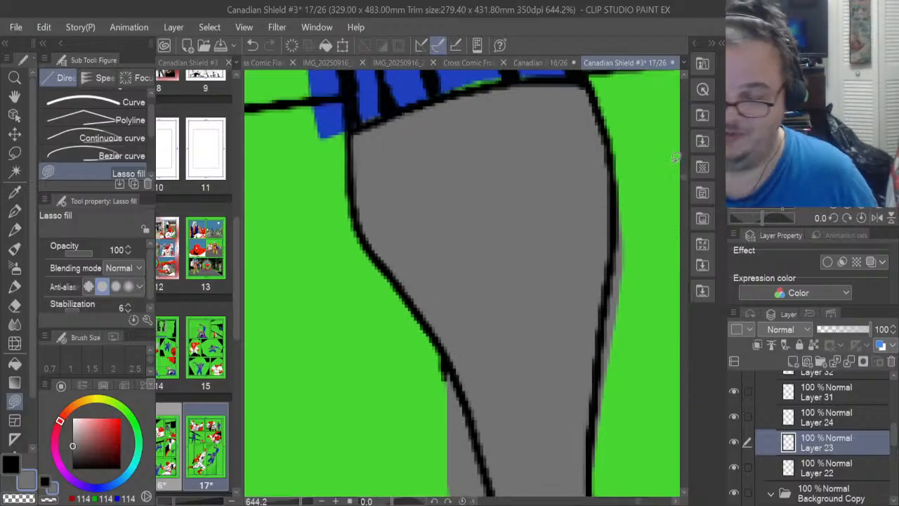
pyautogui.click(14, 304)
pyautogui.moveTo(596, 449); pyautogui.dragTo(600, 395)
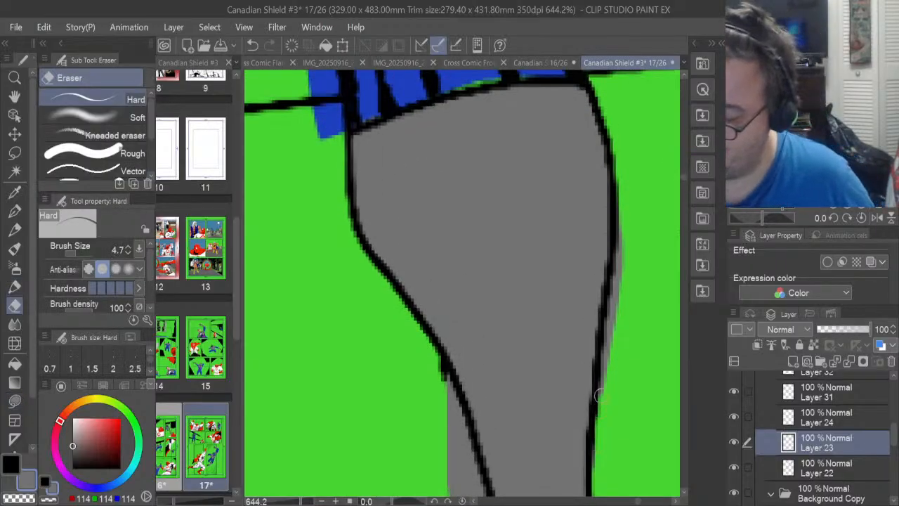
pyautogui.moveTo(606, 351)
pyautogui.mouseDown()
pyautogui.moveTo(610, 309)
pyautogui.moveTo(621, 307)
pyautogui.mouseUp()
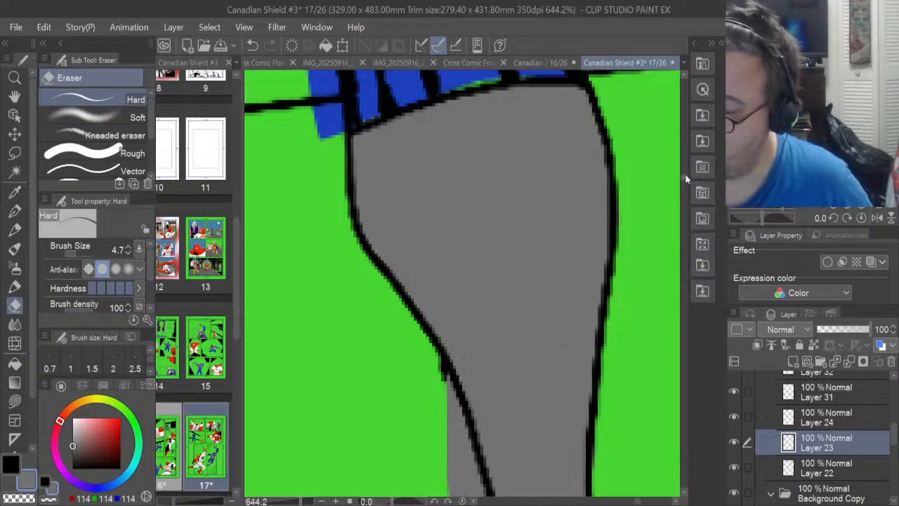
pyautogui.scroll(-3, 684, 179)
pyautogui.scroll(3, 684, 177)
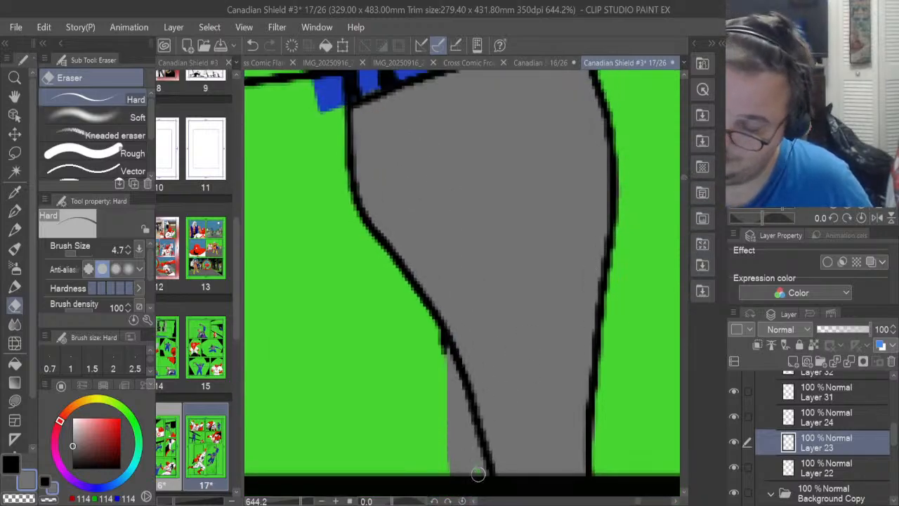
pyautogui.moveTo(467, 435); pyautogui.dragTo(483, 472)
pyautogui.moveTo(470, 428)
pyautogui.mouseDown()
pyautogui.moveTo(450, 357)
pyautogui.moveTo(464, 471)
pyautogui.mouseUp()
pyautogui.moveTo(449, 387); pyautogui.dragTo(458, 470)
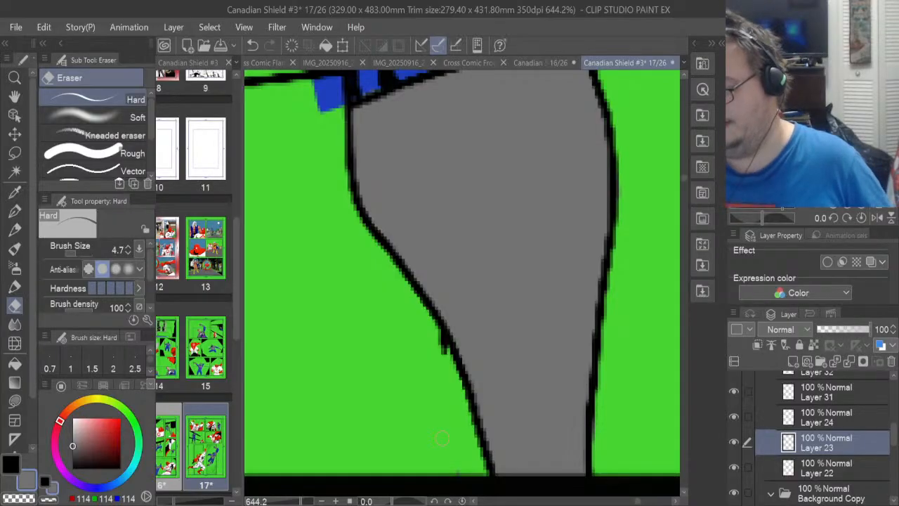
# Erase the stray grey outside both edges of the neighbouring leg's calf and above its trouser hem
pyautogui.moveTo(639, 501); pyautogui.dragTo(633, 502)
pyautogui.moveTo(462, 410); pyautogui.dragTo(485, 316)
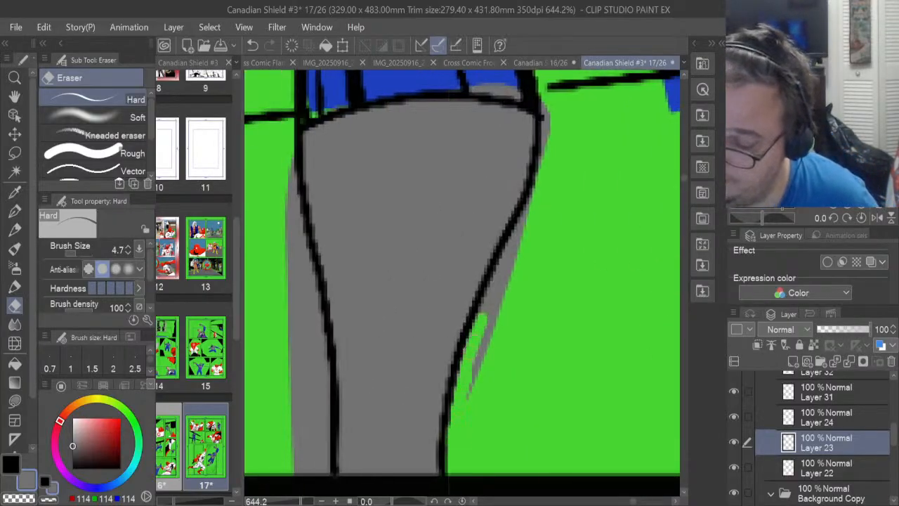
pyautogui.moveTo(462, 364)
pyautogui.mouseDown()
pyautogui.moveTo(508, 261)
pyautogui.moveTo(510, 281)
pyautogui.moveTo(527, 209)
pyautogui.mouseUp()
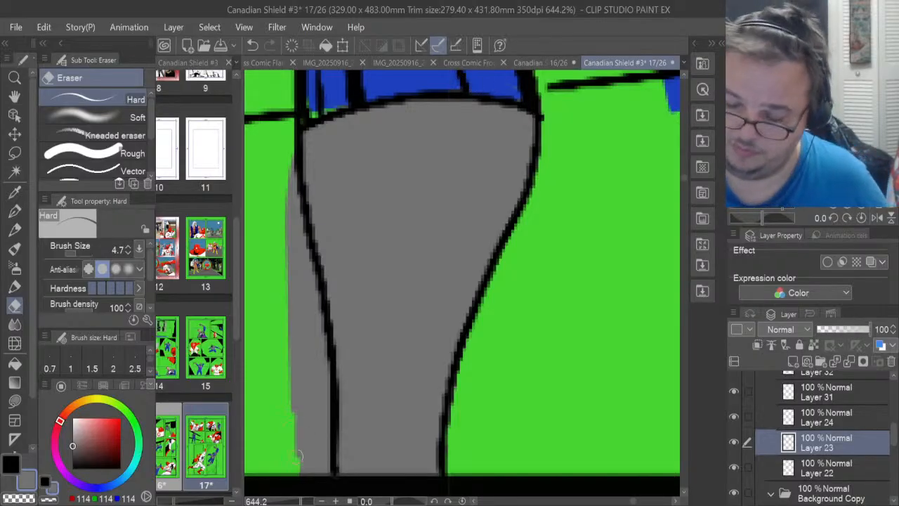
pyautogui.moveTo(299, 455); pyautogui.dragTo(315, 441)
pyautogui.moveTo(327, 472); pyautogui.dragTo(330, 421)
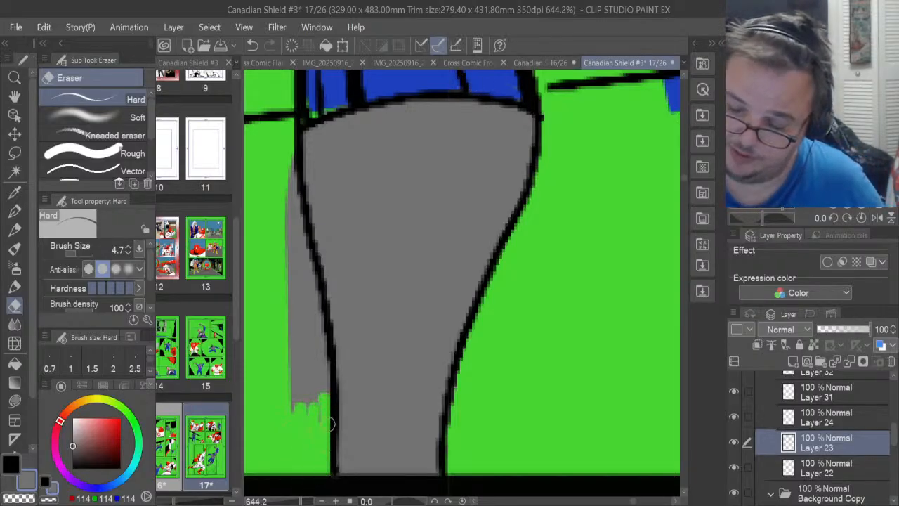
pyautogui.moveTo(316, 360)
pyautogui.mouseDown()
pyautogui.moveTo(297, 393)
pyautogui.moveTo(295, 264)
pyautogui.moveTo(310, 336)
pyautogui.moveTo(325, 342)
pyautogui.mouseUp()
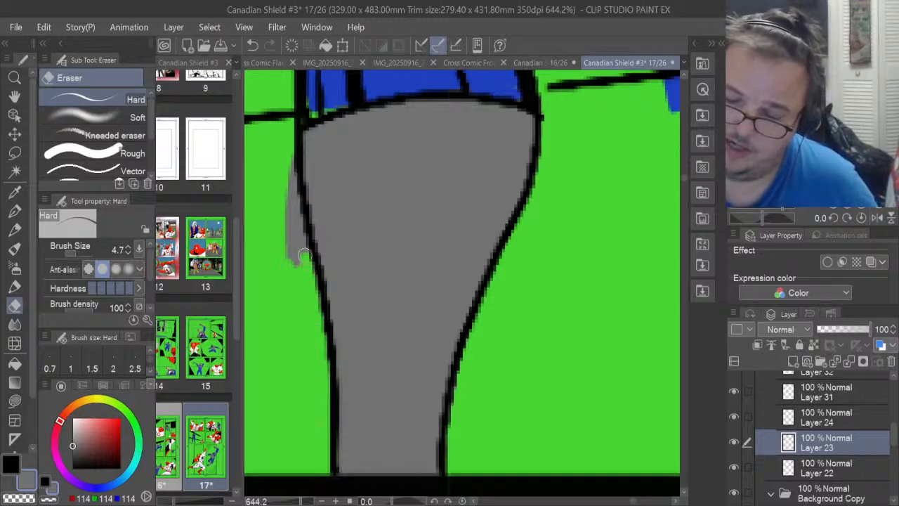
pyautogui.moveTo(303, 256)
pyautogui.mouseDown()
pyautogui.moveTo(291, 206)
pyautogui.moveTo(289, 273)
pyautogui.moveTo(282, 164)
pyautogui.moveTo(301, 223)
pyautogui.mouseUp()
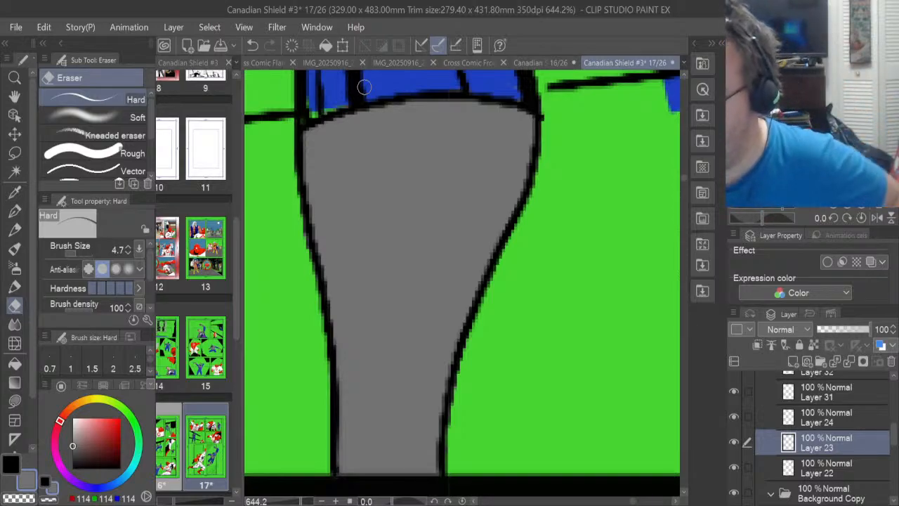
# Erase the stray line-art stub on the calf outline of the leg beside it, working on the CS3#15 Copy 3 layer
pyautogui.moveTo(681, 178); pyautogui.dragTo(681, 171)
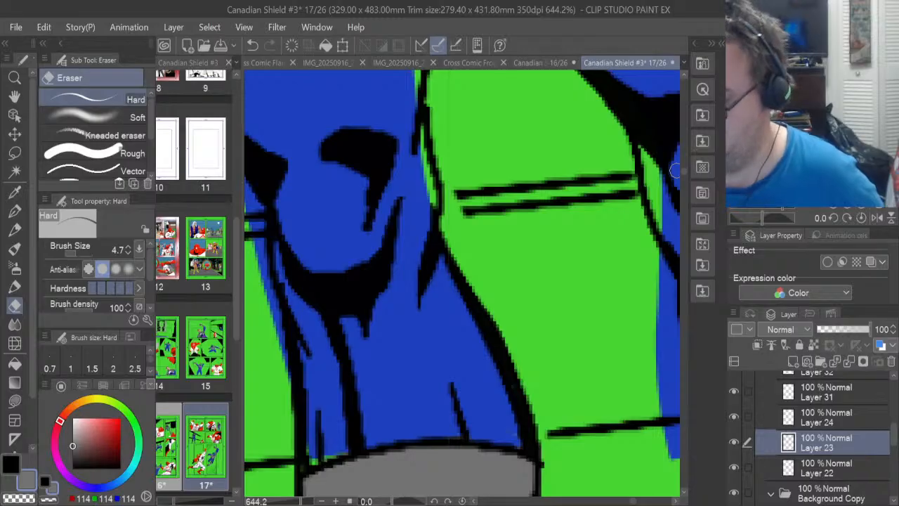
pyautogui.moveTo(635, 501)
pyautogui.mouseDown()
pyautogui.moveTo(644, 501)
pyautogui.moveTo(632, 502)
pyautogui.mouseUp()
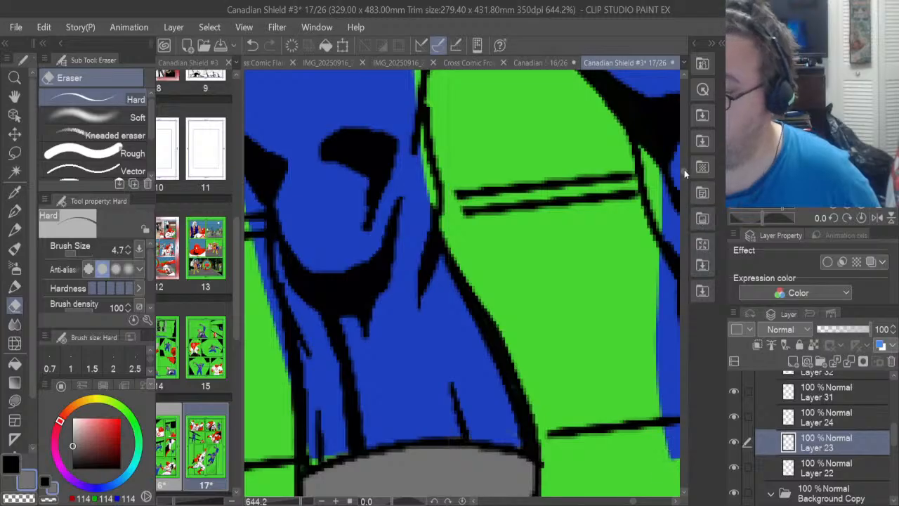
pyautogui.scroll(-6, 682, 175)
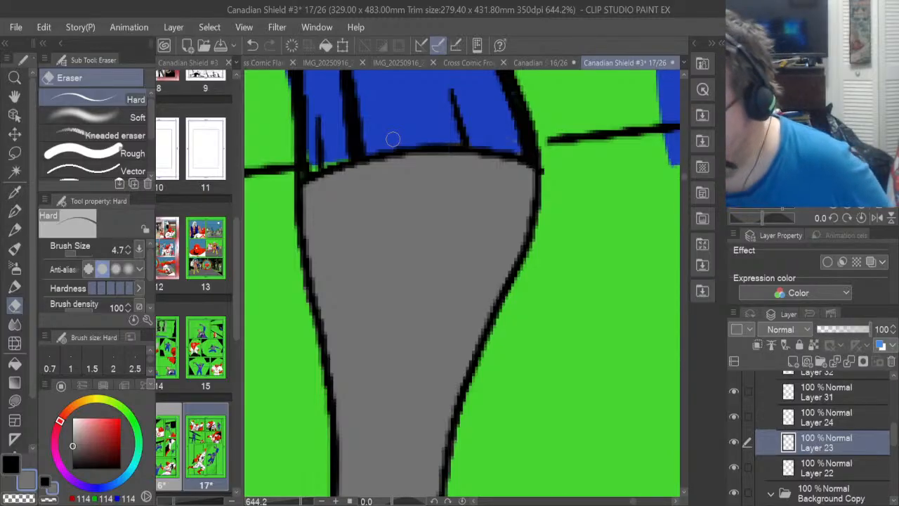
pyautogui.scroll(-5, 392, 139)
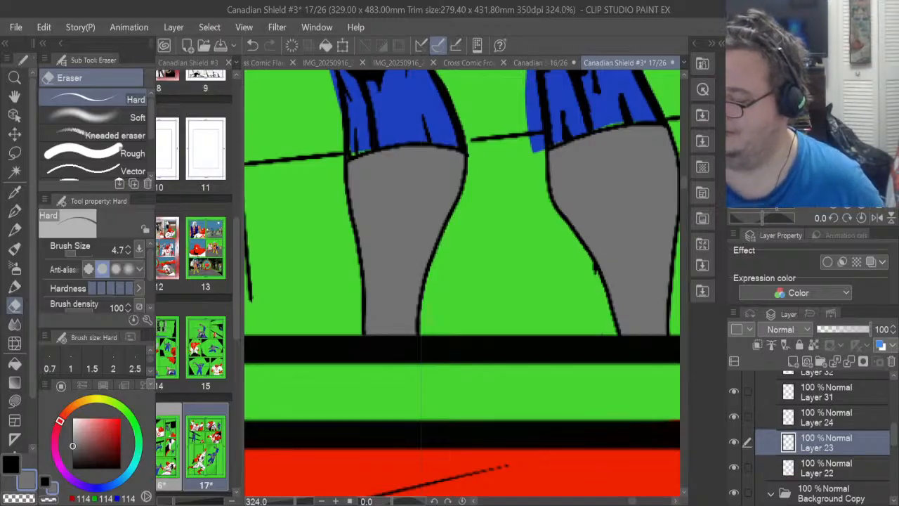
pyautogui.click(837, 472)
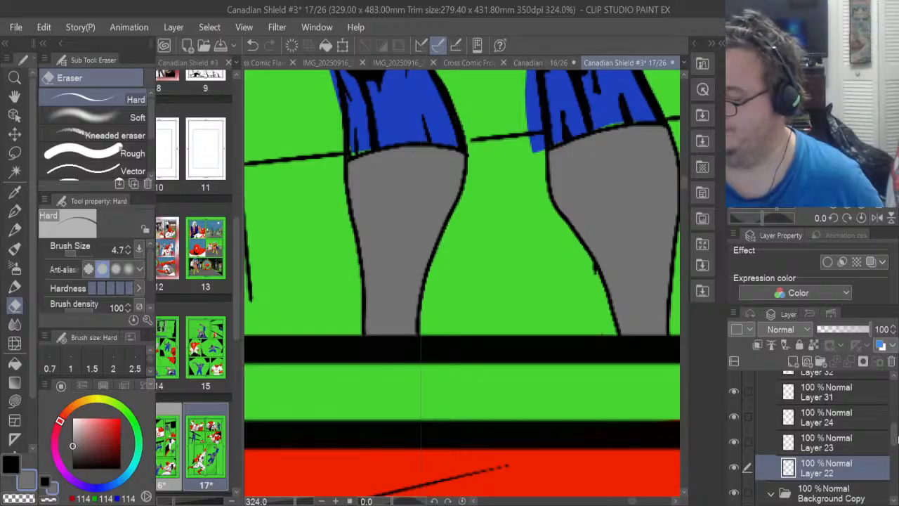
pyautogui.moveTo(895, 436); pyautogui.dragTo(895, 401)
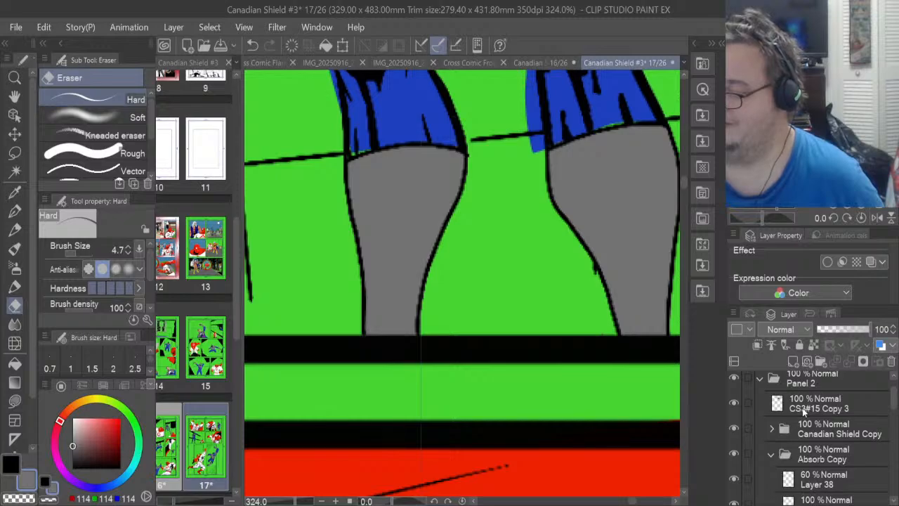
pyautogui.click(804, 412)
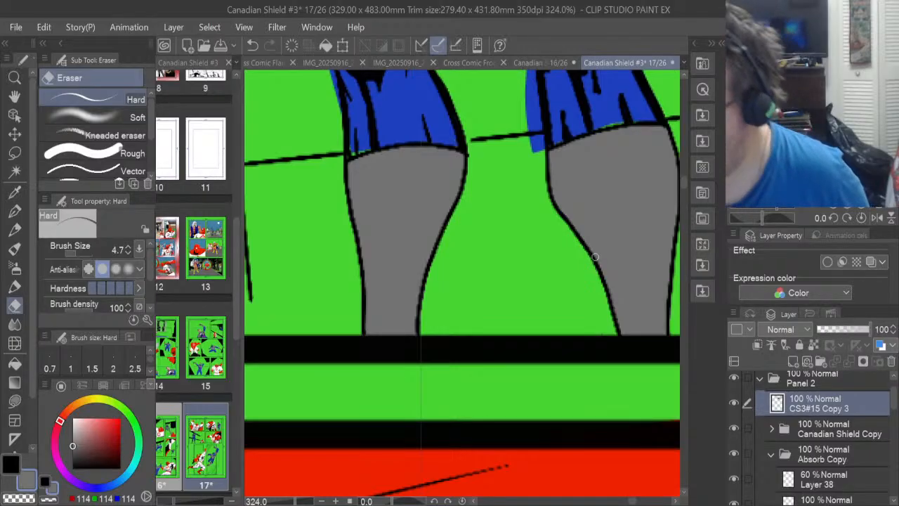
# Return to Layer 22, sample the trousers' blue, and fill the green gap above the trouser hem using Lasso fill
pyautogui.moveTo(892, 399); pyautogui.dragTo(894, 437)
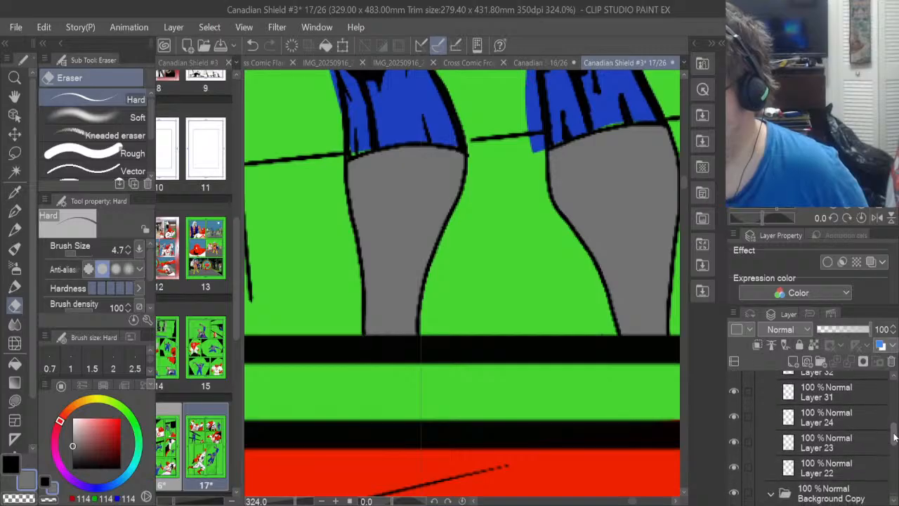
pyautogui.click(819, 466)
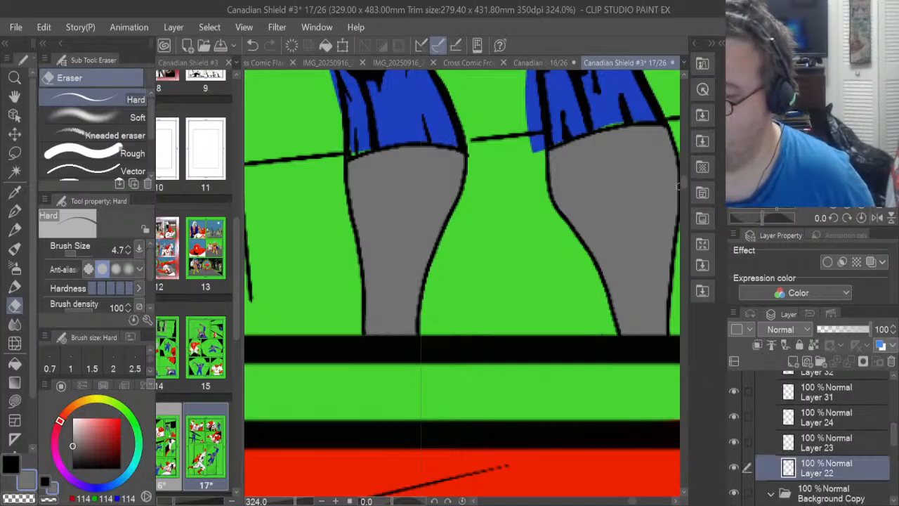
pyautogui.moveTo(682, 190); pyautogui.dragTo(683, 184)
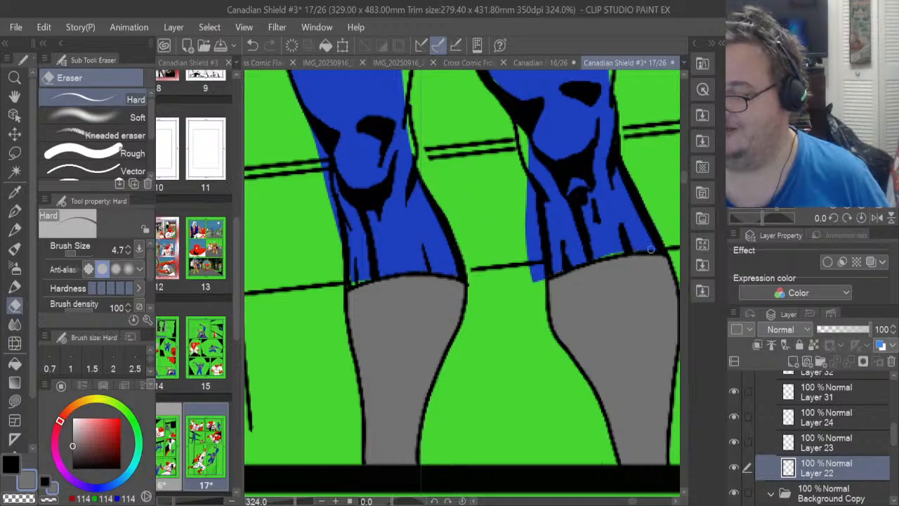
pyautogui.scroll(5, 650, 249)
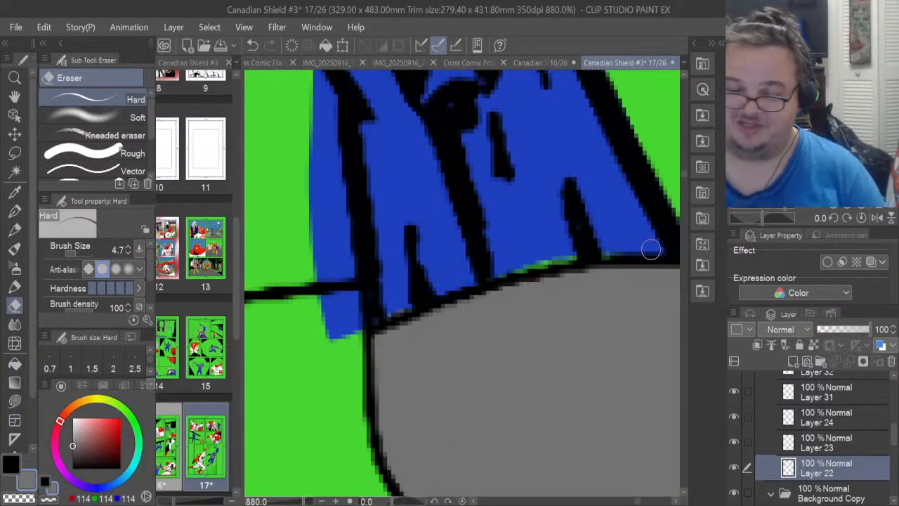
pyautogui.press('i')
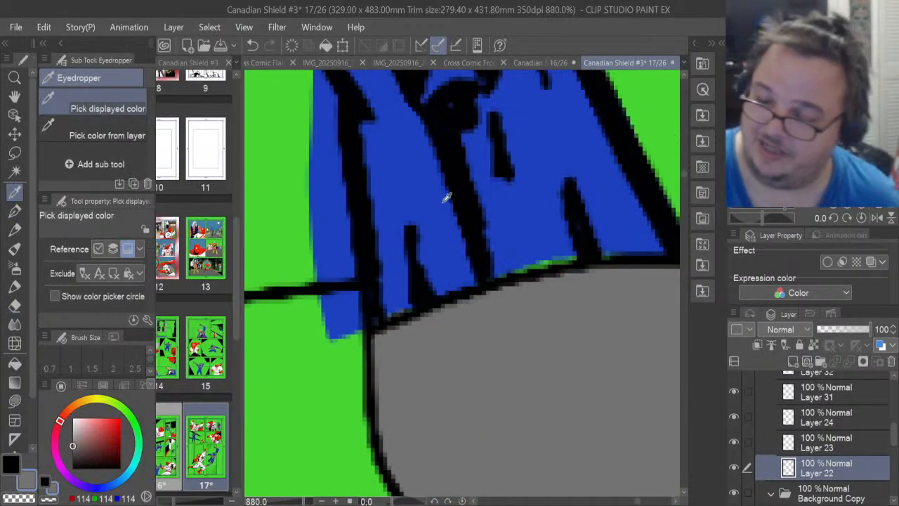
pyautogui.click(428, 188)
pyautogui.click(16, 399)
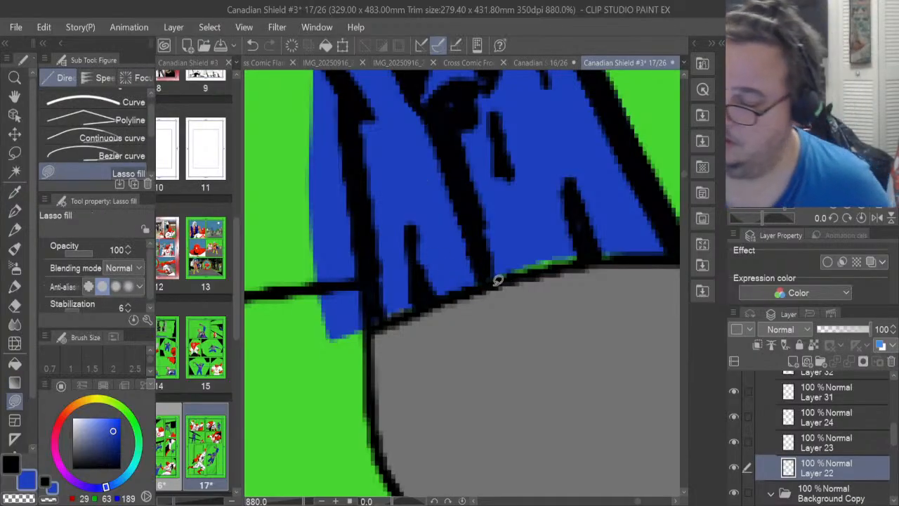
pyautogui.moveTo(497, 280)
pyautogui.mouseDown()
pyautogui.moveTo(620, 233)
pyautogui.moveTo(592, 253)
pyautogui.moveTo(617, 233)
pyautogui.mouseUp()
# Erase the stray blue outside the lower trouser leg's outline, above and below the black panel border, on Layer 22
pyautogui.click(14, 305)
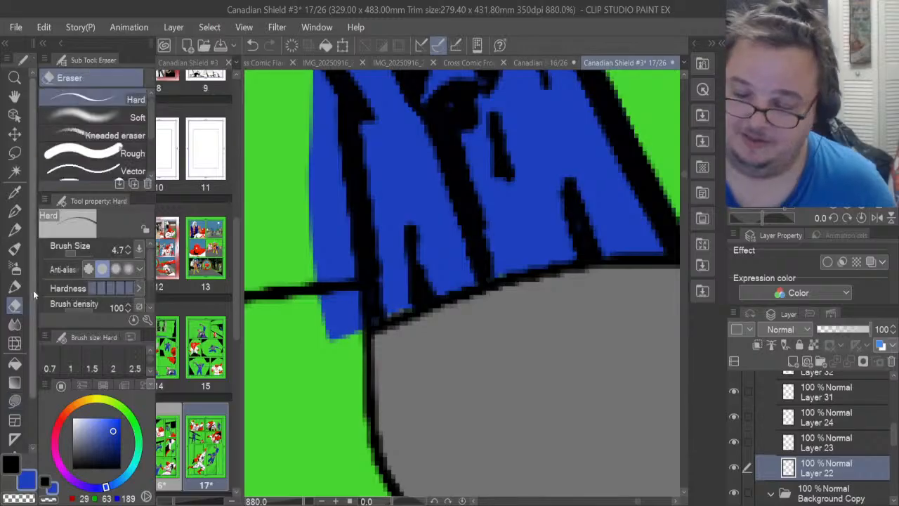
pyautogui.moveTo(346, 336)
pyautogui.mouseDown()
pyautogui.moveTo(349, 271)
pyautogui.moveTo(358, 329)
pyautogui.moveTo(354, 283)
pyautogui.moveTo(344, 284)
pyautogui.moveTo(333, 319)
pyautogui.moveTo(322, 218)
pyautogui.moveTo(329, 319)
pyautogui.moveTo(331, 164)
pyautogui.moveTo(348, 251)
pyautogui.moveTo(349, 236)
pyautogui.moveTo(337, 153)
pyautogui.moveTo(320, 243)
pyautogui.moveTo(315, 83)
pyautogui.moveTo(342, 132)
pyautogui.moveTo(344, 154)
pyautogui.mouseUp()
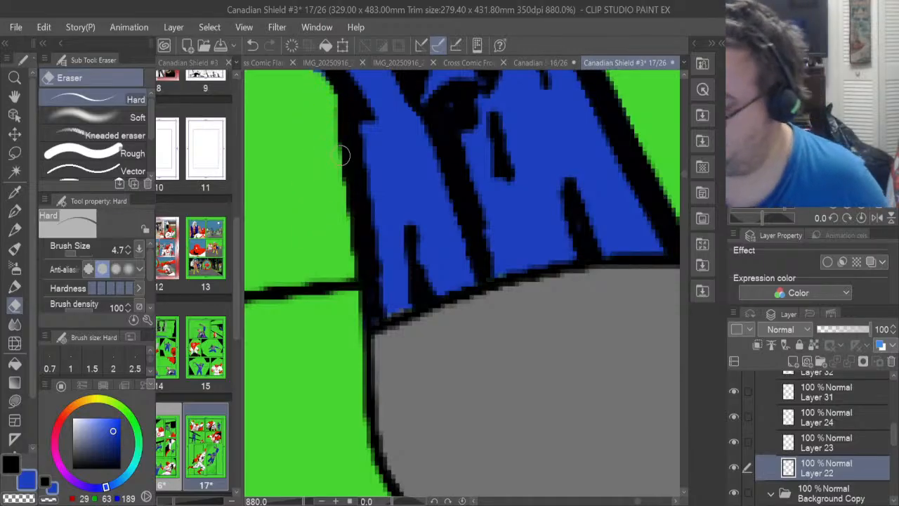
pyautogui.click(811, 444)
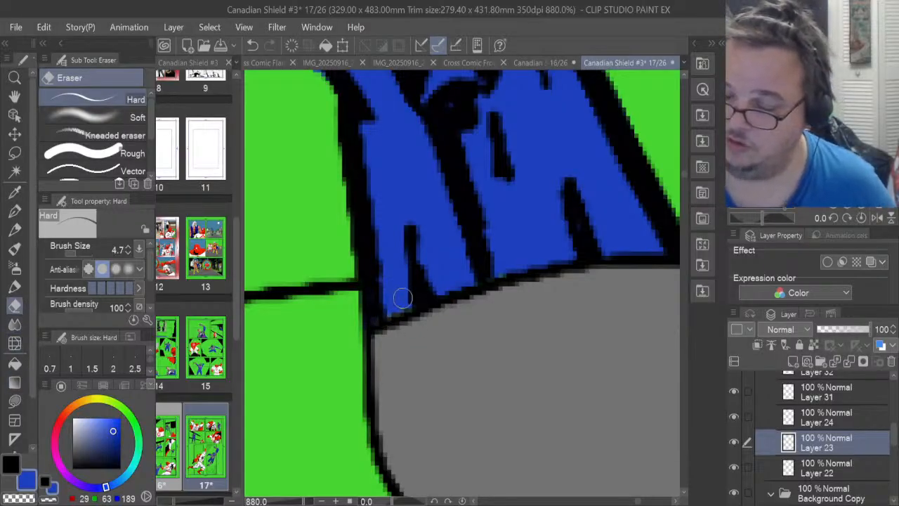
pyautogui.click(809, 465)
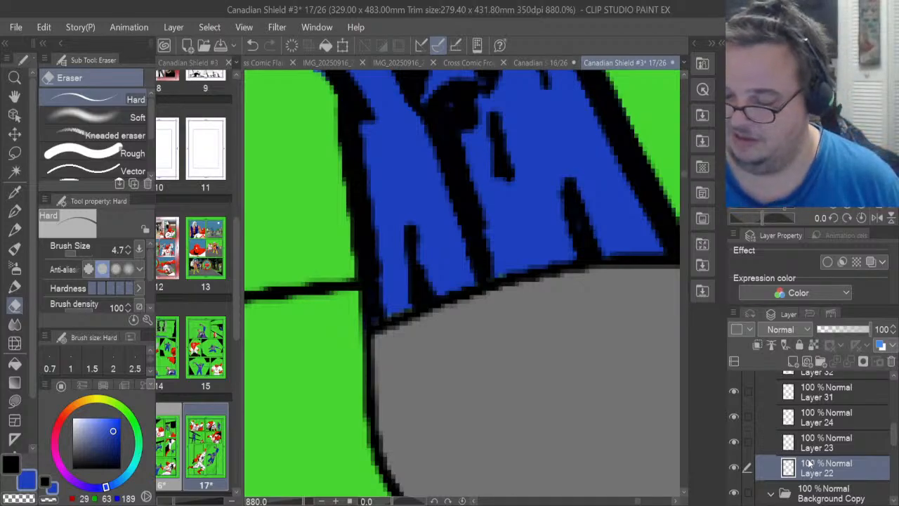
# Fill the green gaps inside the outline on both sides of the trouser leg's knee with blue using Lasso fill
pyautogui.scroll(-4, 490, 284)
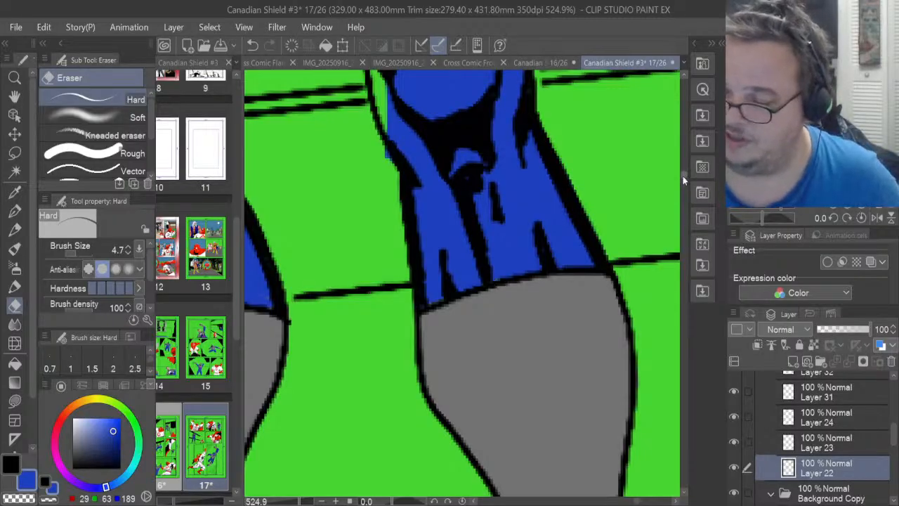
pyautogui.moveTo(683, 176); pyautogui.dragTo(683, 167)
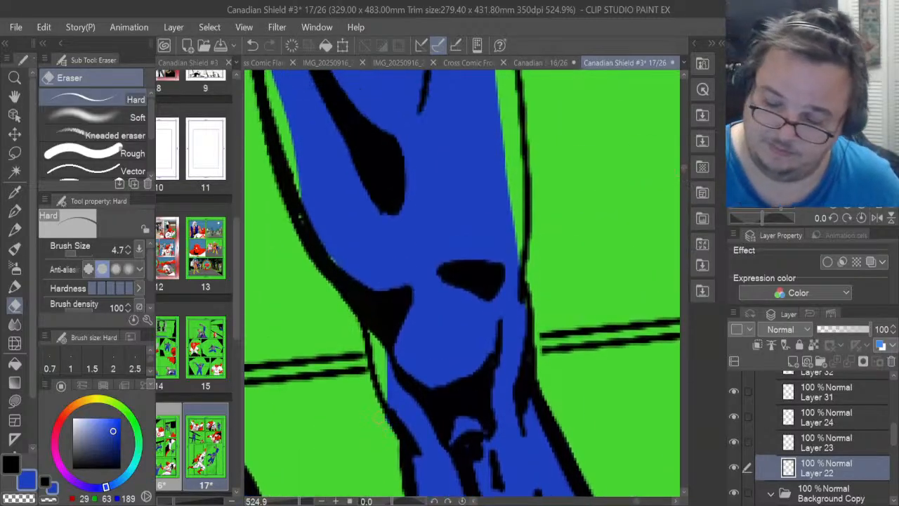
pyautogui.click(15, 400)
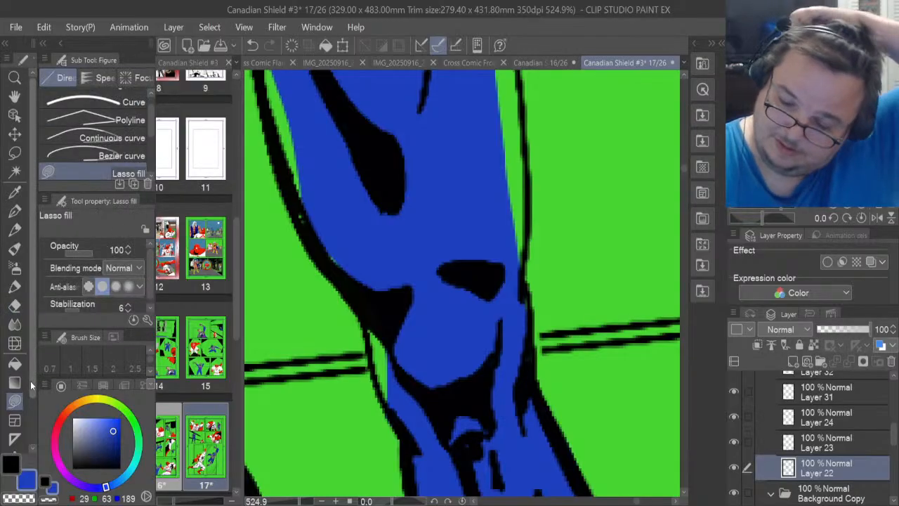
pyautogui.moveTo(400, 373)
pyautogui.mouseDown()
pyautogui.moveTo(381, 393)
pyautogui.moveTo(372, 317)
pyautogui.moveTo(401, 275)
pyautogui.mouseUp()
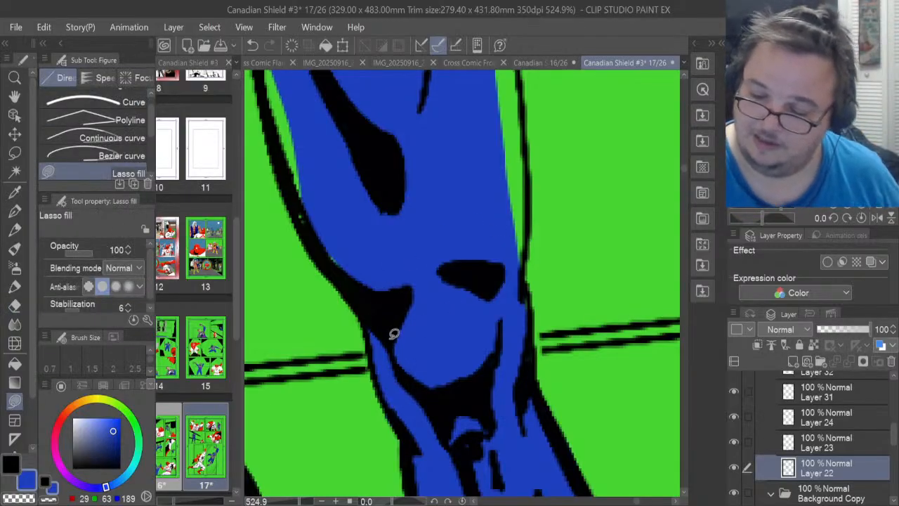
pyautogui.moveTo(523, 286); pyautogui.dragTo(531, 196)
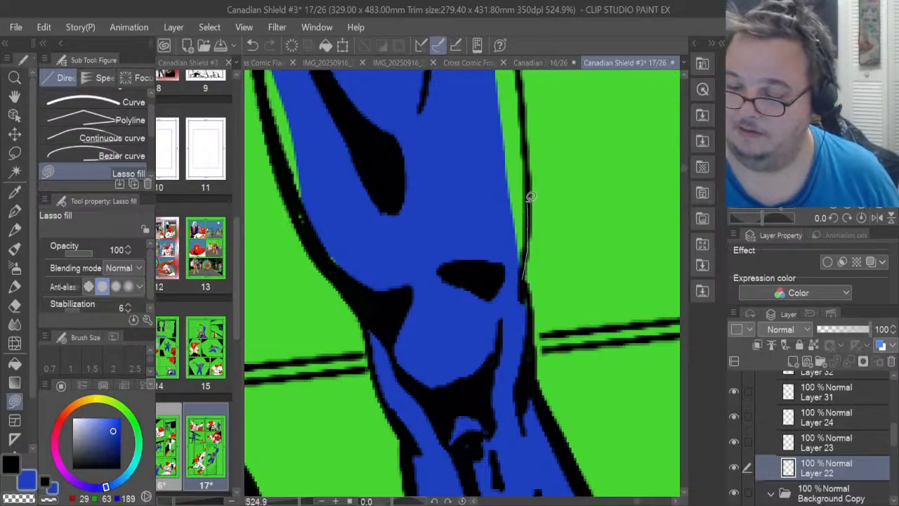
pyautogui.moveTo(528, 154)
pyautogui.mouseDown()
pyautogui.moveTo(490, 167)
pyautogui.moveTo(493, 197)
pyautogui.mouseUp()
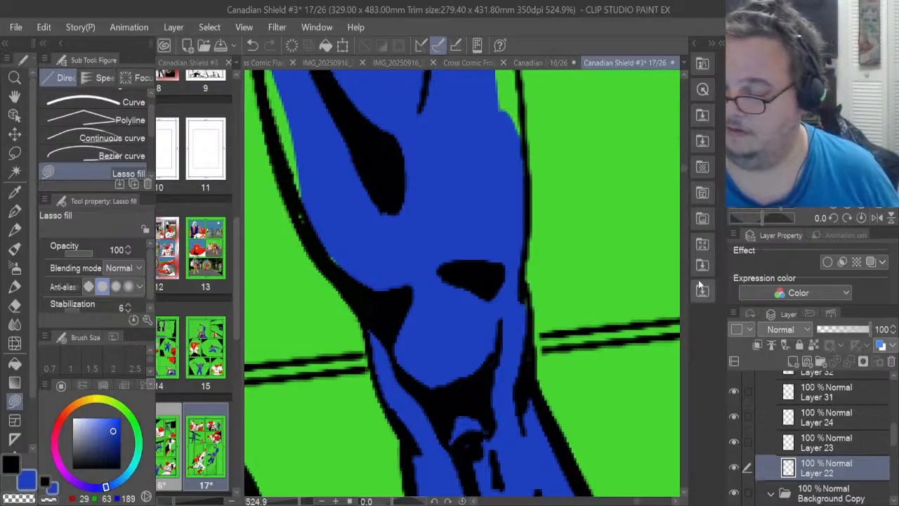
# Fill the green gap along the thigh's inner edge with blue, from above the knee up to the black crotch shadow
pyautogui.moveTo(684, 169); pyautogui.dragTo(683, 164)
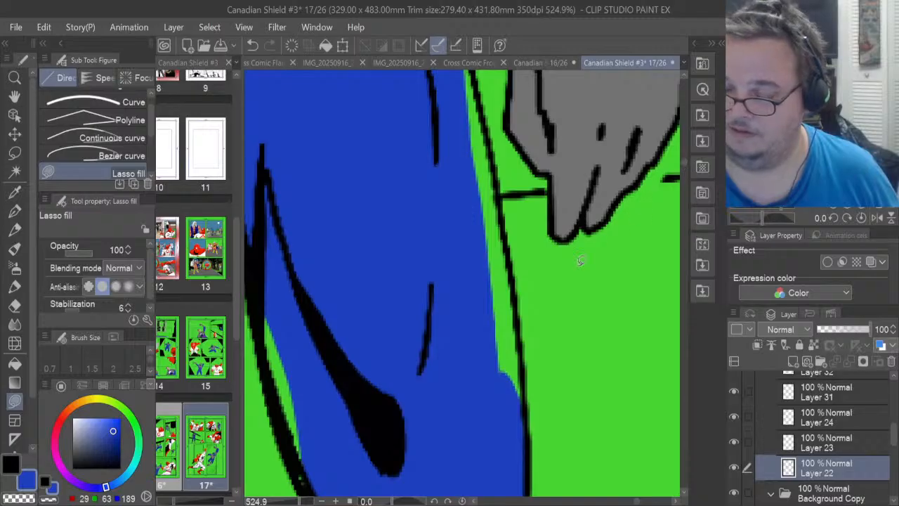
pyautogui.moveTo(489, 339)
pyautogui.mouseDown()
pyautogui.moveTo(521, 407)
pyautogui.moveTo(519, 295)
pyautogui.moveTo(500, 199)
pyautogui.mouseUp()
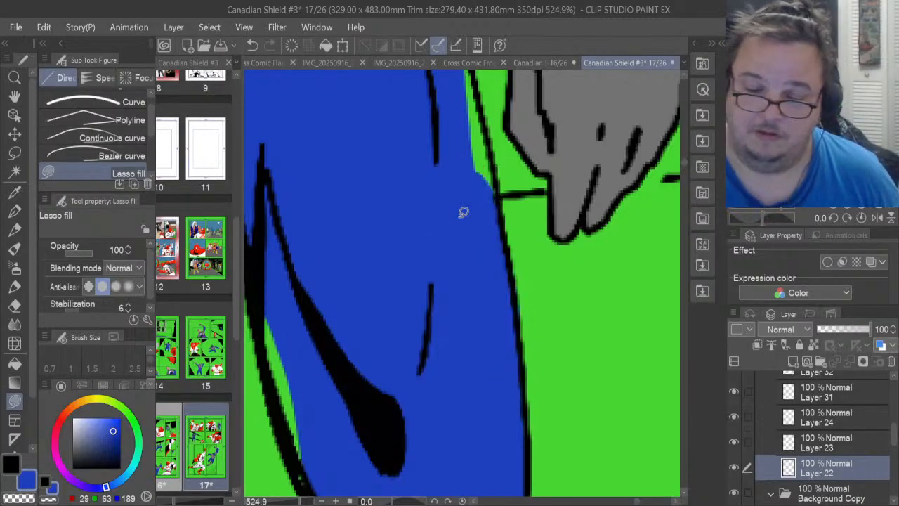
pyautogui.click(16, 306)
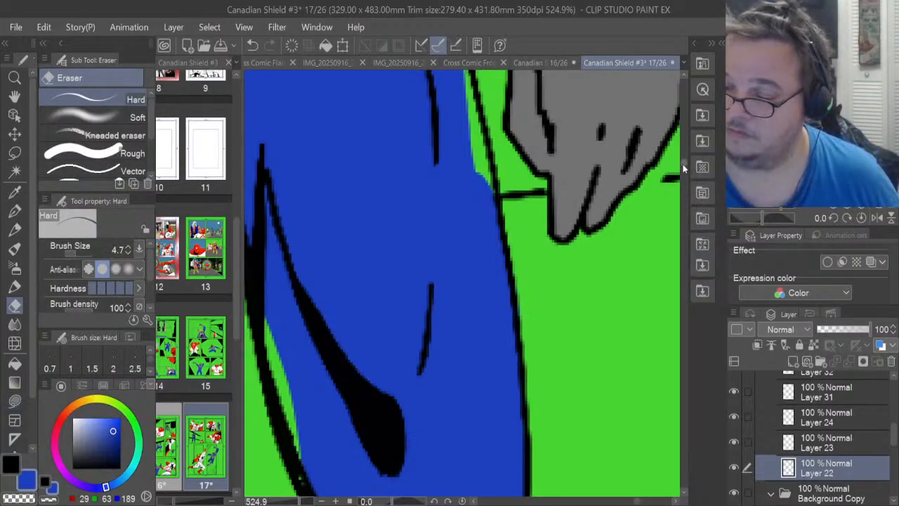
pyautogui.scroll(3, 684, 164)
pyautogui.press('u')
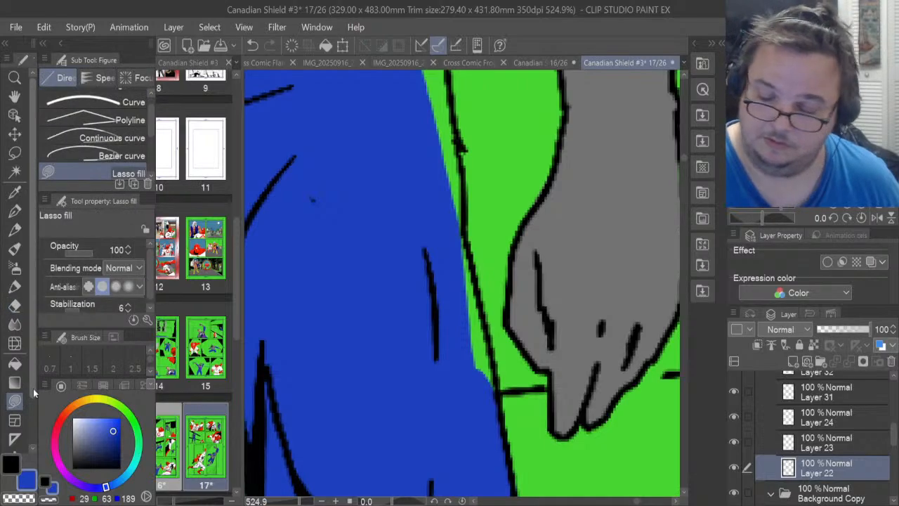
pyautogui.moveTo(455, 333)
pyautogui.mouseDown()
pyautogui.moveTo(487, 394)
pyautogui.moveTo(497, 392)
pyautogui.moveTo(500, 376)
pyautogui.moveTo(489, 328)
pyautogui.mouseUp()
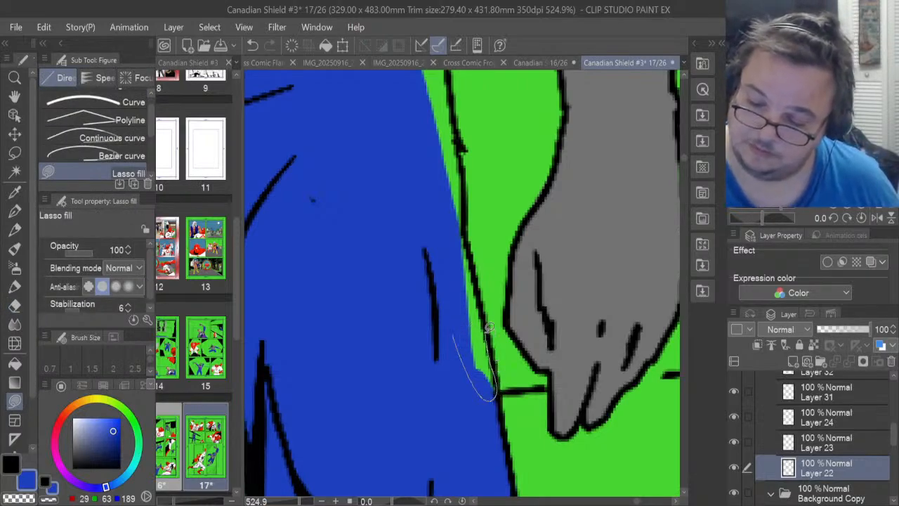
pyautogui.moveTo(483, 284)
pyautogui.mouseDown()
pyautogui.moveTo(449, 141)
pyautogui.moveTo(397, 247)
pyautogui.mouseUp()
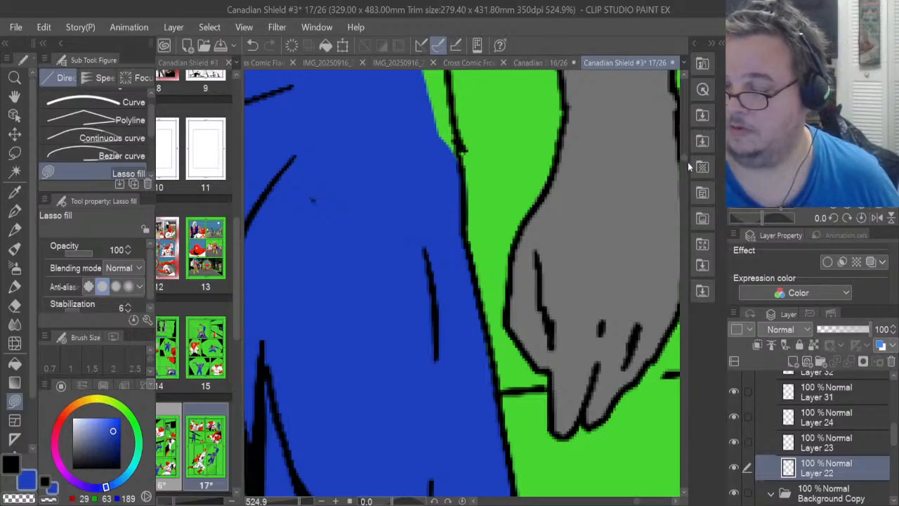
pyautogui.scroll(3, 684, 156)
pyautogui.scroll(2, 684, 155)
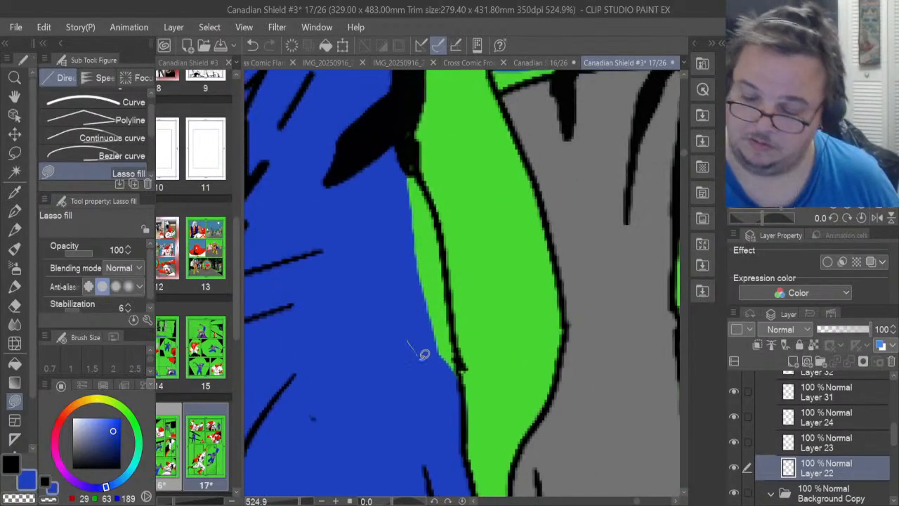
pyautogui.moveTo(407, 342); pyautogui.dragTo(458, 362)
pyautogui.moveTo(448, 263)
pyautogui.mouseDown()
pyautogui.moveTo(439, 219)
pyautogui.moveTo(408, 153)
pyautogui.mouseUp()
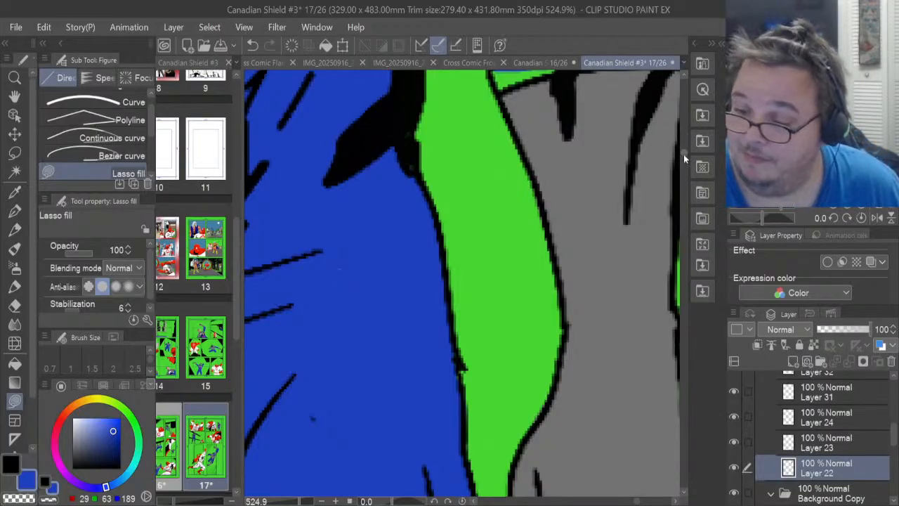
# Fill the blue at the corner of the other leg's trouser hem and erase the stray blue from the green gap between the legs
pyautogui.scroll(5, 682, 151)
pyautogui.moveTo(500, 378)
pyautogui.mouseDown()
pyautogui.moveTo(555, 355)
pyautogui.moveTo(665, 336)
pyautogui.moveTo(522, 315)
pyautogui.moveTo(496, 351)
pyautogui.moveTo(526, 346)
pyautogui.moveTo(505, 351)
pyautogui.mouseUp()
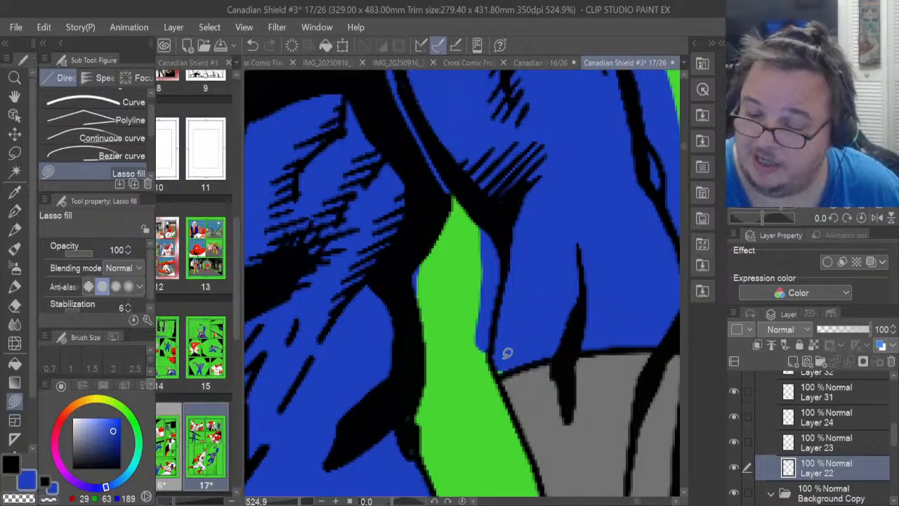
pyautogui.press('e')
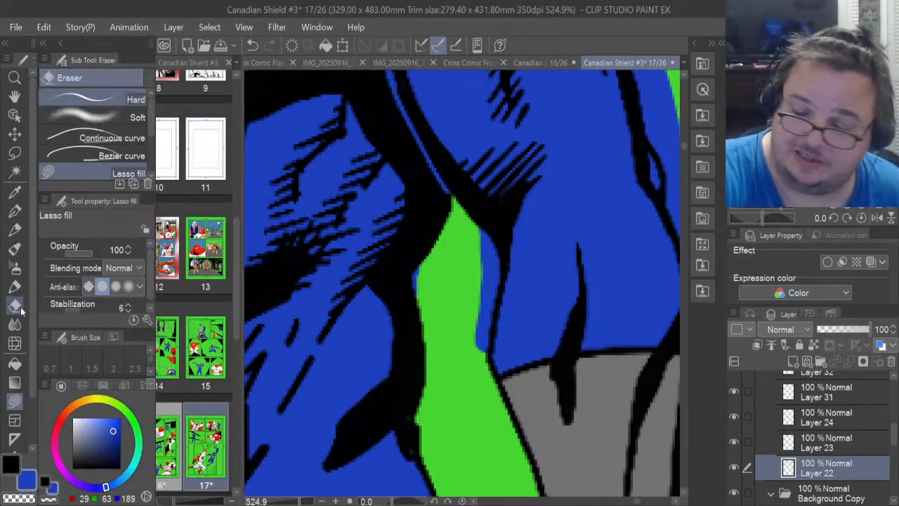
pyautogui.moveTo(482, 282)
pyautogui.mouseDown()
pyautogui.moveTo(485, 351)
pyautogui.moveTo(493, 260)
pyautogui.moveTo(499, 286)
pyautogui.moveTo(501, 275)
pyautogui.moveTo(493, 243)
pyautogui.moveTo(480, 298)
pyautogui.mouseUp()
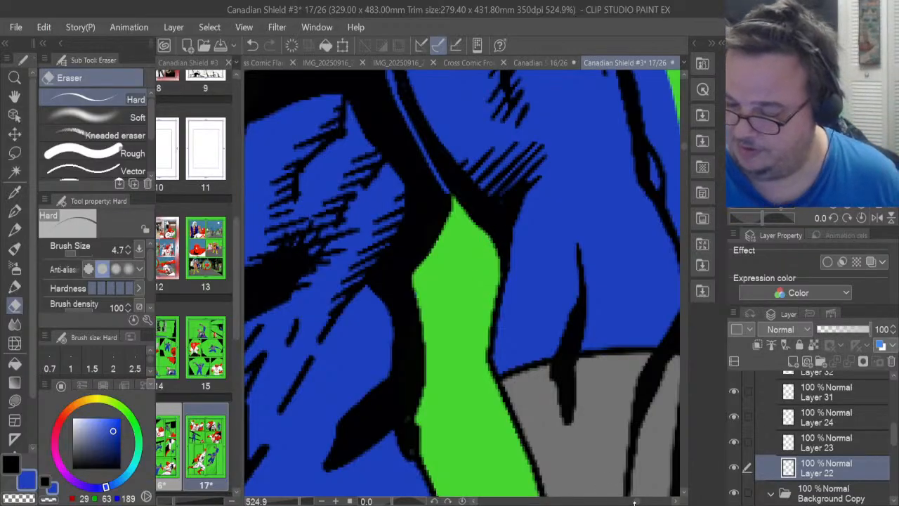
# Erase the stray blue outside the other leg's outer edge, from the trouser hem up to the waist
pyautogui.moveTo(639, 501); pyautogui.dragTo(642, 501)
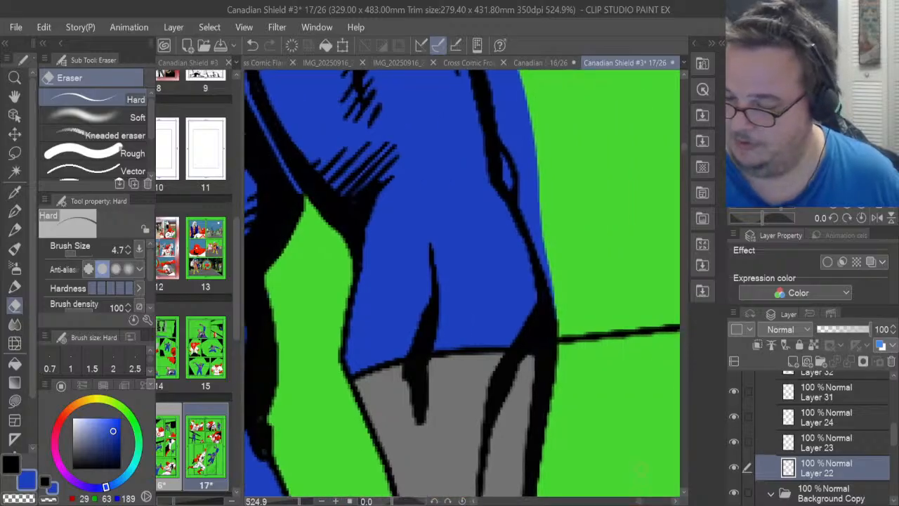
pyautogui.moveTo(683, 148); pyautogui.dragTo(683, 147)
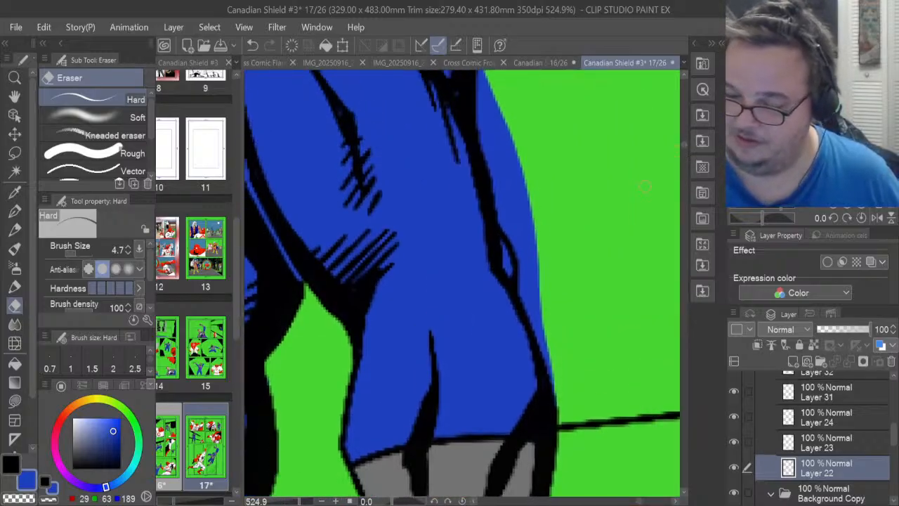
pyautogui.moveTo(547, 361)
pyautogui.mouseDown()
pyautogui.moveTo(519, 288)
pyautogui.moveTo(523, 279)
pyautogui.moveTo(543, 338)
pyautogui.moveTo(528, 232)
pyautogui.moveTo(523, 260)
pyautogui.moveTo(503, 218)
pyautogui.moveTo(486, 135)
pyautogui.mouseUp()
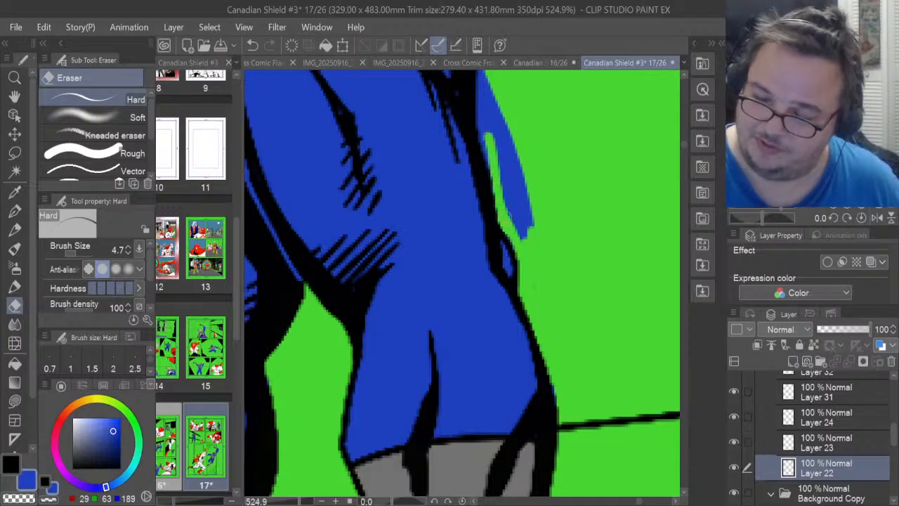
pyautogui.moveTo(507, 219)
pyautogui.mouseDown()
pyautogui.moveTo(531, 211)
pyautogui.moveTo(518, 149)
pyautogui.moveTo(515, 208)
pyautogui.mouseUp()
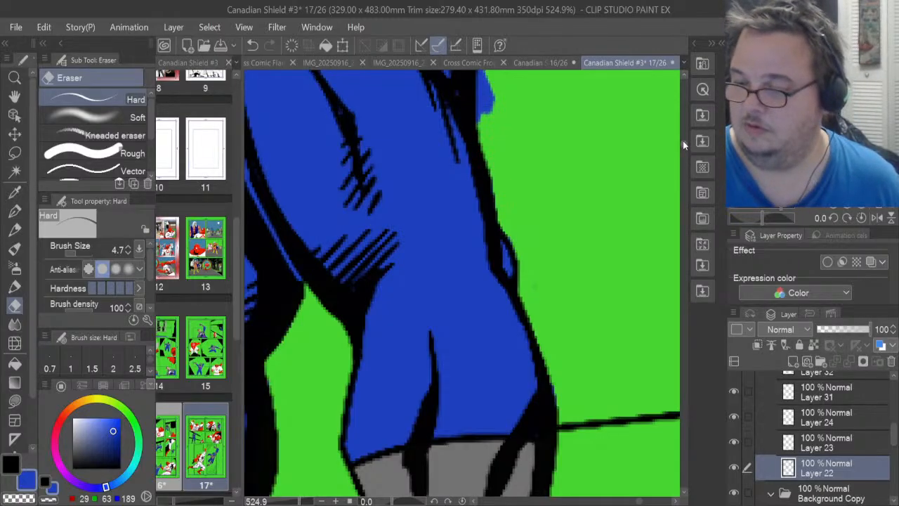
pyautogui.moveTo(683, 142); pyautogui.dragTo(684, 139)
pyautogui.moveTo(483, 272); pyautogui.dragTo(481, 226)
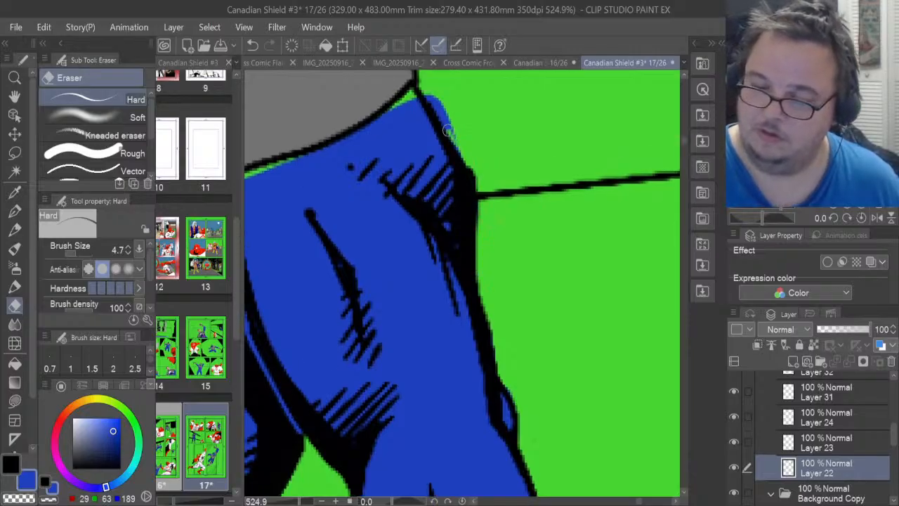
pyautogui.moveTo(448, 131); pyautogui.dragTo(453, 139)
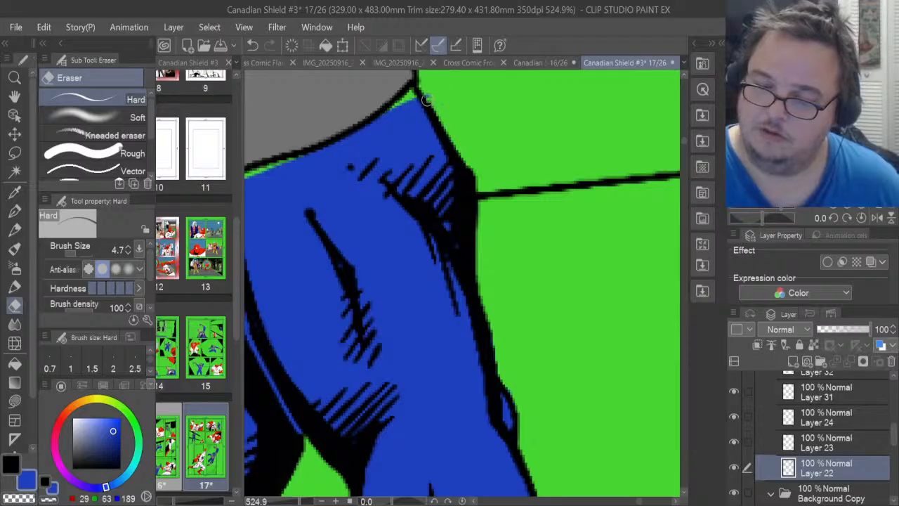
# Fill the green slivers between the blue trousers and the grey torso along the waistline using Lasso fill
pyautogui.click(14, 400)
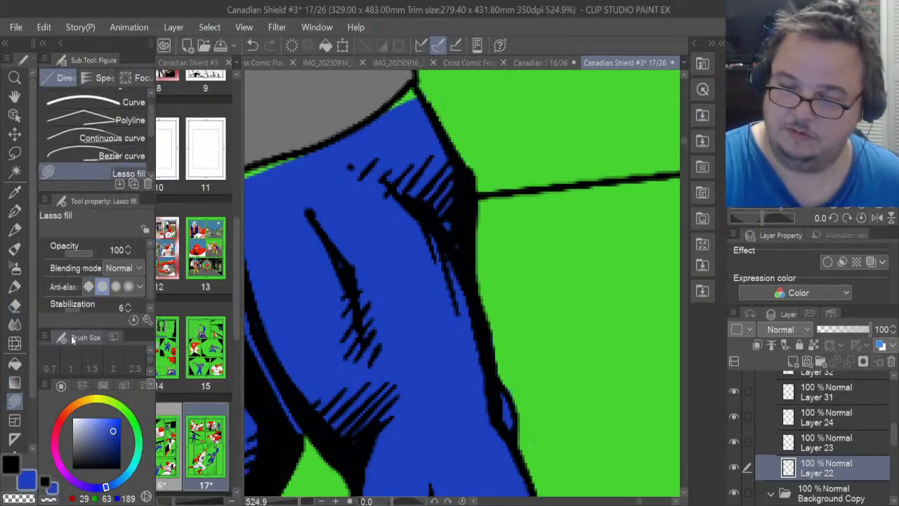
pyautogui.moveTo(402, 90); pyautogui.dragTo(386, 130)
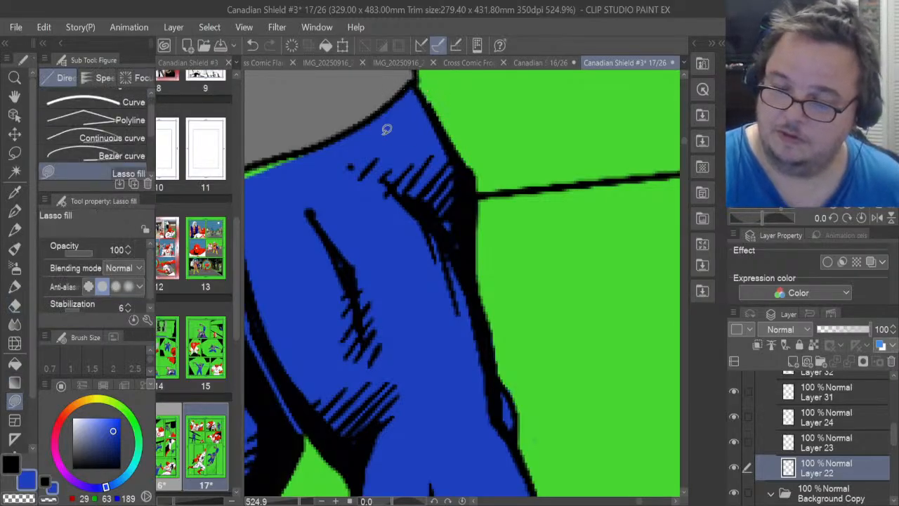
pyautogui.moveTo(639, 501); pyautogui.dragTo(635, 501)
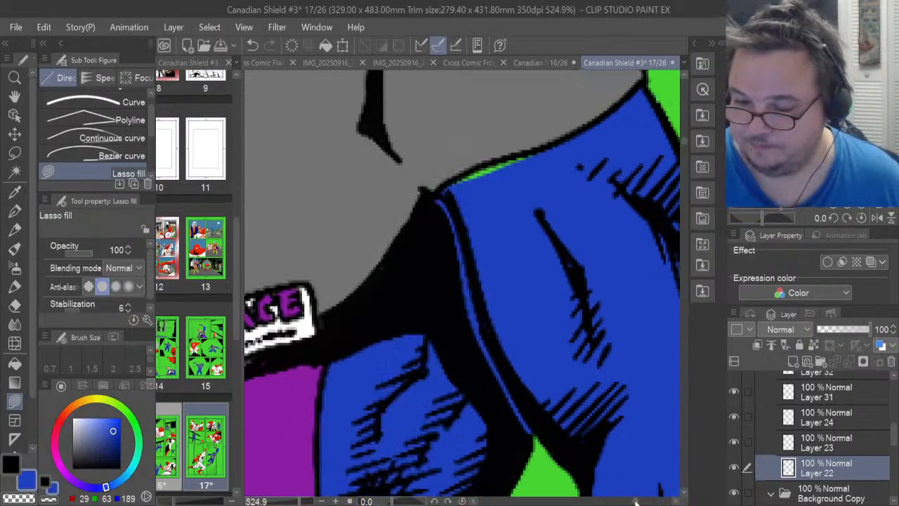
pyautogui.moveTo(451, 208)
pyautogui.mouseDown()
pyautogui.moveTo(448, 198)
pyautogui.moveTo(481, 168)
pyautogui.moveTo(556, 145)
pyautogui.moveTo(558, 153)
pyautogui.mouseUp()
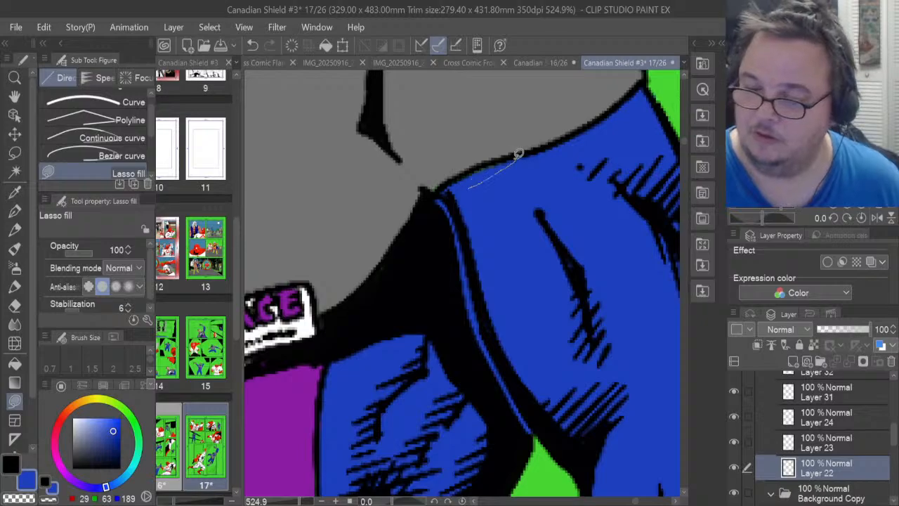
# Fill the green gap above the grey hem line of the blue trousers beside the purple area using Lasso fill
pyautogui.moveTo(636, 501); pyautogui.dragTo(626, 502)
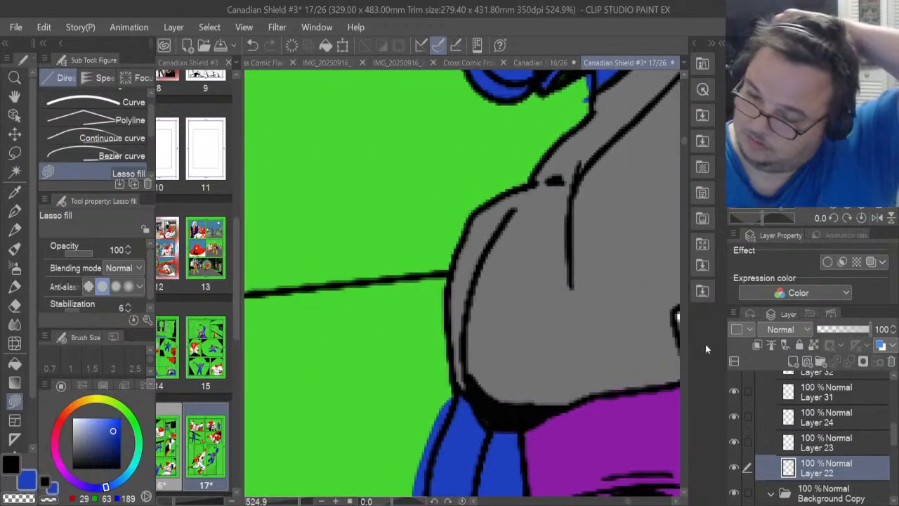
pyautogui.scroll(-5, 681, 139)
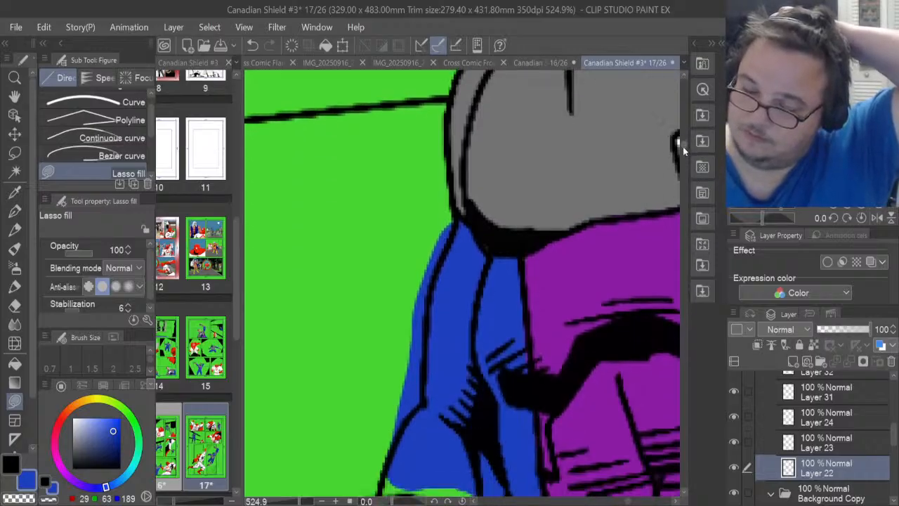
pyautogui.moveTo(507, 469)
pyautogui.mouseDown()
pyautogui.moveTo(436, 432)
pyautogui.moveTo(386, 430)
pyautogui.mouseUp()
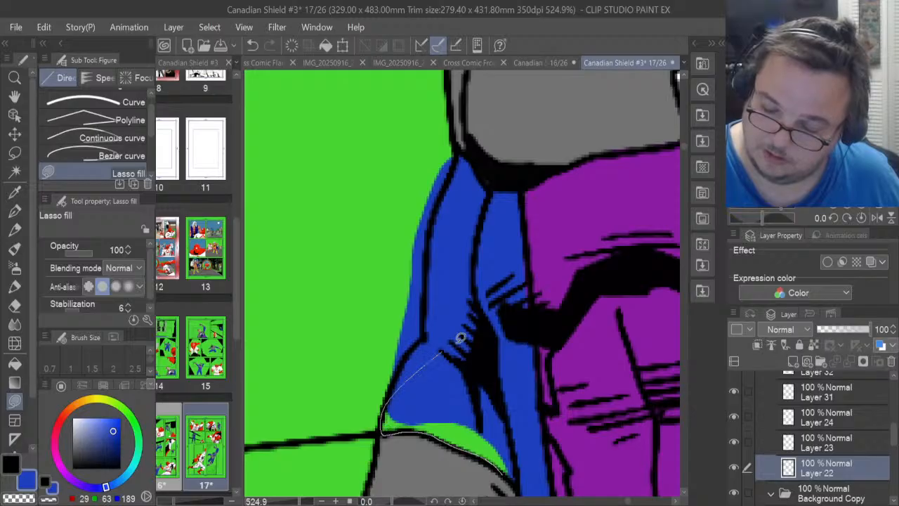
pyautogui.moveTo(460, 338); pyautogui.dragTo(464, 341)
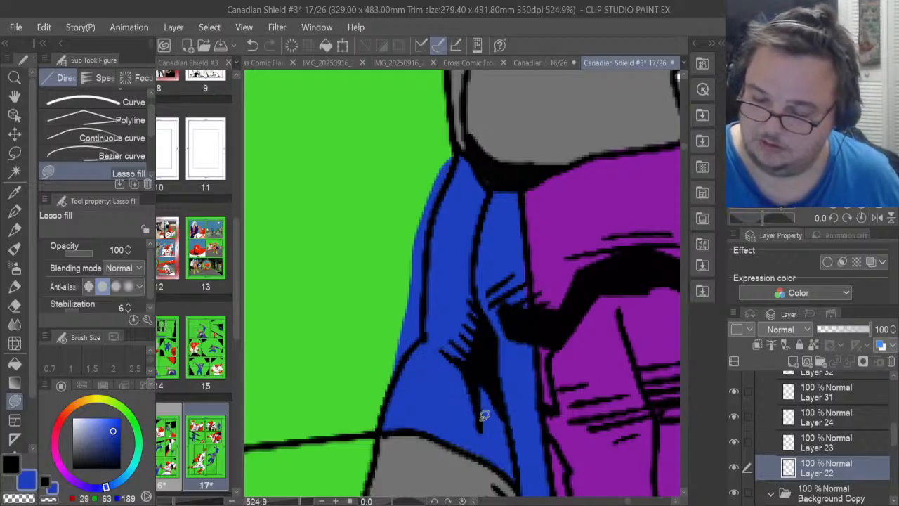
# Erase the stray blue outside the outer black outline of the blue area above the grey arm, up to the waist
pyautogui.press('e')
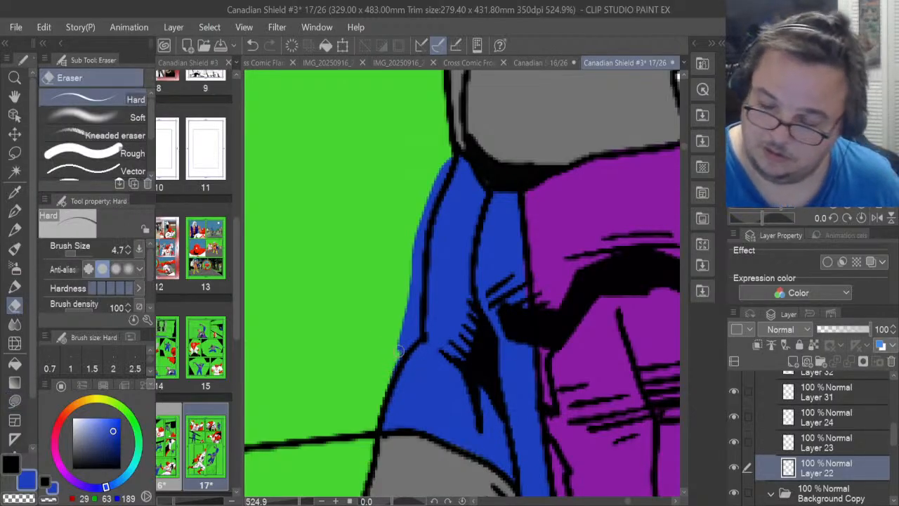
pyautogui.moveTo(398, 349)
pyautogui.mouseDown()
pyautogui.moveTo(392, 373)
pyautogui.moveTo(417, 329)
pyautogui.moveTo(419, 337)
pyautogui.moveTo(413, 261)
pyautogui.mouseUp()
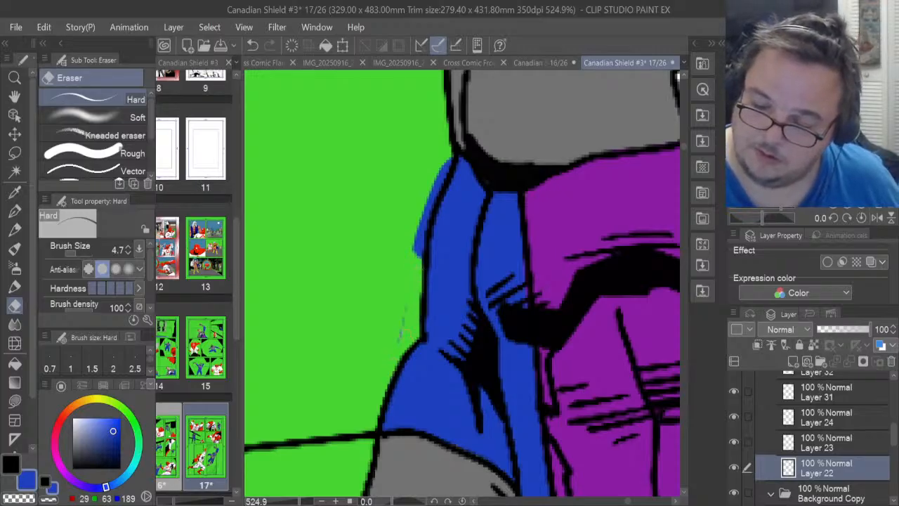
pyautogui.moveTo(404, 313); pyautogui.dragTo(396, 327)
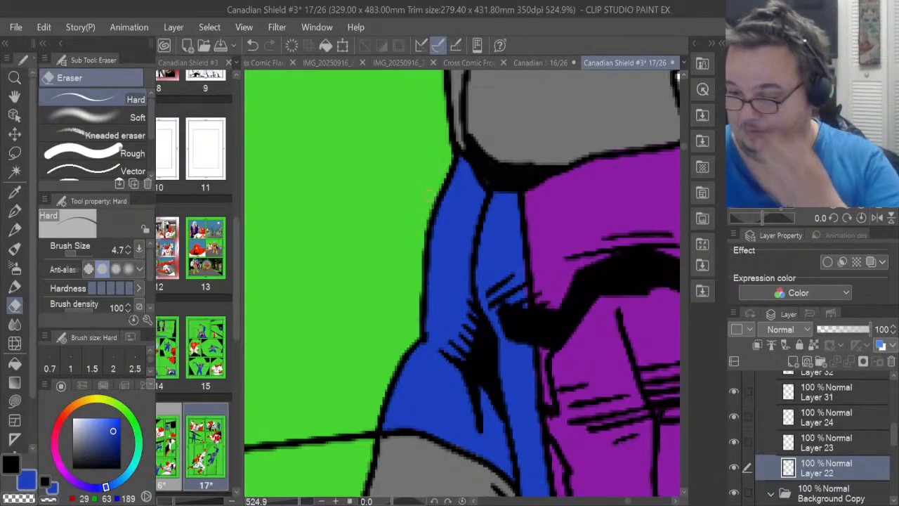
# Erase the stray blue from the green gap between the grey arm and the trouser leg, down past the hand
pyautogui.moveTo(684, 147); pyautogui.dragTo(684, 157)
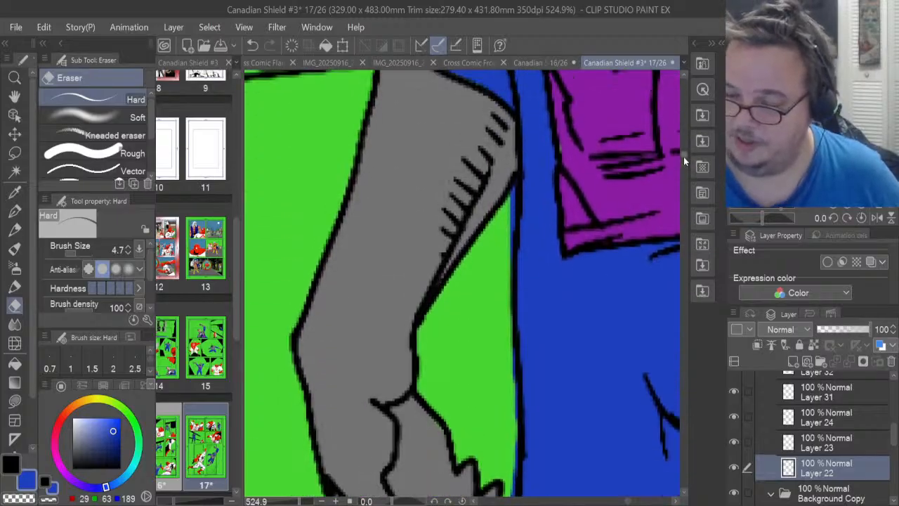
pyautogui.moveTo(517, 190); pyautogui.dragTo(512, 230)
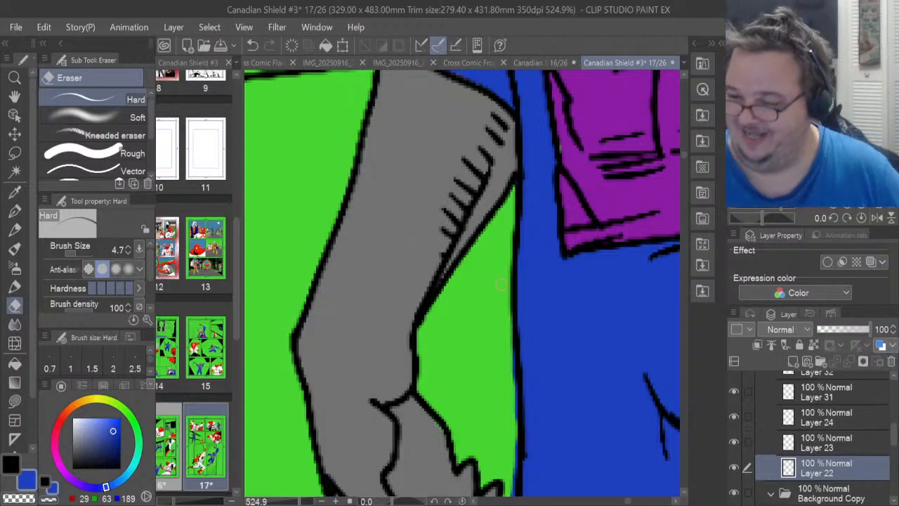
pyautogui.moveTo(684, 153); pyautogui.dragTo(683, 158)
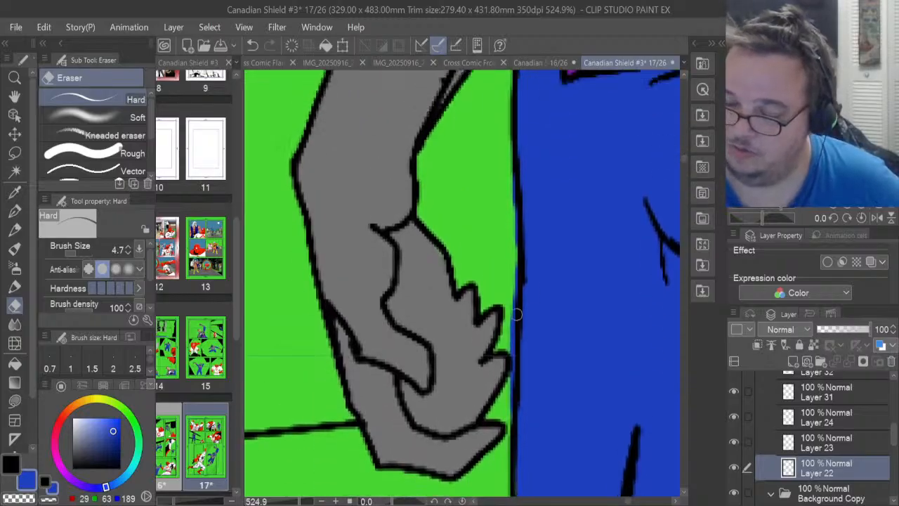
pyautogui.moveTo(510, 417); pyautogui.dragTo(511, 372)
pyautogui.moveTo(511, 331)
pyautogui.mouseDown()
pyautogui.moveTo(510, 362)
pyautogui.moveTo(512, 306)
pyautogui.mouseUp()
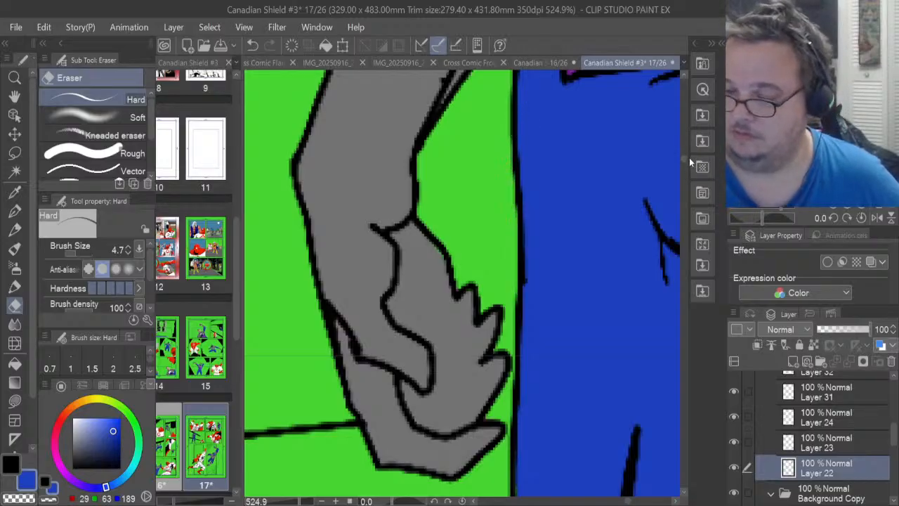
# Fill the green slivers inside the blue trouser leg's outer outline just below the grey hand using Lasso fill
pyautogui.moveTo(688, 158); pyautogui.dragTo(682, 165)
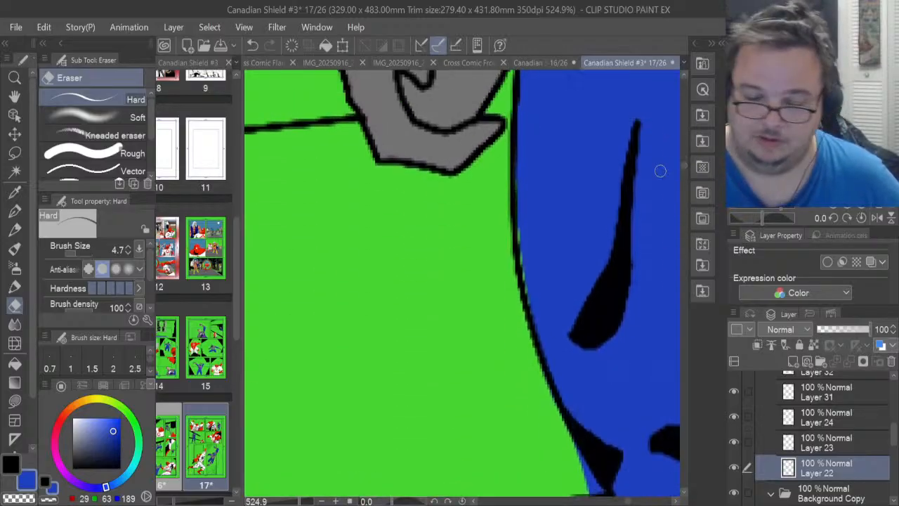
pyautogui.press('u')
pyautogui.moveTo(538, 308); pyautogui.dragTo(523, 271)
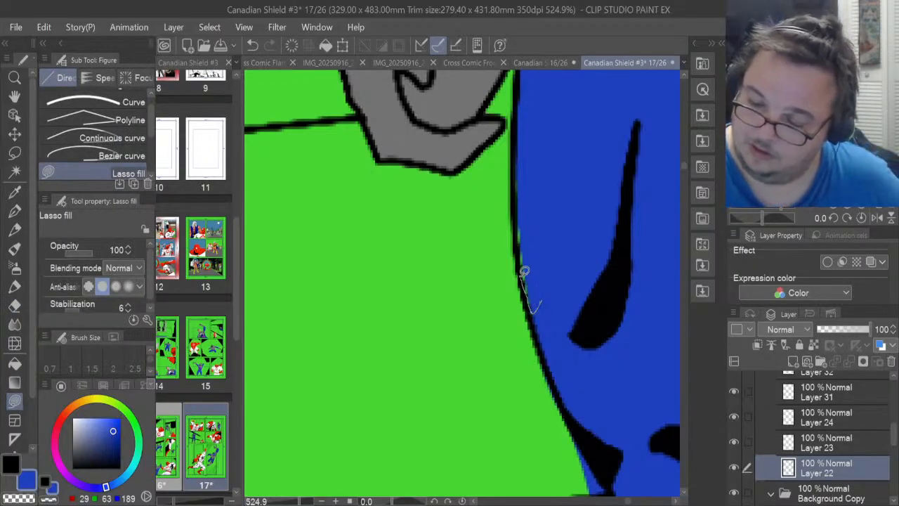
pyautogui.moveTo(538, 168); pyautogui.dragTo(541, 169)
# Erase the stray blue outside the trouser leg's outer edge around the knee, above and below the double background line
pyautogui.moveTo(687, 171); pyautogui.dragTo(684, 166)
pyautogui.press('e')
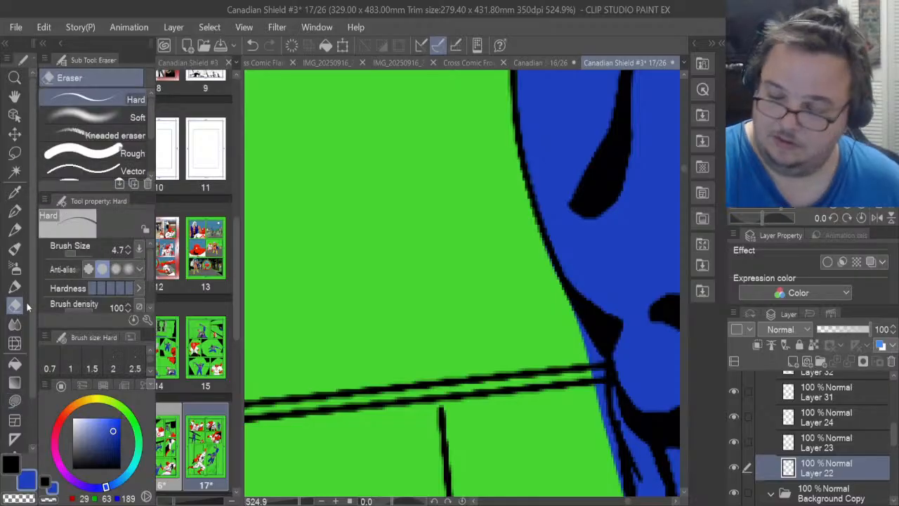
pyautogui.moveTo(619, 463)
pyautogui.mouseDown()
pyautogui.moveTo(606, 424)
pyautogui.moveTo(617, 458)
pyautogui.mouseUp()
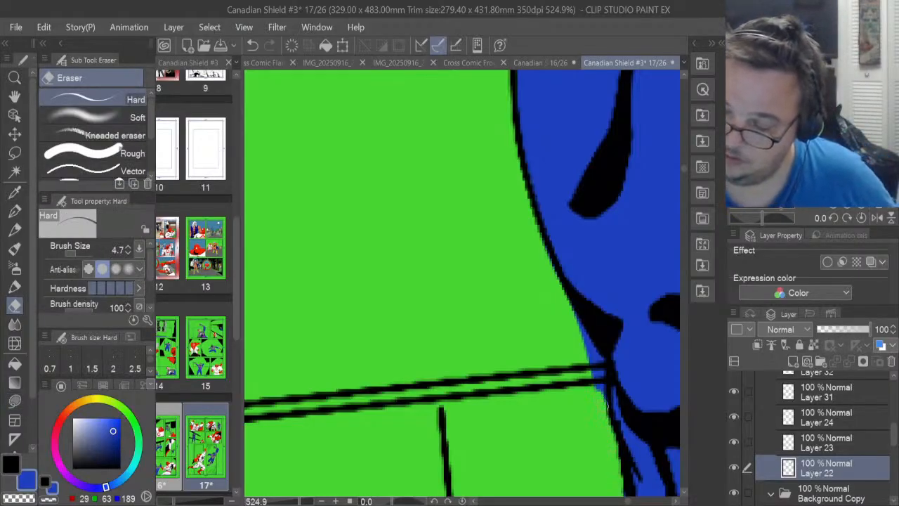
pyautogui.moveTo(607, 407); pyautogui.dragTo(580, 318)
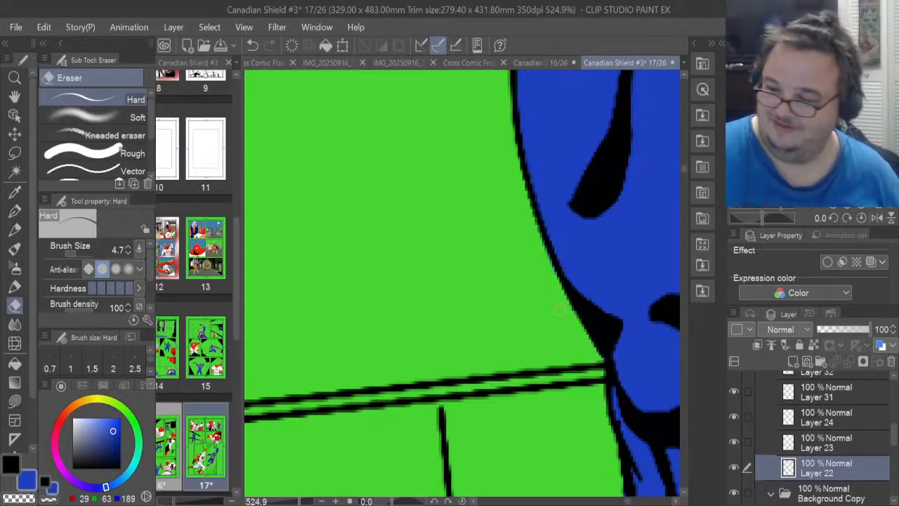
# Fill the green slivers at the blue trouser hem above the grey lower leg using Lasso fill
pyautogui.moveTo(684, 168); pyautogui.dragTo(684, 176)
pyautogui.moveTo(627, 501); pyautogui.dragTo(630, 500)
pyautogui.click(15, 400)
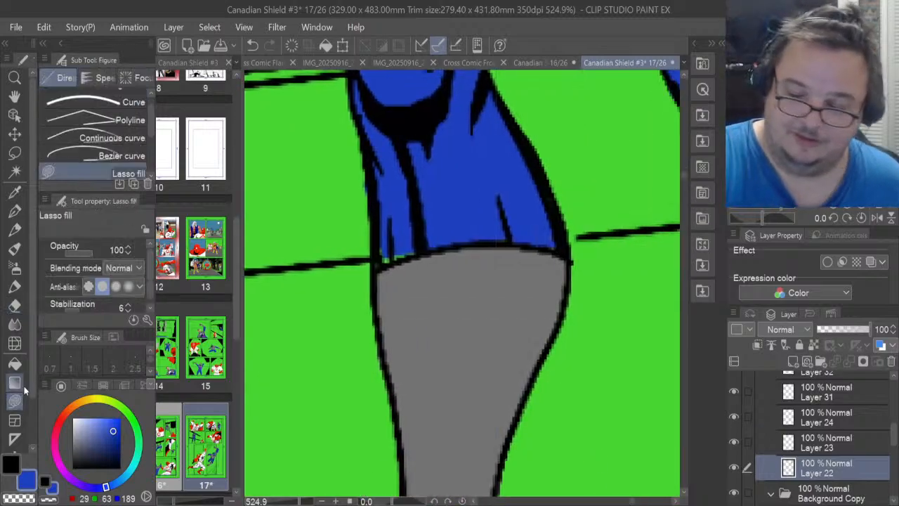
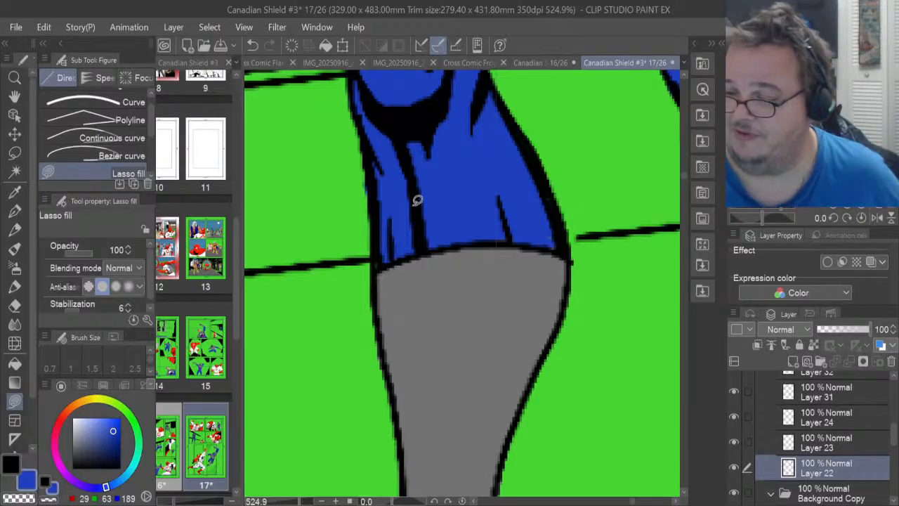
# Lasso-fill the green gaps inside the masked figure's leg outlines around the knees with blue on Layer 22
pyautogui.moveTo(683, 176); pyautogui.dragTo(685, 170)
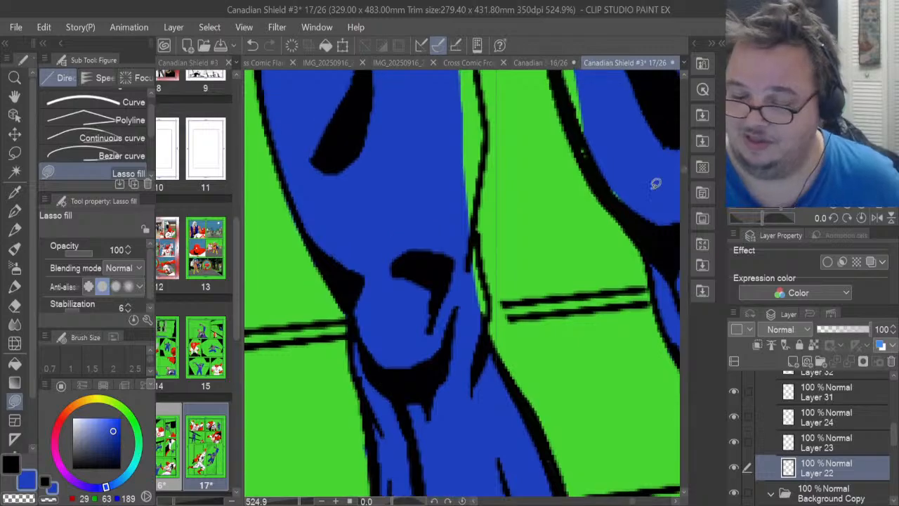
pyautogui.moveTo(486, 273)
pyautogui.mouseDown()
pyautogui.moveTo(482, 327)
pyautogui.moveTo(484, 264)
pyautogui.mouseUp()
pyautogui.moveTo(469, 214); pyautogui.dragTo(488, 165)
pyautogui.moveTo(485, 112); pyautogui.dragTo(467, 102)
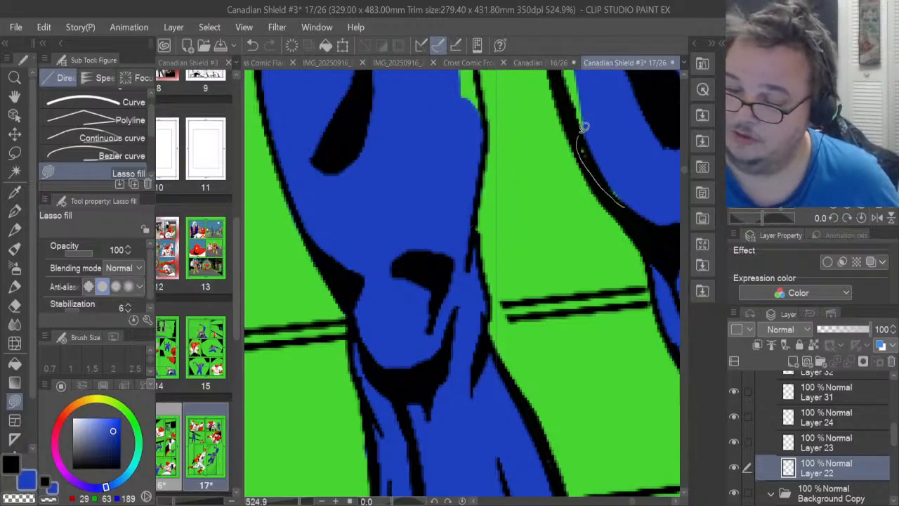
pyautogui.moveTo(582, 126); pyautogui.dragTo(584, 120)
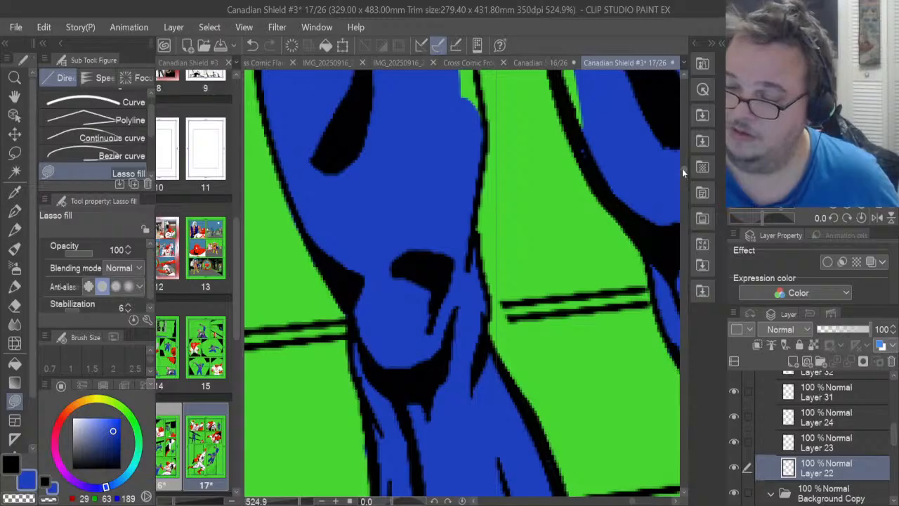
# Fill the remaining green slivers along the masked figure's inner thighs and at the crotch with the same blue
pyautogui.moveTo(682, 169); pyautogui.dragTo(683, 162)
pyautogui.moveTo(457, 358)
pyautogui.mouseDown()
pyautogui.moveTo(455, 403)
pyautogui.moveTo(481, 431)
pyautogui.moveTo(479, 382)
pyautogui.mouseUp()
pyautogui.moveTo(469, 317); pyautogui.dragTo(467, 312)
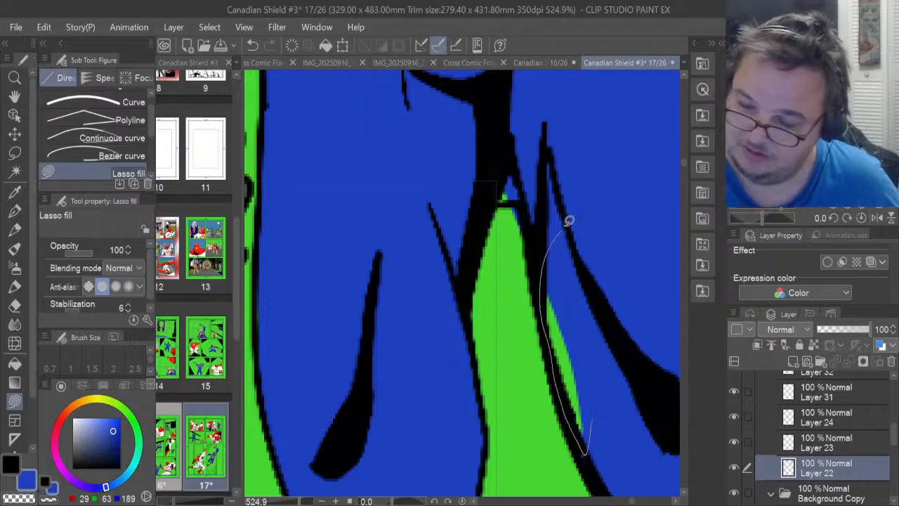
pyautogui.moveTo(569, 220); pyautogui.dragTo(566, 223)
pyautogui.moveTo(495, 195); pyautogui.dragTo(496, 192)
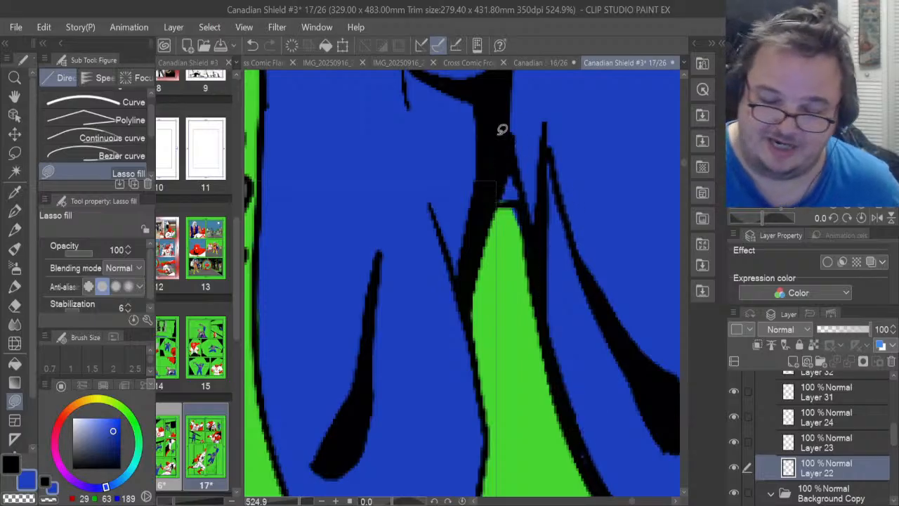
pyautogui.click(14, 304)
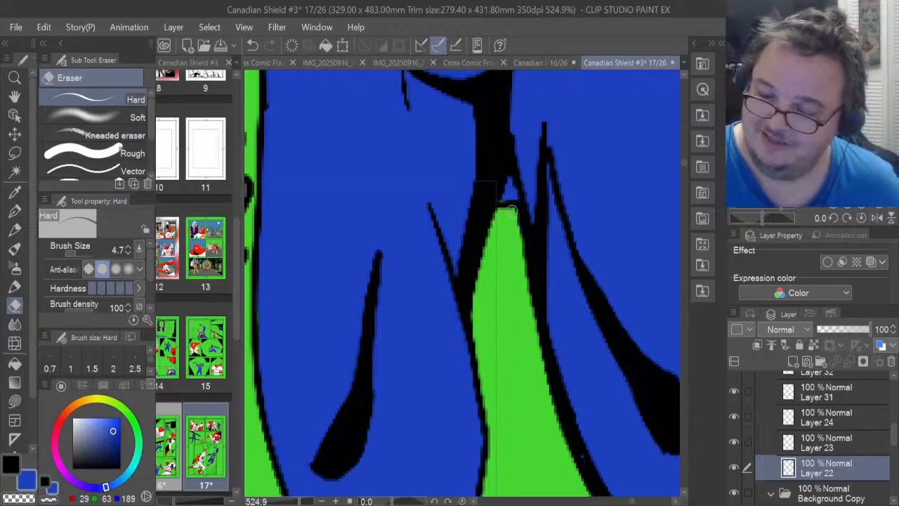
pyautogui.press('u')
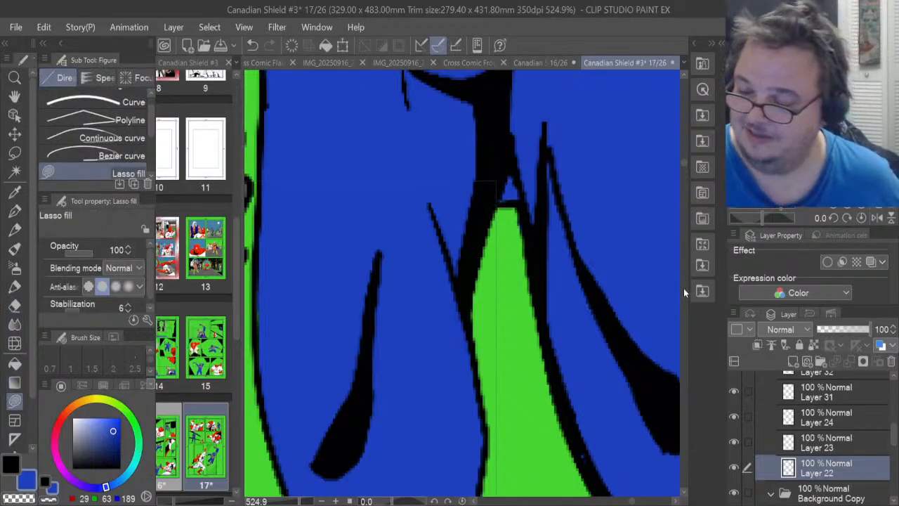
# Erase the stray blue outside the neck outline just below the masked figure's gas mask
pyautogui.moveTo(684, 164); pyautogui.dragTo(684, 173)
pyautogui.moveTo(632, 502); pyautogui.dragTo(636, 501)
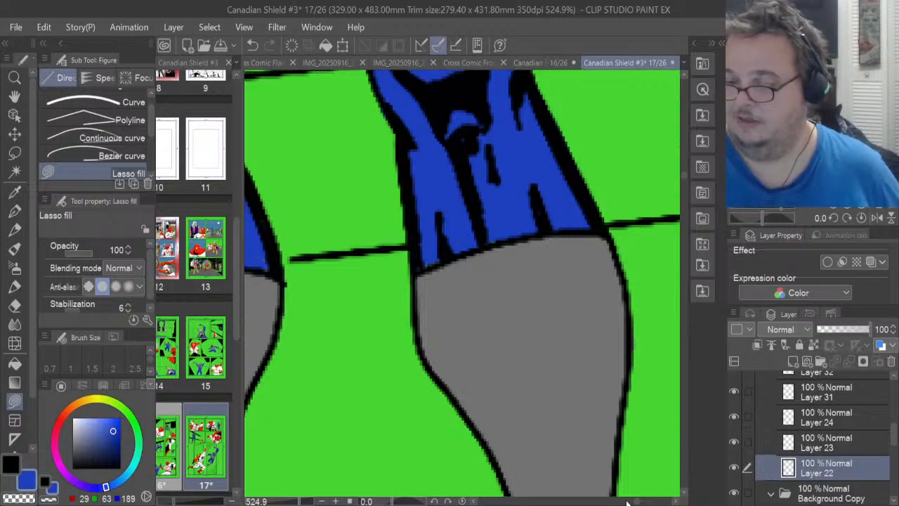
pyautogui.moveTo(684, 174); pyautogui.dragTo(694, 133)
pyautogui.moveTo(638, 501); pyautogui.dragTo(632, 501)
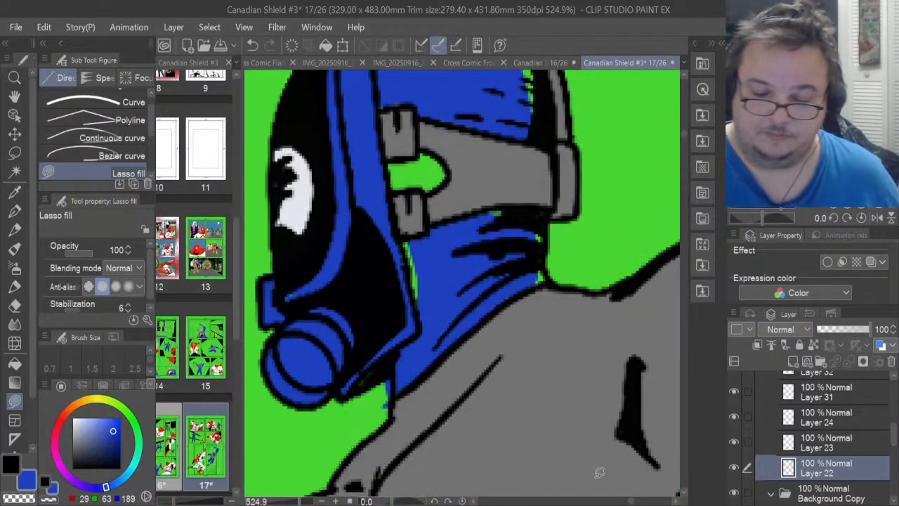
pyautogui.click(14, 305)
pyautogui.moveTo(384, 400); pyautogui.dragTo(381, 380)
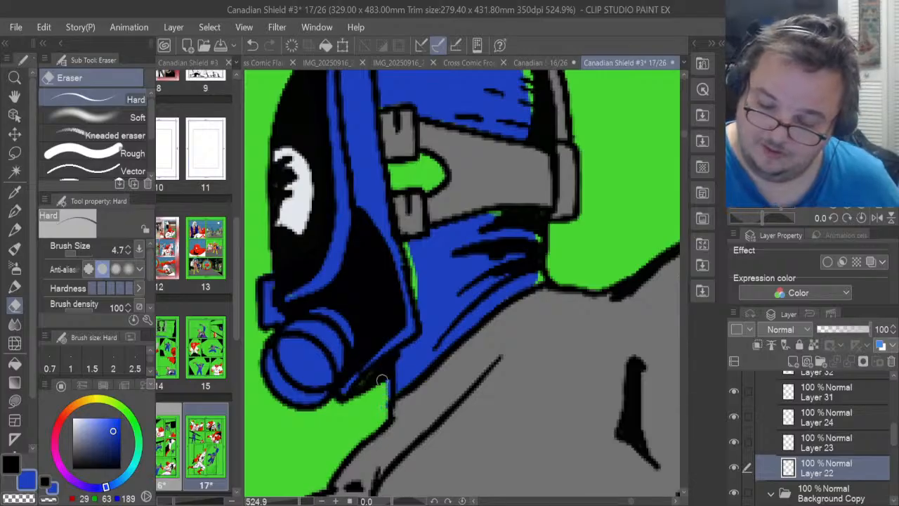
# Lasso-fill the green gaps around the neck and the opening between the mask straps with blue
pyautogui.click(14, 400)
pyautogui.moveTo(535, 284)
pyautogui.mouseDown()
pyautogui.moveTo(544, 284)
pyautogui.moveTo(540, 270)
pyautogui.mouseUp()
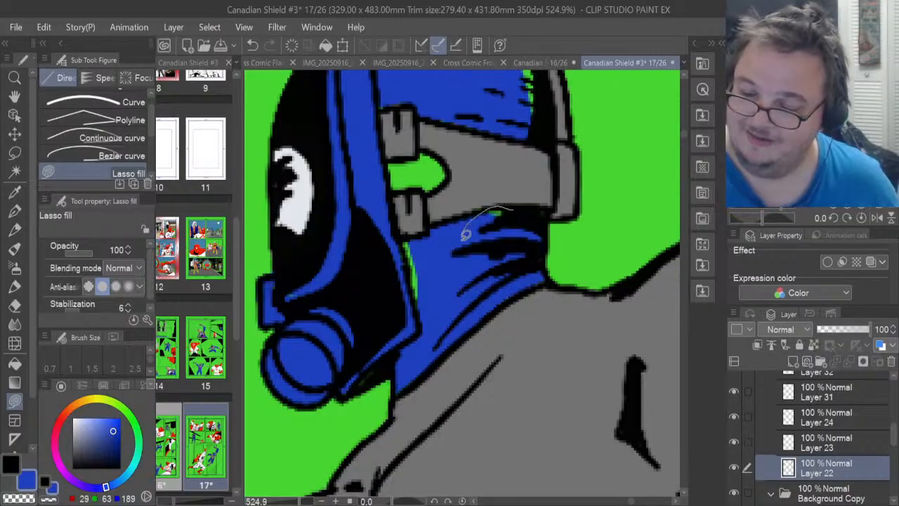
pyautogui.moveTo(465, 235); pyautogui.dragTo(485, 232)
pyautogui.moveTo(405, 237); pyautogui.dragTo(406, 234)
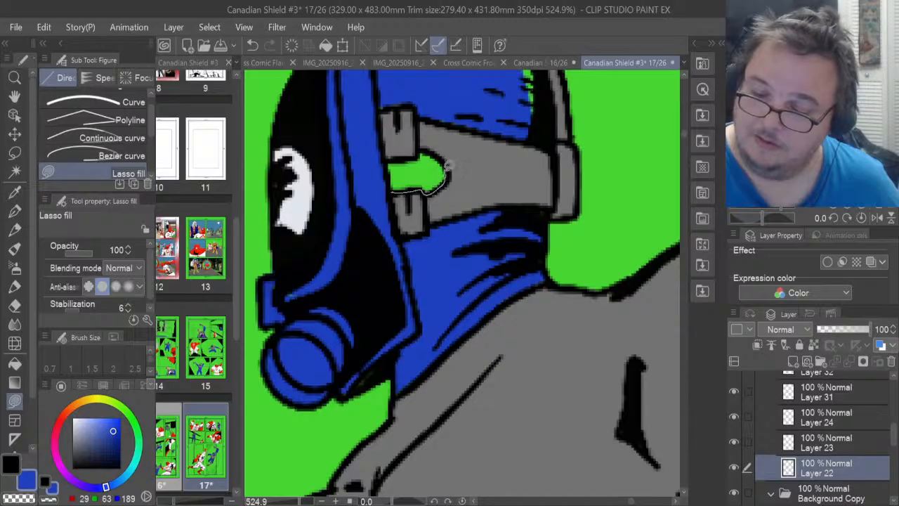
pyautogui.moveTo(393, 185); pyautogui.dragTo(392, 183)
# Fill the green gap along the back of the head beneath the mask's upper strap with blue
pyautogui.scroll(3, 685, 144)
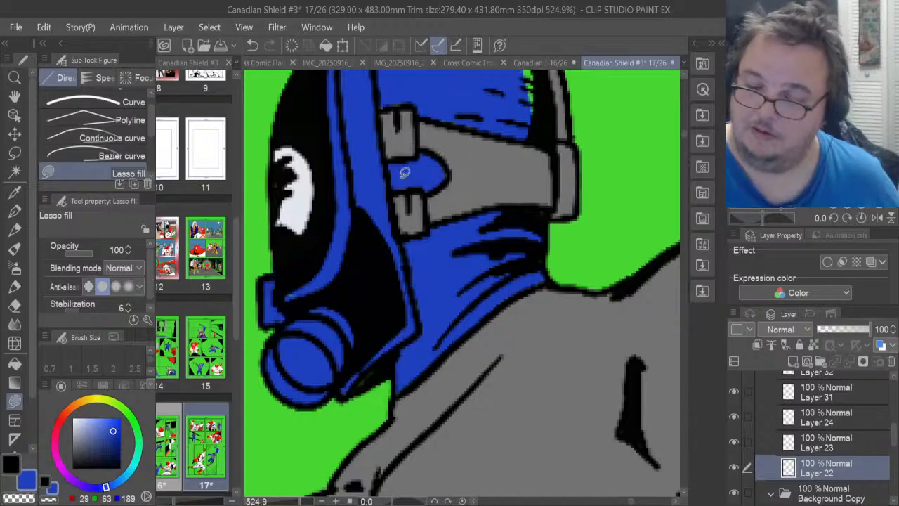
pyautogui.scroll(1, 685, 140)
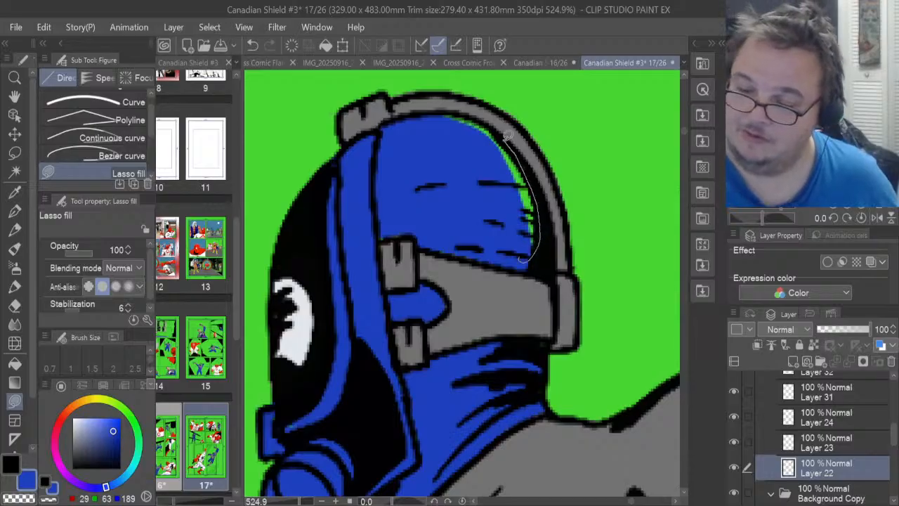
pyautogui.moveTo(476, 113)
pyautogui.mouseDown()
pyautogui.moveTo(407, 133)
pyautogui.moveTo(432, 185)
pyautogui.mouseUp()
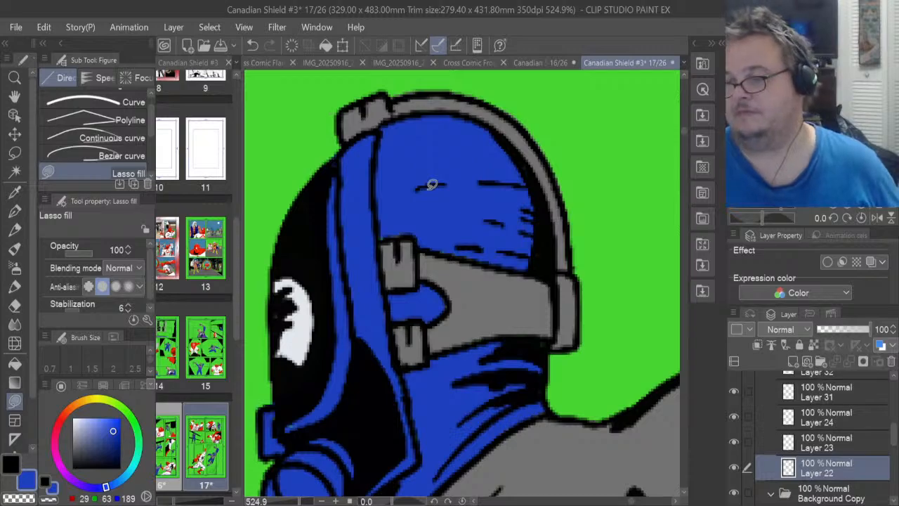
# Fill the green gaps between the purple abdomen panel and the blue suit, from the panel's lower corner up its side, with blue
pyautogui.scroll(-10, 432, 185)
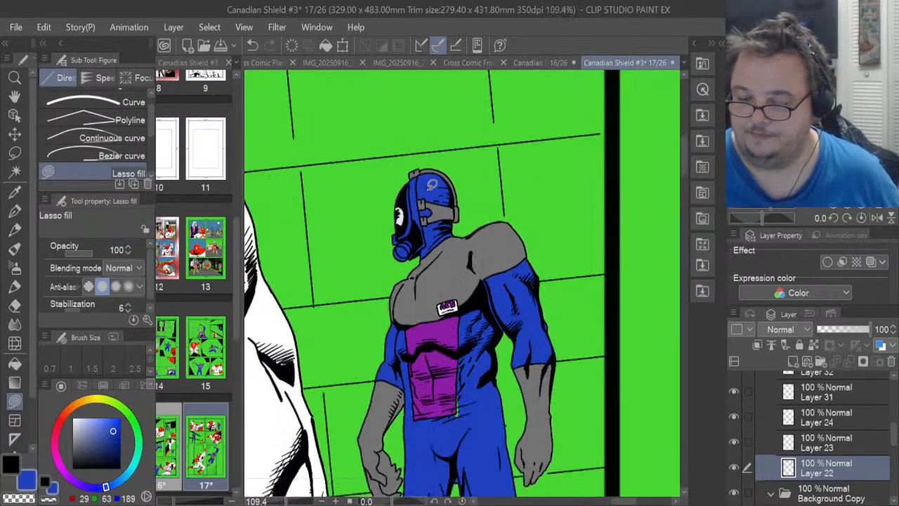
pyautogui.scroll(-2, 432, 185)
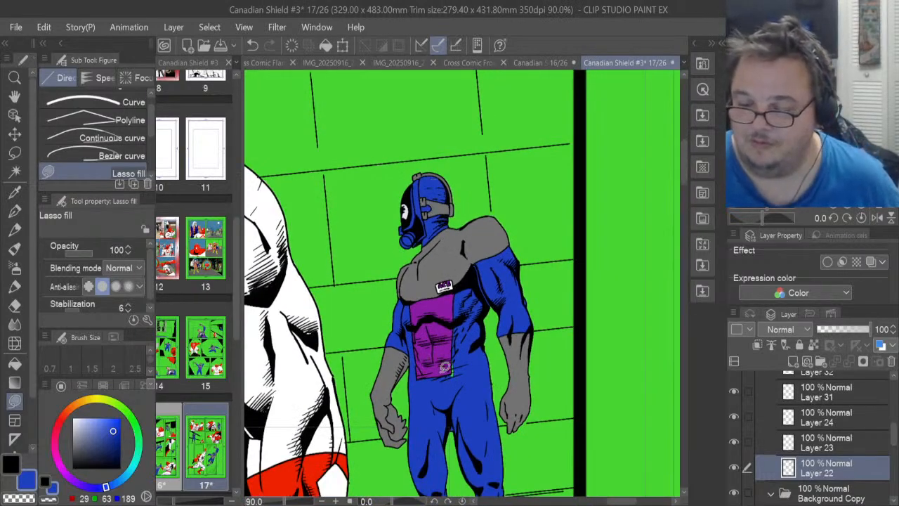
pyautogui.scroll(7, 444, 367)
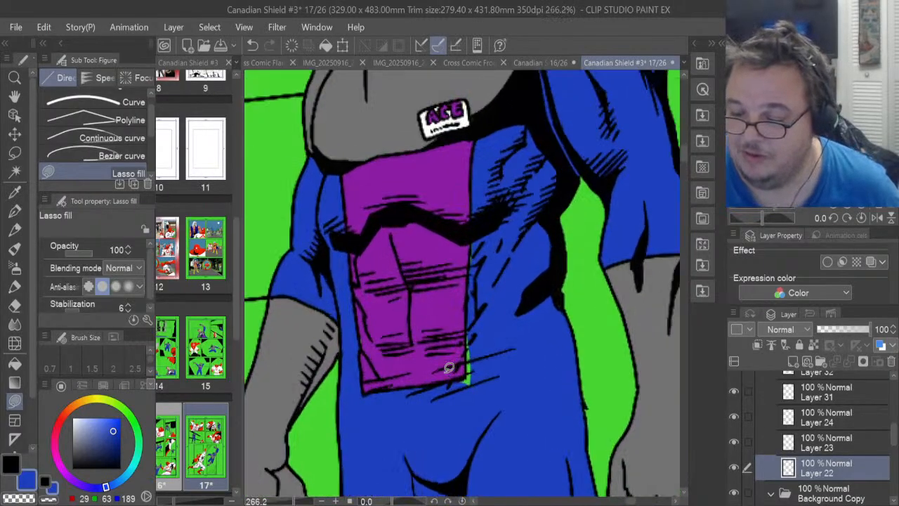
pyautogui.scroll(2, 448, 366)
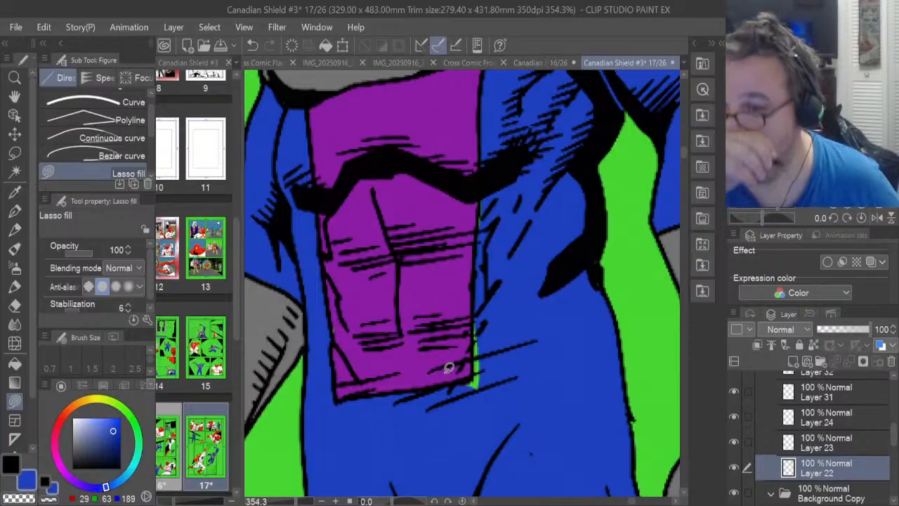
pyautogui.scroll(3, 448, 367)
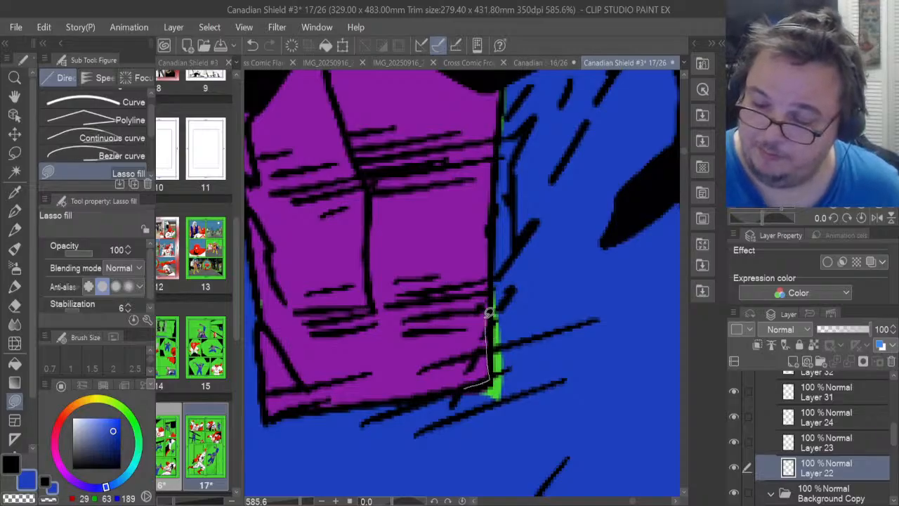
pyautogui.moveTo(521, 263); pyautogui.dragTo(465, 387)
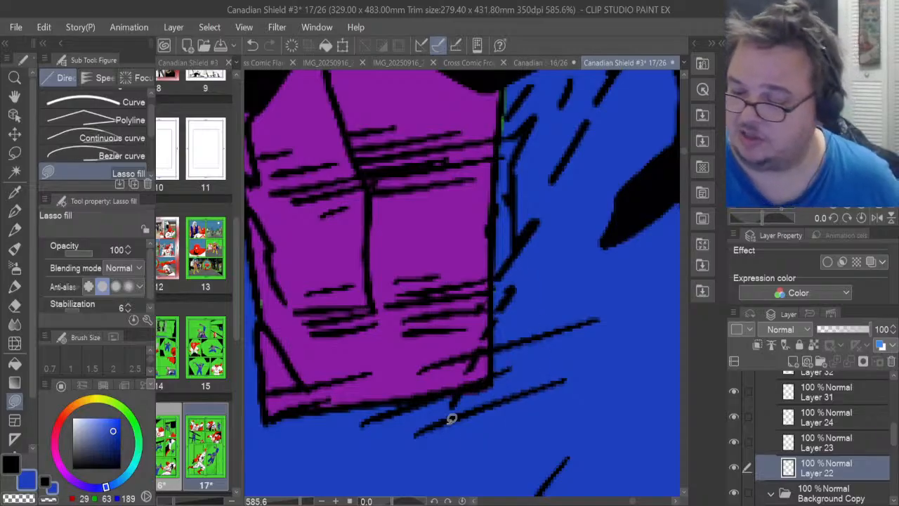
pyautogui.moveTo(682, 150); pyautogui.dragTo(683, 145)
pyautogui.scroll(-3, 670, 150)
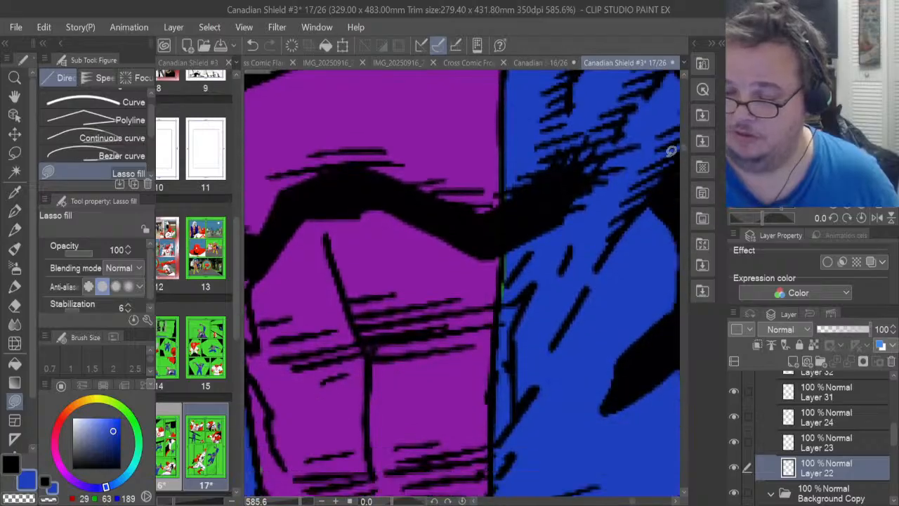
pyautogui.moveTo(505, 234); pyautogui.dragTo(508, 158)
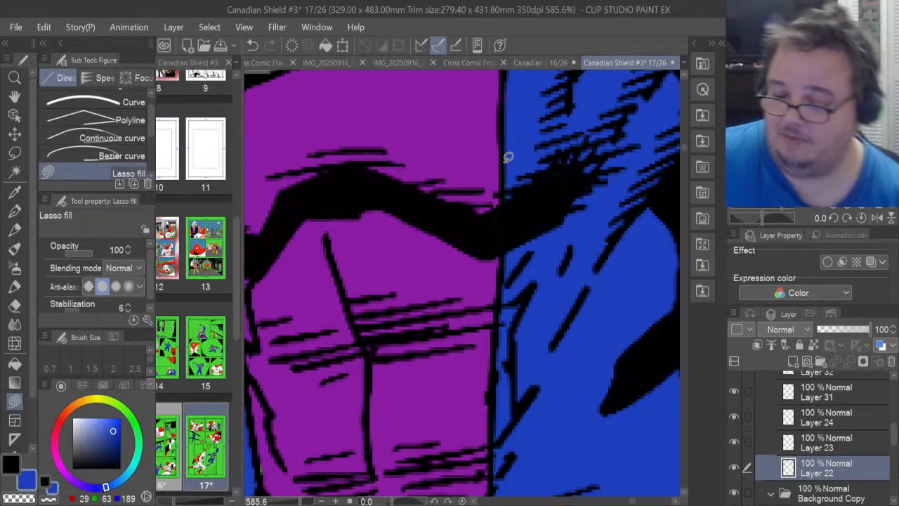
# Identify the layer holding the purple abdomen color by toggling layer visibility, and make Layer 32 active
pyautogui.click(800, 439)
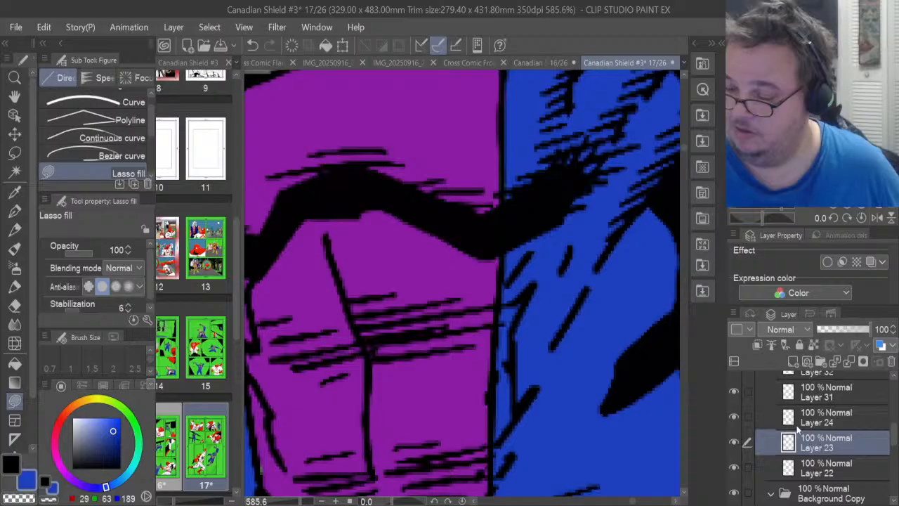
pyautogui.click(734, 391)
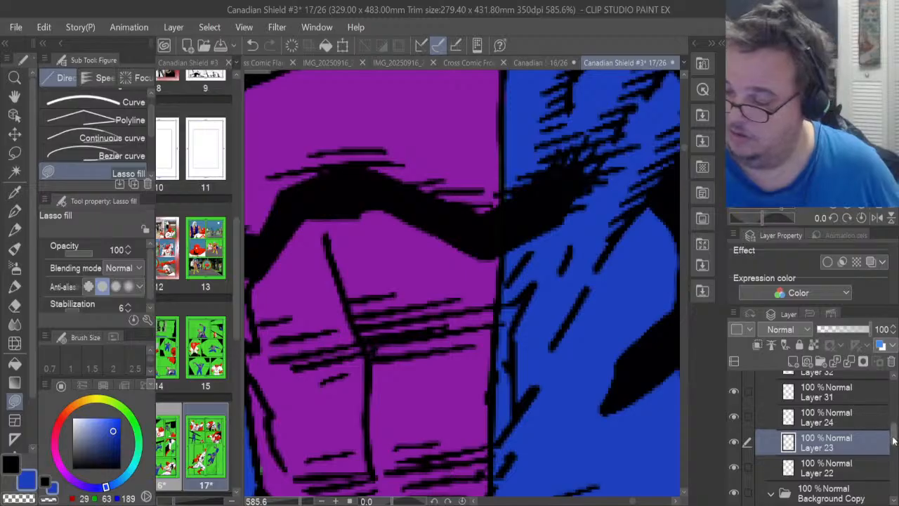
pyautogui.scroll(2, 893, 441)
pyautogui.click(733, 418)
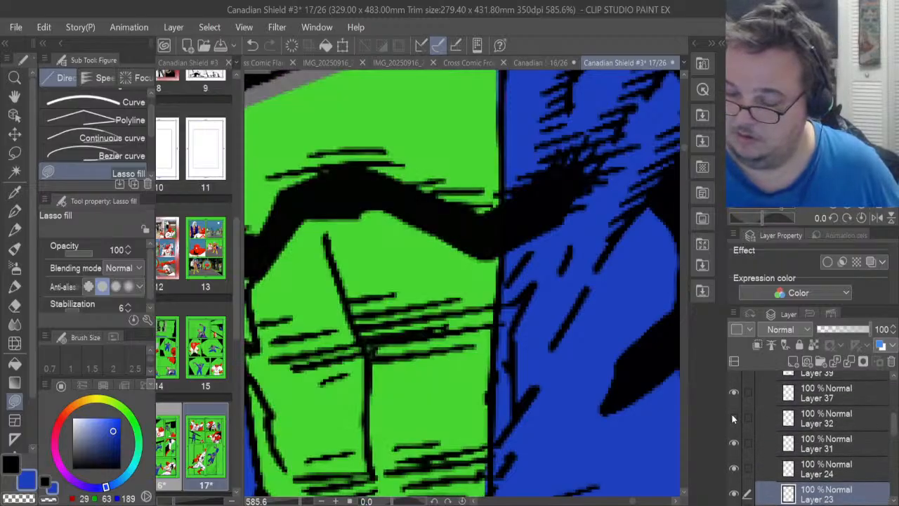
pyautogui.click(733, 417)
pyautogui.click(805, 420)
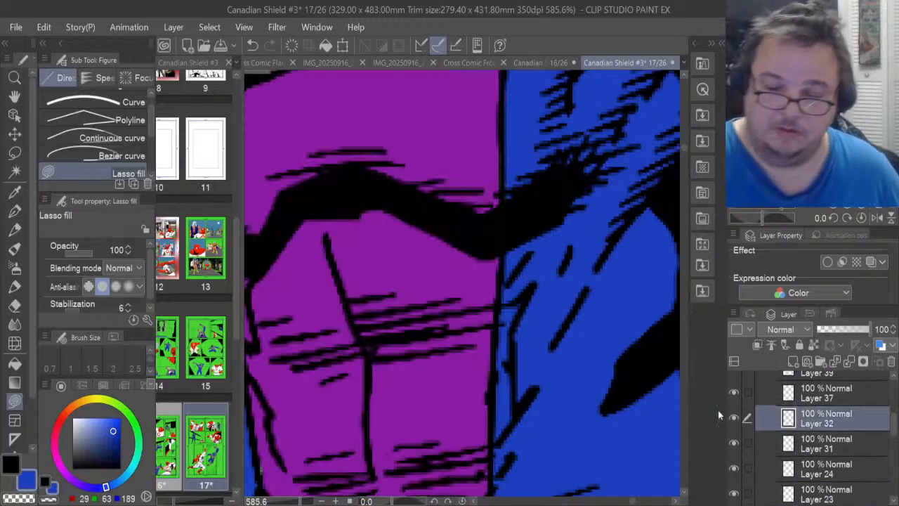
# Sample the abdomen panel's purple as the drawing color for the Lasso fill tool
pyautogui.press('i')
pyautogui.click(280, 411)
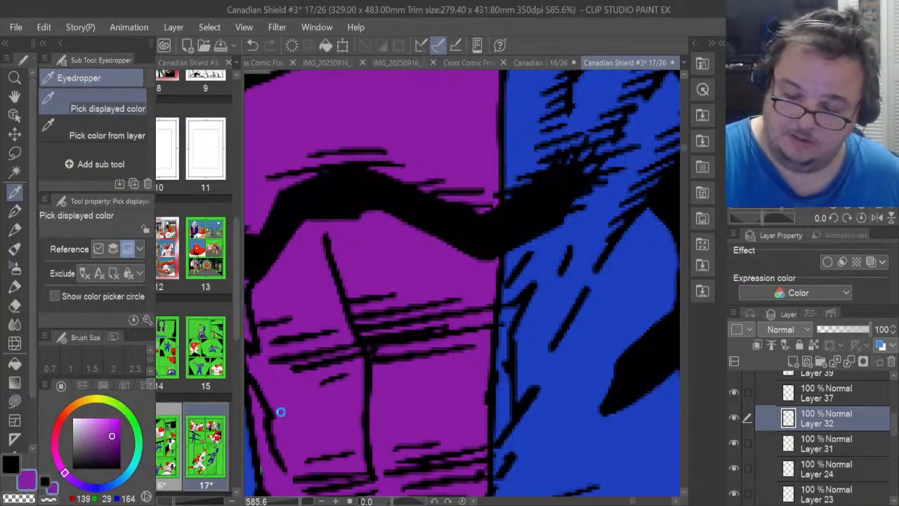
pyautogui.press('u')
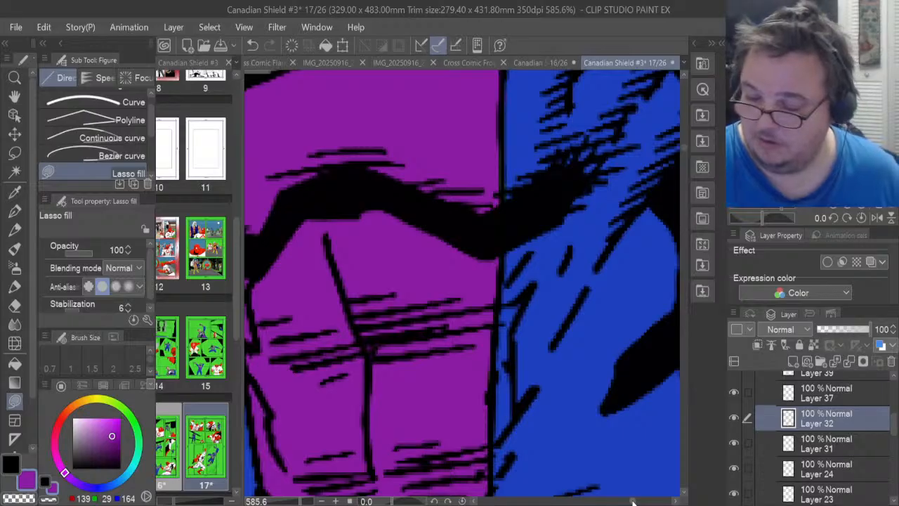
# Examine the far side of the purple abdomen panel for missed gaps, and check the figure's flat colors in the whole panel
pyautogui.moveTo(632, 501); pyautogui.dragTo(630, 501)
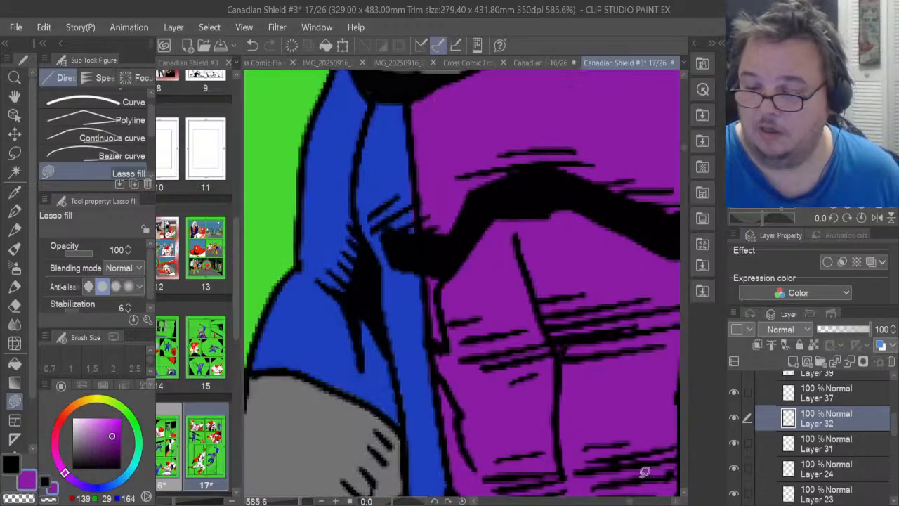
pyautogui.moveTo(685, 144)
pyautogui.mouseDown()
pyautogui.moveTo(685, 152)
pyautogui.moveTo(688, 143)
pyautogui.mouseUp()
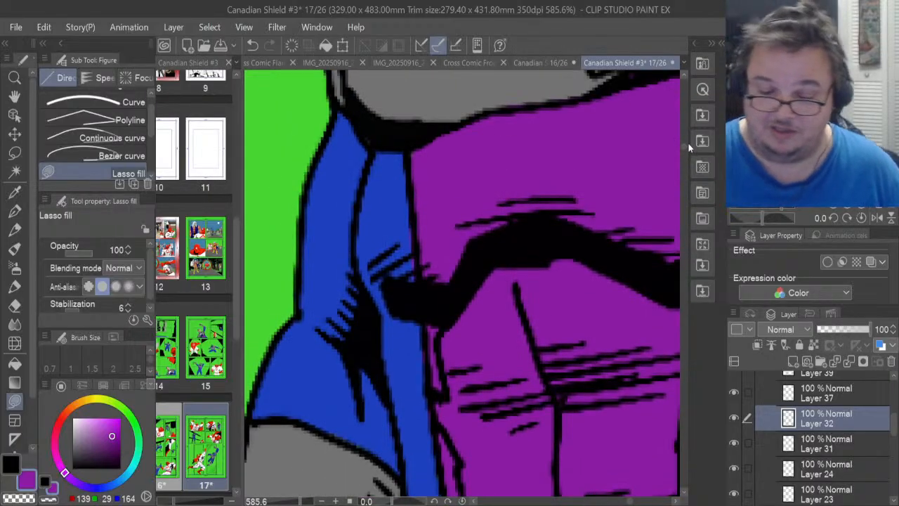
pyautogui.press('e')
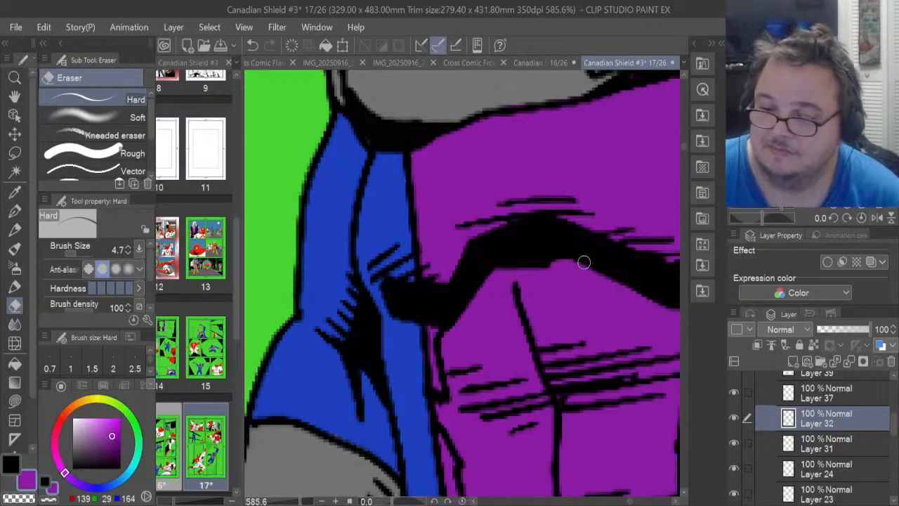
pyautogui.scroll(-2, 583, 261)
pyautogui.scroll(-9, 584, 260)
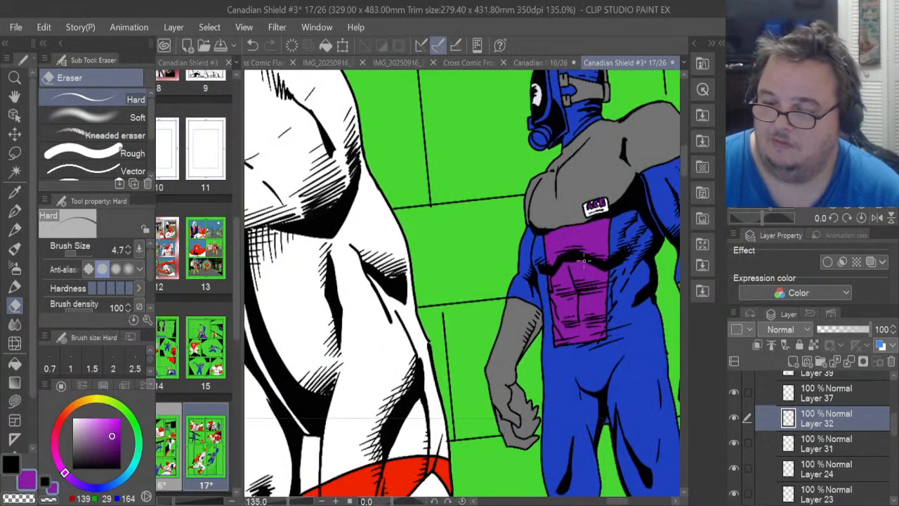
pyautogui.scroll(-5, 584, 260)
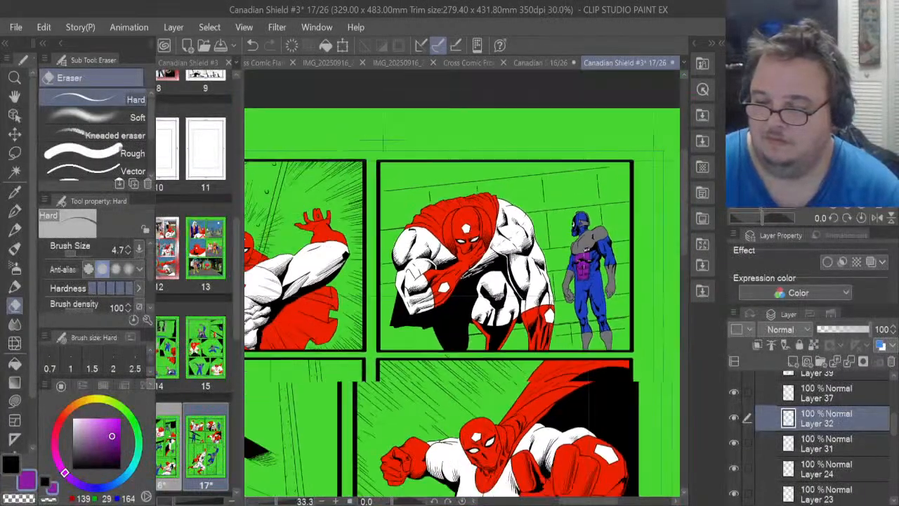
# Collapse the Absorb Copy and Panel 2 folders, and expand Panel 3 and its Absorb Copy 2 folder to list the figure's color layers
pyautogui.scroll(-1, 584, 261)
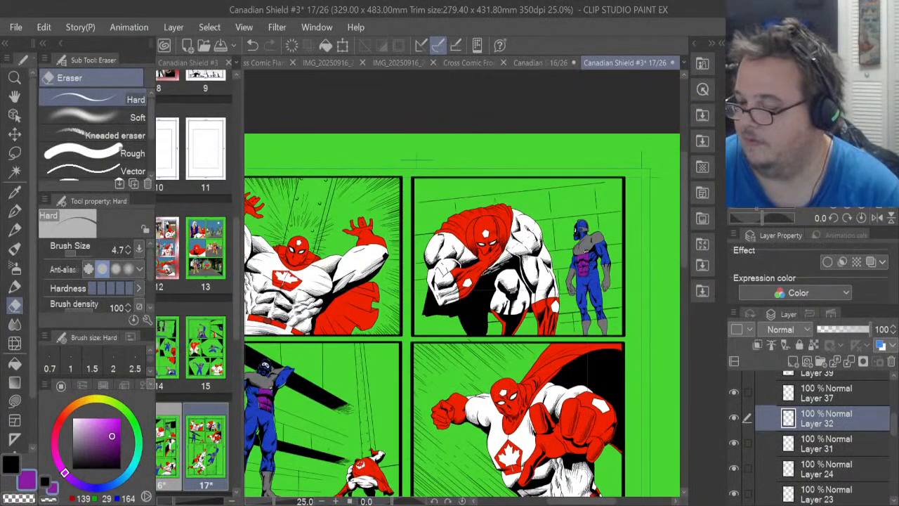
pyautogui.scroll(5, 896, 420)
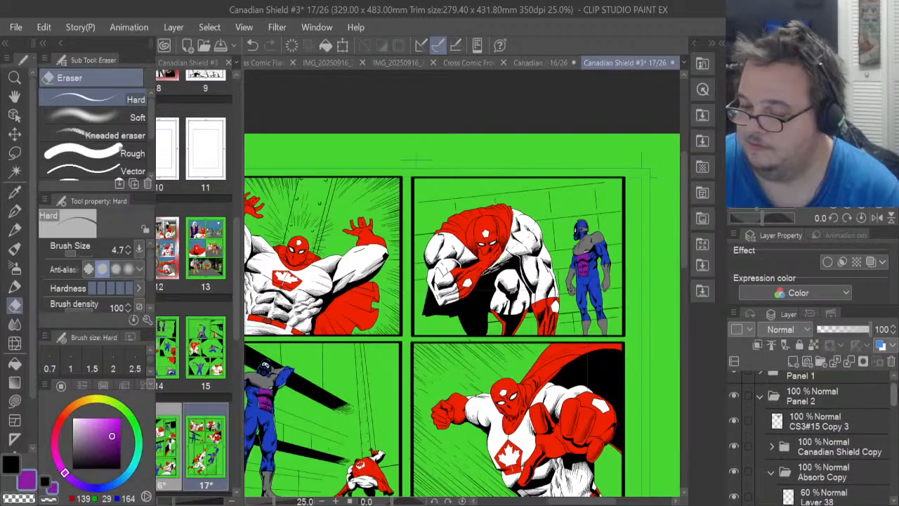
pyautogui.click(770, 474)
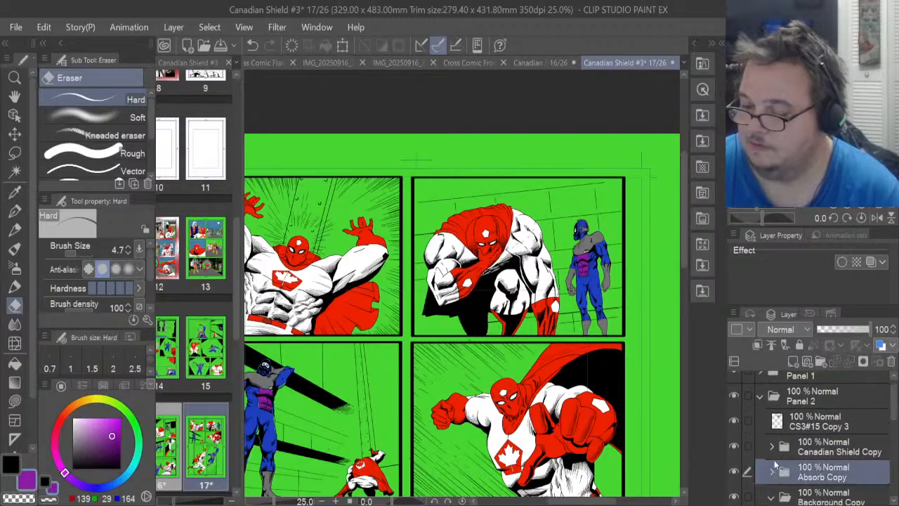
pyautogui.click(760, 397)
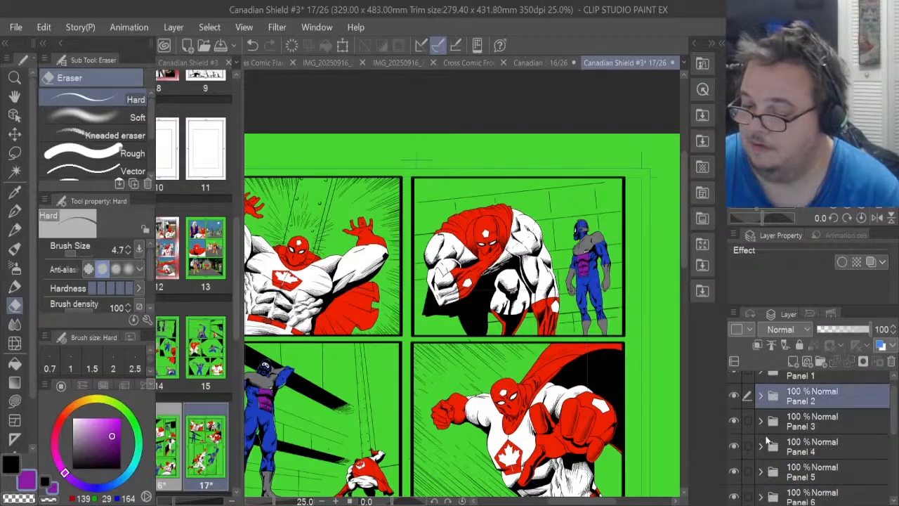
pyautogui.click(760, 421)
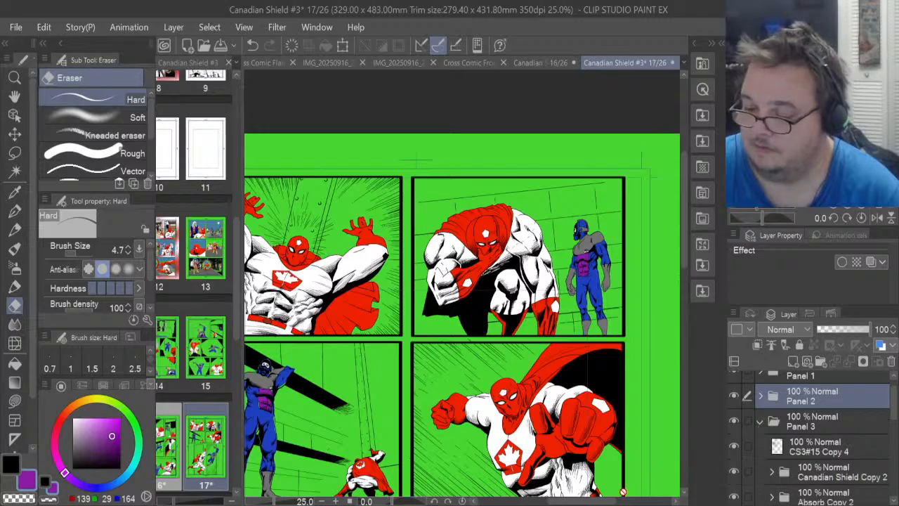
pyautogui.moveTo(605, 503); pyautogui.dragTo(580, 502)
pyautogui.scroll(5, 453, 395)
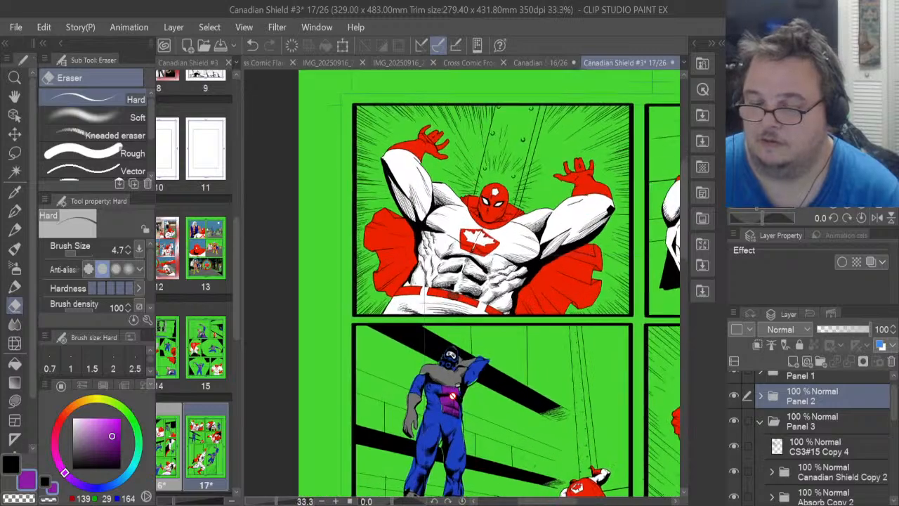
pyautogui.scroll(1, 453, 395)
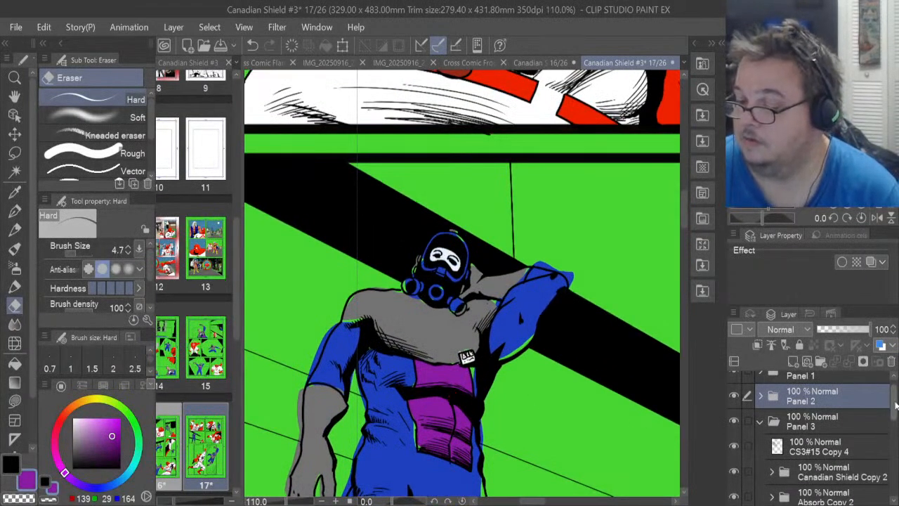
pyautogui.scroll(-3, 895, 405)
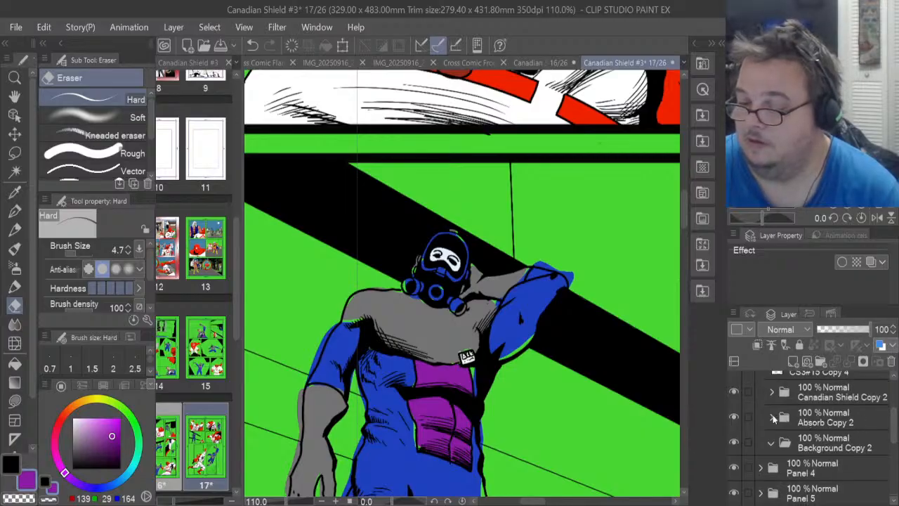
pyautogui.click(772, 417)
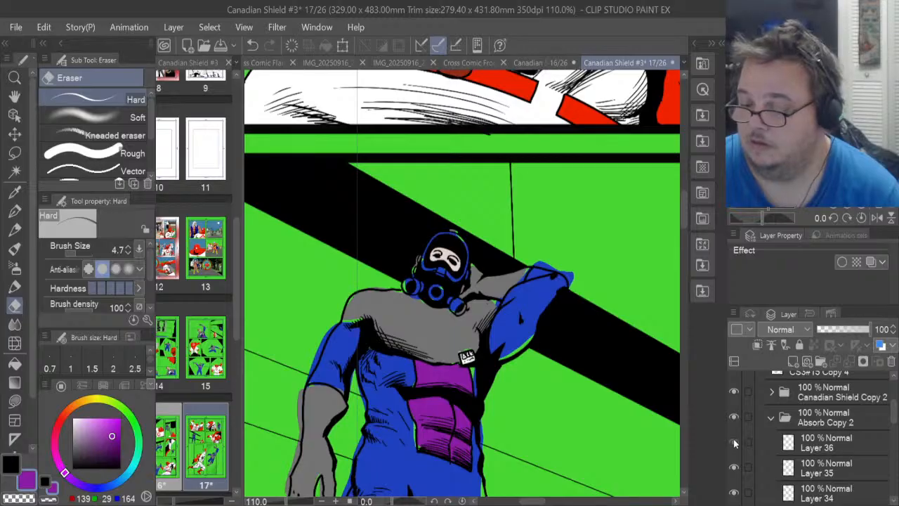
# Lower the opacity of Layer 36, the tint over the mask's eye lens, to 54%
pyautogui.scroll(10, 447, 261)
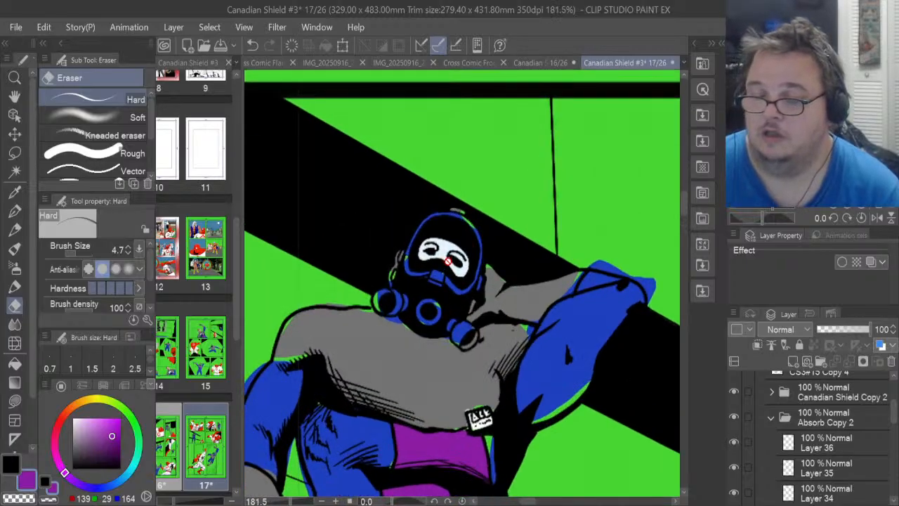
pyautogui.scroll(1, 447, 261)
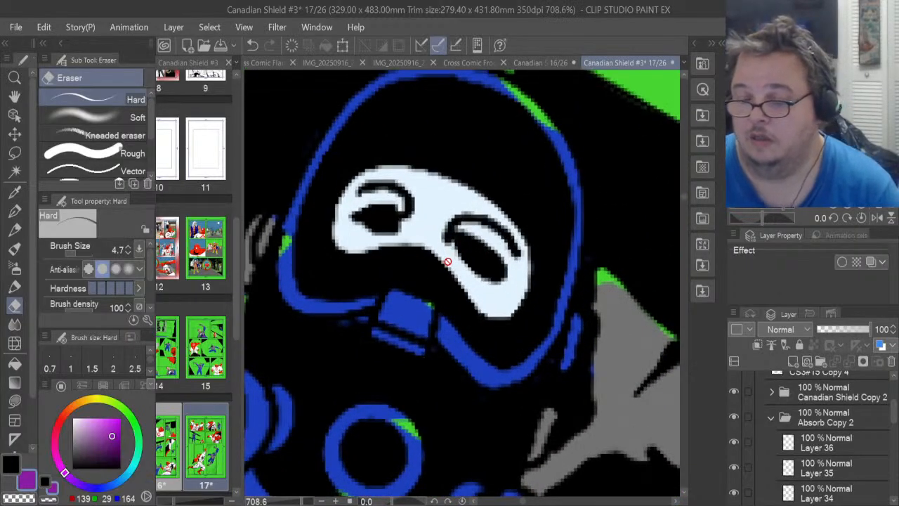
pyautogui.scroll(-7, 447, 261)
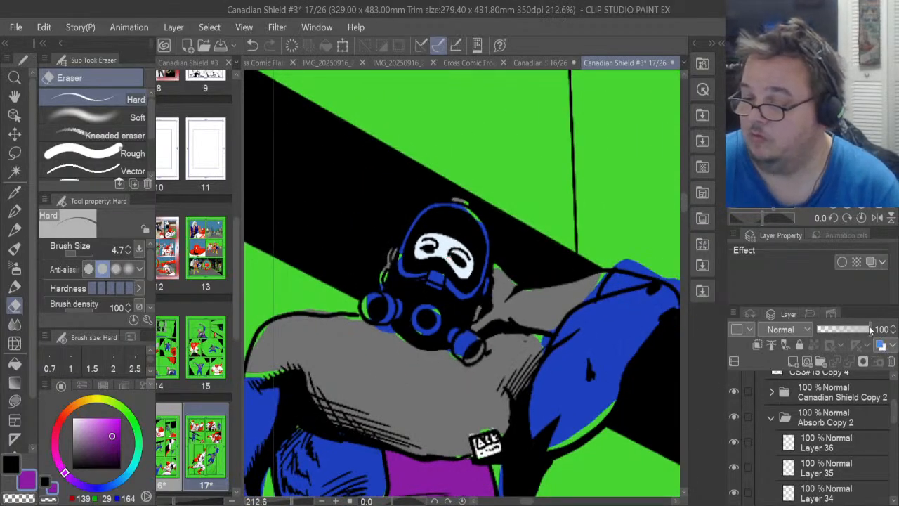
pyautogui.moveTo(871, 328)
pyautogui.mouseDown()
pyautogui.moveTo(837, 329)
pyautogui.moveTo(889, 328)
pyautogui.mouseUp()
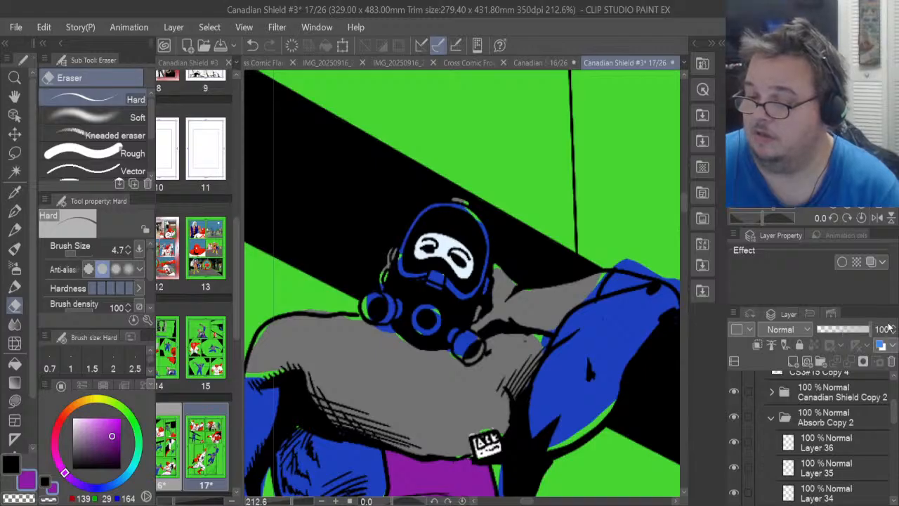
pyautogui.click(833, 443)
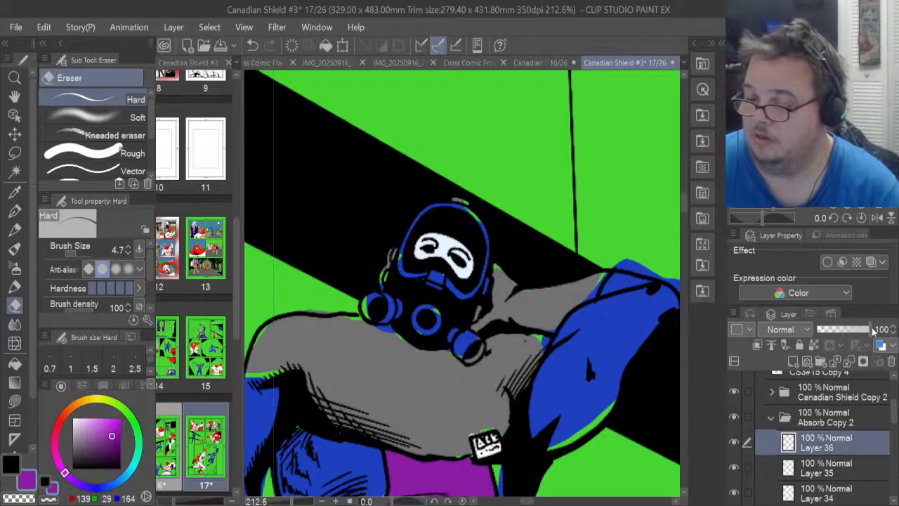
pyautogui.moveTo(874, 330); pyautogui.dragTo(847, 327)
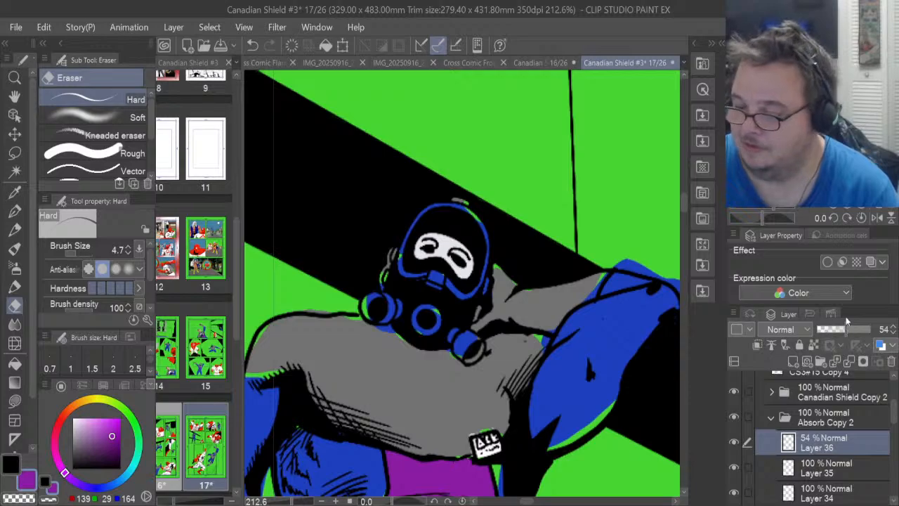
# Hide Layer 36 and make Layer 35, which holds the chest badge's white, the active layer
pyautogui.click(734, 443)
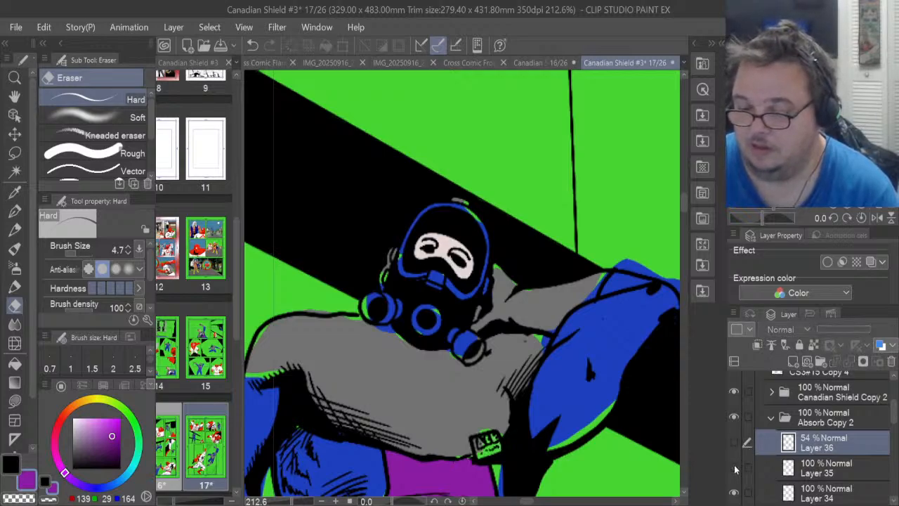
pyautogui.click(835, 468)
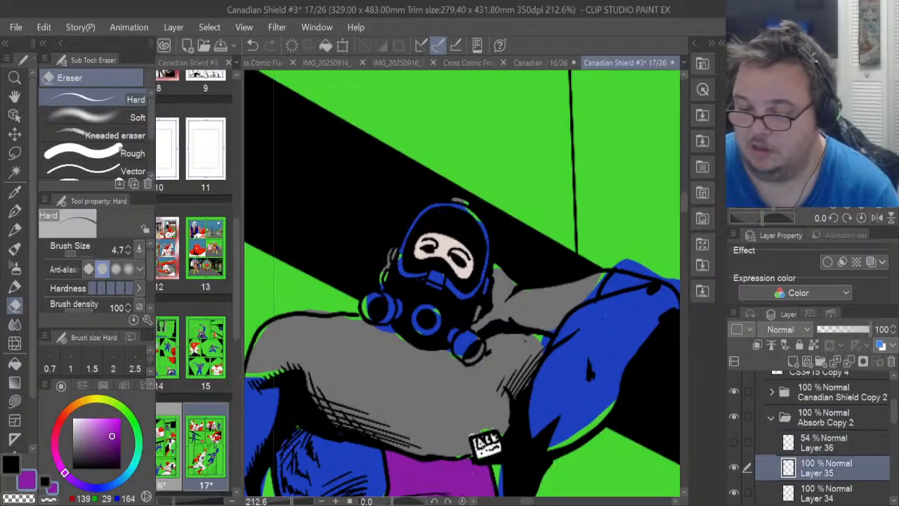
pyautogui.scroll(5, 492, 445)
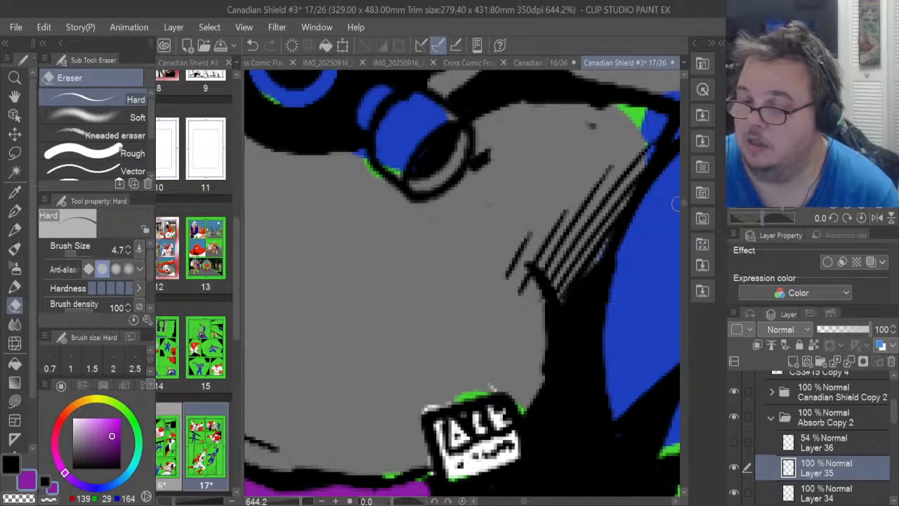
pyautogui.scroll(-1, 682, 207)
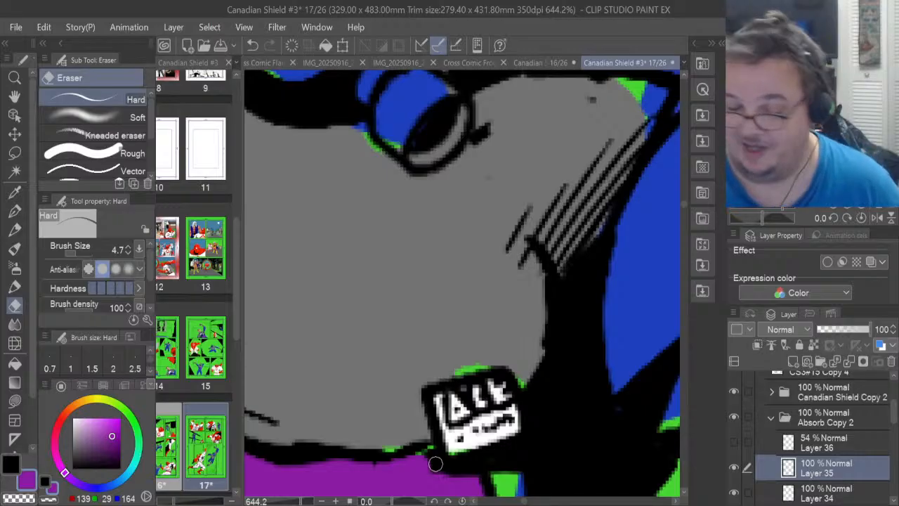
# Sample the chest badge's white and touch up the badge's lower strip with Lasso fill
pyautogui.press('i')
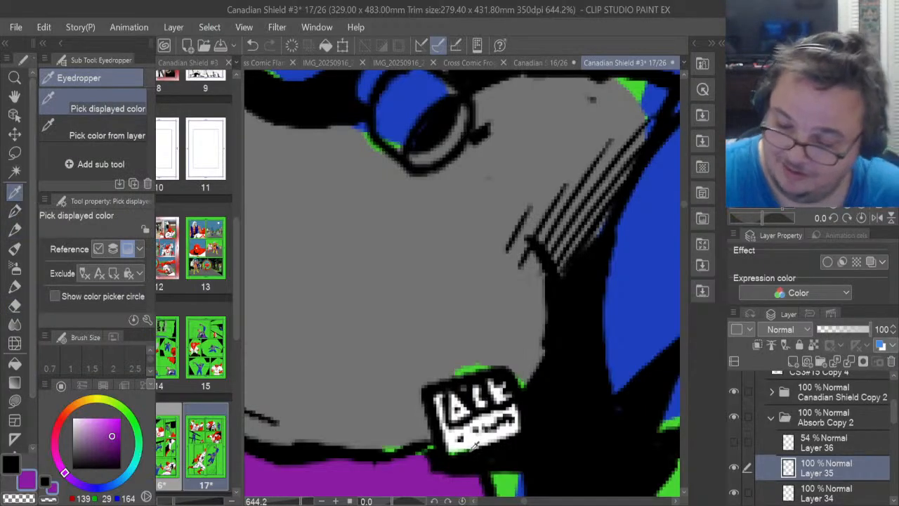
pyautogui.click(455, 442)
pyautogui.press('u')
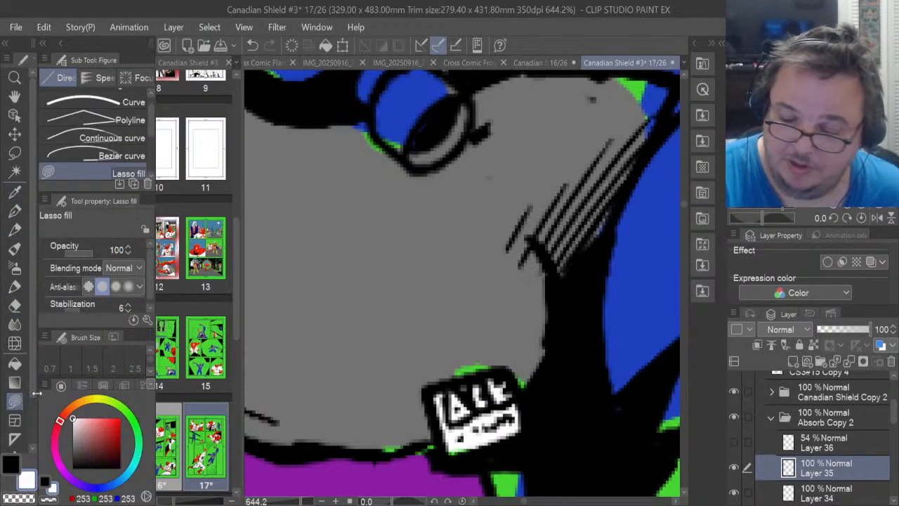
pyautogui.moveTo(480, 449)
pyautogui.mouseDown()
pyautogui.moveTo(463, 454)
pyautogui.moveTo(461, 434)
pyautogui.moveTo(477, 441)
pyautogui.mouseUp()
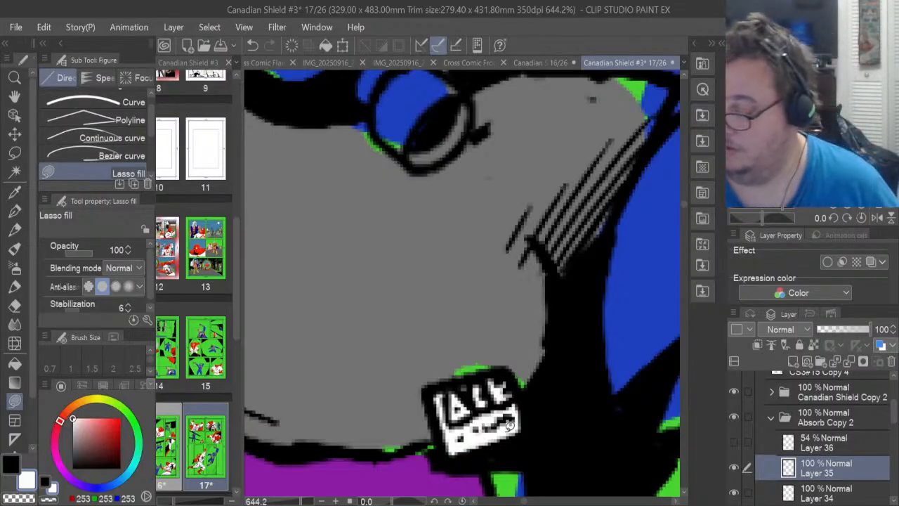
# Add a new layer above Layer 35 and fill the chest badge's upper lettering with the abdomen panel's sampled purple
pyautogui.click(793, 363)
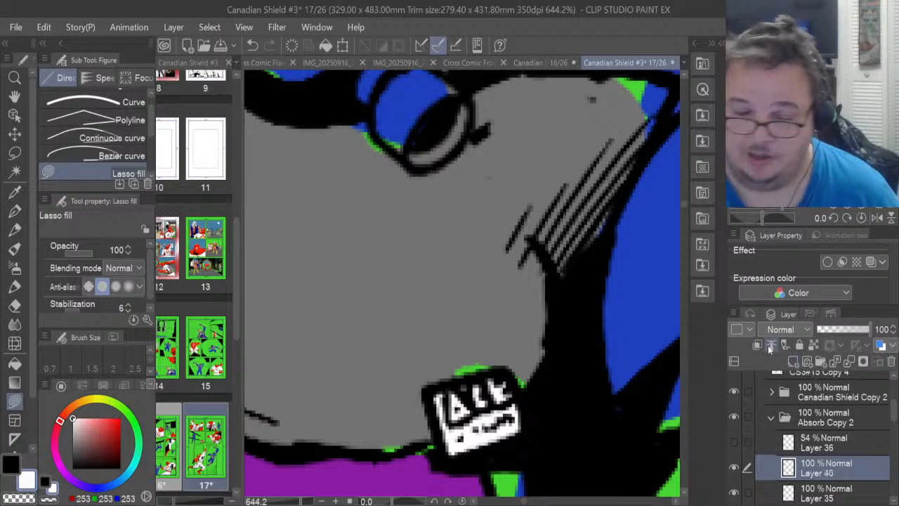
pyautogui.click(14, 191)
pyautogui.click(356, 484)
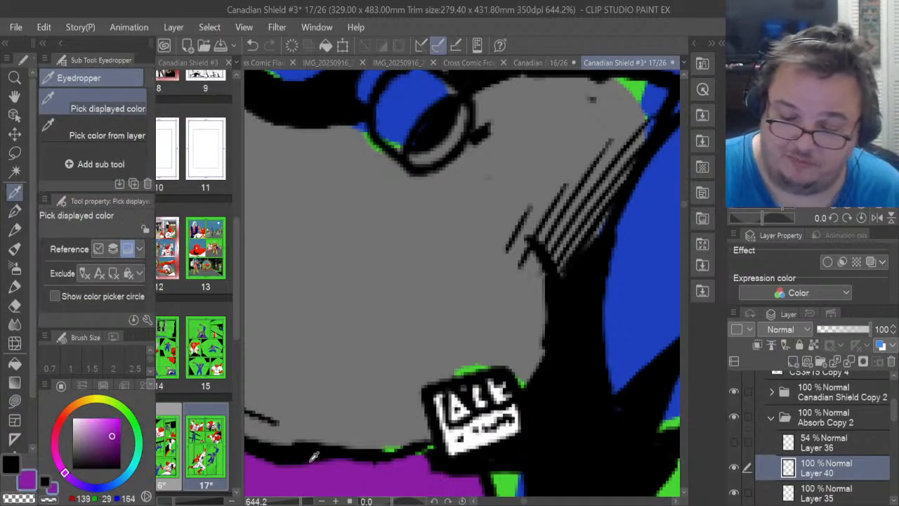
pyautogui.click(14, 400)
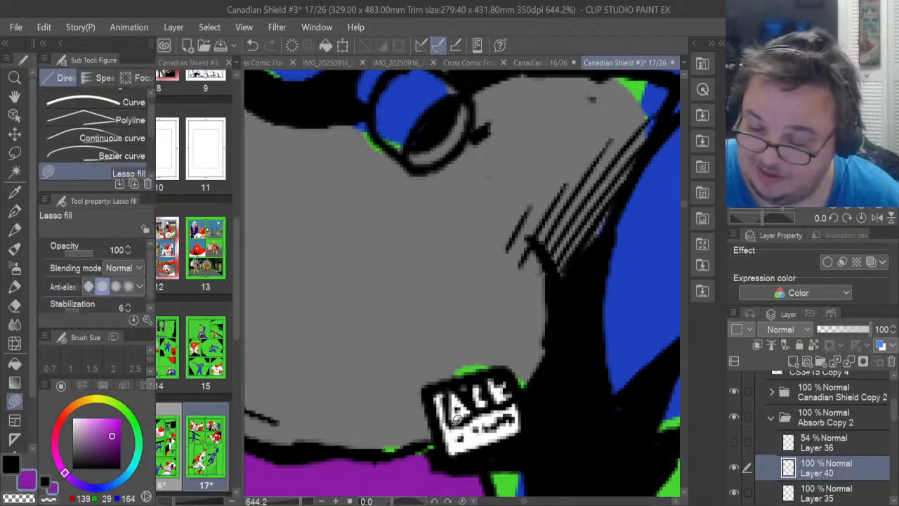
pyautogui.moveTo(475, 407)
pyautogui.mouseDown()
pyautogui.moveTo(455, 379)
pyautogui.moveTo(449, 401)
pyautogui.moveTo(474, 409)
pyautogui.moveTo(497, 390)
pyautogui.moveTo(469, 379)
pyautogui.moveTo(472, 410)
pyautogui.moveTo(516, 394)
pyautogui.moveTo(492, 371)
pyautogui.moveTo(491, 406)
pyautogui.mouseUp()
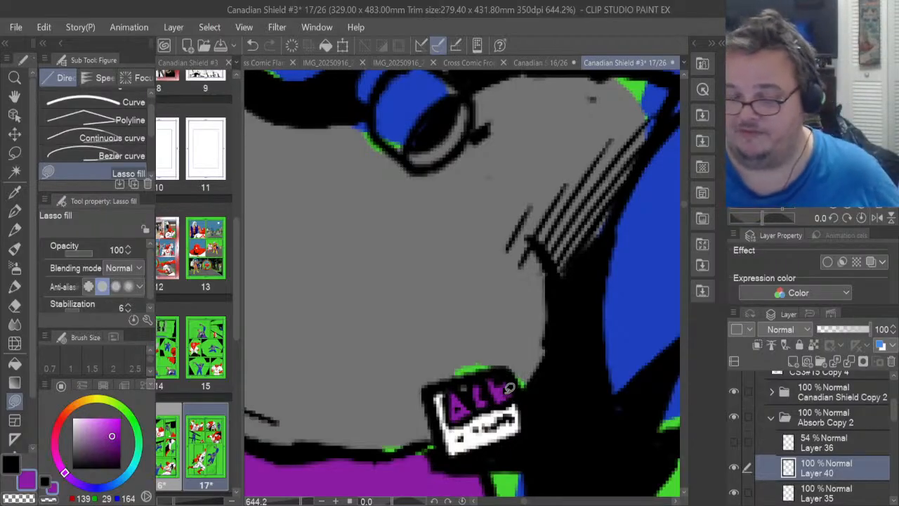
pyautogui.press('e')
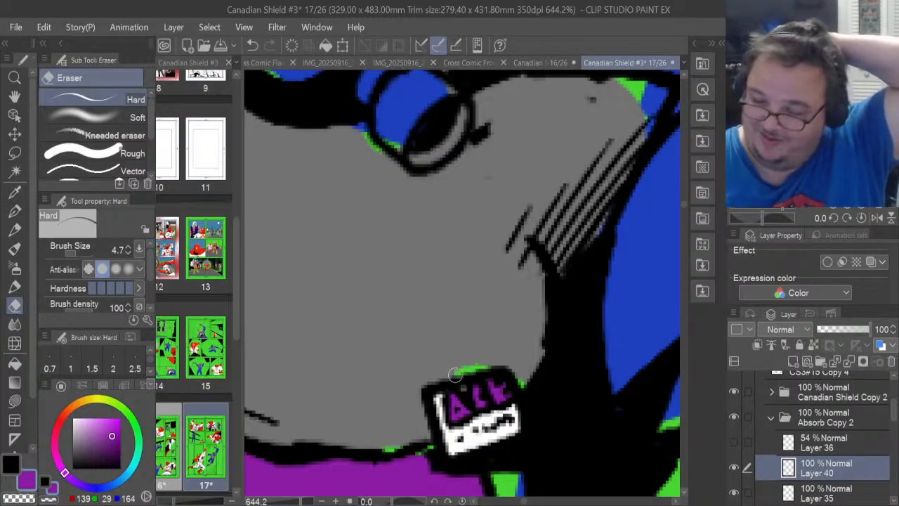
# Examine the flat colors across the whole page, and inspect the blue-suited figure in the third panel up close for missed gaps
pyautogui.scroll(-5, 455, 375)
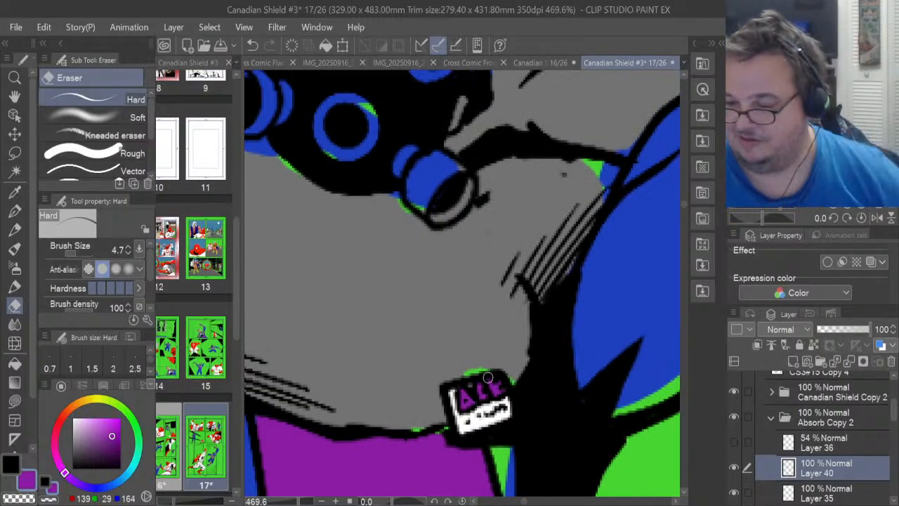
pyautogui.scroll(-8, 487, 379)
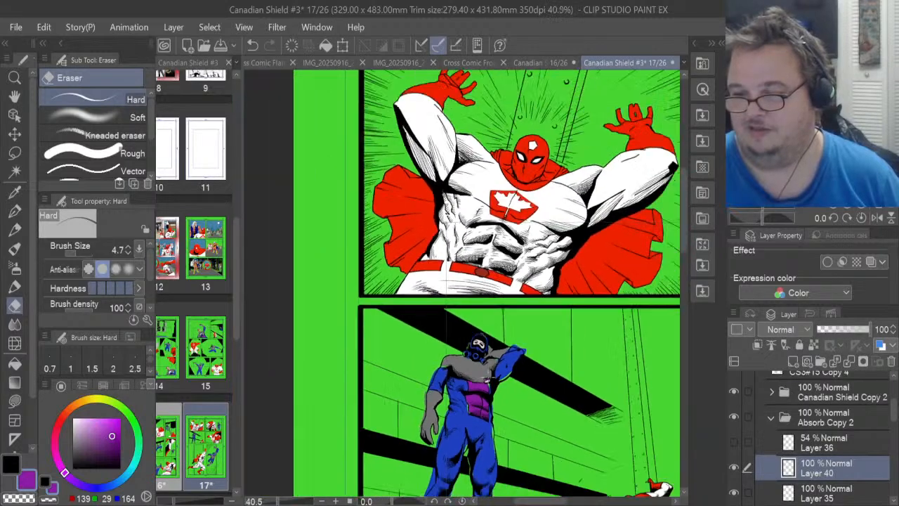
pyautogui.scroll(-3, 488, 377)
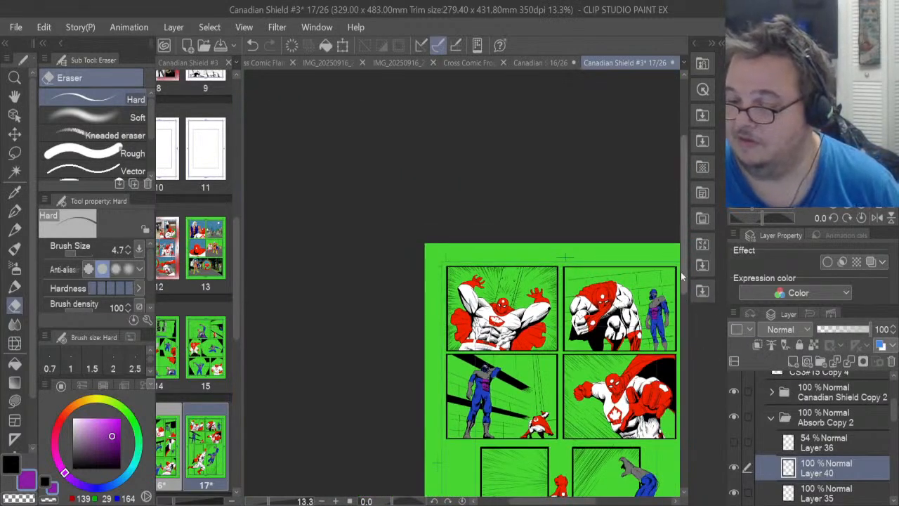
pyautogui.moveTo(682, 273); pyautogui.dragTo(686, 341)
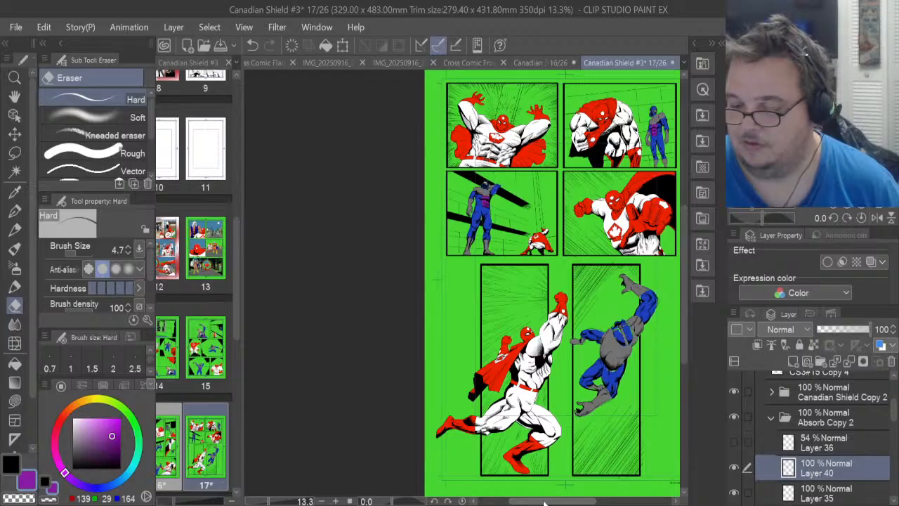
pyautogui.moveTo(543, 502); pyautogui.dragTo(557, 503)
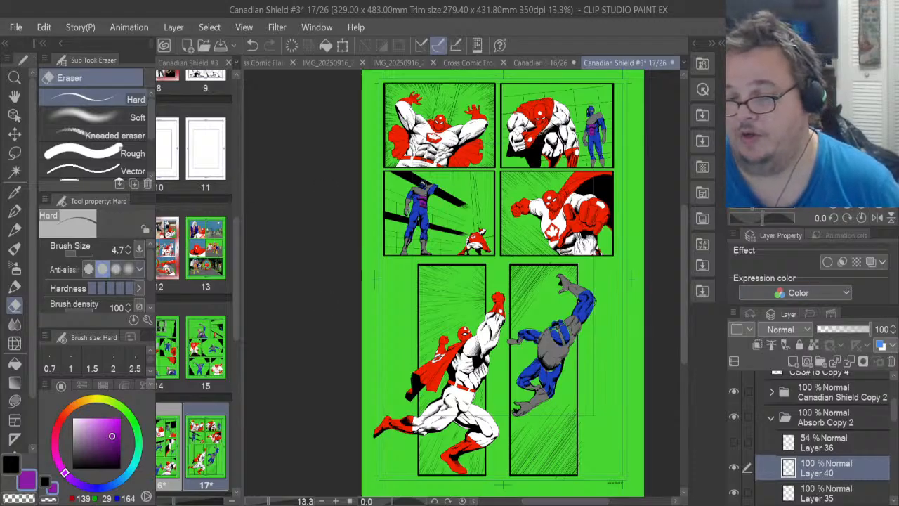
pyautogui.scroll(6, 550, 154)
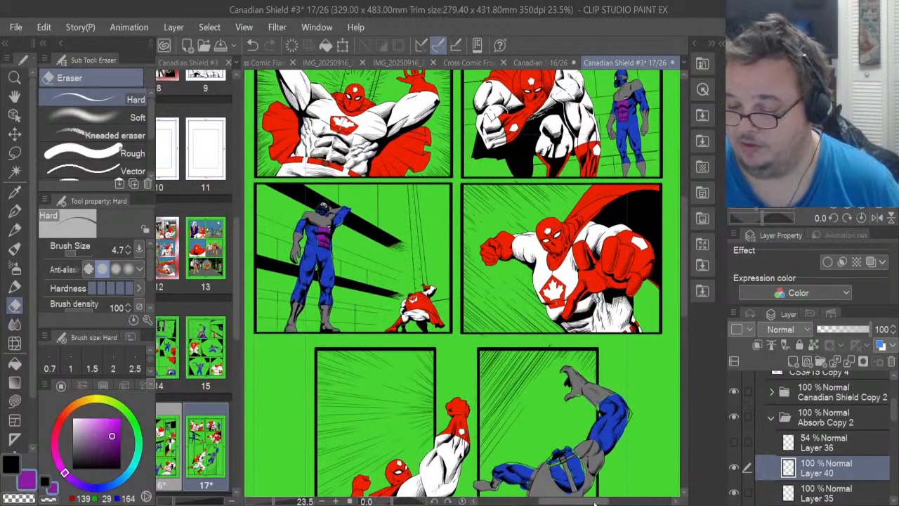
pyautogui.moveTo(582, 501); pyautogui.dragTo(561, 500)
pyautogui.scroll(6, 440, 262)
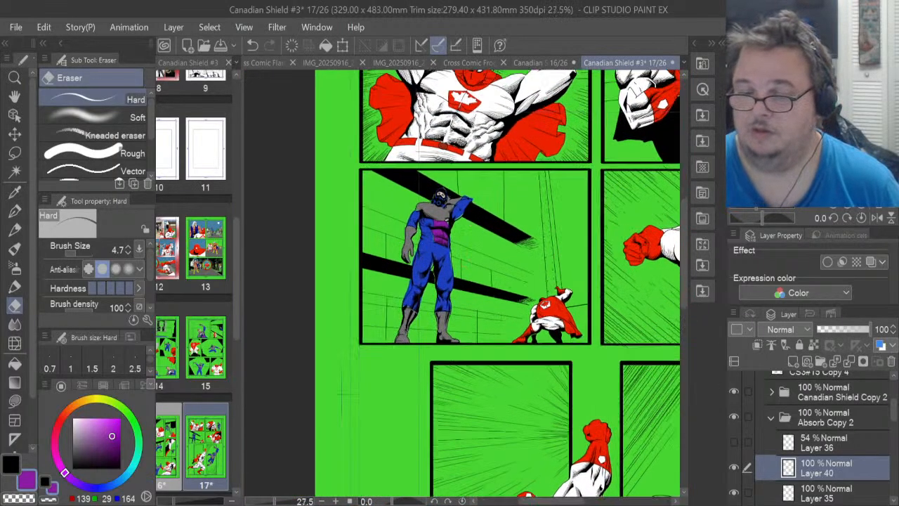
pyautogui.scroll(4, 462, 180)
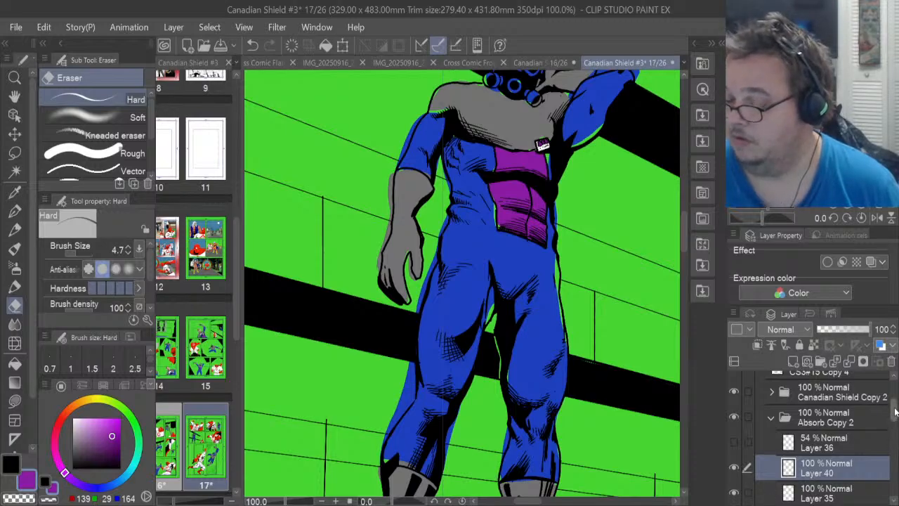
# Check what Layer 34 holds by toggling its visibility, and make it the active layer for the abdomen's purple
pyautogui.scroll(-3, 843, 436)
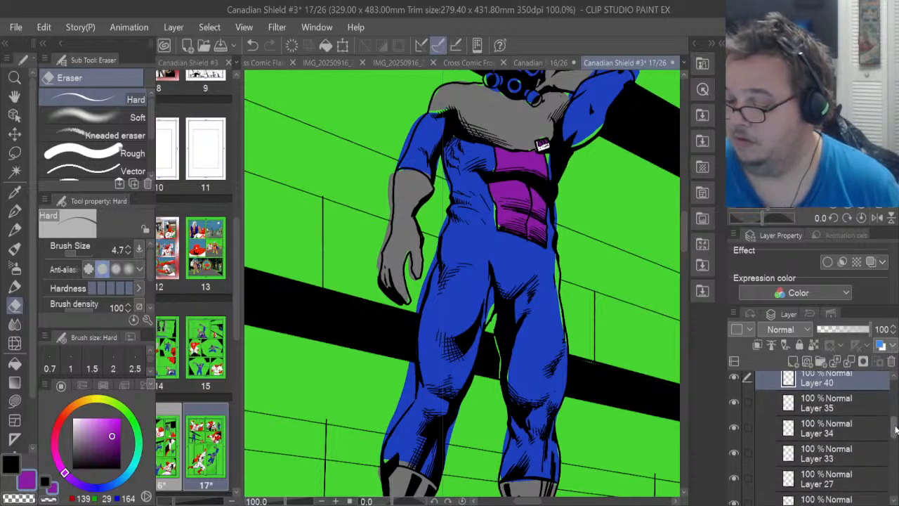
pyautogui.click(734, 427)
pyautogui.click(734, 427)
pyautogui.click(804, 430)
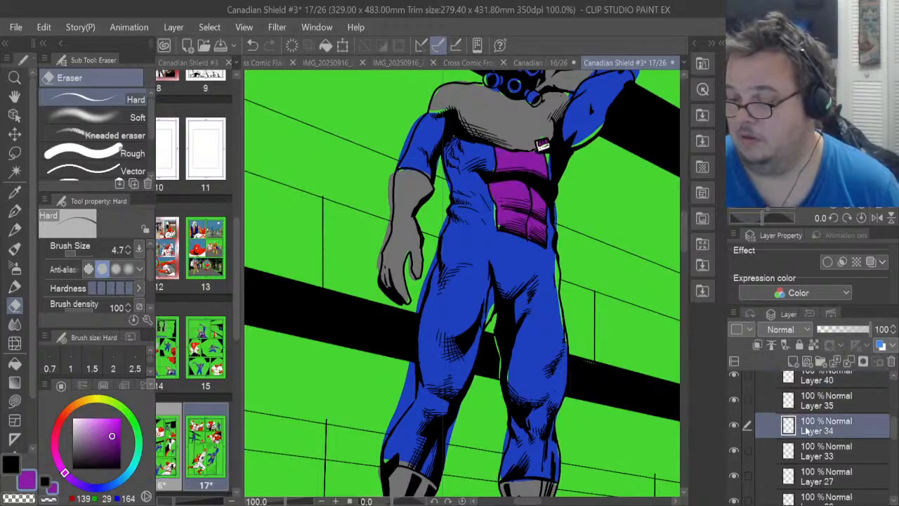
# Fill the green gap along the purple abdomen panel's upper edge beside the chest badge with Lasso fill
pyautogui.scroll(7, 541, 145)
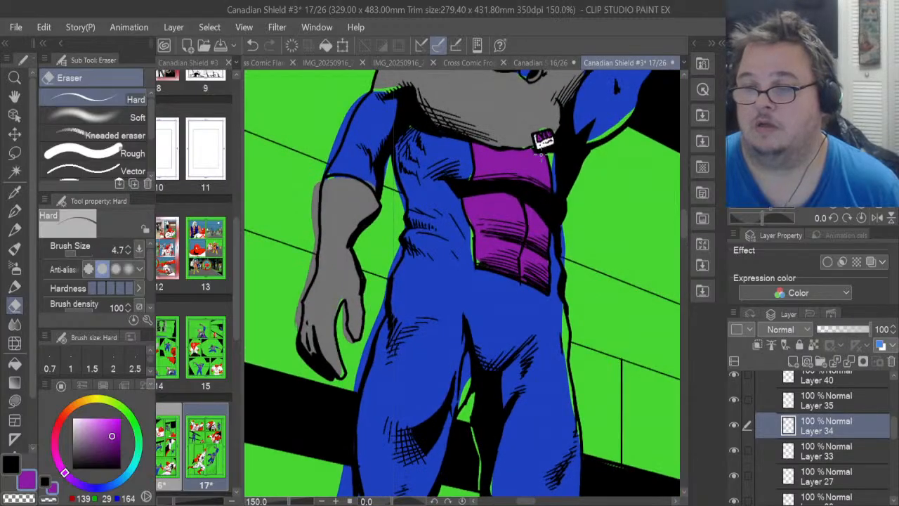
pyautogui.scroll(3, 541, 154)
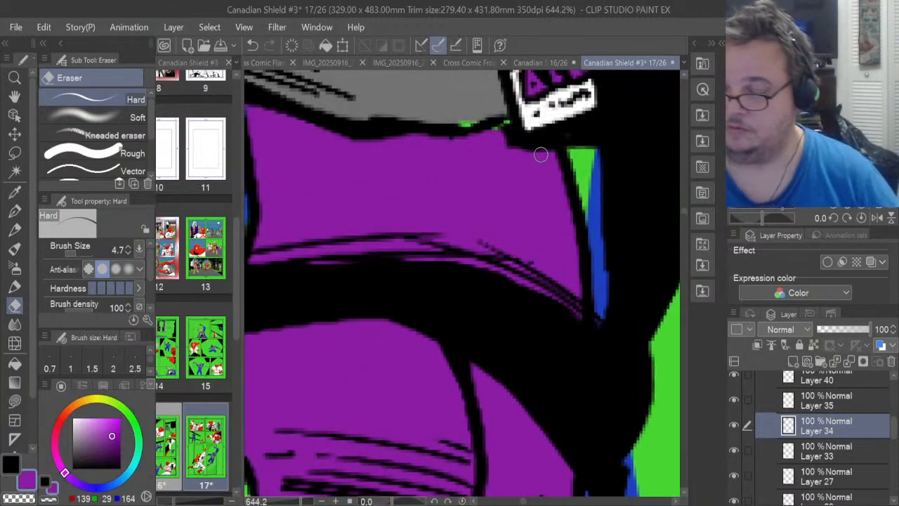
pyautogui.press('u')
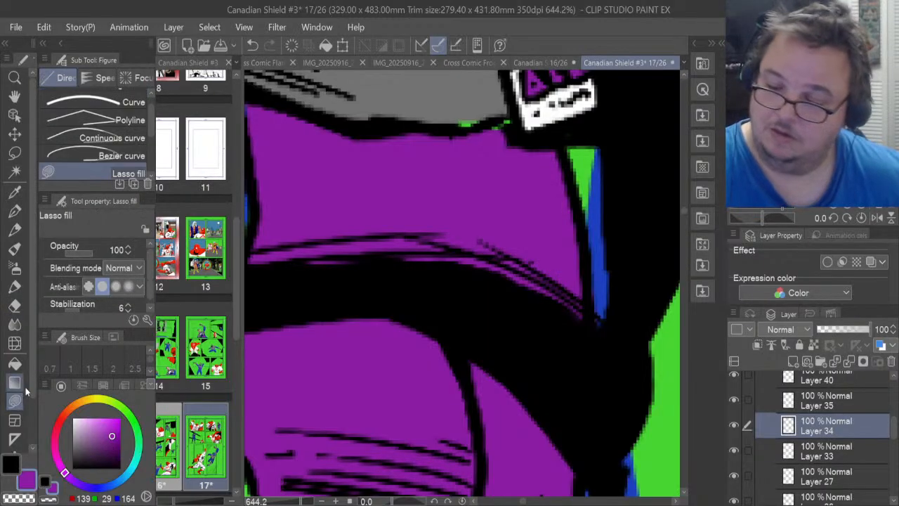
pyautogui.moveTo(511, 120)
pyautogui.mouseDown()
pyautogui.moveTo(472, 134)
pyautogui.moveTo(501, 142)
pyautogui.mouseUp()
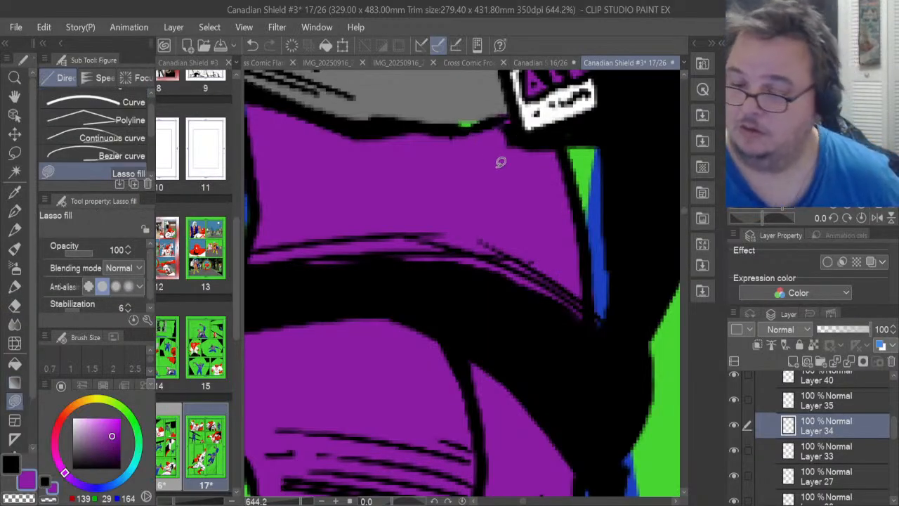
# Touch up the purple along the abdomen panel's lower edge and fill the green gap in its lower-left corner
pyautogui.moveTo(683, 210); pyautogui.dragTo(683, 215)
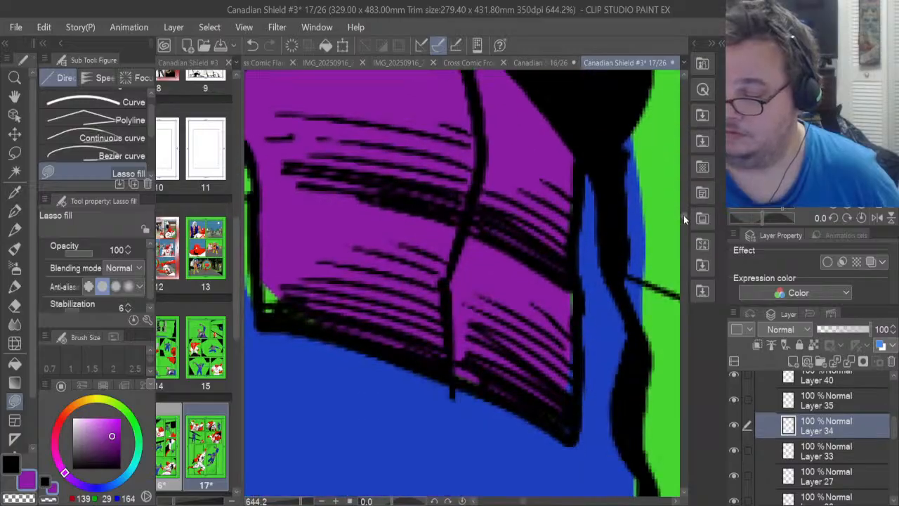
pyautogui.moveTo(548, 418)
pyautogui.mouseDown()
pyautogui.moveTo(580, 424)
pyautogui.moveTo(583, 354)
pyautogui.moveTo(570, 277)
pyautogui.mouseUp()
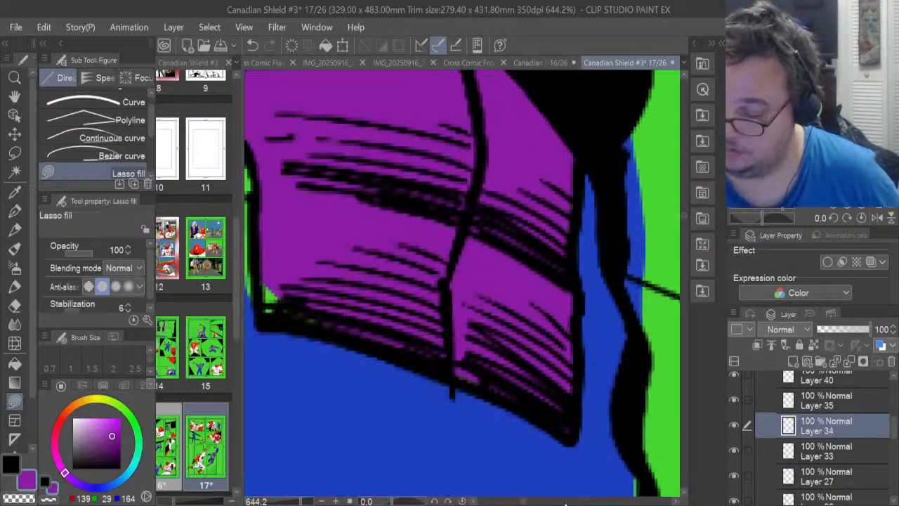
pyautogui.moveTo(523, 503); pyautogui.dragTo(521, 502)
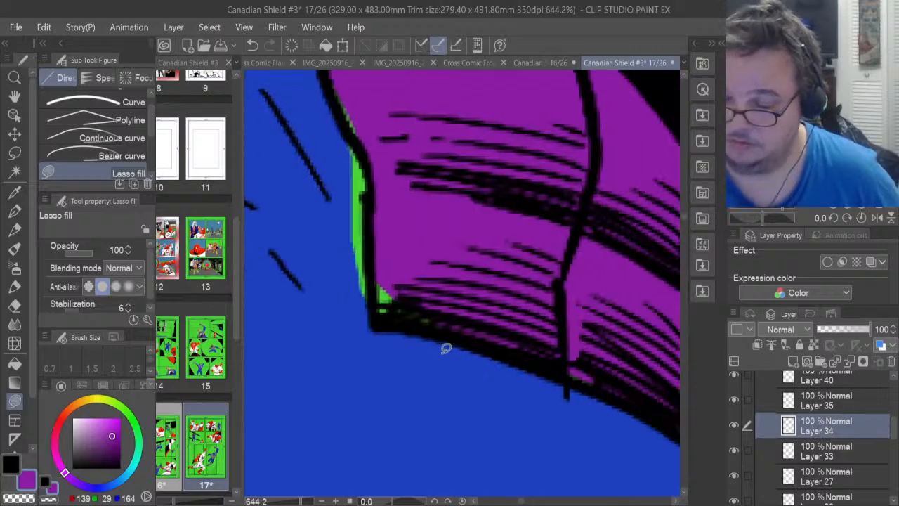
pyautogui.moveTo(420, 318)
pyautogui.mouseDown()
pyautogui.moveTo(381, 316)
pyautogui.moveTo(381, 254)
pyautogui.moveTo(458, 212)
pyautogui.mouseUp()
# Lasso-fill the remaining purple gaps along the abdomen panel's left edge, up to the section under the gray chest
pyautogui.scroll(5, 682, 221)
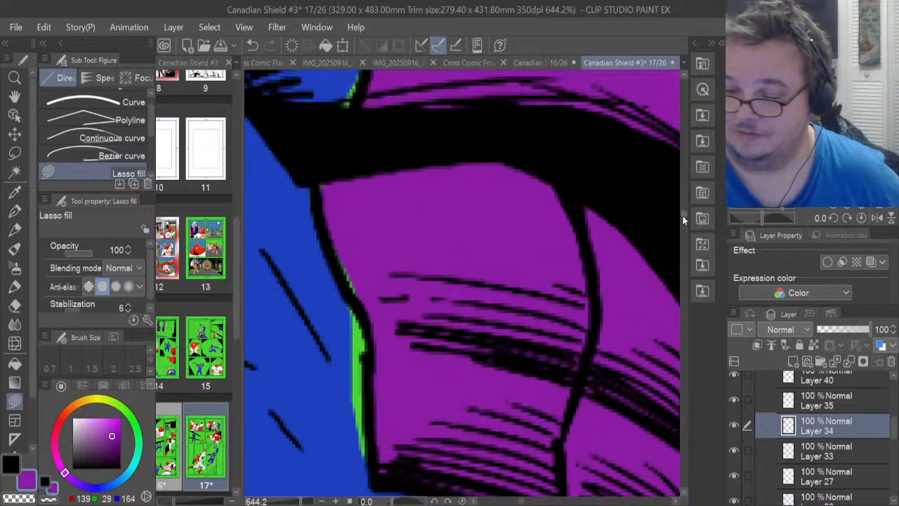
pyautogui.moveTo(360, 380)
pyautogui.mouseDown()
pyautogui.moveTo(344, 344)
pyautogui.moveTo(358, 379)
pyautogui.mouseUp()
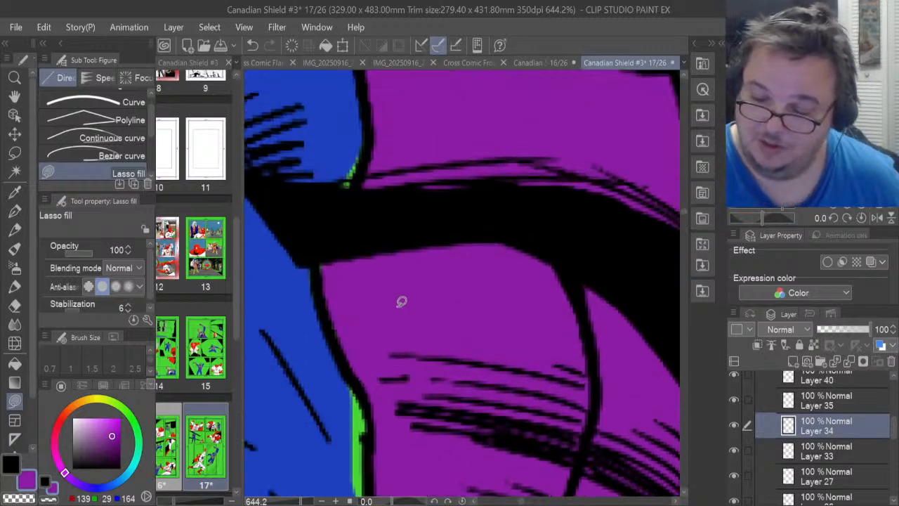
pyautogui.scroll(3, 682, 211)
pyautogui.scroll(2, 683, 210)
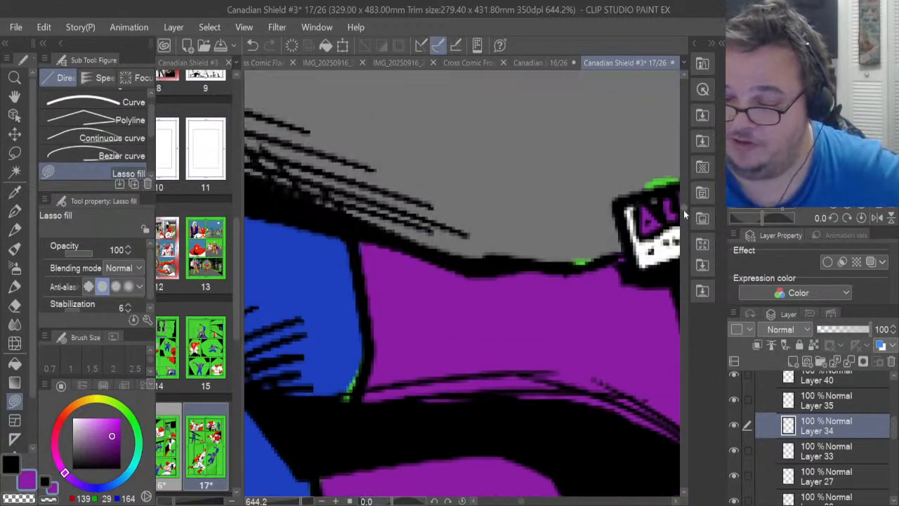
pyautogui.moveTo(360, 325)
pyautogui.mouseDown()
pyautogui.moveTo(360, 289)
pyautogui.moveTo(401, 297)
pyautogui.mouseUp()
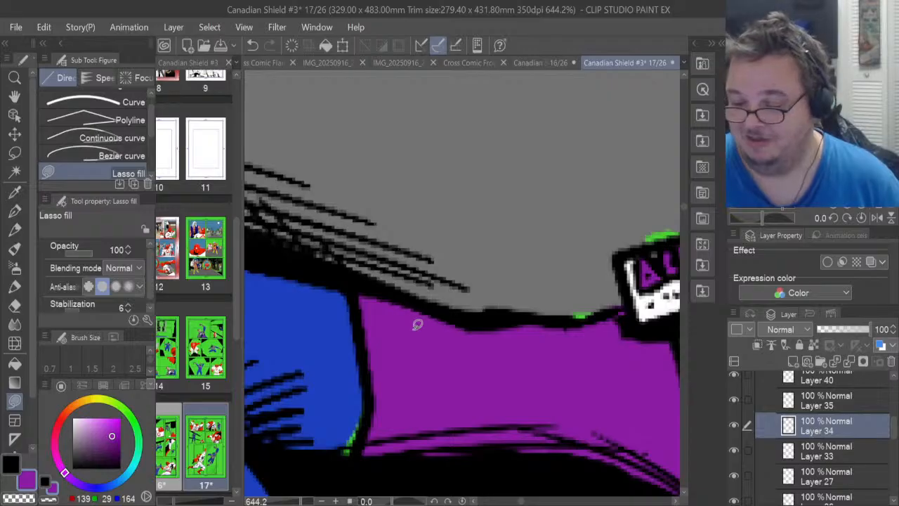
# Check what Layer 33 holds by toggling its visibility, and make it the active layer for the face's skin color
pyautogui.scroll(-5, 418, 323)
pyautogui.scroll(-3, 417, 324)
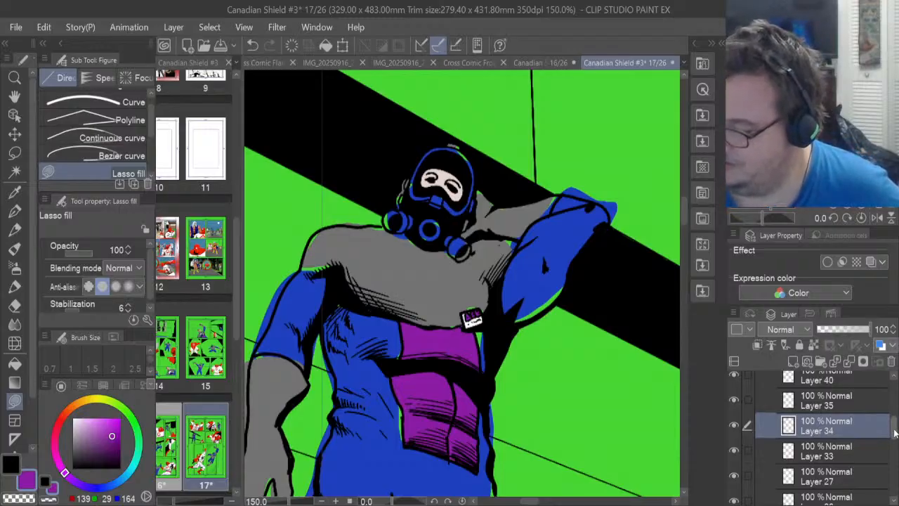
pyautogui.moveTo(895, 433); pyautogui.dragTo(895, 436)
pyautogui.click(734, 438)
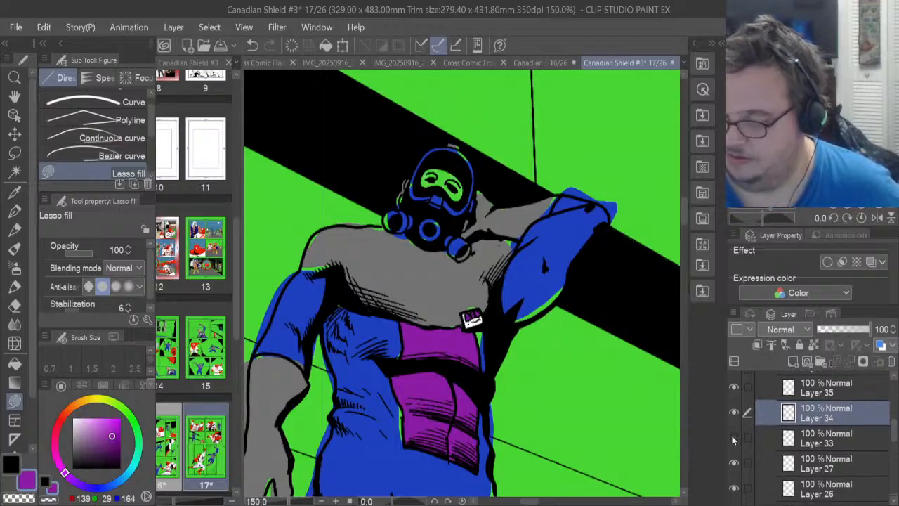
pyautogui.click(734, 438)
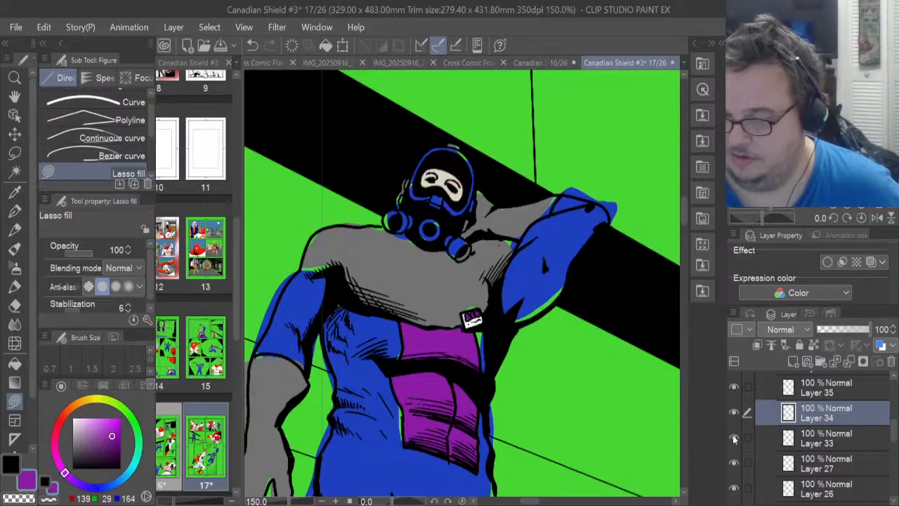
pyautogui.click(812, 436)
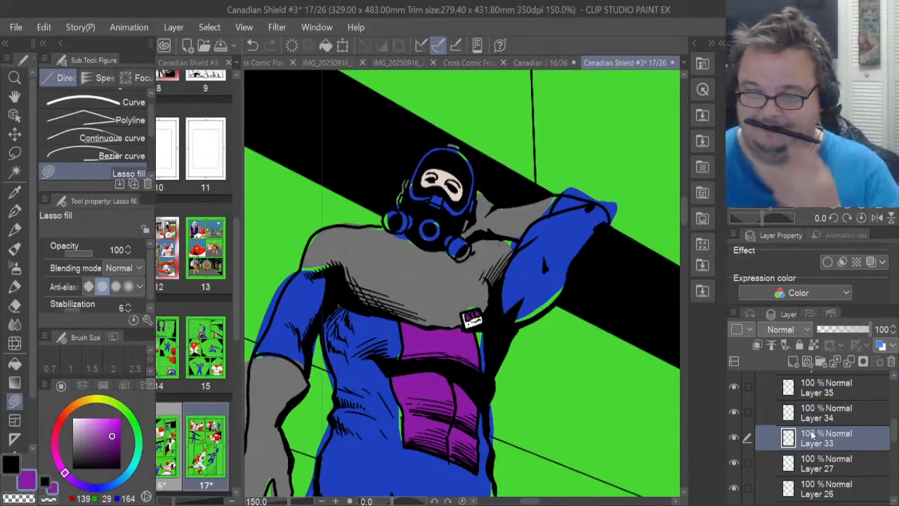
# Sample the pale skin color around the eyes and touch up the outer edge of the mask's eye opening with Lasso fill
pyautogui.scroll(3, 431, 155)
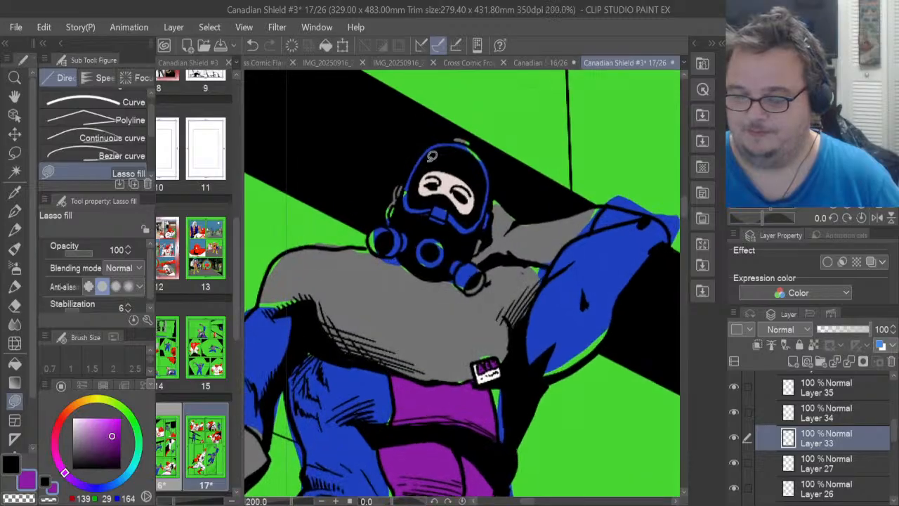
pyautogui.scroll(5, 431, 156)
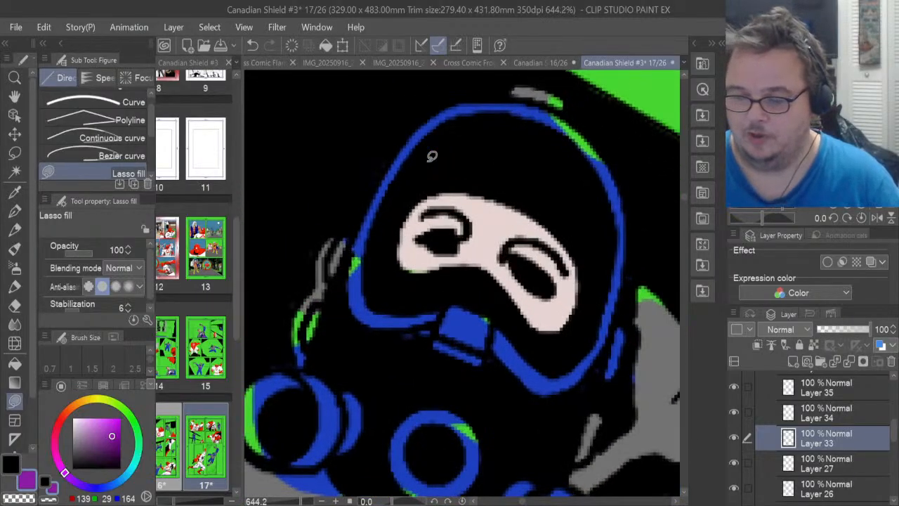
pyautogui.press('i')
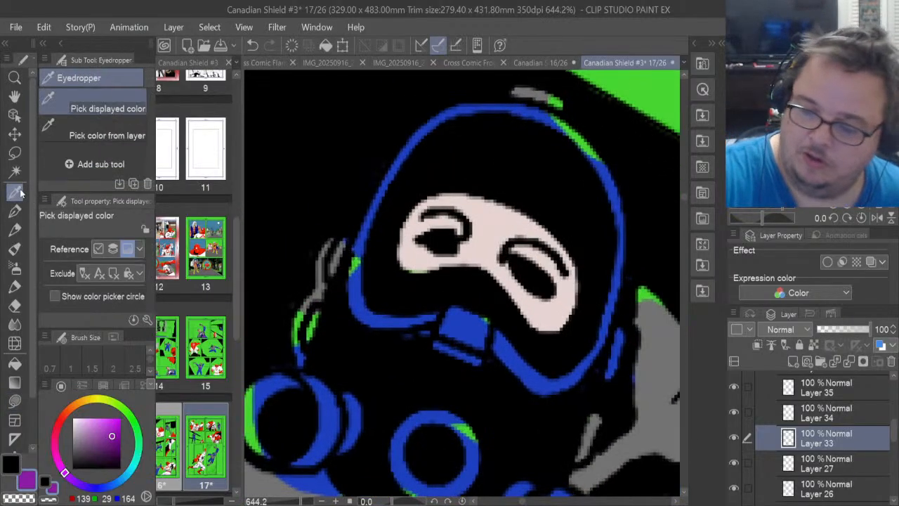
pyautogui.click(481, 199)
pyautogui.press('u')
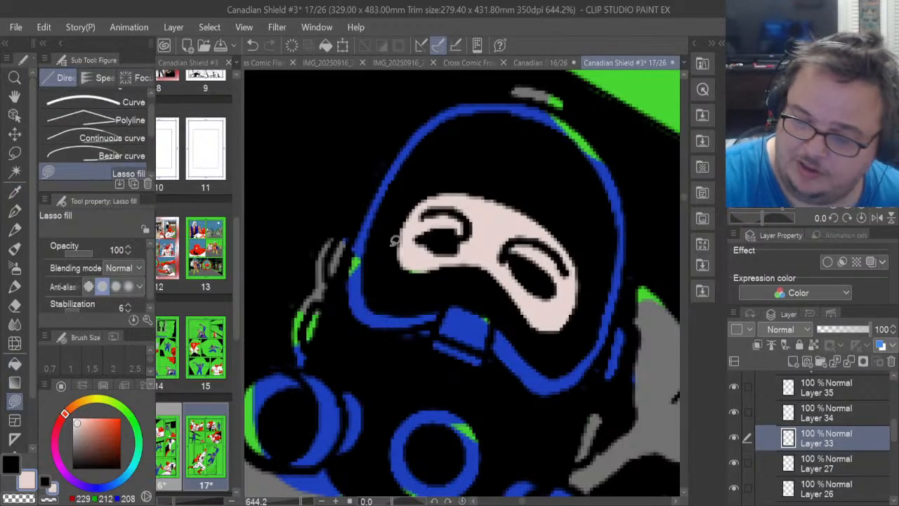
pyautogui.moveTo(398, 254)
pyautogui.mouseDown()
pyautogui.moveTo(431, 271)
pyautogui.moveTo(457, 261)
pyautogui.moveTo(418, 254)
pyautogui.mouseUp()
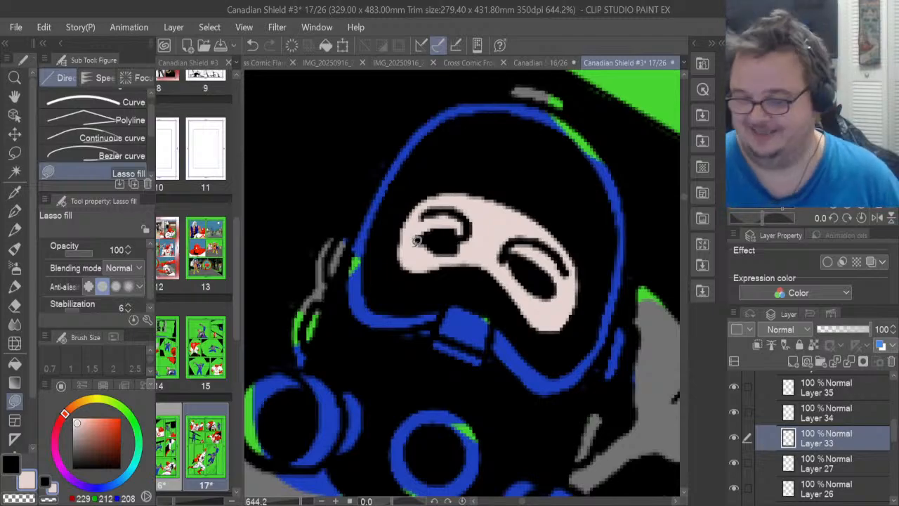
# Check what Layer 27 holds by toggling its visibility, and make it the active layer for the suit's blue
pyautogui.scroll(-6, 416, 241)
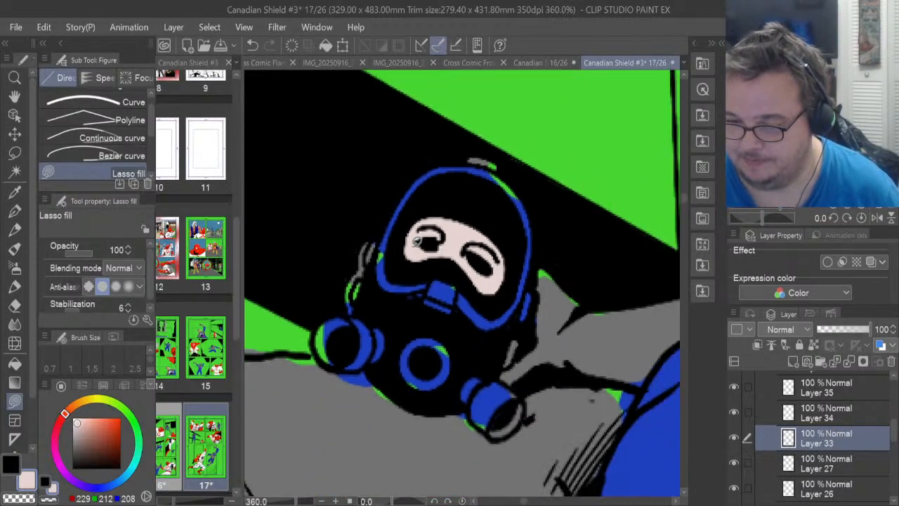
pyautogui.scroll(-2, 417, 241)
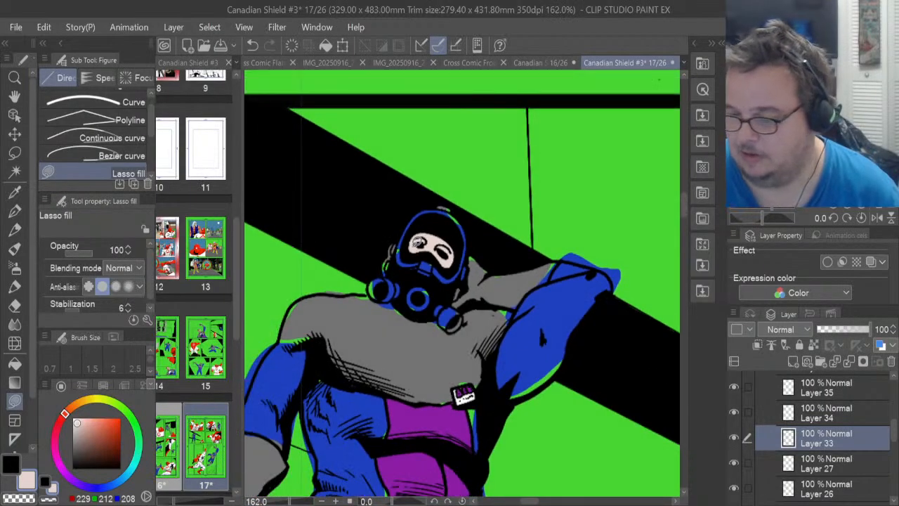
pyautogui.scroll(-3, 417, 242)
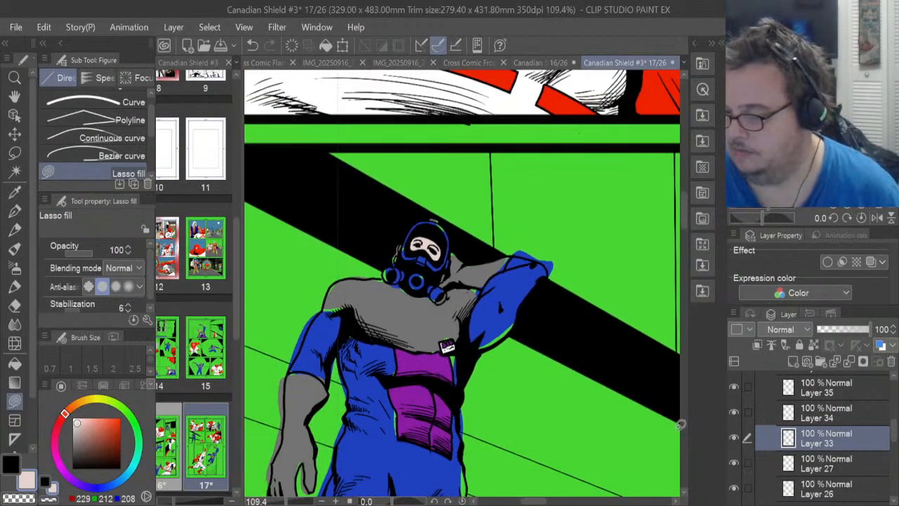
pyautogui.click(734, 465)
pyautogui.click(734, 465)
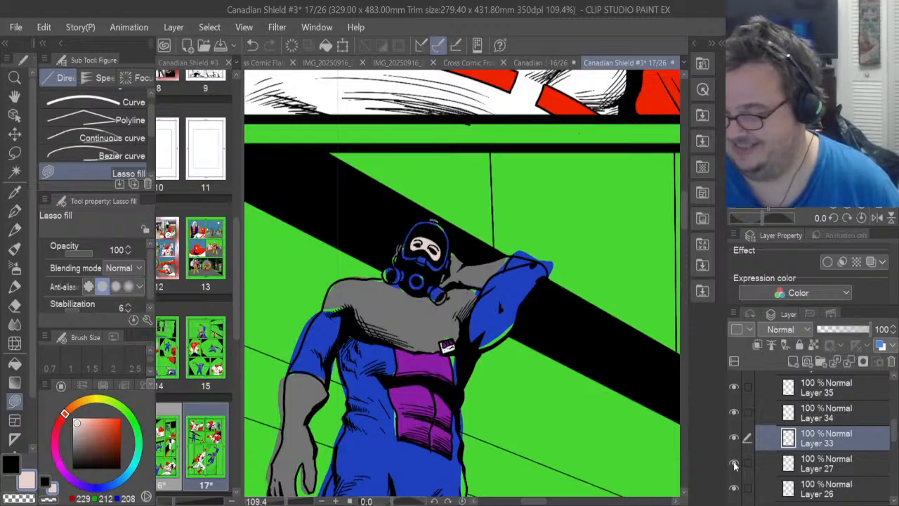
pyautogui.click(846, 468)
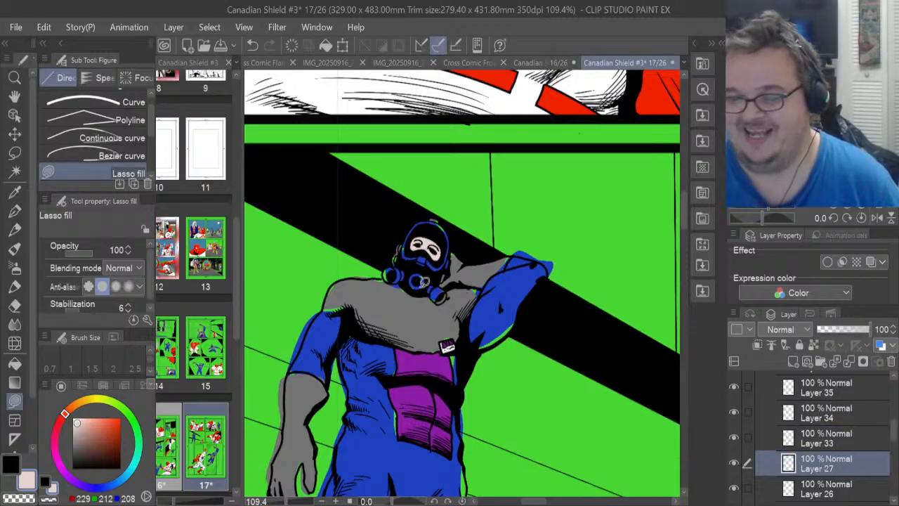
# Sample the gas mask's blue and Lasso-fill the gaps in its right filter, nose bridge and central ring
pyautogui.scroll(8, 425, 283)
pyautogui.scroll(3, 425, 282)
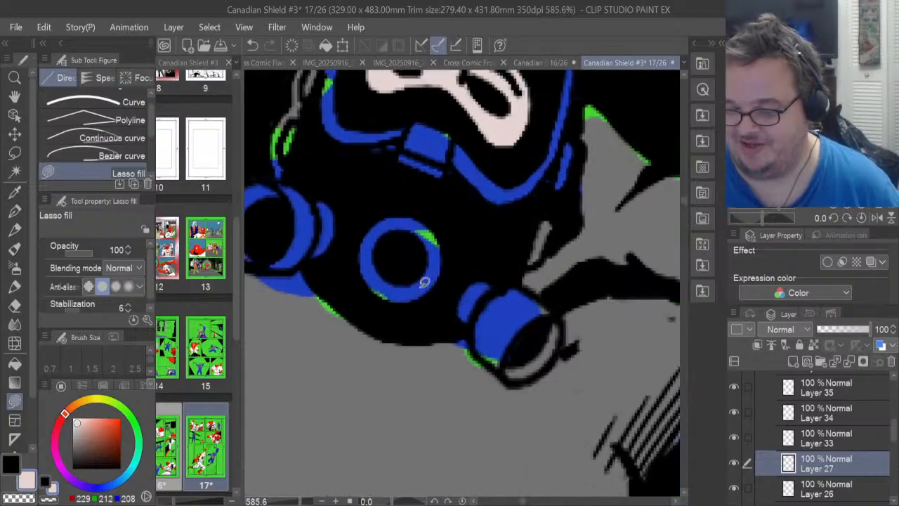
pyautogui.click(14, 191)
pyautogui.click(503, 311)
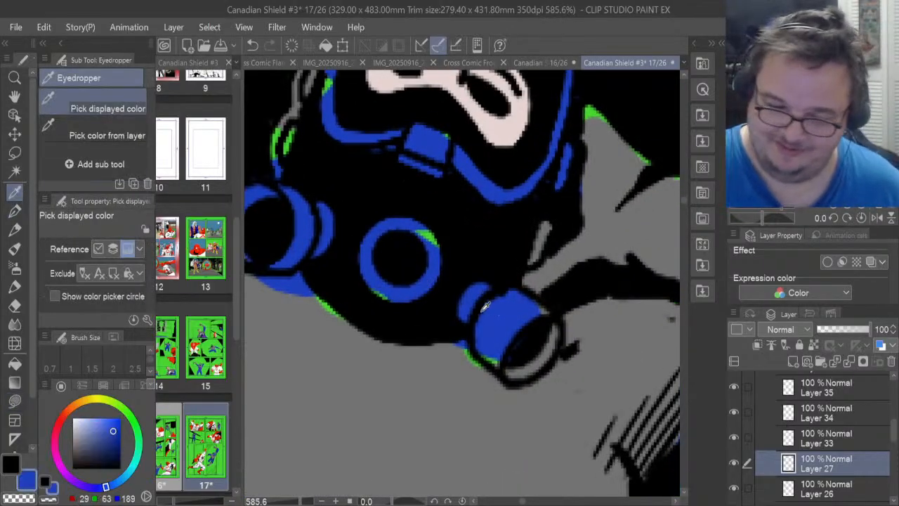
pyautogui.click(14, 400)
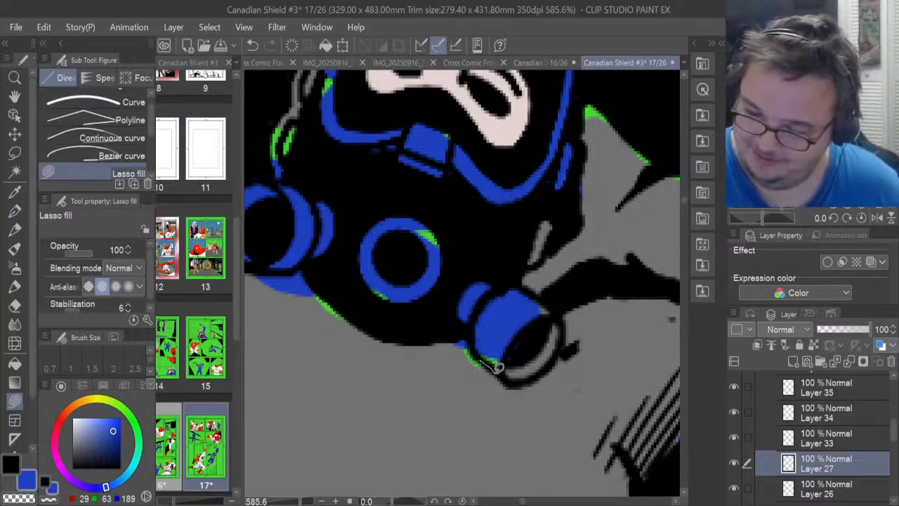
pyautogui.moveTo(495, 366)
pyautogui.mouseDown()
pyautogui.moveTo(522, 379)
pyautogui.moveTo(556, 353)
pyautogui.moveTo(562, 326)
pyautogui.moveTo(541, 298)
pyautogui.mouseUp()
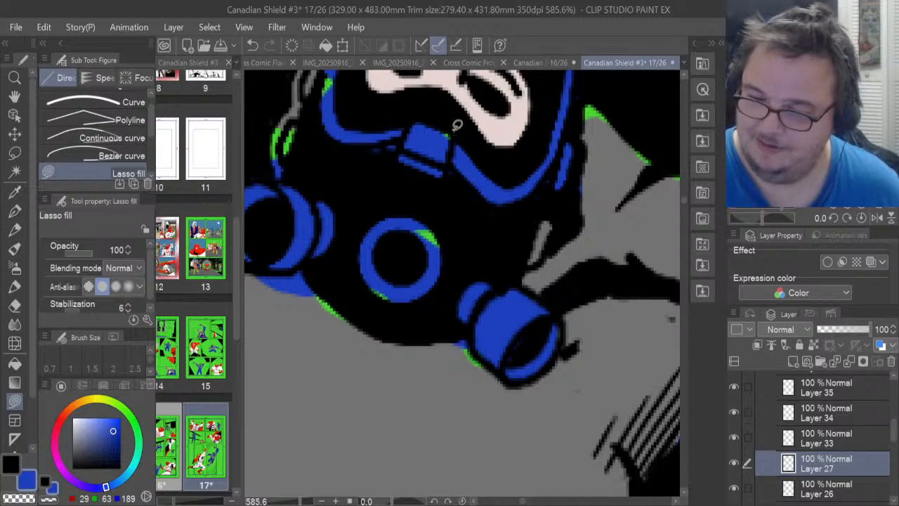
pyautogui.moveTo(430, 205)
pyautogui.mouseDown()
pyautogui.moveTo(421, 246)
pyautogui.moveTo(419, 220)
pyautogui.mouseUp()
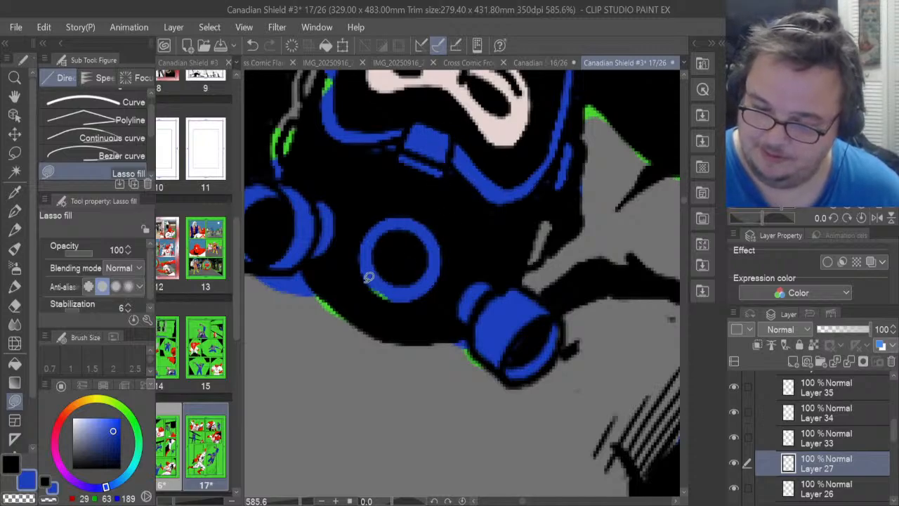
pyautogui.moveTo(368, 277); pyautogui.dragTo(391, 301)
# Erase the blue spilling onto the gray chest below the gas mask's left filter with the Hard eraser
pyautogui.click(14, 304)
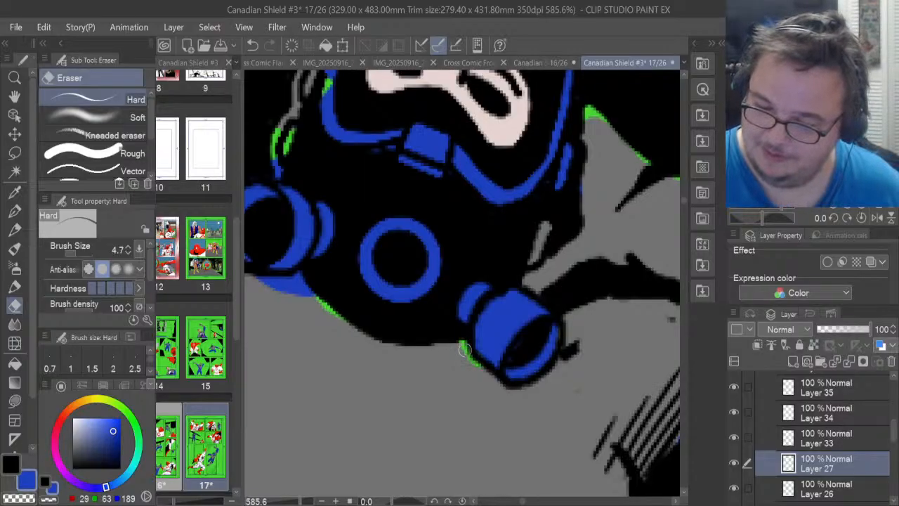
pyautogui.moveTo(280, 285)
pyautogui.mouseDown()
pyautogui.moveTo(267, 280)
pyautogui.moveTo(301, 274)
pyautogui.moveTo(315, 295)
pyautogui.moveTo(301, 289)
pyautogui.mouseUp()
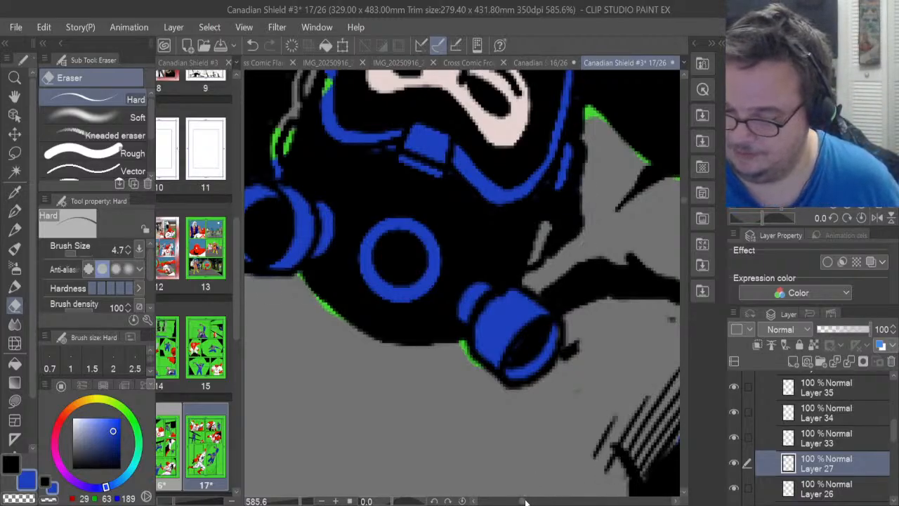
pyautogui.moveTo(525, 501); pyautogui.dragTo(521, 501)
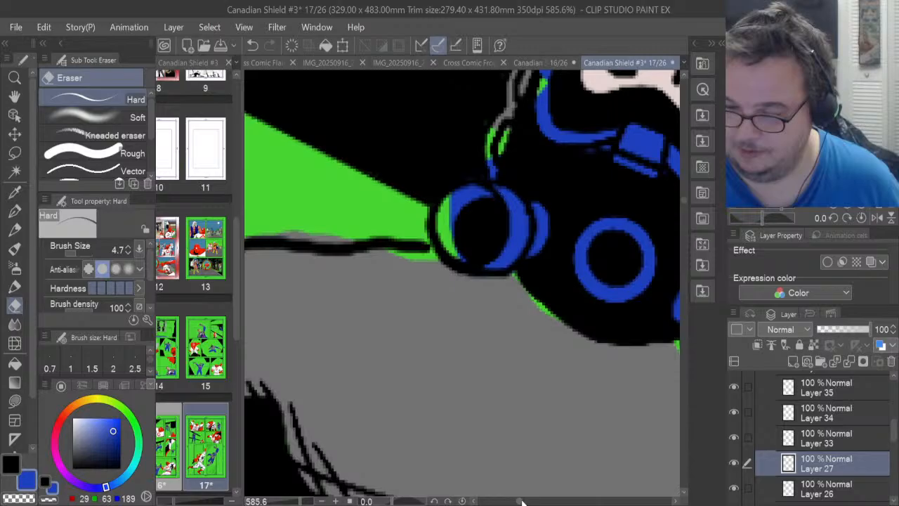
# Lasso-fill the gaps in the gas mask's left filter and the hood's left edge with blue, and erase the blue on the strap
pyautogui.click(14, 400)
pyautogui.moveTo(455, 258)
pyautogui.mouseDown()
pyautogui.moveTo(435, 210)
pyautogui.moveTo(466, 181)
pyautogui.mouseUp()
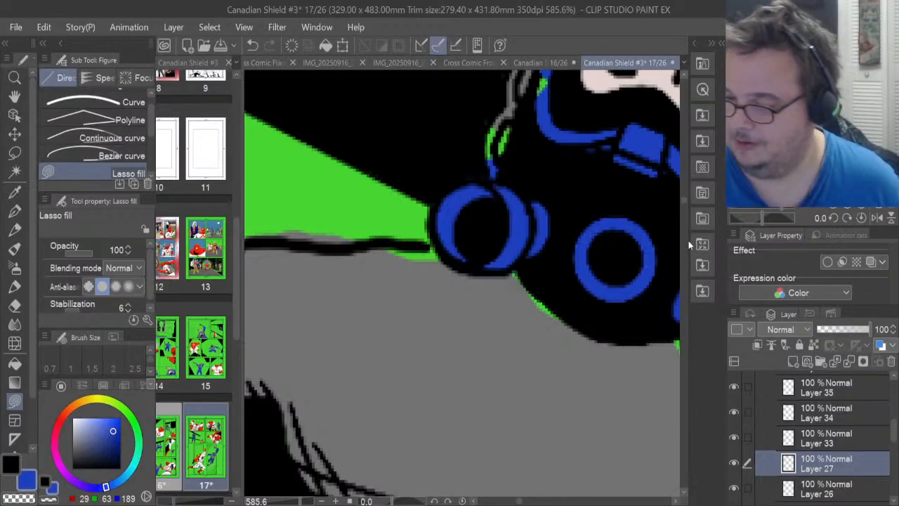
pyautogui.scroll(3, 683, 198)
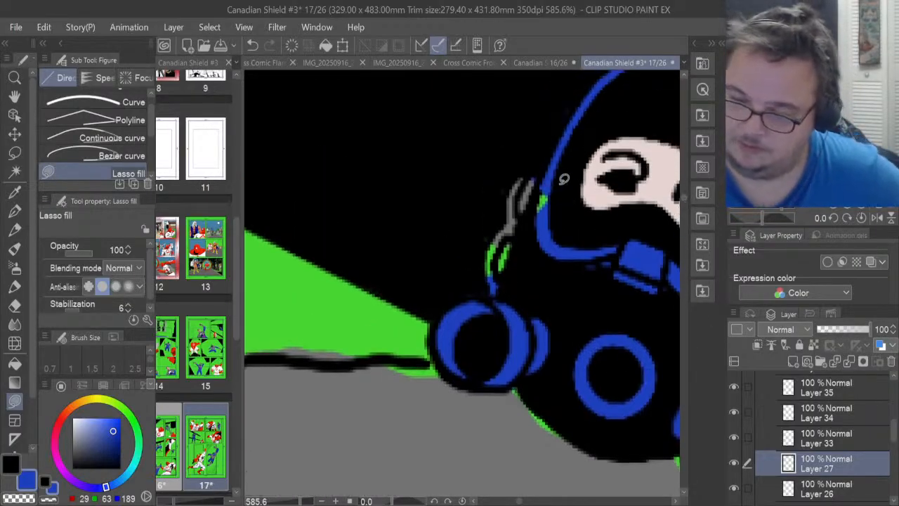
pyautogui.moveTo(562, 175)
pyautogui.mouseDown()
pyautogui.moveTo(537, 213)
pyautogui.moveTo(555, 169)
pyautogui.mouseUp()
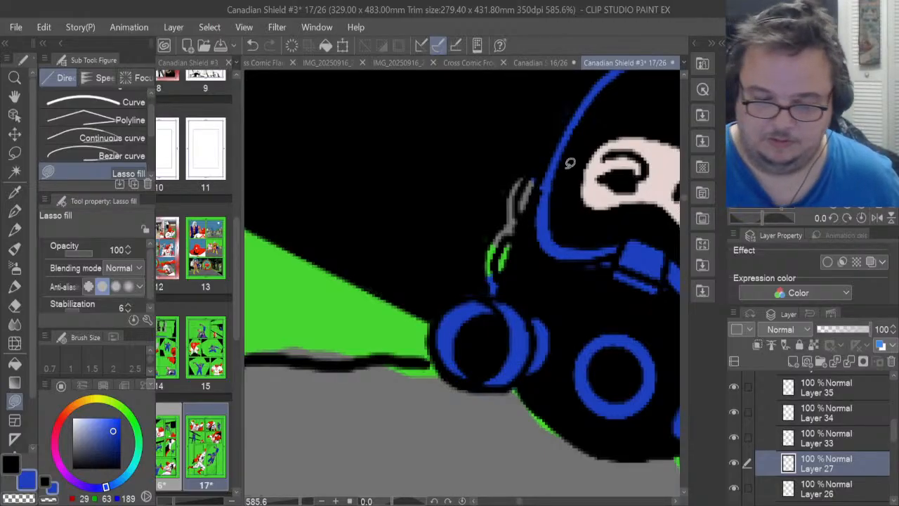
pyautogui.click(14, 306)
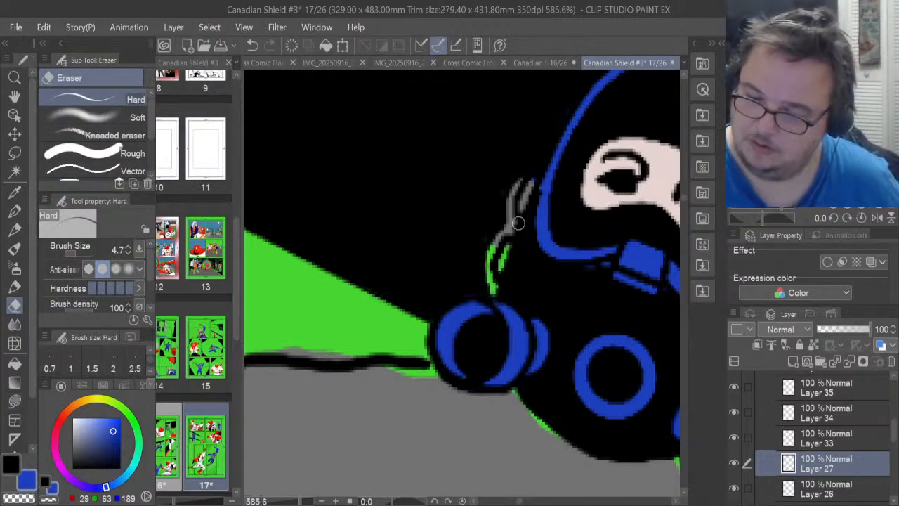
# Lasso-fill the green gap along the upper right edge of the hood with the same blue
pyautogui.scroll(3, 682, 197)
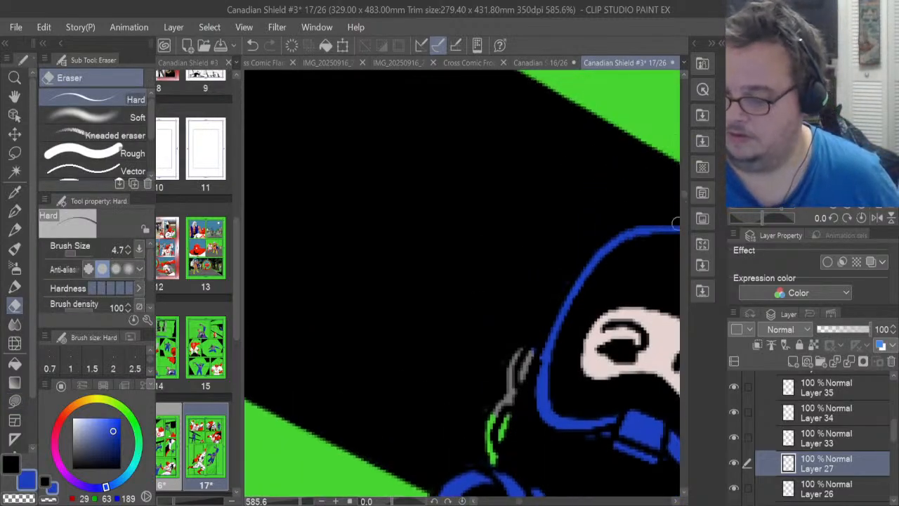
pyautogui.hscroll(2, 521, 501)
pyautogui.moveTo(521, 501); pyautogui.dragTo(525, 502)
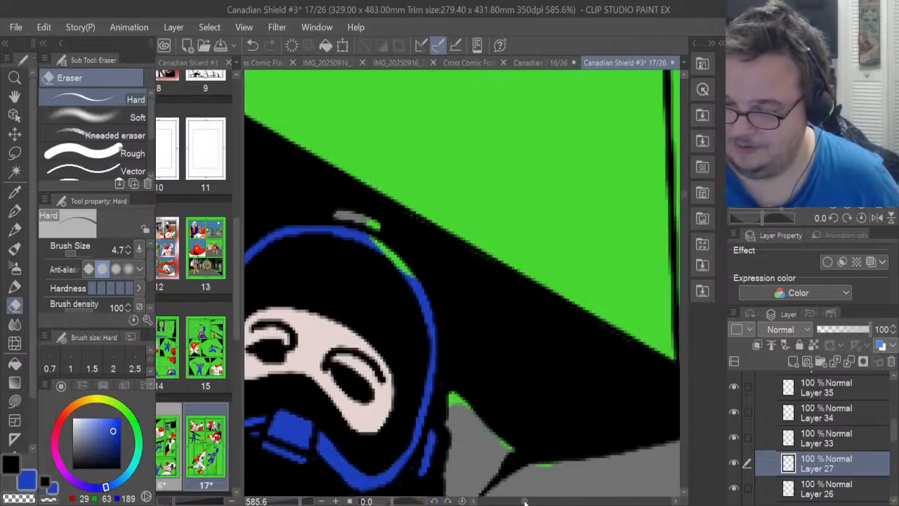
pyautogui.click(15, 384)
pyautogui.moveTo(385, 266)
pyautogui.mouseDown()
pyautogui.moveTo(417, 267)
pyautogui.moveTo(396, 239)
pyautogui.moveTo(382, 250)
pyautogui.mouseUp()
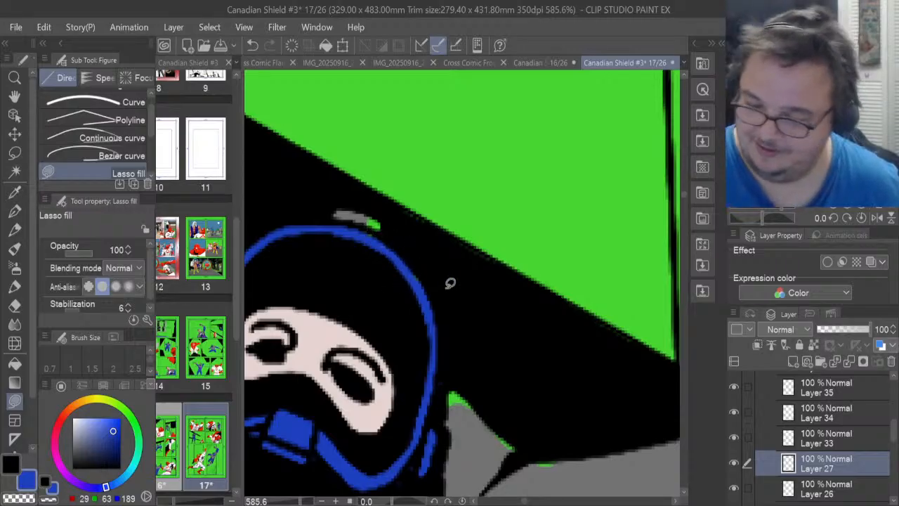
# Check and activate Layer 26, sample the gray, and Lasso-fill the green end of the small highlight above the hood
pyautogui.scroll(-3, 845, 445)
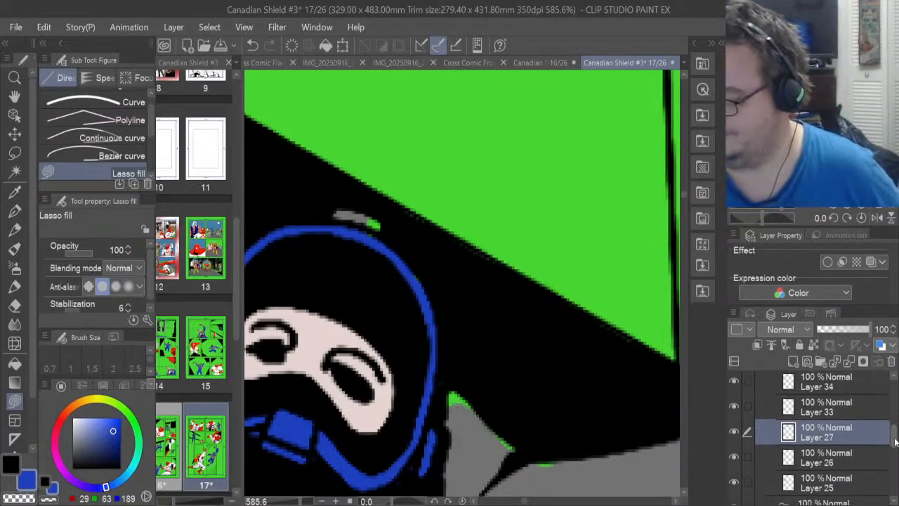
pyautogui.click(845, 444)
pyautogui.click(734, 443)
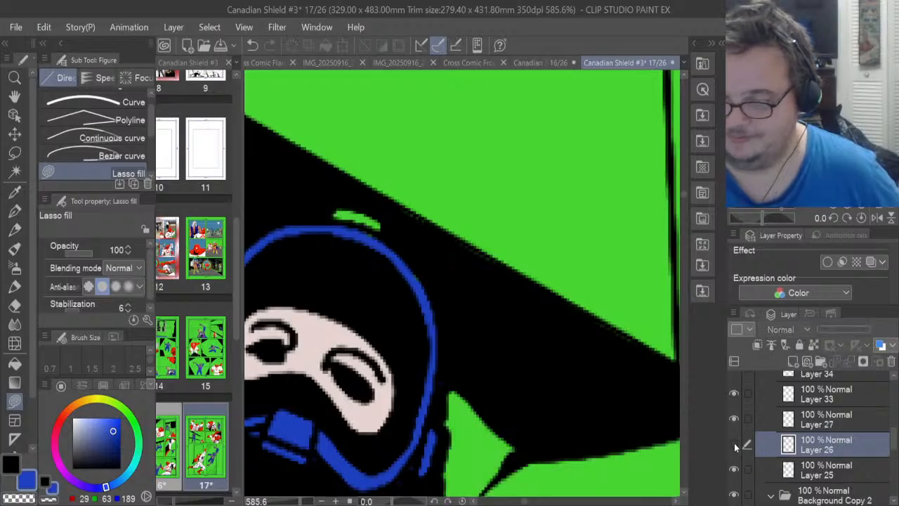
pyautogui.click(733, 443)
pyautogui.press('i')
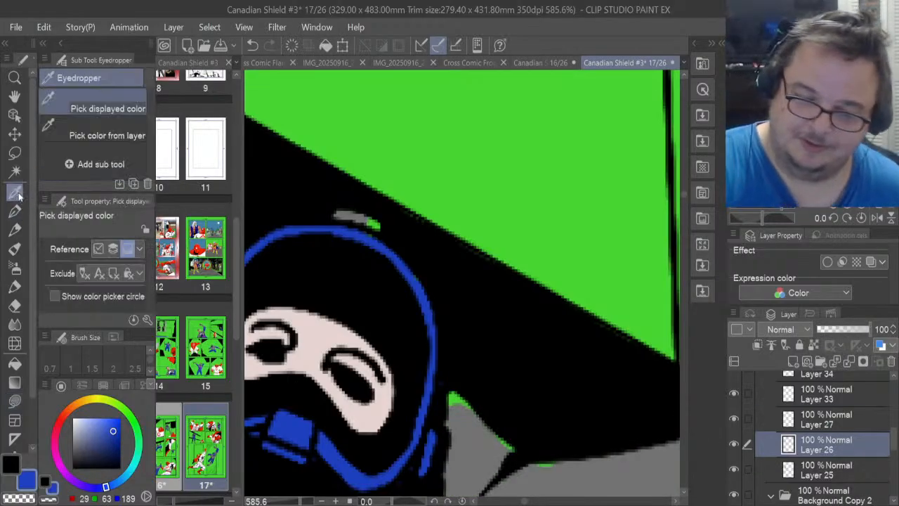
pyautogui.click(354, 212)
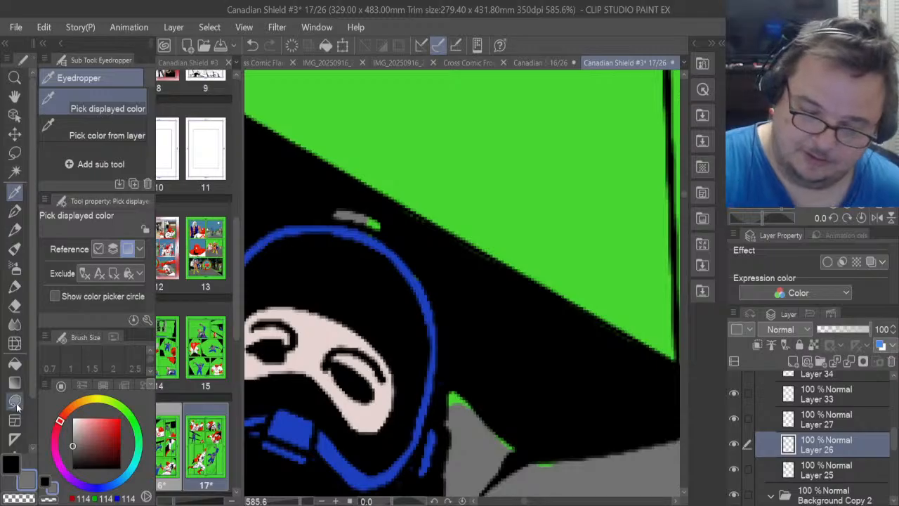
pyautogui.press('u')
pyautogui.moveTo(360, 219); pyautogui.dragTo(370, 205)
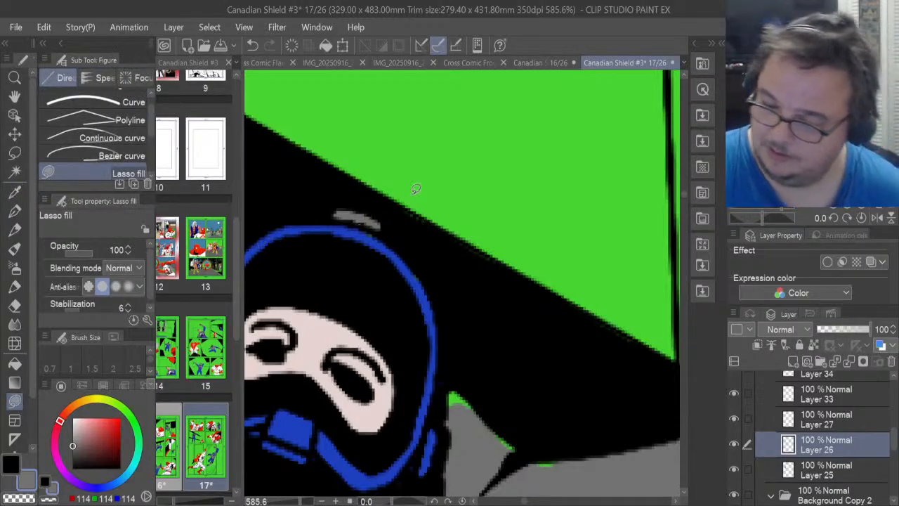
# Lasso-fill the green gaps and stray blue along the collar and shoulder right of the gas mask with gray
pyautogui.scroll(-5, 684, 194)
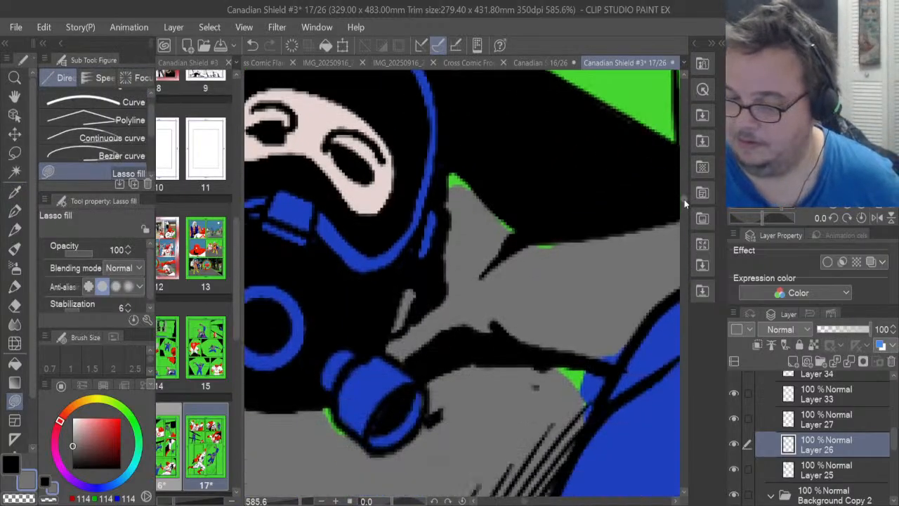
pyautogui.scroll(1, 684, 199)
pyautogui.moveTo(514, 270)
pyautogui.mouseDown()
pyautogui.moveTo(508, 234)
pyautogui.moveTo(461, 194)
pyautogui.mouseUp()
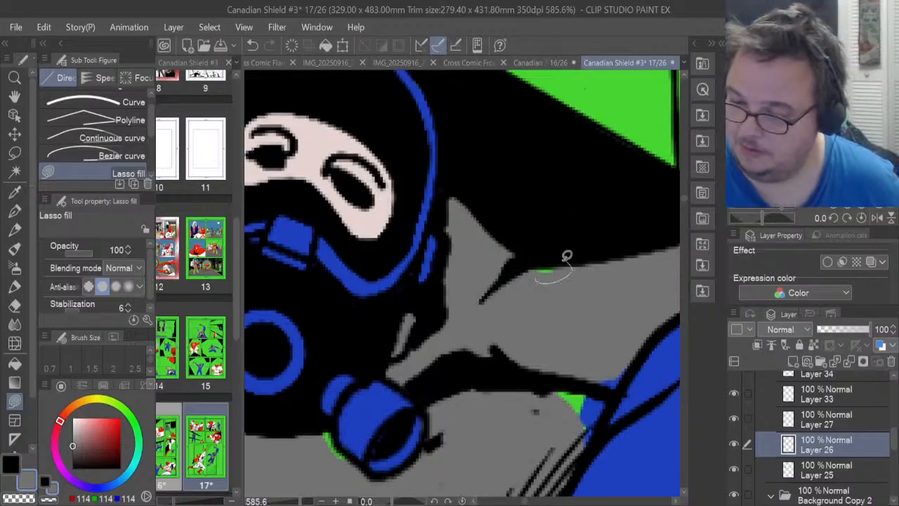
pyautogui.moveTo(572, 459)
pyautogui.mouseDown()
pyautogui.moveTo(619, 400)
pyautogui.moveTo(575, 376)
pyautogui.moveTo(547, 393)
pyautogui.mouseUp()
pyautogui.moveTo(620, 370)
pyautogui.mouseDown()
pyautogui.moveTo(606, 385)
pyautogui.moveTo(630, 351)
pyautogui.mouseUp()
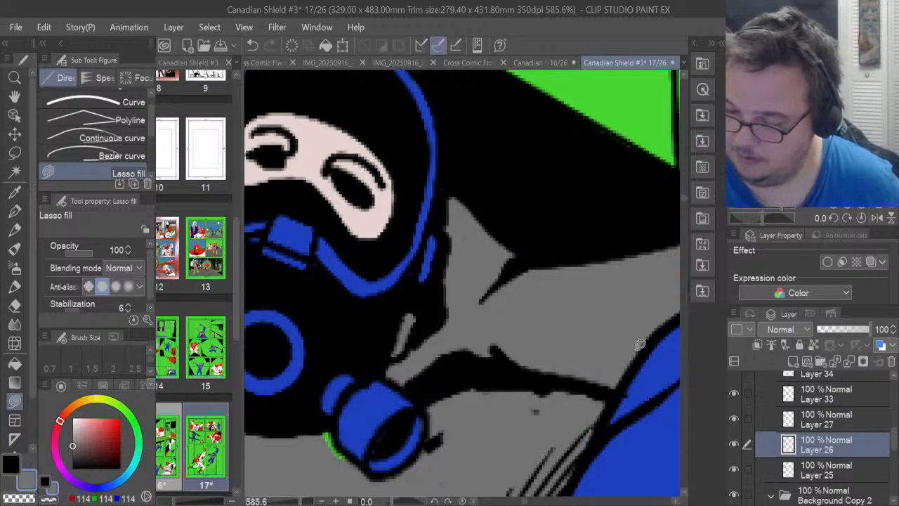
# Lasso-fill the green parts of the thin strap above the gas mask's left filter with gray
pyautogui.moveTo(526, 501); pyautogui.dragTo(521, 501)
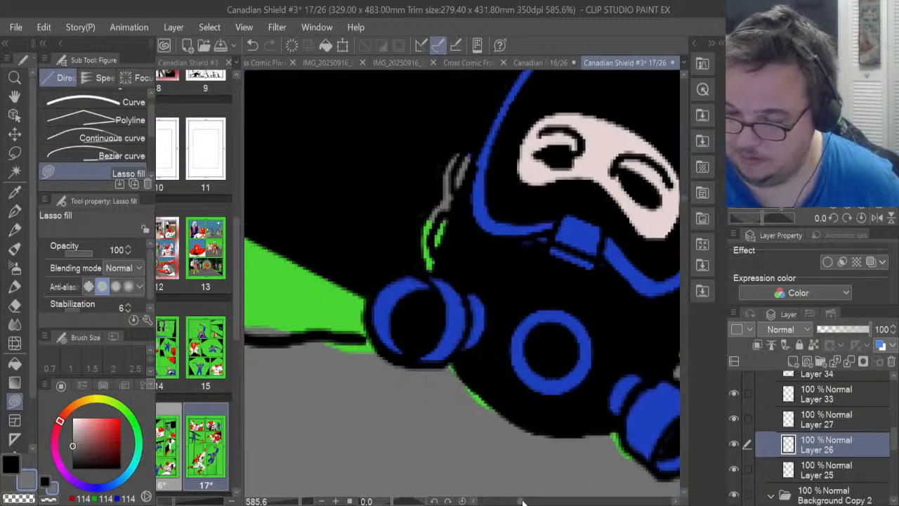
pyautogui.moveTo(424, 249)
pyautogui.mouseDown()
pyautogui.moveTo(460, 193)
pyautogui.moveTo(430, 238)
pyautogui.mouseUp()
pyautogui.moveTo(474, 150)
pyautogui.mouseDown()
pyautogui.moveTo(458, 151)
pyautogui.moveTo(464, 156)
pyautogui.mouseUp()
pyautogui.moveTo(434, 212)
pyautogui.mouseDown()
pyautogui.moveTo(425, 246)
pyautogui.moveTo(429, 229)
pyautogui.mouseUp()
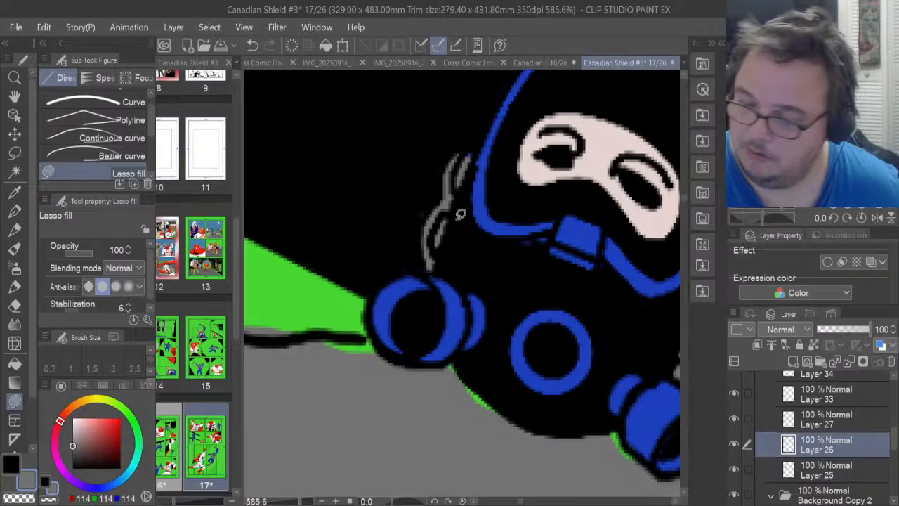
# Lasso-fill the green slivers on the chest along the gas mask's lower edge and beside its left filter with gray on Layer 26
pyautogui.click(829, 424)
pyautogui.press('e')
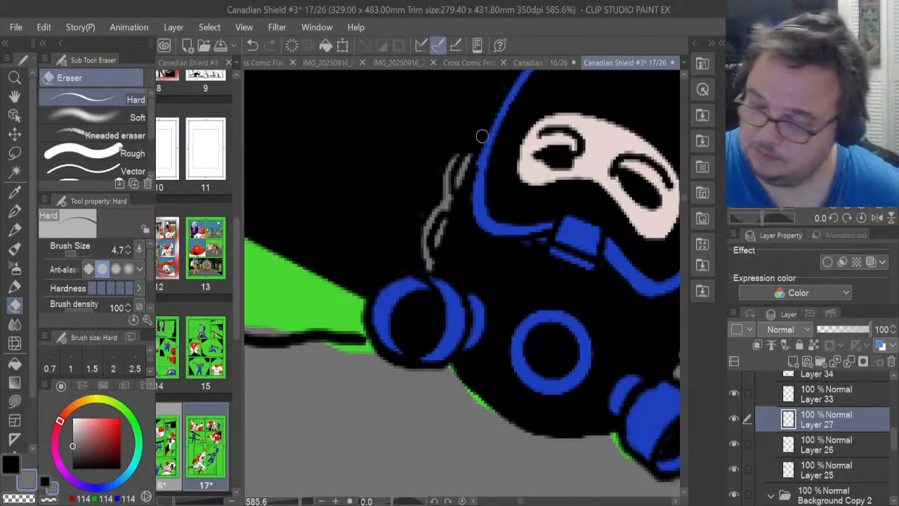
pyautogui.click(829, 445)
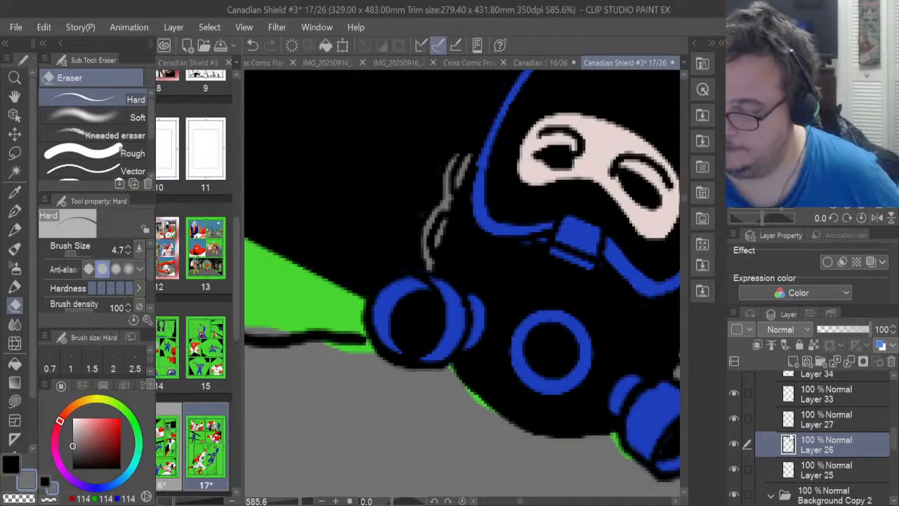
pyautogui.click(15, 401)
pyautogui.moveTo(633, 451)
pyautogui.mouseDown()
pyautogui.moveTo(618, 430)
pyautogui.moveTo(602, 436)
pyautogui.moveTo(635, 455)
pyautogui.mouseUp()
pyautogui.moveTo(510, 413)
pyautogui.mouseDown()
pyautogui.moveTo(456, 357)
pyautogui.moveTo(534, 432)
pyautogui.moveTo(508, 412)
pyautogui.mouseUp()
pyautogui.moveTo(392, 350)
pyautogui.mouseDown()
pyautogui.moveTo(371, 331)
pyautogui.moveTo(319, 342)
pyautogui.moveTo(388, 353)
pyautogui.mouseUp()
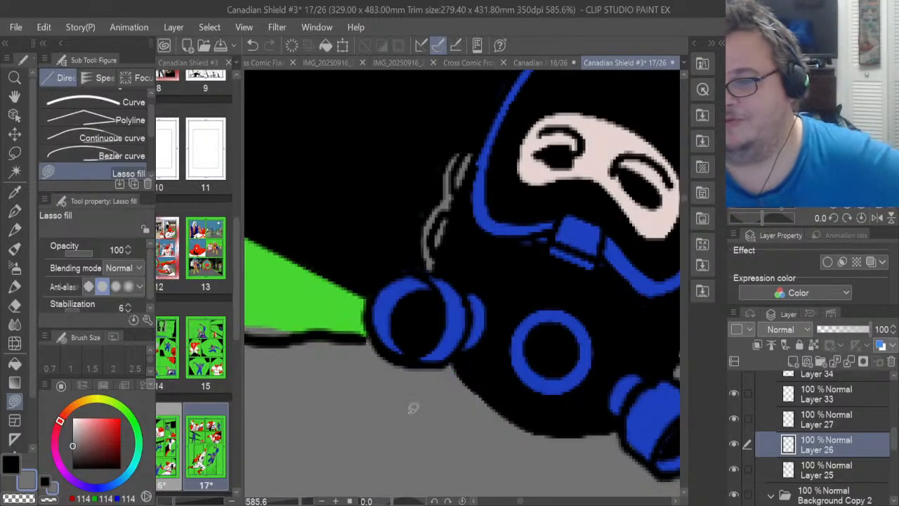
# Clean up the gray along the shoulder's upper outline left of the gas mask with Lasso fill and the Hard eraser
pyautogui.moveTo(520, 501); pyautogui.dragTo(517, 501)
pyautogui.moveTo(420, 415)
pyautogui.mouseDown()
pyautogui.moveTo(395, 428)
pyautogui.moveTo(428, 359)
pyautogui.moveTo(520, 307)
pyautogui.moveTo(538, 330)
pyautogui.moveTo(511, 332)
pyautogui.moveTo(608, 333)
pyautogui.mouseUp()
pyautogui.click(15, 306)
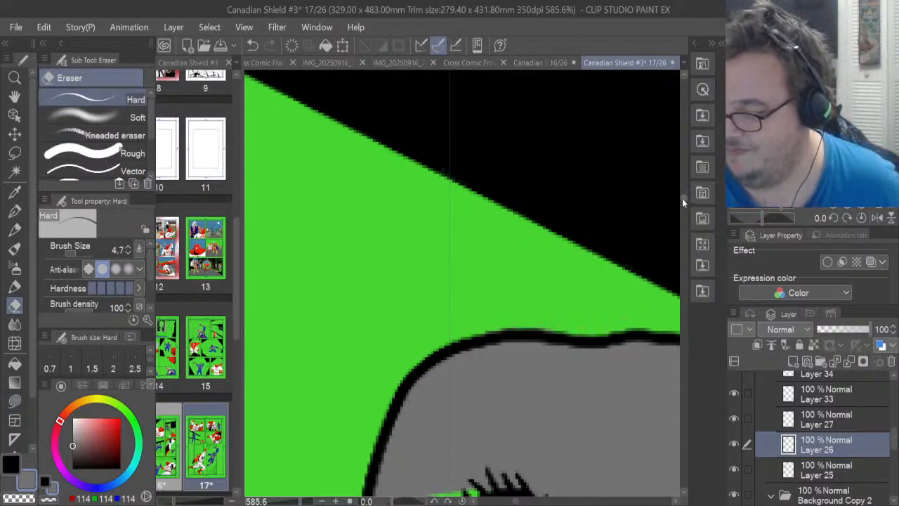
# On the CS3#15 Copy 4 line-art layer, draw a black Mapping pen line joining the shoulder outline to the hatching above the blue sleeve
pyautogui.scroll(-3, 658, 209)
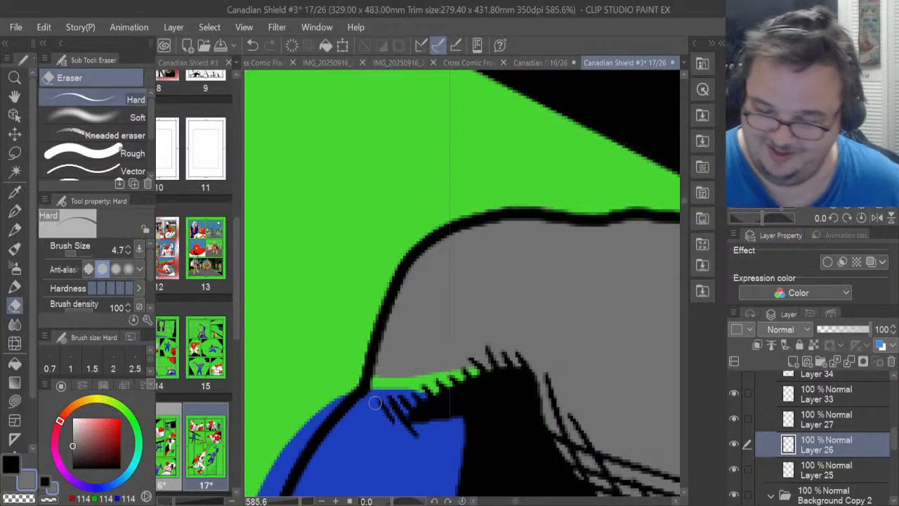
pyautogui.moveTo(892, 440); pyautogui.dragTo(894, 416)
pyautogui.scroll(1, 894, 409)
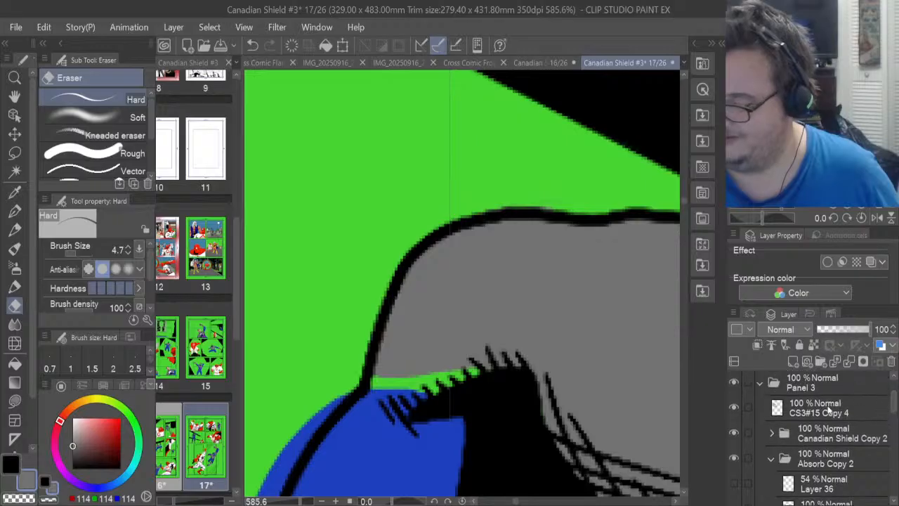
pyautogui.click(782, 406)
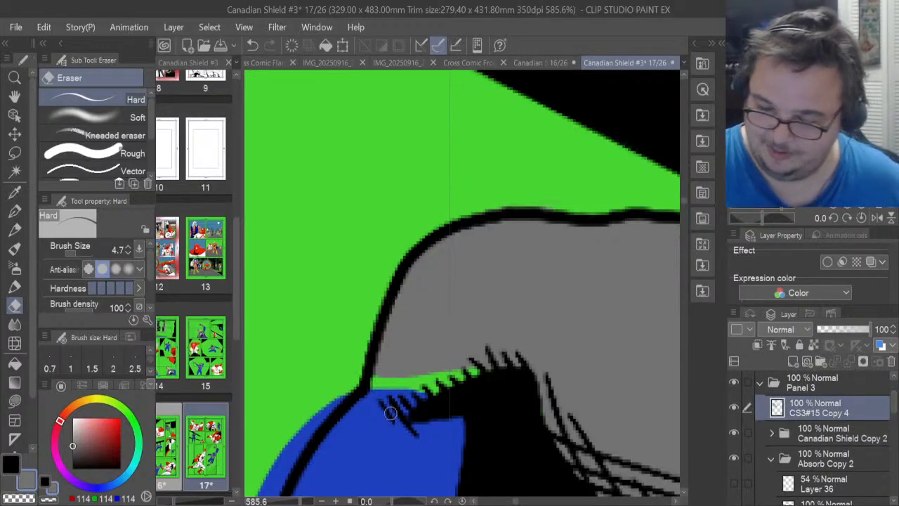
pyautogui.moveTo(392, 413); pyautogui.dragTo(427, 415)
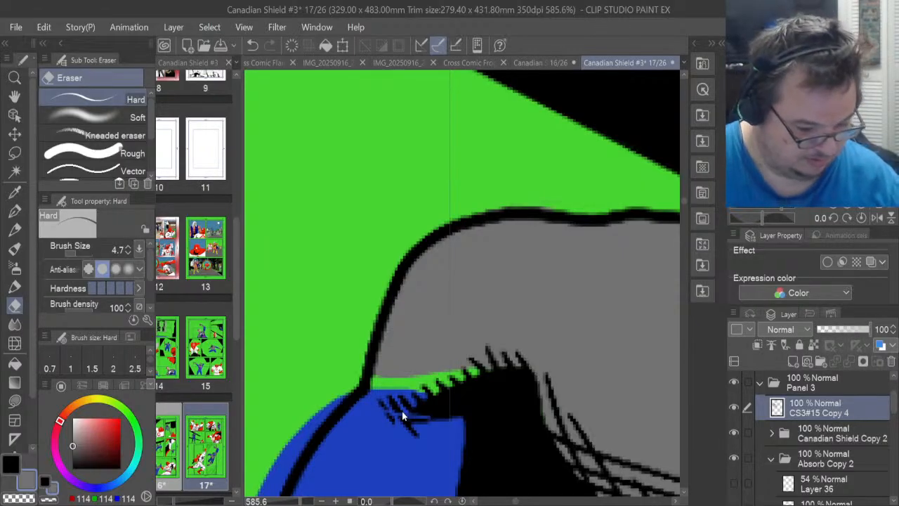
pyautogui.click(34, 453)
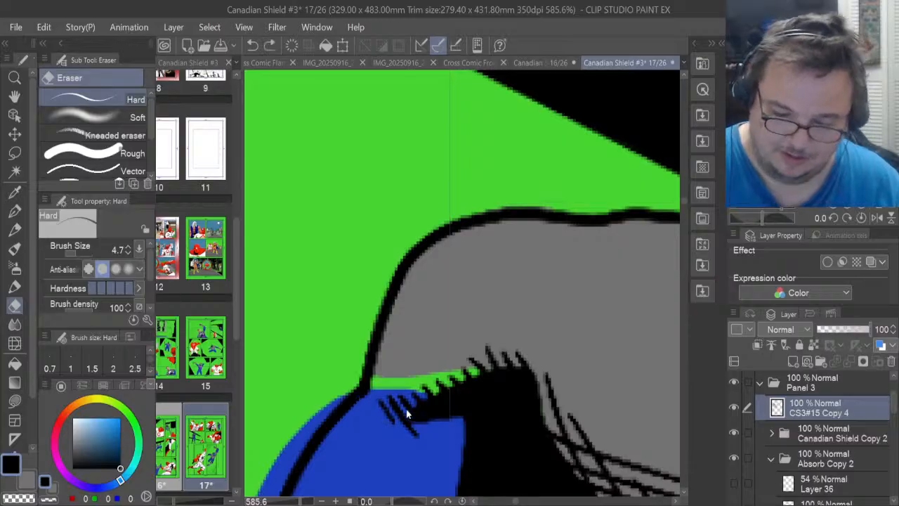
pyautogui.click(15, 210)
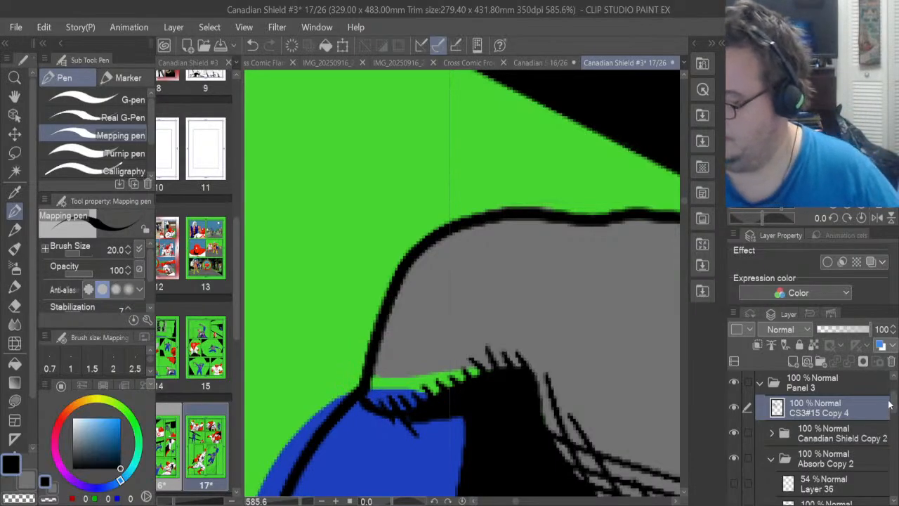
# Return to Layer 26 and Lasso-fill the gap between the gray shoulder and the hatched sleeve edge with gray
pyautogui.scroll(-5, 889, 405)
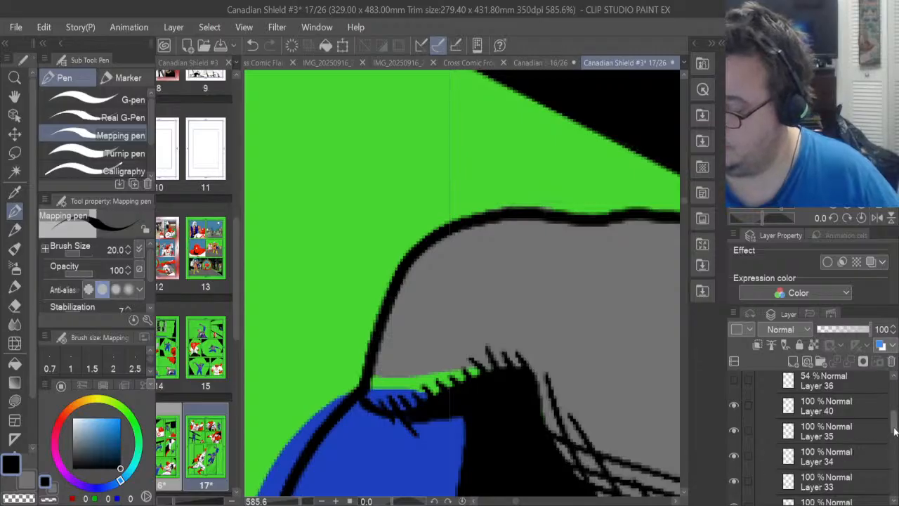
pyautogui.scroll(-3, 875, 442)
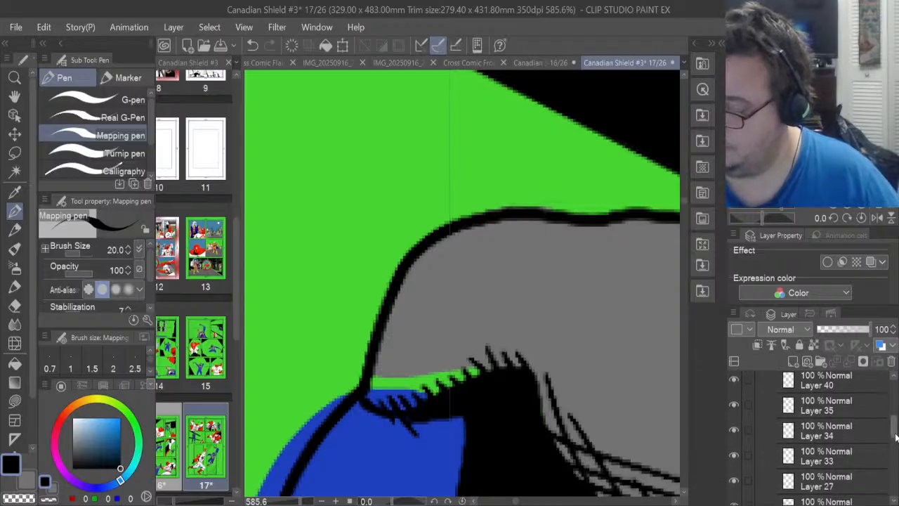
pyautogui.click(733, 472)
pyautogui.click(733, 472)
pyautogui.click(770, 467)
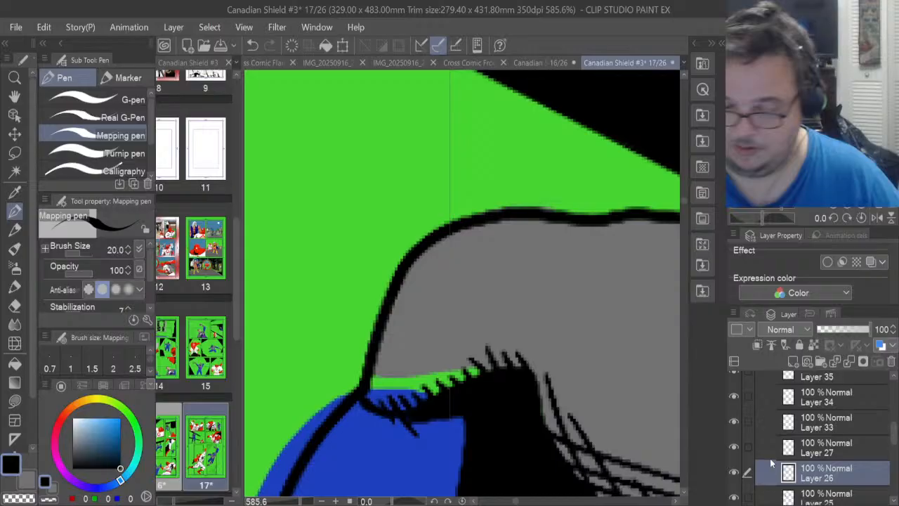
pyautogui.click(30, 480)
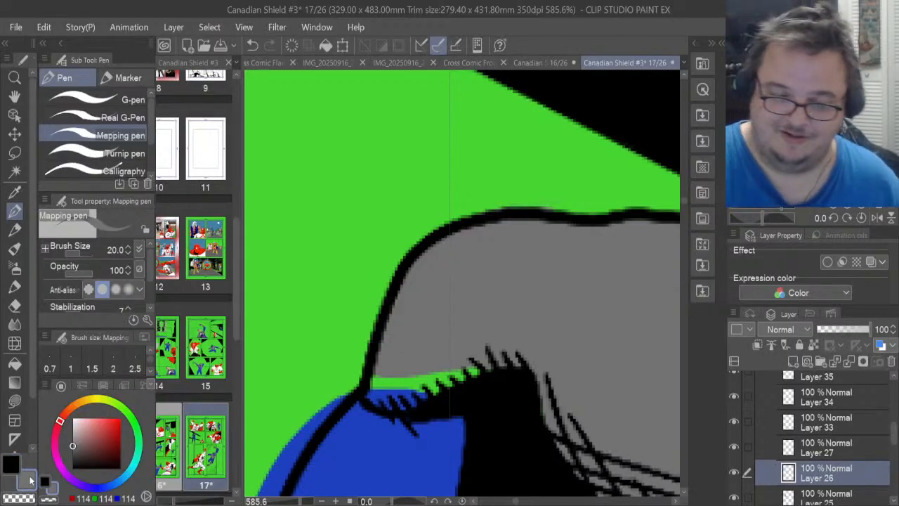
pyautogui.click(15, 400)
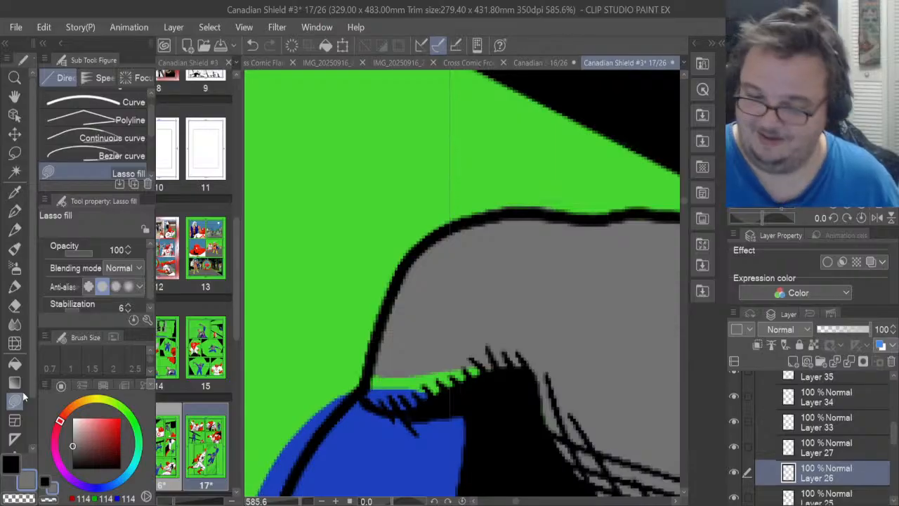
pyautogui.moveTo(504, 343)
pyautogui.mouseDown()
pyautogui.moveTo(459, 390)
pyautogui.moveTo(407, 409)
pyautogui.moveTo(372, 403)
pyautogui.moveTo(369, 361)
pyautogui.mouseUp()
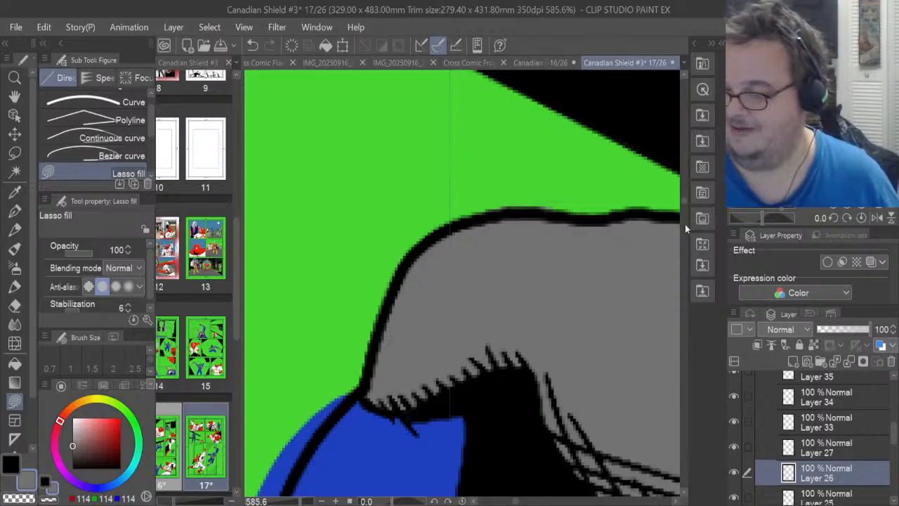
# With the Hard eraser, remove the gray spilling outside the glove cuff's upper edge and outer outline on Layer 26
pyautogui.moveTo(683, 200); pyautogui.dragTo(682, 210)
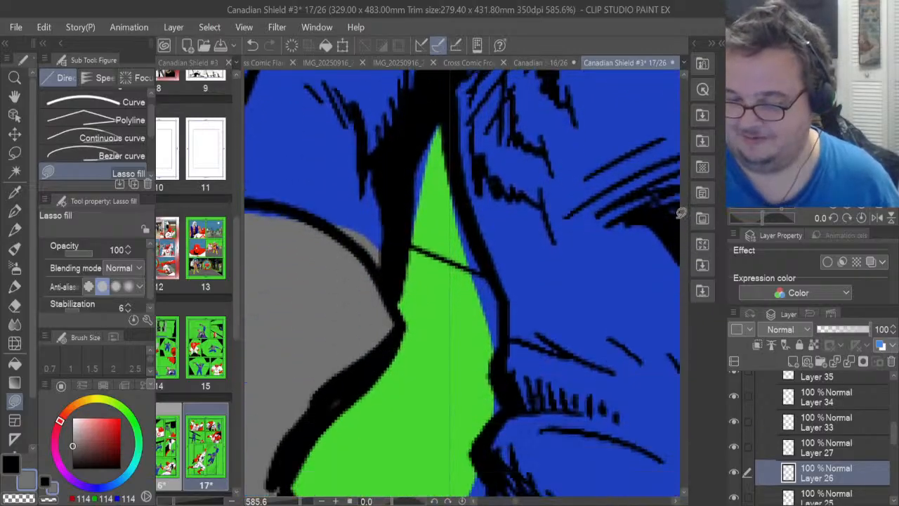
pyautogui.moveTo(519, 502); pyautogui.dragTo(517, 501)
pyautogui.moveTo(519, 260)
pyautogui.mouseDown()
pyautogui.moveTo(491, 207)
pyautogui.moveTo(415, 194)
pyautogui.moveTo(394, 314)
pyautogui.mouseUp()
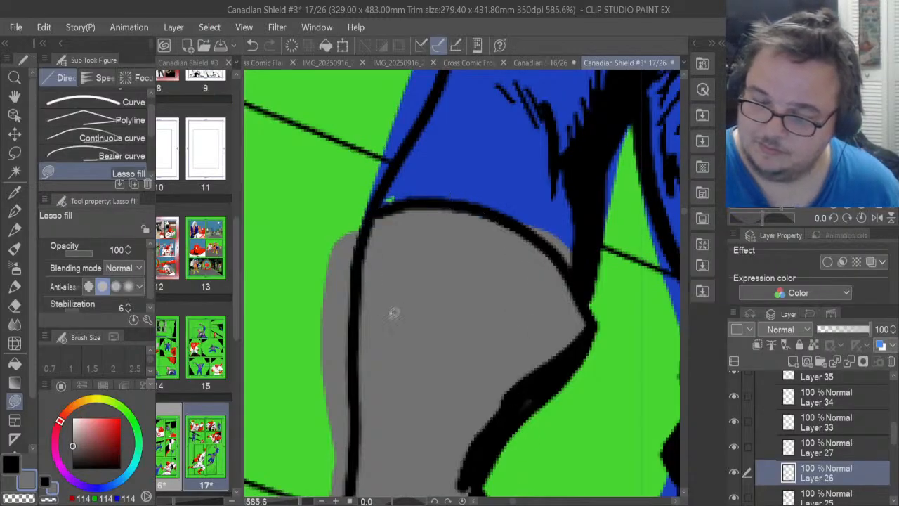
pyautogui.click(14, 305)
pyautogui.moveTo(562, 246); pyautogui.dragTo(585, 274)
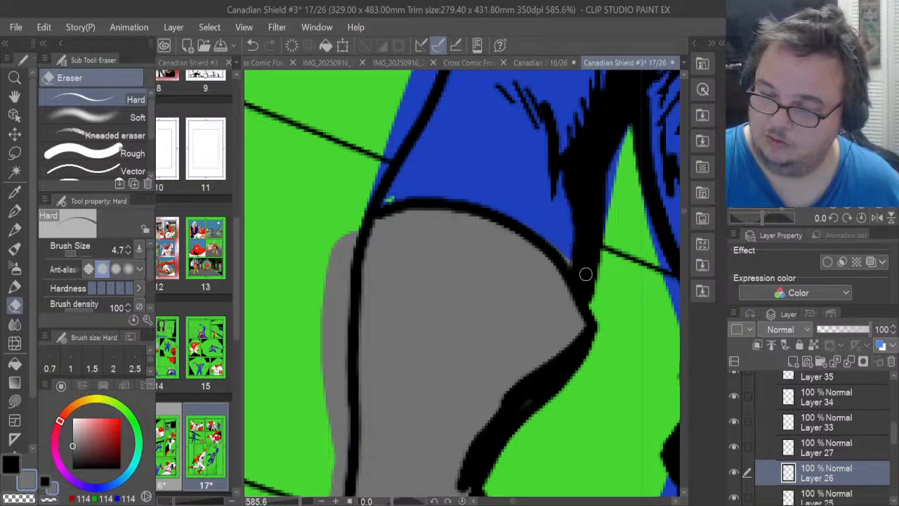
pyautogui.moveTo(337, 450)
pyautogui.mouseDown()
pyautogui.moveTo(325, 364)
pyautogui.moveTo(327, 425)
pyautogui.moveTo(334, 367)
pyautogui.moveTo(345, 439)
pyautogui.moveTo(343, 271)
pyautogui.moveTo(345, 299)
pyautogui.moveTo(358, 232)
pyautogui.mouseUp()
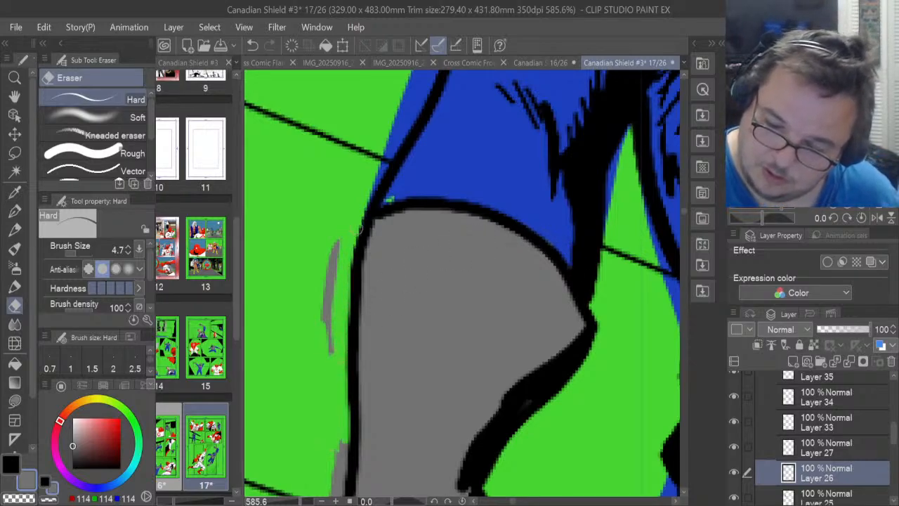
pyautogui.moveTo(334, 274); pyautogui.dragTo(330, 316)
pyautogui.moveTo(325, 242); pyautogui.dragTo(332, 351)
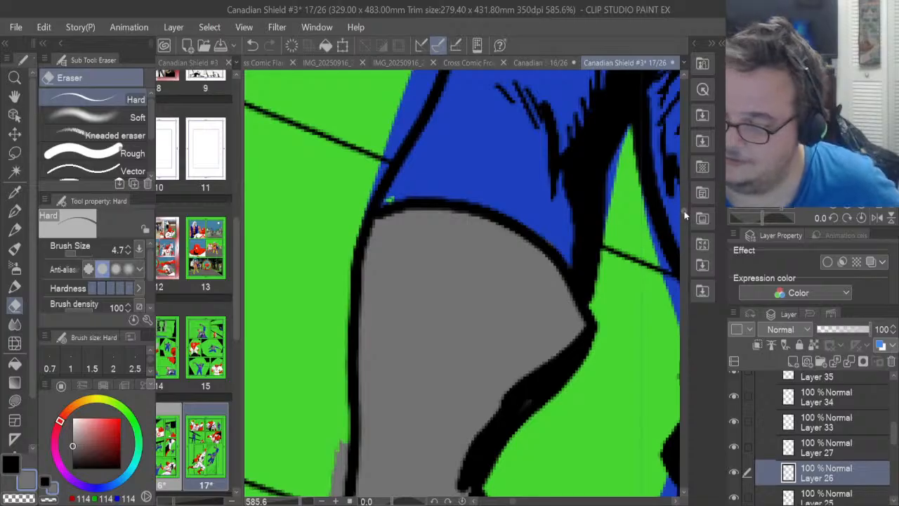
# Erase the gray spill outside the glove's wrist and knuckles and inside the gap beside the thumb
pyautogui.scroll(-5, 684, 214)
pyautogui.moveTo(278, 386)
pyautogui.mouseDown()
pyautogui.moveTo(278, 447)
pyautogui.moveTo(289, 342)
pyautogui.moveTo(302, 339)
pyautogui.moveTo(327, 268)
pyautogui.moveTo(313, 295)
pyautogui.moveTo(334, 187)
pyautogui.moveTo(333, 237)
pyautogui.moveTo(347, 126)
pyautogui.mouseUp()
pyautogui.moveTo(322, 214); pyautogui.dragTo(297, 314)
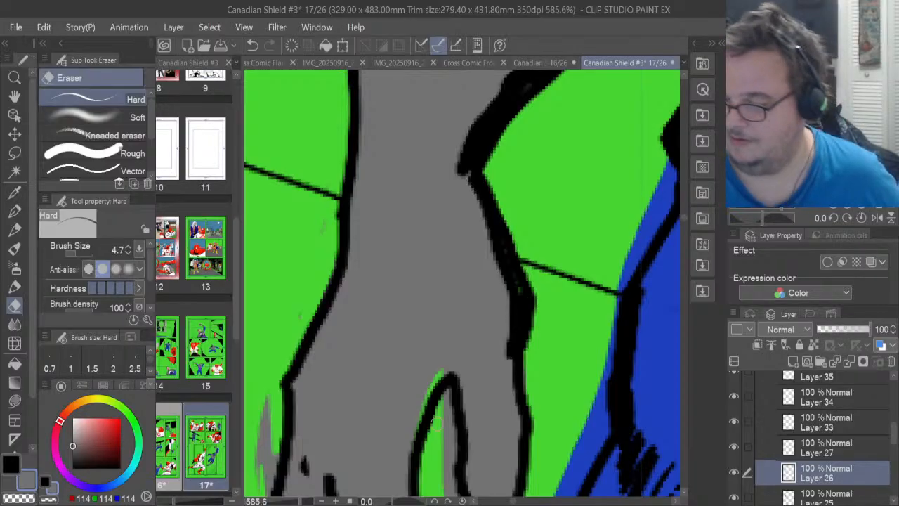
pyautogui.scroll(-5, 685, 214)
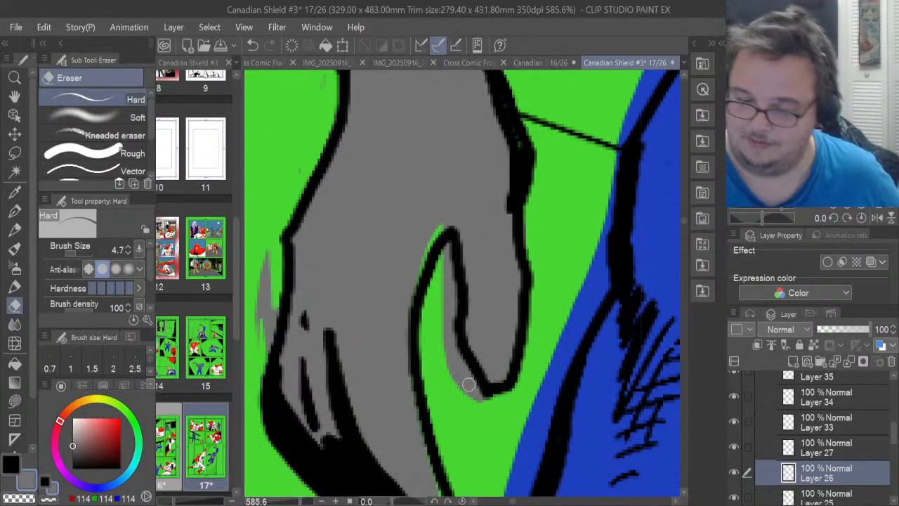
pyautogui.moveTo(469, 384)
pyautogui.mouseDown()
pyautogui.moveTo(447, 348)
pyautogui.moveTo(462, 358)
pyautogui.moveTo(464, 390)
pyautogui.moveTo(449, 298)
pyautogui.moveTo(455, 388)
pyautogui.mouseUp()
pyautogui.moveTo(446, 301)
pyautogui.mouseDown()
pyautogui.moveTo(449, 258)
pyautogui.moveTo(455, 277)
pyautogui.mouseUp()
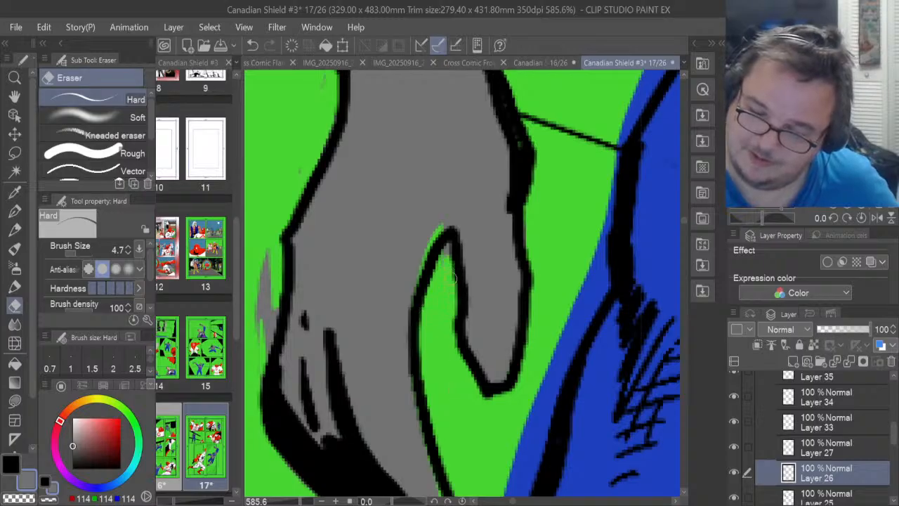
pyautogui.moveTo(274, 309)
pyautogui.mouseDown()
pyautogui.moveTo(269, 363)
pyautogui.moveTo(265, 258)
pyautogui.mouseUp()
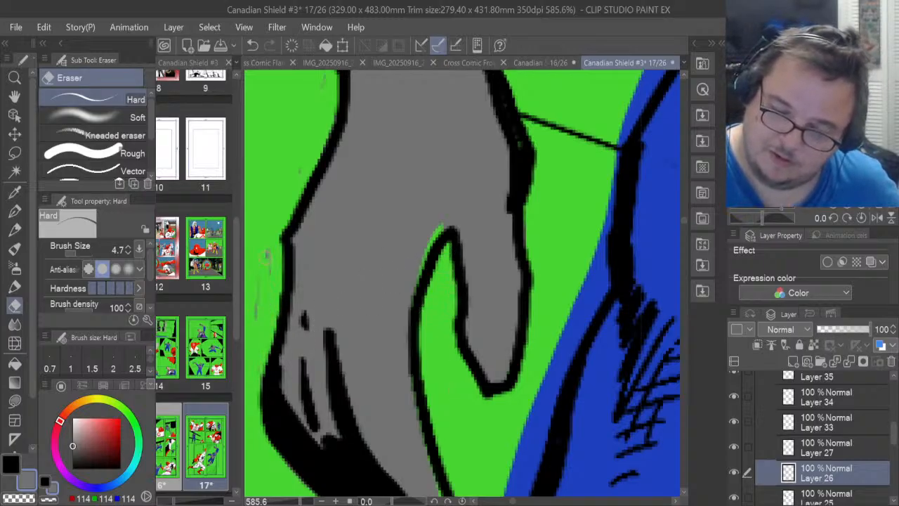
# Lasso-fill the green slivers along the glove's thumb gap and finger edge with gray
pyautogui.click(14, 400)
pyautogui.moveTo(401, 297)
pyautogui.mouseDown()
pyautogui.moveTo(457, 221)
pyautogui.moveTo(410, 226)
pyautogui.mouseUp()
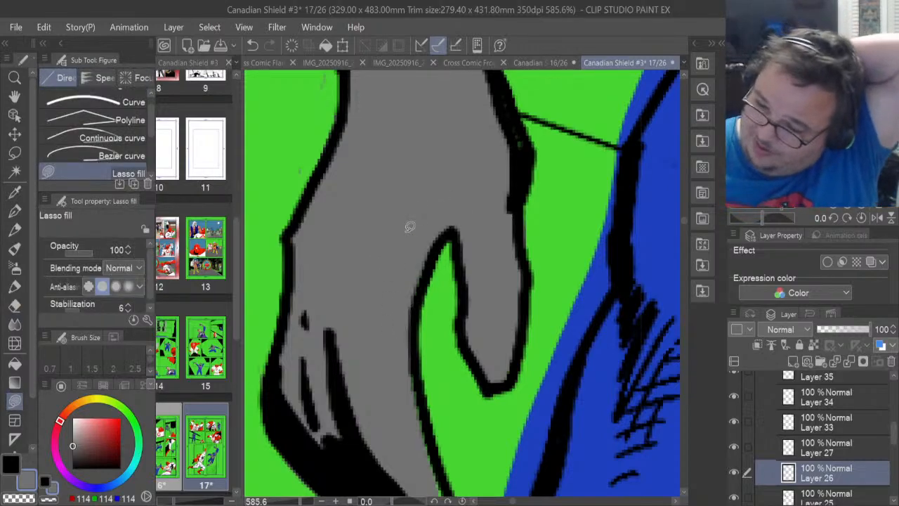
pyautogui.moveTo(685, 223); pyautogui.dragTo(682, 225)
pyautogui.moveTo(437, 333)
pyautogui.mouseDown()
pyautogui.moveTo(457, 324)
pyautogui.moveTo(454, 302)
pyautogui.moveTo(406, 205)
pyautogui.mouseUp()
pyautogui.moveTo(408, 172)
pyautogui.mouseDown()
pyautogui.moveTo(430, 255)
pyautogui.moveTo(410, 170)
pyautogui.mouseUp()
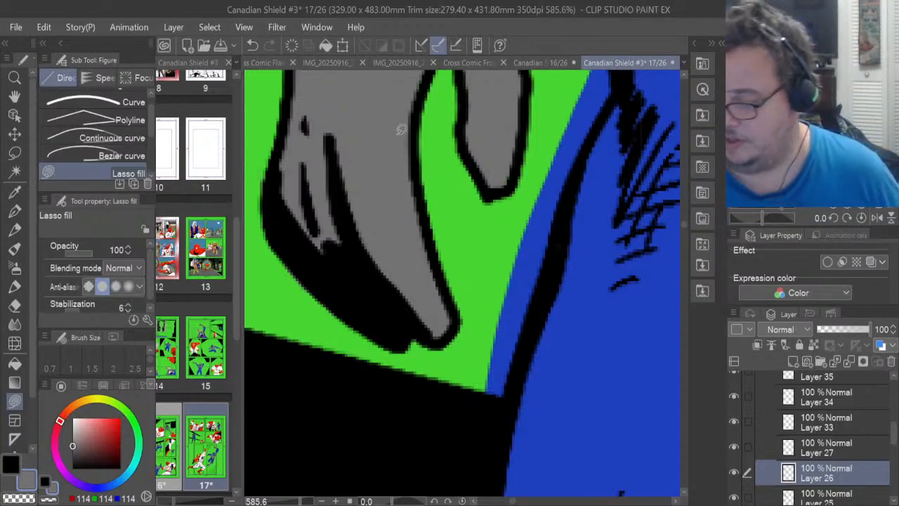
# Erase the gray spilling outside the boot shaft's outline and above the boot's top edge into the blue trouser leg
pyautogui.moveTo(512, 500); pyautogui.dragTo(514, 500)
pyautogui.moveTo(682, 220); pyautogui.dragTo(684, 252)
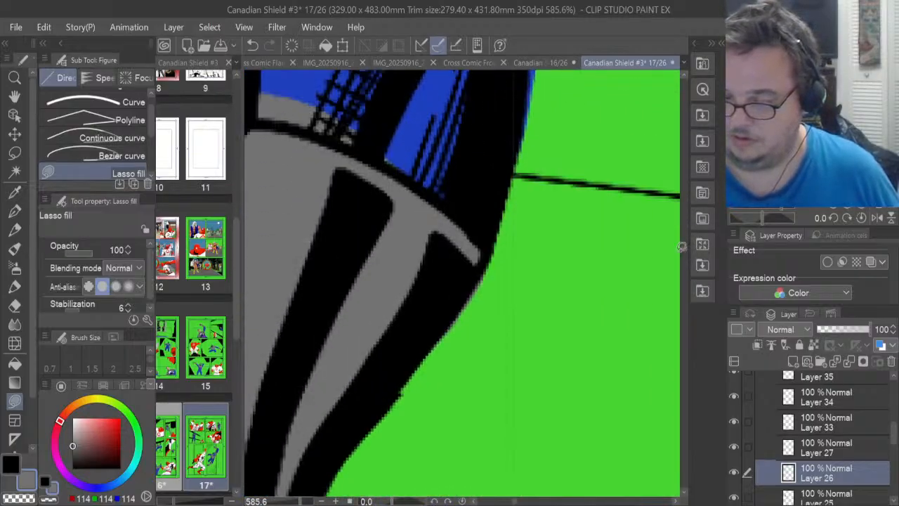
pyautogui.moveTo(517, 501); pyautogui.dragTo(514, 501)
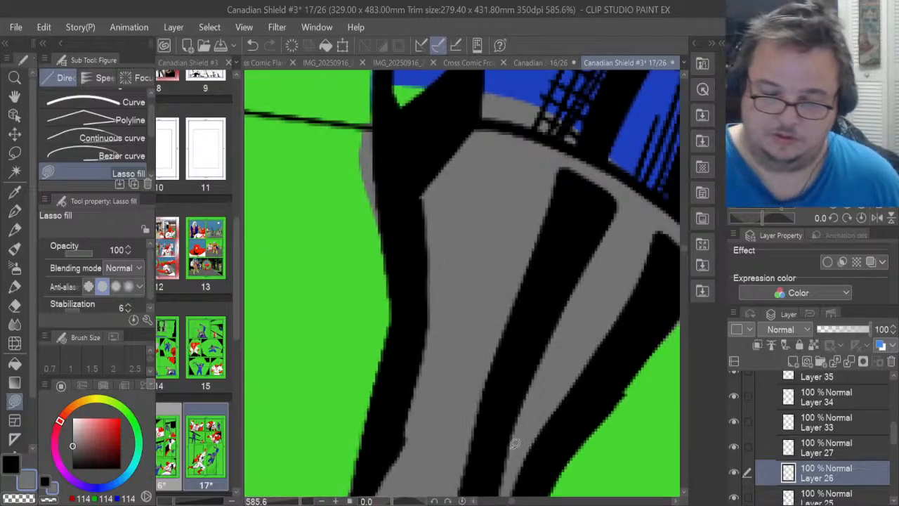
pyautogui.press('e')
pyautogui.moveTo(374, 197)
pyautogui.mouseDown()
pyautogui.moveTo(363, 180)
pyautogui.moveTo(365, 129)
pyautogui.moveTo(361, 177)
pyautogui.mouseUp()
pyautogui.moveTo(482, 111)
pyautogui.mouseDown()
pyautogui.moveTo(540, 115)
pyautogui.moveTo(570, 138)
pyautogui.moveTo(471, 112)
pyautogui.mouseUp()
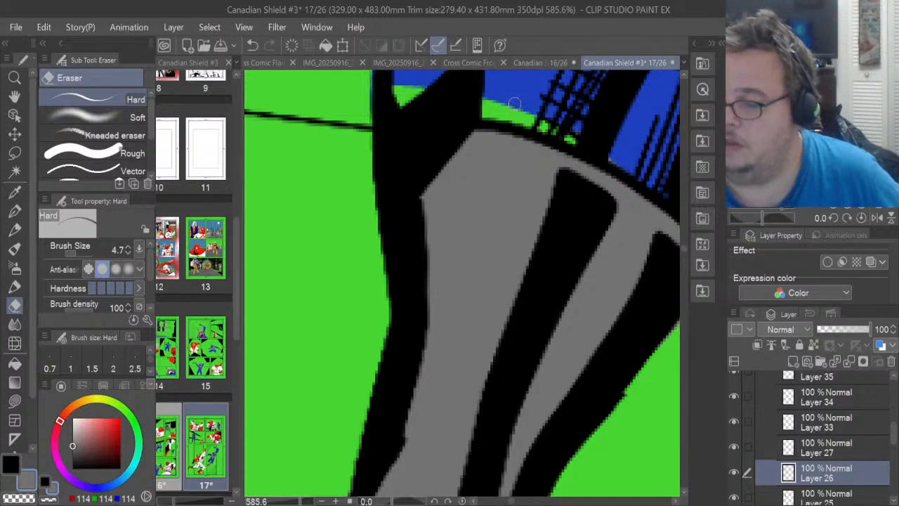
pyautogui.moveTo(683, 247); pyautogui.dragTo(684, 252)
pyautogui.moveTo(517, 352)
pyautogui.mouseDown()
pyautogui.moveTo(539, 251)
pyautogui.moveTo(531, 345)
pyautogui.mouseUp()
pyautogui.moveTo(331, 321)
pyautogui.mouseDown()
pyautogui.moveTo(318, 292)
pyautogui.moveTo(305, 321)
pyautogui.moveTo(326, 301)
pyautogui.mouseUp()
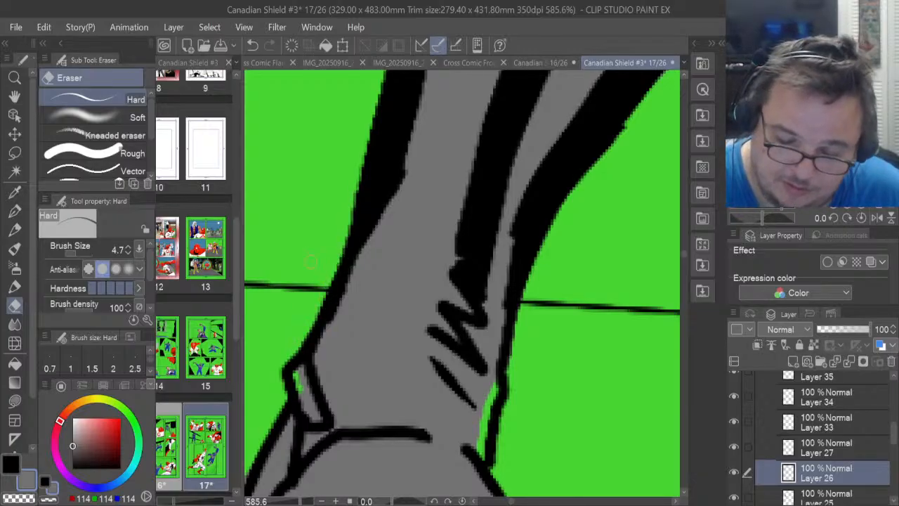
# Lasso-fill the green slivers in the boot's ankle tab and along its right ankle and foot outline with gray
pyautogui.press('u')
pyautogui.moveTo(299, 417)
pyautogui.mouseDown()
pyautogui.moveTo(294, 397)
pyautogui.moveTo(313, 345)
pyautogui.moveTo(309, 354)
pyautogui.mouseUp()
pyautogui.moveTo(469, 455)
pyautogui.mouseDown()
pyautogui.moveTo(482, 465)
pyautogui.moveTo(503, 395)
pyautogui.moveTo(478, 366)
pyautogui.mouseUp()
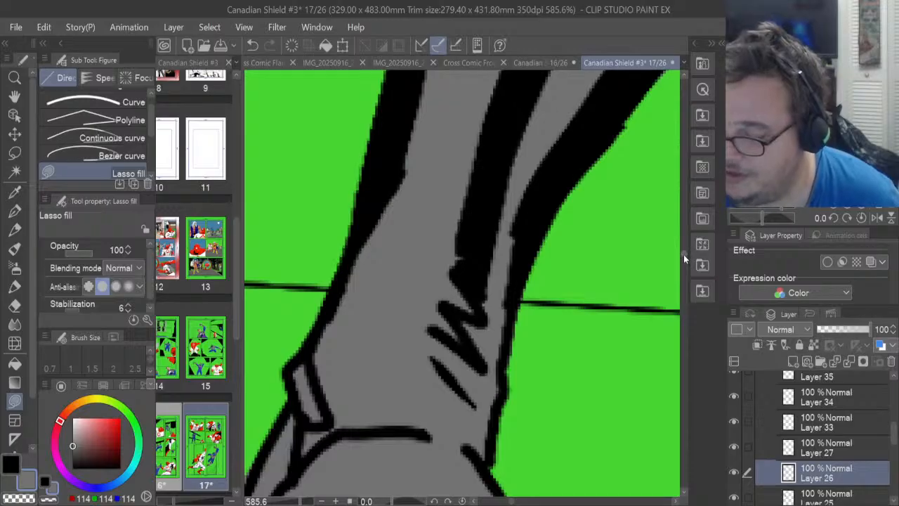
pyautogui.scroll(-5, 667, 258)
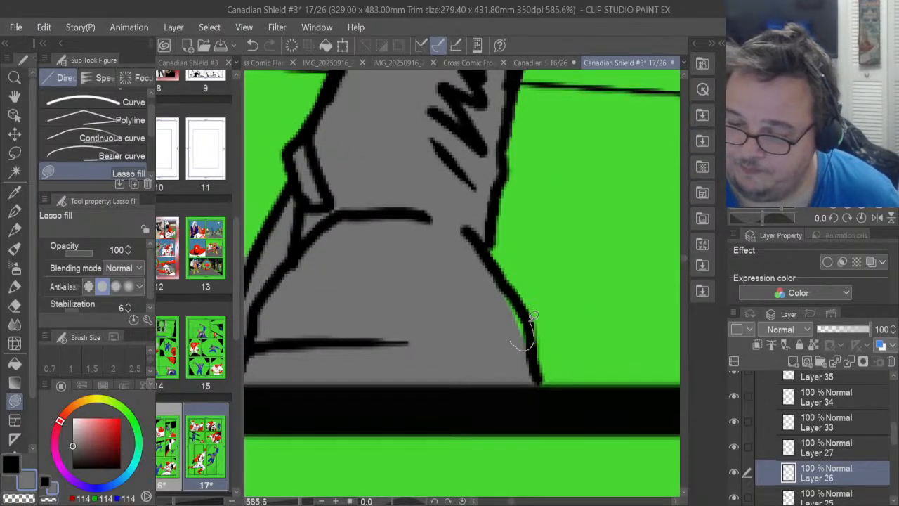
pyautogui.moveTo(533, 316); pyautogui.dragTo(479, 252)
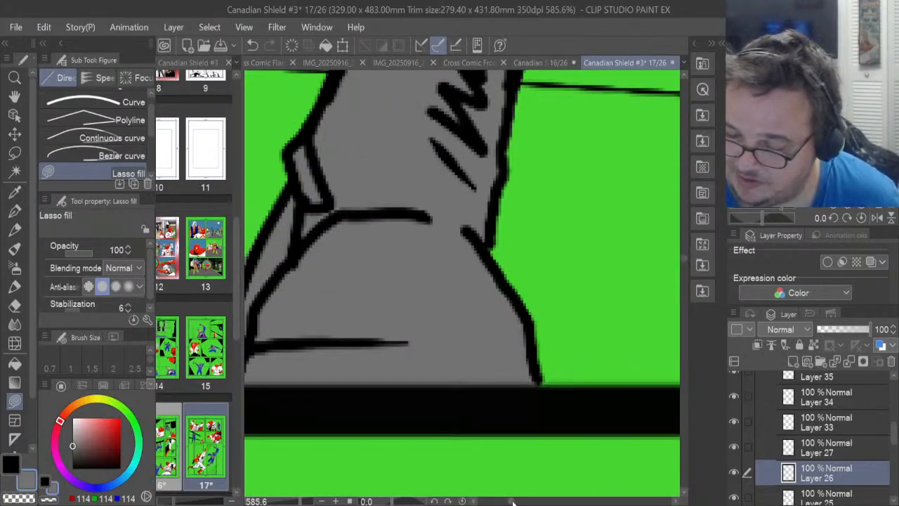
# Erase the gray spill outside the left outline of the boot's foot
pyautogui.moveTo(513, 502); pyautogui.dragTo(512, 502)
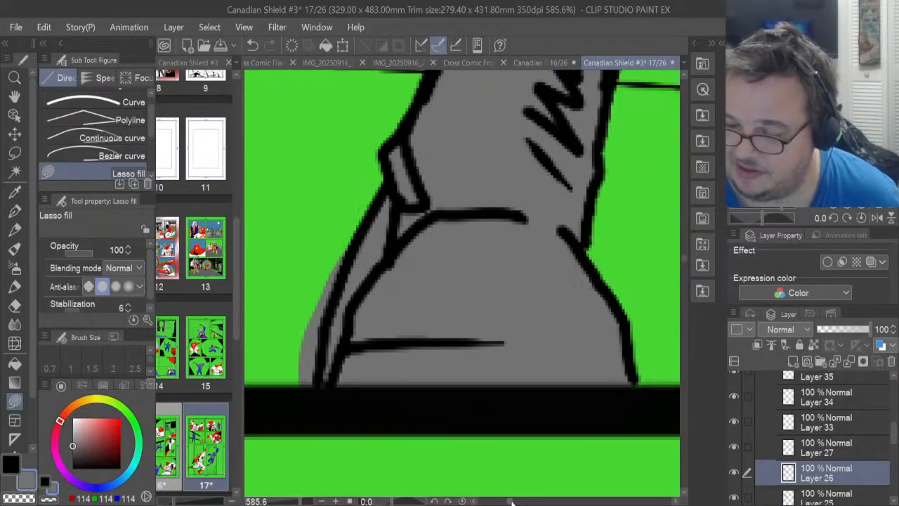
pyautogui.click(15, 325)
pyautogui.moveTo(301, 377)
pyautogui.mouseDown()
pyautogui.moveTo(310, 337)
pyautogui.moveTo(290, 340)
pyautogui.moveTo(306, 365)
pyautogui.moveTo(310, 319)
pyautogui.moveTo(316, 346)
pyautogui.moveTo(318, 335)
pyautogui.moveTo(286, 394)
pyautogui.moveTo(293, 399)
pyautogui.moveTo(321, 284)
pyautogui.moveTo(329, 276)
pyautogui.moveTo(320, 325)
pyautogui.moveTo(345, 246)
pyautogui.mouseUp()
pyautogui.press('e')
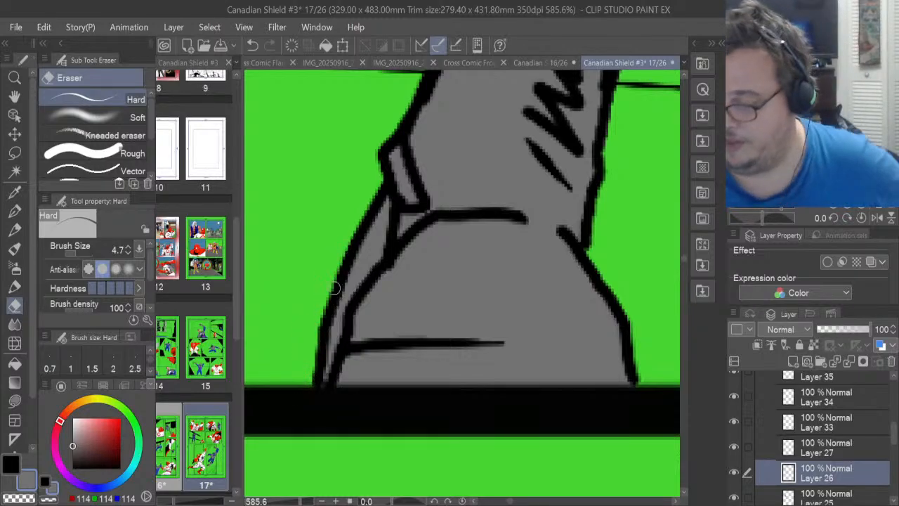
# Clean up the other boot's instep and toe, erasing gray outside the outline and Lasso-filling the green slivers inside with gray
pyautogui.moveTo(511, 500); pyautogui.dragTo(525, 501)
pyautogui.moveTo(497, 261)
pyautogui.mouseDown()
pyautogui.moveTo(507, 283)
pyautogui.moveTo(497, 290)
pyautogui.moveTo(609, 309)
pyautogui.mouseUp()
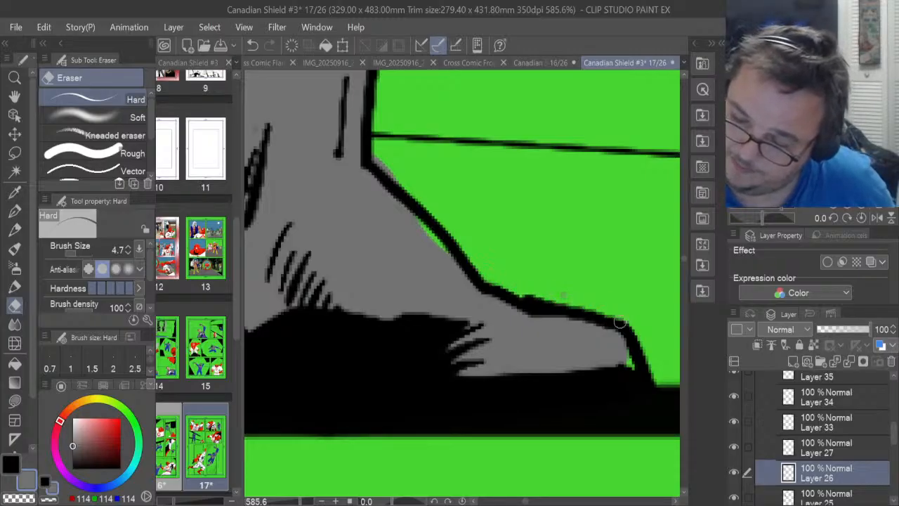
pyautogui.click(20, 399)
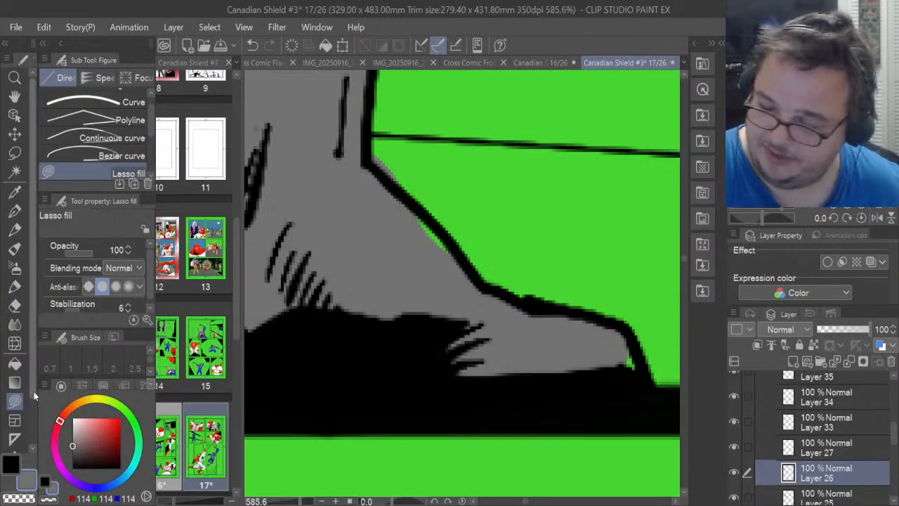
pyautogui.moveTo(625, 378)
pyautogui.mouseDown()
pyautogui.moveTo(622, 357)
pyautogui.moveTo(629, 379)
pyautogui.mouseUp()
pyautogui.moveTo(456, 276)
pyautogui.mouseDown()
pyautogui.moveTo(458, 246)
pyautogui.moveTo(381, 207)
pyautogui.moveTo(361, 222)
pyautogui.mouseUp()
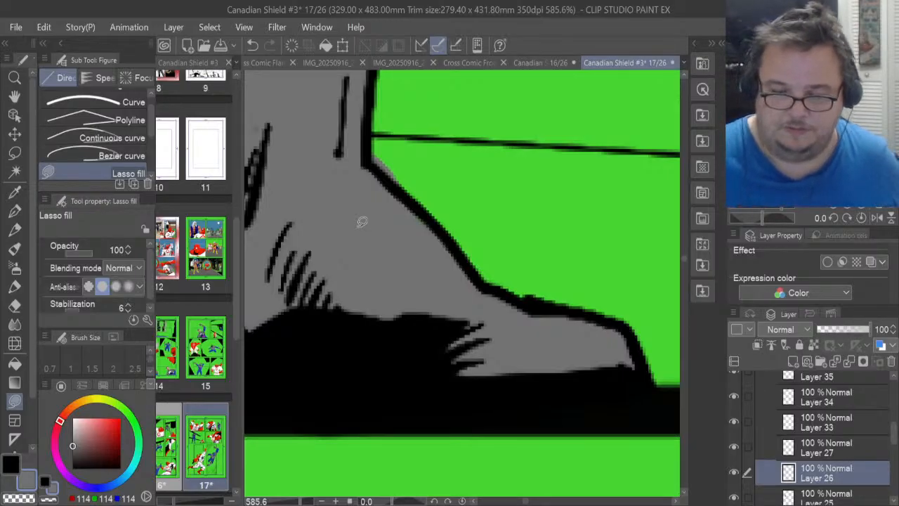
pyautogui.click(15, 305)
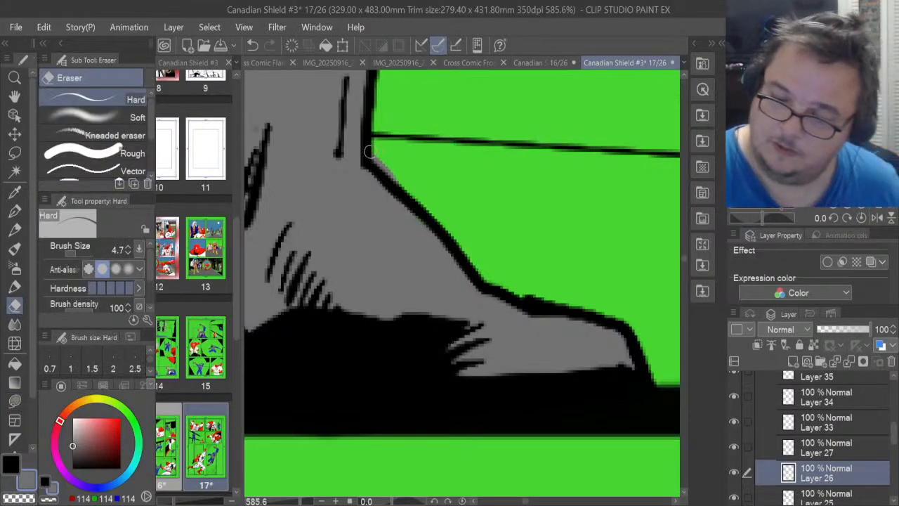
pyautogui.moveTo(369, 151); pyautogui.dragTo(380, 162)
# Erase the gray bulge outside this boot's left ankle outline and Lasso-fill the green sliver inside it with gray
pyautogui.moveTo(528, 501); pyautogui.dragTo(526, 503)
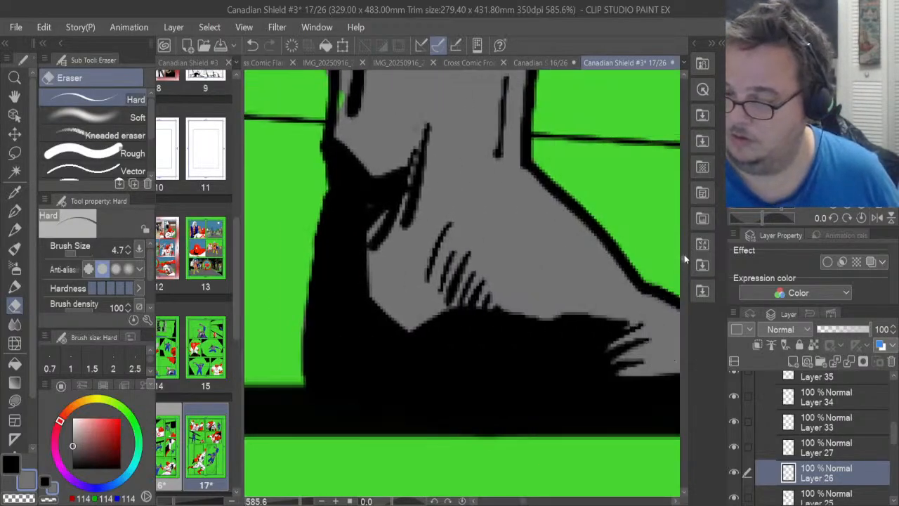
pyautogui.scroll(5, 684, 254)
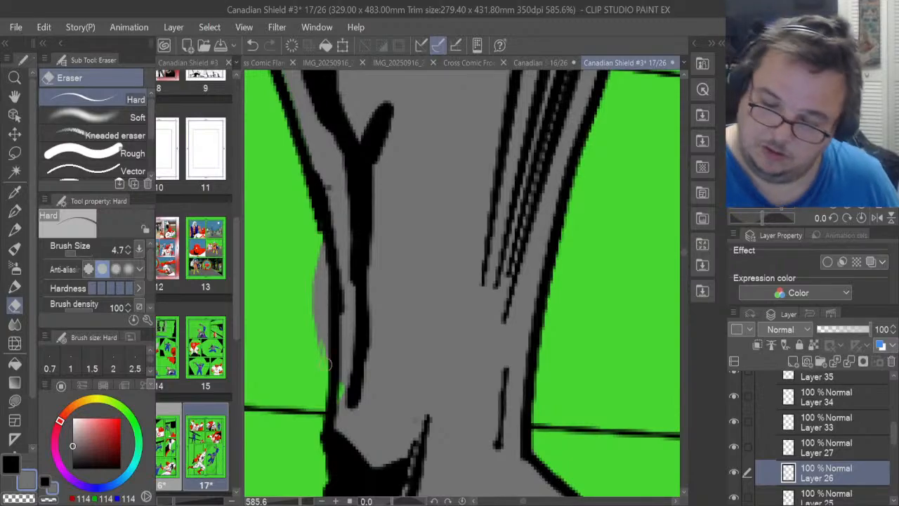
pyautogui.moveTo(328, 364); pyautogui.dragTo(315, 281)
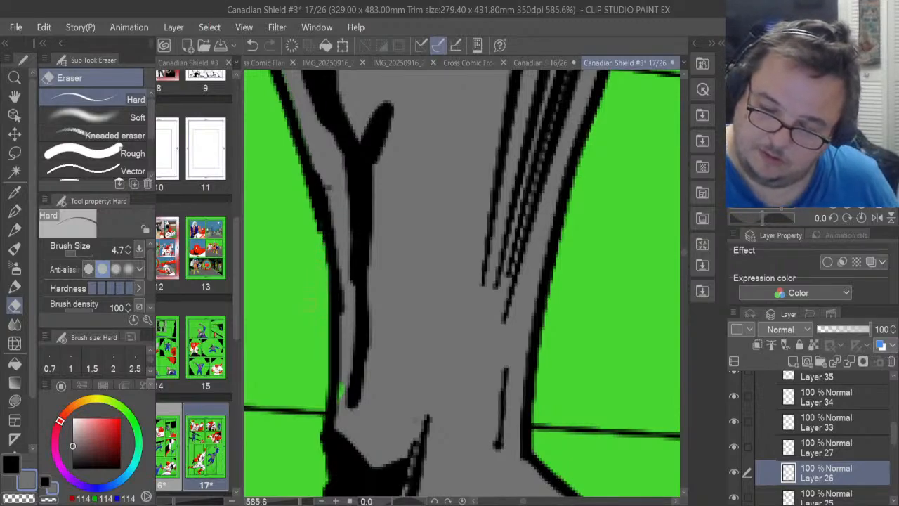
pyautogui.click(14, 400)
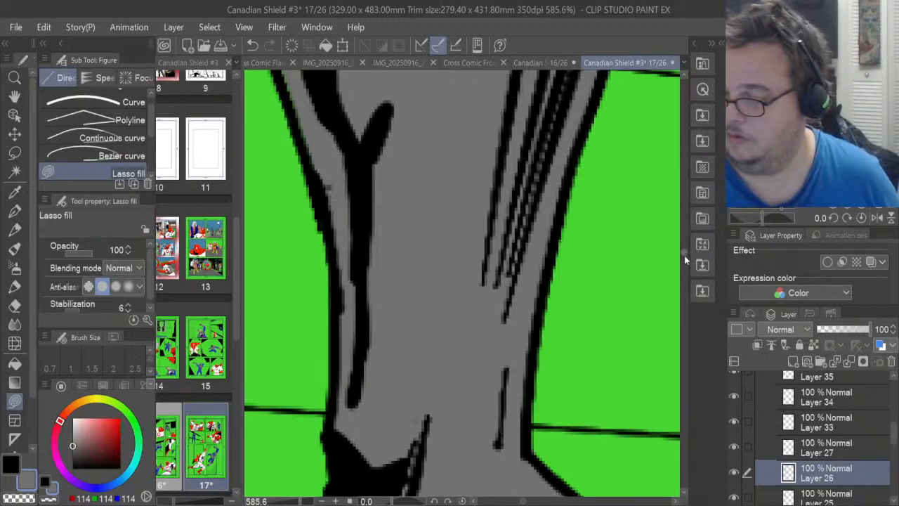
# Lasso-fill the blue and green gaps under the boot's top edge with gray and erase the stray gray mark outside it
pyautogui.scroll(5, 683, 254)
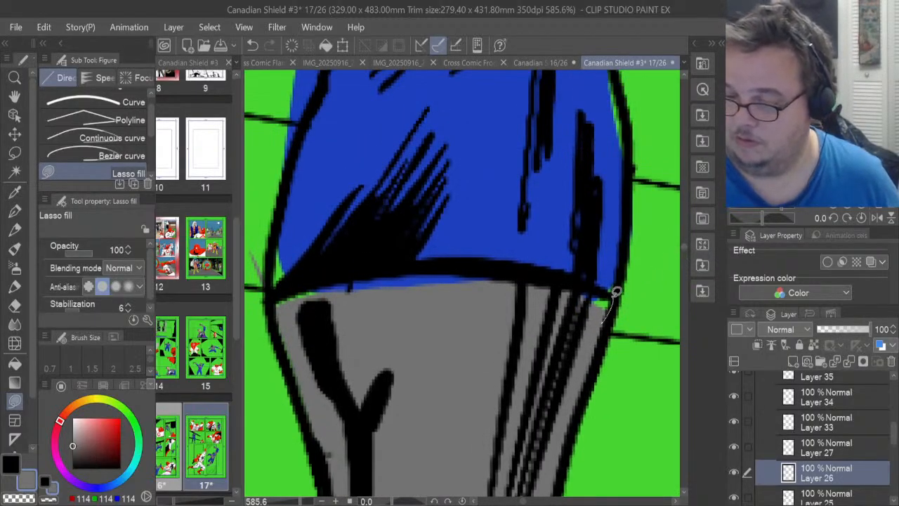
pyautogui.moveTo(373, 326)
pyautogui.mouseDown()
pyautogui.moveTo(445, 310)
pyautogui.moveTo(513, 281)
pyautogui.moveTo(480, 270)
pyautogui.moveTo(353, 272)
pyautogui.moveTo(276, 289)
pyautogui.moveTo(306, 354)
pyautogui.mouseUp()
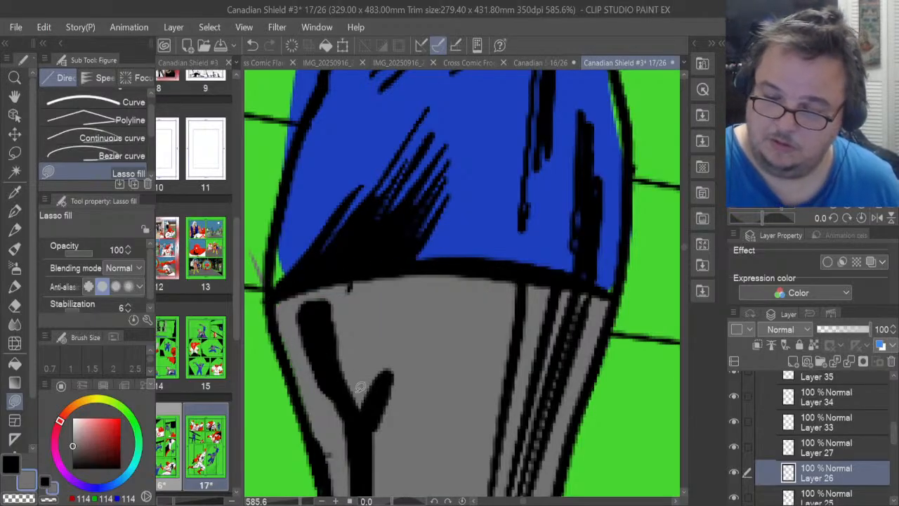
pyautogui.click(14, 305)
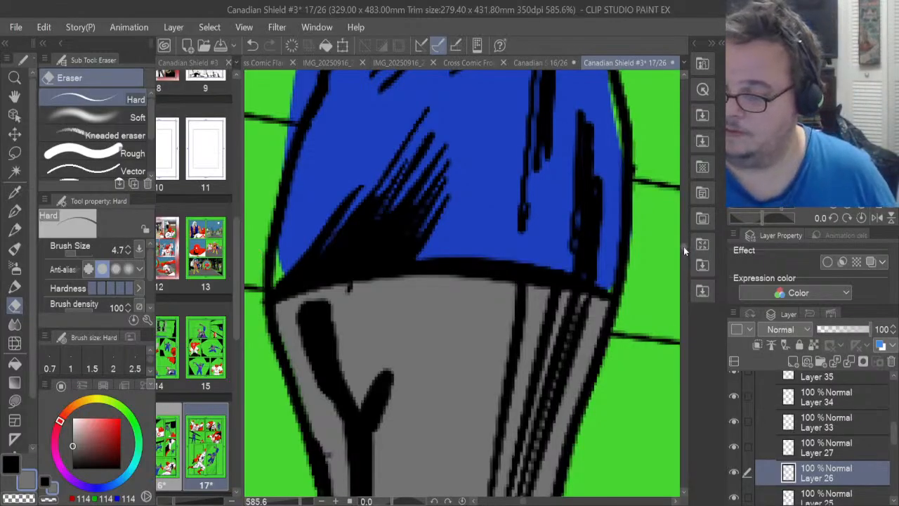
# Lasso-fill the green slivers around the top of the small badge on the gray chest with gray
pyautogui.moveTo(683, 246); pyautogui.dragTo(691, 215)
pyautogui.moveTo(525, 502); pyautogui.dragTo(523, 500)
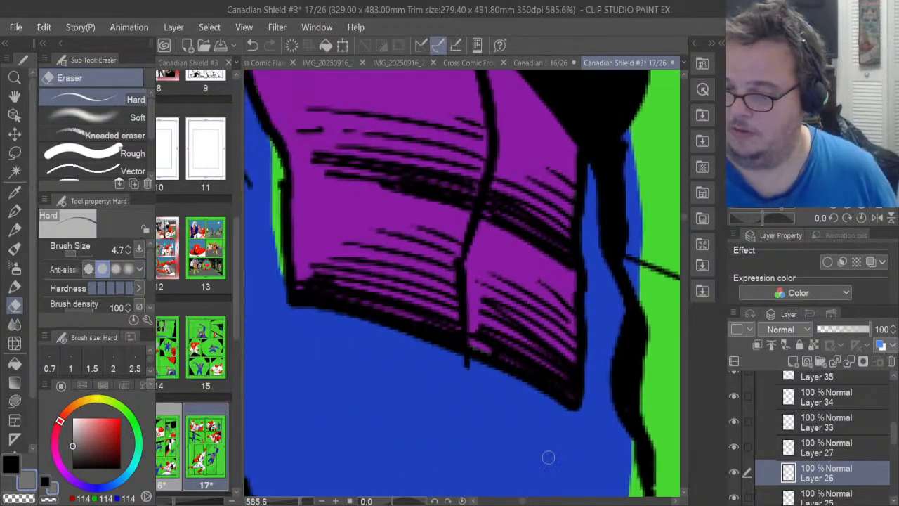
pyautogui.moveTo(686, 218); pyautogui.dragTo(686, 208)
pyautogui.click(14, 400)
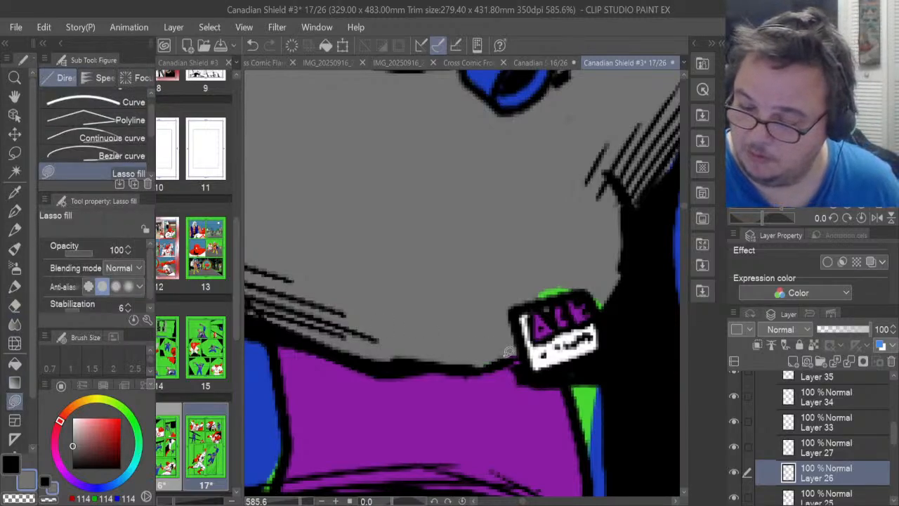
pyautogui.moveTo(561, 308)
pyautogui.mouseDown()
pyautogui.moveTo(556, 286)
pyautogui.moveTo(565, 292)
pyautogui.moveTo(535, 276)
pyautogui.mouseUp()
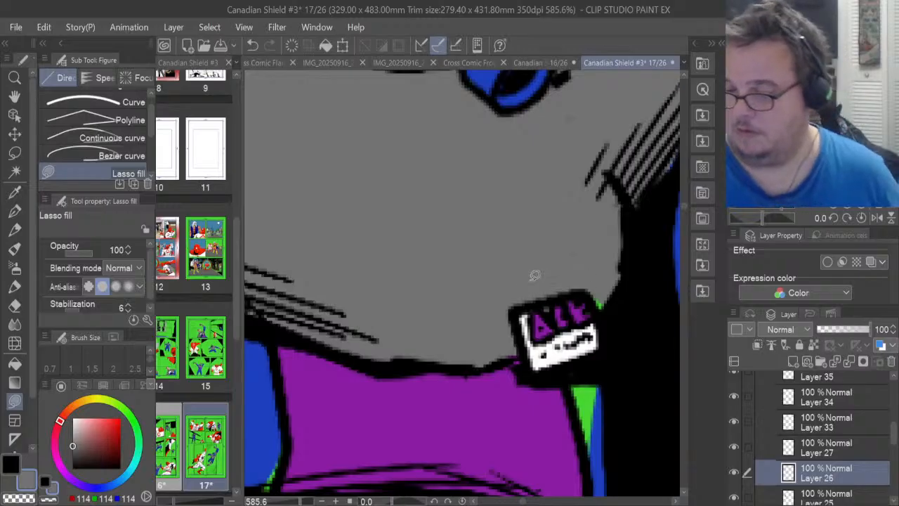
pyautogui.moveTo(601, 291)
pyautogui.mouseDown()
pyautogui.moveTo(606, 306)
pyautogui.moveTo(607, 297)
pyautogui.mouseUp()
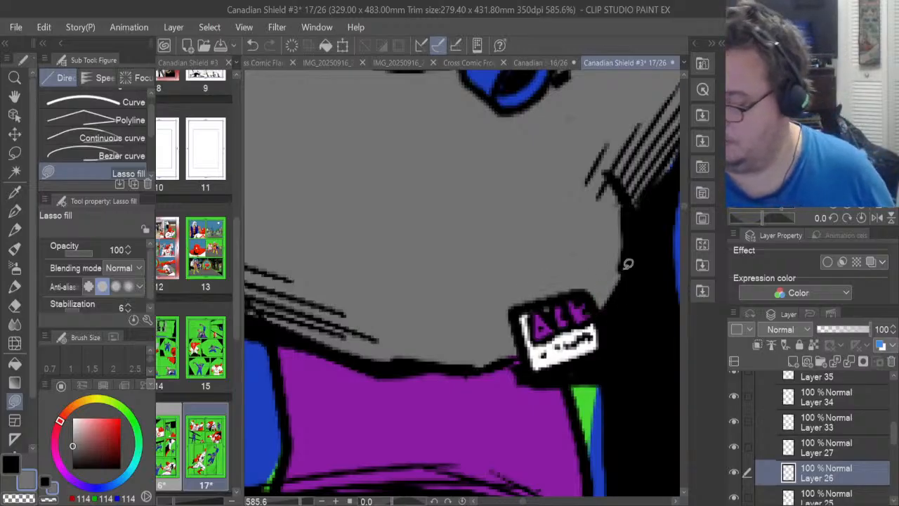
# Find the purple color on Layer 34 and erase its stray sliver from the outline beside the small chest badge
pyautogui.click(734, 446)
pyautogui.click(734, 446)
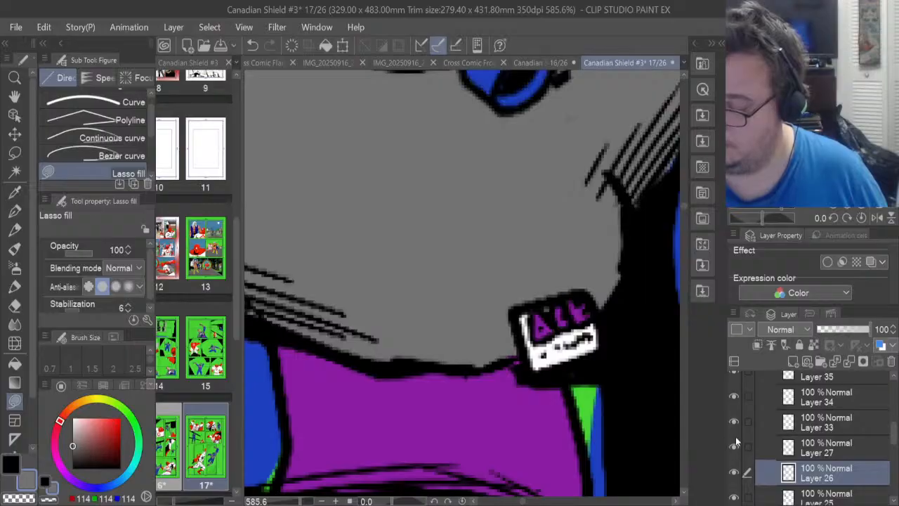
pyautogui.click(734, 397)
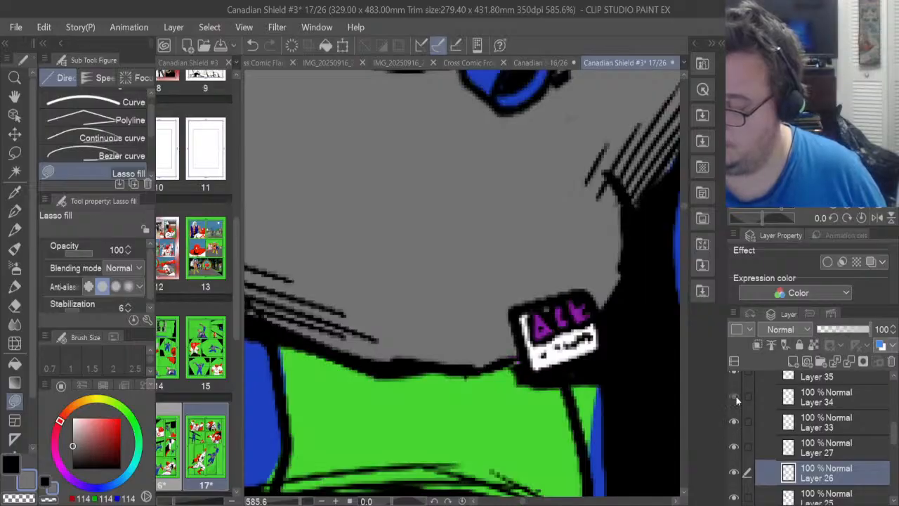
pyautogui.click(734, 396)
pyautogui.click(738, 396)
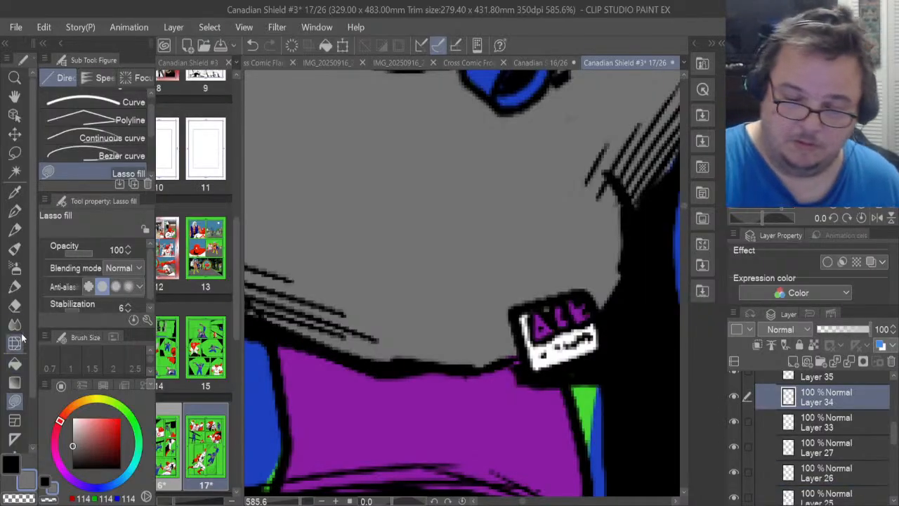
pyautogui.click(14, 304)
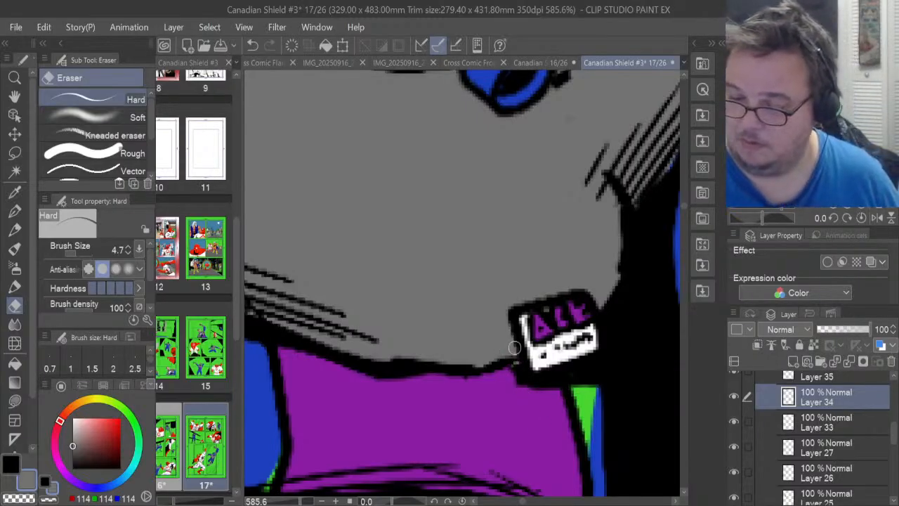
pyautogui.scroll(-2, 881, 460)
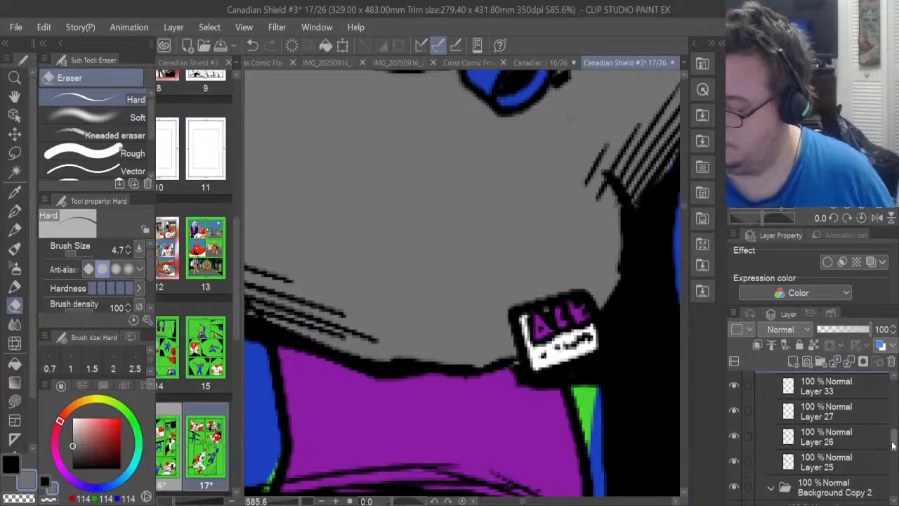
# On Layer 26, Lasso-fill the blue and green sliver between the gray shoulder and the raised arm's outline with gray
pyautogui.click(766, 428)
pyautogui.click(14, 401)
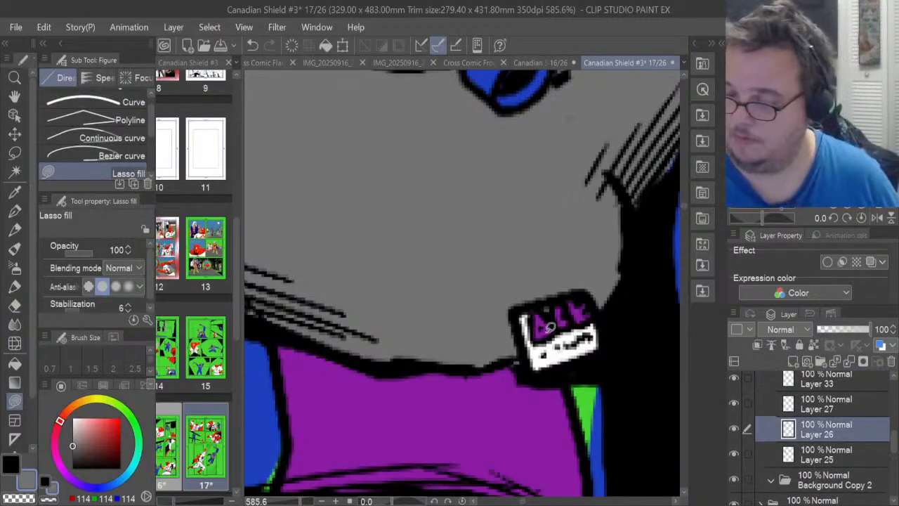
pyautogui.moveTo(524, 503); pyautogui.dragTo(526, 503)
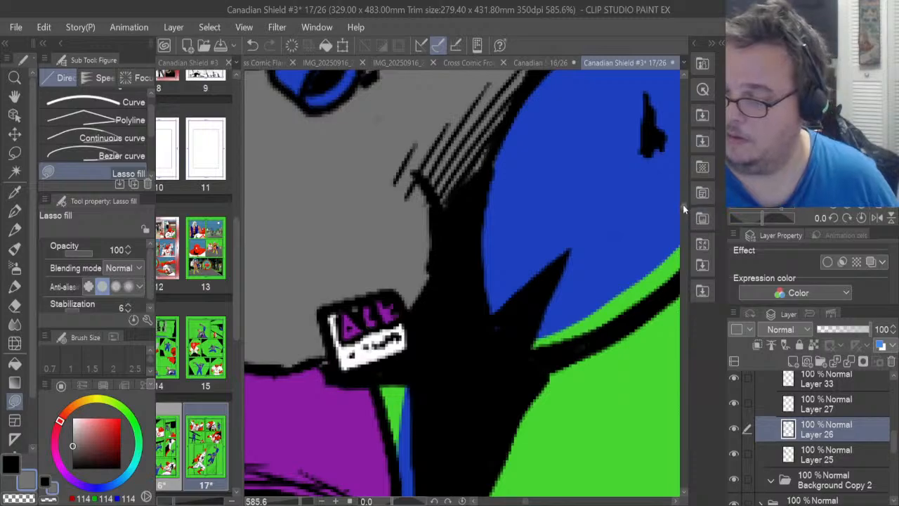
pyautogui.moveTo(684, 206); pyautogui.dragTo(684, 200)
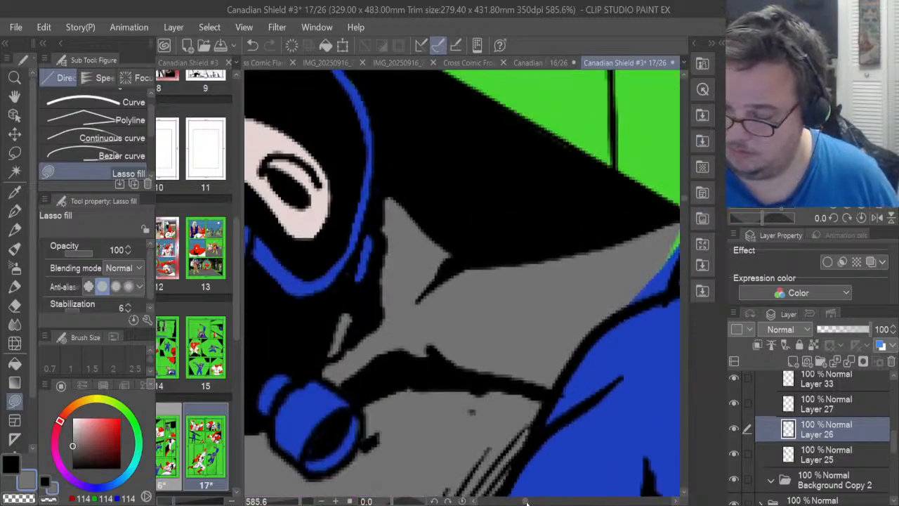
pyautogui.moveTo(526, 501); pyautogui.dragTo(530, 501)
pyautogui.moveTo(365, 309)
pyautogui.mouseDown()
pyautogui.moveTo(417, 289)
pyautogui.moveTo(456, 214)
pyautogui.moveTo(419, 219)
pyautogui.moveTo(330, 323)
pyautogui.mouseUp()
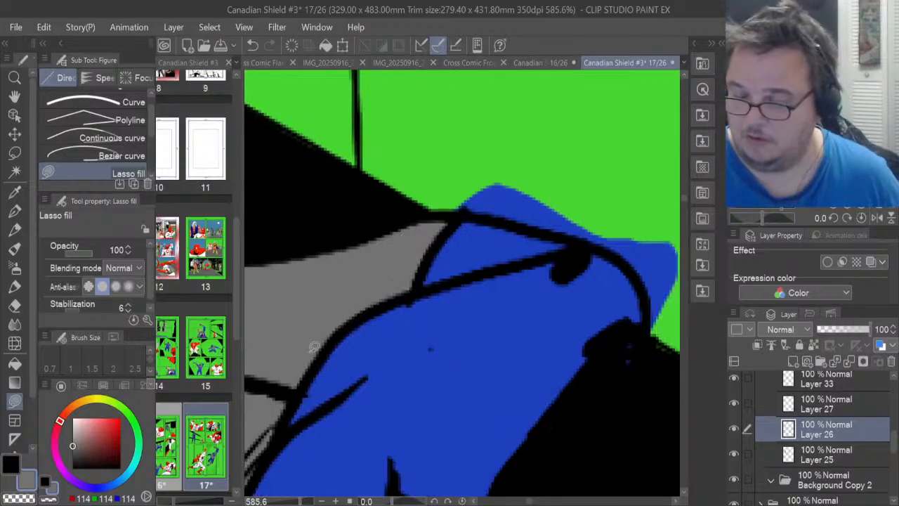
# Select Layer 25, check that it holds the suit's blue, and sample that blue from the raised arm
pyautogui.scroll(-8, 314, 346)
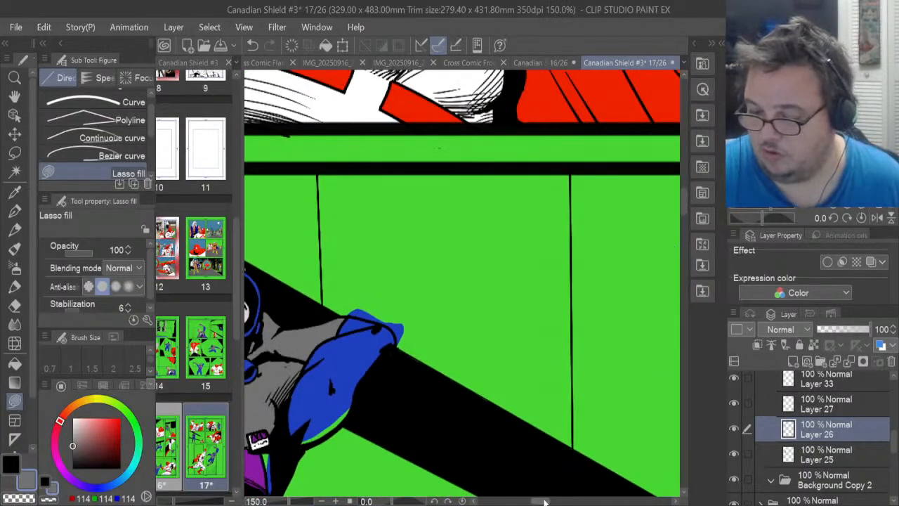
pyautogui.moveTo(541, 503); pyautogui.dragTo(533, 503)
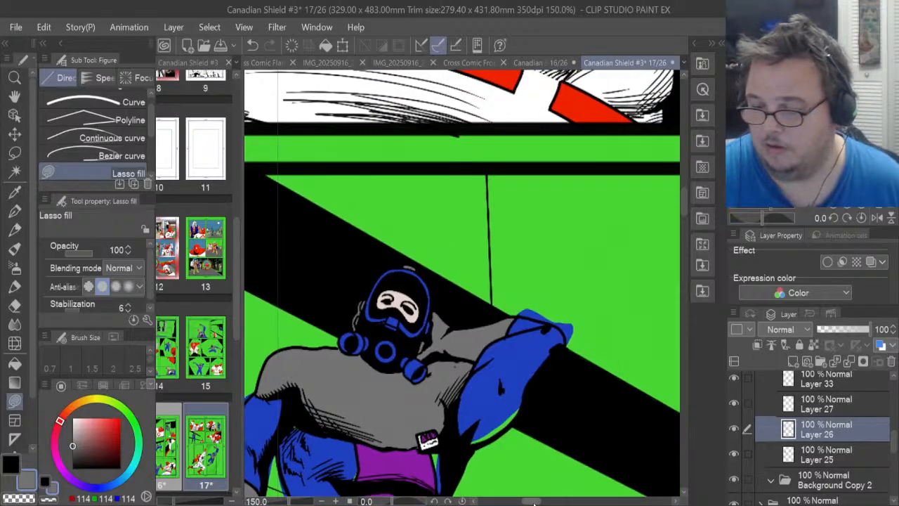
pyautogui.click(819, 457)
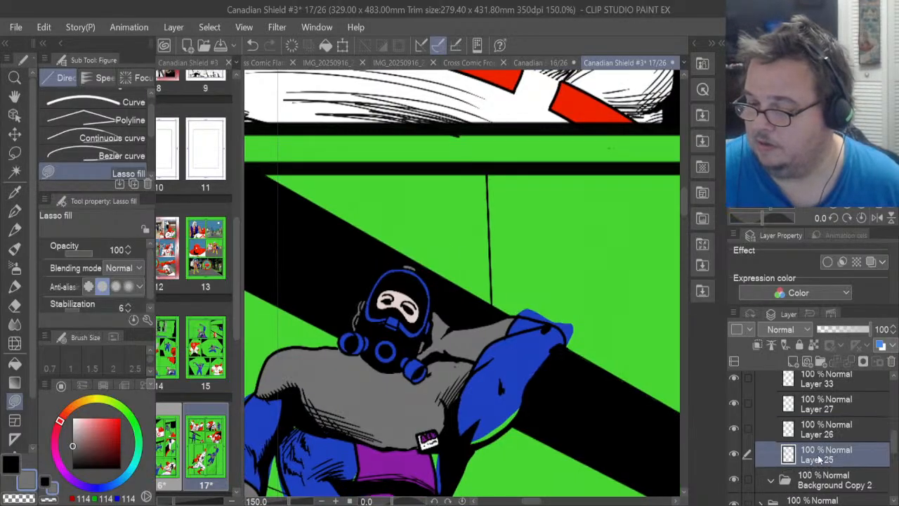
pyautogui.click(733, 456)
pyautogui.click(733, 455)
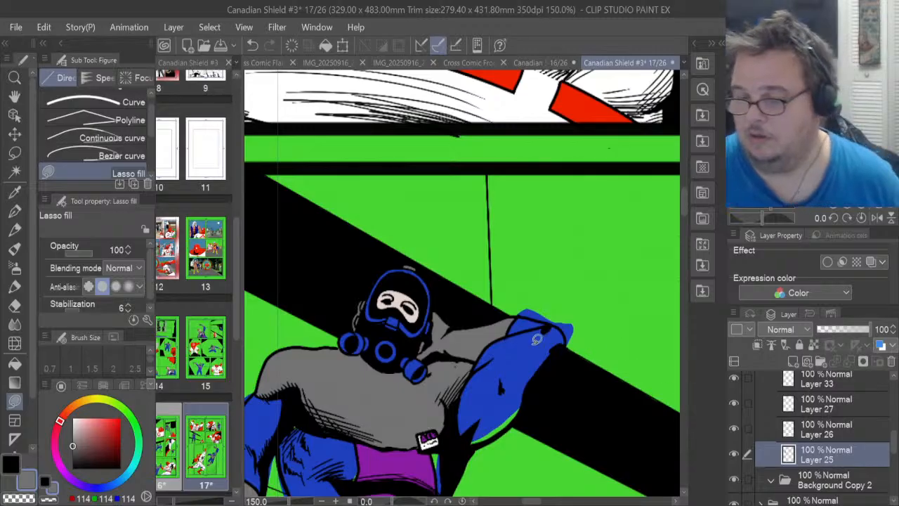
pyautogui.scroll(2, 536, 340)
pyautogui.scroll(2, 536, 339)
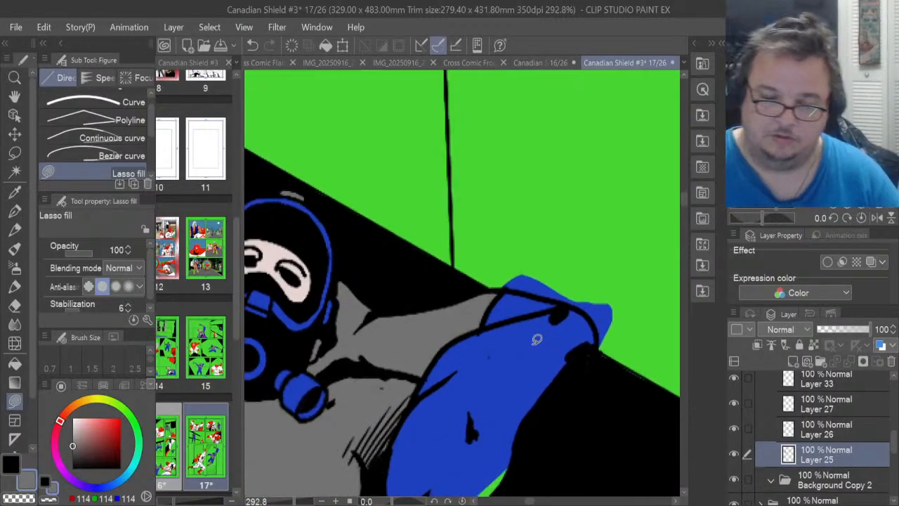
pyautogui.click(14, 191)
pyautogui.click(499, 365)
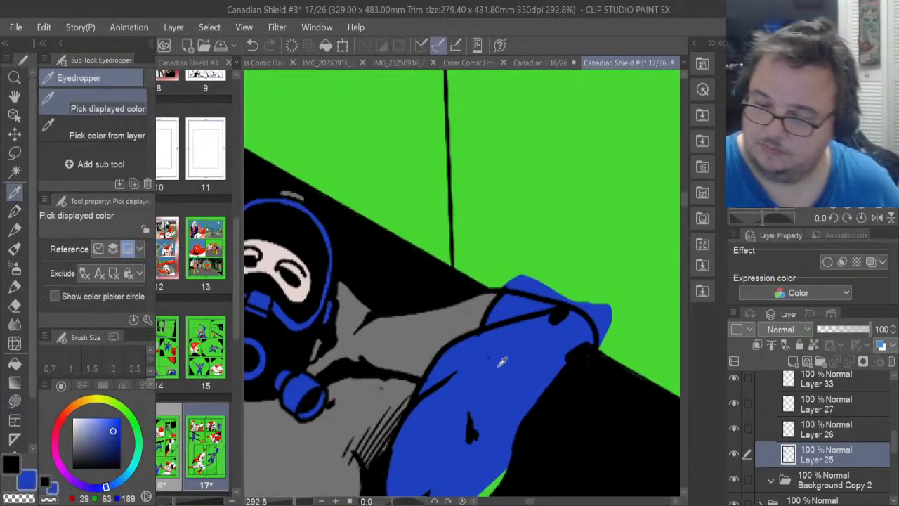
# Erase the blue that spills outside the outline around the raised arm's elbow
pyautogui.scroll(2, 502, 361)
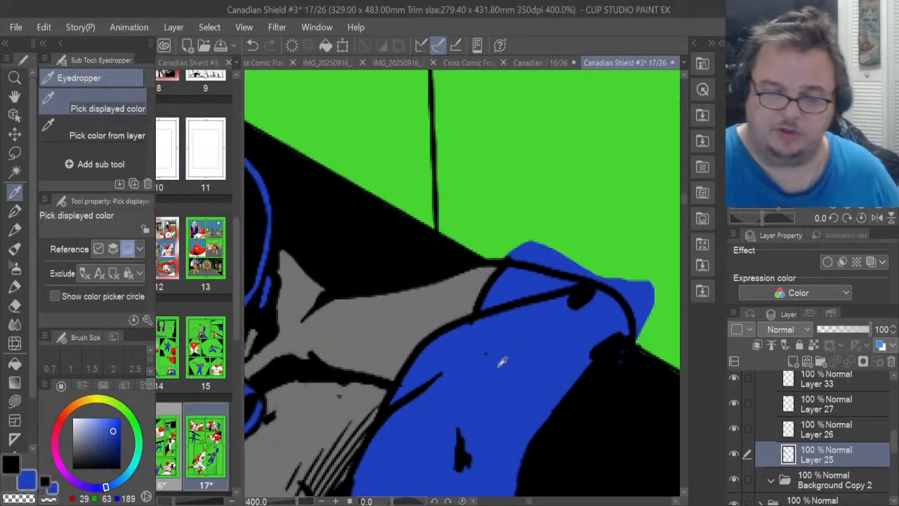
pyautogui.click(14, 305)
pyautogui.moveTo(640, 306)
pyautogui.mouseDown()
pyautogui.moveTo(637, 329)
pyautogui.moveTo(652, 288)
pyautogui.moveTo(639, 346)
pyautogui.moveTo(617, 281)
pyautogui.moveTo(624, 283)
pyautogui.moveTo(604, 278)
pyautogui.moveTo(641, 303)
pyautogui.mouseUp()
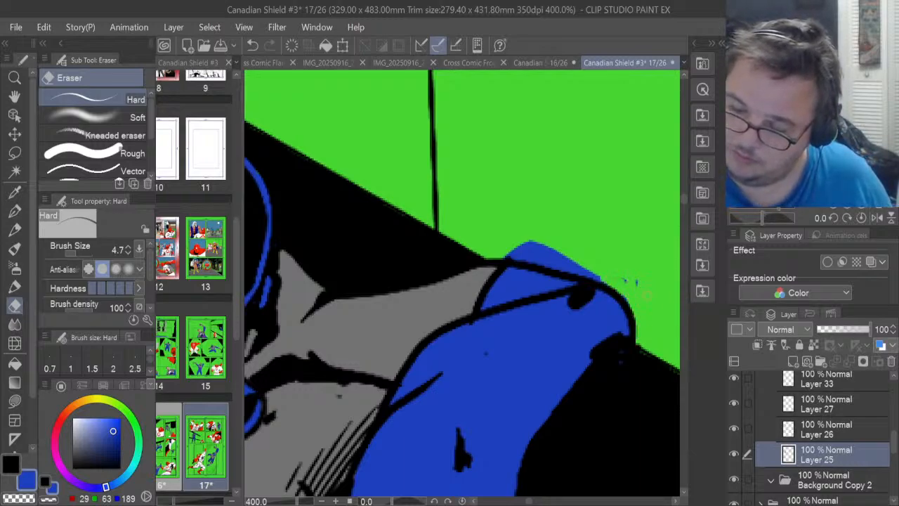
pyautogui.moveTo(532, 255)
pyautogui.mouseDown()
pyautogui.moveTo(513, 254)
pyautogui.moveTo(607, 285)
pyautogui.moveTo(527, 246)
pyautogui.moveTo(570, 257)
pyautogui.moveTo(512, 251)
pyautogui.mouseUp()
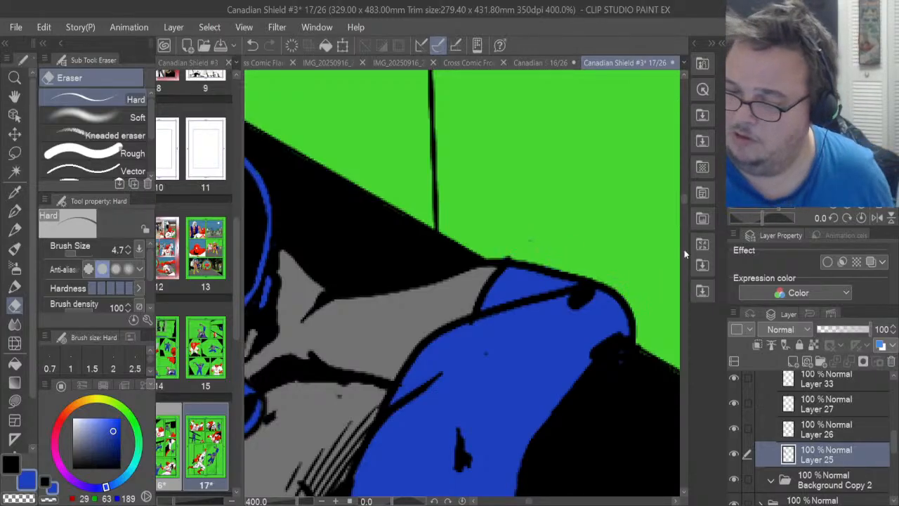
# Lasso-fill the green slivers along the raised arm's underside and beside the purple shirt with blue
pyautogui.scroll(-5, 680, 196)
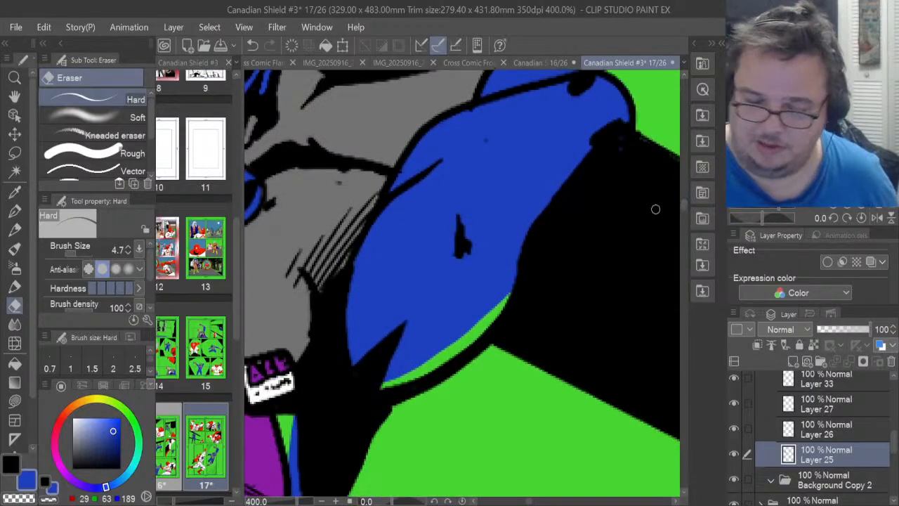
pyautogui.click(15, 399)
pyautogui.moveTo(379, 390)
pyautogui.mouseDown()
pyautogui.moveTo(431, 375)
pyautogui.moveTo(490, 335)
pyautogui.moveTo(523, 284)
pyautogui.mouseUp()
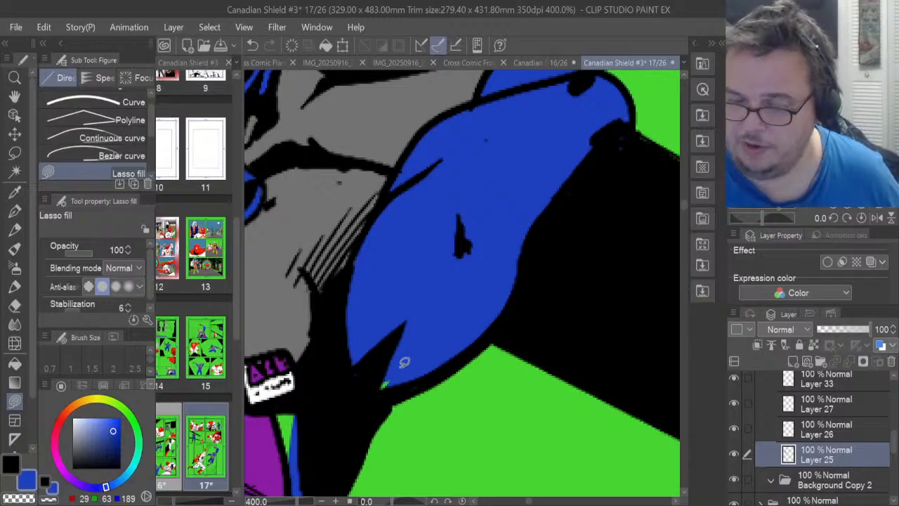
pyautogui.moveTo(401, 364)
pyautogui.mouseDown()
pyautogui.moveTo(405, 377)
pyautogui.moveTo(407, 356)
pyautogui.mouseUp()
pyautogui.scroll(-5, 682, 204)
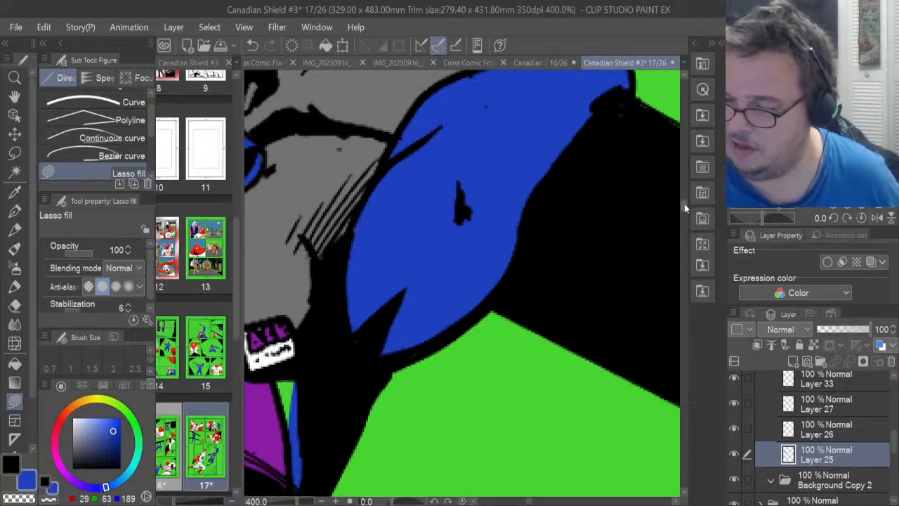
pyautogui.moveTo(288, 268)
pyautogui.mouseDown()
pyautogui.moveTo(274, 226)
pyautogui.moveTo(305, 257)
pyautogui.moveTo(310, 273)
pyautogui.moveTo(290, 282)
pyautogui.moveTo(294, 291)
pyautogui.mouseUp()
# Erase the blue strip outside the figure's hip outline, beside the lower purple area
pyautogui.scroll(-5, 685, 218)
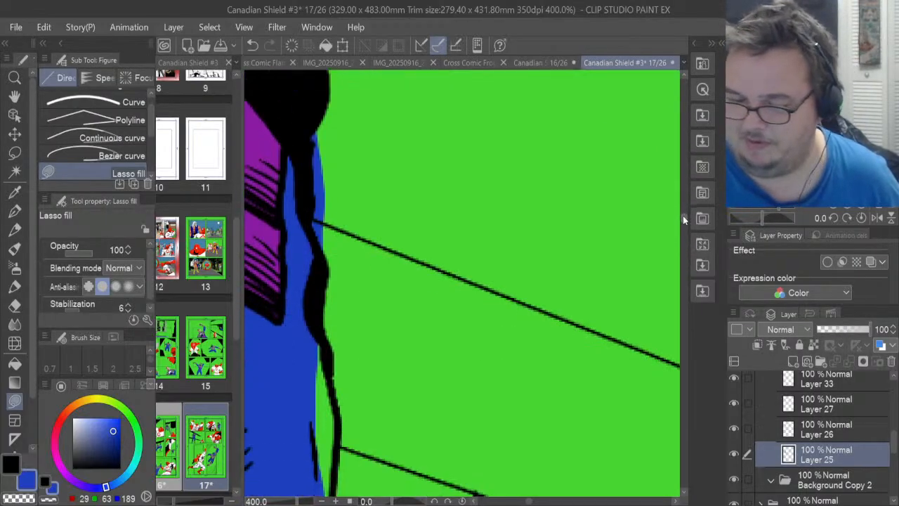
pyautogui.scroll(3, 685, 220)
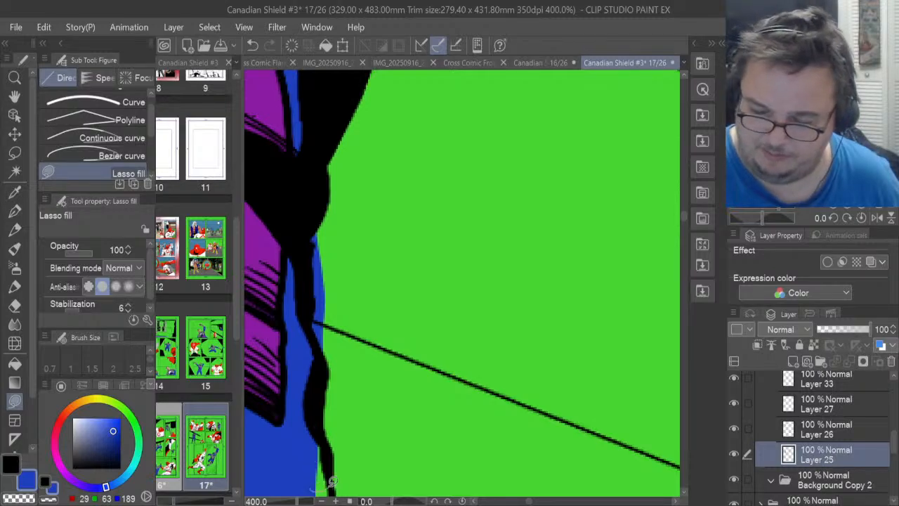
pyautogui.click(15, 305)
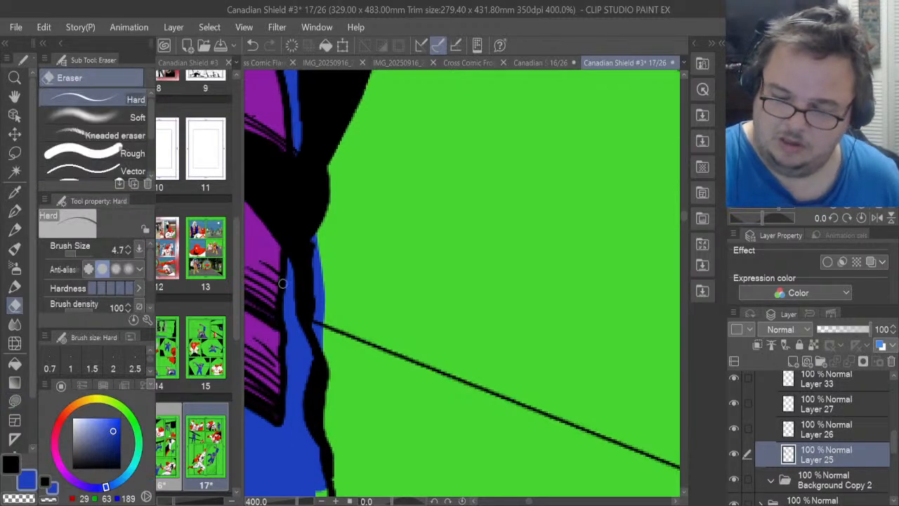
pyautogui.moveTo(316, 320); pyautogui.dragTo(314, 234)
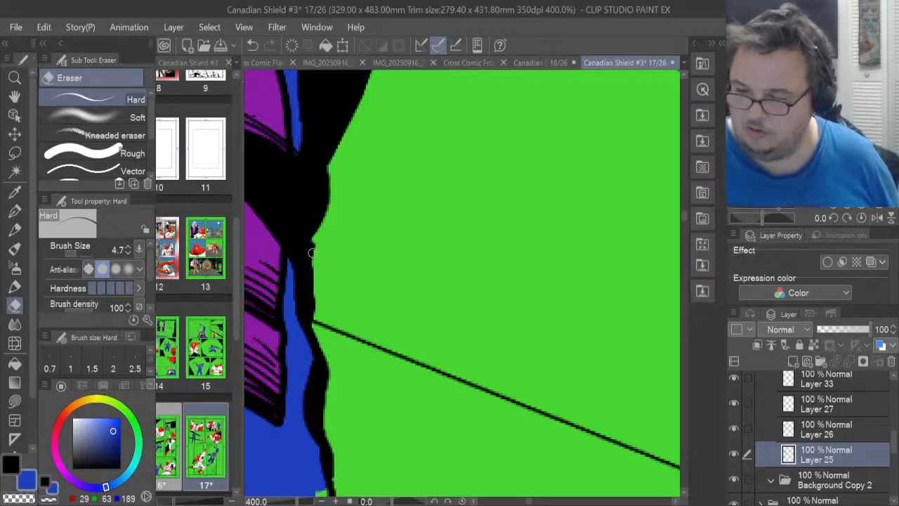
# Lasso-fill the green slivers inside the outer outline of the thigh with blue
pyautogui.scroll(-5, 666, 209)
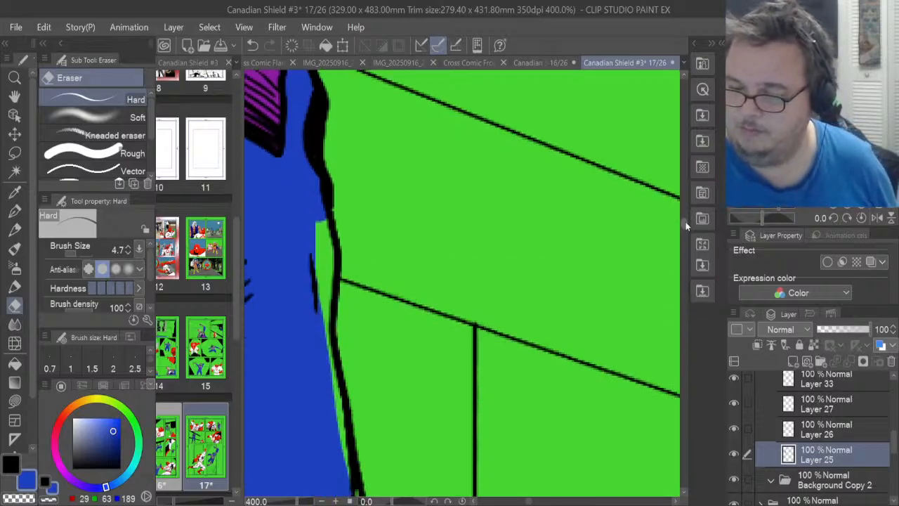
pyautogui.click(14, 400)
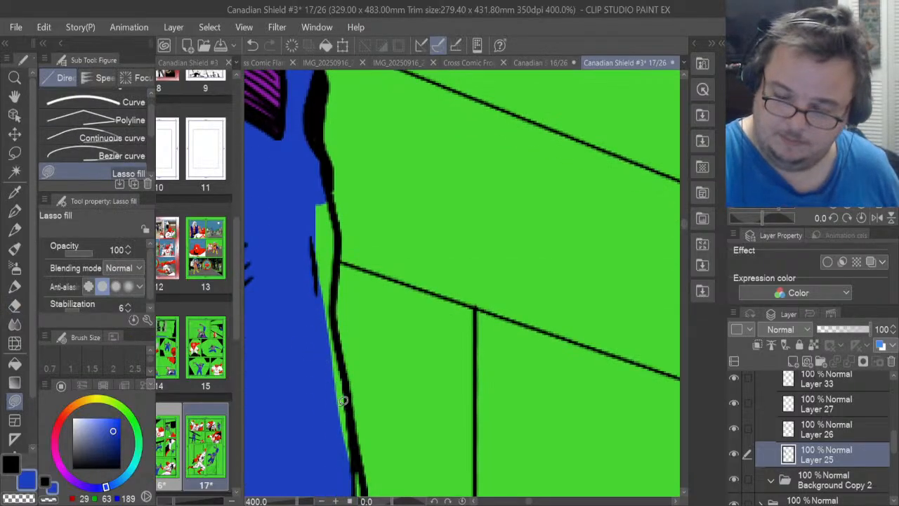
pyautogui.moveTo(330, 420)
pyautogui.mouseDown()
pyautogui.moveTo(342, 457)
pyautogui.moveTo(355, 451)
pyautogui.moveTo(339, 302)
pyautogui.mouseUp()
pyautogui.moveTo(342, 232)
pyautogui.mouseDown()
pyautogui.moveTo(329, 185)
pyautogui.moveTo(288, 222)
pyautogui.mouseUp()
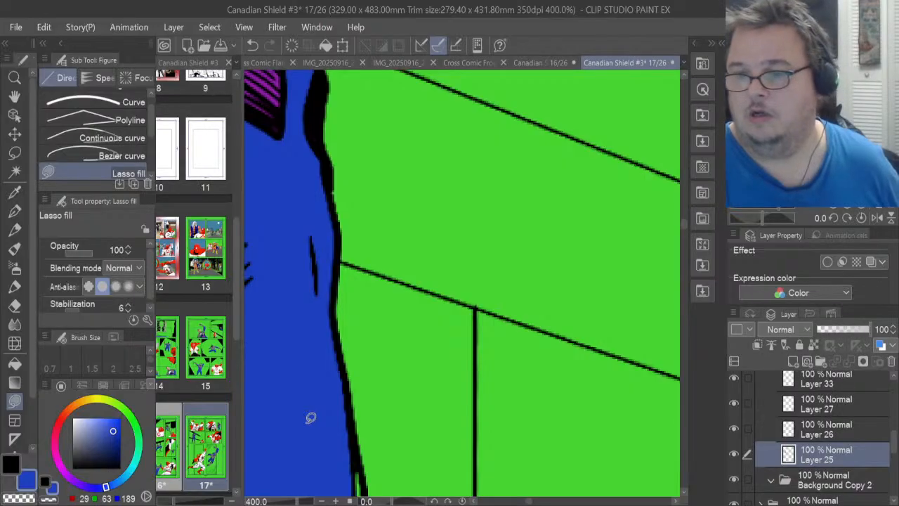
pyautogui.moveTo(682, 224); pyautogui.dragTo(683, 232)
pyautogui.moveTo(341, 210)
pyautogui.mouseDown()
pyautogui.moveTo(368, 249)
pyautogui.moveTo(361, 175)
pyautogui.mouseUp()
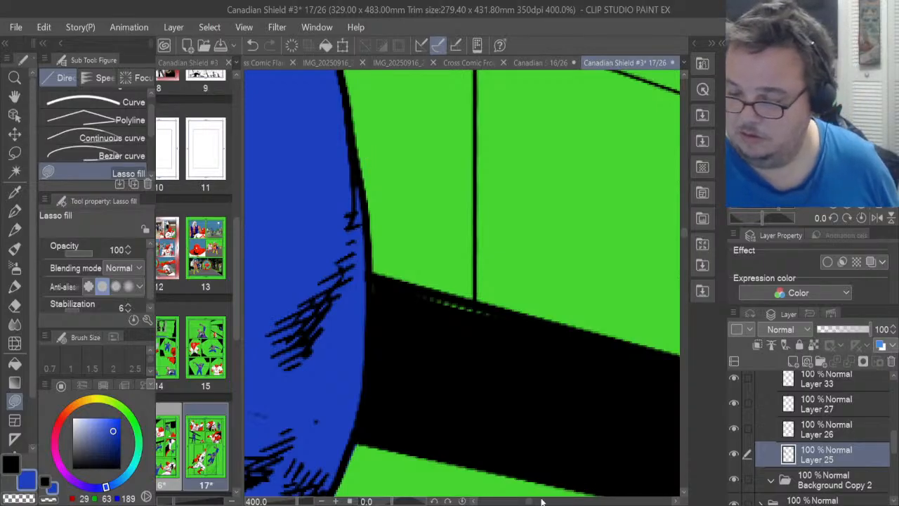
# Erase the blue spill outside the leg's outline just below the knee
pyautogui.click(530, 501)
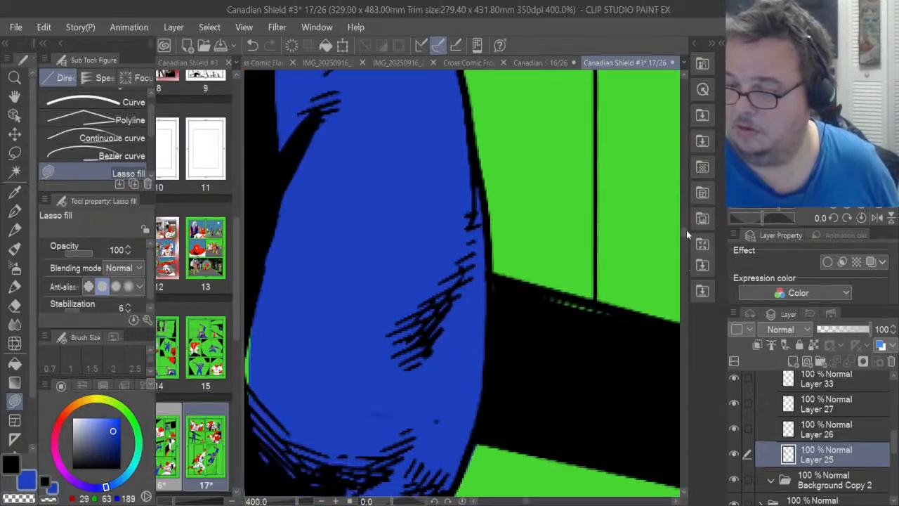
pyautogui.moveTo(686, 230); pyautogui.dragTo(684, 238)
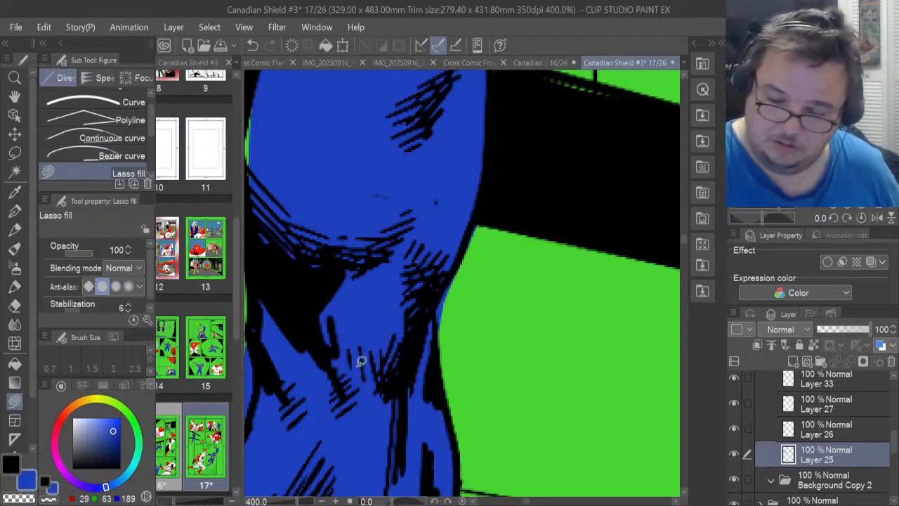
pyautogui.press('e')
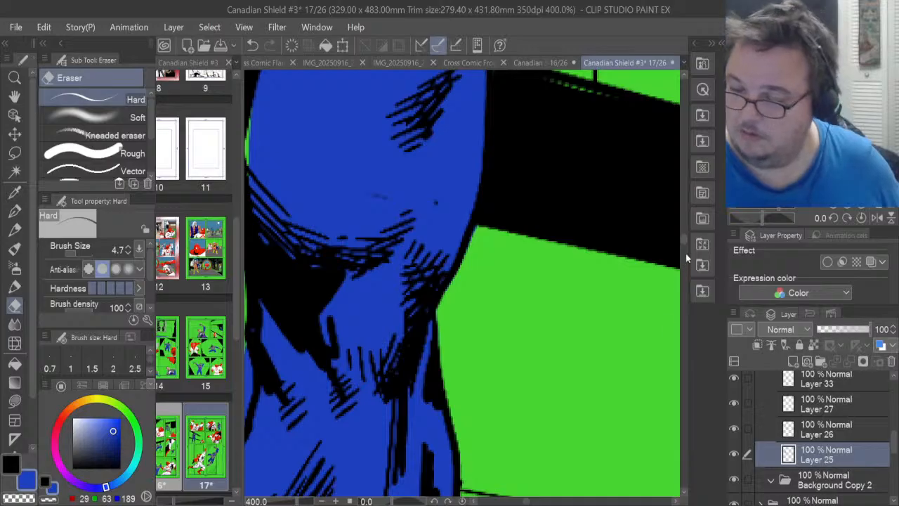
# Lasso-fill the green sliver just above the gray boot's top edge, inside the leg's inner outline, with blue
pyautogui.moveTo(683, 239); pyautogui.dragTo(684, 247)
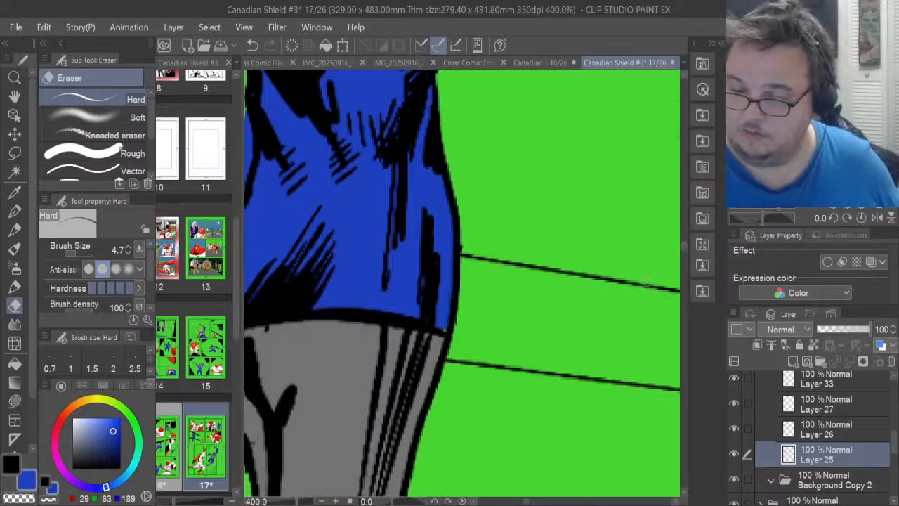
pyautogui.click(15, 400)
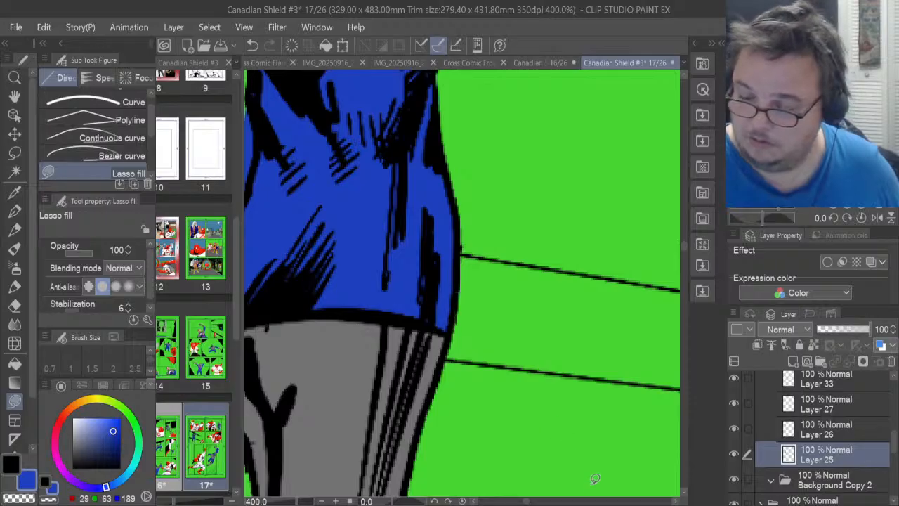
pyautogui.moveTo(530, 502); pyautogui.dragTo(526, 501)
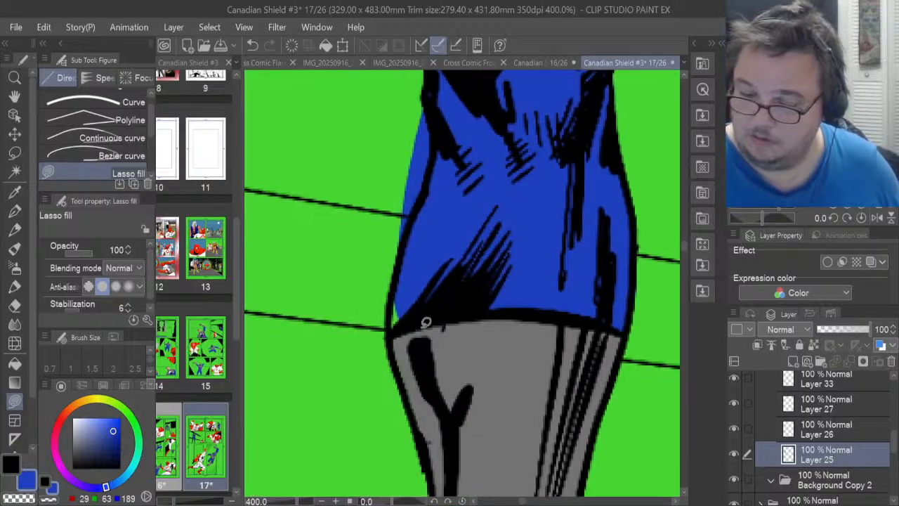
pyautogui.moveTo(417, 318)
pyautogui.mouseDown()
pyautogui.moveTo(391, 321)
pyautogui.moveTo(427, 252)
pyautogui.mouseUp()
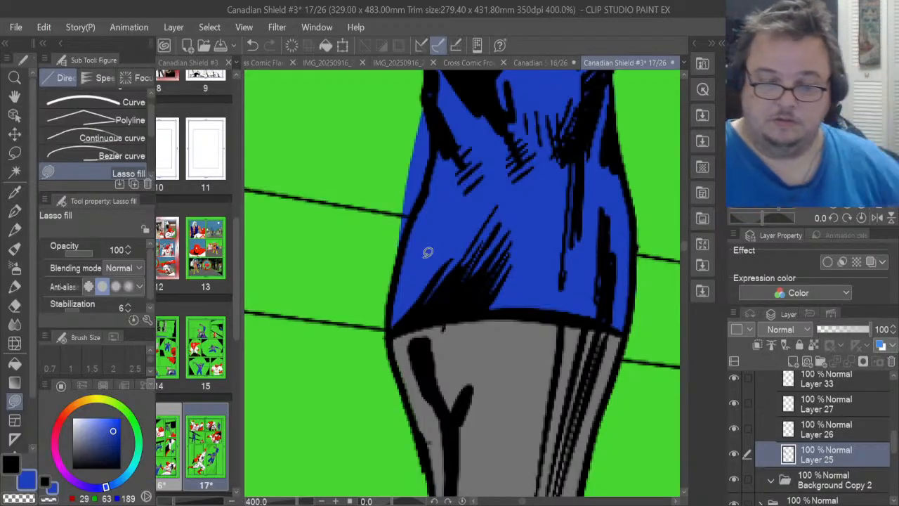
# Erase the blue spill outside the inner outline of the lower leg, between the knee and the gray boot
pyautogui.click(15, 306)
pyautogui.moveTo(391, 239); pyautogui.dragTo(416, 198)
pyautogui.moveTo(422, 166)
pyautogui.mouseDown()
pyautogui.moveTo(431, 139)
pyautogui.moveTo(409, 168)
pyautogui.mouseUp()
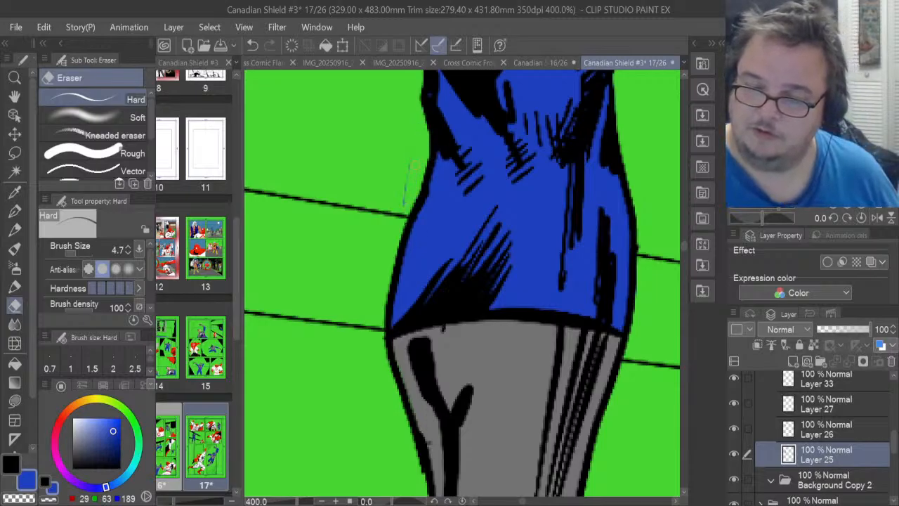
# Lasso-fill the green slivers along the inner thigh's outline and beside the black crotch shadow with blue
pyautogui.scroll(5, 681, 240)
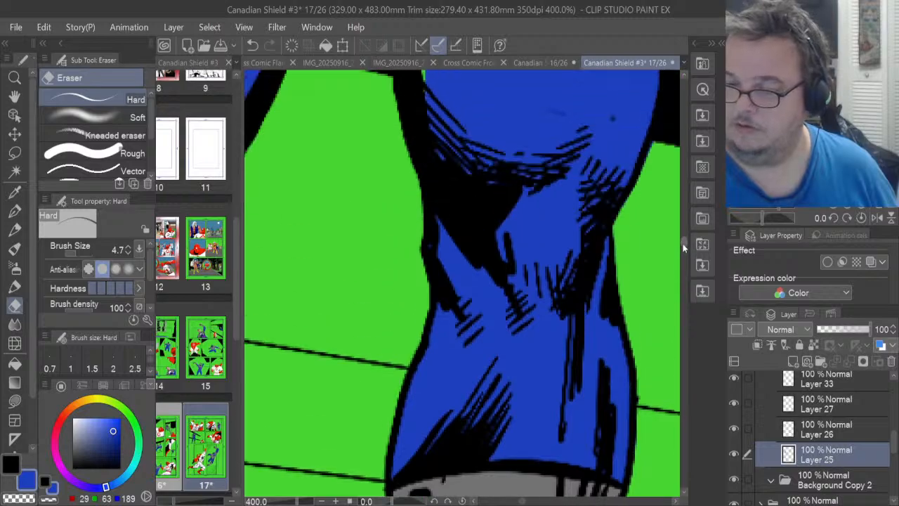
pyautogui.scroll(2, 685, 236)
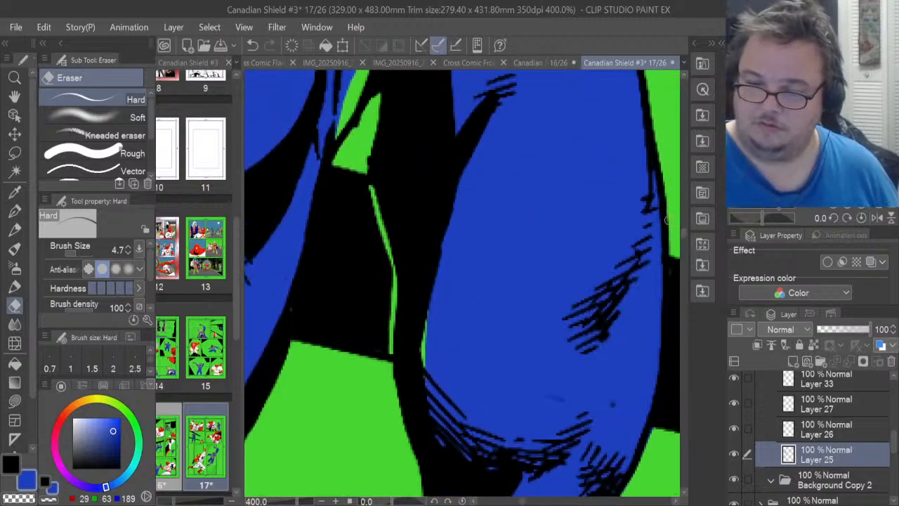
pyautogui.press('u')
pyautogui.moveTo(436, 339)
pyautogui.mouseDown()
pyautogui.moveTo(421, 377)
pyautogui.moveTo(438, 266)
pyautogui.mouseUp()
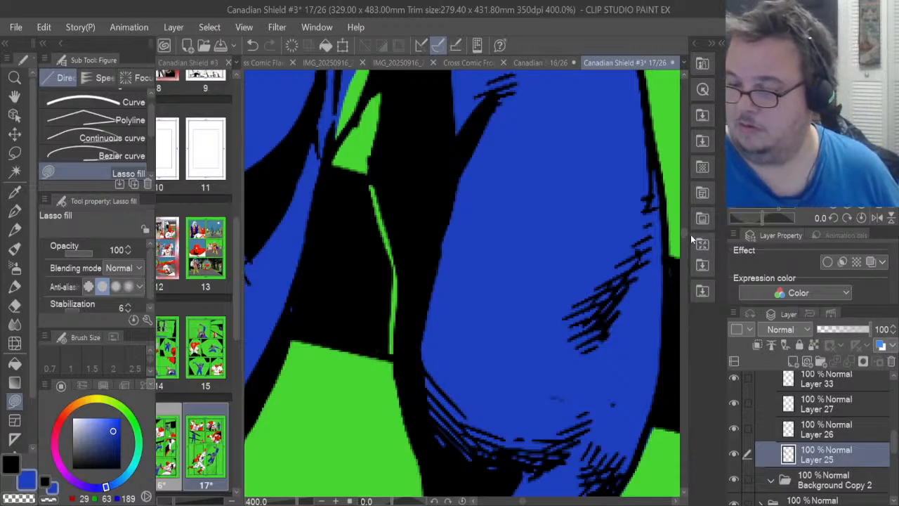
pyautogui.scroll(2, 682, 233)
pyautogui.scroll(5, 682, 233)
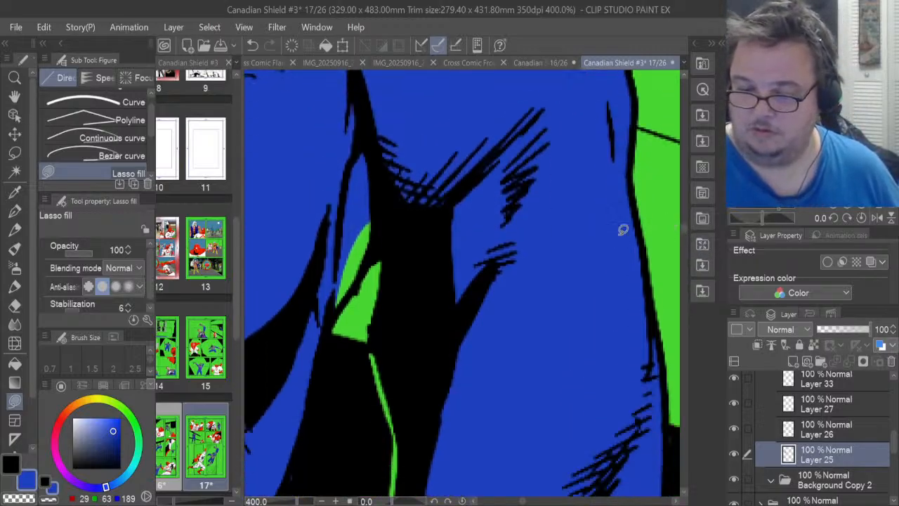
pyautogui.moveTo(336, 315)
pyautogui.mouseDown()
pyautogui.moveTo(380, 236)
pyautogui.moveTo(358, 198)
pyautogui.mouseUp()
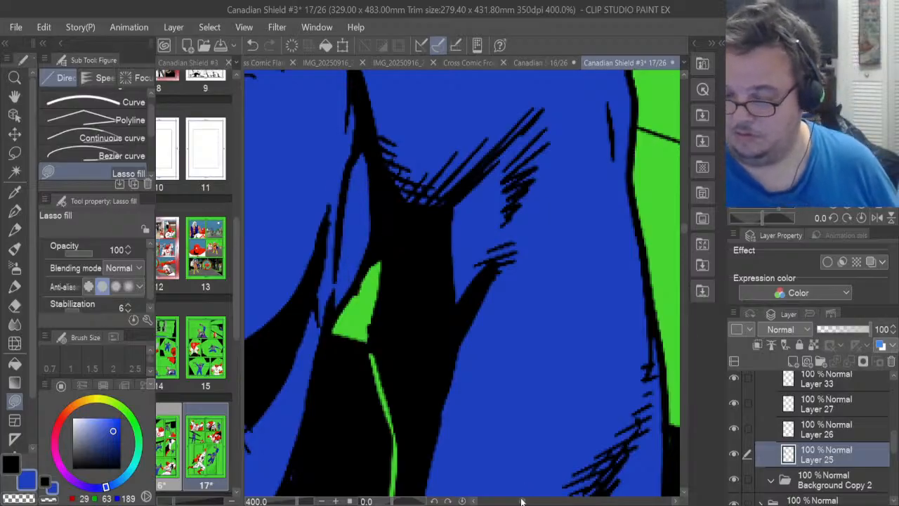
# Erase the blue spill outside the inner outline of the other lower leg, from the boot up to the knee
pyautogui.hscroll(-5, 522, 500)
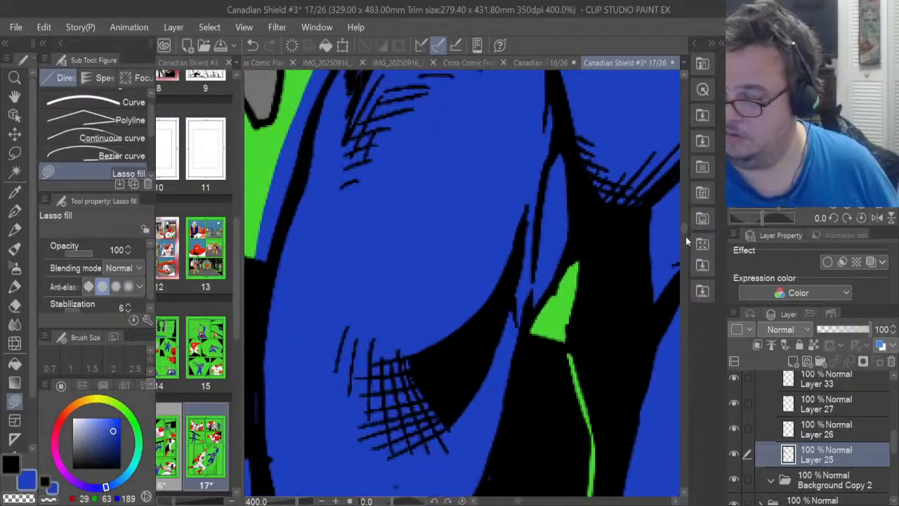
pyautogui.moveTo(684, 230); pyautogui.dragTo(683, 243)
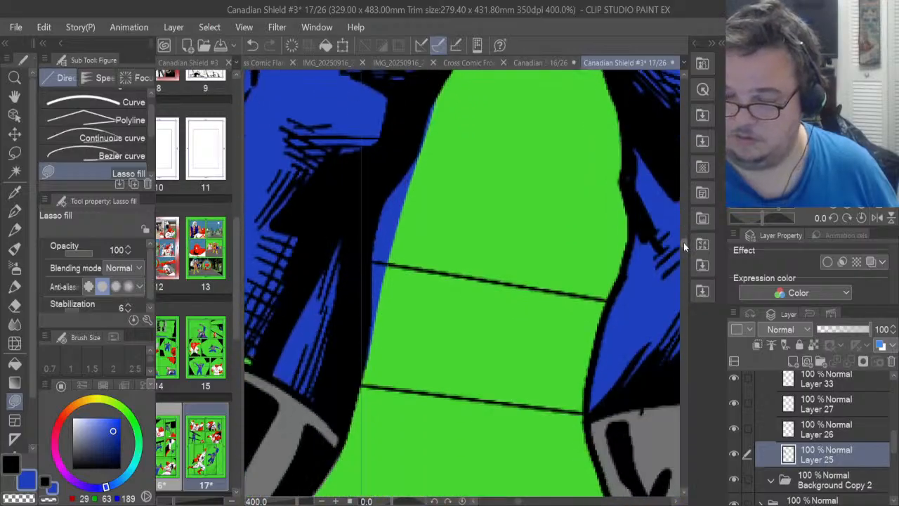
pyautogui.click(14, 304)
pyautogui.moveTo(370, 344); pyautogui.dragTo(378, 282)
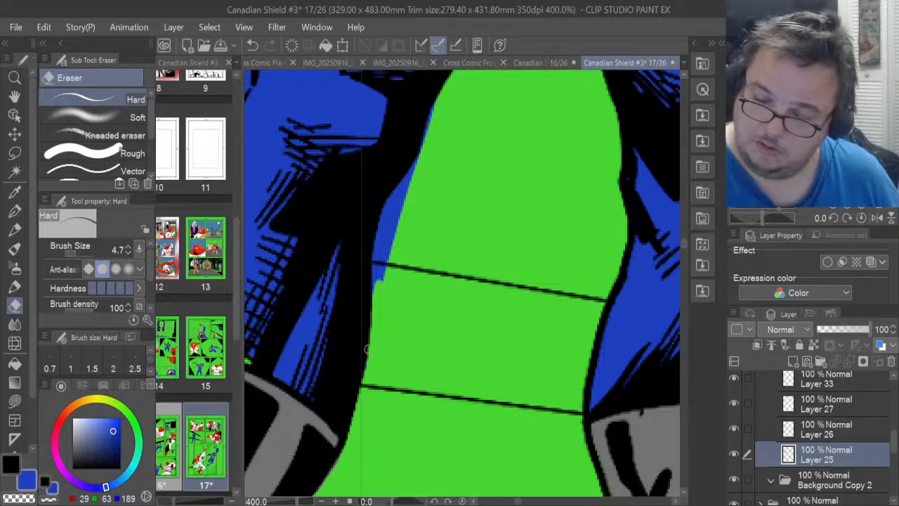
pyautogui.moveTo(366, 349)
pyautogui.mouseDown()
pyautogui.moveTo(382, 223)
pyautogui.moveTo(431, 109)
pyautogui.mouseUp()
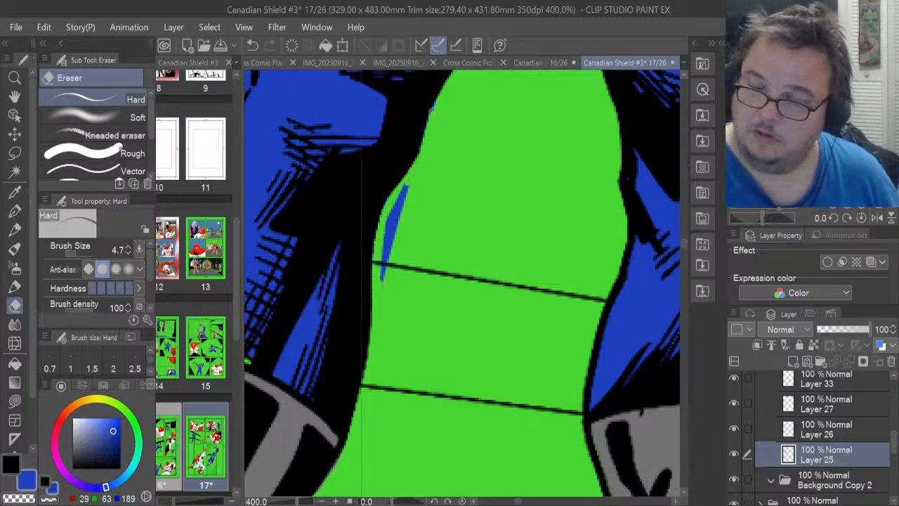
pyautogui.moveTo(398, 245)
pyautogui.mouseDown()
pyautogui.moveTo(388, 231)
pyautogui.moveTo(397, 212)
pyautogui.mouseUp()
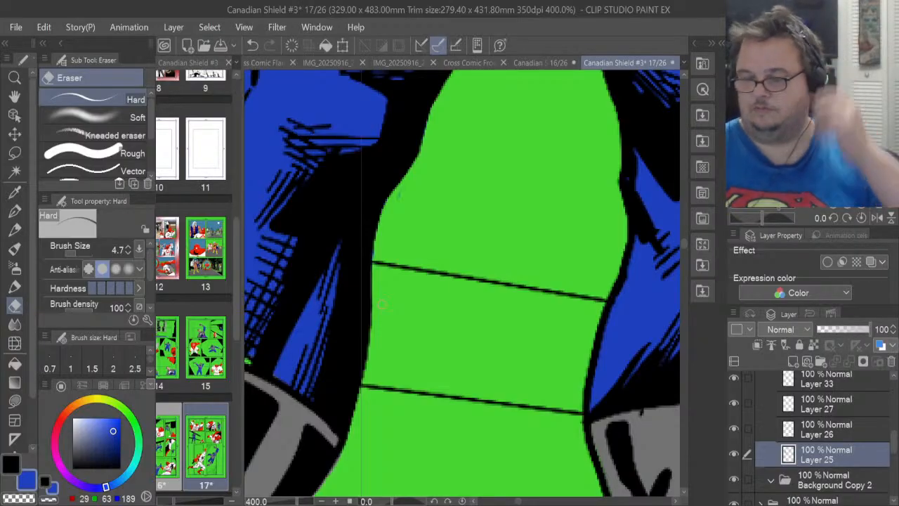
# Lasso-fill the green gaps along the top edge of the other gray boot with blue
pyautogui.hscroll(-5, 517, 502)
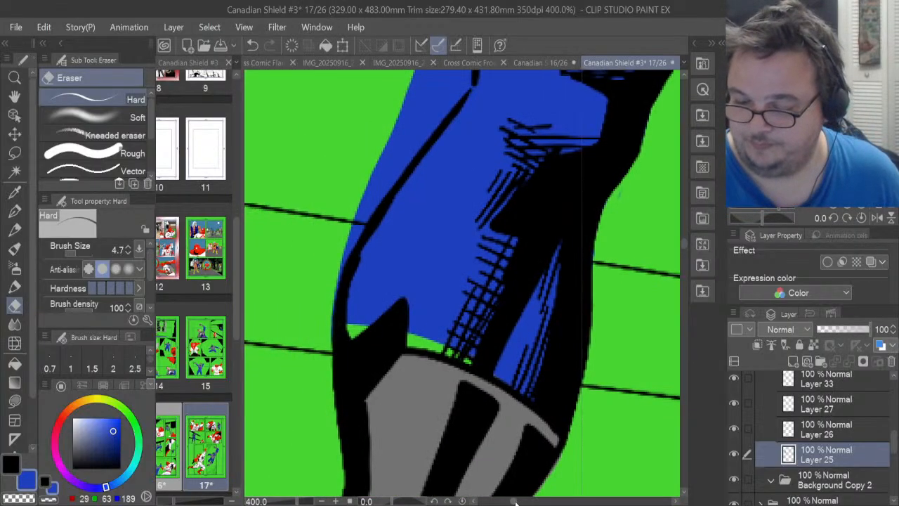
pyautogui.click(14, 400)
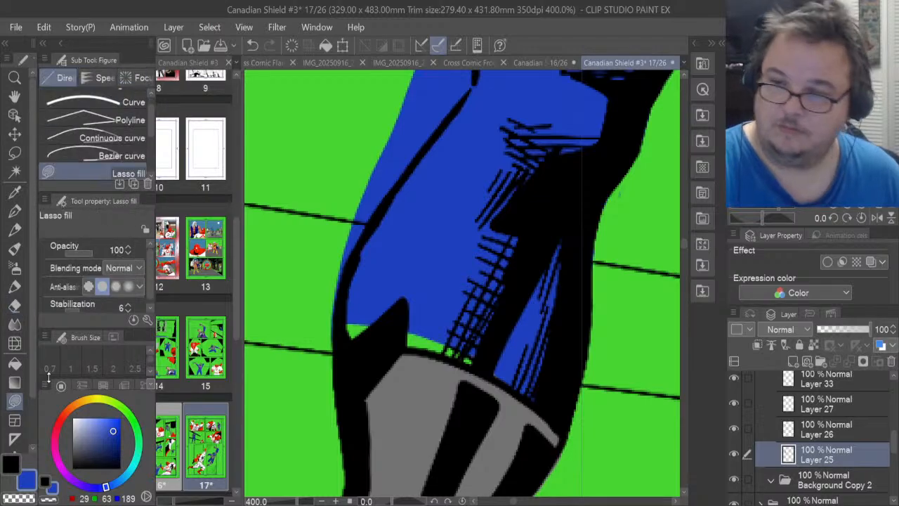
pyautogui.moveTo(482, 339)
pyautogui.mouseDown()
pyautogui.moveTo(481, 359)
pyautogui.moveTo(354, 341)
pyautogui.moveTo(401, 276)
pyautogui.mouseUp()
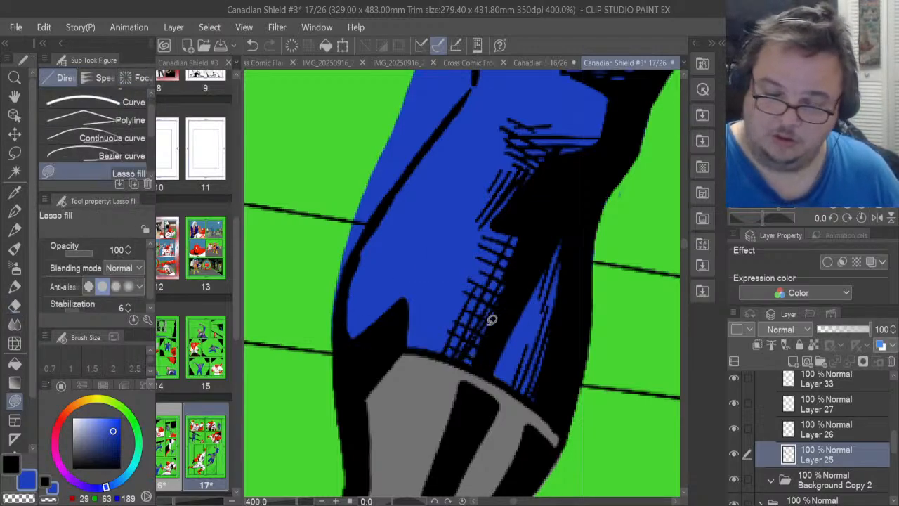
# Erase the blue spill outside the outer outline of that lower leg up to the knee, including the stray specks
pyautogui.click(14, 305)
pyautogui.moveTo(334, 343)
pyautogui.mouseDown()
pyautogui.moveTo(347, 244)
pyautogui.moveTo(367, 208)
pyautogui.moveTo(343, 269)
pyautogui.moveTo(358, 239)
pyautogui.mouseUp()
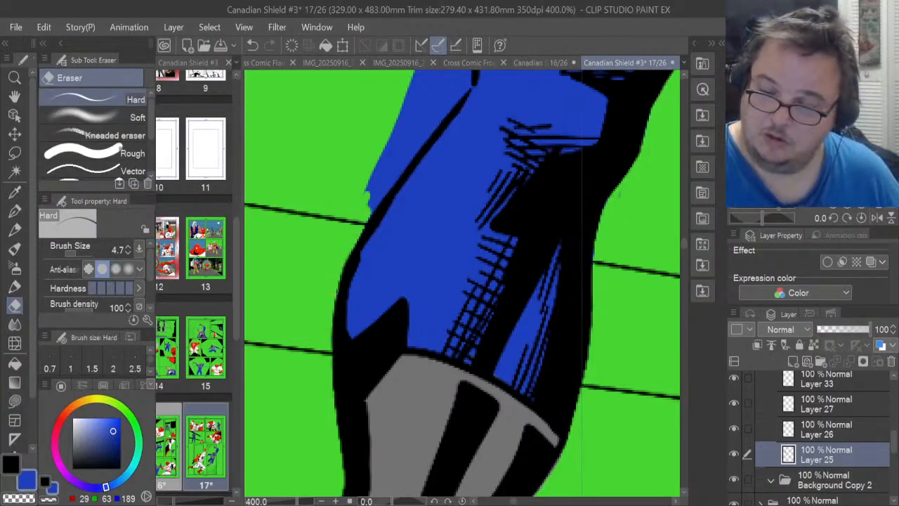
pyautogui.moveTo(369, 205); pyautogui.dragTo(430, 123)
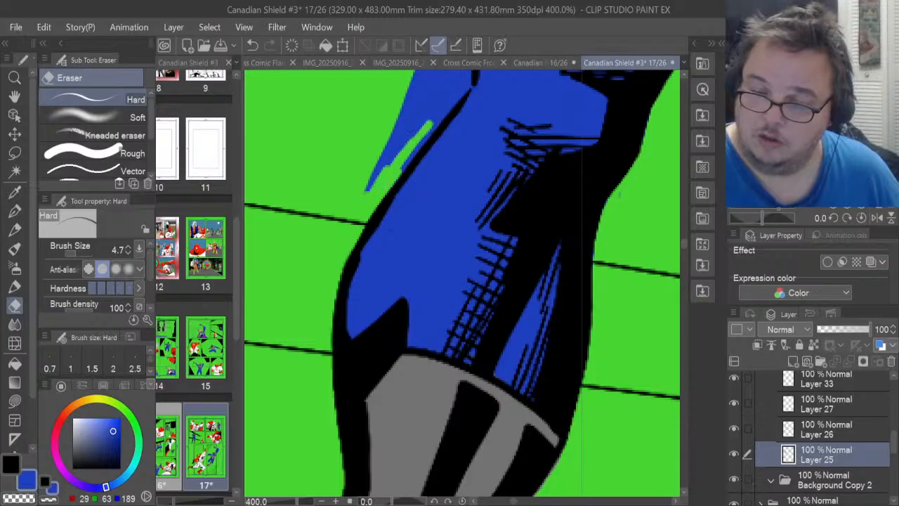
pyautogui.moveTo(396, 178); pyautogui.dragTo(426, 138)
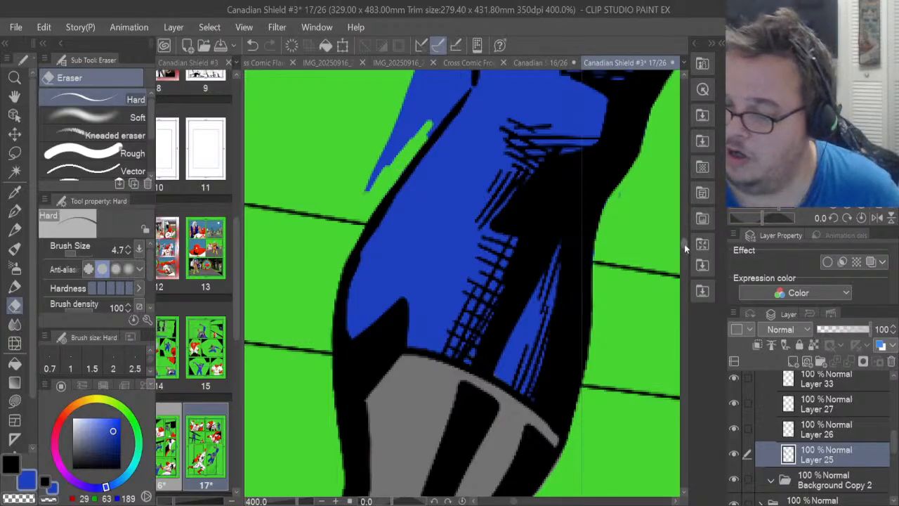
pyautogui.moveTo(684, 244); pyautogui.dragTo(686, 234)
pyautogui.moveTo(426, 316)
pyautogui.mouseDown()
pyautogui.moveTo(471, 276)
pyautogui.moveTo(468, 138)
pyautogui.moveTo(458, 151)
pyautogui.moveTo(456, 138)
pyautogui.moveTo(440, 188)
pyautogui.moveTo(454, 128)
pyautogui.moveTo(459, 288)
pyautogui.moveTo(463, 260)
pyautogui.moveTo(444, 322)
pyautogui.moveTo(437, 310)
pyautogui.moveTo(445, 280)
pyautogui.moveTo(401, 329)
pyautogui.moveTo(363, 399)
pyautogui.moveTo(453, 276)
pyautogui.moveTo(414, 330)
pyautogui.moveTo(433, 247)
pyautogui.moveTo(426, 275)
pyautogui.moveTo(418, 271)
pyautogui.moveTo(434, 264)
pyautogui.moveTo(450, 226)
pyautogui.mouseUp()
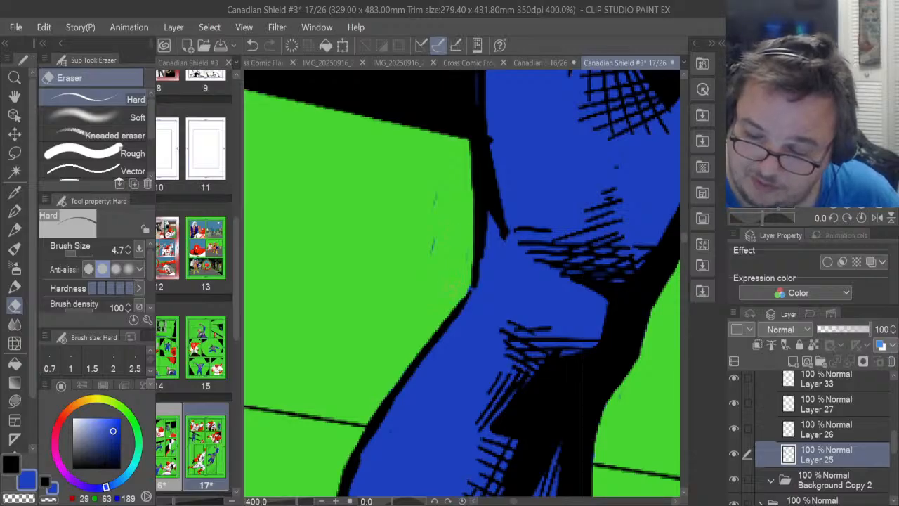
pyautogui.moveTo(437, 192); pyautogui.dragTo(433, 208)
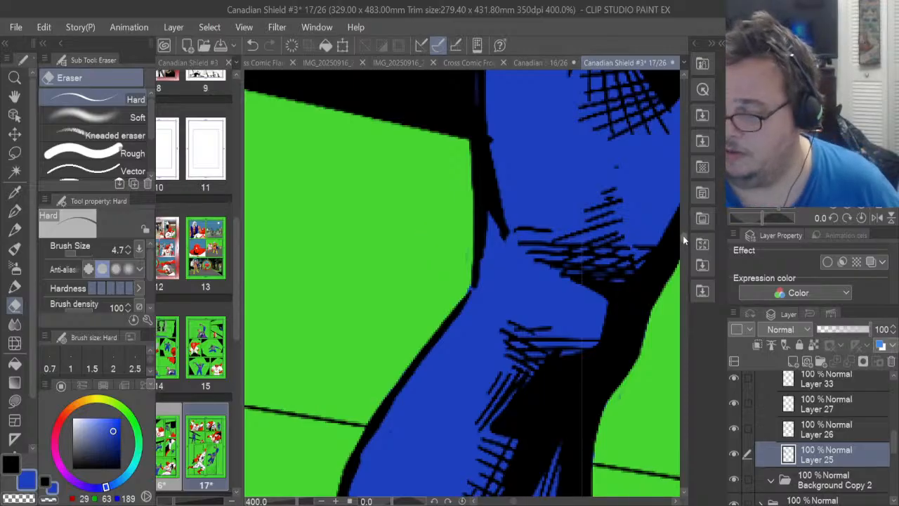
# Erase the blue strip outside the outer thigh and hip outline, beside the gray-gloved hand
pyautogui.moveTo(683, 236); pyautogui.dragTo(685, 222)
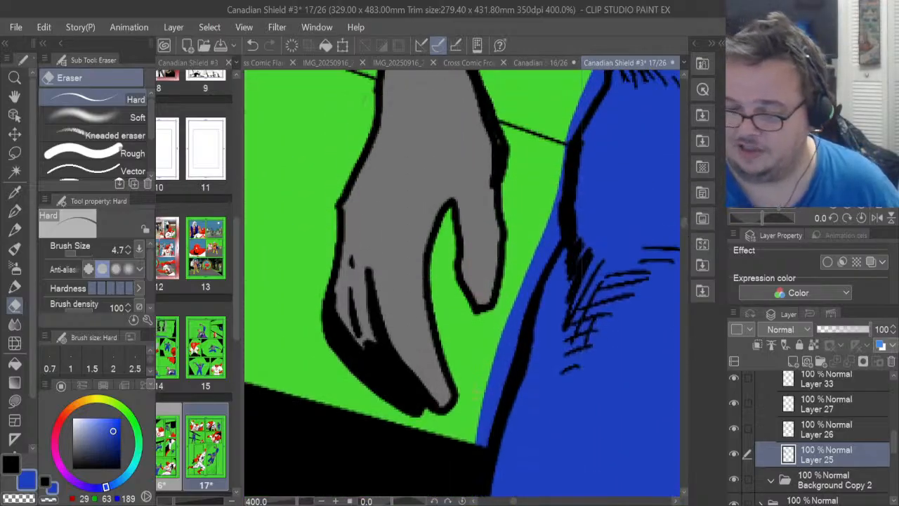
pyautogui.moveTo(485, 440)
pyautogui.mouseDown()
pyautogui.moveTo(520, 295)
pyautogui.moveTo(517, 350)
pyautogui.moveTo(521, 290)
pyautogui.moveTo(542, 267)
pyautogui.moveTo(562, 202)
pyautogui.mouseUp()
pyautogui.moveTo(547, 246)
pyautogui.mouseDown()
pyautogui.moveTo(568, 158)
pyautogui.moveTo(525, 284)
pyautogui.mouseUp()
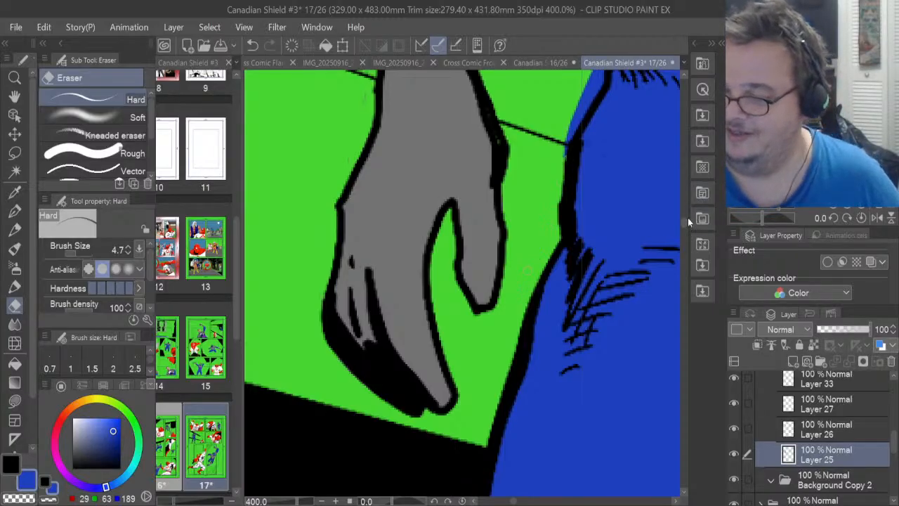
pyautogui.scroll(5, 685, 221)
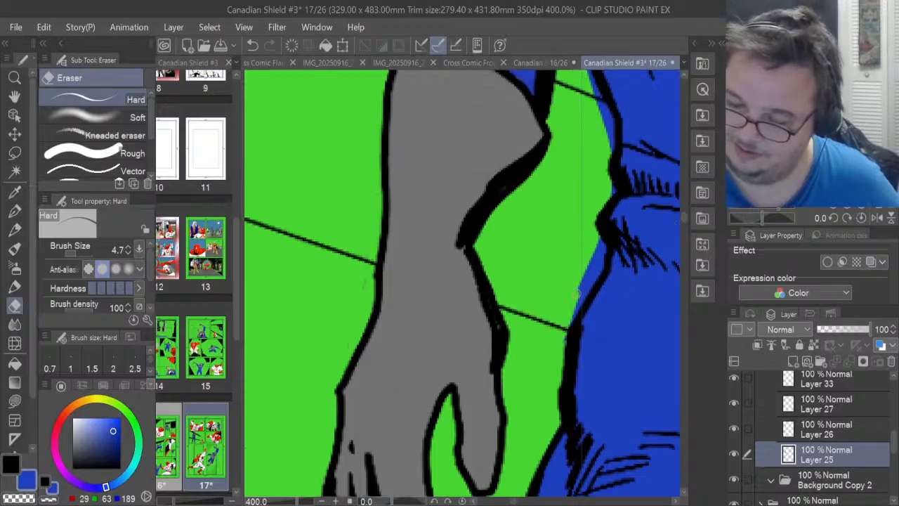
pyautogui.moveTo(577, 291)
pyautogui.mouseDown()
pyautogui.moveTo(599, 261)
pyautogui.moveTo(600, 274)
pyautogui.moveTo(588, 289)
pyautogui.moveTo(601, 236)
pyautogui.mouseUp()
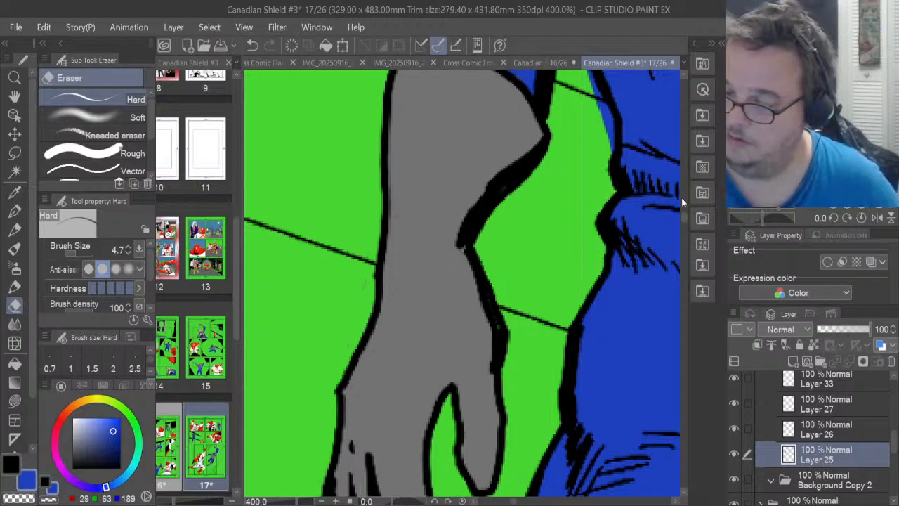
# Erase the blue spill in the gap between arm and waist, and lasso-fill the green specks at the glove cuff and upper torso with blue
pyautogui.scroll(3, 612, 199)
pyautogui.moveTo(613, 306); pyautogui.dragTo(583, 214)
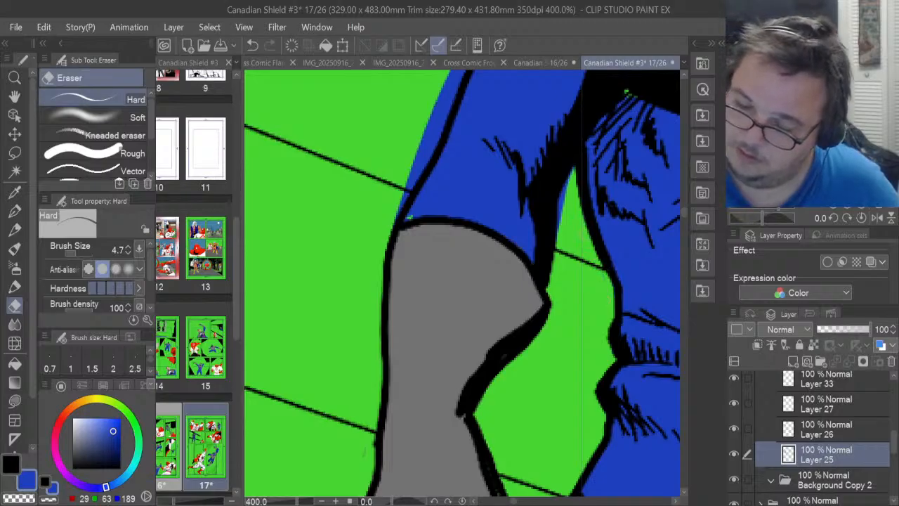
pyautogui.moveTo(568, 180); pyautogui.dragTo(556, 235)
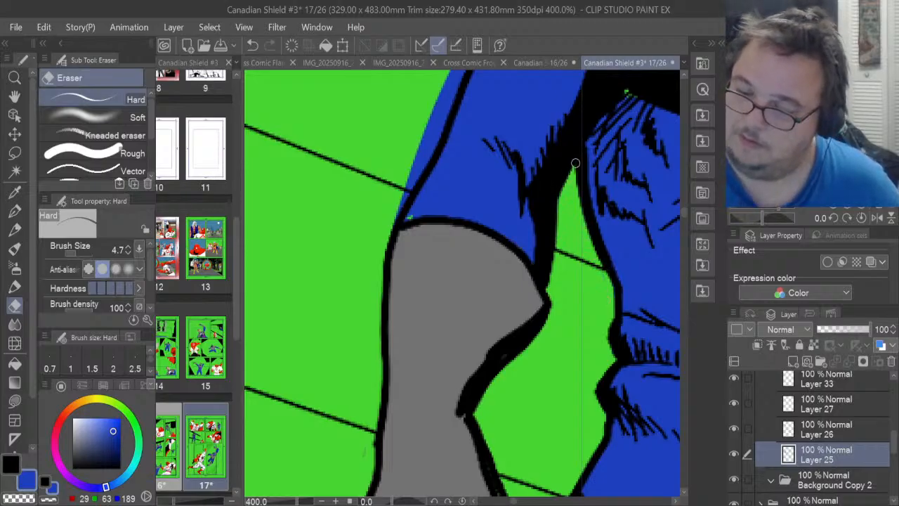
pyautogui.click(14, 399)
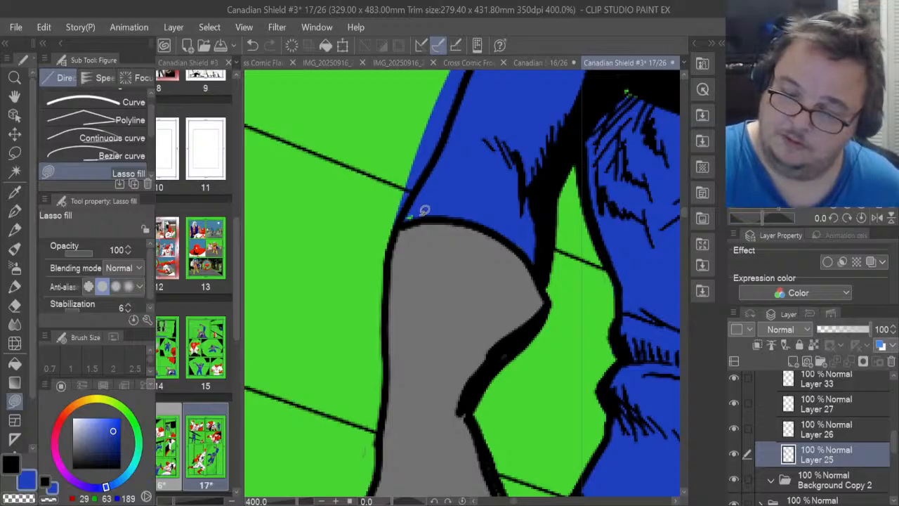
pyautogui.moveTo(637, 89)
pyautogui.mouseDown()
pyautogui.moveTo(618, 103)
pyautogui.moveTo(633, 97)
pyautogui.mouseUp()
# Erase the blue spill outside the upper arm's outer outline, from the glove cuff to the gray shoulder
pyautogui.moveTo(684, 214); pyautogui.dragTo(683, 210)
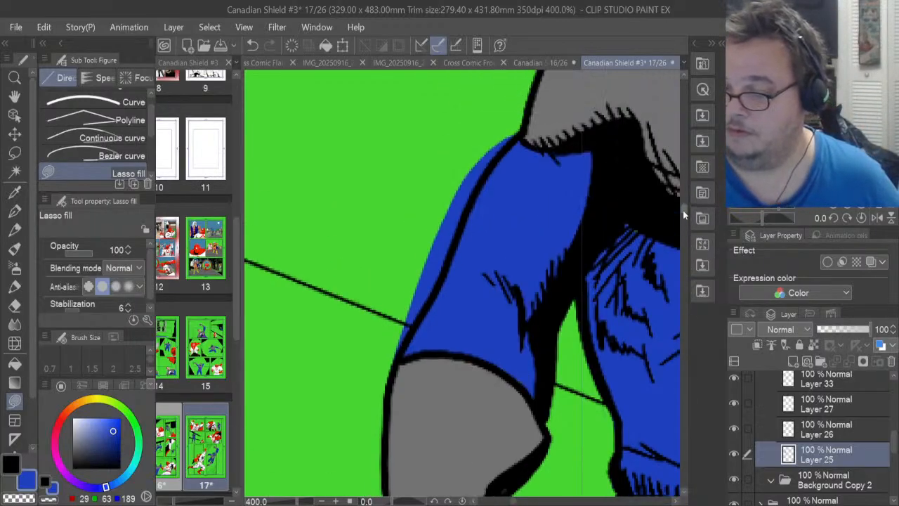
pyautogui.click(14, 304)
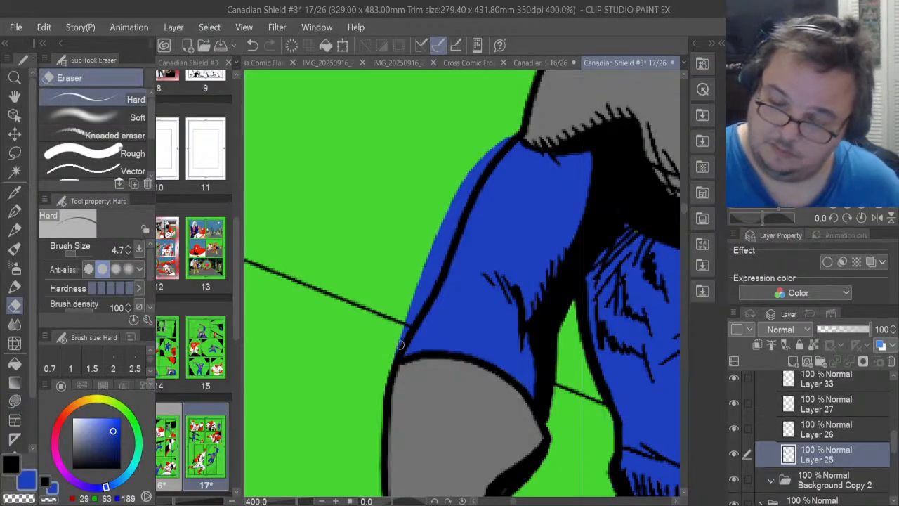
pyautogui.moveTo(399, 347)
pyautogui.mouseDown()
pyautogui.moveTo(415, 305)
pyautogui.moveTo(397, 355)
pyautogui.moveTo(461, 214)
pyautogui.moveTo(449, 246)
pyautogui.moveTo(422, 292)
pyautogui.moveTo(466, 181)
pyautogui.moveTo(505, 141)
pyautogui.moveTo(440, 226)
pyautogui.mouseUp()
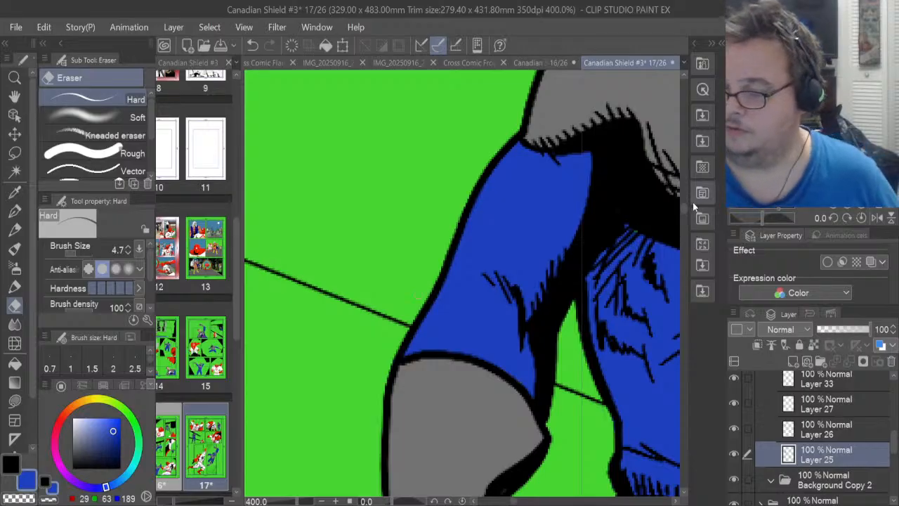
pyautogui.scroll(5, 681, 211)
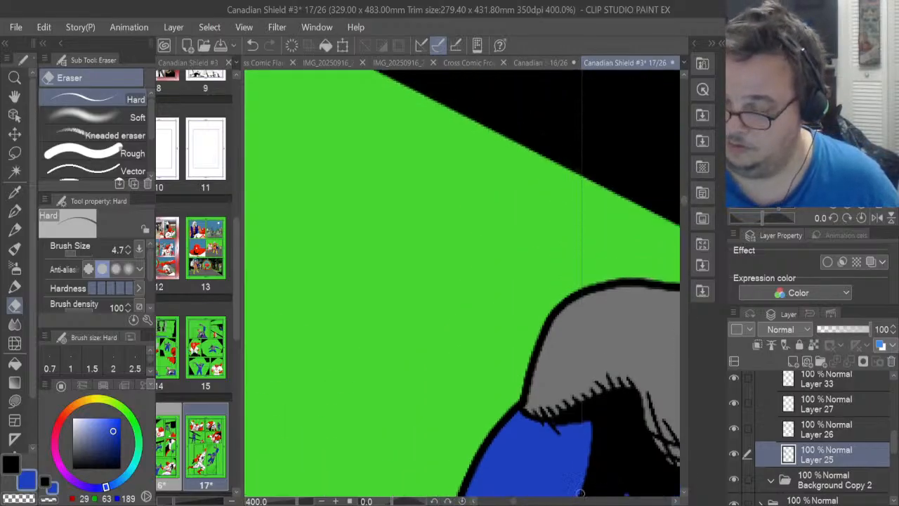
pyautogui.moveTo(514, 502); pyautogui.dragTo(521, 502)
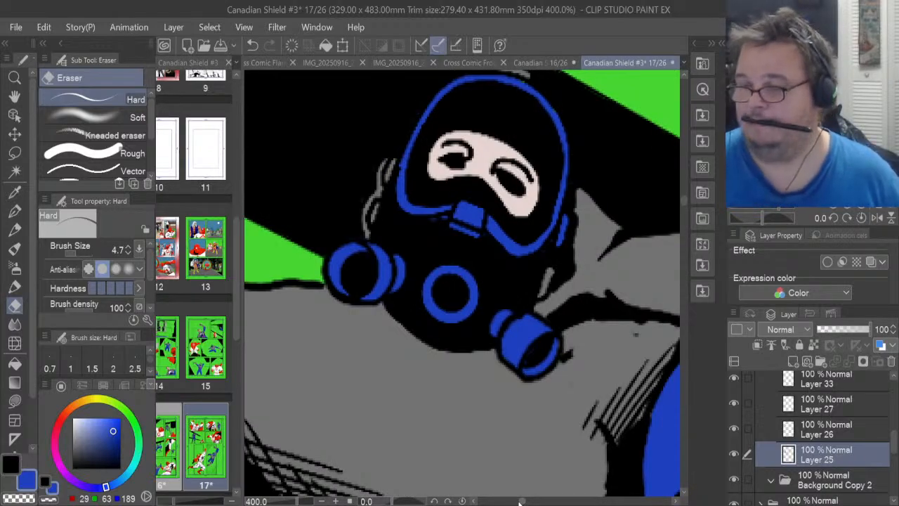
# Lasso-fill the green slivers along the side edge of the purple abdomen panel with blue on the standing figure
pyautogui.hscroll(5, 520, 502)
pyautogui.scroll(-7, 507, 288)
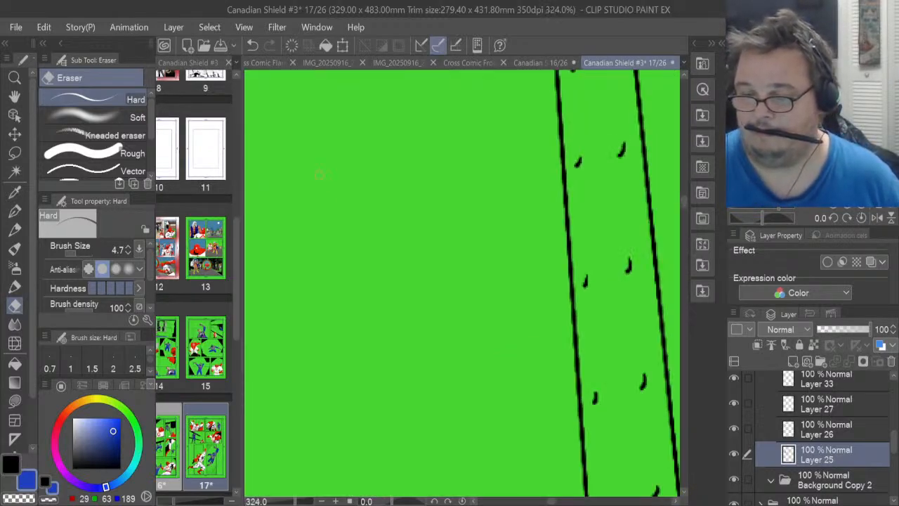
pyautogui.scroll(-2, 318, 174)
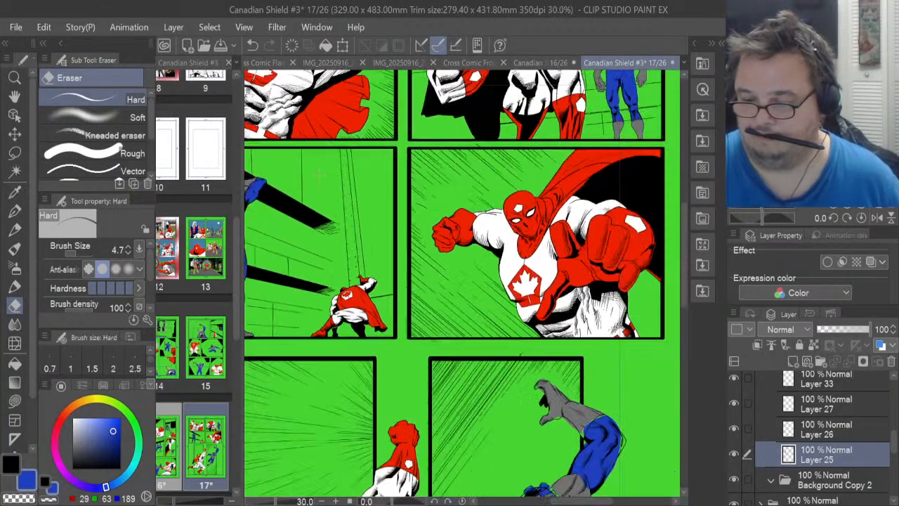
pyautogui.hscroll(-5, 567, 502)
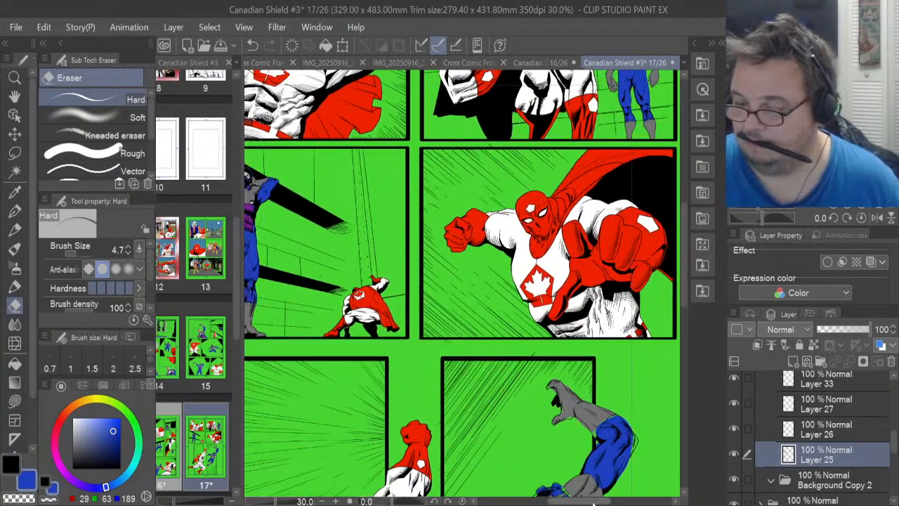
pyautogui.hscroll(-1, 567, 502)
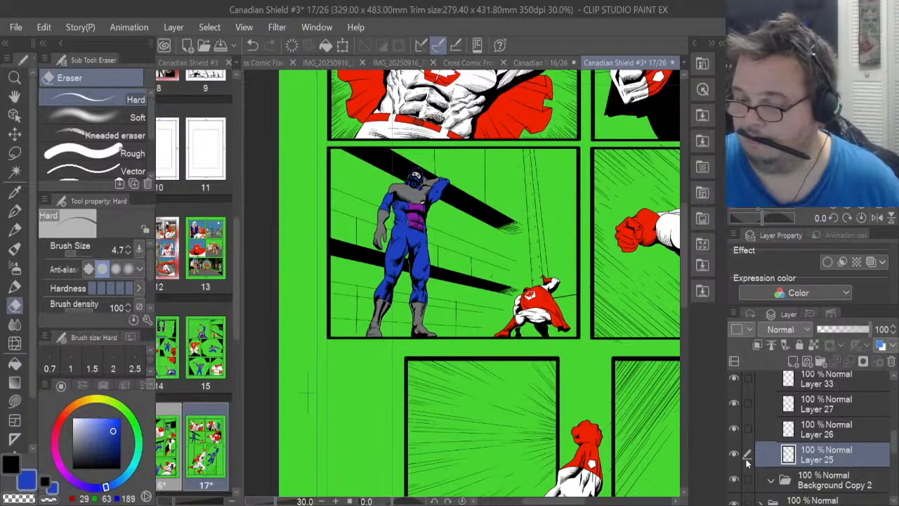
pyautogui.scroll(2, 441, 132)
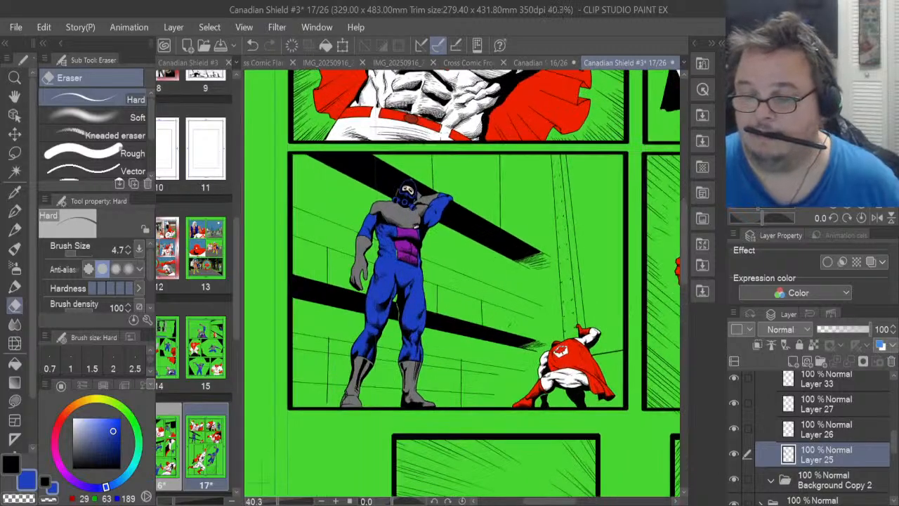
pyautogui.scroll(4, 418, 231)
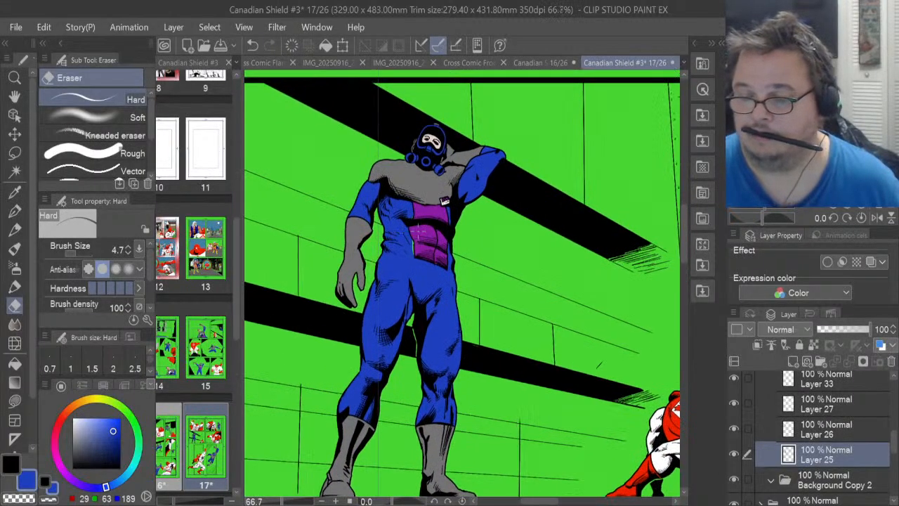
pyautogui.scroll(8, 418, 231)
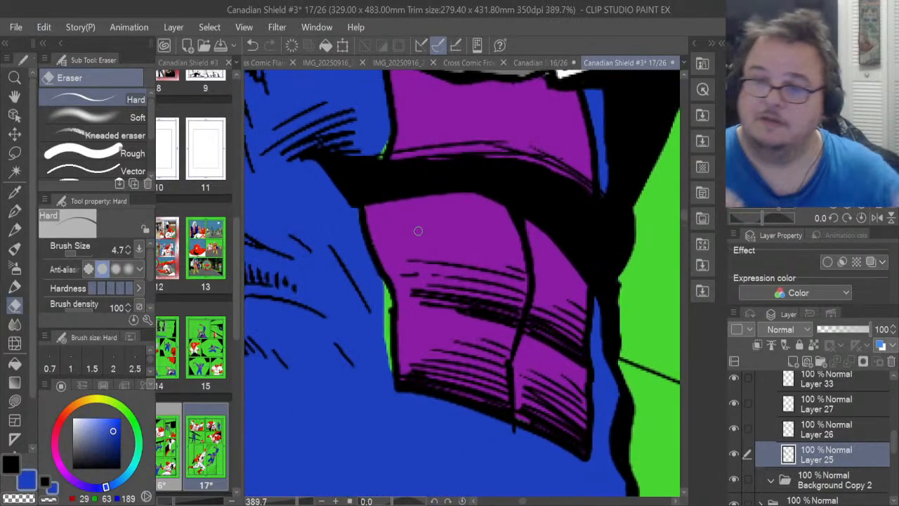
pyautogui.click(14, 400)
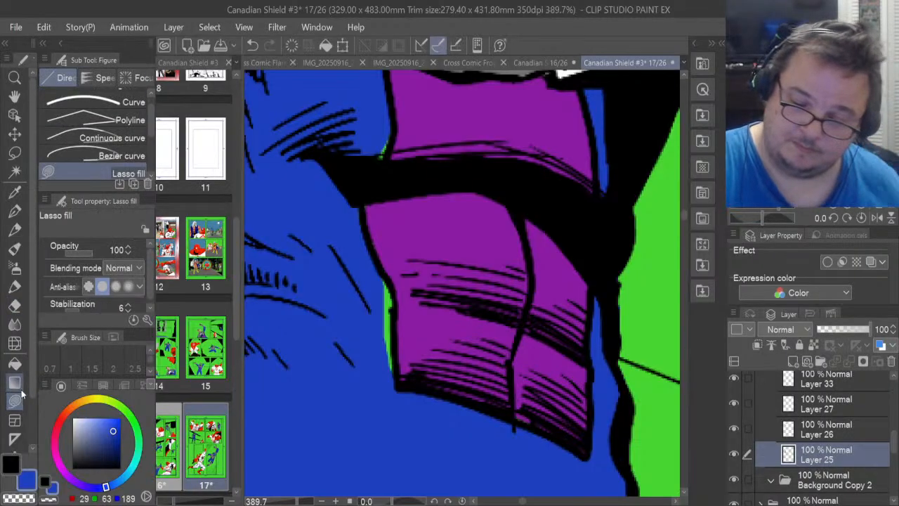
pyautogui.moveTo(379, 349)
pyautogui.mouseDown()
pyautogui.moveTo(395, 357)
pyautogui.moveTo(376, 226)
pyautogui.mouseUp()
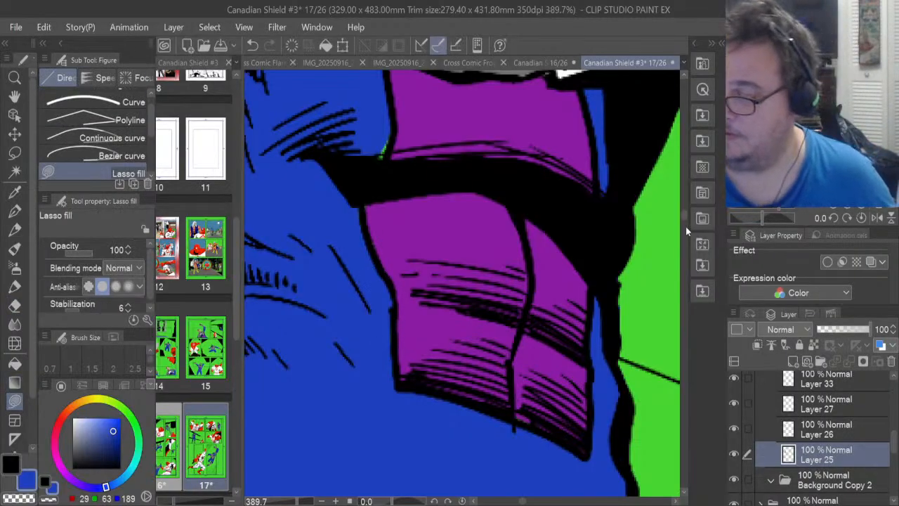
pyautogui.scroll(3, 683, 217)
pyautogui.moveTo(386, 231)
pyautogui.mouseDown()
pyautogui.moveTo(378, 271)
pyautogui.moveTo(388, 229)
pyautogui.mouseUp()
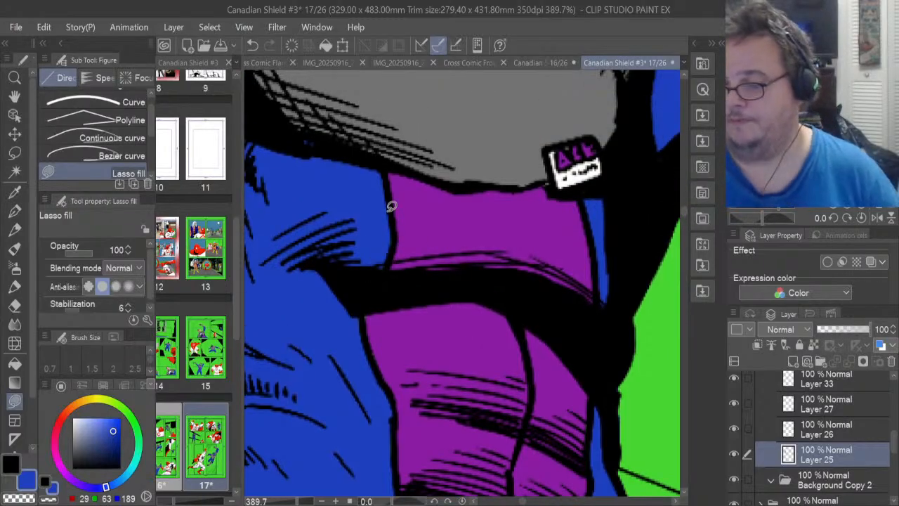
# Collapse the Absorb Copy 2 folder and its parent Panel 3 folder in the layer list
pyautogui.scroll(-8, 391, 205)
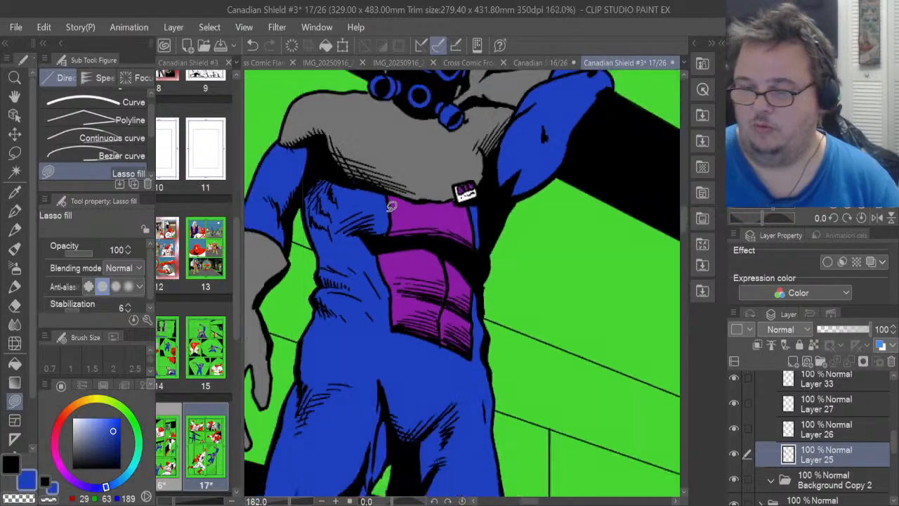
pyautogui.scroll(-2, 391, 205)
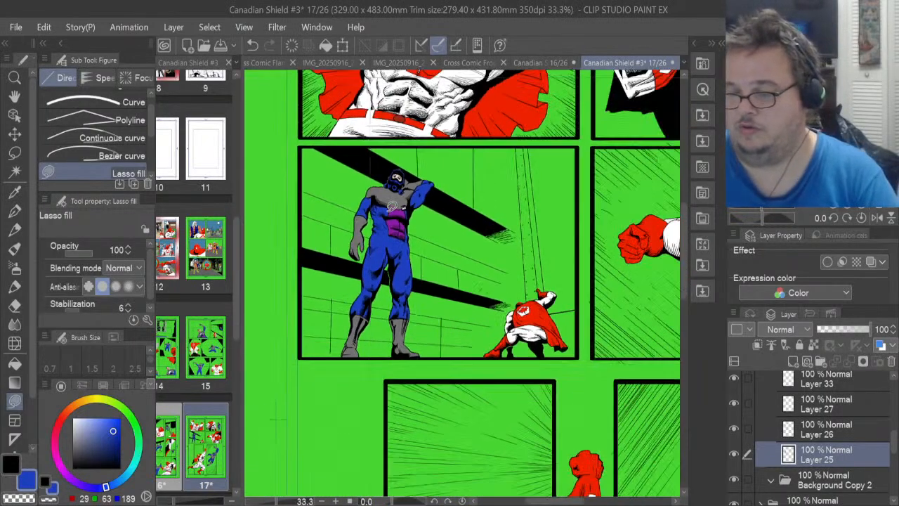
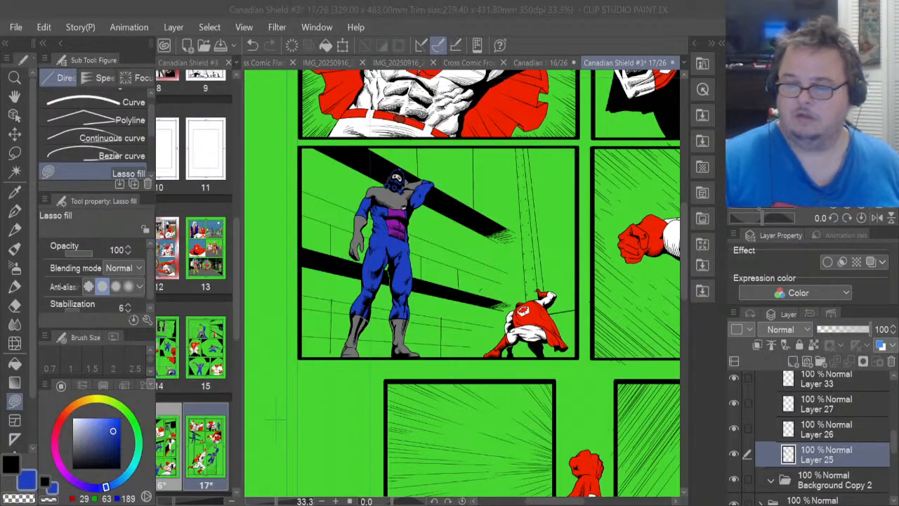
pyautogui.hotkey('alt', 'Tab')
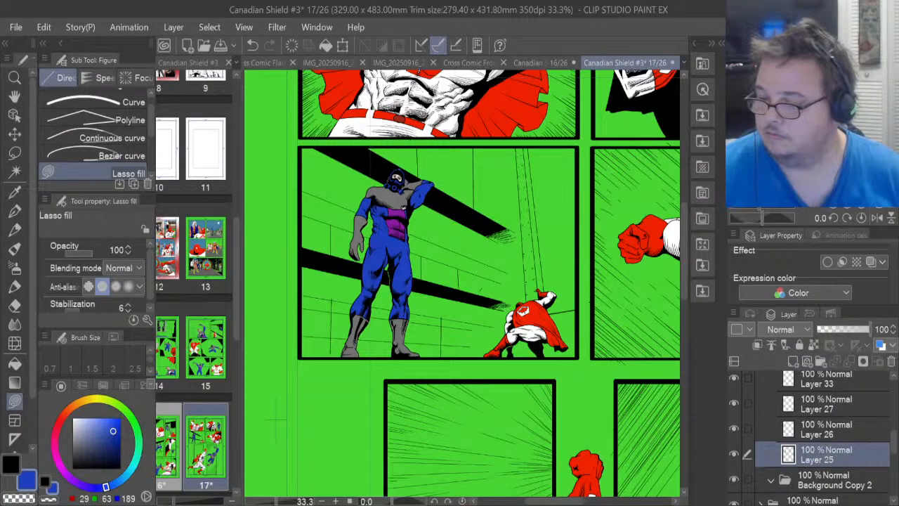
pyautogui.scroll(5, 840, 413)
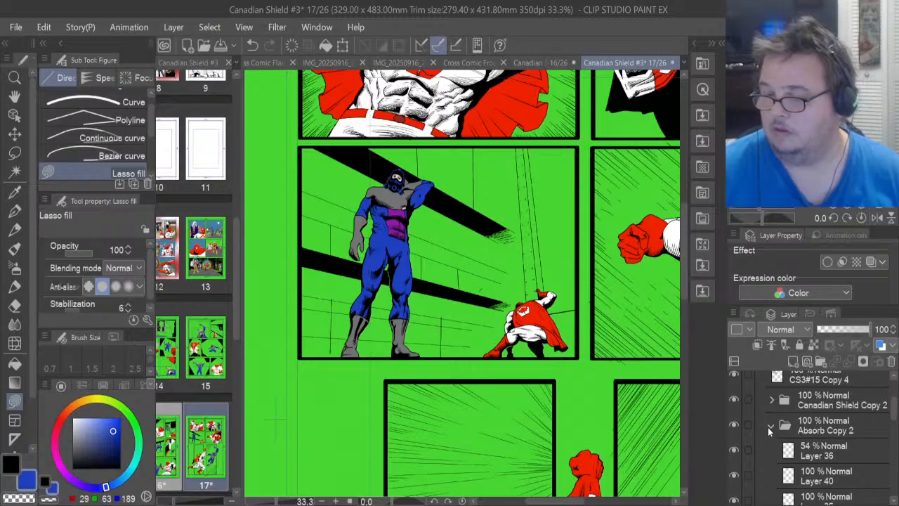
pyautogui.click(767, 427)
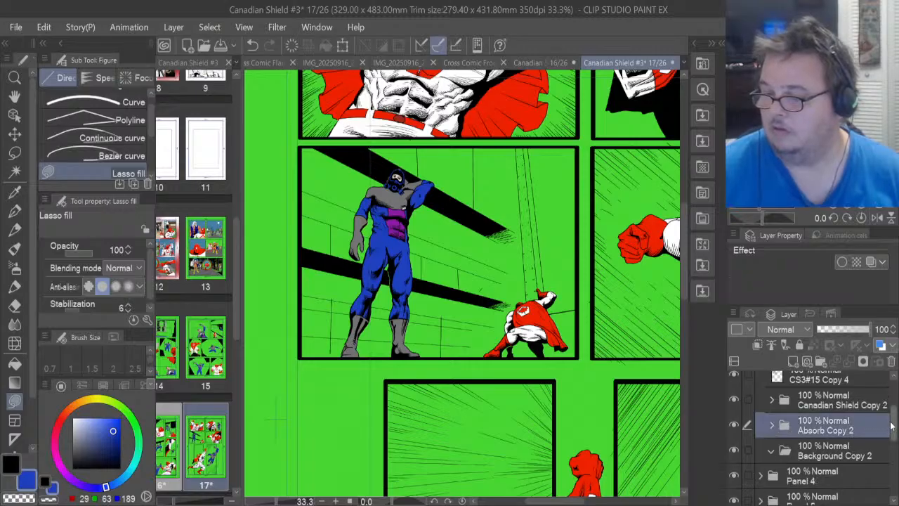
pyautogui.scroll(3, 874, 410)
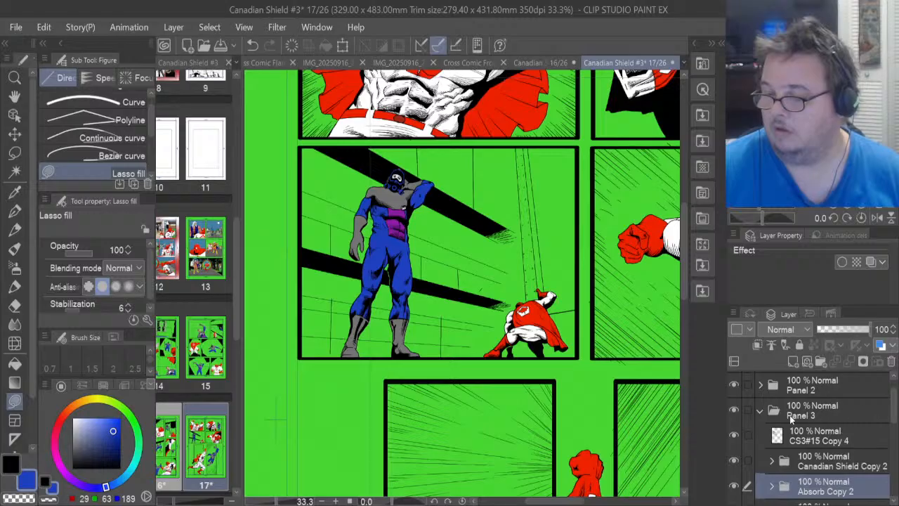
pyautogui.click(761, 410)
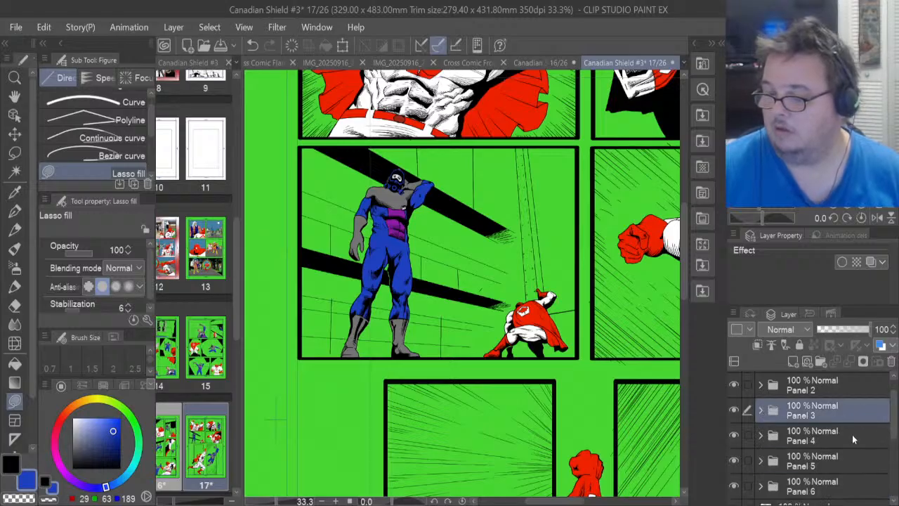
# Expand the Panel 6 folder and its Absorb folder, and bring the falling blue-suited figure into view
pyautogui.click(763, 487)
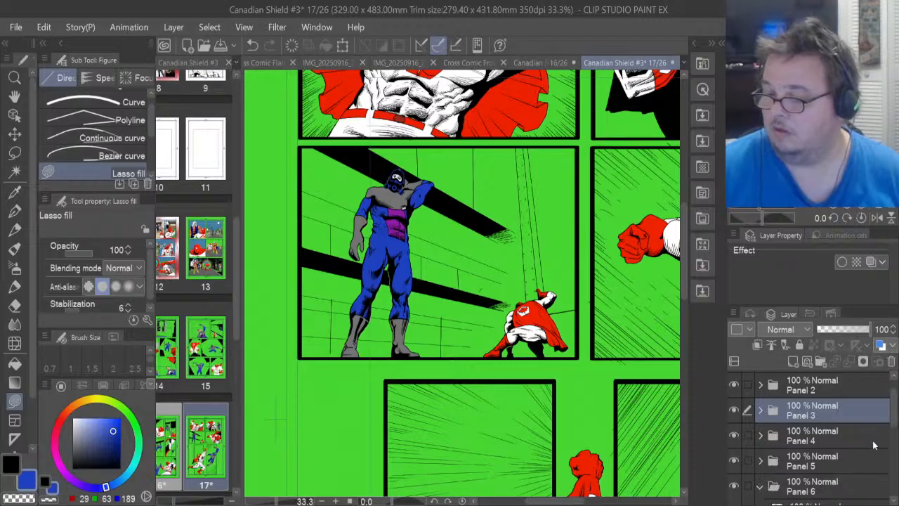
pyautogui.scroll(-3, 895, 419)
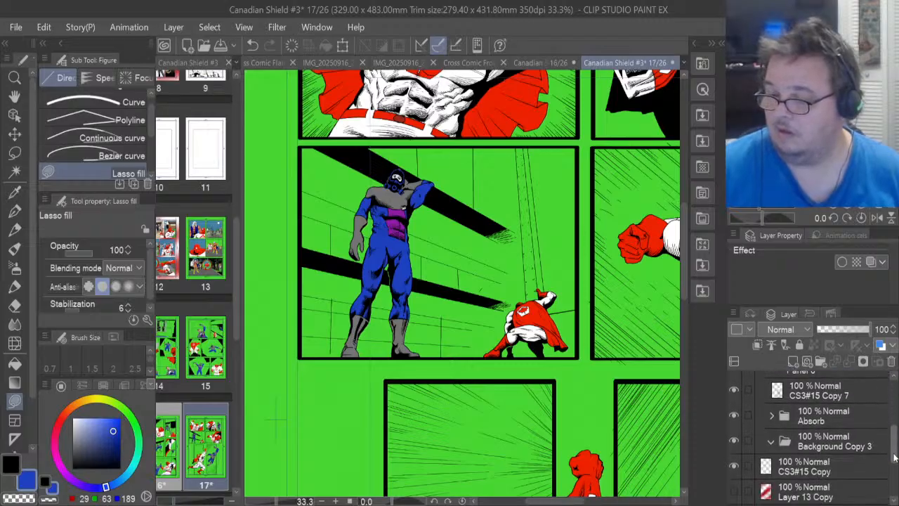
pyautogui.click(772, 416)
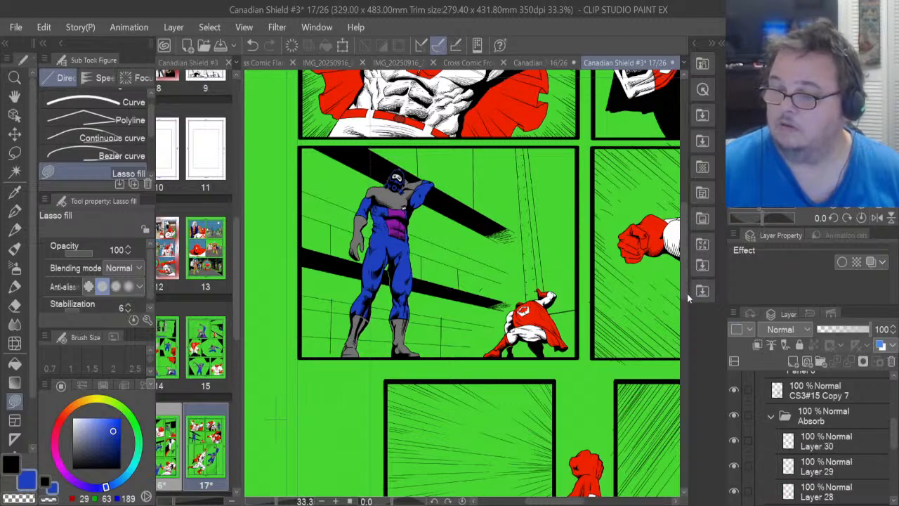
pyautogui.moveTo(686, 294); pyautogui.dragTo(685, 355)
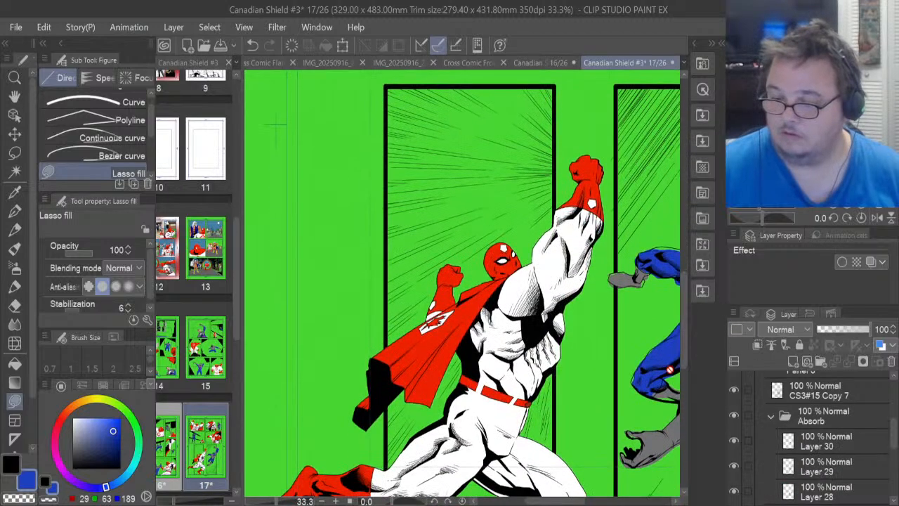
pyautogui.moveTo(555, 501); pyautogui.dragTo(610, 502)
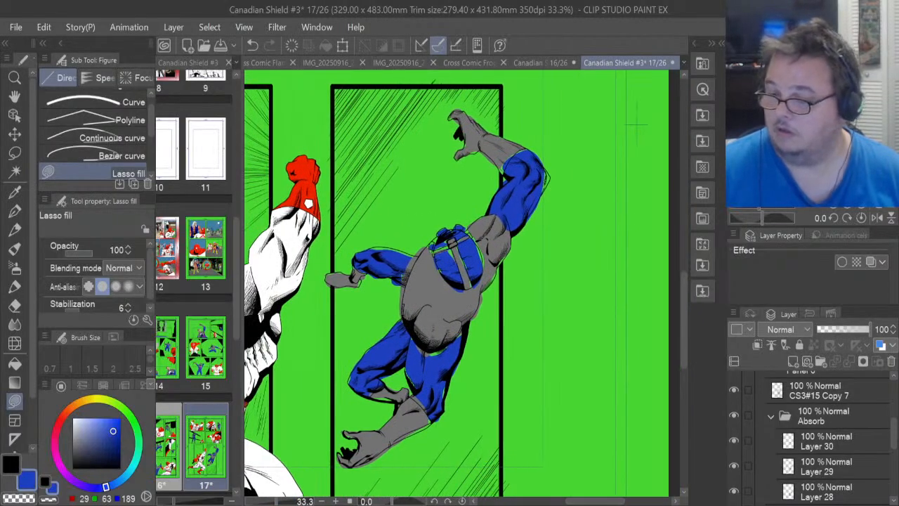
# Select Layer 30 in the Absorb folder for erasing on the figure's head, toggling the layer's visibility to check its contents
pyautogui.click(731, 442)
pyautogui.click(732, 441)
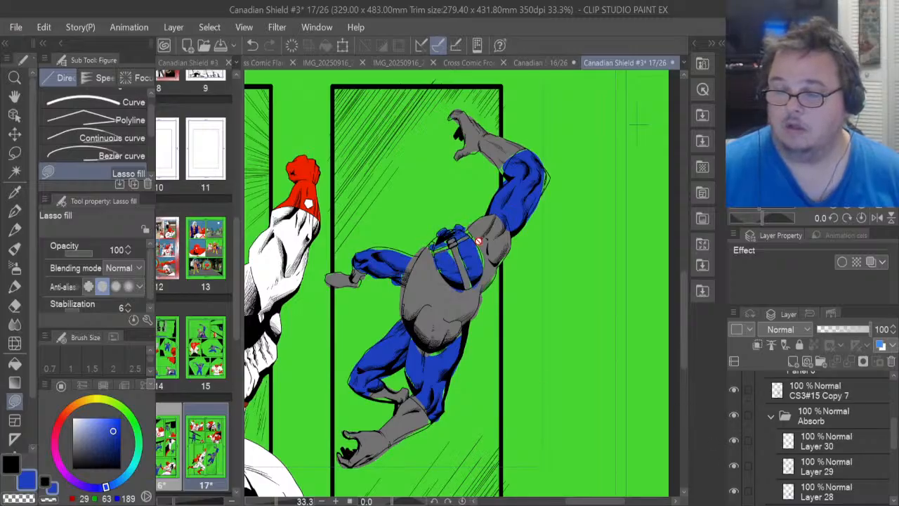
pyautogui.scroll(2, 478, 240)
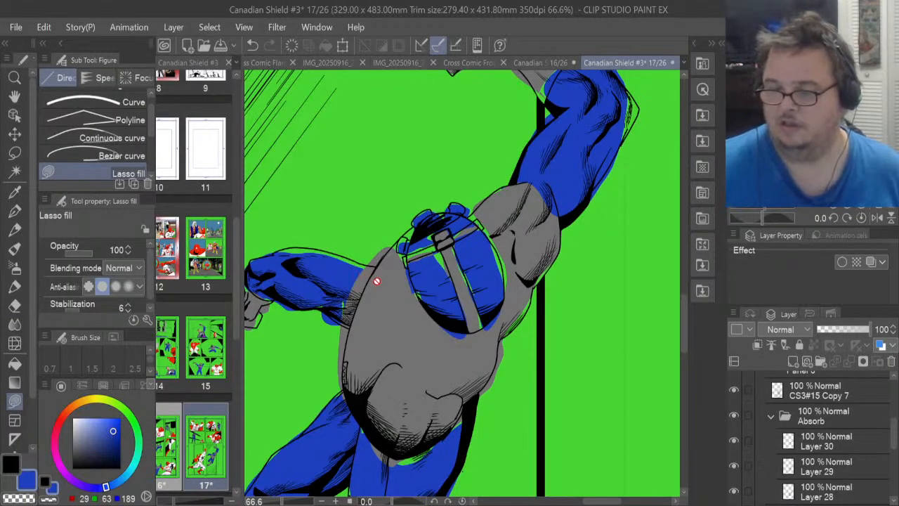
pyautogui.scroll(1, 483, 325)
pyautogui.scroll(2, 422, 298)
pyautogui.scroll(3, 422, 298)
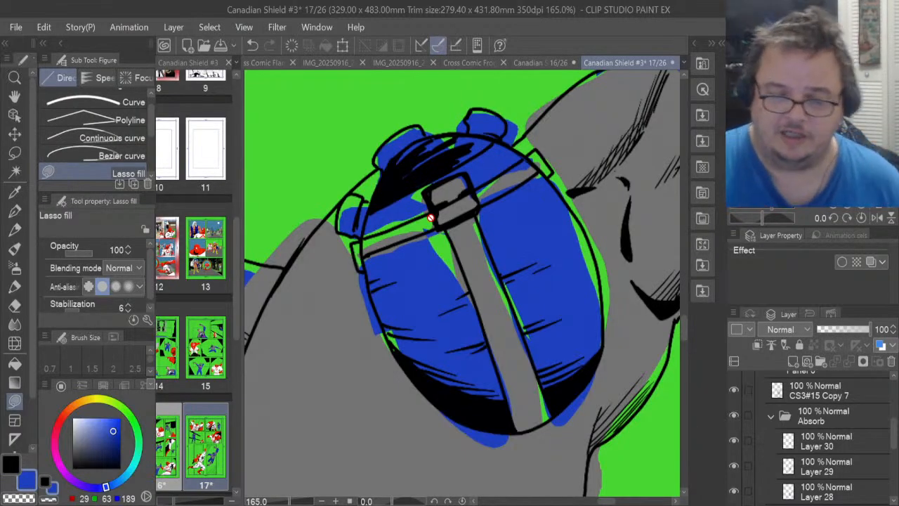
pyautogui.press('e')
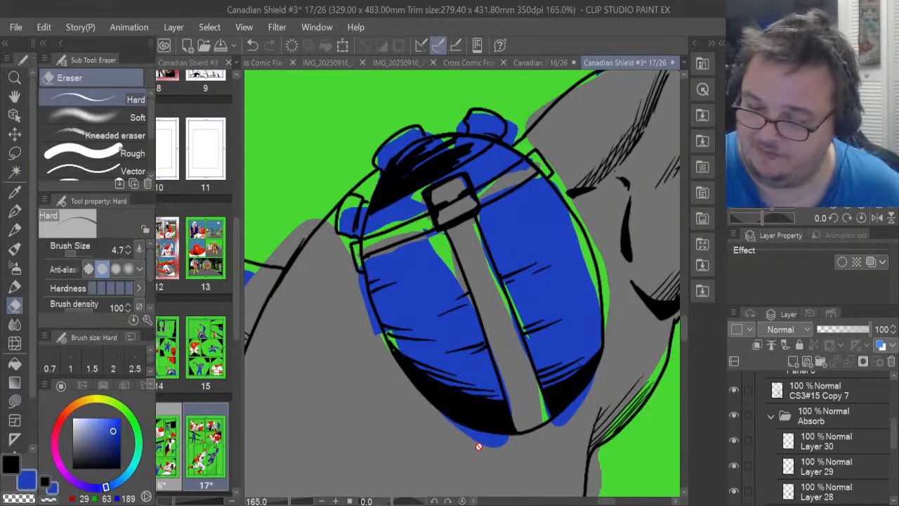
pyautogui.click(818, 439)
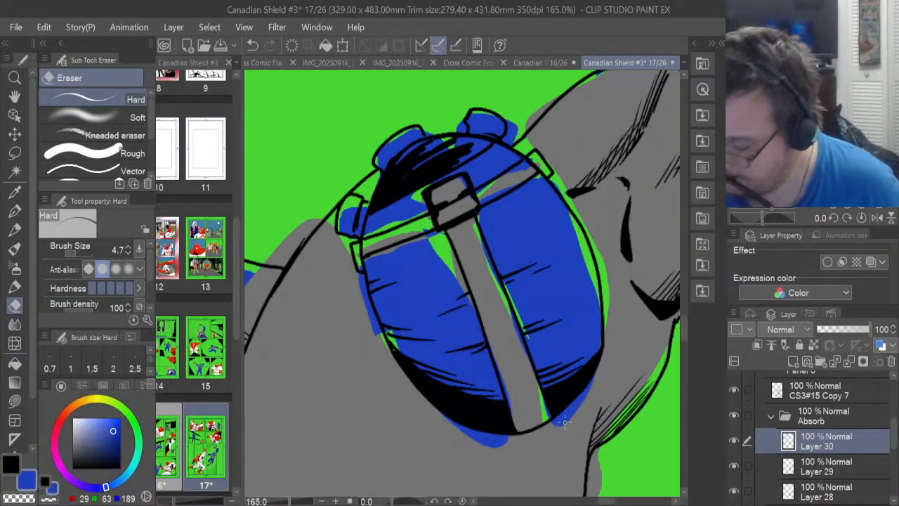
pyautogui.scroll(5, 564, 421)
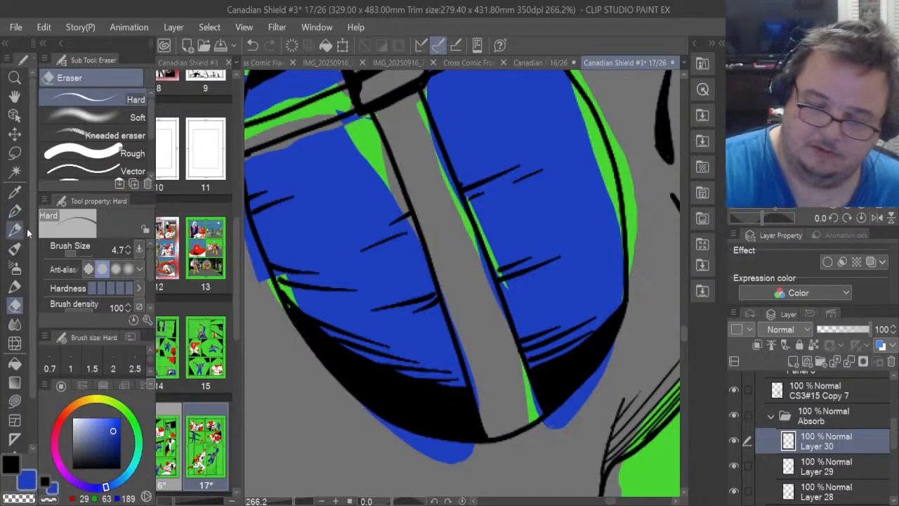
pyautogui.click(733, 440)
pyautogui.click(733, 440)
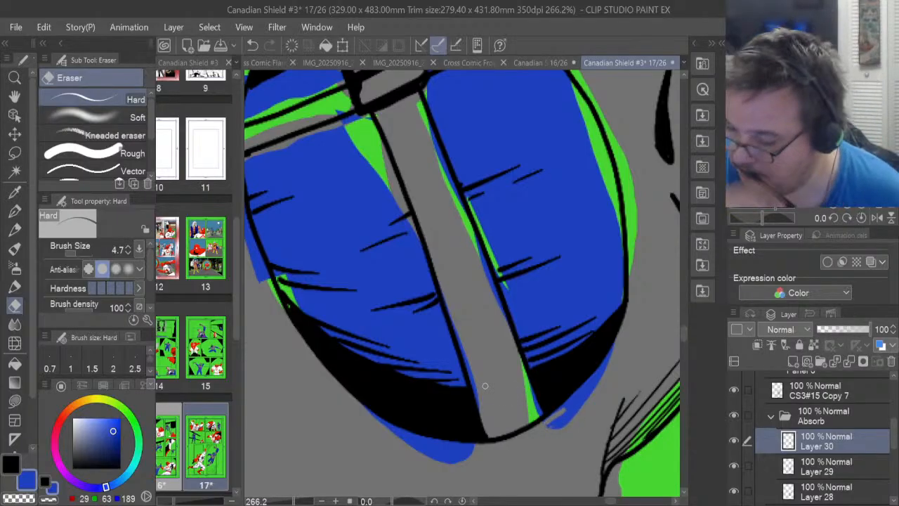
# With the hard eraser at size 13, erase the blue spill outside the head's lower outline and inside the gray central strap
pyautogui.scroll(2, 582, 415)
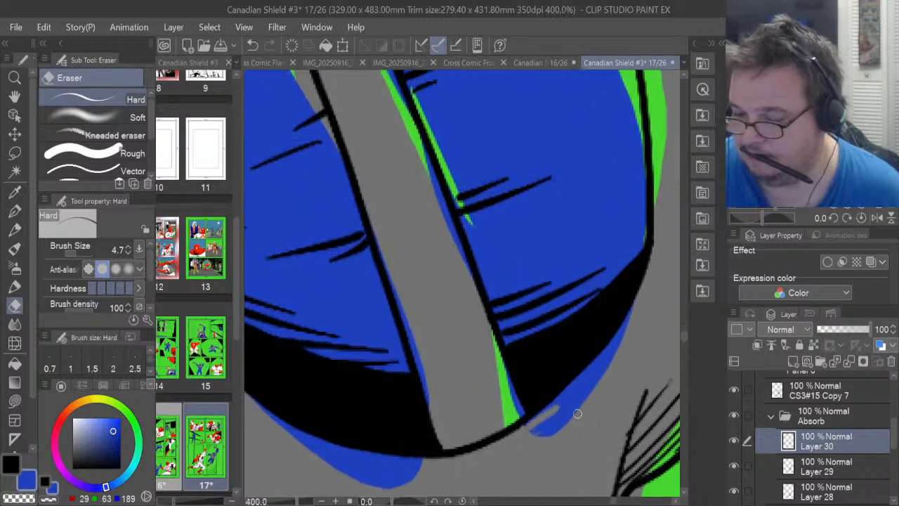
pyautogui.click(78, 252)
pyautogui.click(77, 253)
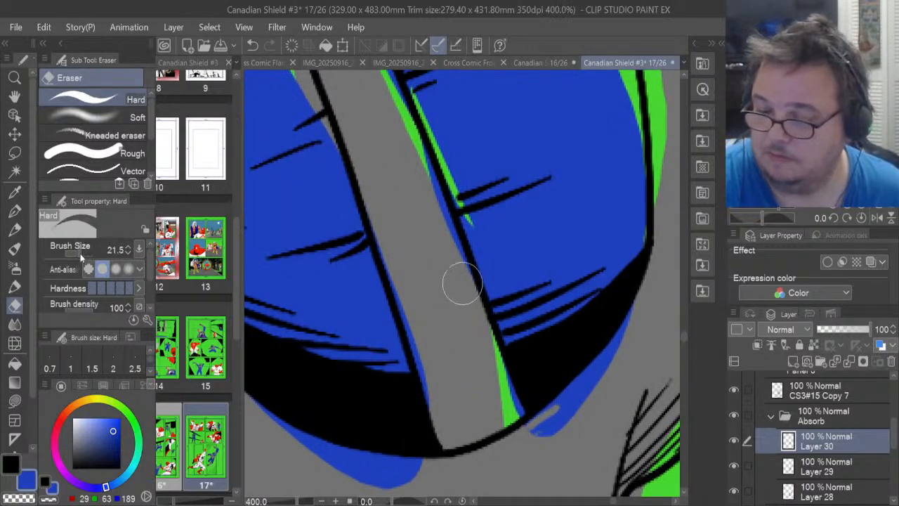
pyautogui.moveTo(559, 412)
pyautogui.mouseDown()
pyautogui.moveTo(542, 412)
pyautogui.moveTo(538, 432)
pyautogui.moveTo(597, 371)
pyautogui.moveTo(643, 297)
pyautogui.moveTo(587, 323)
pyautogui.mouseUp()
pyautogui.moveTo(283, 435)
pyautogui.mouseDown()
pyautogui.moveTo(377, 473)
pyautogui.moveTo(444, 472)
pyautogui.moveTo(389, 475)
pyautogui.moveTo(416, 472)
pyautogui.moveTo(384, 467)
pyautogui.moveTo(421, 464)
pyautogui.moveTo(330, 450)
pyautogui.moveTo(278, 426)
pyautogui.mouseUp()
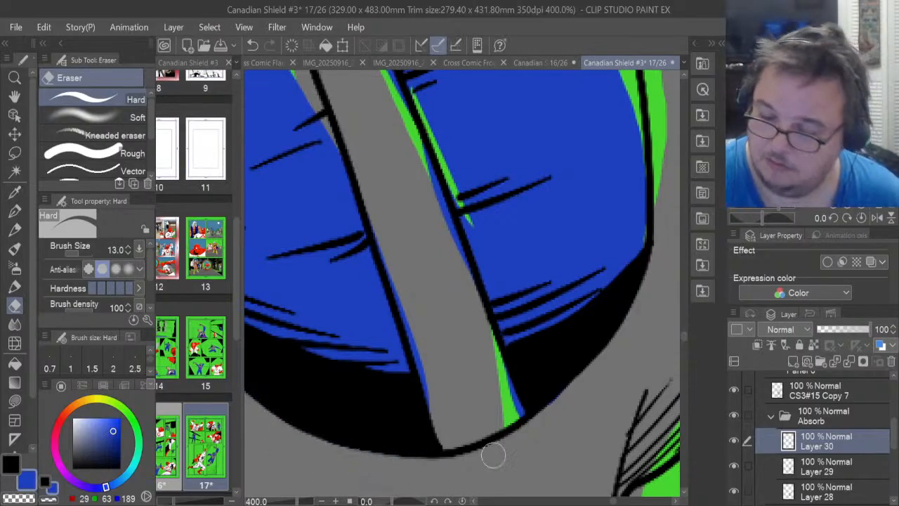
pyautogui.moveTo(391, 267)
pyautogui.mouseDown()
pyautogui.moveTo(441, 406)
pyautogui.moveTo(495, 397)
pyautogui.mouseUp()
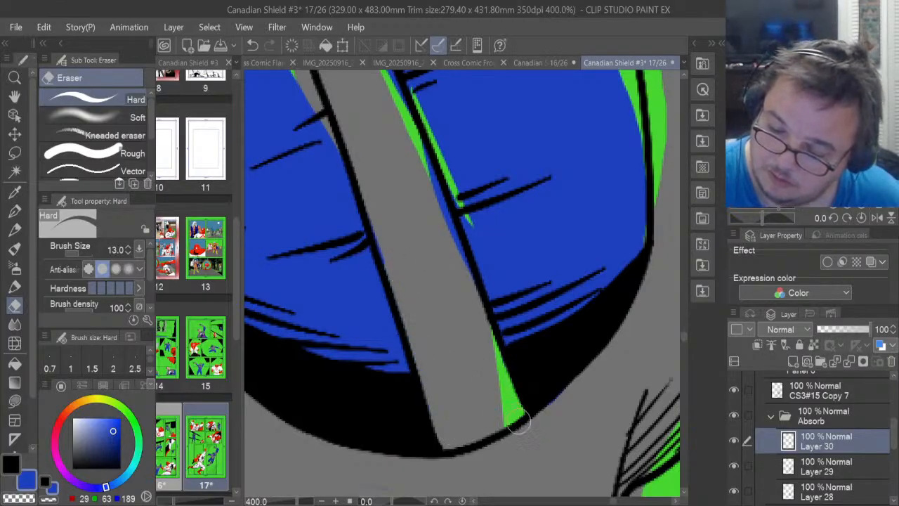
pyautogui.moveTo(407, 137); pyautogui.dragTo(458, 257)
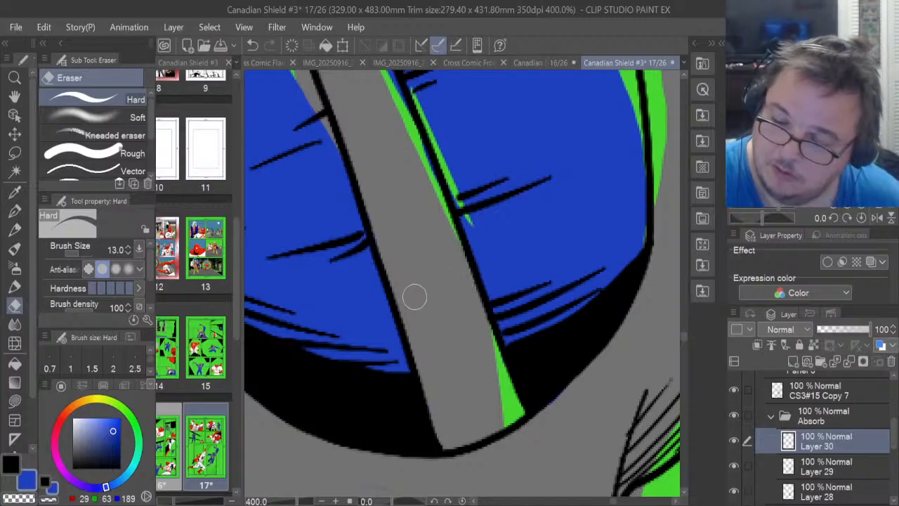
# Erase the blue spill outside the left edge of the falling figure's head and inside the crosswise strap beside the buckle
pyautogui.moveTo(613, 501); pyautogui.dragTo(606, 501)
pyautogui.moveTo(683, 342); pyautogui.dragTo(682, 330)
pyautogui.moveTo(394, 398)
pyautogui.mouseDown()
pyautogui.moveTo(377, 335)
pyautogui.moveTo(408, 408)
pyautogui.moveTo(346, 245)
pyautogui.moveTo(355, 289)
pyautogui.moveTo(348, 231)
pyautogui.moveTo(357, 266)
pyautogui.moveTo(353, 241)
pyautogui.mouseUp()
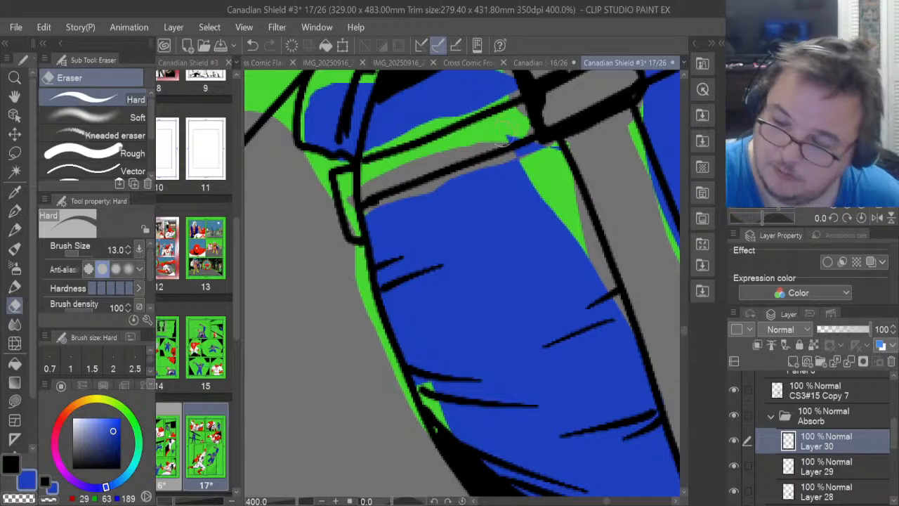
pyautogui.moveTo(504, 146)
pyautogui.mouseDown()
pyautogui.moveTo(528, 128)
pyautogui.moveTo(494, 150)
pyautogui.mouseUp()
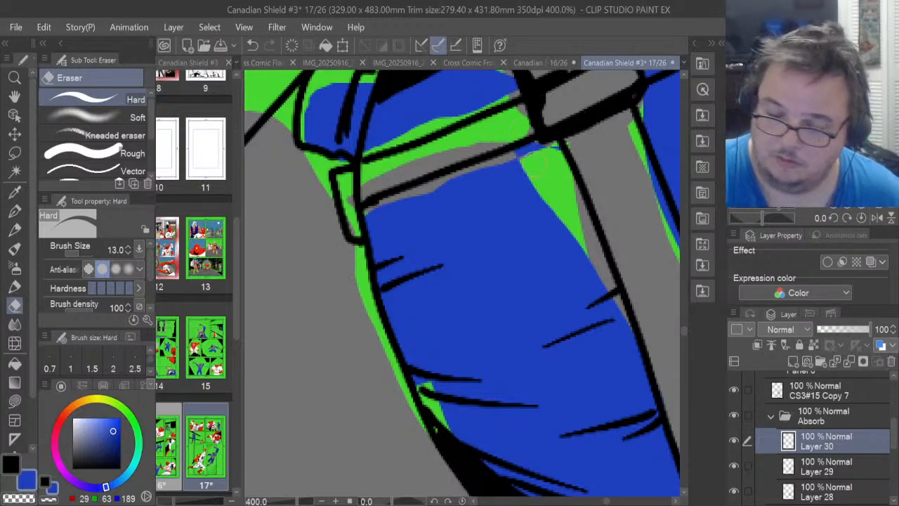
# Lasso fill blue into the gaps of the head's left section, along the central strap and beneath the crosswise strap
pyautogui.click(14, 400)
pyautogui.moveTo(462, 413)
pyautogui.mouseDown()
pyautogui.moveTo(445, 437)
pyautogui.moveTo(435, 428)
pyautogui.moveTo(412, 344)
pyautogui.moveTo(469, 334)
pyautogui.mouseUp()
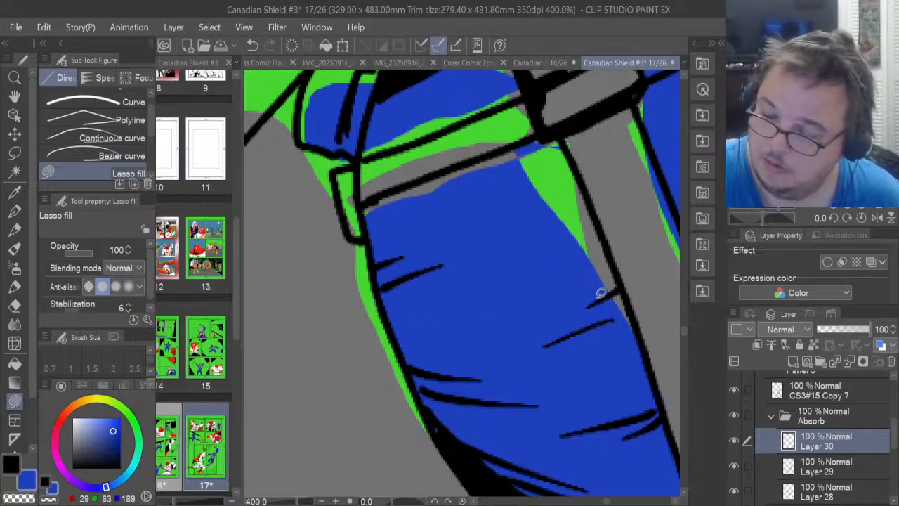
pyautogui.moveTo(608, 325)
pyautogui.mouseDown()
pyautogui.moveTo(633, 339)
pyautogui.moveTo(631, 304)
pyautogui.moveTo(566, 138)
pyautogui.moveTo(516, 143)
pyautogui.moveTo(488, 353)
pyautogui.mouseUp()
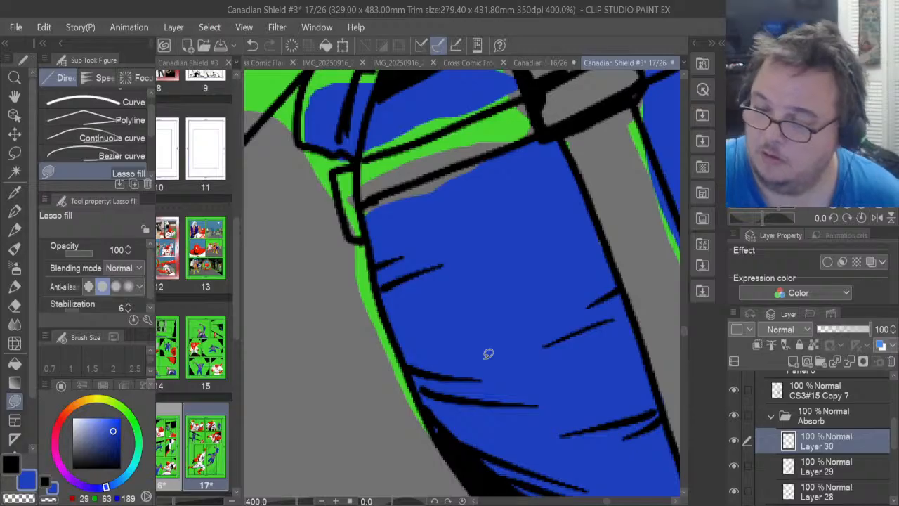
pyautogui.moveTo(414, 220)
pyautogui.mouseDown()
pyautogui.moveTo(501, 175)
pyautogui.moveTo(464, 158)
pyautogui.moveTo(384, 190)
pyautogui.moveTo(426, 258)
pyautogui.mouseUp()
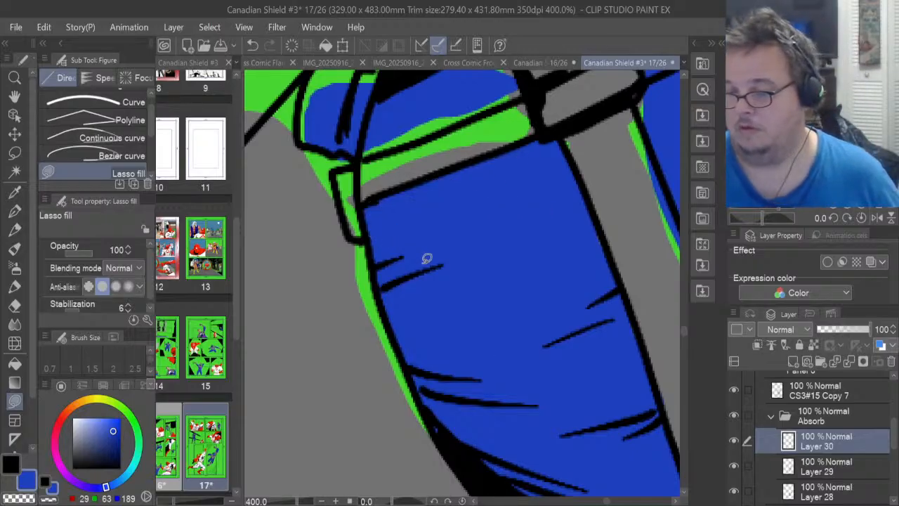
# Lasso fill blue into the gaps above the crosswise strap, across the shaded crown and inside the two left knobs
pyautogui.scroll(5, 682, 332)
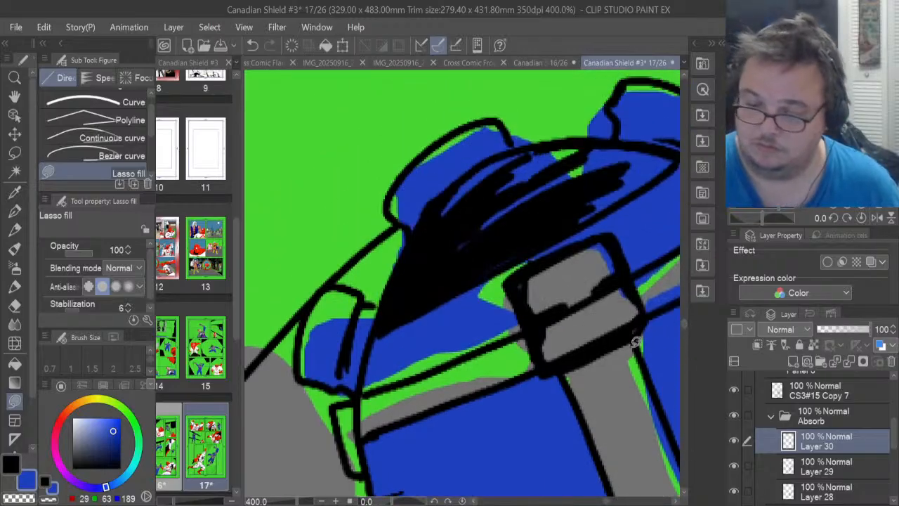
pyautogui.moveTo(368, 371)
pyautogui.mouseDown()
pyautogui.moveTo(372, 389)
pyautogui.moveTo(469, 359)
pyautogui.moveTo(524, 326)
pyautogui.moveTo(514, 296)
pyautogui.moveTo(542, 240)
pyautogui.mouseUp()
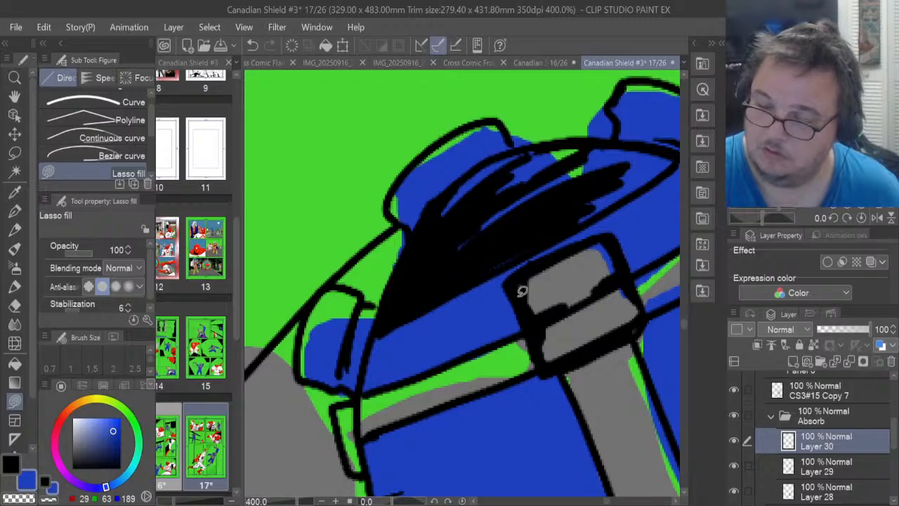
pyautogui.moveTo(573, 205)
pyautogui.mouseDown()
pyautogui.moveTo(606, 172)
pyautogui.moveTo(596, 146)
pyautogui.moveTo(539, 151)
pyautogui.mouseUp()
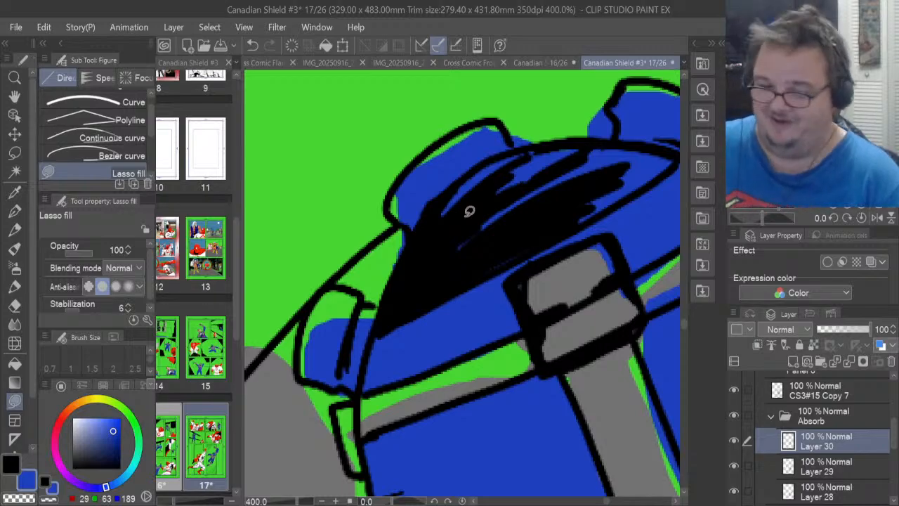
pyautogui.moveTo(313, 357)
pyautogui.mouseDown()
pyautogui.moveTo(314, 373)
pyautogui.moveTo(304, 327)
pyautogui.moveTo(332, 284)
pyautogui.moveTo(358, 291)
pyautogui.moveTo(383, 320)
pyautogui.moveTo(375, 359)
pyautogui.mouseUp()
pyautogui.moveTo(413, 225)
pyautogui.mouseDown()
pyautogui.moveTo(392, 204)
pyautogui.moveTo(412, 168)
pyautogui.moveTo(460, 129)
pyautogui.moveTo(500, 117)
pyautogui.moveTo(499, 172)
pyautogui.mouseUp()
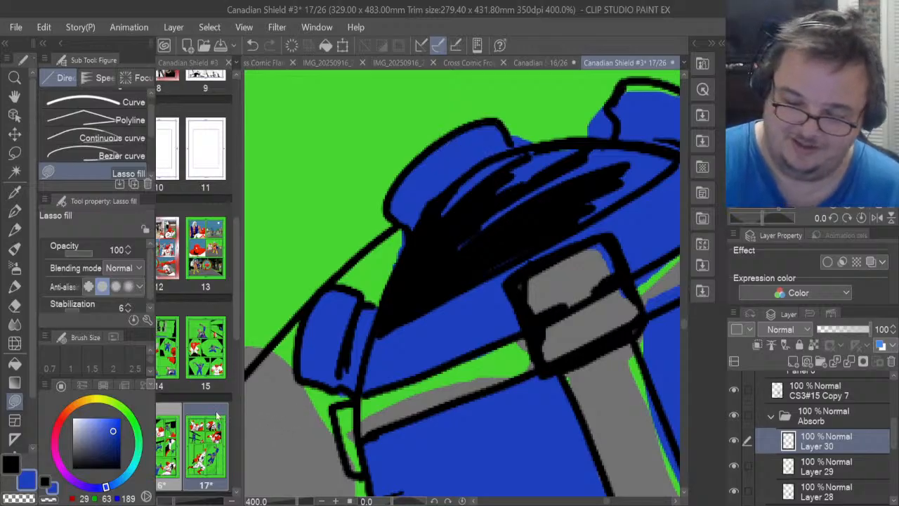
# Erase the blue spill around the left knobs, in the buckle and inside the right part of the crosswise strap
pyautogui.press('e')
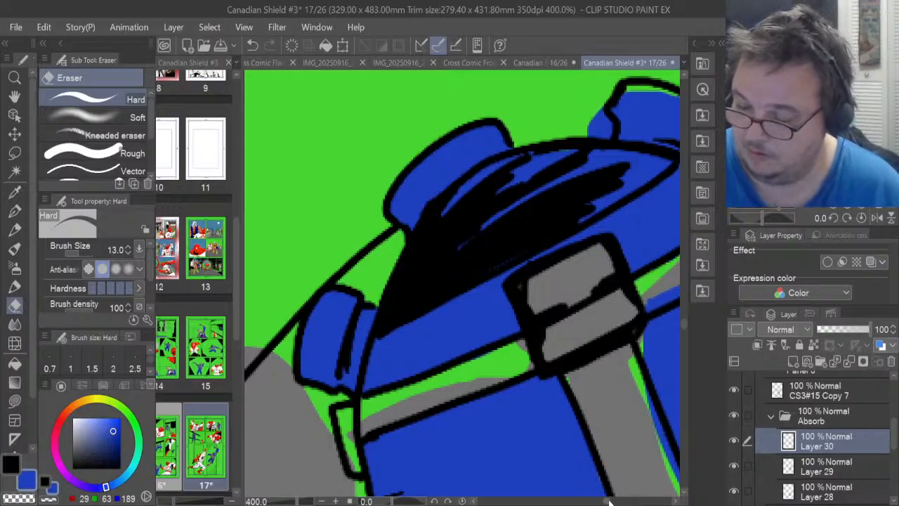
pyautogui.moveTo(609, 501); pyautogui.dragTo(614, 502)
pyautogui.moveTo(439, 310)
pyautogui.mouseDown()
pyautogui.moveTo(497, 286)
pyautogui.moveTo(538, 250)
pyautogui.moveTo(522, 264)
pyautogui.moveTo(521, 247)
pyautogui.moveTo(565, 219)
pyautogui.moveTo(518, 245)
pyautogui.mouseUp()
# Lasso fill blue into the gaps of the head's right section, below the crosswise strap and beside the buckle
pyautogui.press('u')
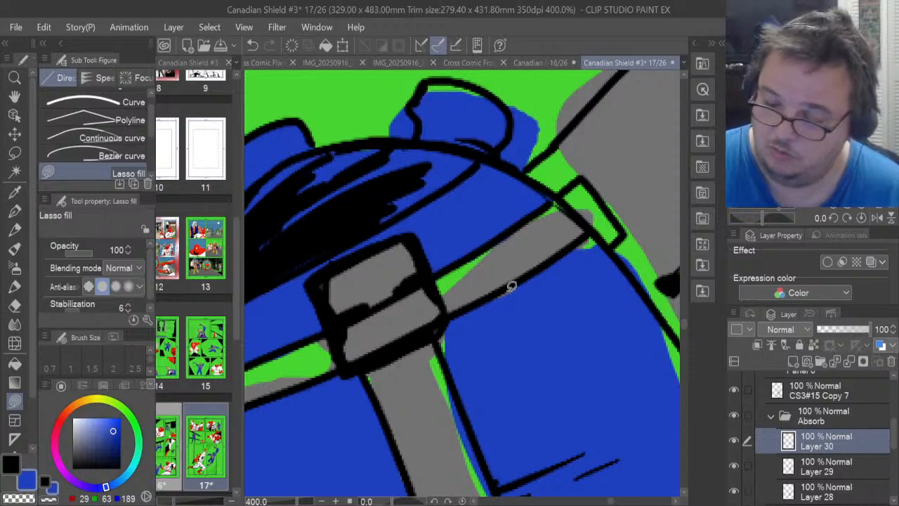
pyautogui.moveTo(516, 294)
pyautogui.mouseDown()
pyautogui.moveTo(487, 309)
pyautogui.moveTo(523, 282)
pyautogui.mouseUp()
pyautogui.moveTo(448, 374)
pyautogui.mouseDown()
pyautogui.moveTo(439, 334)
pyautogui.moveTo(462, 303)
pyautogui.mouseUp()
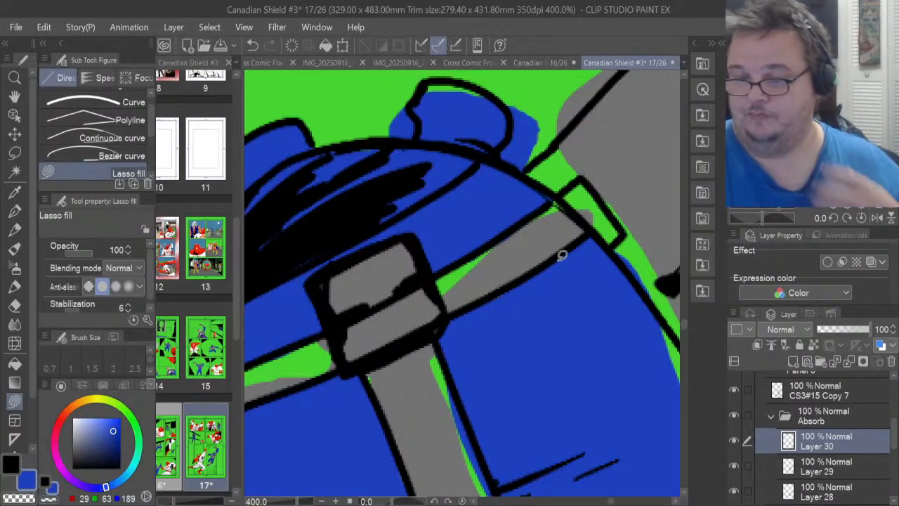
# Complete the blue fill of the right knob on the head and erase the spill outside both sides of its outline
pyautogui.moveTo(420, 93)
pyautogui.mouseDown()
pyautogui.moveTo(467, 82)
pyautogui.moveTo(500, 100)
pyautogui.moveTo(504, 114)
pyautogui.mouseUp()
pyautogui.press('e')
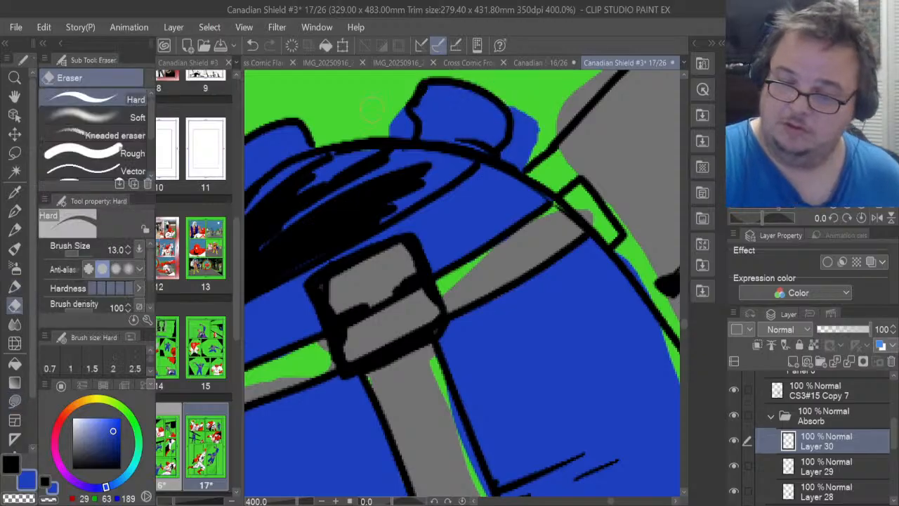
pyautogui.moveTo(408, 112)
pyautogui.mouseDown()
pyautogui.moveTo(393, 135)
pyautogui.moveTo(404, 136)
pyautogui.moveTo(409, 111)
pyautogui.mouseUp()
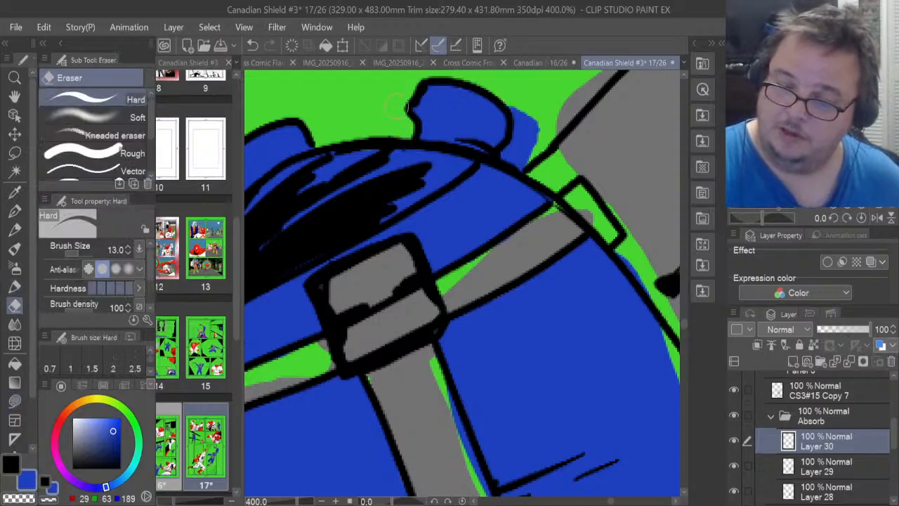
pyautogui.moveTo(512, 124)
pyautogui.mouseDown()
pyautogui.moveTo(520, 150)
pyautogui.moveTo(508, 157)
pyautogui.moveTo(515, 163)
pyautogui.moveTo(533, 132)
pyautogui.moveTo(515, 141)
pyautogui.moveTo(512, 109)
pyautogui.mouseUp()
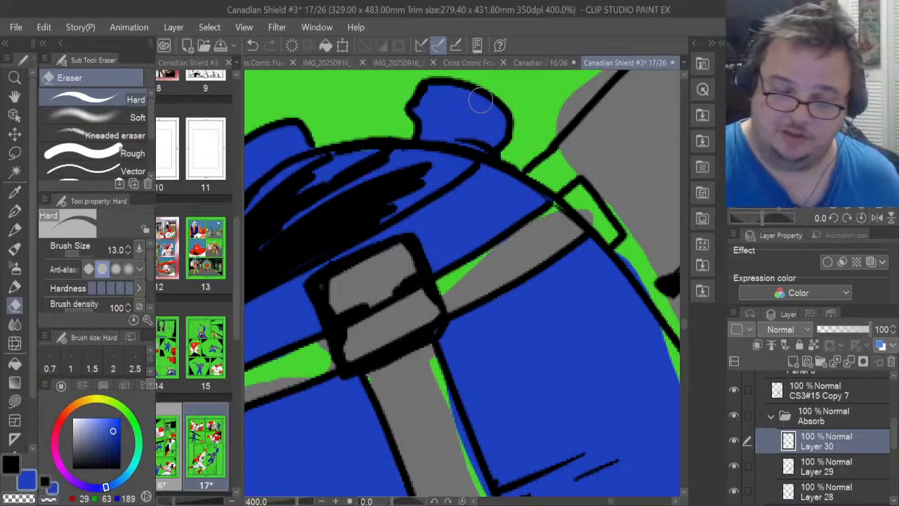
pyautogui.press('u')
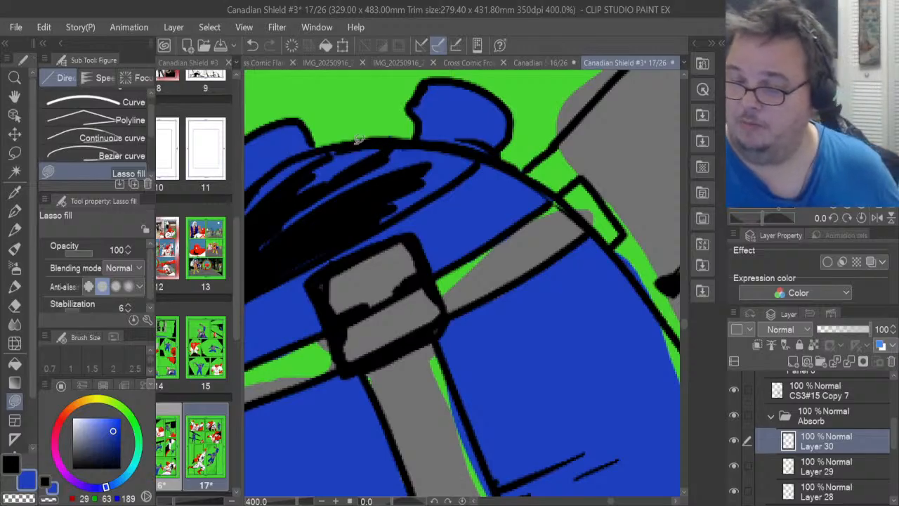
pyautogui.press('e')
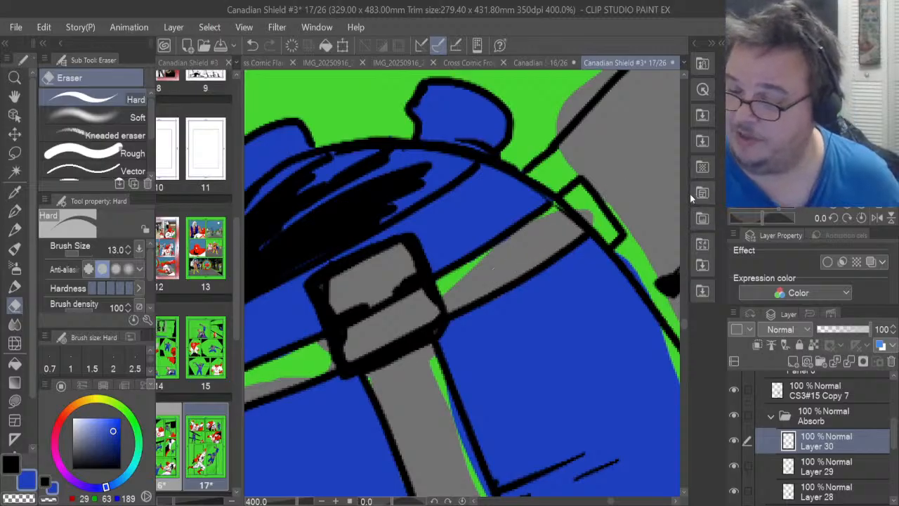
# Lasso fill the green gap along the right side of the central strap with blue and erase the spill inside the strap
pyautogui.scroll(-5, 685, 324)
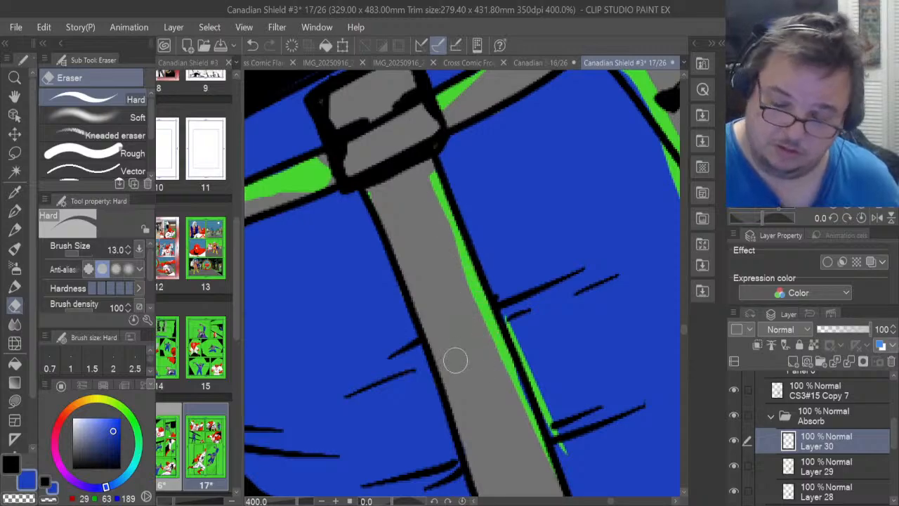
pyautogui.press('u')
pyautogui.moveTo(591, 421)
pyautogui.mouseDown()
pyautogui.moveTo(572, 454)
pyautogui.moveTo(540, 422)
pyautogui.moveTo(499, 303)
pyautogui.moveTo(529, 255)
pyautogui.mouseUp()
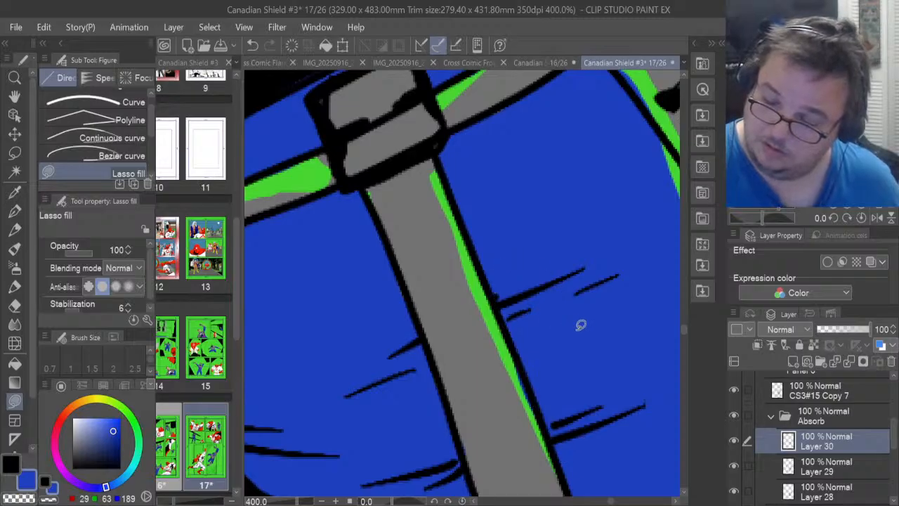
pyautogui.press('e')
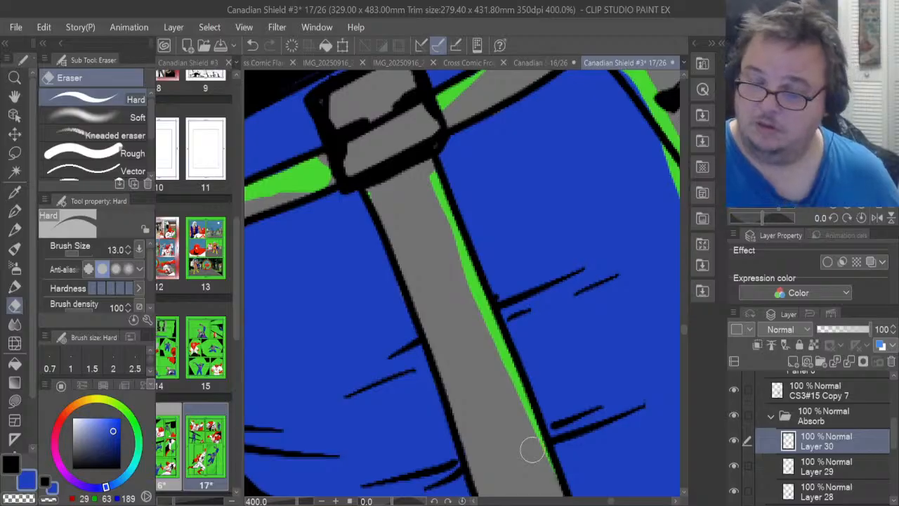
# Lasso fill blue up to the head's right outline and erase the spill outside it below the strap's end
pyautogui.moveTo(611, 501); pyautogui.dragTo(616, 502)
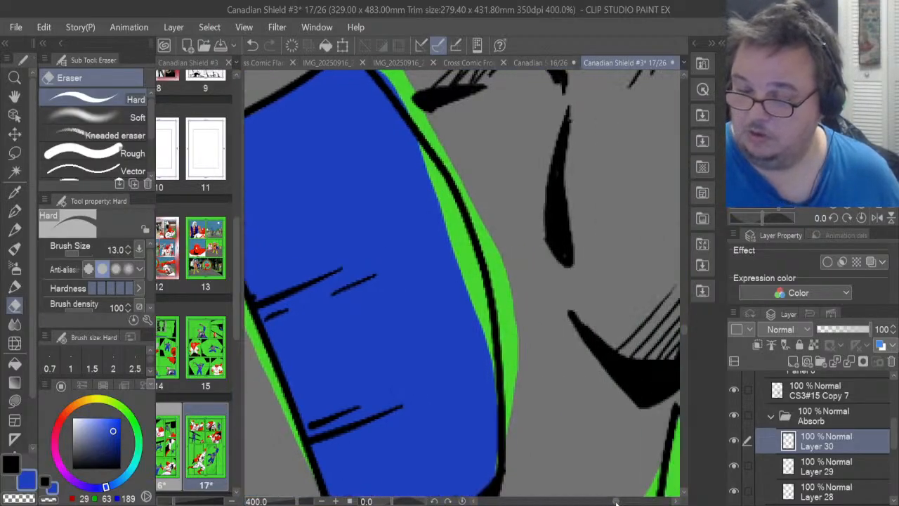
pyautogui.click(16, 400)
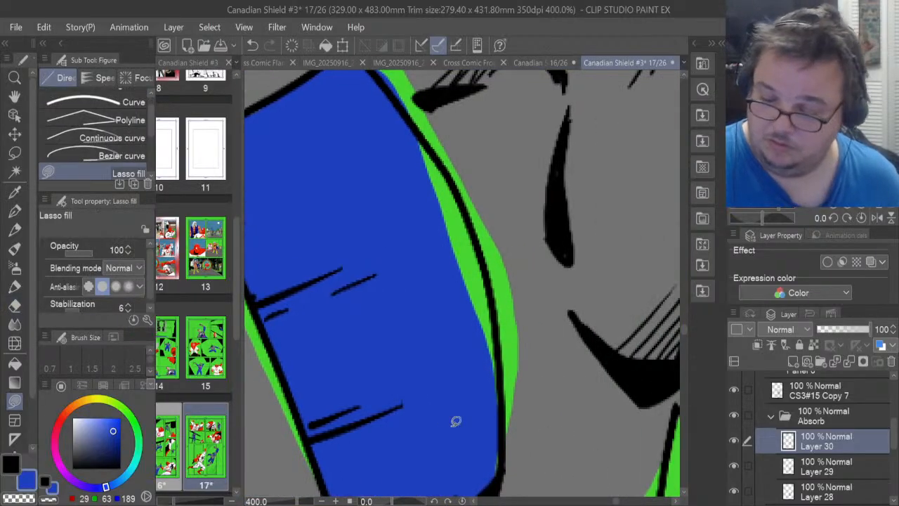
pyautogui.moveTo(467, 349)
pyautogui.mouseDown()
pyautogui.moveTo(484, 379)
pyautogui.moveTo(499, 377)
pyautogui.moveTo(481, 241)
pyautogui.moveTo(444, 196)
pyautogui.moveTo(443, 211)
pyautogui.moveTo(470, 219)
pyautogui.moveTo(441, 150)
pyautogui.moveTo(402, 118)
pyautogui.mouseUp()
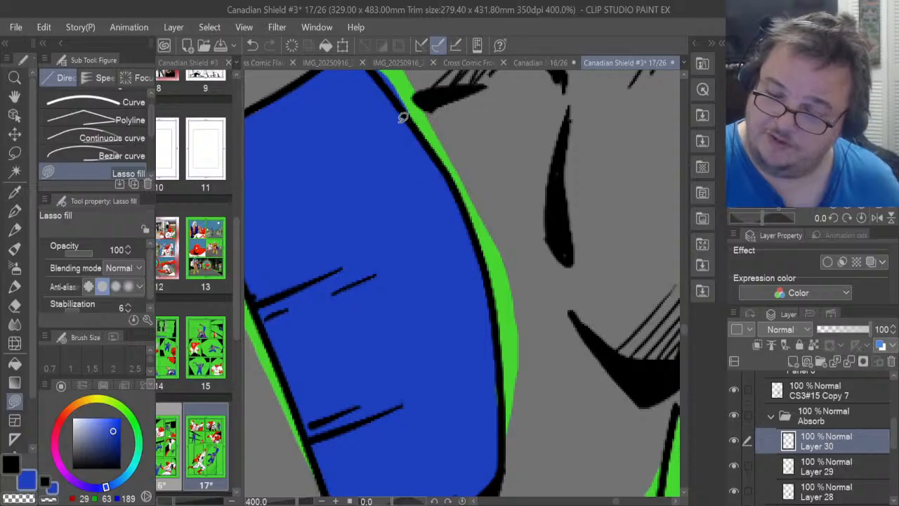
pyautogui.scroll(5, 684, 328)
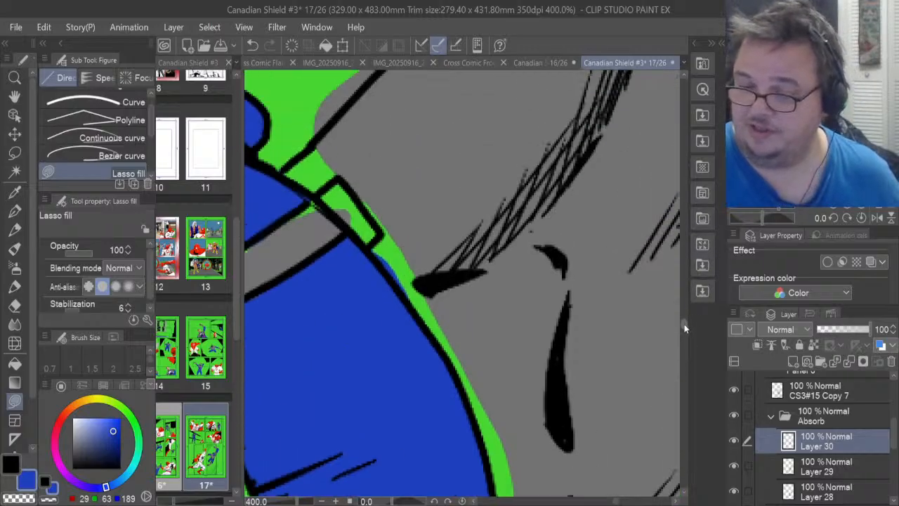
pyautogui.click(14, 306)
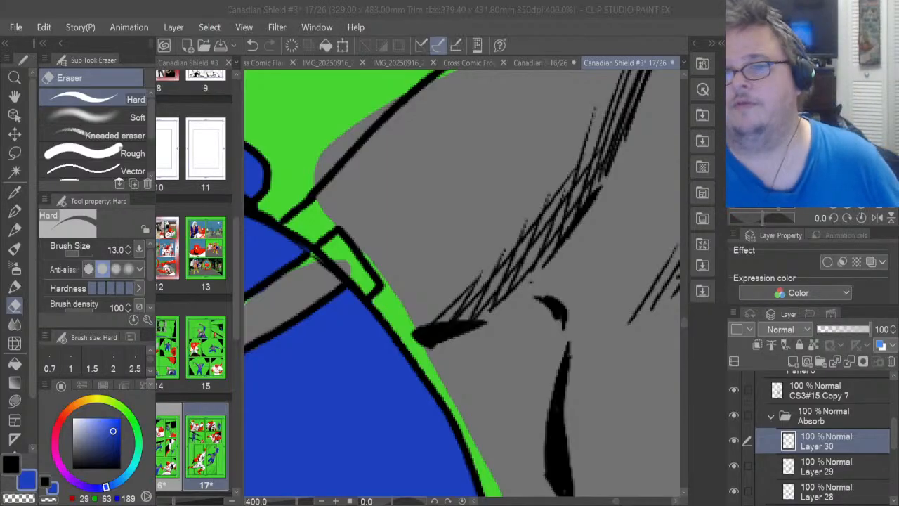
# Select Layer 29 in the Absorb folder, toggling its visibility to check the gray areas around the head
pyautogui.hotkey('alt', 'Tab')
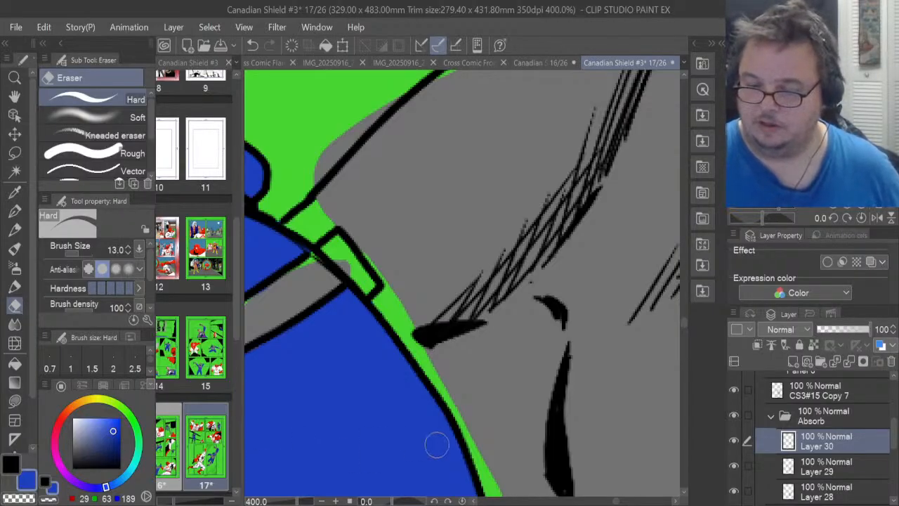
pyautogui.scroll(-3, 435, 443)
pyautogui.scroll(-1, 435, 443)
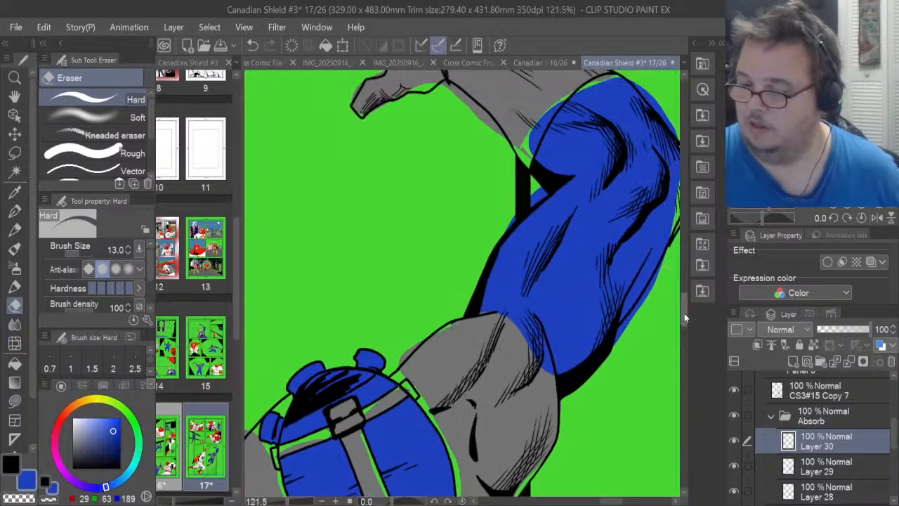
pyautogui.moveTo(684, 313); pyautogui.dragTo(683, 333)
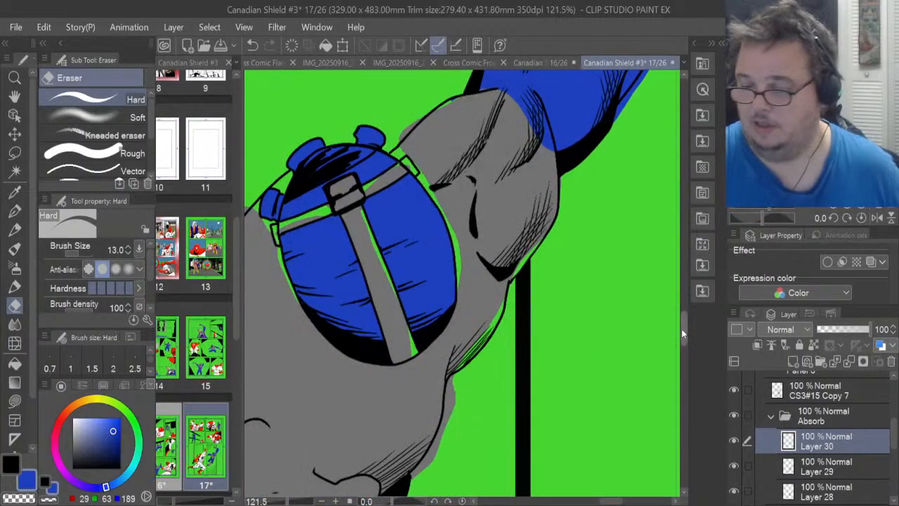
pyautogui.click(825, 469)
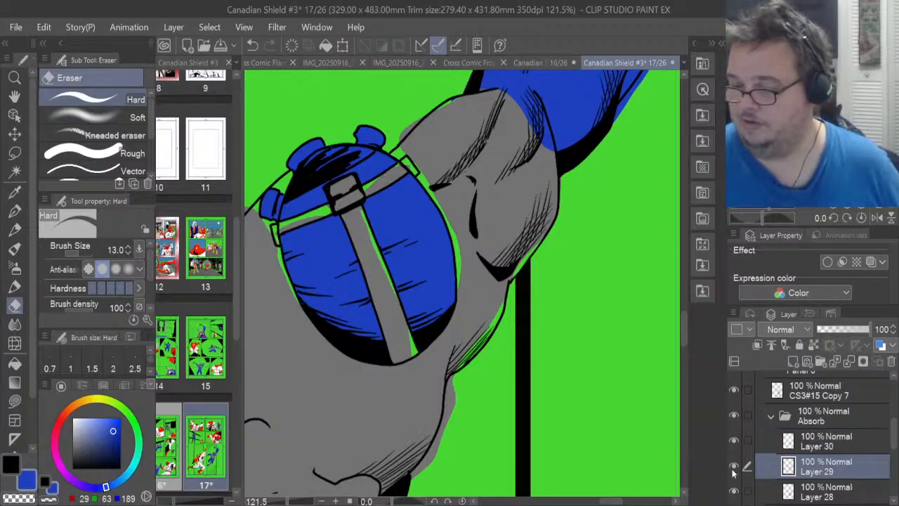
pyautogui.click(733, 470)
pyautogui.click(733, 472)
pyautogui.click(733, 472)
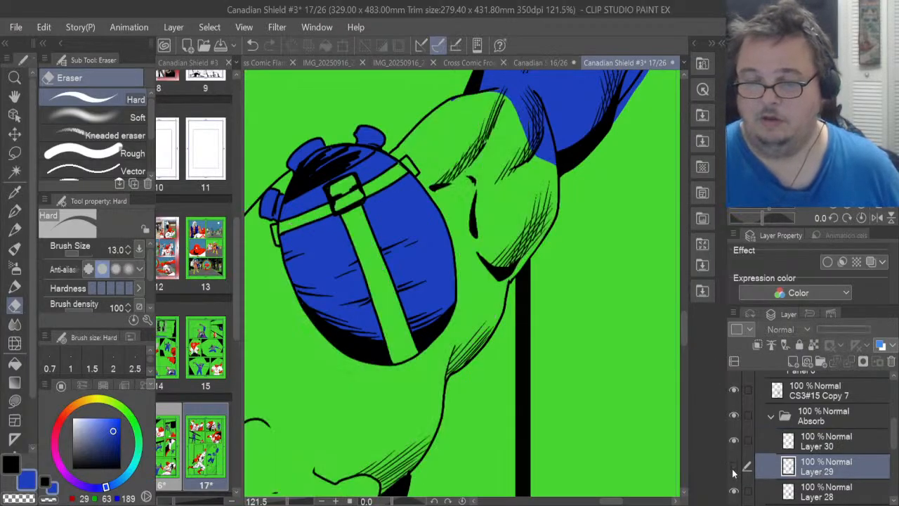
pyautogui.click(733, 469)
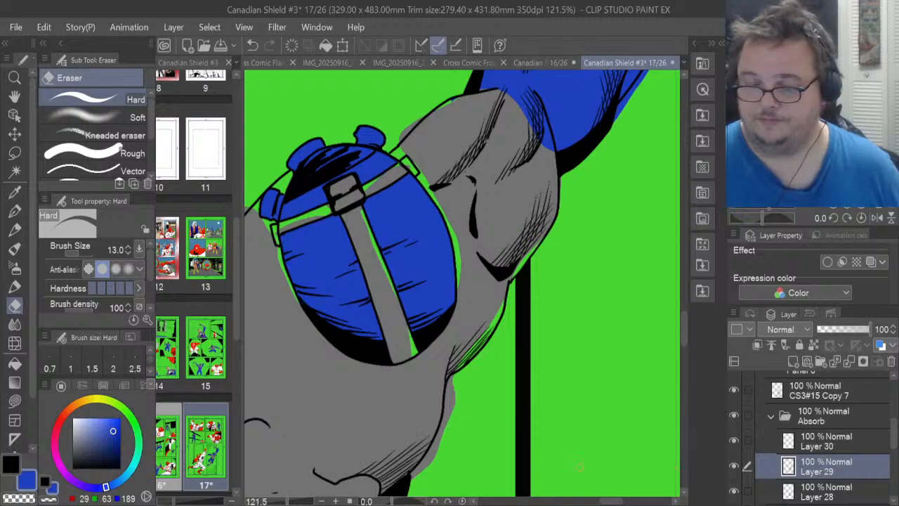
# Sample the figure's gray and lasso fill the green gaps at the central strap's lower end and in the hatched edge beside the head
pyautogui.click(15, 191)
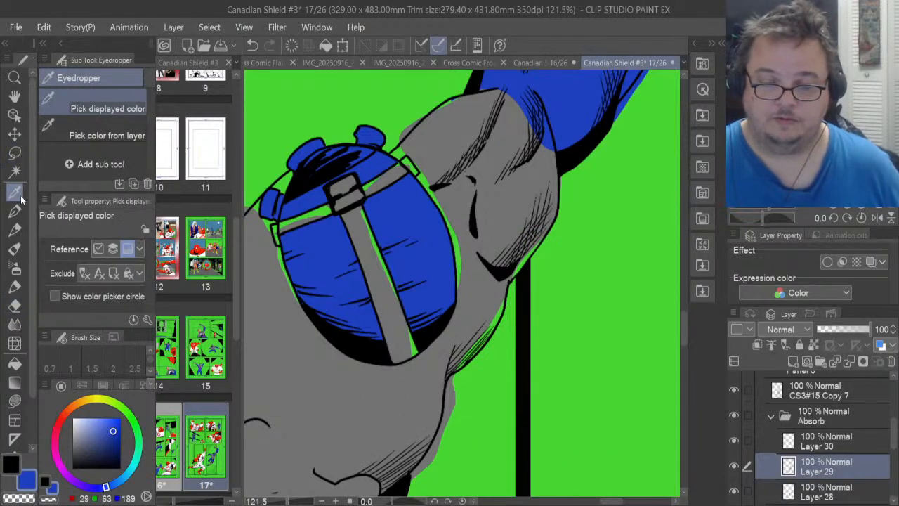
pyautogui.click(370, 398)
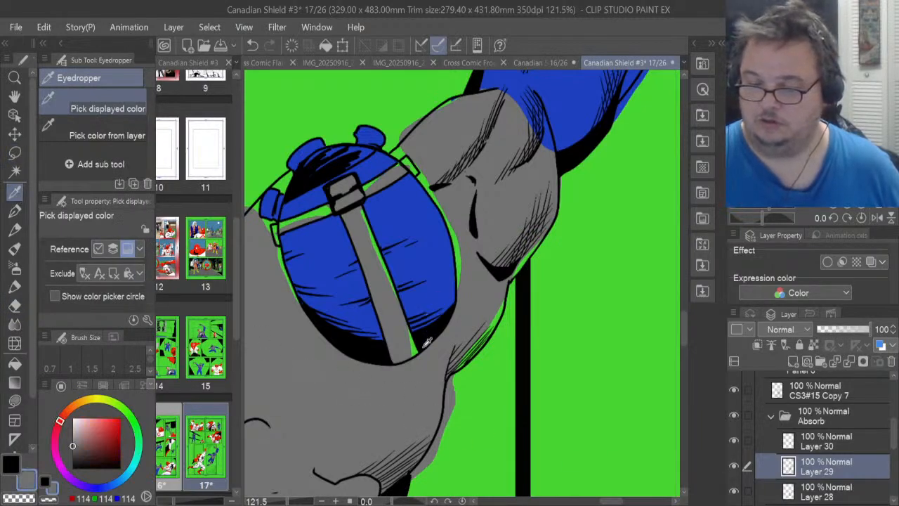
pyautogui.scroll(4, 424, 342)
pyautogui.scroll(3, 423, 344)
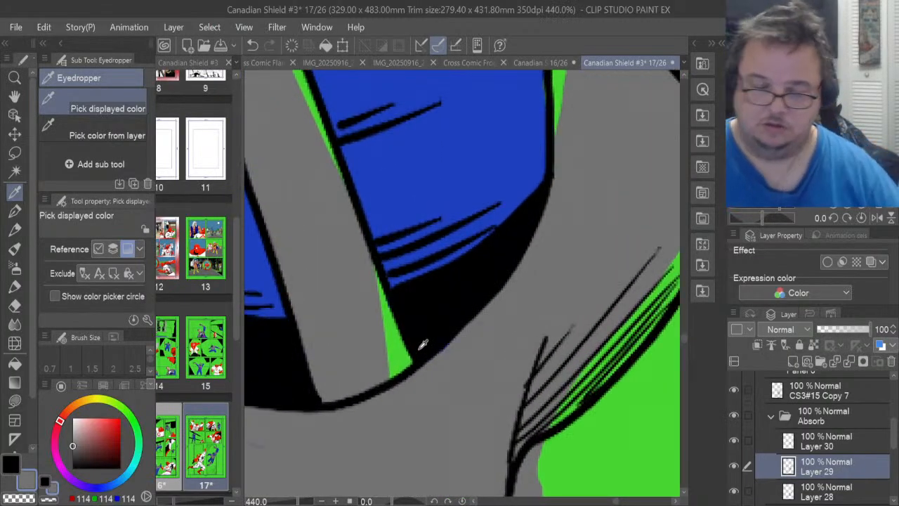
pyautogui.click(17, 400)
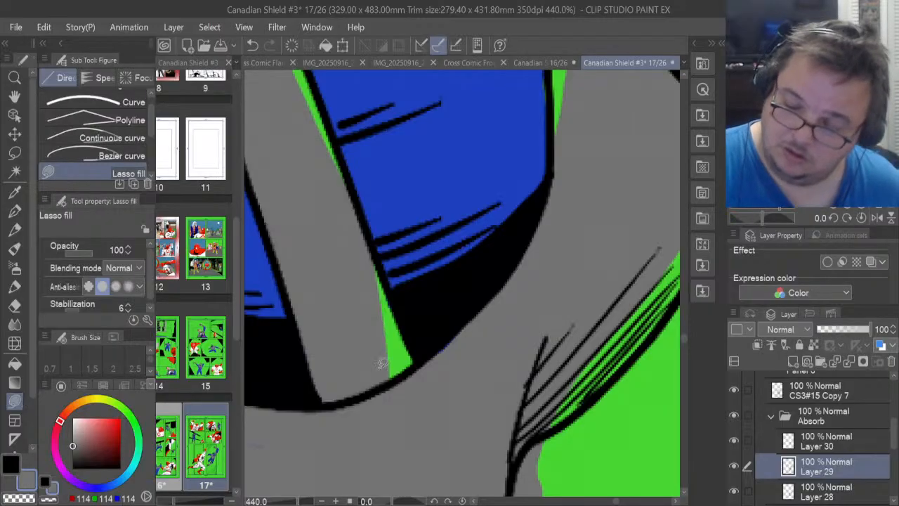
pyautogui.moveTo(385, 379)
pyautogui.mouseDown()
pyautogui.moveTo(414, 361)
pyautogui.moveTo(413, 347)
pyautogui.moveTo(370, 240)
pyautogui.moveTo(351, 283)
pyautogui.mouseUp()
pyautogui.moveTo(565, 415)
pyautogui.mouseDown()
pyautogui.moveTo(640, 351)
pyautogui.moveTo(675, 275)
pyautogui.moveTo(584, 279)
pyautogui.mouseUp()
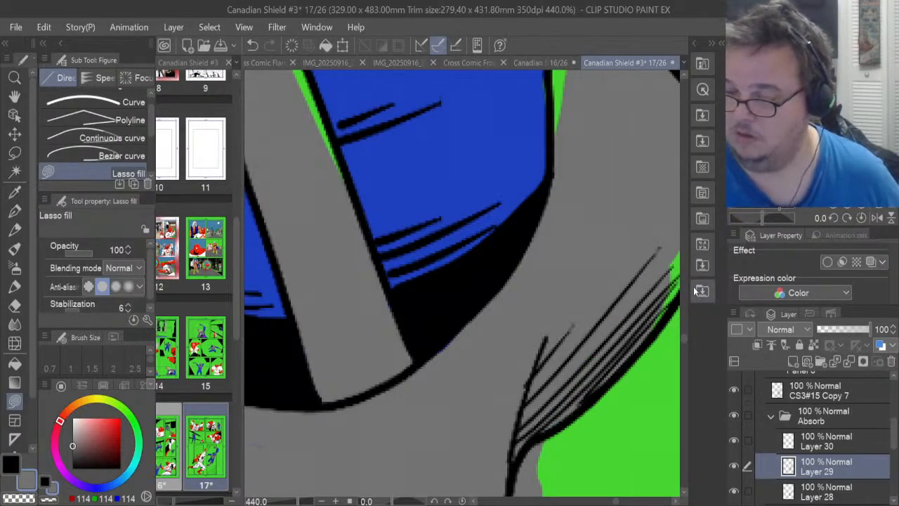
# Lasso fill the remaining green gaps along the central strap and in the headband right of the buckle with gray
pyautogui.moveTo(620, 501); pyautogui.dragTo(613, 497)
pyautogui.moveTo(682, 337)
pyautogui.mouseDown()
pyautogui.moveTo(683, 327)
pyautogui.moveTo(684, 347)
pyautogui.mouseUp()
pyautogui.moveTo(589, 390)
pyautogui.mouseDown()
pyautogui.moveTo(605, 406)
pyautogui.moveTo(601, 341)
pyautogui.moveTo(538, 187)
pyautogui.moveTo(519, 202)
pyautogui.moveTo(545, 260)
pyautogui.moveTo(576, 268)
pyautogui.mouseUp()
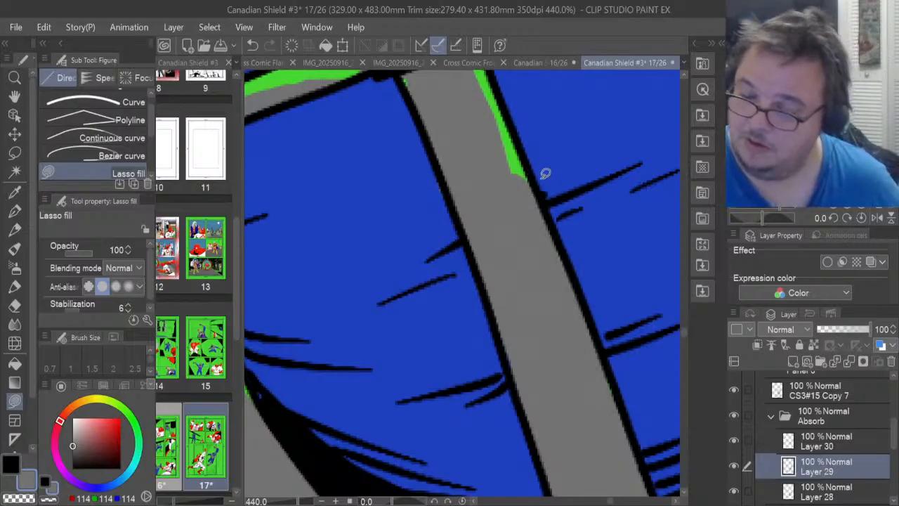
pyautogui.moveTo(500, 154)
pyautogui.mouseDown()
pyautogui.moveTo(502, 170)
pyautogui.moveTo(523, 149)
pyautogui.moveTo(494, 83)
pyautogui.moveTo(476, 87)
pyautogui.mouseUp()
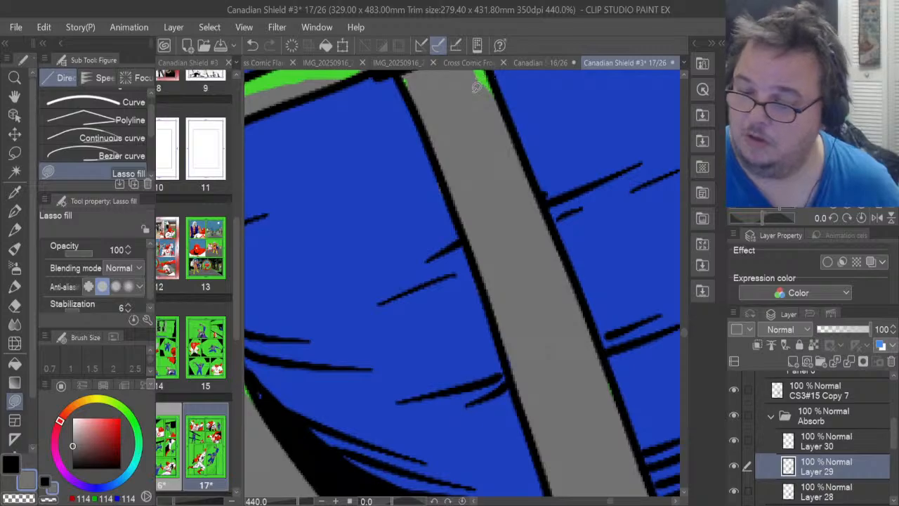
pyautogui.moveTo(684, 332); pyautogui.dragTo(683, 328)
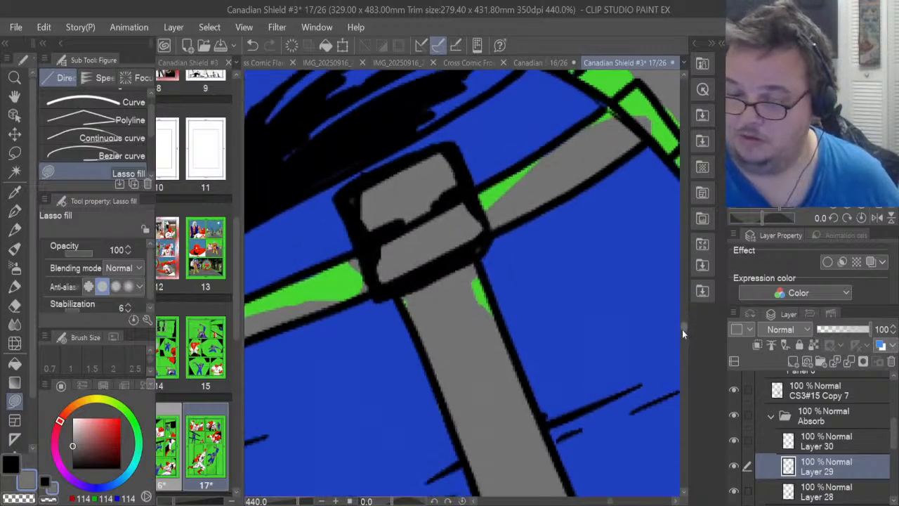
pyautogui.moveTo(408, 318)
pyautogui.mouseDown()
pyautogui.moveTo(414, 276)
pyautogui.moveTo(462, 286)
pyautogui.moveTo(495, 326)
pyautogui.moveTo(500, 309)
pyautogui.moveTo(474, 257)
pyautogui.mouseUp()
pyautogui.moveTo(491, 222)
pyautogui.mouseDown()
pyautogui.moveTo(481, 197)
pyautogui.moveTo(518, 161)
pyautogui.moveTo(590, 114)
pyautogui.moveTo(620, 106)
pyautogui.moveTo(615, 139)
pyautogui.mouseUp()
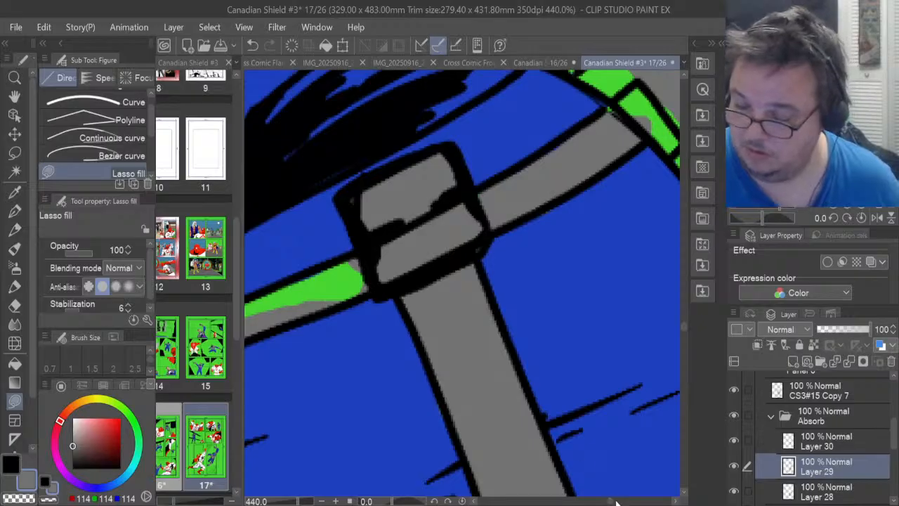
# Lasso fill the small clip below the head's left knob and the green gap surrounding it with gray
pyautogui.moveTo(612, 502); pyautogui.dragTo(606, 502)
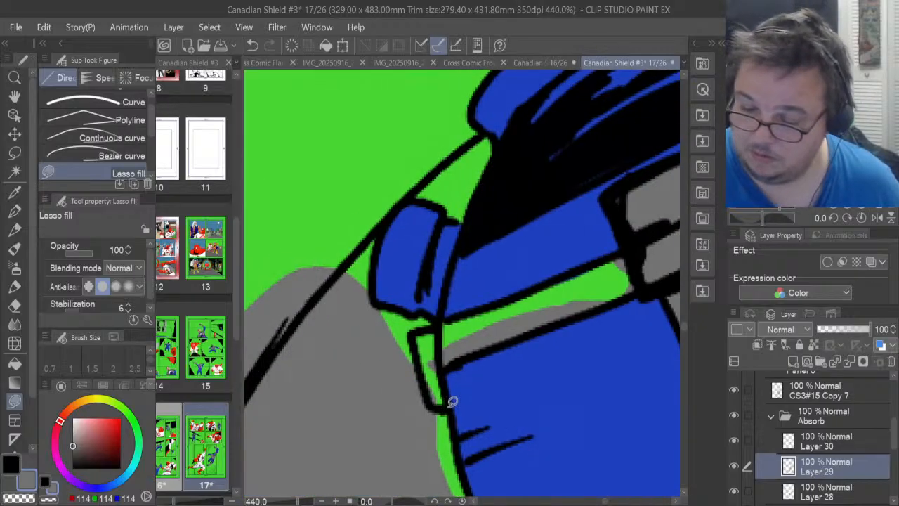
pyautogui.moveTo(448, 406)
pyautogui.mouseDown()
pyautogui.moveTo(419, 338)
pyautogui.moveTo(428, 320)
pyautogui.moveTo(439, 330)
pyautogui.moveTo(447, 402)
pyautogui.mouseUp()
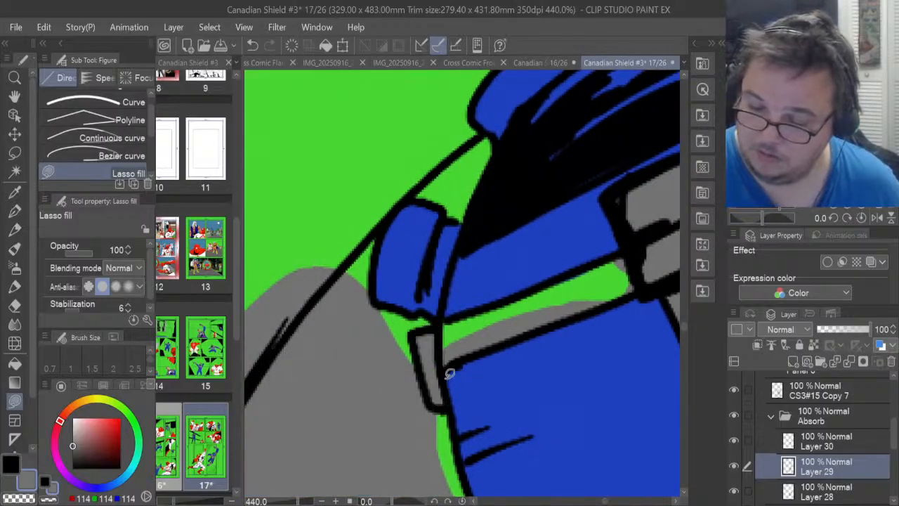
pyautogui.moveTo(439, 317)
pyautogui.mouseDown()
pyautogui.moveTo(375, 281)
pyautogui.moveTo(377, 238)
pyautogui.moveTo(316, 330)
pyautogui.moveTo(323, 407)
pyautogui.mouseUp()
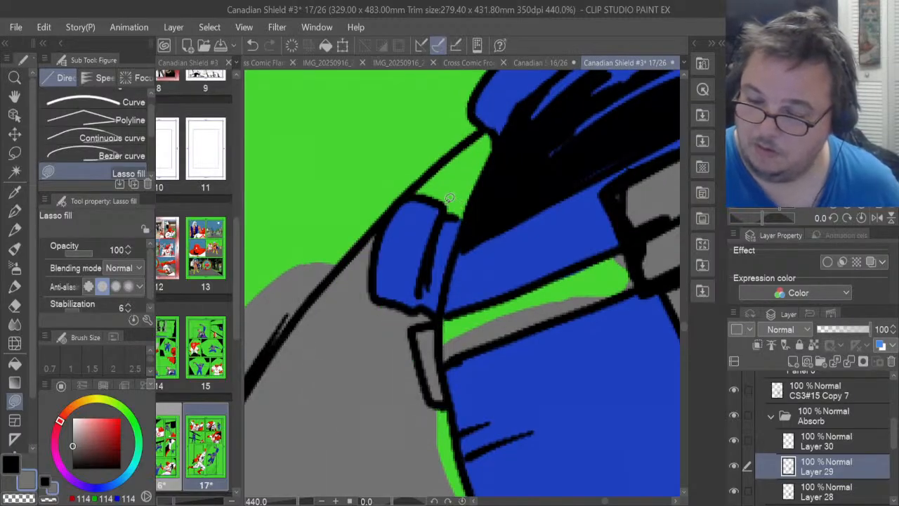
# Lasso-fill the green gaps around the blue pouch, chest belt and torso edge with gray on Layer 29
pyautogui.moveTo(419, 194)
pyautogui.mouseDown()
pyautogui.moveTo(441, 212)
pyautogui.moveTo(480, 194)
pyautogui.moveTo(496, 141)
pyautogui.moveTo(469, 137)
pyautogui.moveTo(420, 191)
pyautogui.mouseUp()
pyautogui.moveTo(453, 344)
pyautogui.mouseDown()
pyautogui.moveTo(448, 321)
pyautogui.moveTo(462, 308)
pyautogui.moveTo(556, 272)
pyautogui.moveTo(640, 243)
pyautogui.moveTo(638, 266)
pyautogui.moveTo(594, 302)
pyautogui.moveTo(643, 267)
pyautogui.mouseUp()
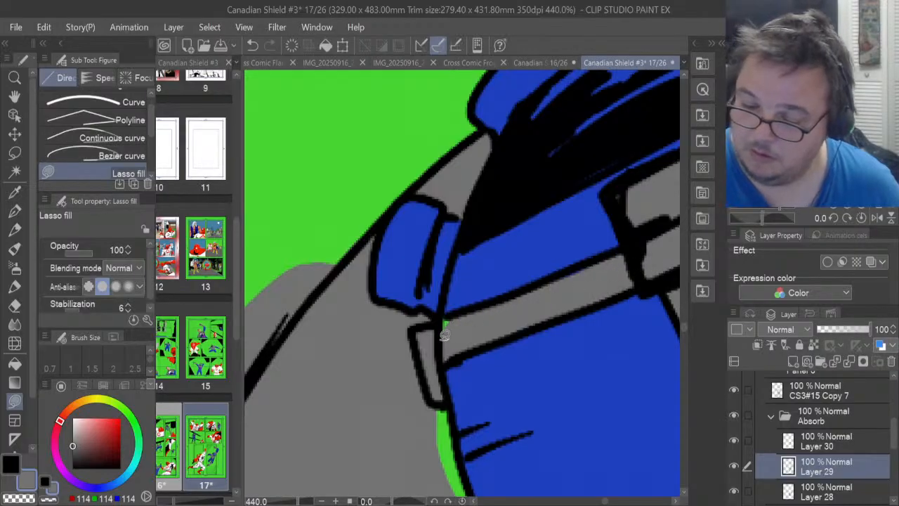
pyautogui.moveTo(445, 335); pyautogui.dragTo(448, 349)
pyautogui.moveTo(441, 428)
pyautogui.mouseDown()
pyautogui.moveTo(435, 455)
pyautogui.moveTo(462, 487)
pyautogui.moveTo(468, 471)
pyautogui.moveTo(435, 386)
pyautogui.mouseUp()
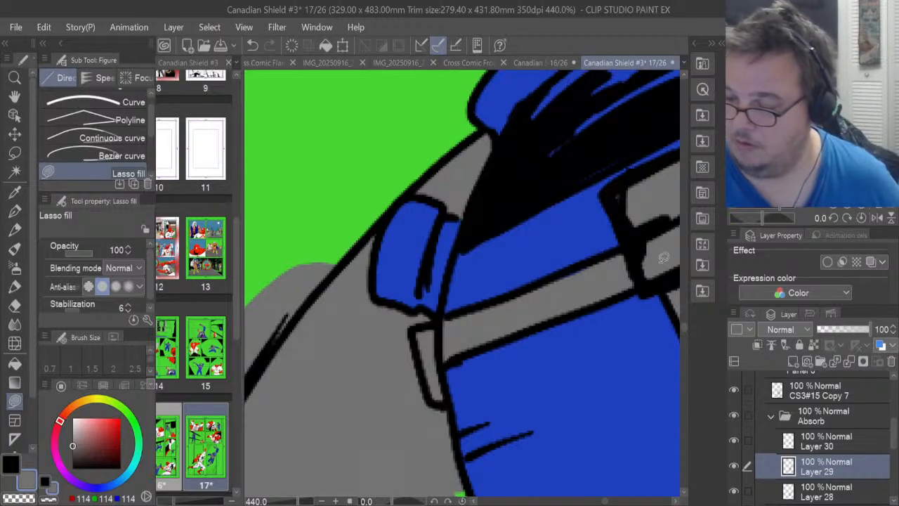
# Lasso-fill the green gaps in and around the belt loop on the opposite side and along the torso edge with gray
pyautogui.moveTo(682, 327); pyautogui.dragTo(683, 320)
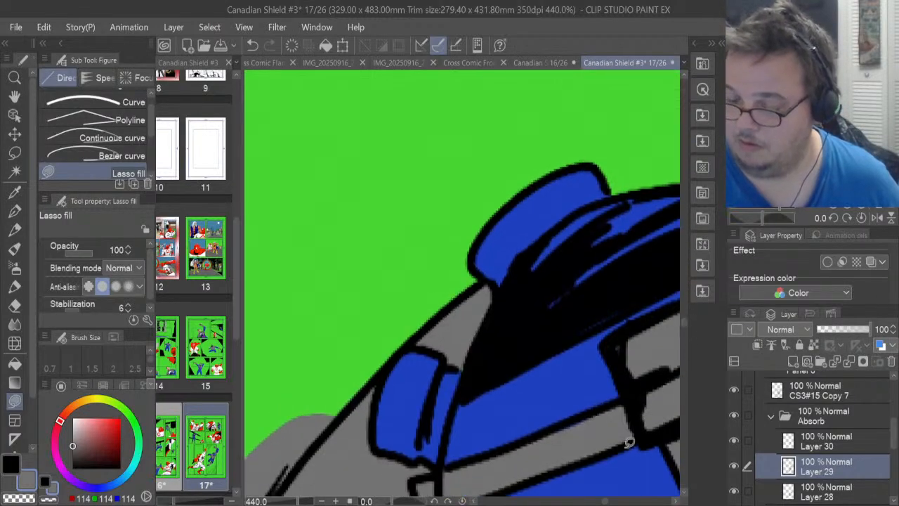
pyautogui.moveTo(604, 501); pyautogui.dragTo(614, 502)
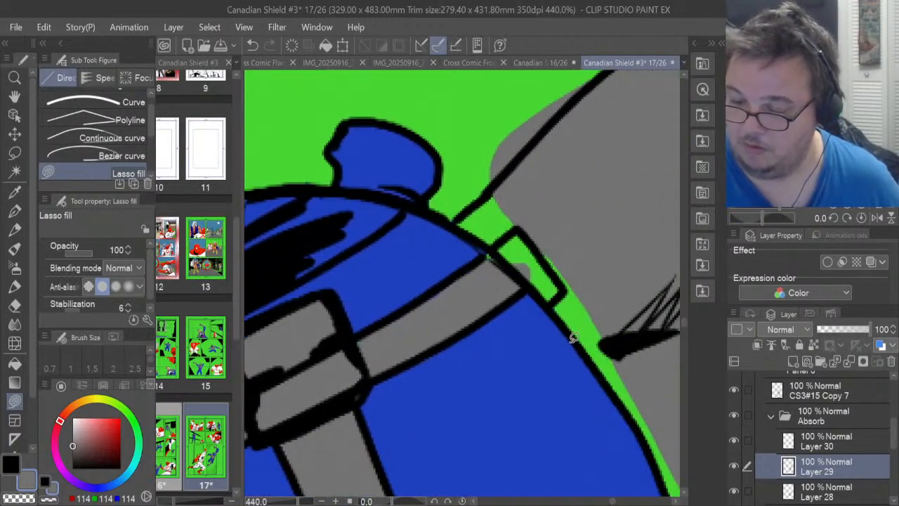
pyautogui.moveTo(562, 328)
pyautogui.mouseDown()
pyautogui.moveTo(522, 271)
pyautogui.moveTo(456, 222)
pyautogui.moveTo(480, 195)
pyautogui.moveTo(528, 159)
pyautogui.moveTo(602, 149)
pyautogui.moveTo(634, 270)
pyautogui.mouseUp()
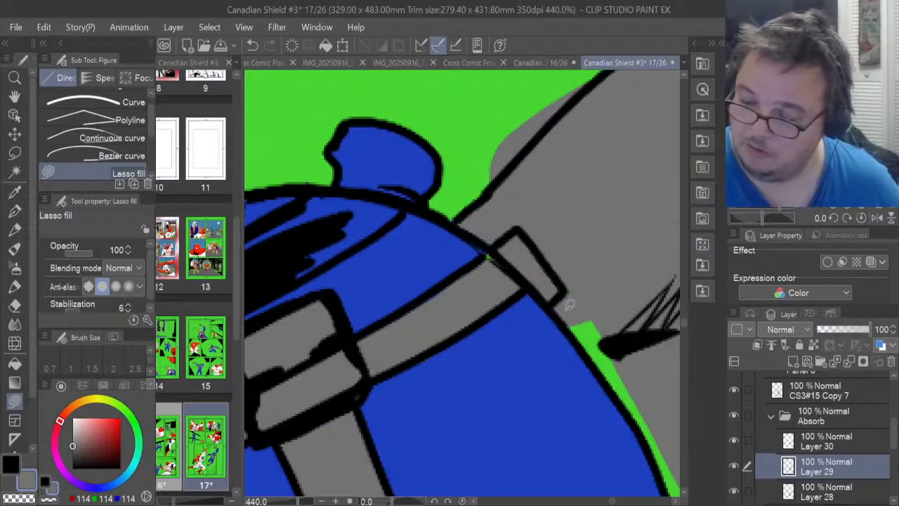
pyautogui.moveTo(552, 309)
pyautogui.mouseDown()
pyautogui.moveTo(615, 397)
pyautogui.moveTo(650, 426)
pyautogui.moveTo(666, 392)
pyautogui.mouseUp()
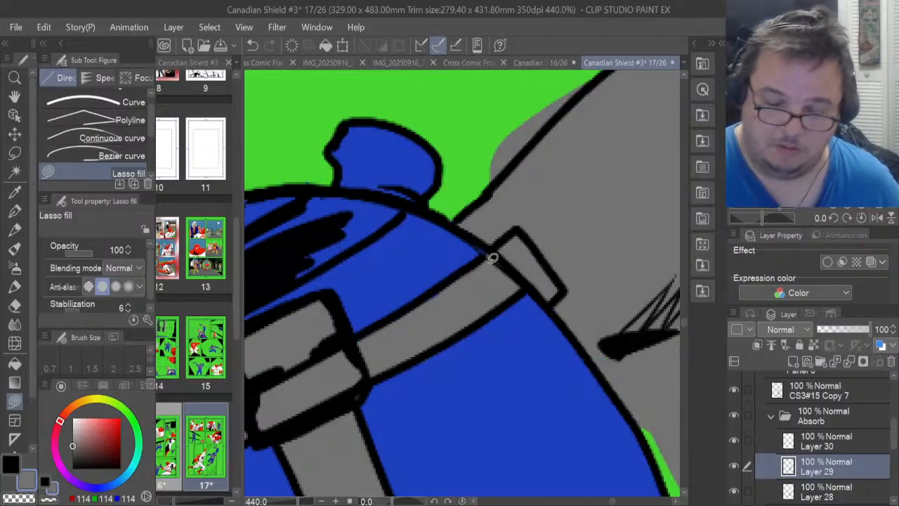
# Clean up the gray arm's upper edge, erasing overspill outside the outline and lasso-filling the gap beneath the line
pyautogui.click(14, 304)
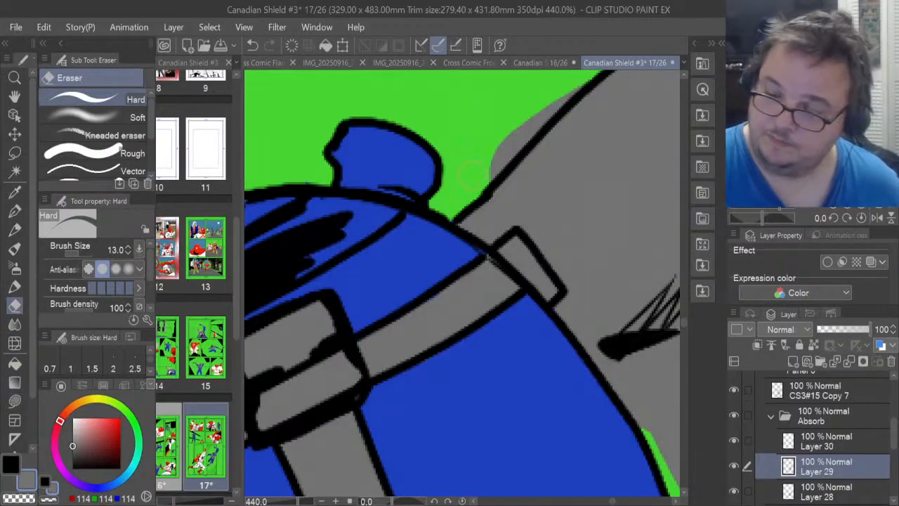
pyautogui.moveTo(474, 172)
pyautogui.mouseDown()
pyautogui.moveTo(516, 137)
pyautogui.moveTo(498, 174)
pyautogui.moveTo(568, 95)
pyautogui.mouseUp()
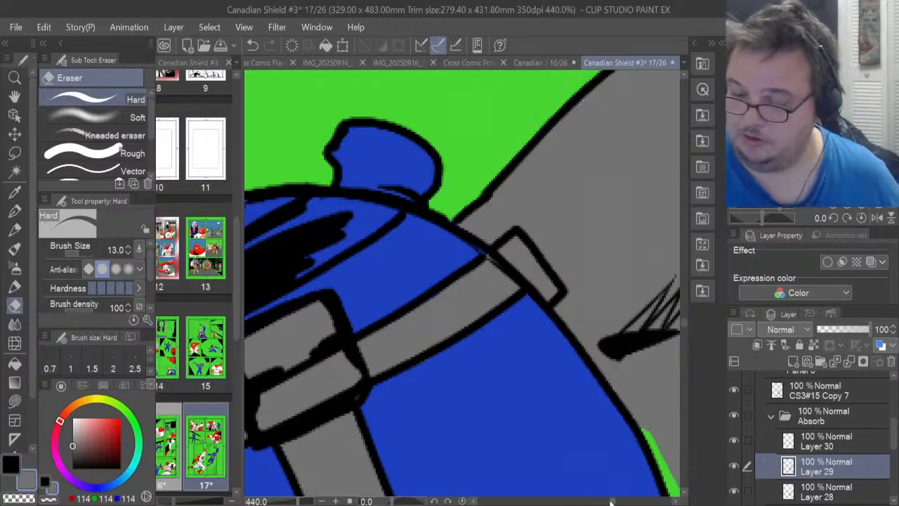
pyautogui.moveTo(610, 501); pyautogui.dragTo(616, 500)
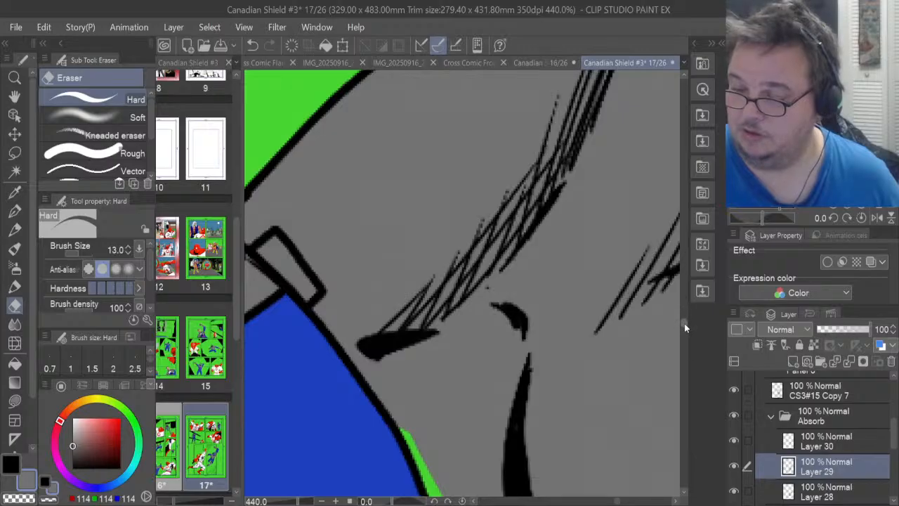
pyautogui.moveTo(686, 328); pyautogui.dragTo(684, 319)
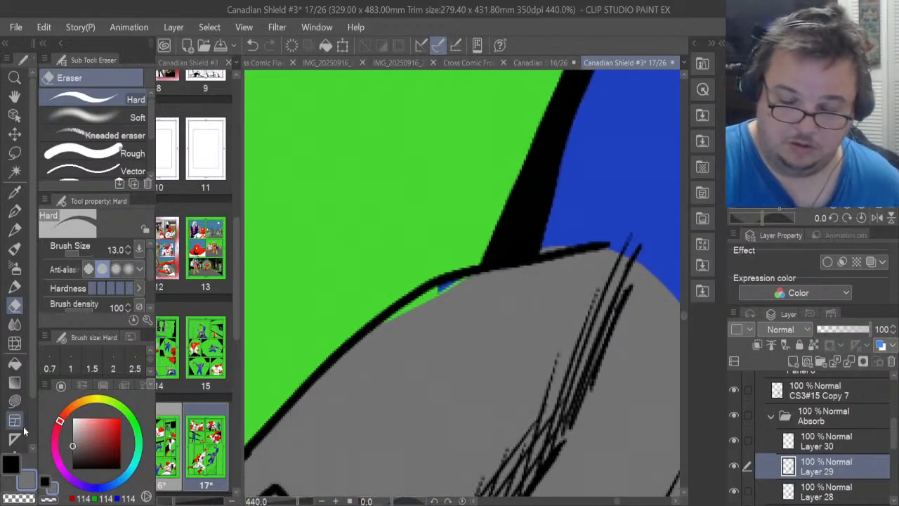
pyautogui.click(14, 400)
pyautogui.moveTo(422, 315)
pyautogui.mouseDown()
pyautogui.moveTo(393, 308)
pyautogui.moveTo(473, 265)
pyautogui.moveTo(542, 255)
pyautogui.mouseUp()
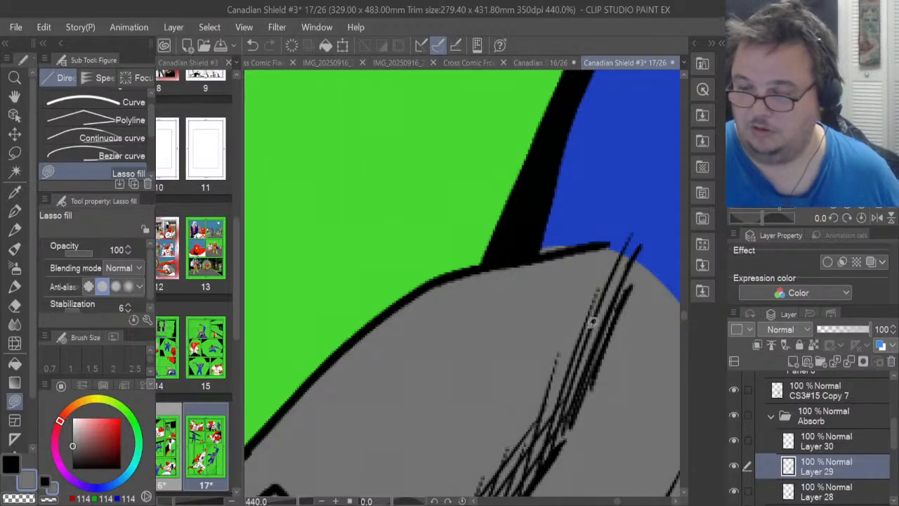
pyautogui.press('e')
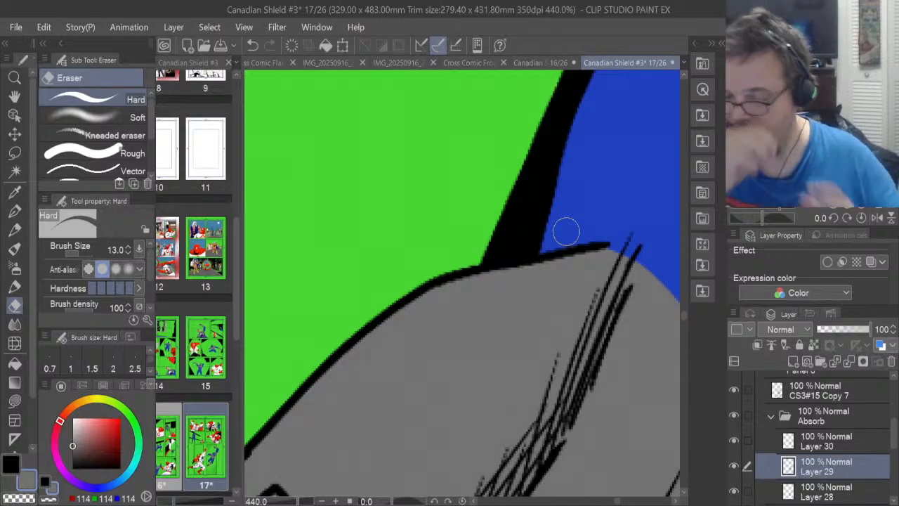
# Ink the missing curved outline between the gray and blue areas in black with the size 20 Mapping pen on layer CS3#15 Copy 7
pyautogui.scroll(-5, 565, 231)
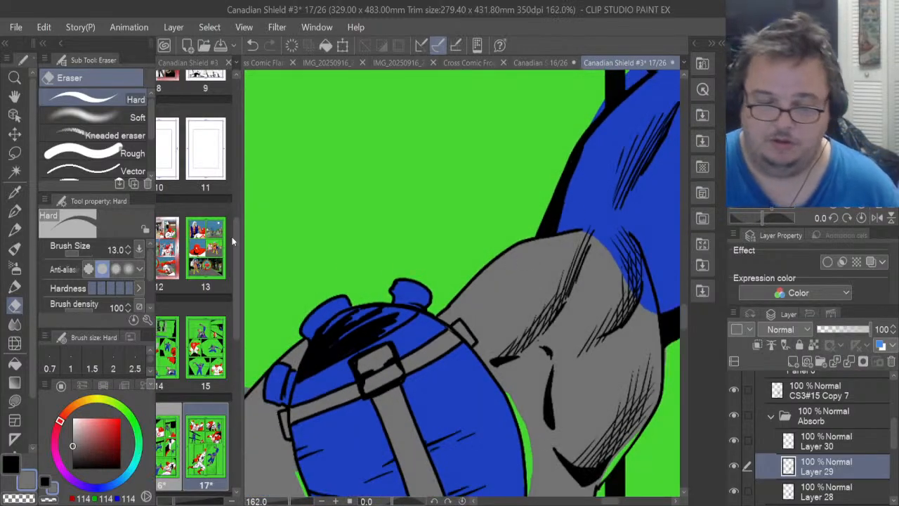
pyautogui.click(11, 464)
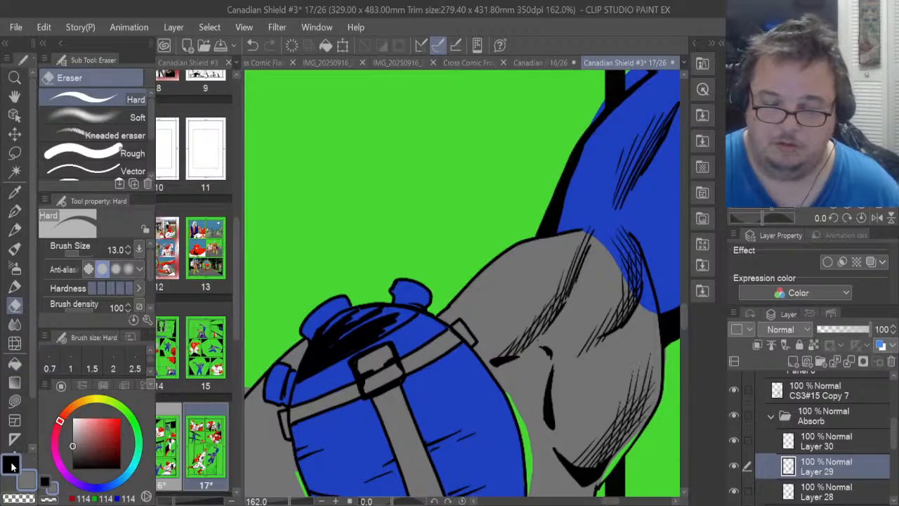
pyautogui.click(836, 397)
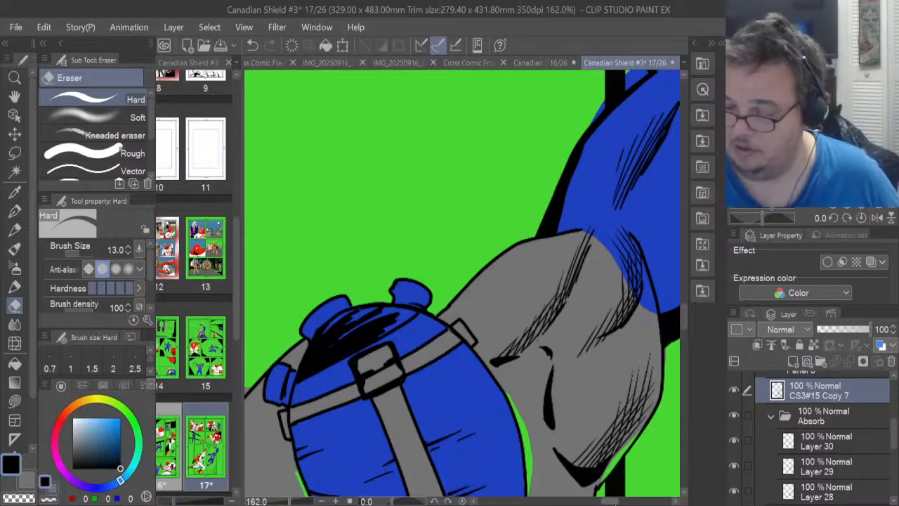
pyautogui.moveTo(611, 502); pyautogui.dragTo(618, 500)
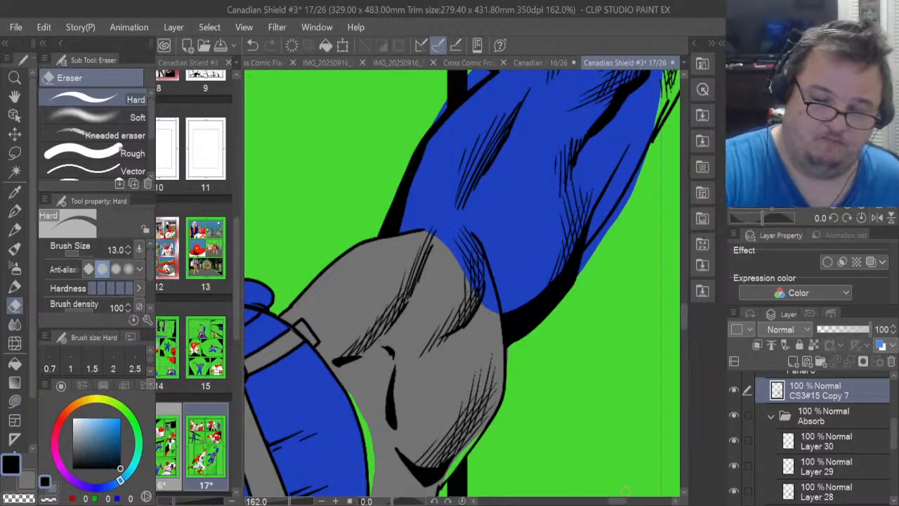
pyautogui.click(14, 210)
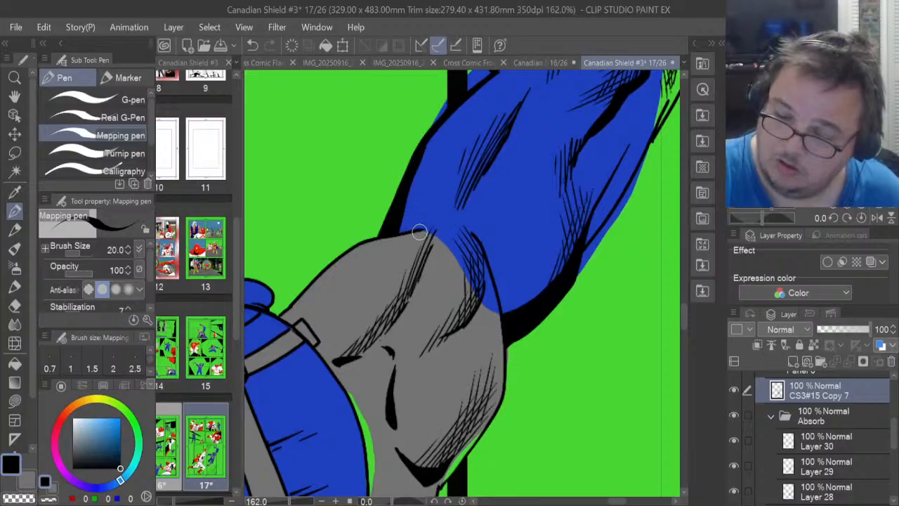
pyautogui.moveTo(423, 231); pyautogui.dragTo(488, 264)
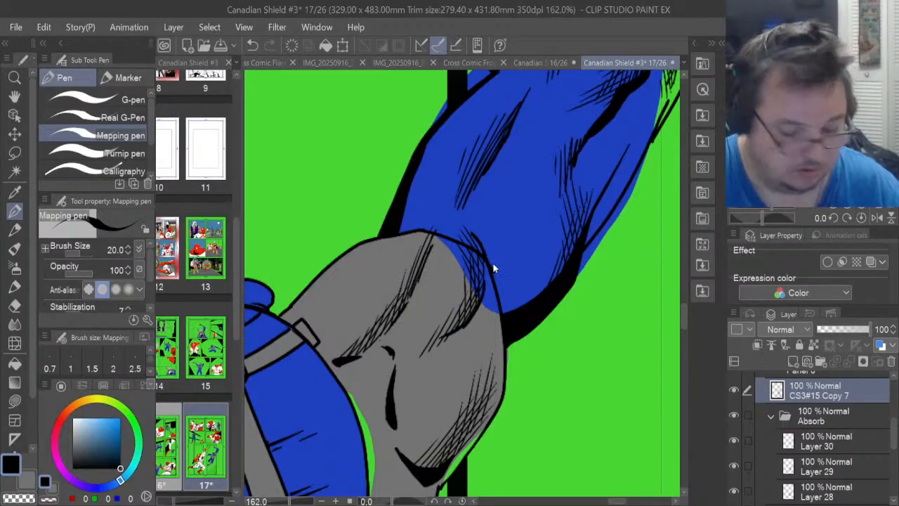
pyautogui.hotkey('ctrl', 'z')
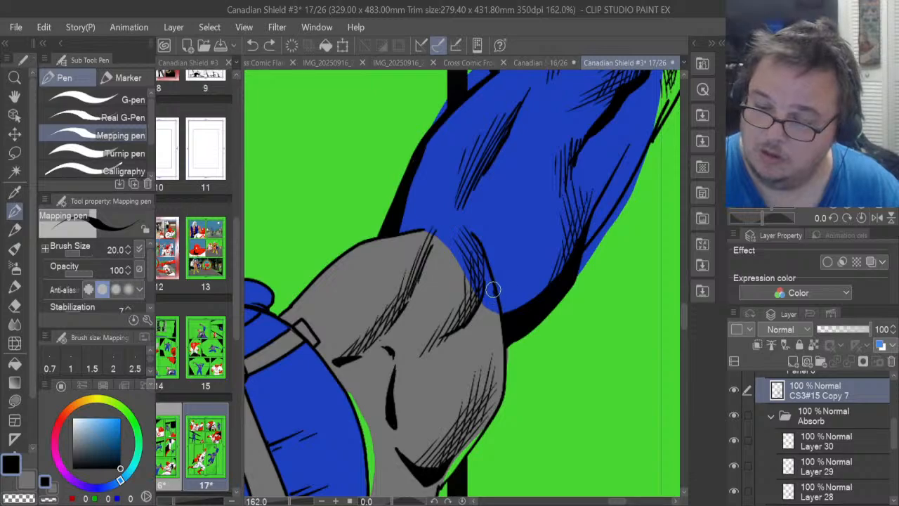
pyautogui.moveTo(482, 260); pyautogui.dragTo(418, 231)
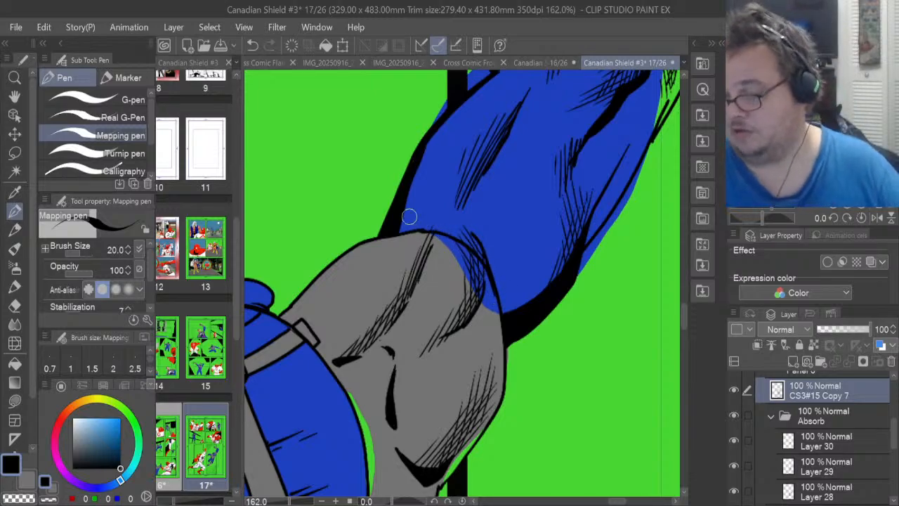
# Lasso-fill the blue area inside the newly inked curved outline with gray on Layer 29
pyautogui.moveTo(627, 501); pyautogui.dragTo(599, 500)
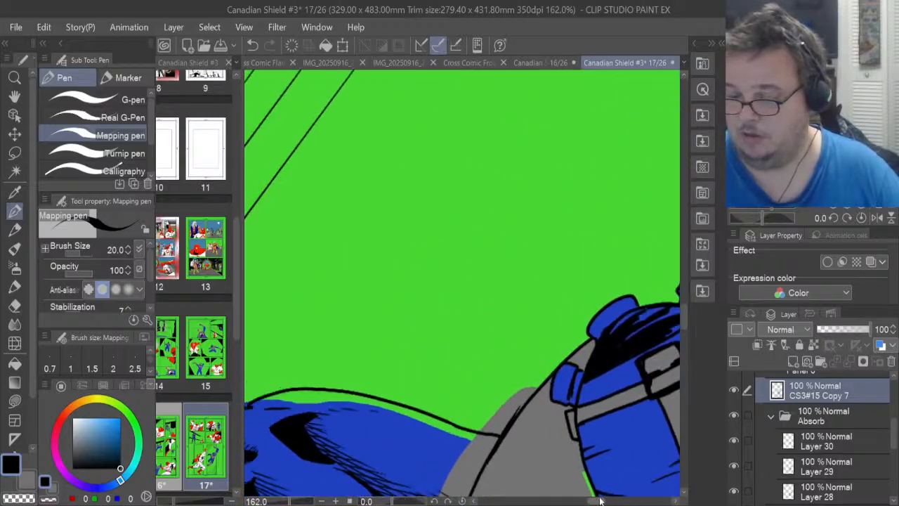
pyautogui.moveTo(682, 321)
pyautogui.mouseDown()
pyautogui.moveTo(683, 359)
pyautogui.moveTo(691, 315)
pyautogui.mouseUp()
pyautogui.moveTo(600, 501); pyautogui.dragTo(617, 501)
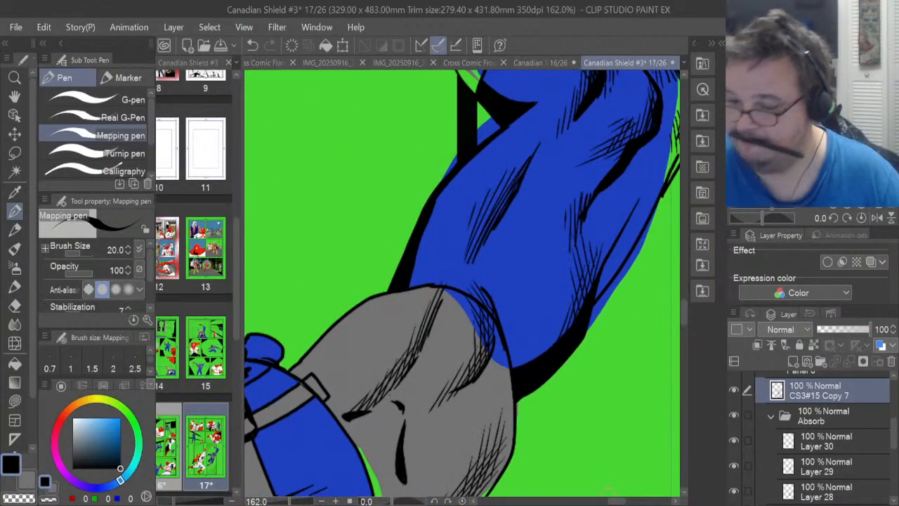
pyautogui.scroll(5, 437, 360)
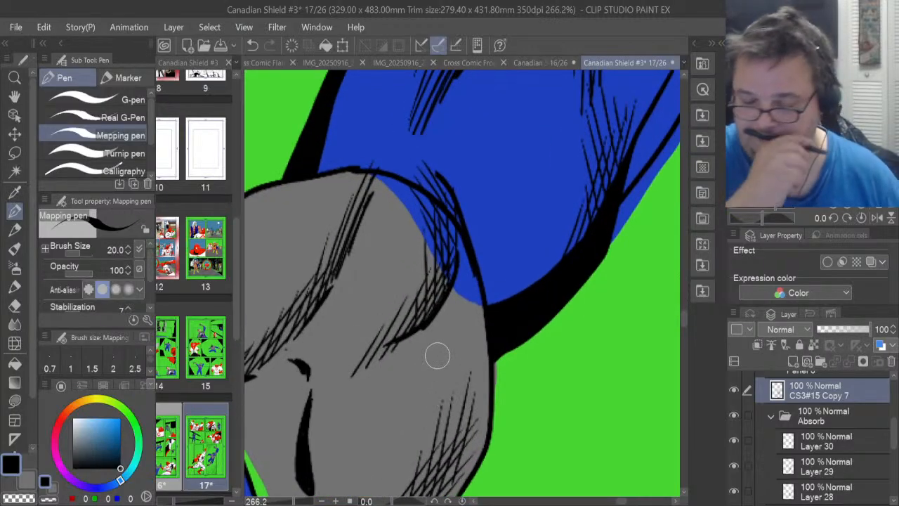
pyautogui.click(28, 477)
pyautogui.click(15, 403)
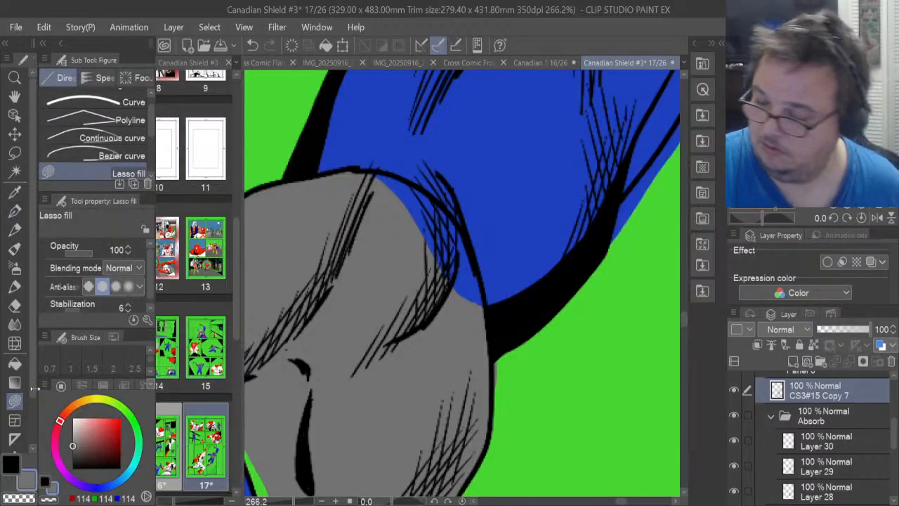
pyautogui.click(804, 472)
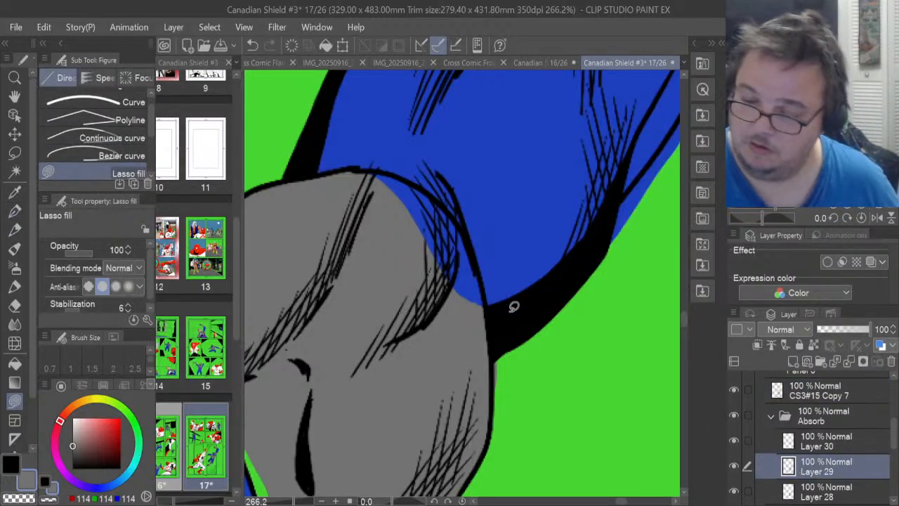
pyautogui.click(734, 467)
pyautogui.click(734, 467)
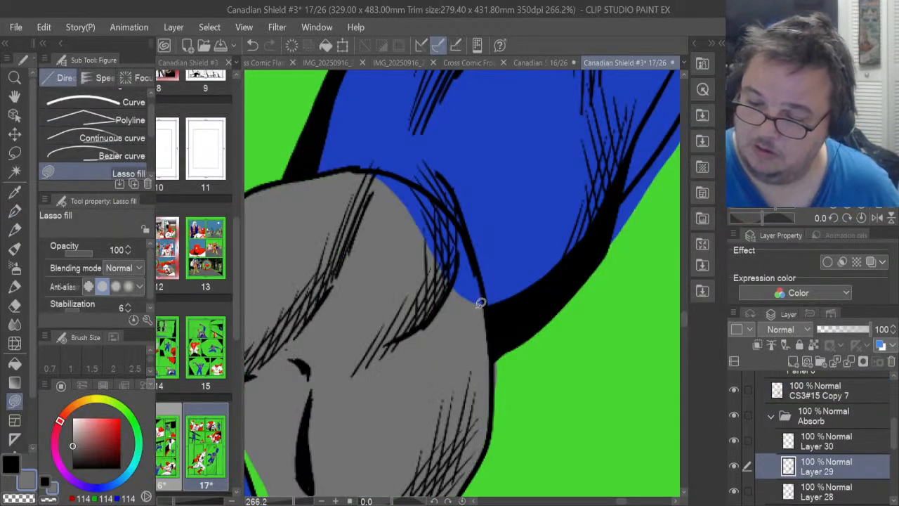
pyautogui.moveTo(479, 304)
pyautogui.mouseDown()
pyautogui.moveTo(484, 283)
pyautogui.moveTo(463, 225)
pyautogui.moveTo(431, 190)
pyautogui.moveTo(382, 170)
pyautogui.moveTo(344, 172)
pyautogui.mouseUp()
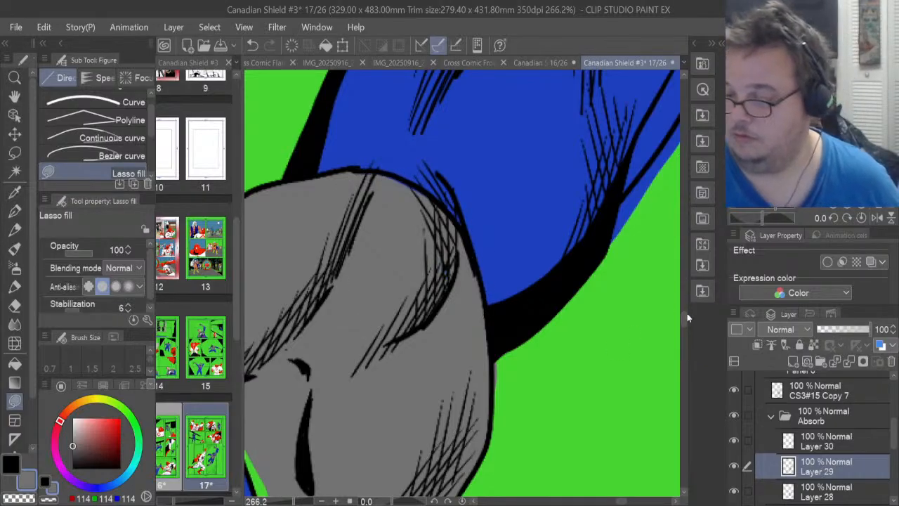
# Lasso-fill the green gap between the cross-hatching and the arm's lower outline with gray
pyautogui.moveTo(688, 318); pyautogui.dragTo(684, 330)
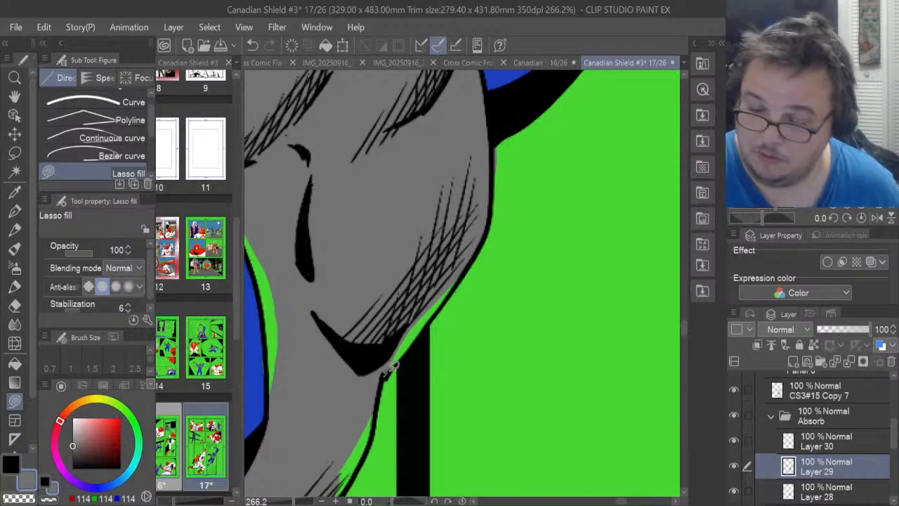
pyautogui.moveTo(453, 291); pyautogui.dragTo(347, 334)
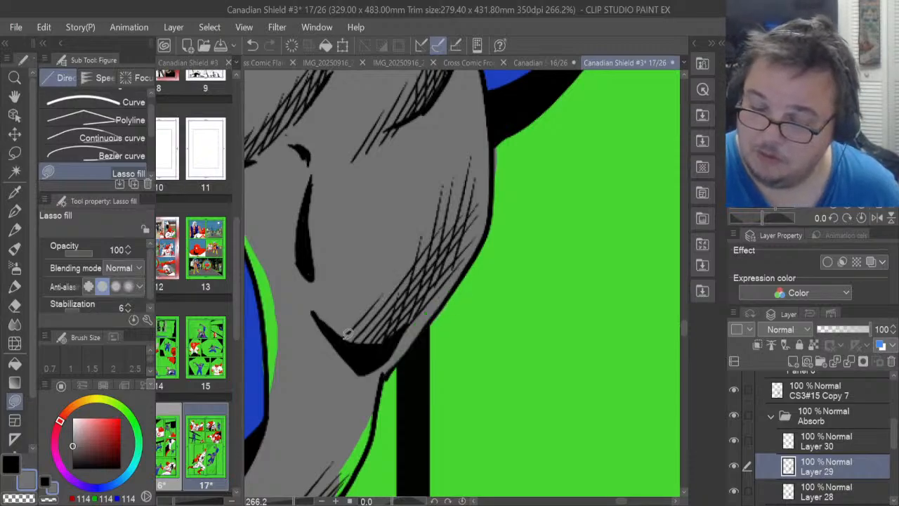
pyautogui.scroll(5, 344, 335)
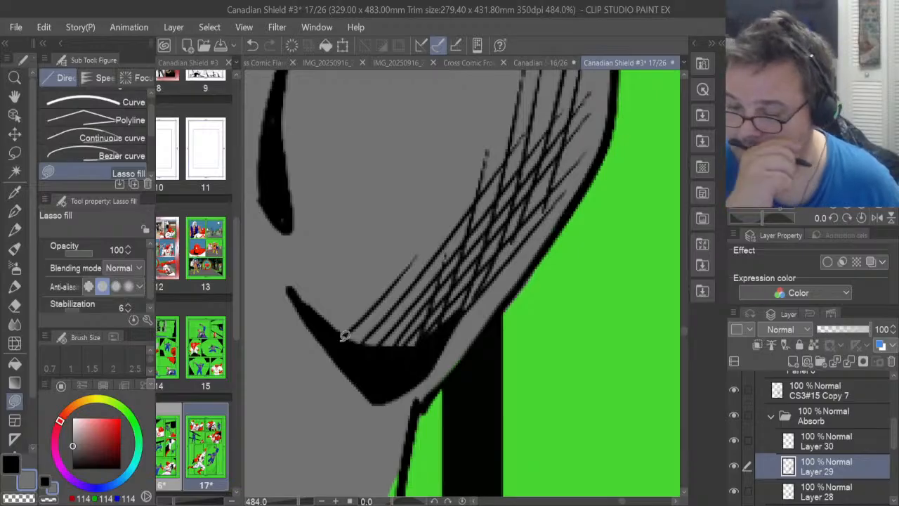
# Erase the gray overspill outside the outline just below the black band, and reduce the hard eraser's size to 9.3
pyautogui.click(14, 304)
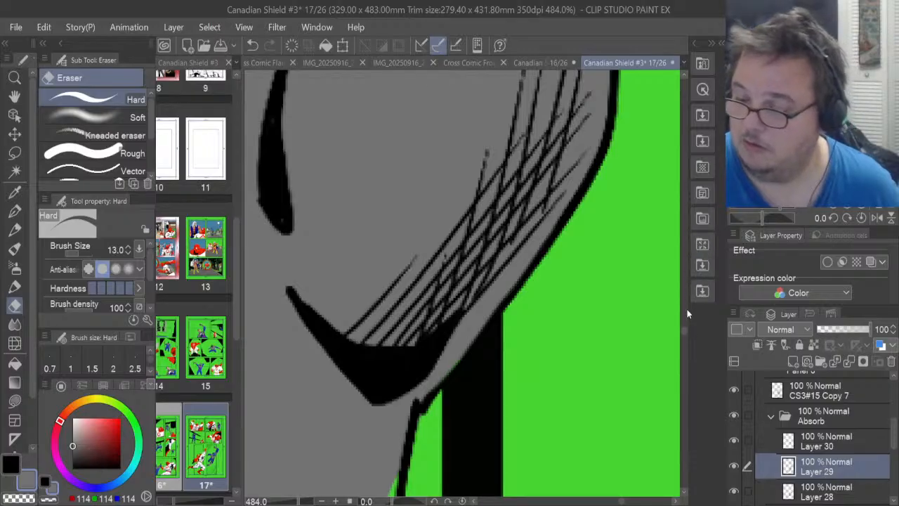
pyautogui.moveTo(685, 334); pyautogui.dragTo(687, 326)
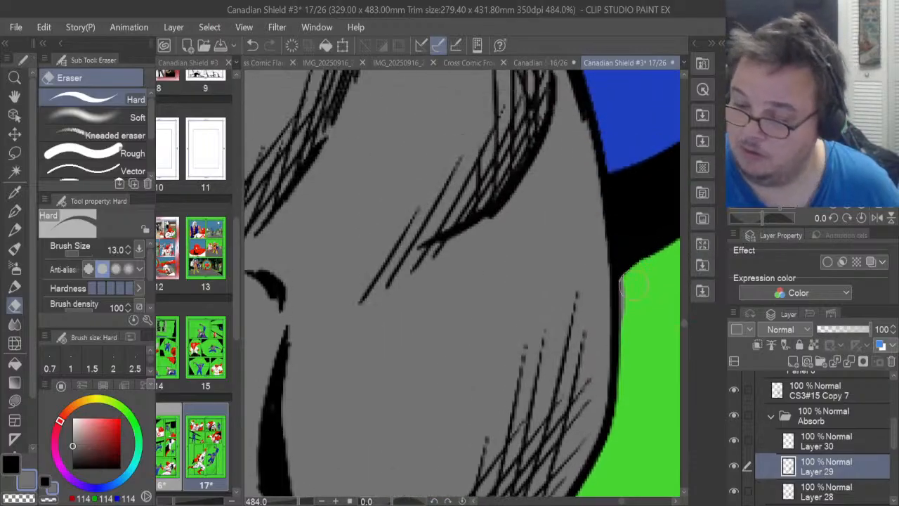
pyautogui.moveTo(634, 284)
pyautogui.mouseDown()
pyautogui.moveTo(633, 326)
pyautogui.moveTo(630, 272)
pyautogui.mouseUp()
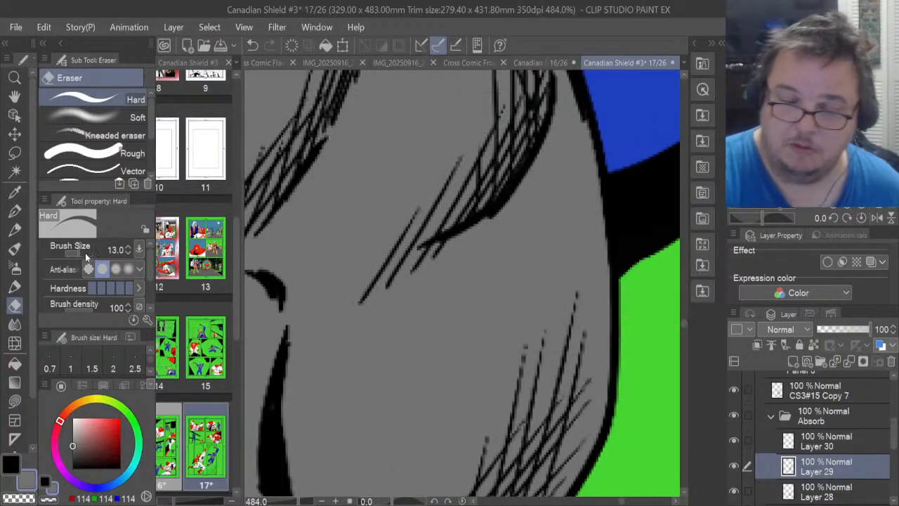
pyautogui.moveTo(86, 257); pyautogui.dragTo(78, 254)
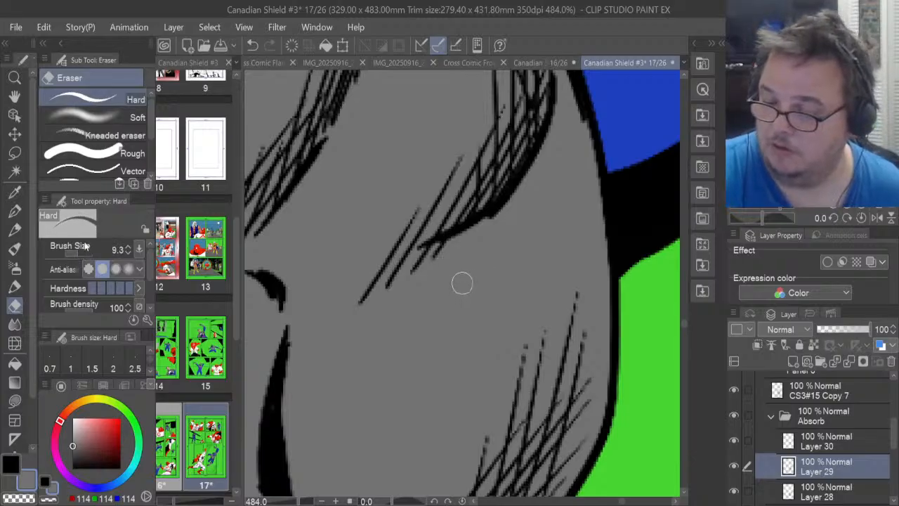
# Lasso-fill the thin gap between the solid black shadow and the outline below the cross-hatching with gray
pyautogui.moveTo(685, 327); pyautogui.dragTo(684, 333)
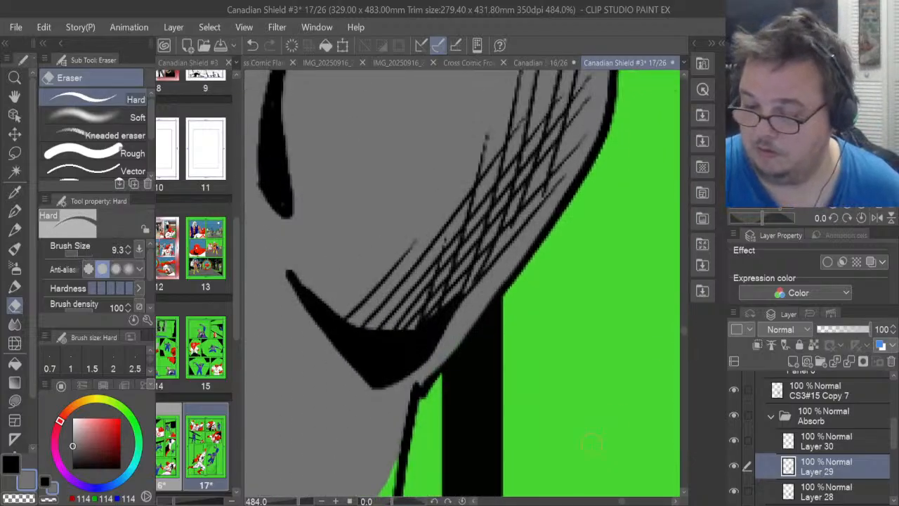
pyautogui.press('u')
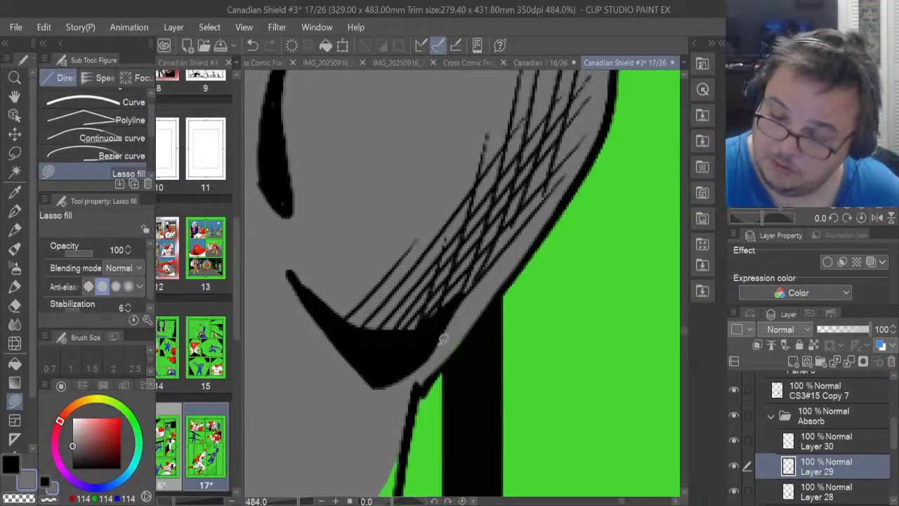
pyautogui.moveTo(434, 370)
pyautogui.mouseDown()
pyautogui.moveTo(468, 341)
pyautogui.moveTo(477, 316)
pyautogui.mouseUp()
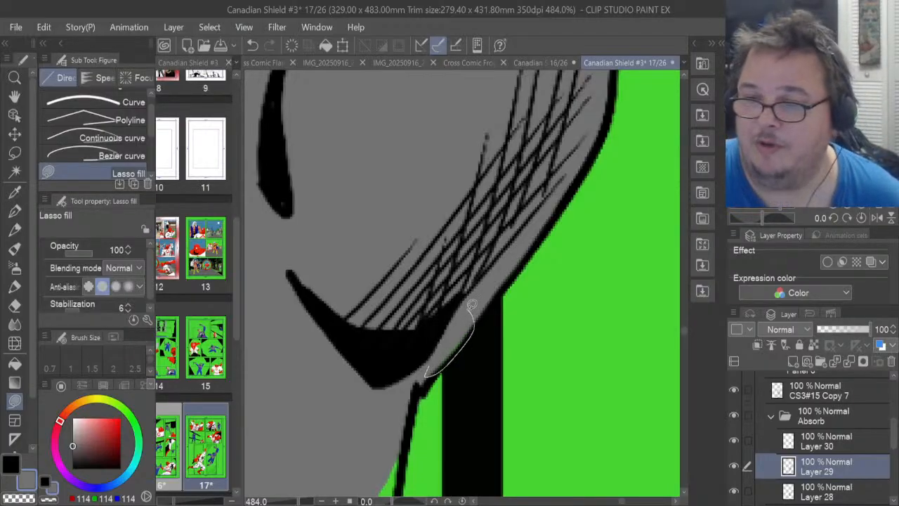
pyautogui.moveTo(458, 314); pyautogui.dragTo(425, 362)
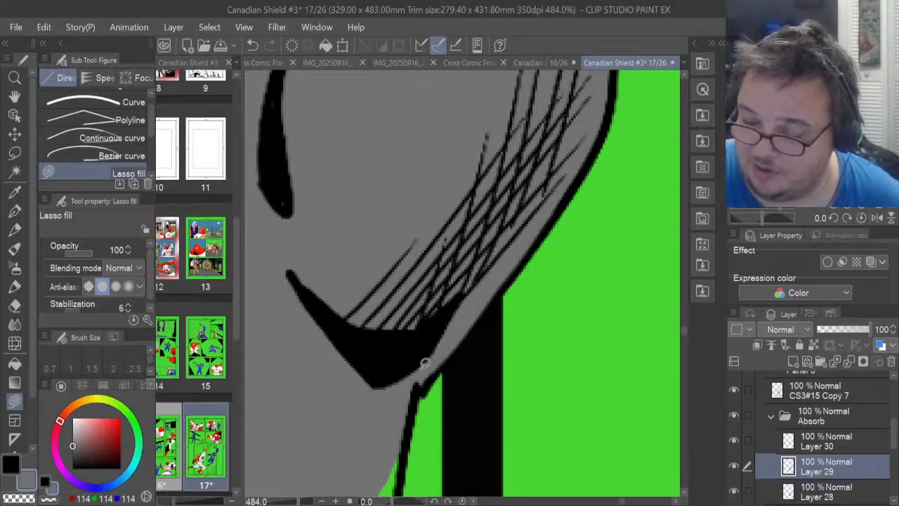
# Lasso-fill the green gap along the blue area's curved outline and the sliver inside the gray figure's lower outline with gray
pyautogui.moveTo(620, 502); pyautogui.dragTo(618, 501)
pyautogui.moveTo(456, 395); pyautogui.dragTo(438, 424)
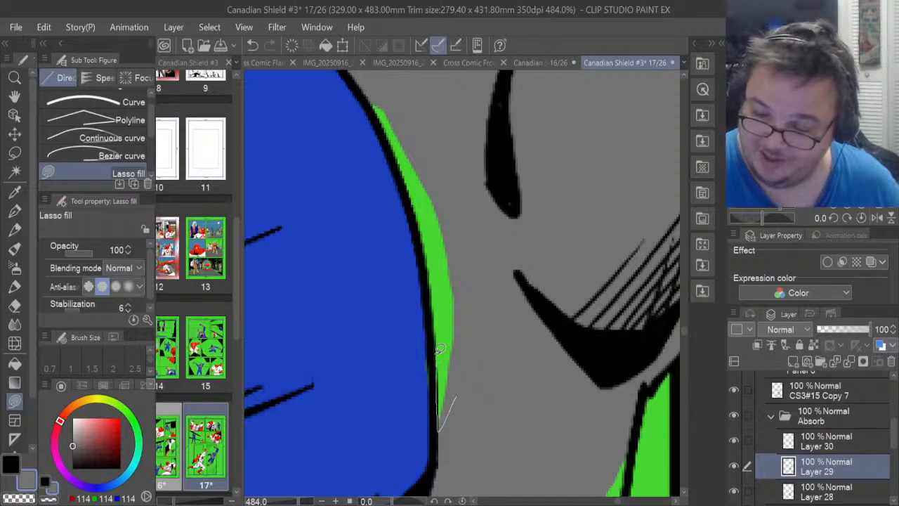
pyautogui.moveTo(432, 296)
pyautogui.mouseDown()
pyautogui.moveTo(485, 313)
pyautogui.moveTo(476, 361)
pyautogui.moveTo(441, 398)
pyautogui.moveTo(434, 304)
pyautogui.mouseUp()
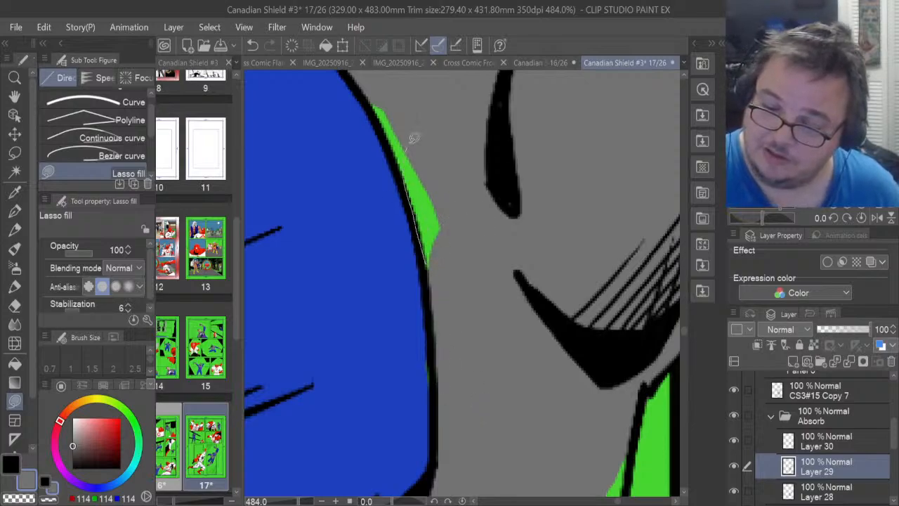
pyautogui.moveTo(414, 138); pyautogui.dragTo(433, 220)
pyautogui.moveTo(436, 256)
pyautogui.mouseDown()
pyautogui.moveTo(436, 283)
pyautogui.moveTo(426, 256)
pyautogui.mouseUp()
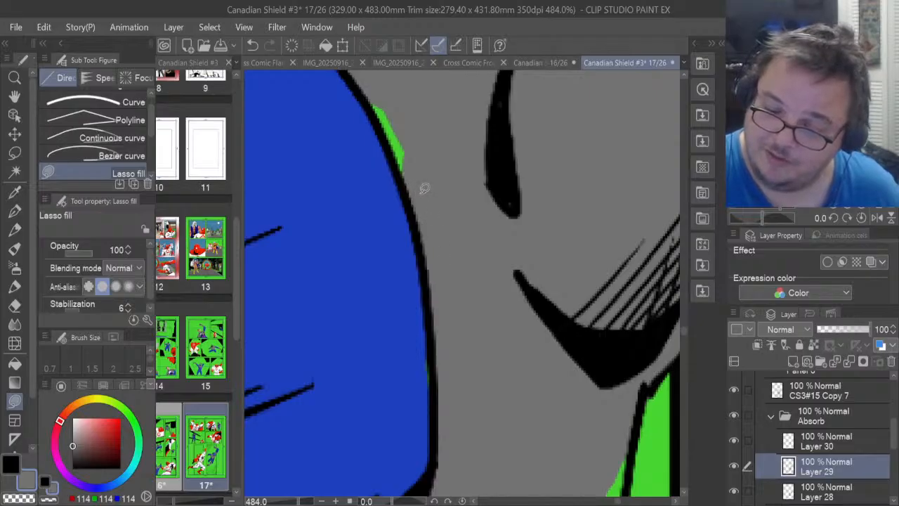
pyautogui.moveTo(386, 135)
pyautogui.mouseDown()
pyautogui.moveTo(375, 83)
pyautogui.moveTo(434, 150)
pyautogui.mouseUp()
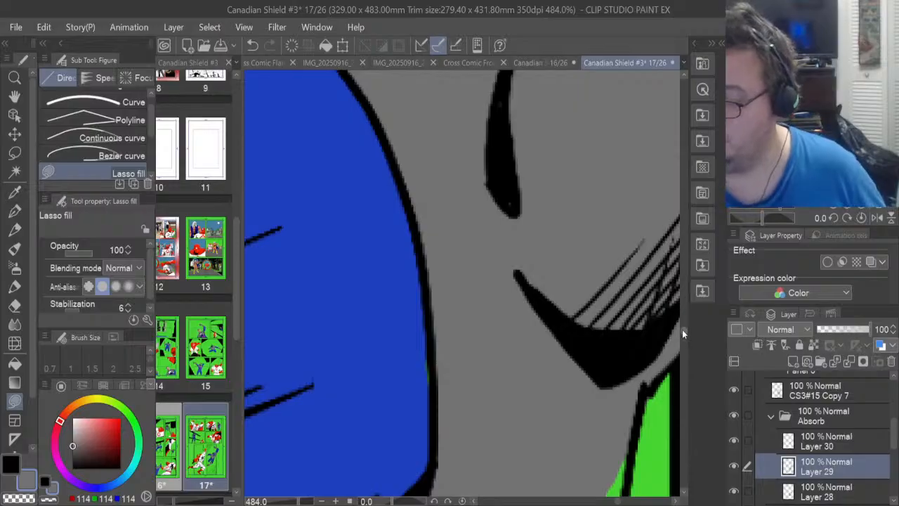
pyautogui.scroll(-3, 682, 334)
pyautogui.moveTo(555, 368)
pyautogui.mouseDown()
pyautogui.moveTo(534, 402)
pyautogui.moveTo(545, 415)
pyautogui.moveTo(618, 301)
pyautogui.moveTo(632, 248)
pyautogui.moveTo(624, 212)
pyautogui.mouseUp()
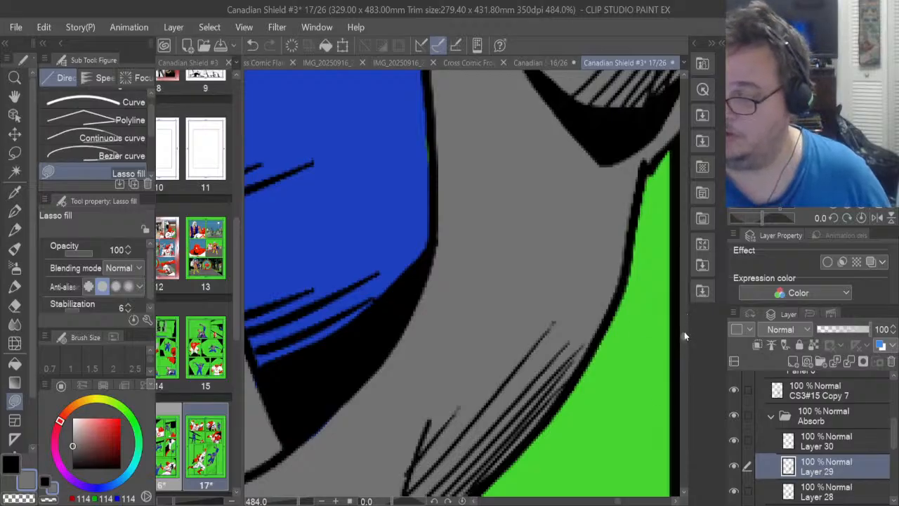
# Erase the gray overspill outside the figure's curved outline, from the upper hatching down to the solid black shape, with the size 9.3 hard eraser
pyautogui.scroll(-5, 684, 337)
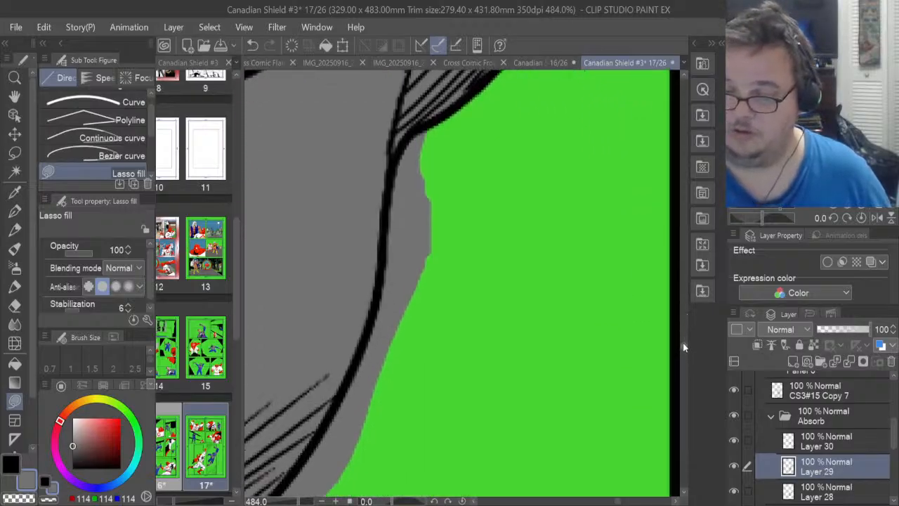
pyautogui.click(14, 305)
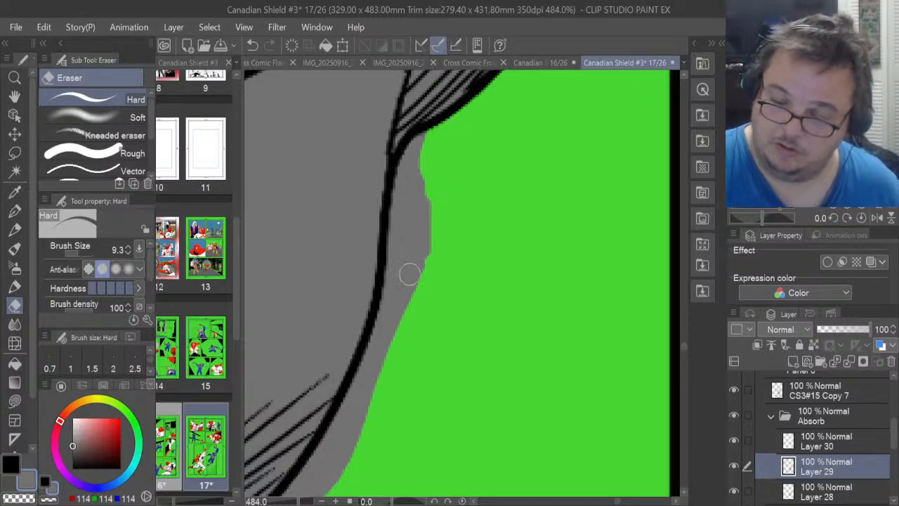
pyautogui.moveTo(410, 274)
pyautogui.mouseDown()
pyautogui.moveTo(397, 304)
pyautogui.moveTo(414, 238)
pyautogui.moveTo(389, 304)
pyautogui.moveTo(403, 173)
pyautogui.moveTo(431, 137)
pyautogui.moveTo(409, 280)
pyautogui.moveTo(418, 184)
pyautogui.moveTo(418, 261)
pyautogui.moveTo(429, 191)
pyautogui.moveTo(428, 269)
pyautogui.moveTo(413, 201)
pyautogui.moveTo(376, 402)
pyautogui.moveTo(354, 458)
pyautogui.moveTo(380, 371)
pyautogui.moveTo(330, 455)
pyautogui.moveTo(382, 324)
pyautogui.mouseUp()
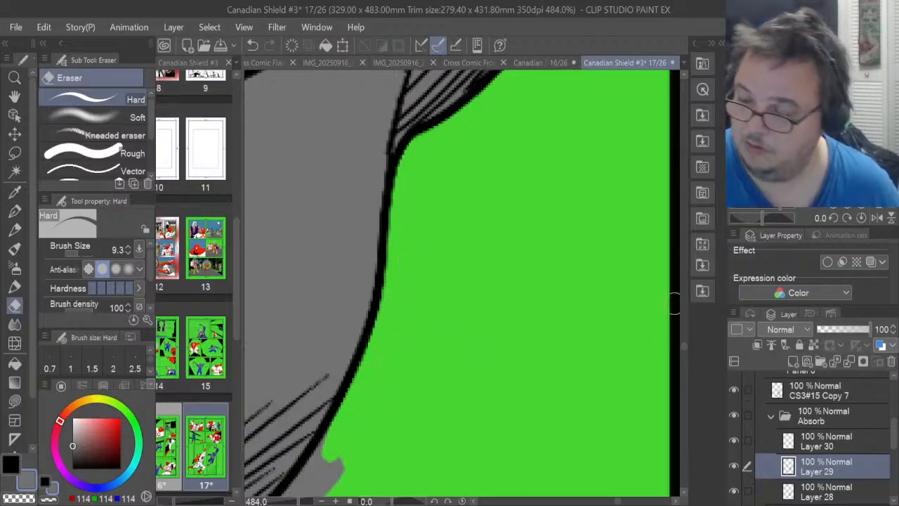
pyautogui.scroll(-5, 686, 348)
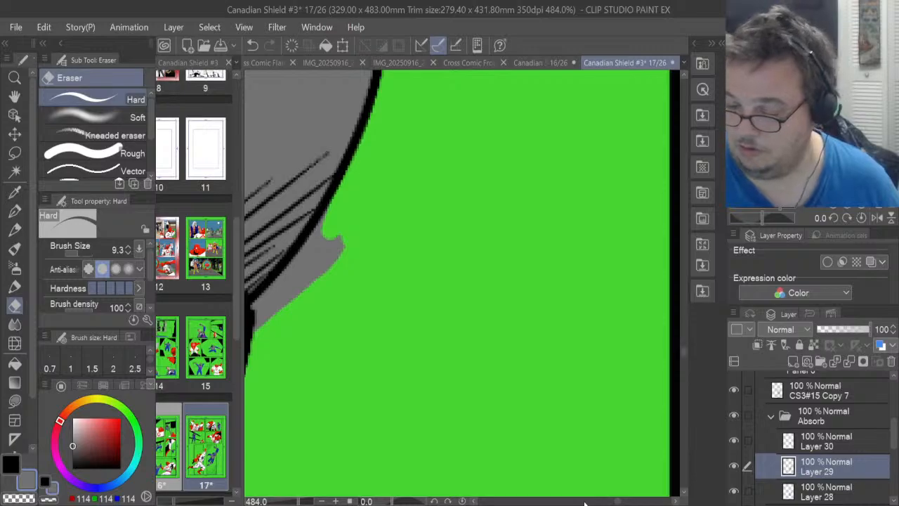
pyautogui.moveTo(619, 502); pyautogui.dragTo(615, 500)
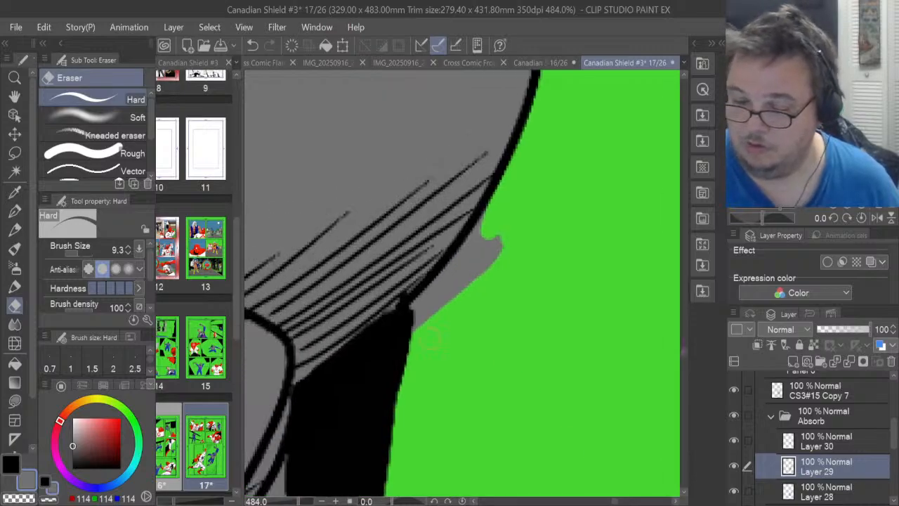
pyautogui.moveTo(429, 340)
pyautogui.mouseDown()
pyautogui.moveTo(433, 314)
pyautogui.moveTo(410, 318)
pyautogui.moveTo(494, 219)
pyautogui.mouseUp()
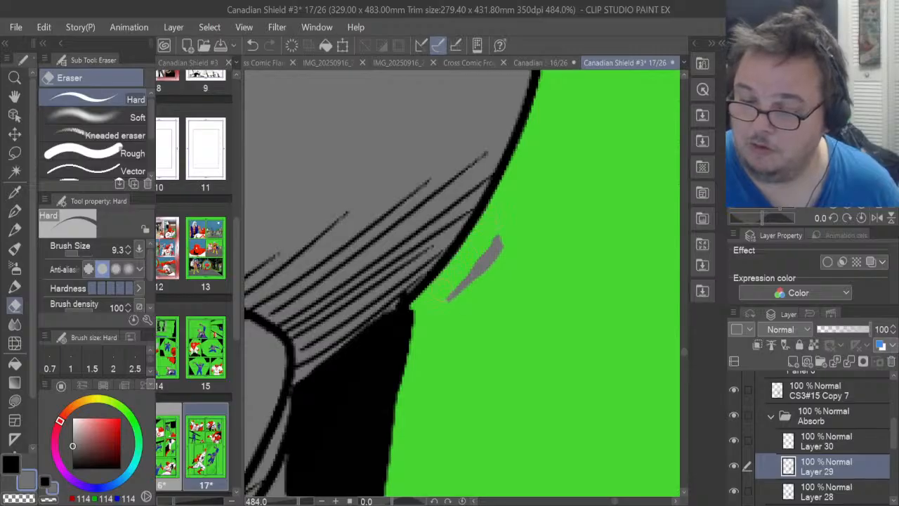
pyautogui.moveTo(447, 297); pyautogui.dragTo(435, 321)
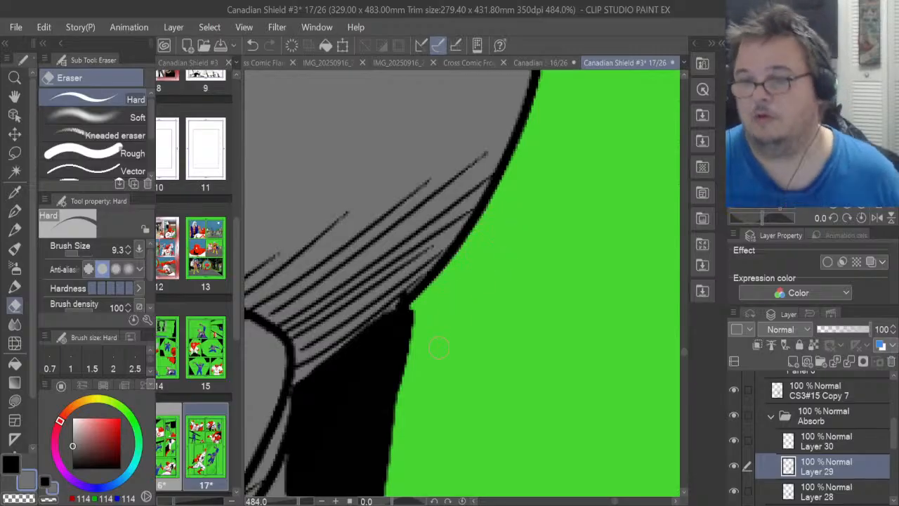
# Erase the gray overspill in the corner between the rounded cross-hatched shape and the thick black band, continuing along the figure's lower edge
pyautogui.scroll(-5, 687, 349)
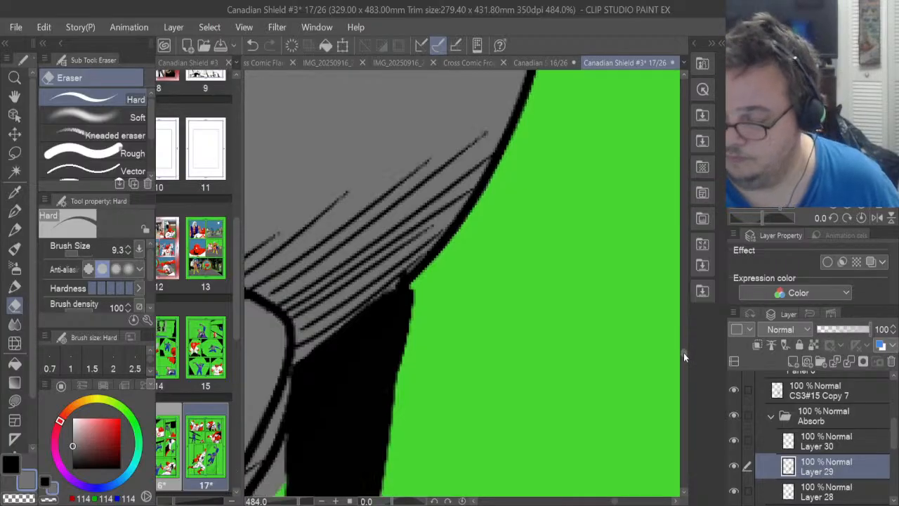
pyautogui.scroll(5, 616, 501)
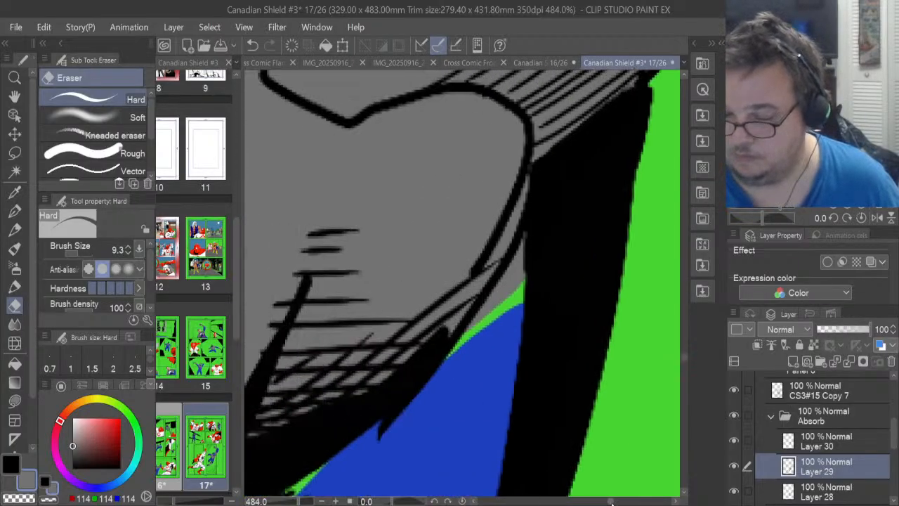
pyautogui.moveTo(518, 300); pyautogui.dragTo(562, 234)
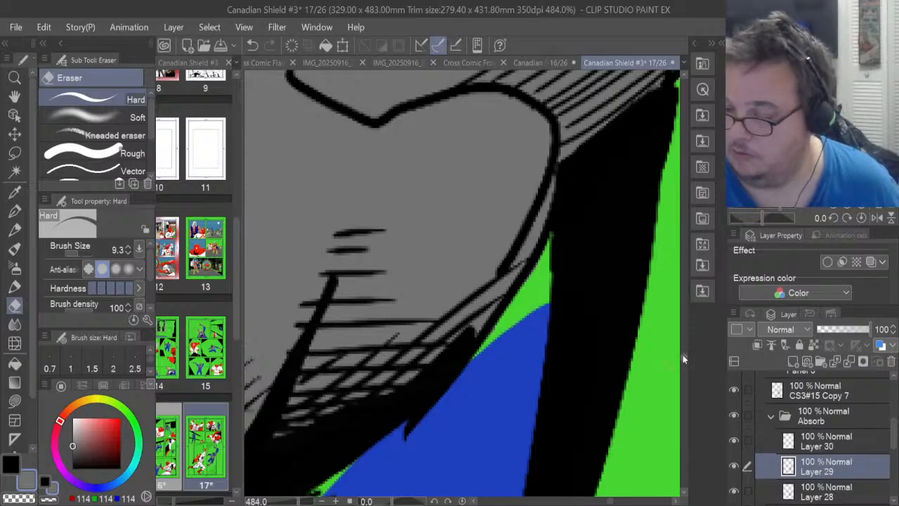
pyautogui.scroll(-5, 683, 359)
pyautogui.moveTo(613, 501); pyautogui.dragTo(604, 501)
pyautogui.moveTo(463, 378)
pyautogui.mouseDown()
pyautogui.moveTo(589, 333)
pyautogui.moveTo(511, 355)
pyautogui.moveTo(559, 332)
pyautogui.moveTo(493, 343)
pyautogui.moveTo(503, 365)
pyautogui.mouseUp()
pyautogui.moveTo(455, 309)
pyautogui.mouseDown()
pyautogui.moveTo(332, 197)
pyautogui.moveTo(368, 254)
pyautogui.moveTo(460, 344)
pyautogui.moveTo(362, 255)
pyautogui.moveTo(434, 358)
pyautogui.moveTo(375, 278)
pyautogui.moveTo(383, 269)
pyautogui.moveTo(462, 310)
pyautogui.moveTo(397, 272)
pyautogui.moveTo(482, 375)
pyautogui.moveTo(467, 347)
pyautogui.moveTo(503, 334)
pyautogui.moveTo(459, 309)
pyautogui.moveTo(494, 336)
pyautogui.mouseUp()
# Erase the gray overspill outside the figure's outline beside the small lettered label
pyautogui.moveTo(602, 502); pyautogui.dragTo(597, 501)
pyautogui.moveTo(685, 365); pyautogui.dragTo(684, 352)
pyautogui.moveTo(391, 450)
pyautogui.mouseDown()
pyautogui.moveTo(360, 382)
pyautogui.moveTo(379, 431)
pyautogui.moveTo(339, 288)
pyautogui.moveTo(371, 394)
pyautogui.moveTo(344, 251)
pyautogui.moveTo(342, 277)
pyautogui.moveTo(351, 309)
pyautogui.moveTo(351, 270)
pyautogui.moveTo(365, 322)
pyautogui.moveTo(347, 161)
pyautogui.moveTo(349, 235)
pyautogui.moveTo(359, 120)
pyautogui.moveTo(365, 239)
pyautogui.moveTo(363, 118)
pyautogui.moveTo(356, 205)
pyautogui.moveTo(345, 176)
pyautogui.moveTo(345, 102)
pyautogui.mouseUp()
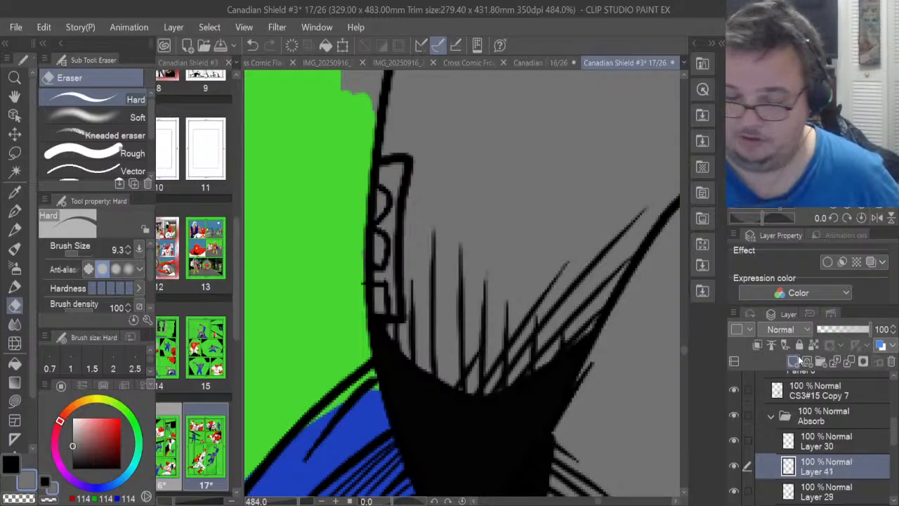
# Lasso-fill the small lettered label with white on a new layer above Layer 29
pyautogui.click(12, 461)
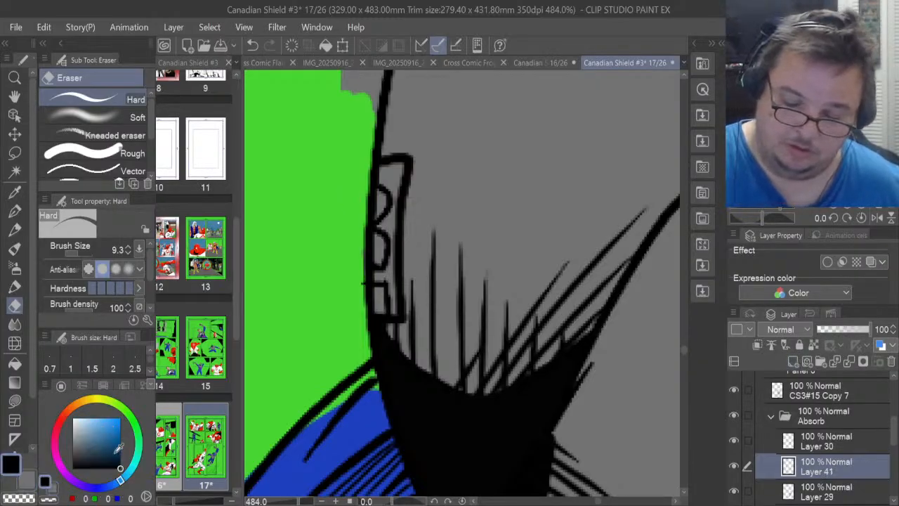
pyautogui.moveTo(119, 464); pyautogui.dragTo(49, 397)
pyautogui.click(15, 401)
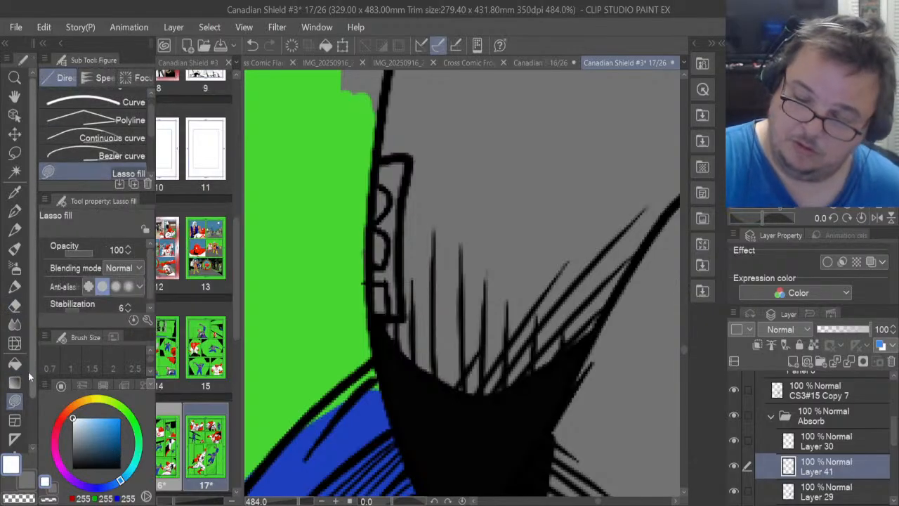
pyautogui.moveTo(372, 319)
pyautogui.mouseDown()
pyautogui.moveTo(395, 316)
pyautogui.moveTo(401, 302)
pyautogui.moveTo(407, 162)
pyautogui.moveTo(385, 158)
pyautogui.moveTo(373, 193)
pyautogui.moveTo(375, 309)
pyautogui.mouseUp()
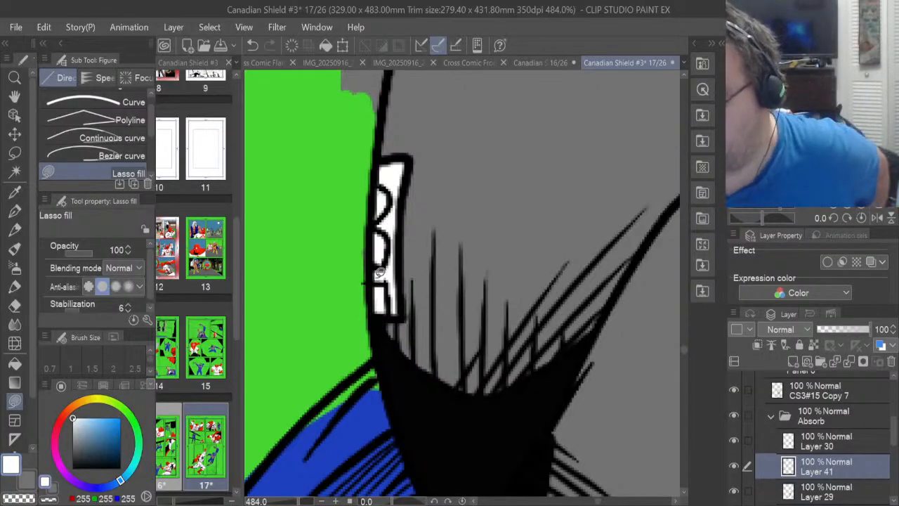
# Sample the displayed purple from the costume below the matching white label in another panel
pyautogui.moveTo(683, 351); pyautogui.dragTo(678, 241)
pyautogui.moveTo(598, 501); pyautogui.dragTo(523, 485)
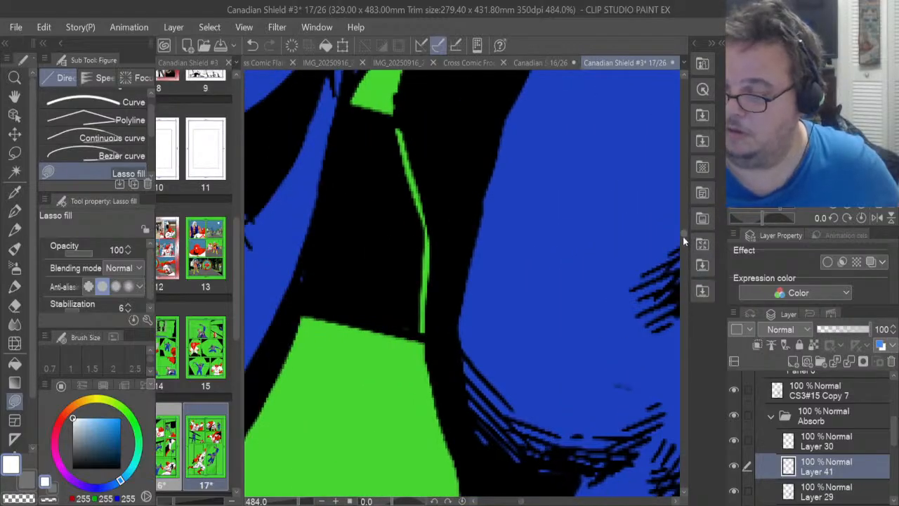
pyautogui.moveTo(684, 241); pyautogui.dragTo(665, 204)
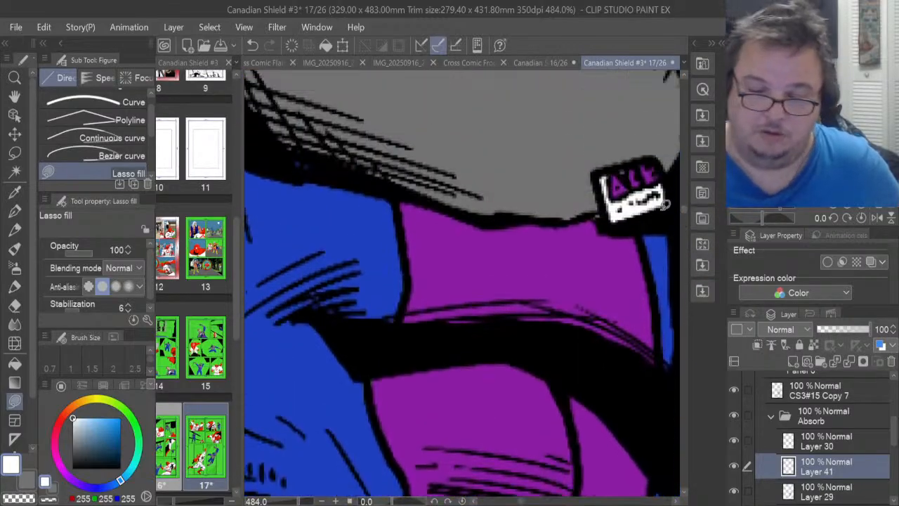
pyautogui.click(14, 190)
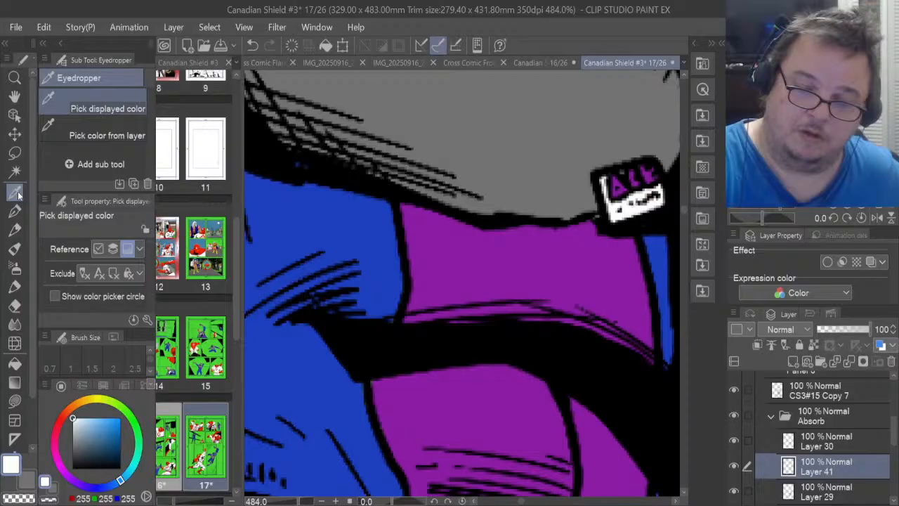
pyautogui.click(457, 247)
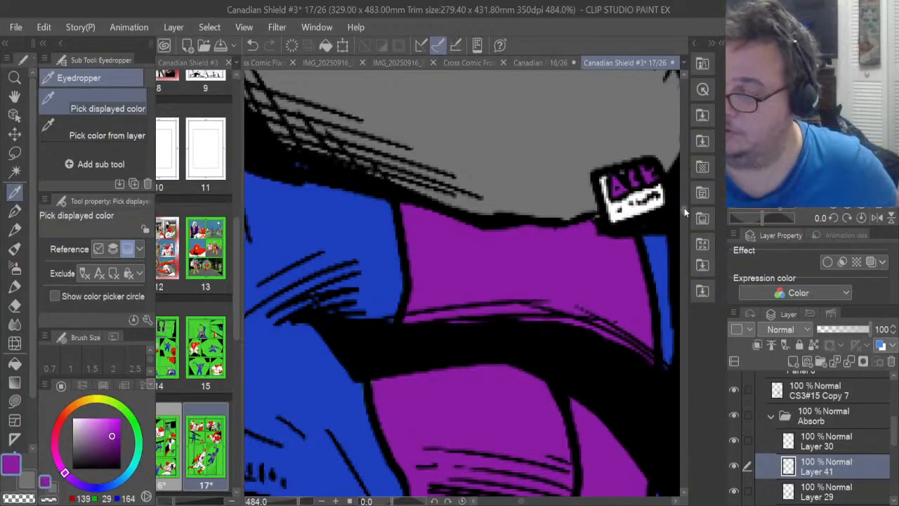
# Lasso-fill the three letter shapes on the small white label beside the figure's outline with purple on Layer 41
pyautogui.moveTo(684, 208); pyautogui.dragTo(672, 393)
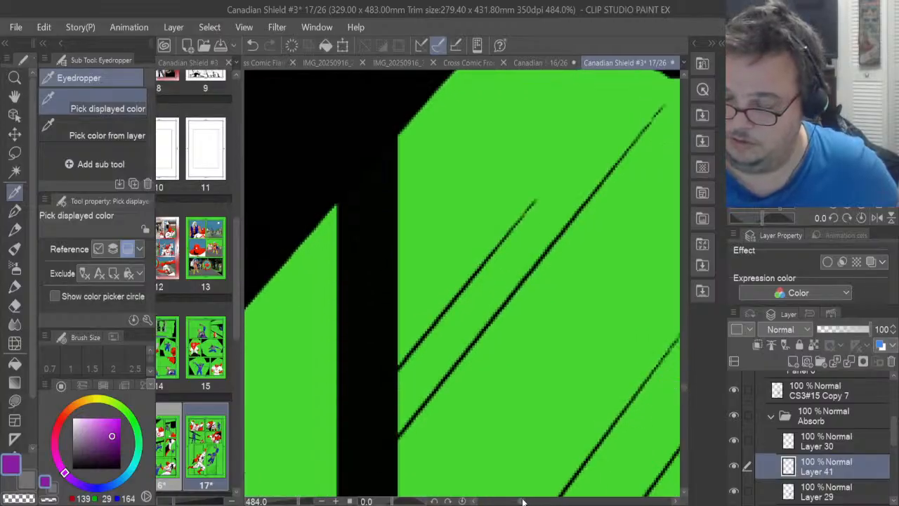
pyautogui.moveTo(523, 501); pyautogui.dragTo(604, 497)
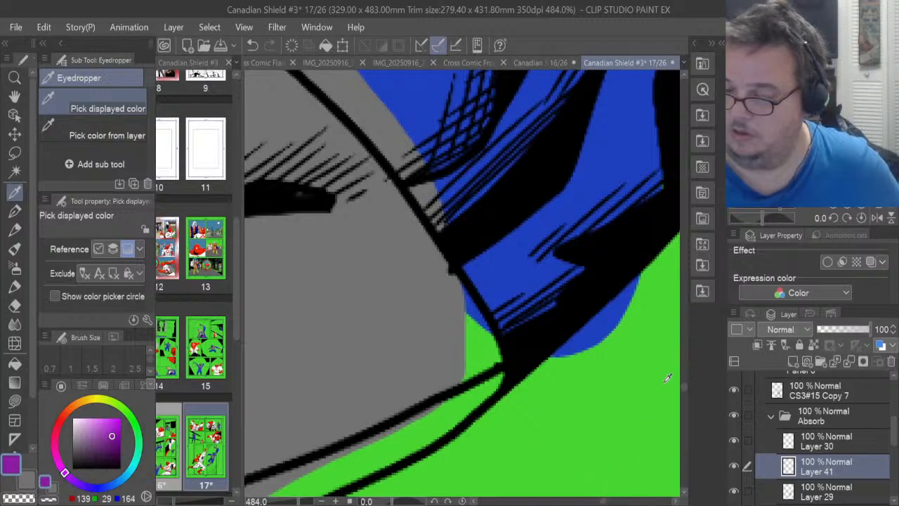
pyautogui.moveTo(684, 385); pyautogui.dragTo(686, 349)
pyautogui.moveTo(606, 502); pyautogui.dragTo(603, 500)
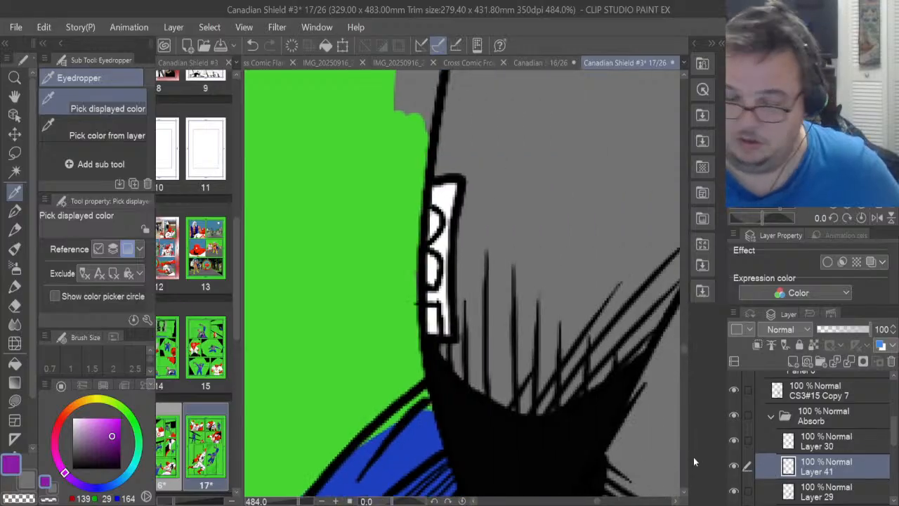
pyautogui.press('u')
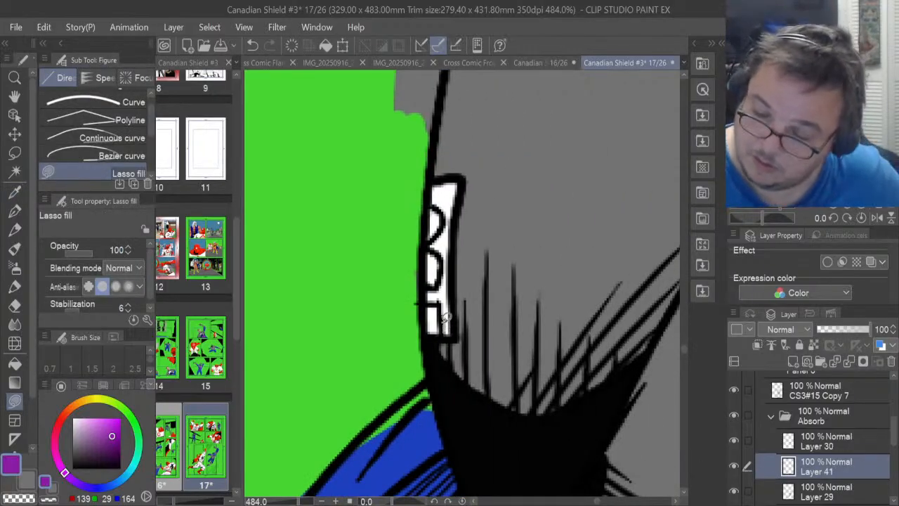
pyautogui.moveTo(436, 298); pyautogui.dragTo(432, 323)
pyautogui.moveTo(437, 332); pyautogui.dragTo(429, 309)
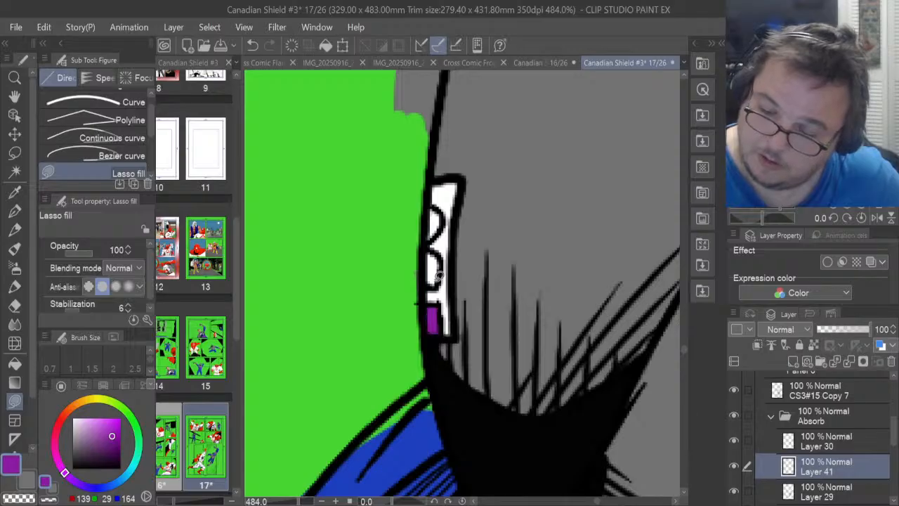
pyautogui.moveTo(439, 277)
pyautogui.mouseDown()
pyautogui.moveTo(446, 259)
pyautogui.moveTo(431, 252)
pyautogui.moveTo(428, 279)
pyautogui.mouseUp()
pyautogui.moveTo(444, 236)
pyautogui.mouseDown()
pyautogui.moveTo(449, 214)
pyautogui.moveTo(433, 206)
pyautogui.moveTo(432, 224)
pyautogui.mouseUp()
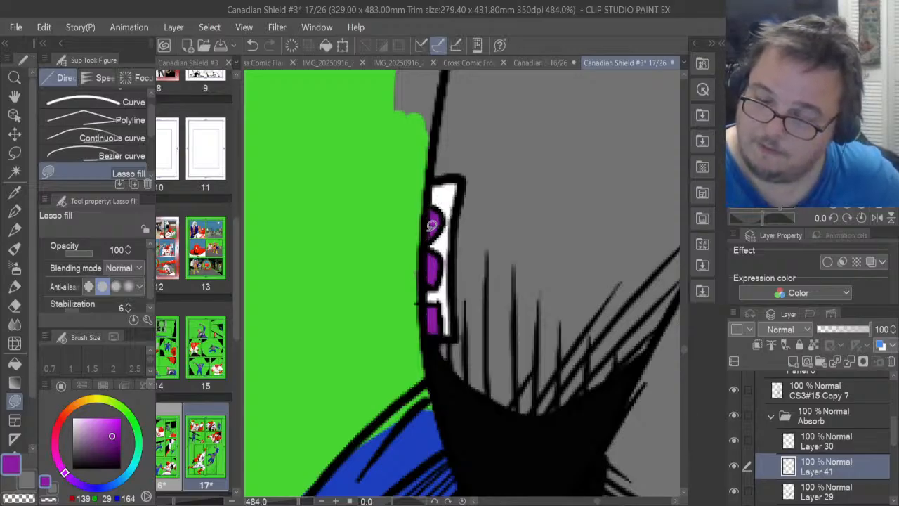
# On Layer 29, erase the gray overspill outside the torso outline above the label, up through the hatched base of the blue sleeve
pyautogui.scroll(-5, 820, 424)
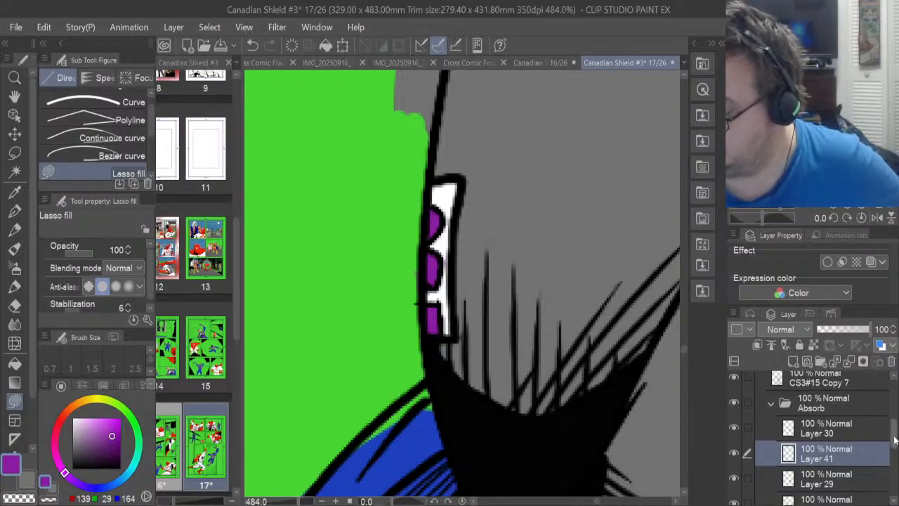
pyautogui.click(820, 423)
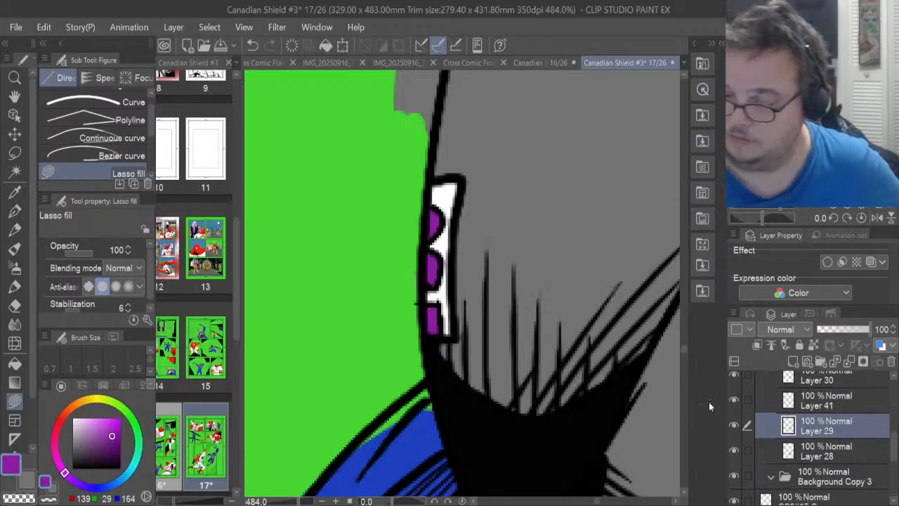
pyautogui.moveTo(684, 348); pyautogui.dragTo(683, 340)
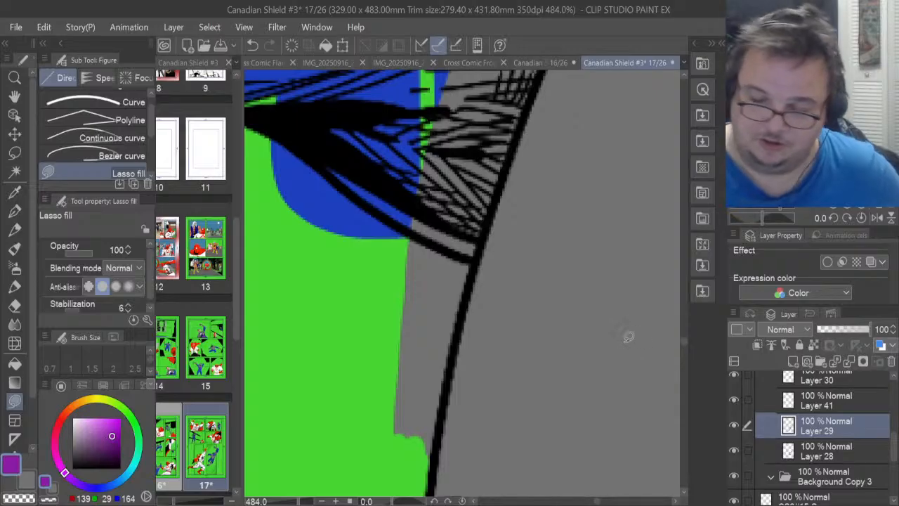
pyautogui.click(14, 305)
pyautogui.moveTo(412, 381)
pyautogui.mouseDown()
pyautogui.moveTo(393, 448)
pyautogui.moveTo(413, 361)
pyautogui.moveTo(422, 455)
pyautogui.moveTo(441, 340)
pyautogui.moveTo(433, 343)
pyautogui.moveTo(469, 233)
pyautogui.moveTo(413, 355)
pyautogui.moveTo(425, 221)
pyautogui.moveTo(401, 327)
pyautogui.moveTo(444, 240)
pyautogui.moveTo(429, 358)
pyautogui.moveTo(438, 291)
pyautogui.moveTo(473, 174)
pyautogui.moveTo(449, 175)
pyautogui.moveTo(416, 208)
pyautogui.moveTo(455, 98)
pyautogui.moveTo(482, 111)
pyautogui.moveTo(482, 191)
pyautogui.moveTo(509, 110)
pyautogui.moveTo(500, 88)
pyautogui.mouseUp()
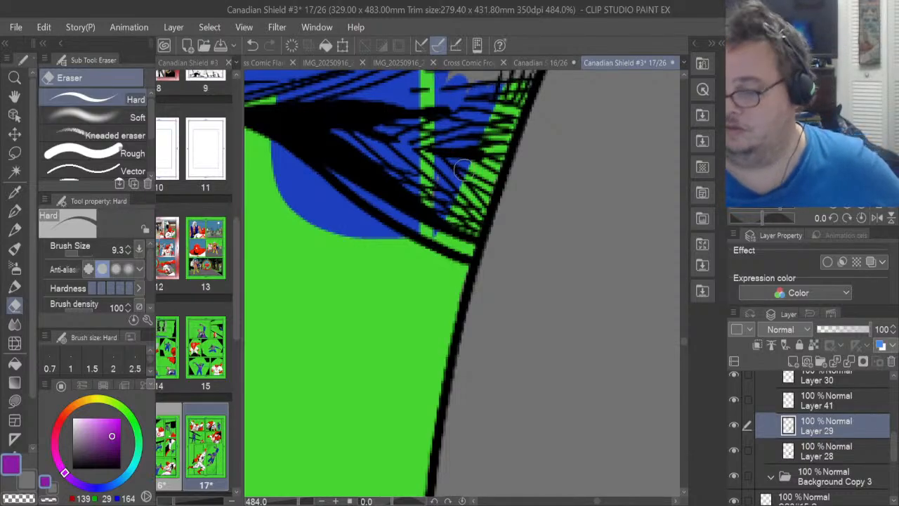
# Erase the gray overspill between the torso outline and the blue arm, continuing up along the back above the arm
pyautogui.scroll(5, 684, 337)
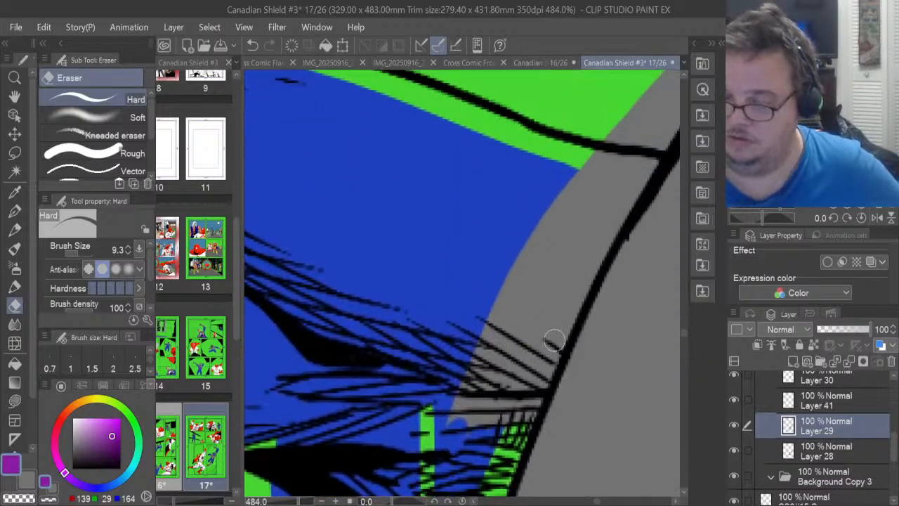
pyautogui.moveTo(523, 419)
pyautogui.mouseDown()
pyautogui.moveTo(534, 384)
pyautogui.moveTo(513, 441)
pyautogui.moveTo(580, 276)
pyautogui.moveTo(553, 324)
pyautogui.moveTo(558, 330)
pyautogui.moveTo(584, 271)
pyautogui.moveTo(558, 309)
pyautogui.moveTo(627, 178)
pyautogui.moveTo(584, 258)
pyautogui.moveTo(650, 163)
pyautogui.moveTo(623, 202)
pyautogui.moveTo(656, 123)
pyautogui.moveTo(540, 250)
pyautogui.moveTo(608, 133)
pyautogui.moveTo(585, 150)
pyautogui.moveTo(458, 400)
pyautogui.moveTo(472, 386)
pyautogui.moveTo(516, 304)
pyautogui.moveTo(439, 419)
pyautogui.moveTo(474, 414)
pyautogui.moveTo(537, 310)
pyautogui.moveTo(480, 447)
pyautogui.moveTo(489, 439)
pyautogui.moveTo(583, 225)
pyautogui.moveTo(547, 265)
pyautogui.moveTo(539, 303)
pyautogui.moveTo(597, 202)
pyautogui.moveTo(567, 262)
pyautogui.mouseUp()
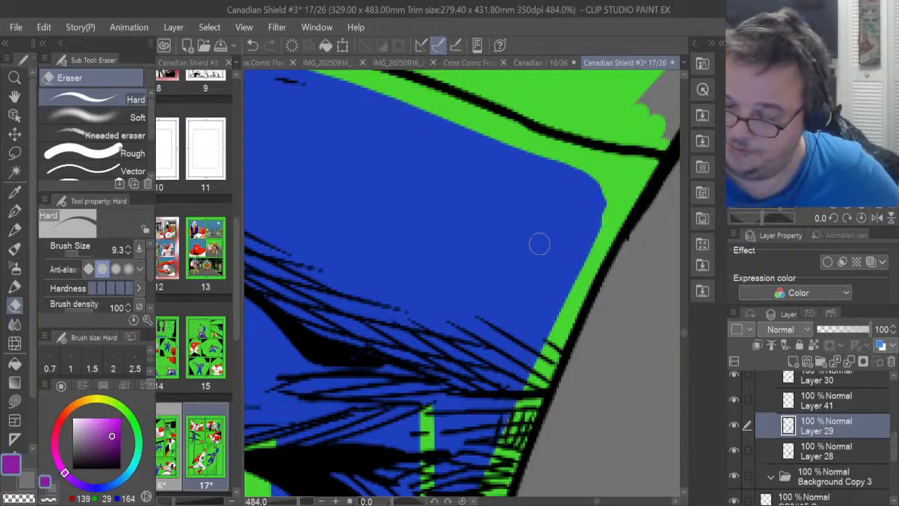
pyautogui.moveTo(598, 501); pyautogui.dragTo(600, 500)
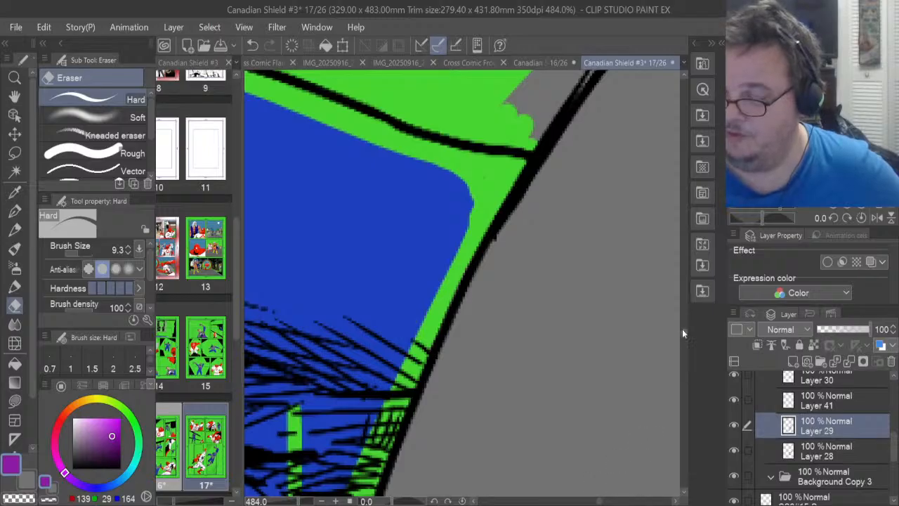
pyautogui.moveTo(684, 332); pyautogui.dragTo(685, 326)
pyautogui.moveTo(536, 375)
pyautogui.mouseDown()
pyautogui.moveTo(576, 329)
pyautogui.moveTo(538, 341)
pyautogui.moveTo(513, 371)
pyautogui.moveTo(502, 370)
pyautogui.moveTo(507, 348)
pyautogui.moveTo(630, 228)
pyautogui.moveTo(584, 284)
pyautogui.moveTo(564, 320)
pyautogui.moveTo(568, 335)
pyautogui.moveTo(603, 281)
pyautogui.mouseUp()
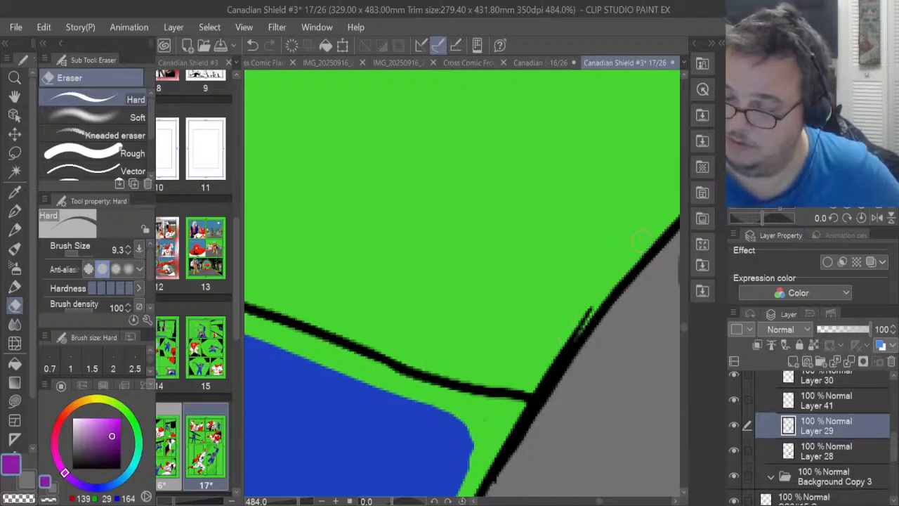
# Lasso-fill the gap at the raised forearm's pointed cuff with gray, up to the line bordering the blue upper arm
pyautogui.moveTo(601, 501); pyautogui.dragTo(606, 501)
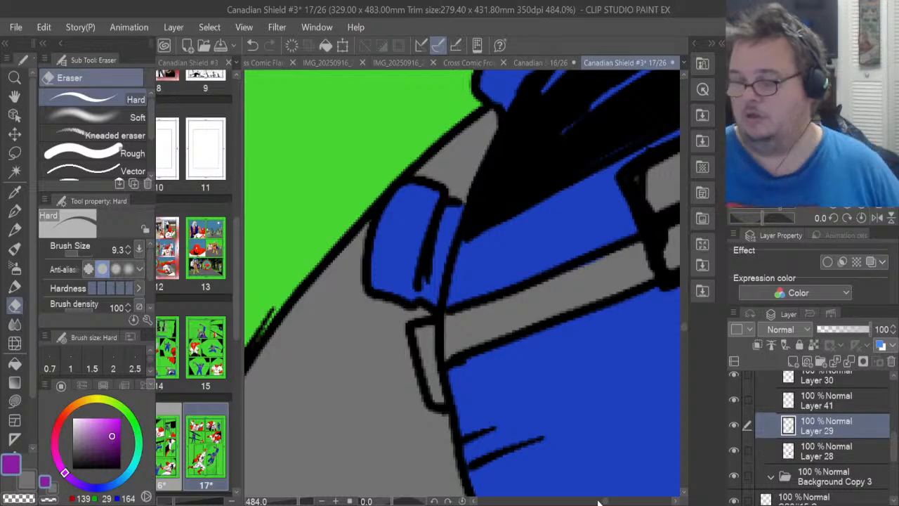
pyautogui.click(598, 502)
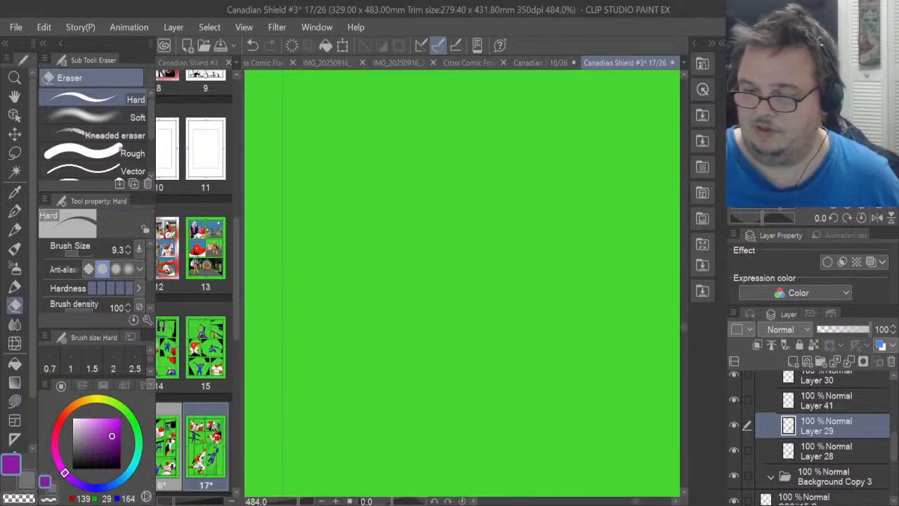
pyautogui.scroll(-8, 425, 147)
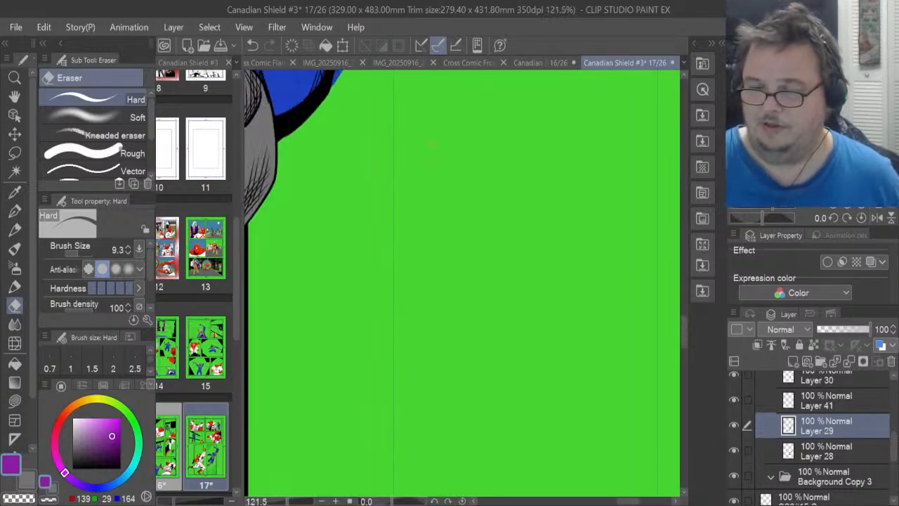
pyautogui.scroll(-4, 433, 144)
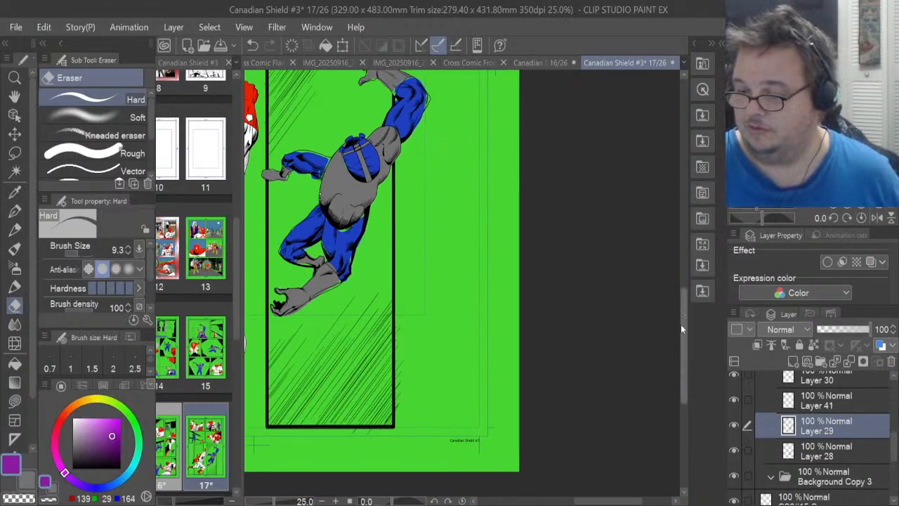
pyautogui.moveTo(680, 324); pyautogui.dragTo(686, 296)
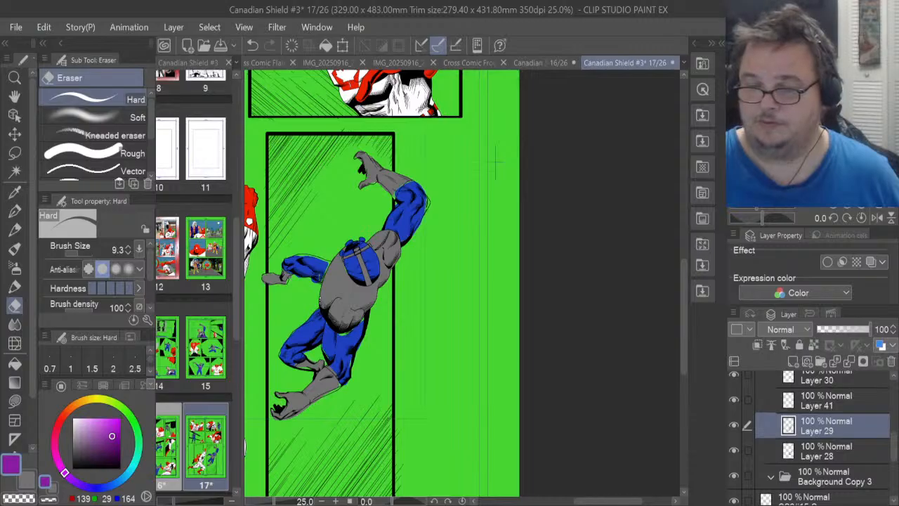
pyautogui.scroll(6, 364, 176)
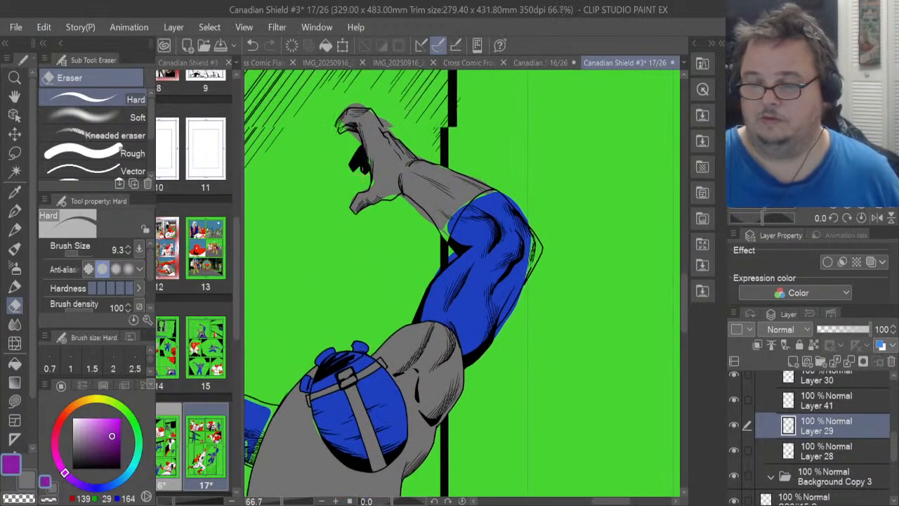
pyautogui.scroll(4, 551, 211)
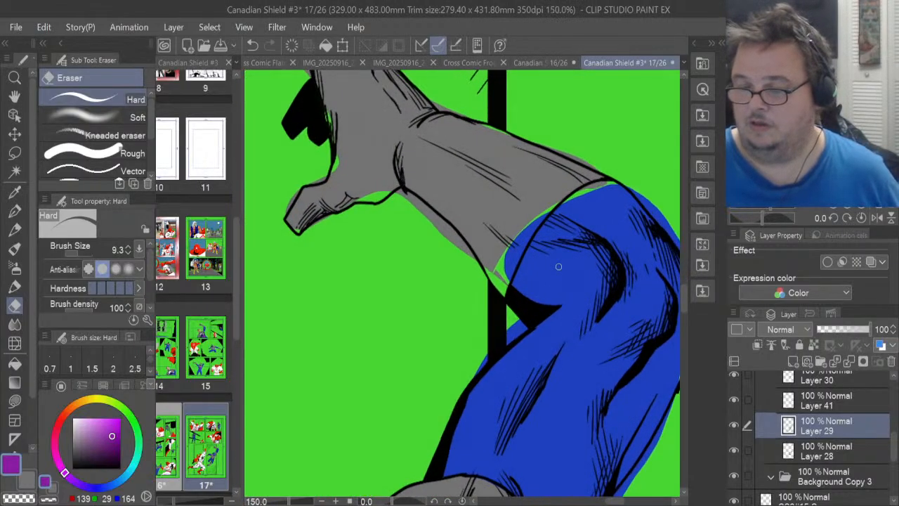
pyautogui.scroll(3, 552, 211)
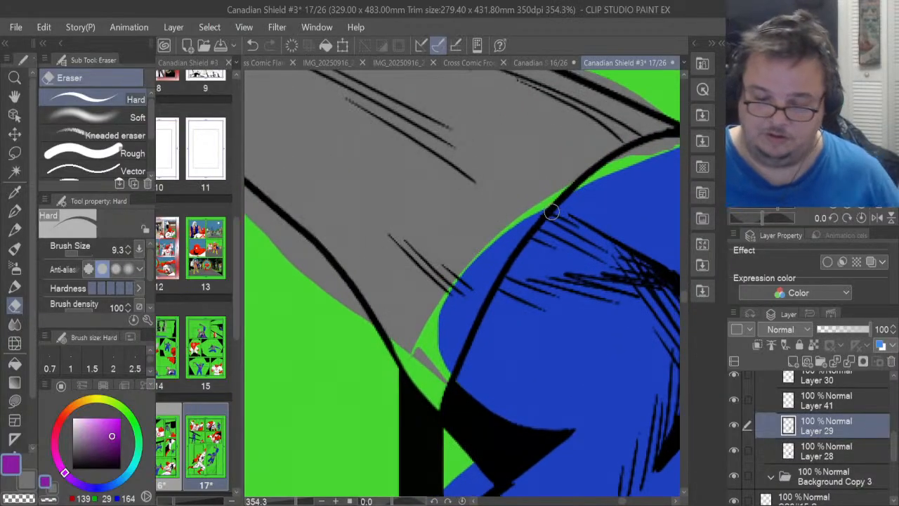
pyautogui.click(28, 480)
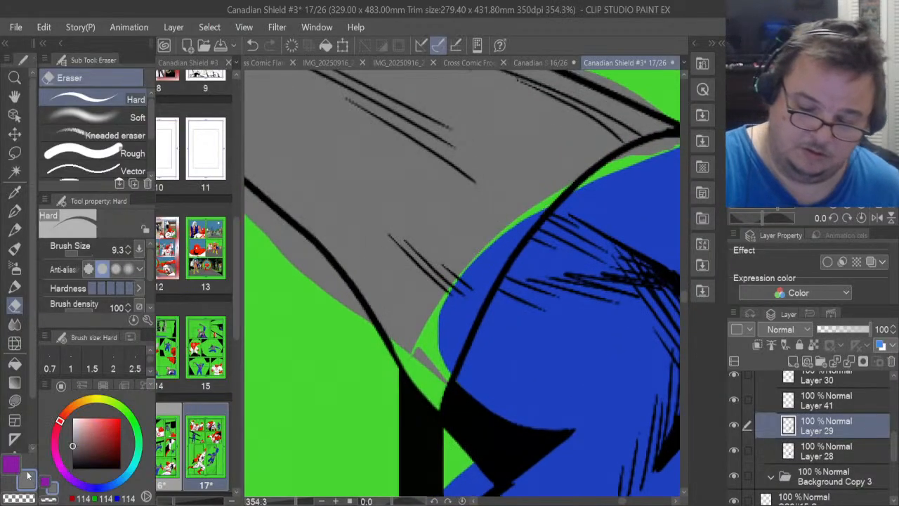
pyautogui.click(17, 396)
pyautogui.moveTo(397, 344)
pyautogui.mouseDown()
pyautogui.moveTo(423, 397)
pyautogui.moveTo(441, 409)
pyautogui.moveTo(509, 257)
pyautogui.moveTo(554, 205)
pyautogui.moveTo(442, 203)
pyautogui.moveTo(410, 223)
pyautogui.mouseUp()
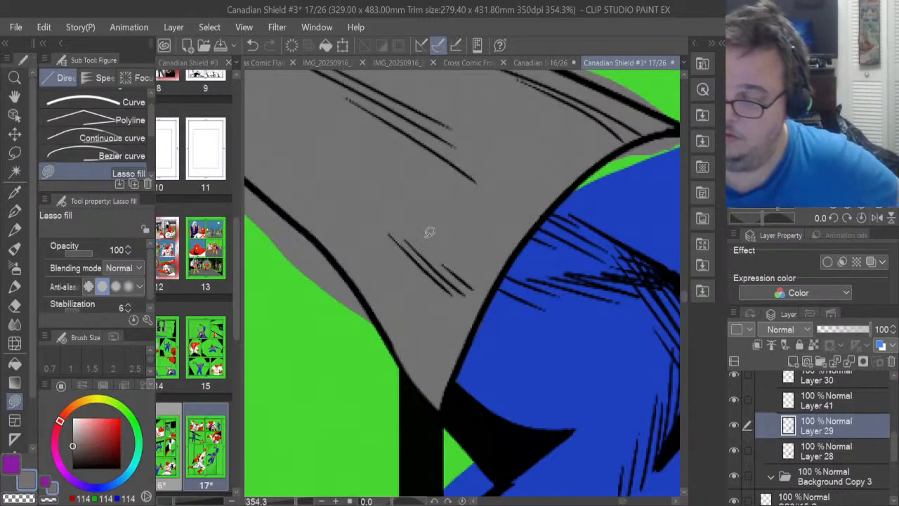
# Erase the gray overspill past the raised arm's cuff line and above the forearm's upper outline near the elbow
pyautogui.click(14, 305)
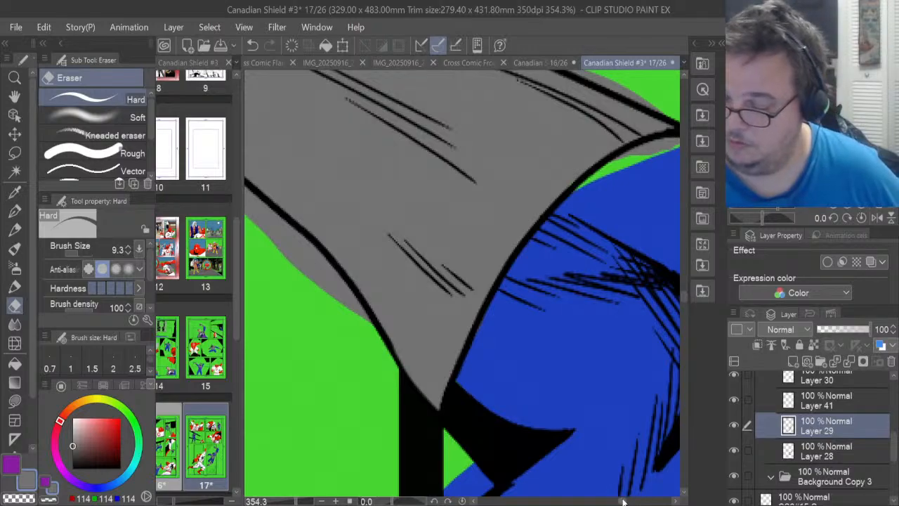
pyautogui.moveTo(623, 502); pyautogui.dragTo(627, 502)
pyautogui.moveTo(500, 167); pyautogui.dragTo(573, 138)
pyautogui.moveTo(684, 298); pyautogui.dragTo(684, 292)
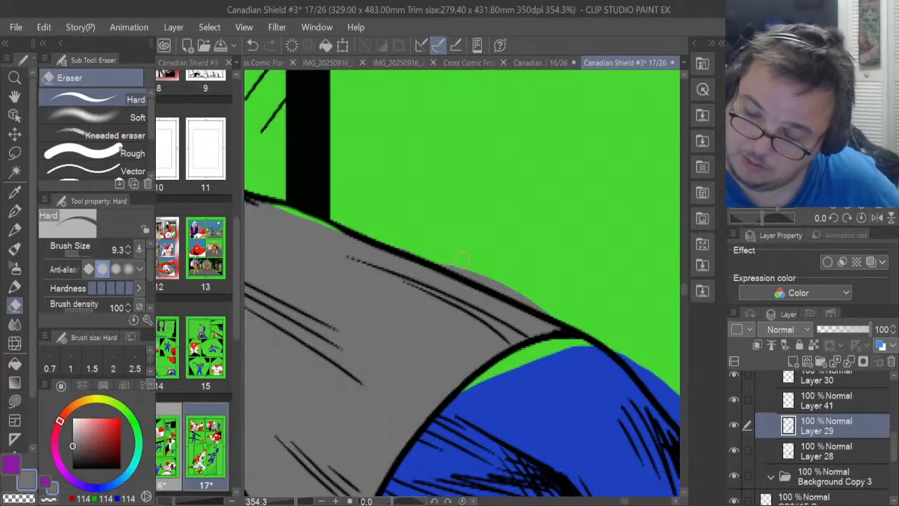
pyautogui.moveTo(462, 260)
pyautogui.mouseDown()
pyautogui.moveTo(448, 259)
pyautogui.moveTo(534, 300)
pyautogui.mouseUp()
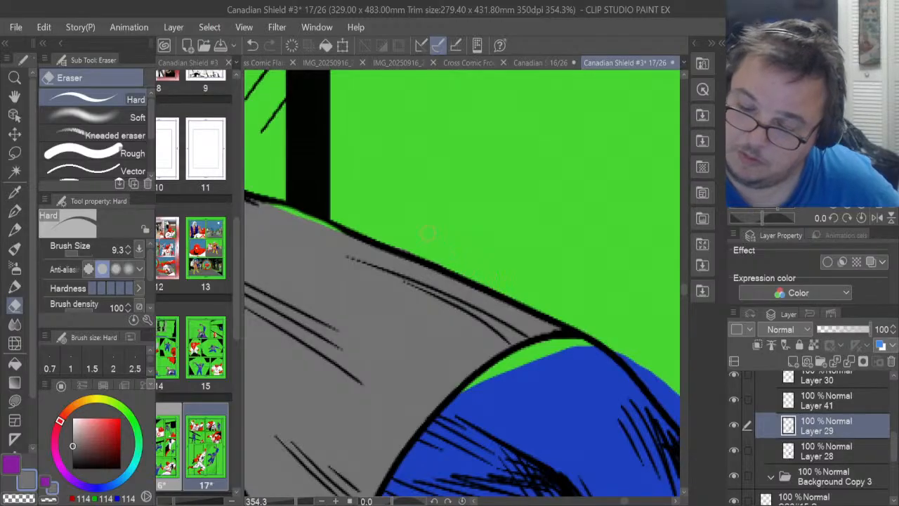
# Erase the gray overspill below the raised forearm's lower outline, from the wrist to the cuff
pyautogui.moveTo(624, 502); pyautogui.dragTo(615, 501)
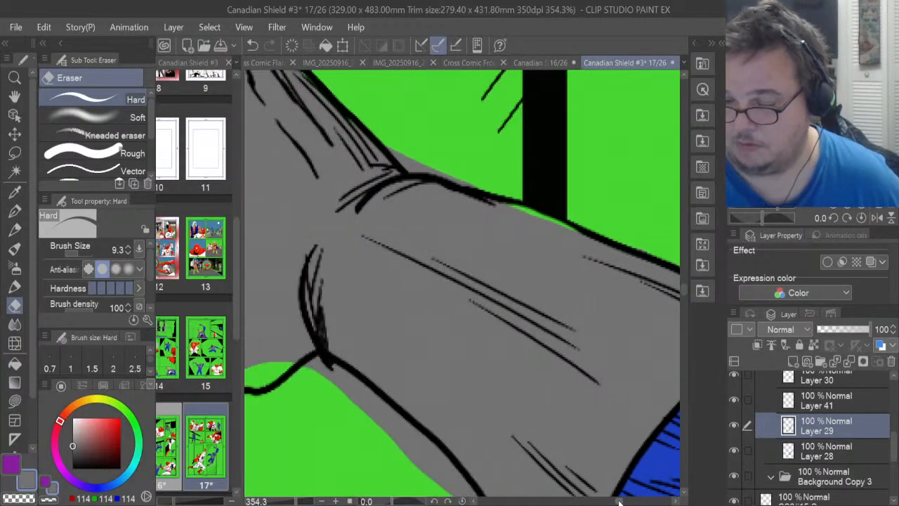
pyautogui.moveTo(320, 387)
pyautogui.mouseDown()
pyautogui.moveTo(327, 368)
pyautogui.moveTo(378, 407)
pyautogui.moveTo(442, 476)
pyautogui.mouseUp()
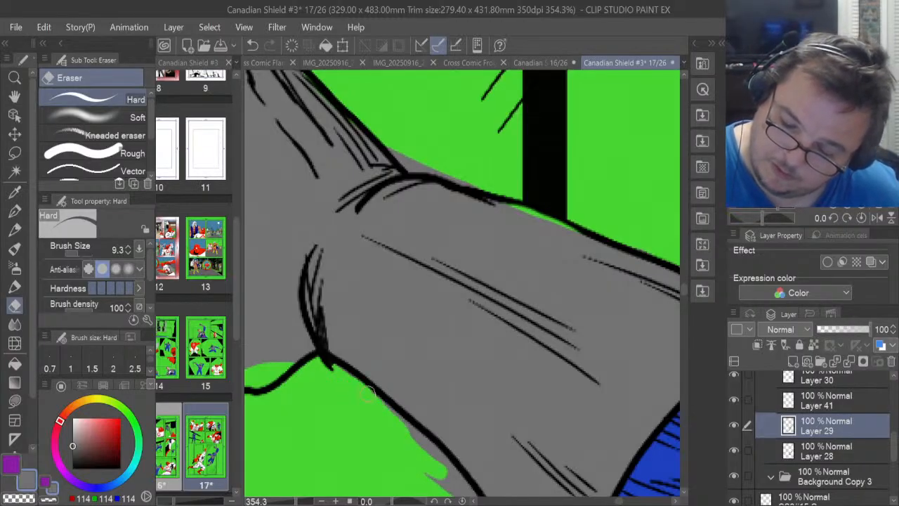
pyautogui.moveTo(329, 373); pyautogui.dragTo(416, 439)
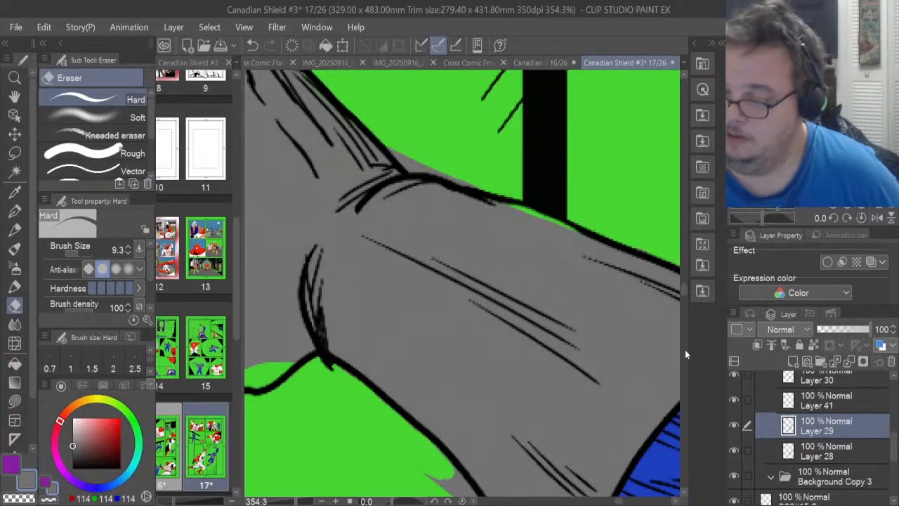
pyautogui.scroll(-3, 684, 292)
pyautogui.moveTo(439, 390)
pyautogui.mouseDown()
pyautogui.moveTo(488, 439)
pyautogui.moveTo(443, 379)
pyautogui.mouseUp()
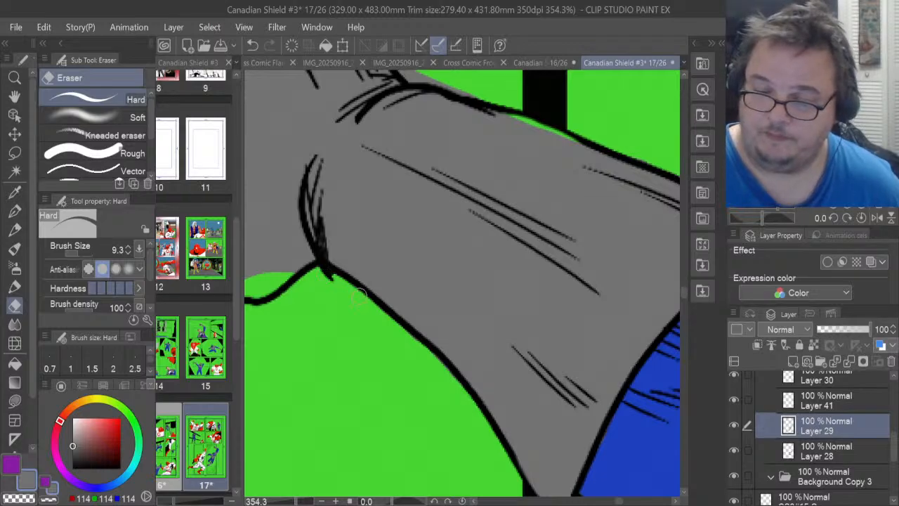
# Lasso-fill the remaining gaps in gray at the forearm's upper edge by the panel border and along the palm and thumb
pyautogui.click(16, 401)
pyautogui.moveTo(572, 158)
pyautogui.mouseDown()
pyautogui.moveTo(587, 147)
pyautogui.moveTo(572, 124)
pyautogui.moveTo(494, 105)
pyautogui.mouseUp()
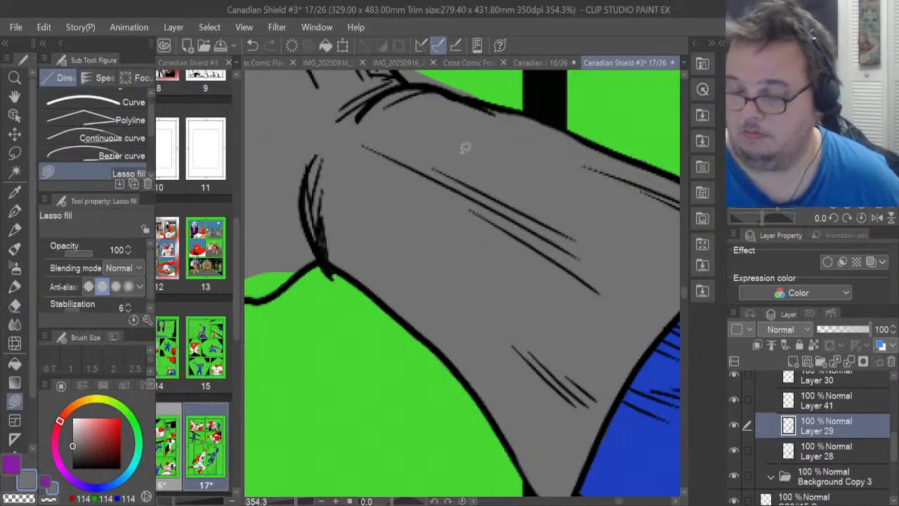
pyautogui.moveTo(619, 501); pyautogui.dragTo(614, 502)
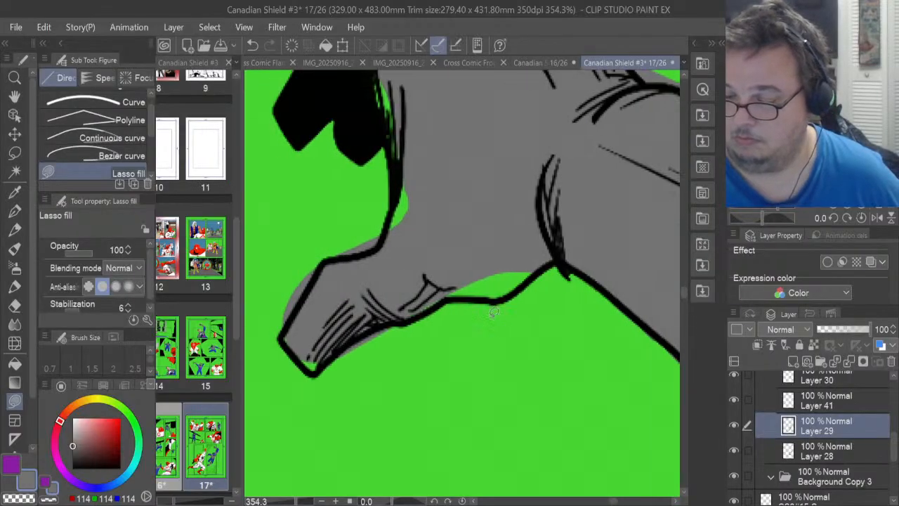
pyautogui.moveTo(441, 303)
pyautogui.mouseDown()
pyautogui.moveTo(504, 292)
pyautogui.moveTo(550, 259)
pyautogui.mouseUp()
pyautogui.moveTo(426, 196)
pyautogui.mouseDown()
pyautogui.moveTo(403, 225)
pyautogui.moveTo(401, 191)
pyautogui.moveTo(414, 174)
pyautogui.mouseUp()
pyautogui.moveTo(334, 337)
pyautogui.mouseDown()
pyautogui.moveTo(322, 362)
pyautogui.moveTo(308, 364)
pyautogui.moveTo(323, 301)
pyautogui.moveTo(337, 288)
pyautogui.moveTo(340, 361)
pyautogui.moveTo(390, 327)
pyautogui.mouseUp()
# Erase the gray overspill outside the thumb's upper outline, from its tip to the palm
pyautogui.click(14, 306)
pyautogui.moveTo(289, 321); pyautogui.dragTo(306, 276)
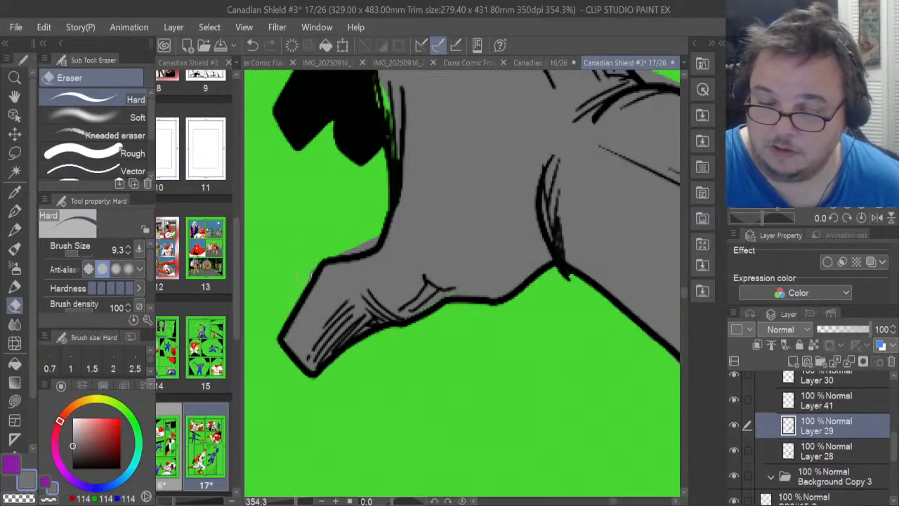
pyautogui.moveTo(340, 248); pyautogui.dragTo(370, 228)
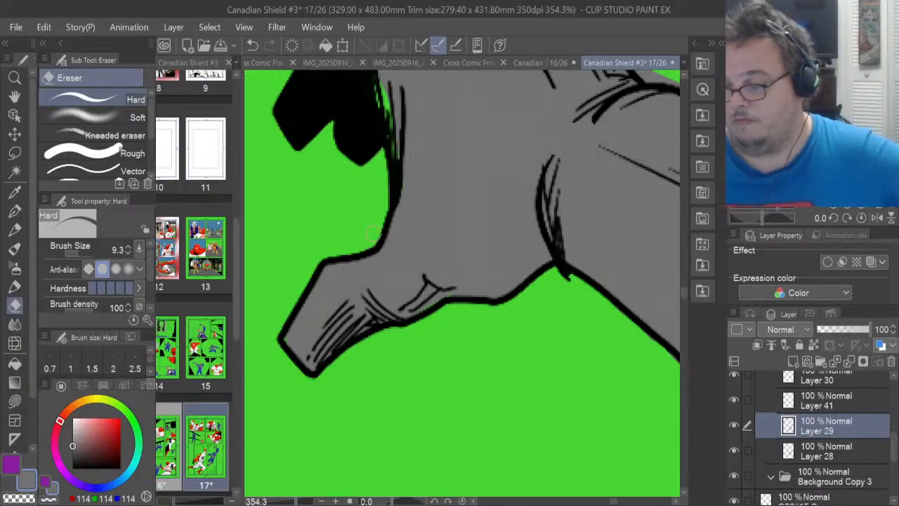
# Erase the gray overspill beneath the bent finger and lasso-fill the gaps in gray along the palm's hatching and at the knuckle
pyautogui.scroll(5, 687, 289)
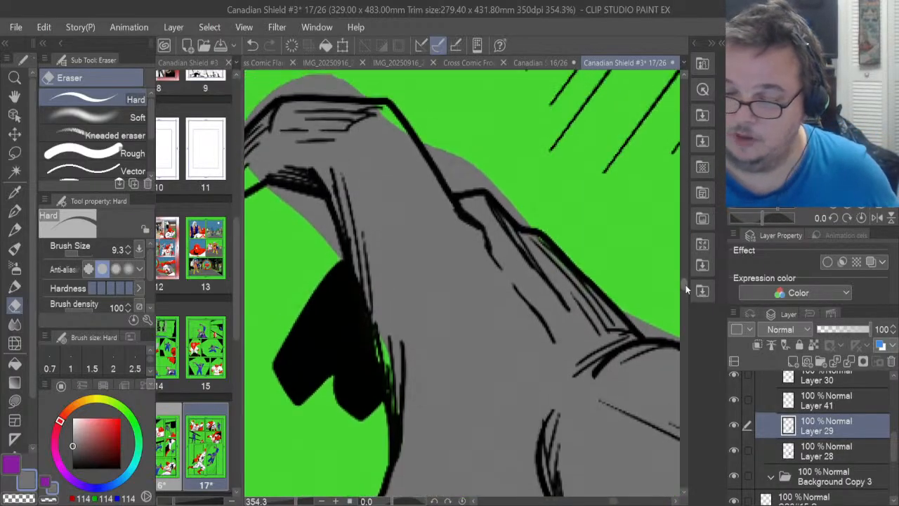
pyautogui.moveTo(332, 238)
pyautogui.mouseDown()
pyautogui.moveTo(340, 263)
pyautogui.moveTo(318, 205)
pyautogui.moveTo(327, 237)
pyautogui.moveTo(270, 191)
pyautogui.mouseUp()
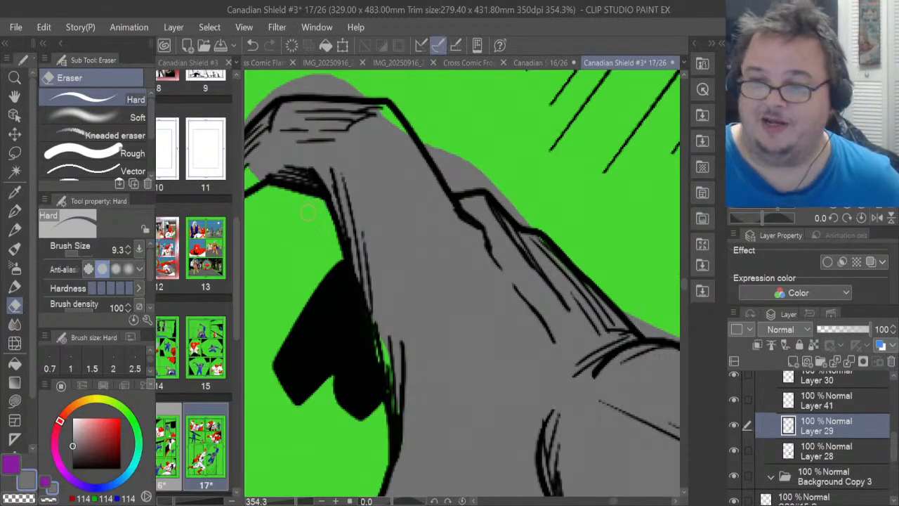
pyautogui.click(15, 400)
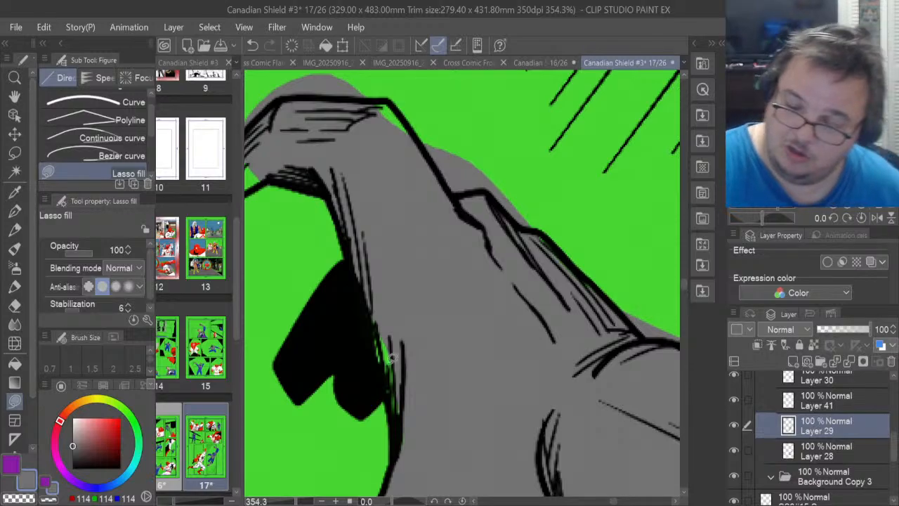
pyautogui.moveTo(391, 400)
pyautogui.mouseDown()
pyautogui.moveTo(375, 331)
pyautogui.moveTo(394, 295)
pyautogui.mouseUp()
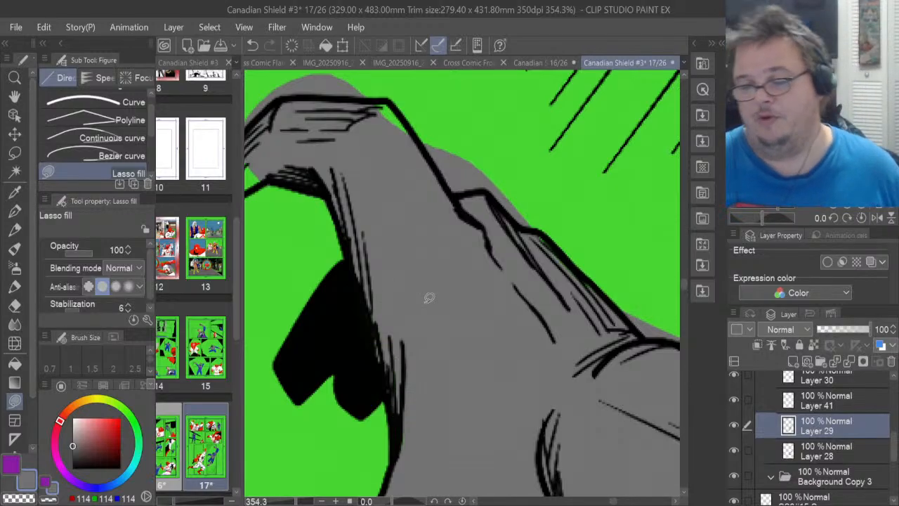
pyautogui.moveTo(393, 140)
pyautogui.mouseDown()
pyautogui.moveTo(416, 130)
pyautogui.moveTo(391, 95)
pyautogui.moveTo(363, 86)
pyautogui.mouseUp()
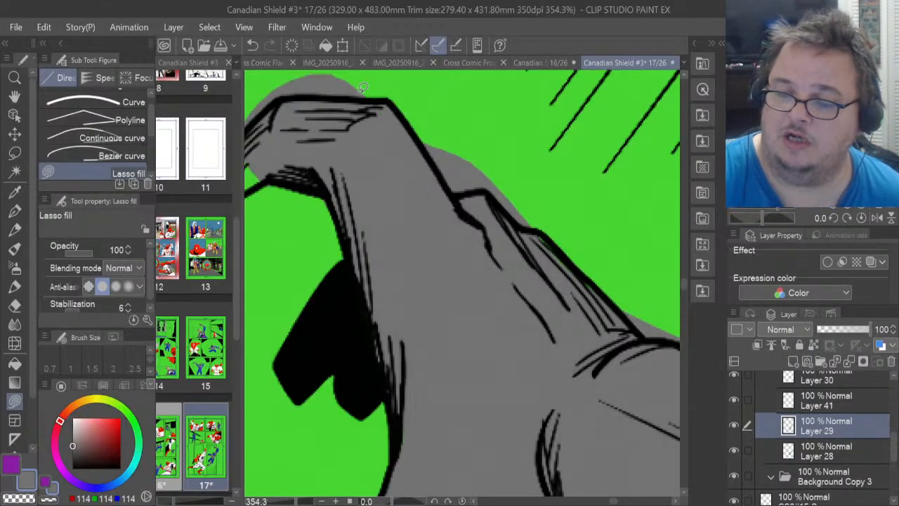
# Erase the gray overspill outside the back of the hand down to the wrist and above the bent finger's upper outline
pyautogui.click(14, 306)
pyautogui.moveTo(429, 136)
pyautogui.mouseDown()
pyautogui.moveTo(455, 181)
pyautogui.moveTo(438, 151)
pyautogui.moveTo(481, 171)
pyautogui.moveTo(467, 170)
pyautogui.moveTo(481, 177)
pyautogui.moveTo(466, 182)
pyautogui.moveTo(493, 183)
pyautogui.moveTo(523, 219)
pyautogui.mouseUp()
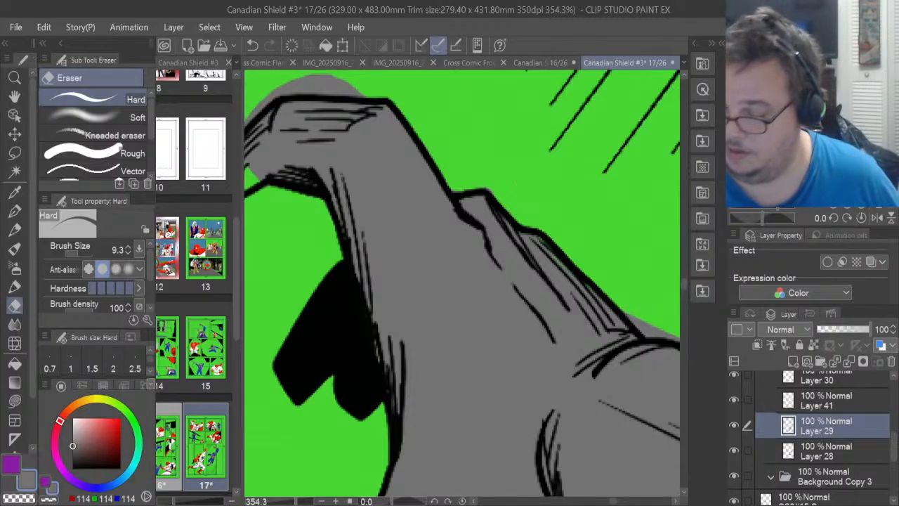
pyautogui.moveTo(613, 501); pyautogui.dragTo(615, 502)
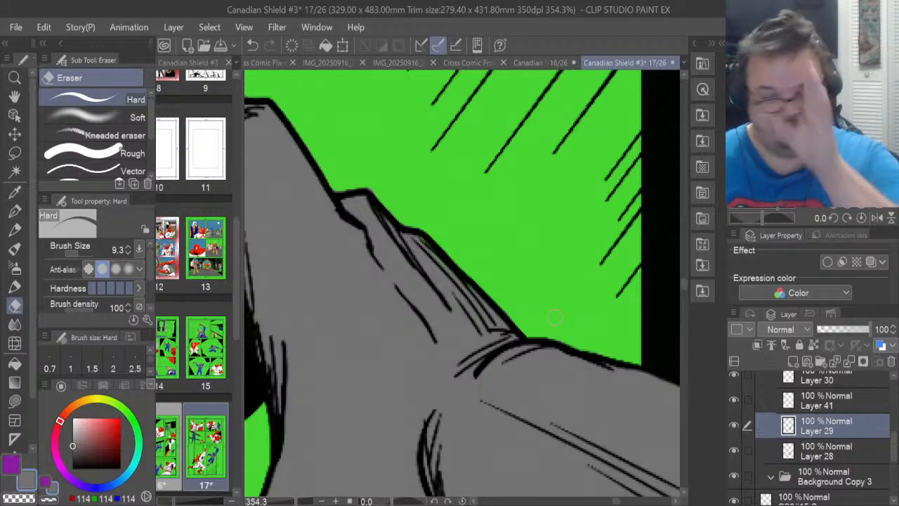
pyautogui.moveTo(616, 502); pyautogui.dragTo(610, 500)
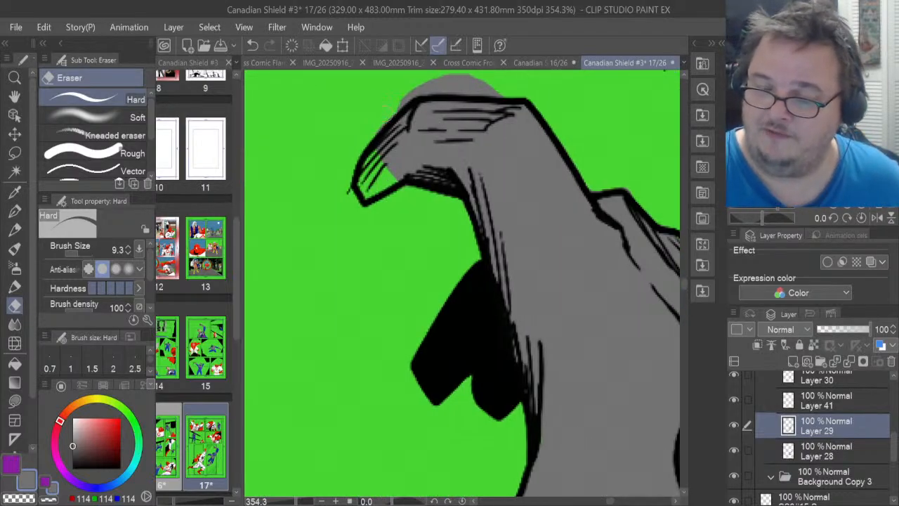
pyautogui.moveTo(402, 103)
pyautogui.mouseDown()
pyautogui.moveTo(433, 85)
pyautogui.moveTo(413, 85)
pyautogui.moveTo(469, 85)
pyautogui.mouseUp()
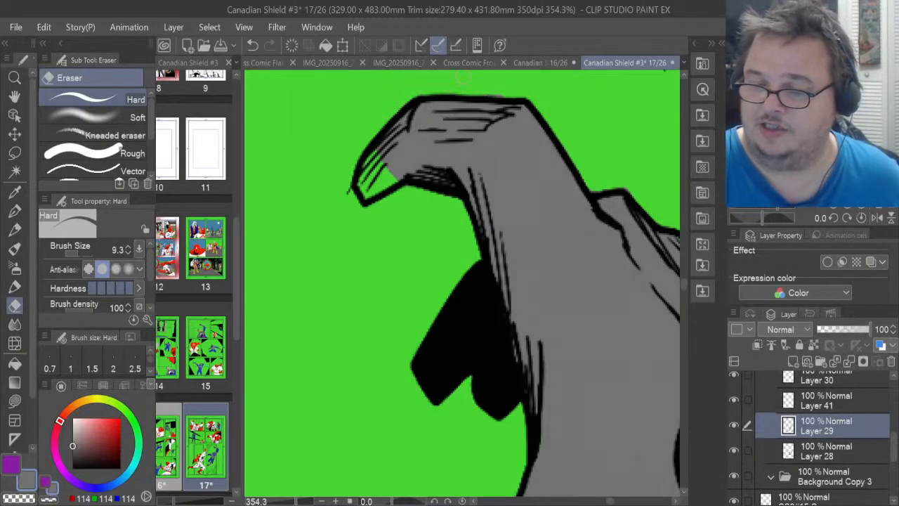
# Lasso-fill the unfilled tip of the bent finger in gray
pyautogui.click(14, 400)
pyautogui.moveTo(406, 177)
pyautogui.mouseDown()
pyautogui.moveTo(367, 193)
pyautogui.moveTo(360, 185)
pyautogui.moveTo(379, 139)
pyautogui.moveTo(400, 133)
pyautogui.mouseUp()
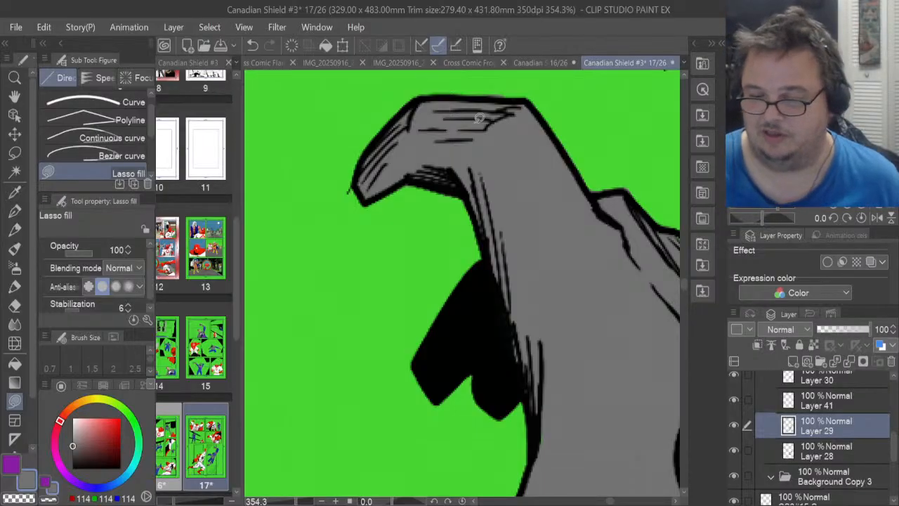
pyautogui.scroll(-2, 473, 225)
pyautogui.scroll(-5, 472, 225)
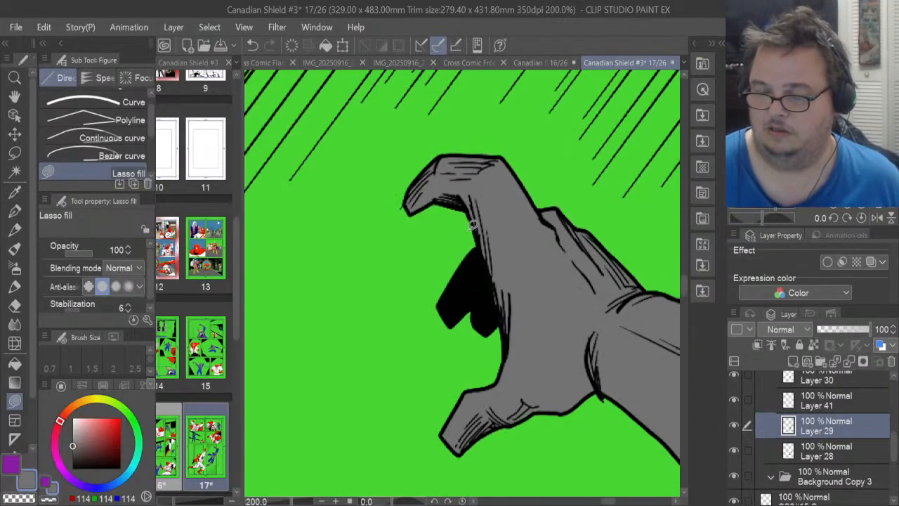
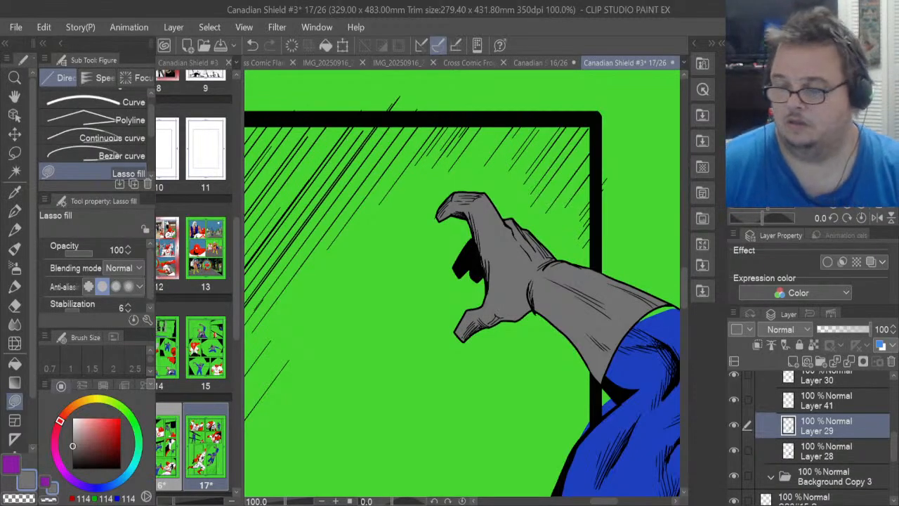
# Lasso-fill the gaps in gray at the boot's heel and at the ankle just under the blue leg
pyautogui.scroll(-8, 514, 243)
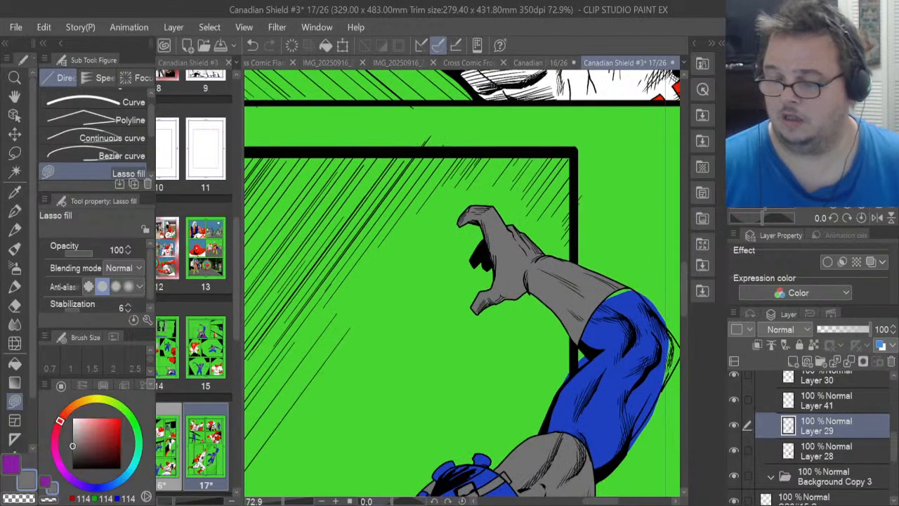
pyautogui.scroll(8, 376, 410)
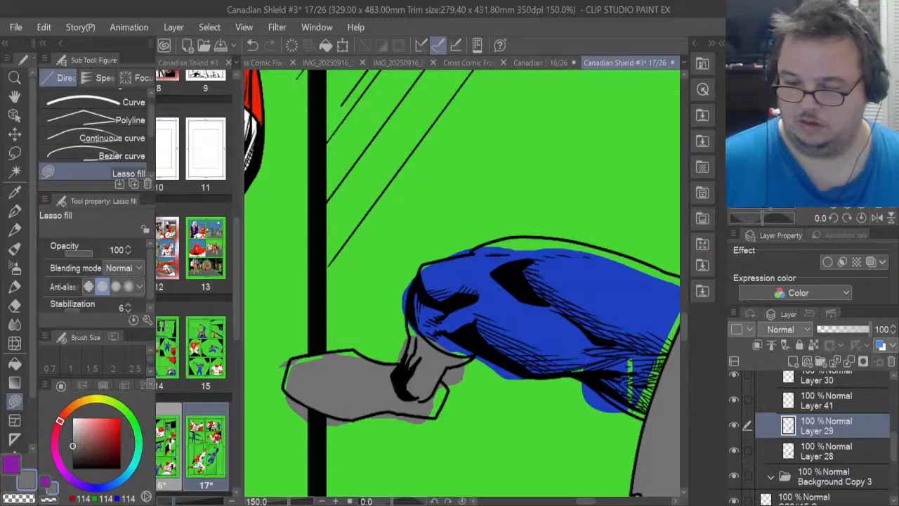
pyautogui.scroll(3, 382, 441)
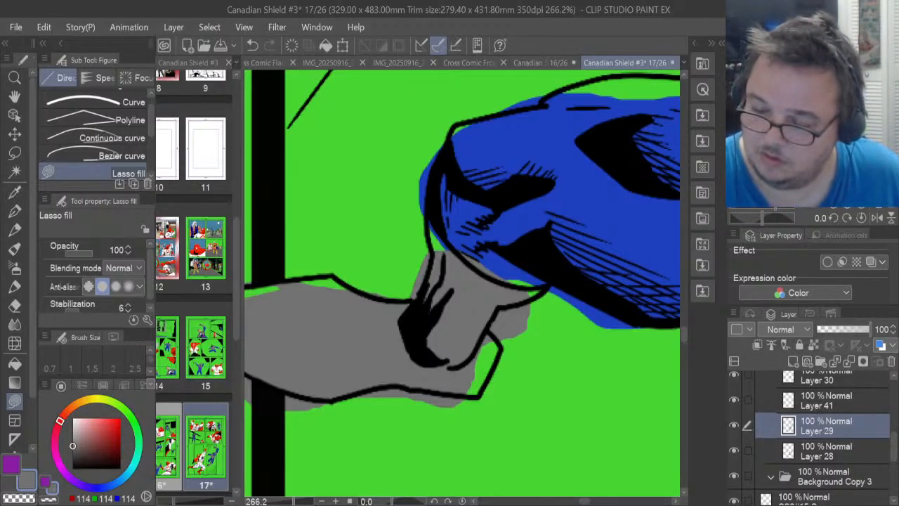
pyautogui.moveTo(462, 395)
pyautogui.mouseDown()
pyautogui.moveTo(483, 397)
pyautogui.moveTo(502, 347)
pyautogui.moveTo(495, 329)
pyautogui.moveTo(469, 327)
pyautogui.mouseUp()
pyautogui.moveTo(527, 295)
pyautogui.mouseDown()
pyautogui.moveTo(547, 285)
pyautogui.moveTo(522, 284)
pyautogui.mouseUp()
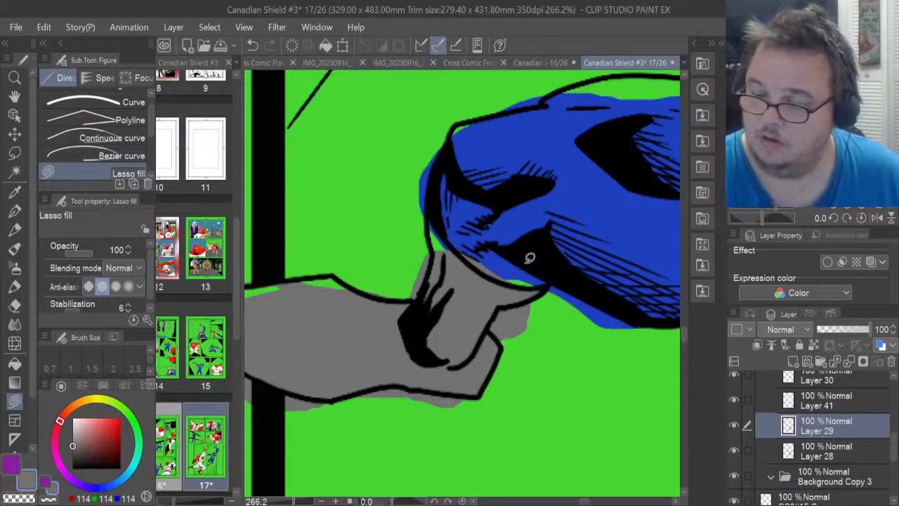
pyautogui.moveTo(456, 247)
pyautogui.mouseDown()
pyautogui.moveTo(431, 214)
pyautogui.moveTo(436, 240)
pyautogui.moveTo(454, 257)
pyautogui.mouseUp()
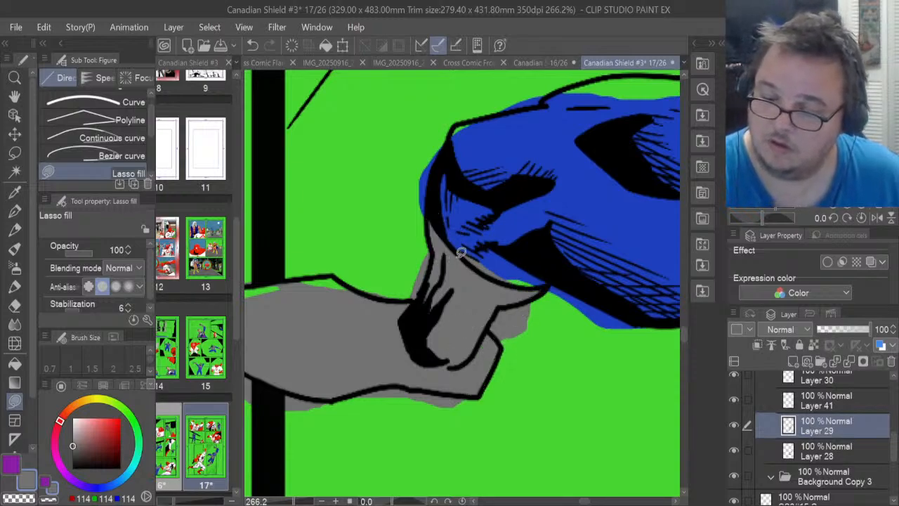
# Erase the gray overspill behind the ankle, under the heel end of the sole, and along the front of the ankle
pyautogui.click(14, 305)
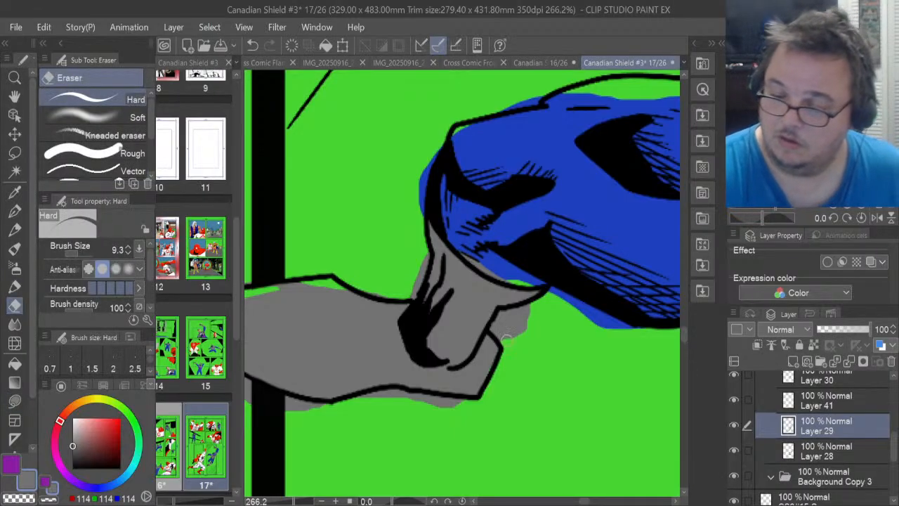
pyautogui.moveTo(504, 338)
pyautogui.mouseDown()
pyautogui.moveTo(492, 323)
pyautogui.moveTo(503, 338)
pyautogui.moveTo(516, 320)
pyautogui.moveTo(508, 312)
pyautogui.moveTo(525, 310)
pyautogui.moveTo(524, 326)
pyautogui.mouseUp()
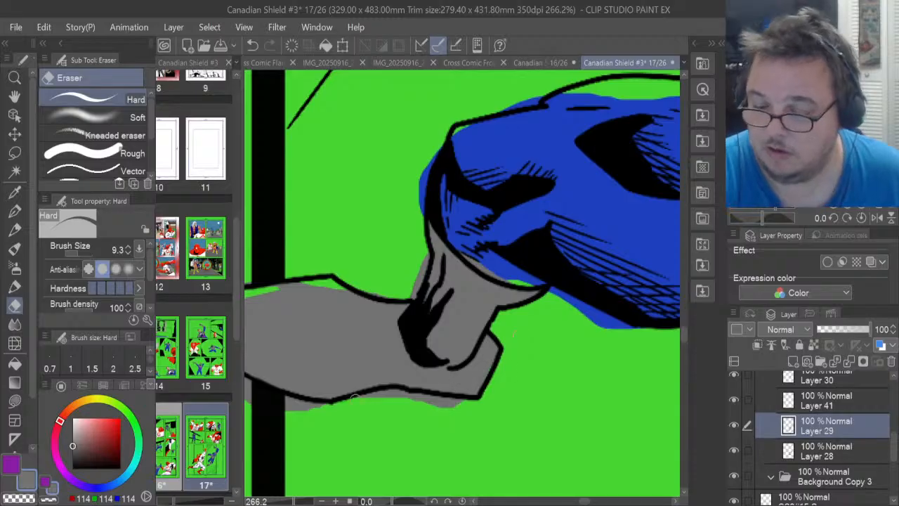
pyautogui.moveTo(355, 397)
pyautogui.mouseDown()
pyautogui.moveTo(457, 403)
pyautogui.moveTo(442, 406)
pyautogui.mouseUp()
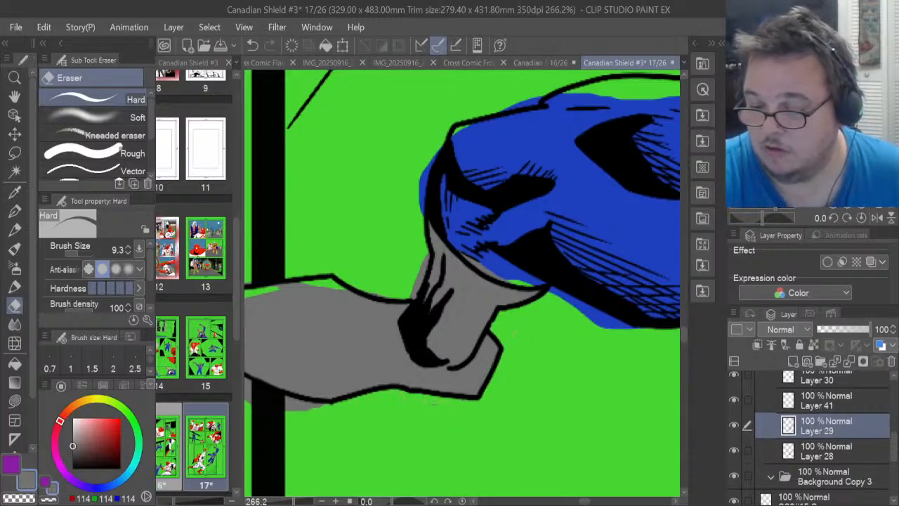
pyautogui.moveTo(420, 285)
pyautogui.mouseDown()
pyautogui.moveTo(414, 294)
pyautogui.moveTo(425, 248)
pyautogui.mouseUp()
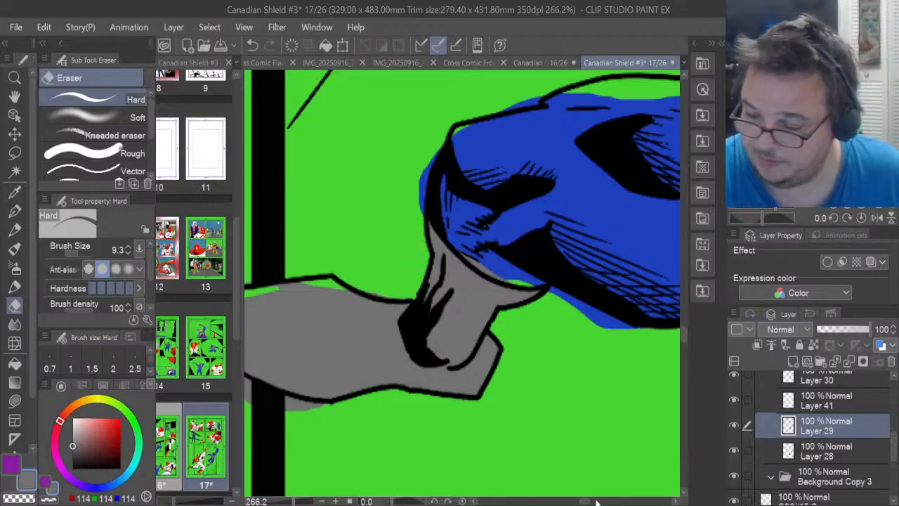
# Erase the gray overspill below the front of the boot's sole and past the outline at the toe
pyautogui.moveTo(585, 501); pyautogui.dragTo(579, 501)
pyautogui.moveTo(419, 367)
pyautogui.mouseDown()
pyautogui.moveTo(449, 403)
pyautogui.moveTo(451, 390)
pyautogui.moveTo(420, 366)
pyautogui.moveTo(499, 420)
pyautogui.moveTo(477, 402)
pyautogui.moveTo(516, 406)
pyautogui.mouseUp()
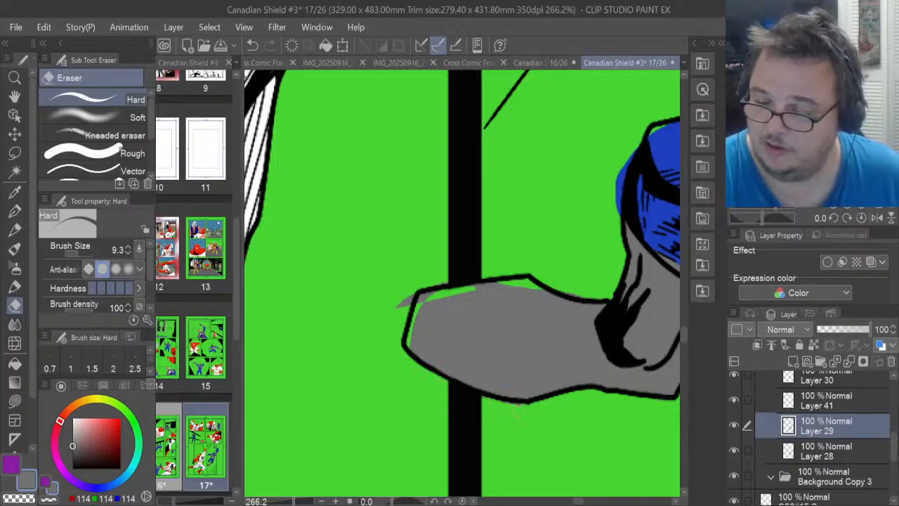
pyautogui.moveTo(397, 304); pyautogui.dragTo(417, 293)
# Lasso-fill the gaps in gray along the boot's toe and upper outline on both sides of the panel border
pyautogui.press('u')
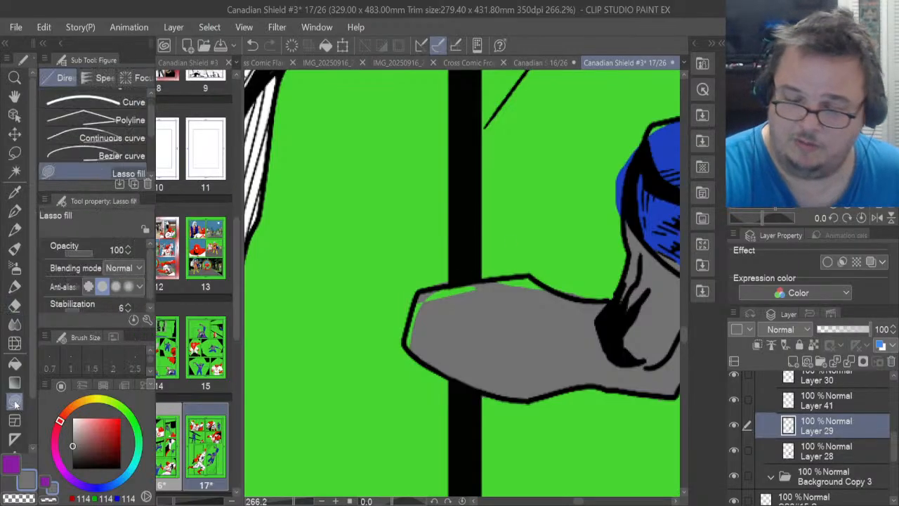
pyautogui.moveTo(414, 332)
pyautogui.mouseDown()
pyautogui.moveTo(411, 349)
pyautogui.moveTo(410, 311)
pyautogui.moveTo(441, 286)
pyautogui.moveTo(468, 297)
pyautogui.moveTo(433, 292)
pyautogui.moveTo(478, 278)
pyautogui.mouseUp()
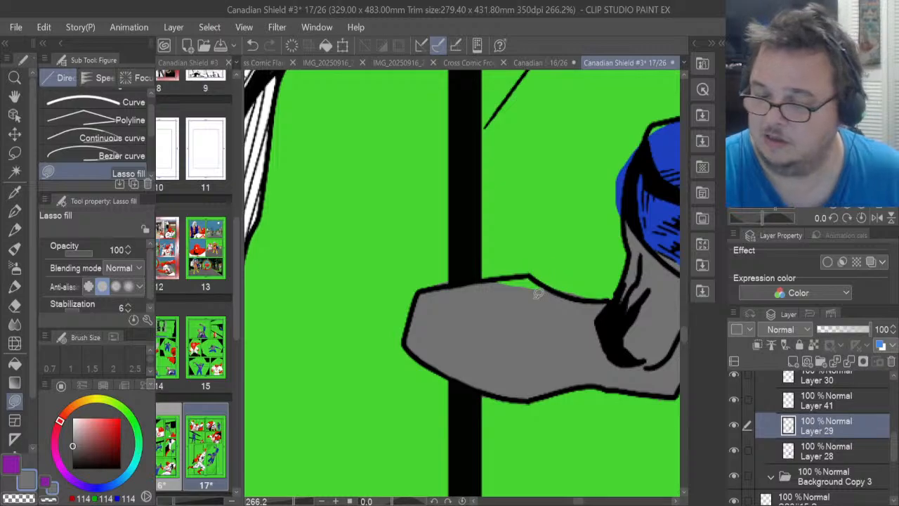
pyautogui.moveTo(531, 299)
pyautogui.mouseDown()
pyautogui.moveTo(546, 279)
pyautogui.moveTo(536, 271)
pyautogui.moveTo(511, 270)
pyautogui.moveTo(496, 289)
pyautogui.mouseUp()
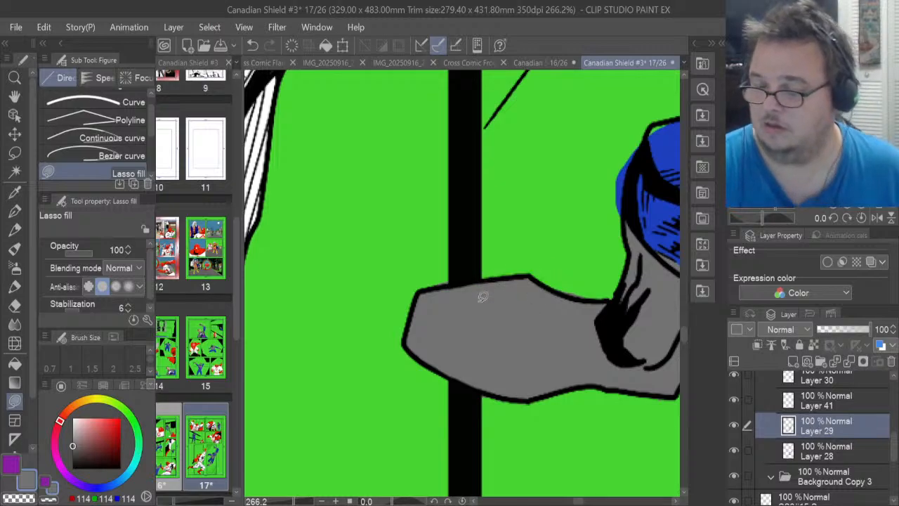
# Erase the gray overspill that crosses the boot's cuff line into the blue leg
pyautogui.hscroll(5, 483, 296)
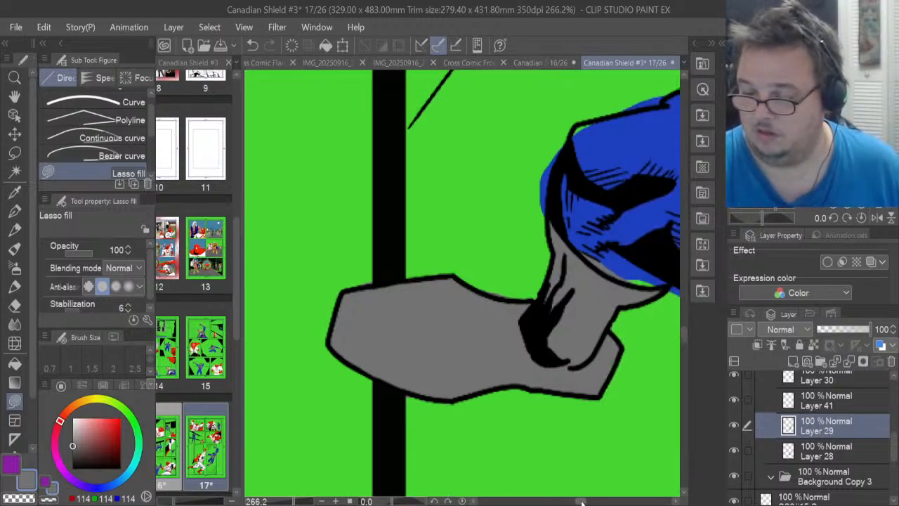
pyautogui.click(14, 305)
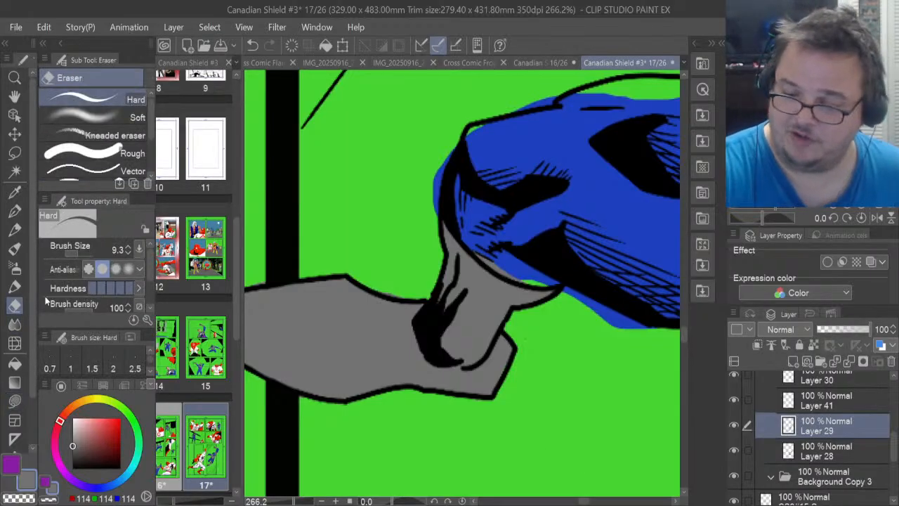
pyautogui.moveTo(489, 260); pyautogui.dragTo(534, 277)
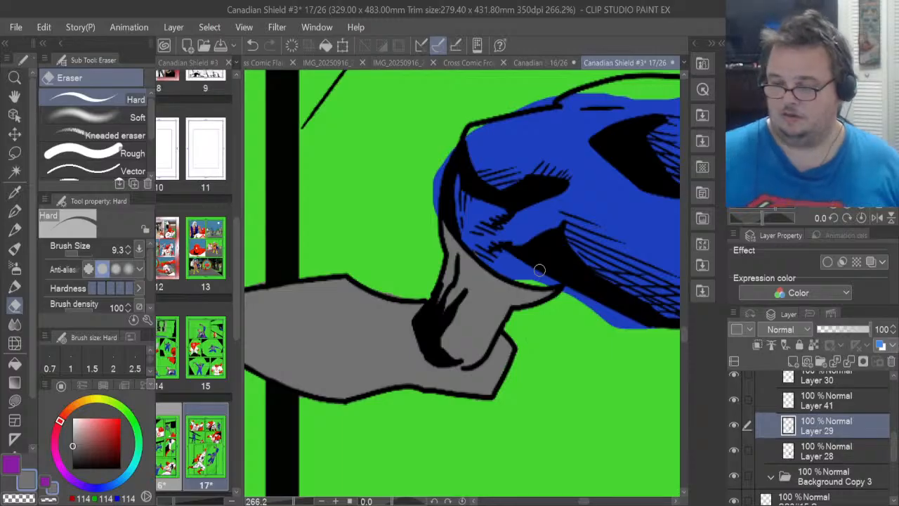
# Erase the gray overspill above the upper outline of the gray shape beneath the blue leg, including around its rounded end
pyautogui.moveTo(684, 333); pyautogui.dragTo(685, 370)
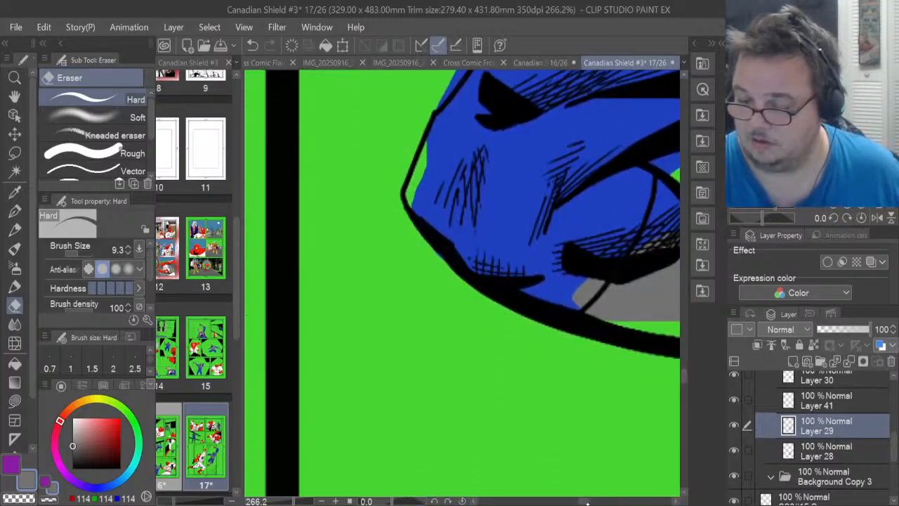
pyautogui.moveTo(584, 503); pyautogui.dragTo(593, 502)
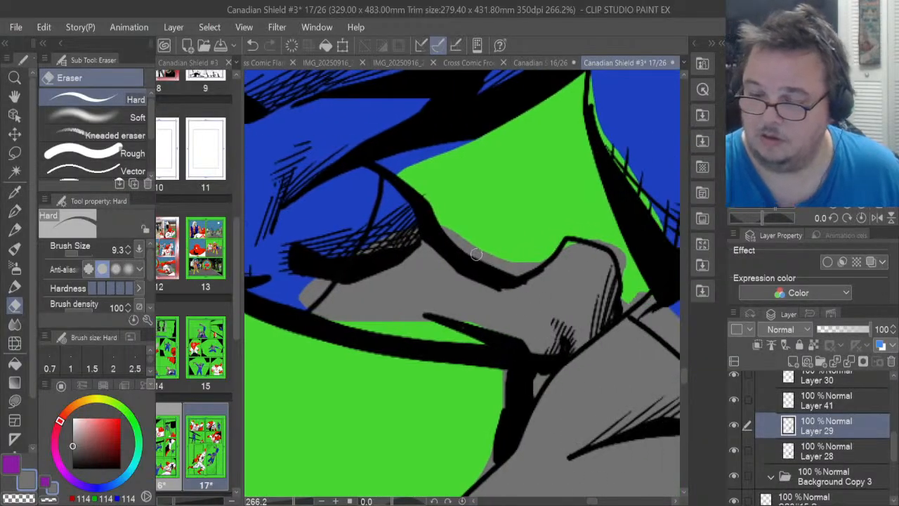
pyautogui.moveTo(449, 233)
pyautogui.mouseDown()
pyautogui.moveTo(467, 250)
pyautogui.moveTo(529, 271)
pyautogui.moveTo(502, 269)
pyautogui.moveTo(443, 229)
pyautogui.mouseUp()
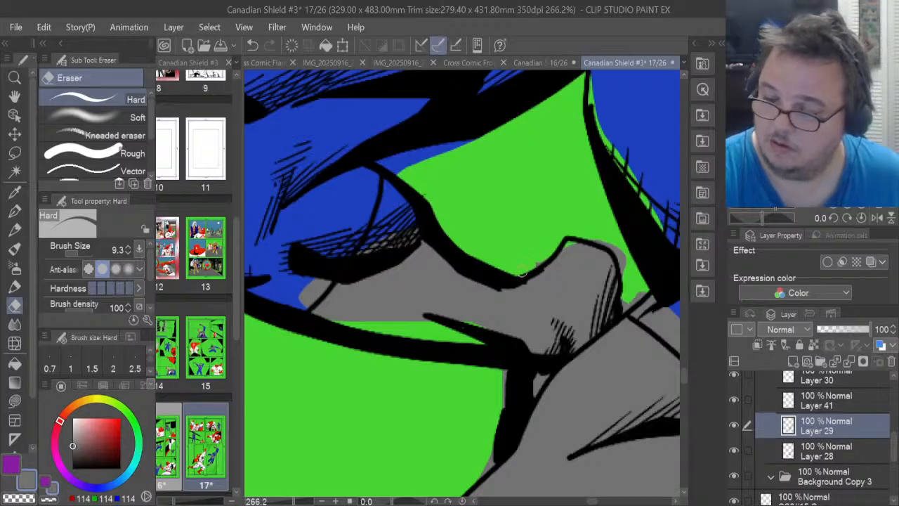
pyautogui.moveTo(597, 238)
pyautogui.mouseDown()
pyautogui.moveTo(620, 257)
pyautogui.moveTo(623, 308)
pyautogui.moveTo(644, 292)
pyautogui.mouseUp()
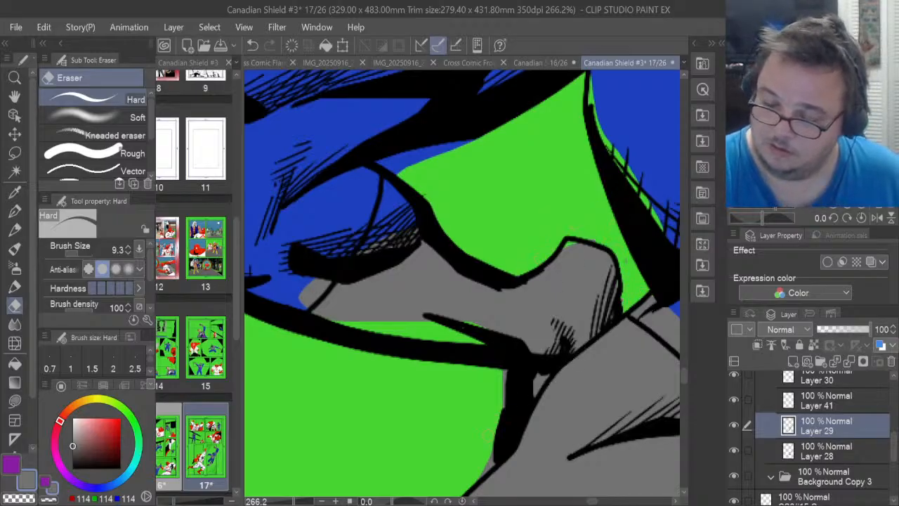
# Erase the gray overspill beside the thick black shadow below the shape and past its boundary line into the blue leg
pyautogui.moveTo(492, 458)
pyautogui.mouseDown()
pyautogui.moveTo(486, 468)
pyautogui.moveTo(492, 453)
pyautogui.mouseUp()
pyautogui.moveTo(502, 371); pyautogui.dragTo(501, 388)
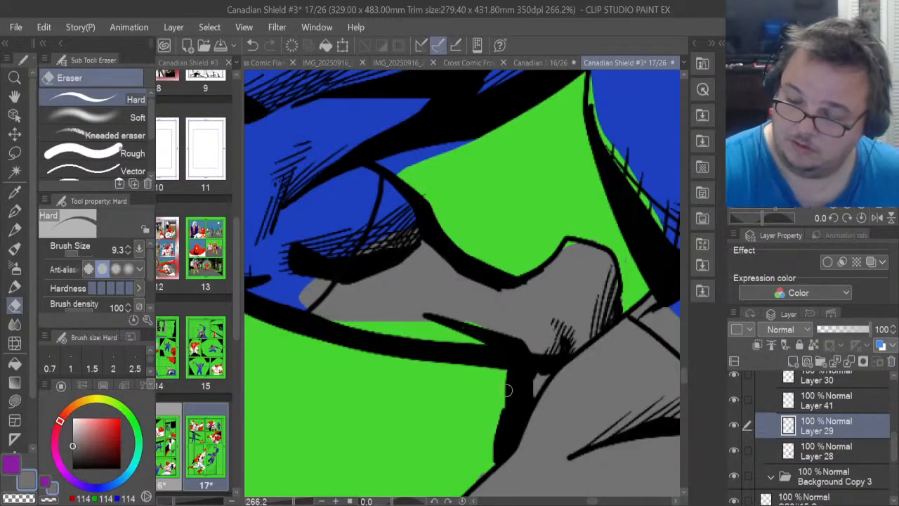
pyautogui.moveTo(290, 309)
pyautogui.mouseDown()
pyautogui.moveTo(316, 272)
pyautogui.moveTo(315, 289)
pyautogui.moveTo(326, 280)
pyautogui.mouseUp()
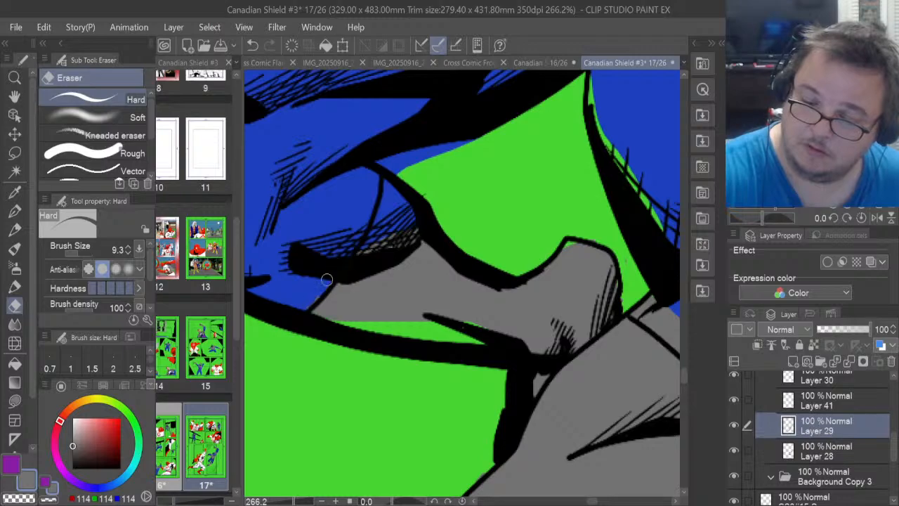
# Lasso-fill the gaps in gray along the lower edge, hatched corner and rounded end of the shape beneath the blue leg
pyautogui.click(15, 402)
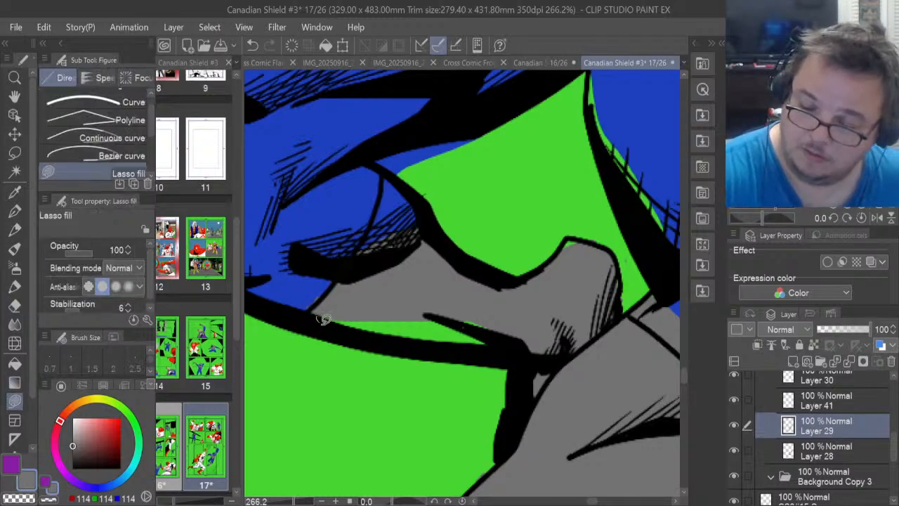
pyautogui.moveTo(316, 317)
pyautogui.mouseDown()
pyautogui.moveTo(447, 345)
pyautogui.moveTo(486, 347)
pyautogui.moveTo(517, 332)
pyautogui.mouseUp()
pyautogui.moveTo(356, 252)
pyautogui.mouseDown()
pyautogui.moveTo(387, 170)
pyautogui.moveTo(423, 206)
pyautogui.moveTo(441, 266)
pyautogui.mouseUp()
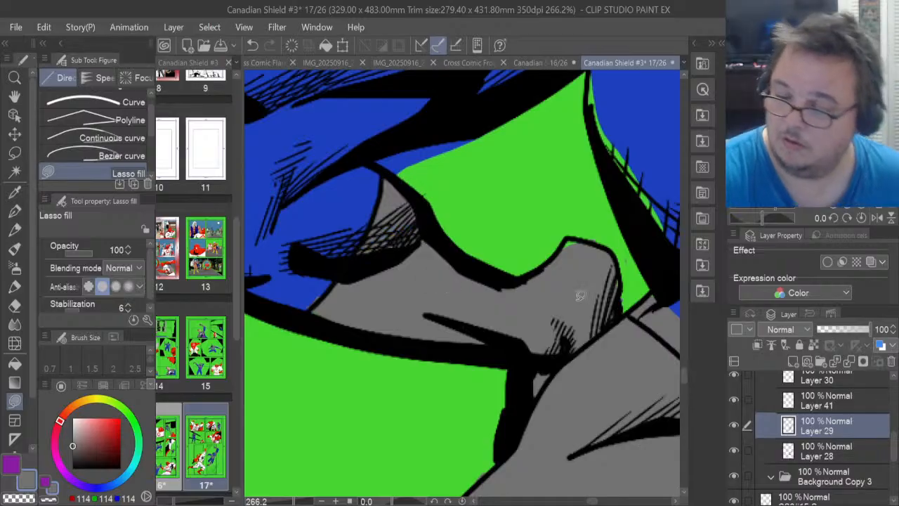
pyautogui.moveTo(564, 268)
pyautogui.mouseDown()
pyautogui.moveTo(572, 235)
pyautogui.moveTo(601, 249)
pyautogui.mouseUp()
pyautogui.moveTo(610, 300); pyautogui.dragTo(624, 275)
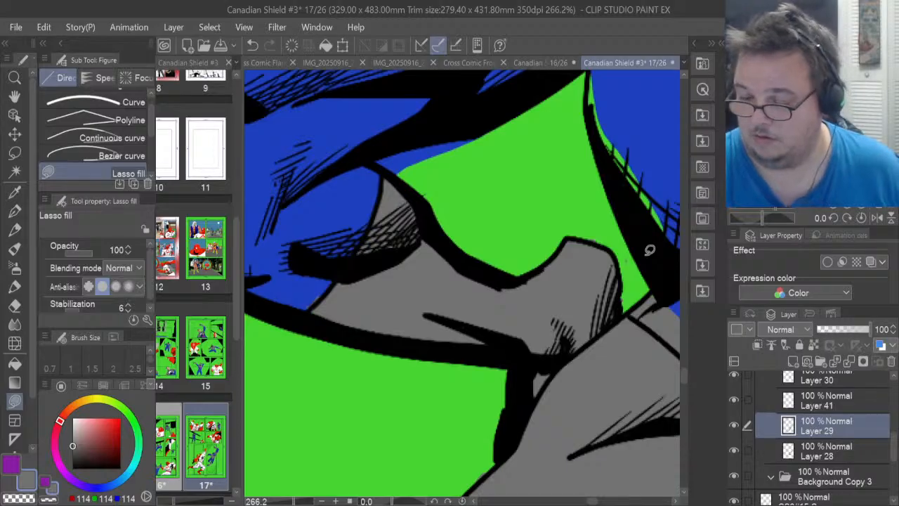
# Erase the gray overspill that crosses the glove's cuff line into the neighbouring blue area
pyautogui.moveTo(591, 501); pyautogui.dragTo(596, 502)
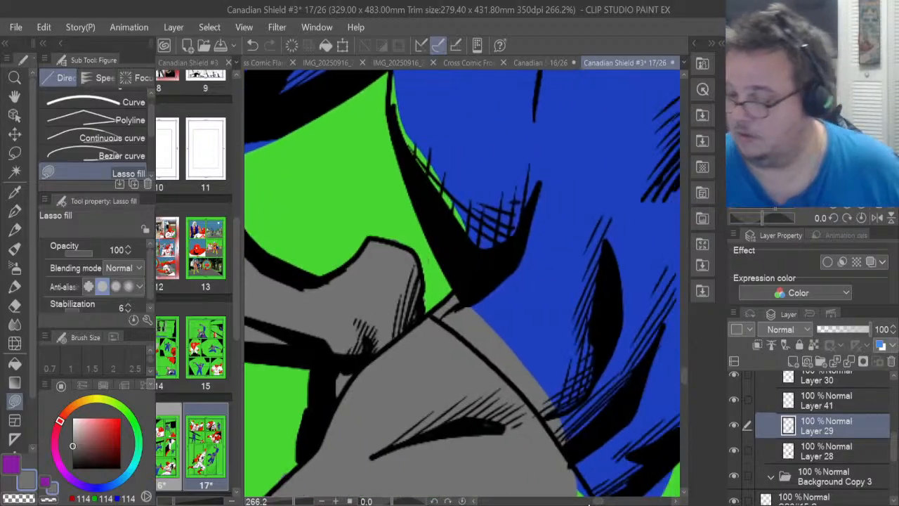
pyautogui.press('e')
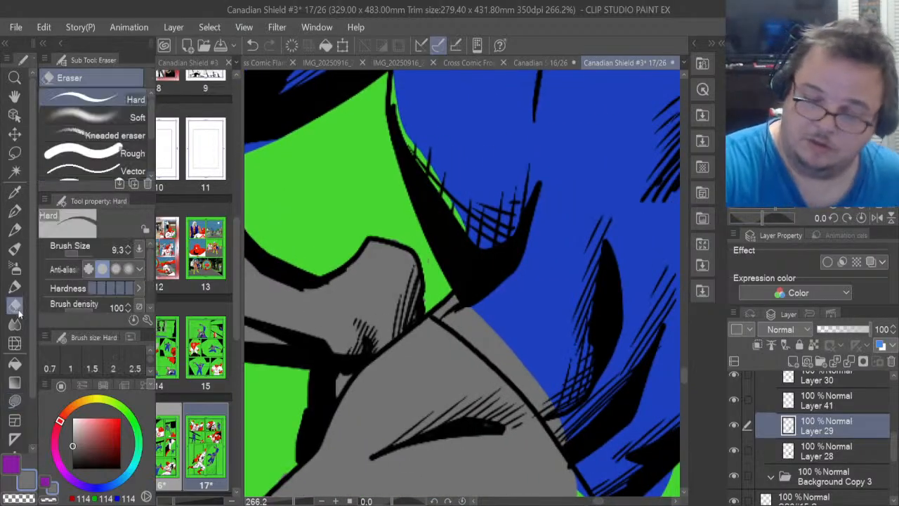
pyautogui.moveTo(445, 301)
pyautogui.mouseDown()
pyautogui.moveTo(456, 323)
pyautogui.moveTo(448, 301)
pyautogui.moveTo(476, 321)
pyautogui.moveTo(454, 299)
pyautogui.moveTo(484, 341)
pyautogui.moveTo(456, 319)
pyautogui.moveTo(483, 343)
pyautogui.moveTo(466, 334)
pyautogui.moveTo(539, 393)
pyautogui.moveTo(568, 441)
pyautogui.moveTo(532, 391)
pyautogui.moveTo(479, 343)
pyautogui.moveTo(478, 324)
pyautogui.moveTo(534, 376)
pyautogui.mouseUp()
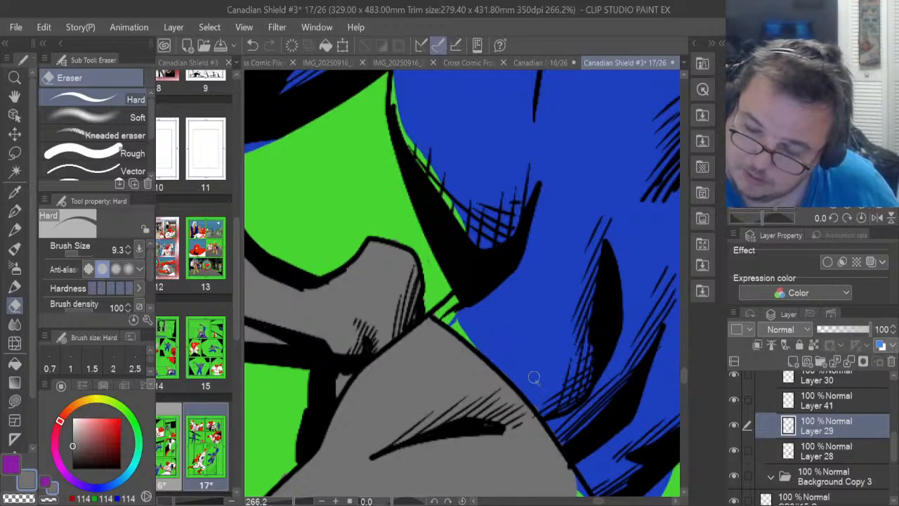
# Lasso-fill the gaps in gray at the cuff's lower corner and along the narrow band of its lower rim
pyautogui.scroll(-5, 683, 377)
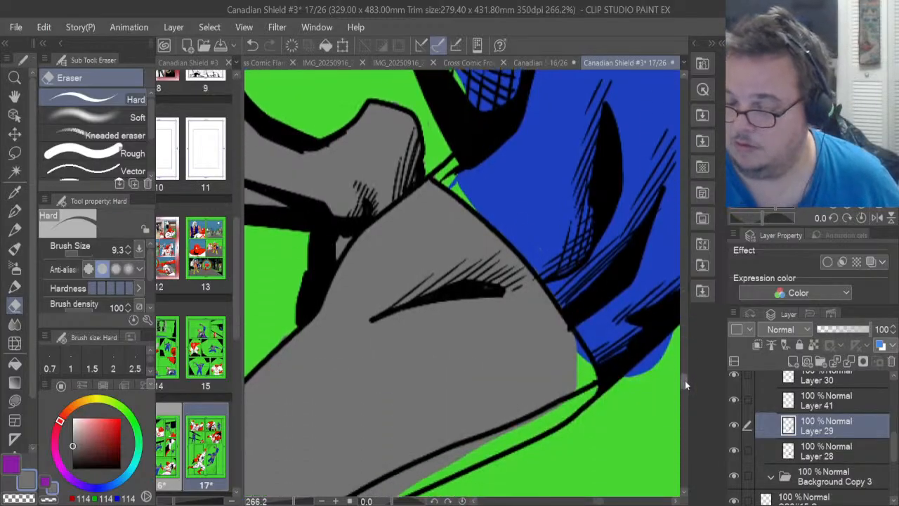
pyautogui.click(14, 400)
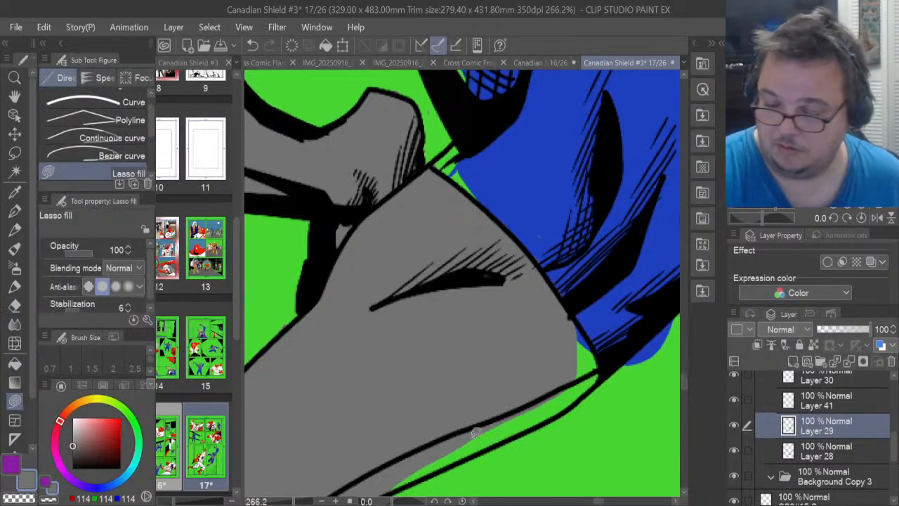
pyautogui.moveTo(483, 447)
pyautogui.mouseDown()
pyautogui.moveTo(582, 398)
pyautogui.moveTo(606, 367)
pyautogui.moveTo(589, 325)
pyautogui.moveTo(509, 311)
pyautogui.mouseUp()
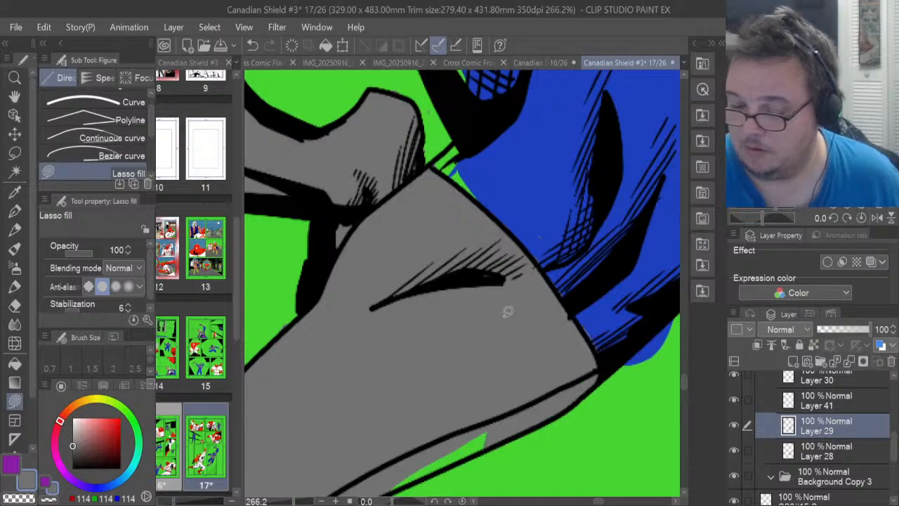
pyautogui.moveTo(496, 410)
pyautogui.mouseDown()
pyautogui.moveTo(420, 441)
pyautogui.moveTo(393, 480)
pyautogui.moveTo(469, 453)
pyautogui.moveTo(495, 409)
pyautogui.mouseUp()
pyautogui.moveTo(451, 451)
pyautogui.mouseDown()
pyautogui.moveTo(463, 458)
pyautogui.moveTo(470, 447)
pyautogui.mouseUp()
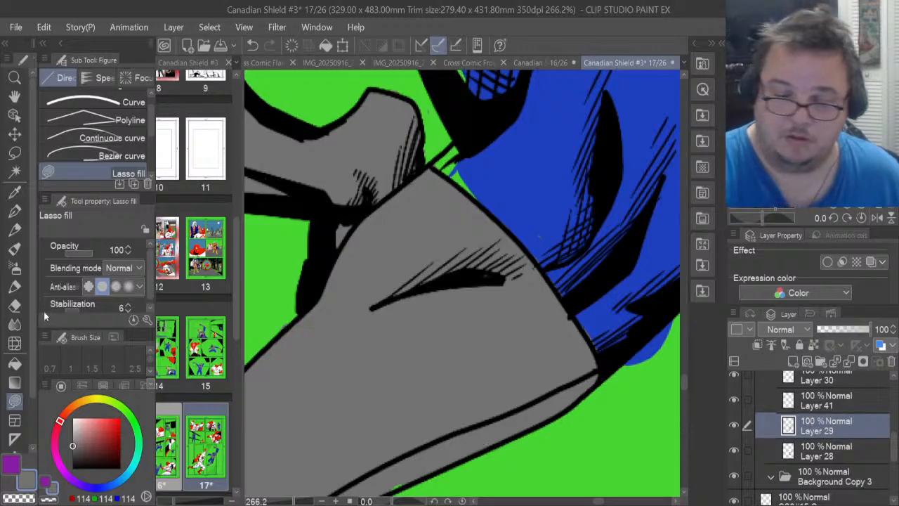
# Erase the gray overspill below the lower outline of the glove's wrist and forearm
pyautogui.click(14, 305)
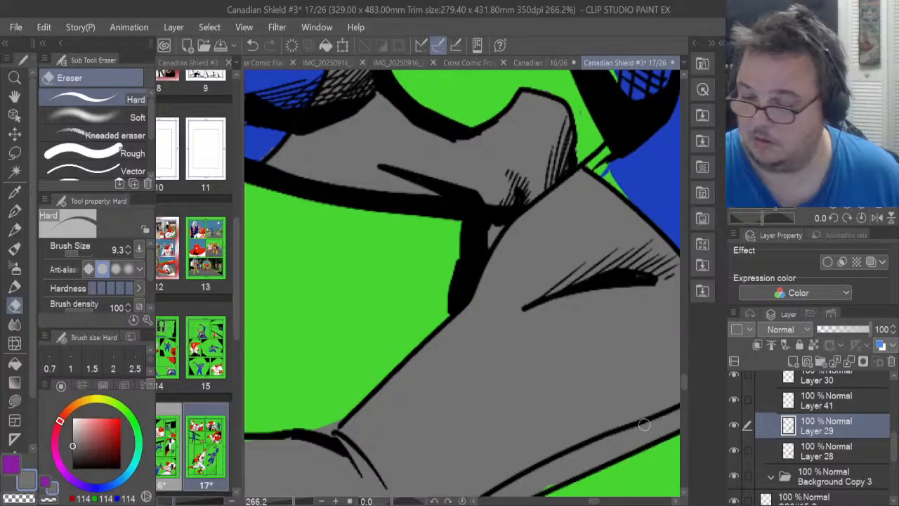
pyautogui.moveTo(684, 381); pyautogui.dragTo(684, 390)
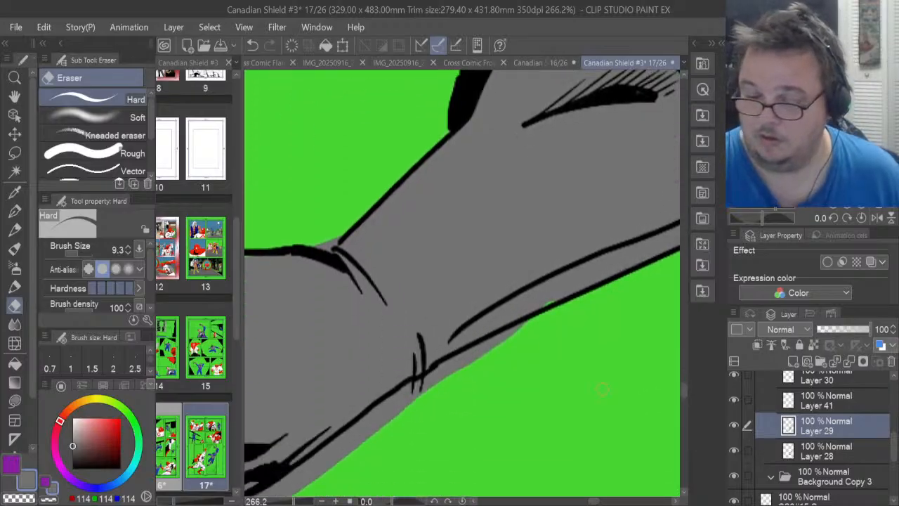
pyautogui.moveTo(327, 461)
pyautogui.mouseDown()
pyautogui.moveTo(377, 413)
pyautogui.moveTo(488, 347)
pyautogui.moveTo(439, 367)
pyautogui.moveTo(519, 329)
pyautogui.moveTo(486, 345)
pyautogui.mouseUp()
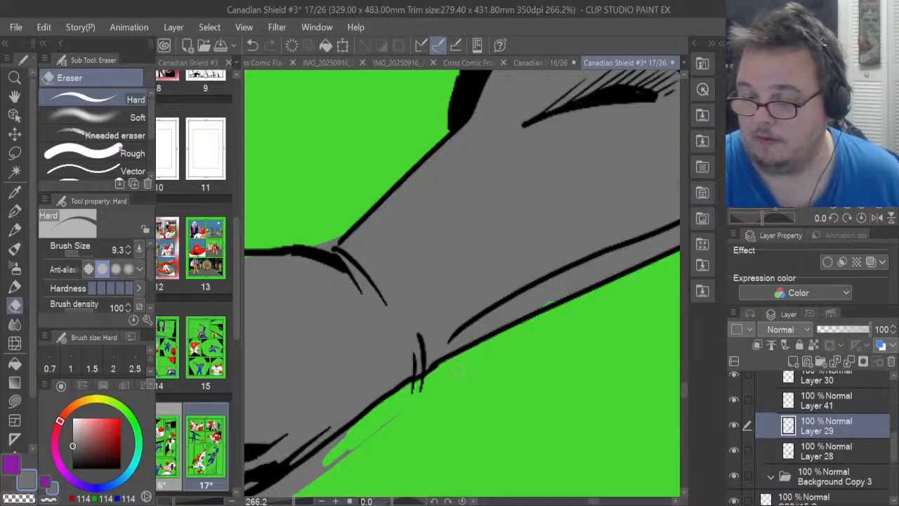
pyautogui.moveTo(385, 424)
pyautogui.mouseDown()
pyautogui.moveTo(310, 480)
pyautogui.moveTo(347, 446)
pyautogui.moveTo(292, 472)
pyautogui.moveTo(364, 418)
pyautogui.mouseUp()
# Lasso-fill the tiny gap on the forearm's lower outline in gray and erase the overspill in the notch above the wrist
pyautogui.click(14, 401)
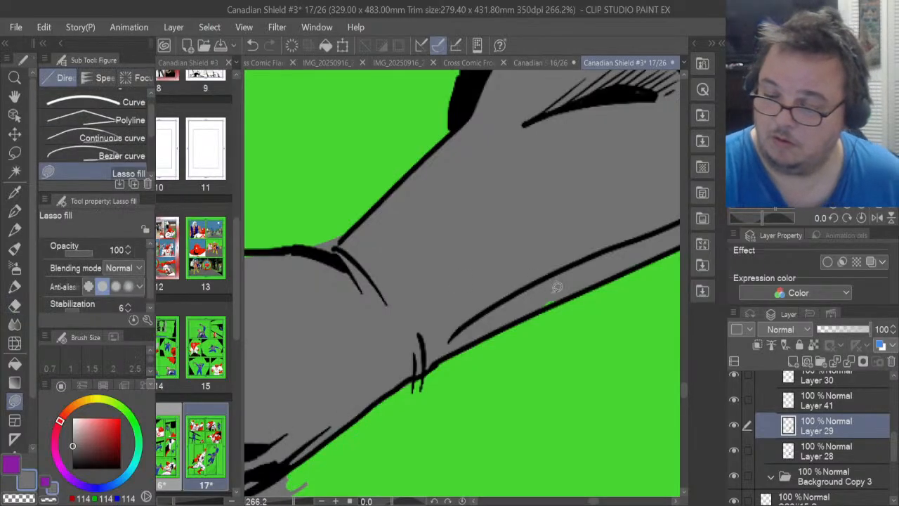
pyautogui.moveTo(554, 289)
pyautogui.mouseDown()
pyautogui.moveTo(545, 304)
pyautogui.moveTo(568, 289)
pyautogui.mouseUp()
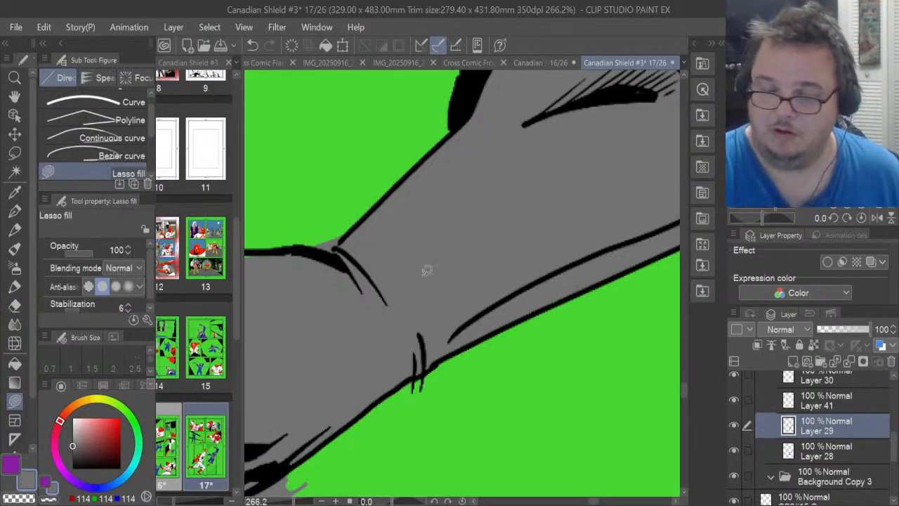
pyautogui.click(15, 306)
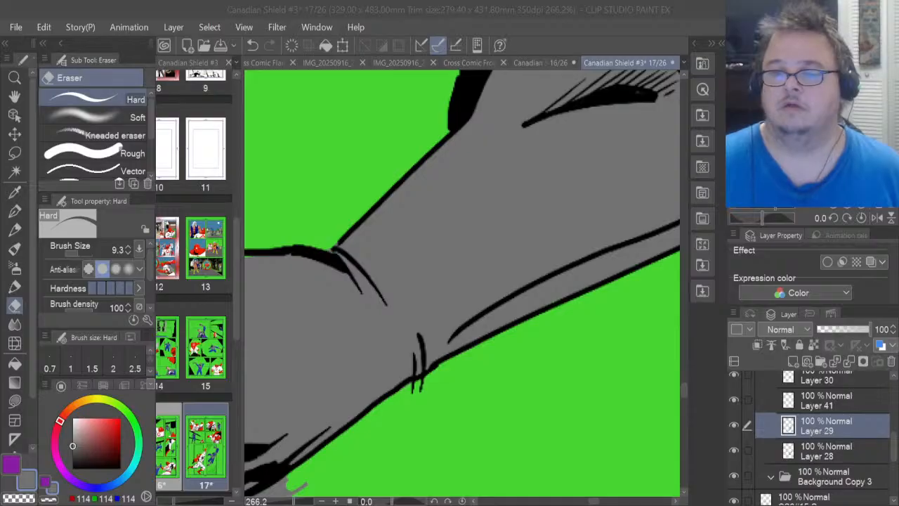
pyautogui.click(281, 447)
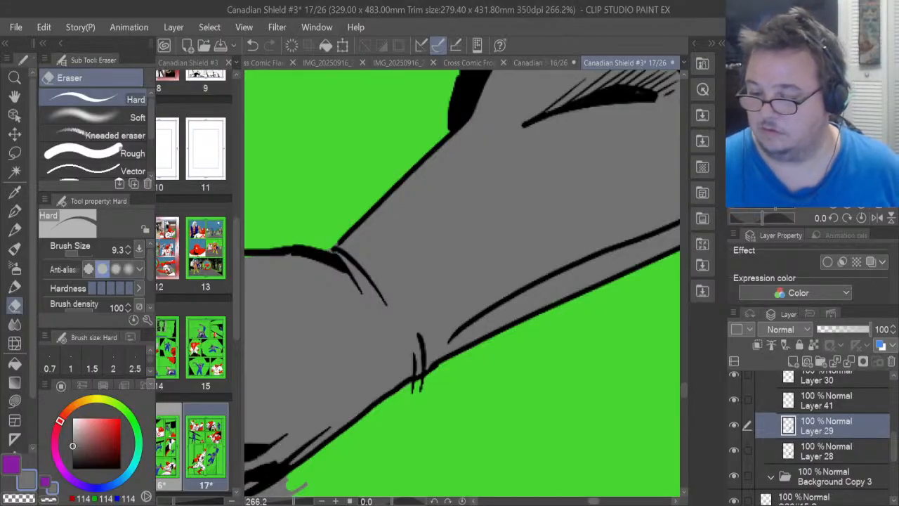
# Erase the gray overspill between the black-shadowed fingers and above the thumb's upper outline
pyautogui.moveTo(594, 501); pyautogui.dragTo(588, 502)
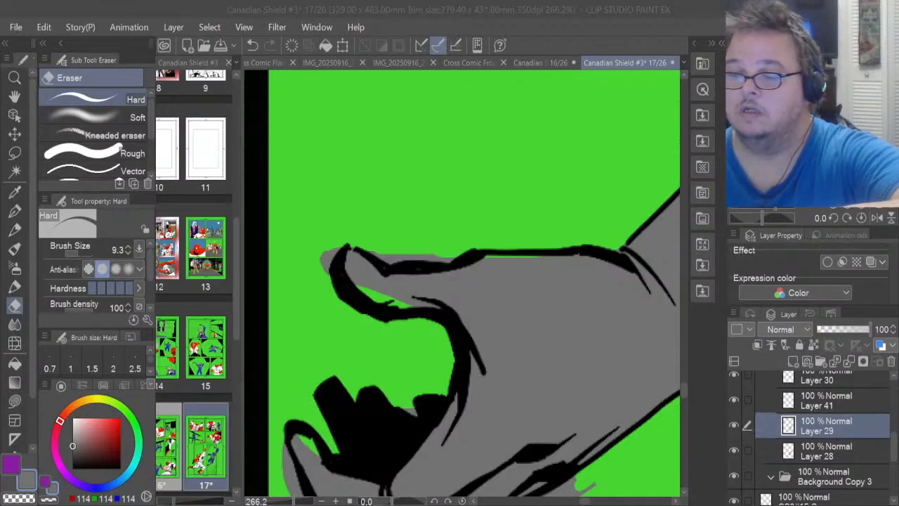
pyautogui.click(631, 394)
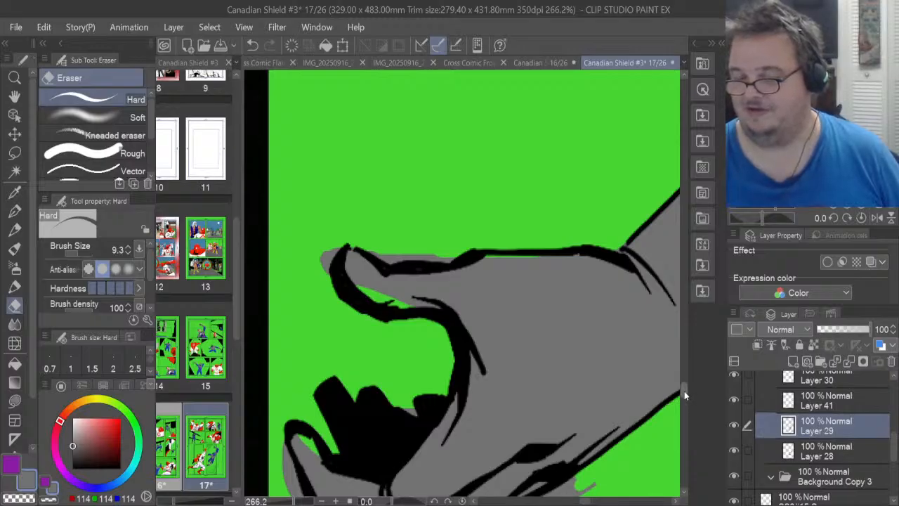
pyautogui.moveTo(684, 390); pyautogui.dragTo(684, 394)
pyautogui.scroll(4, 547, 241)
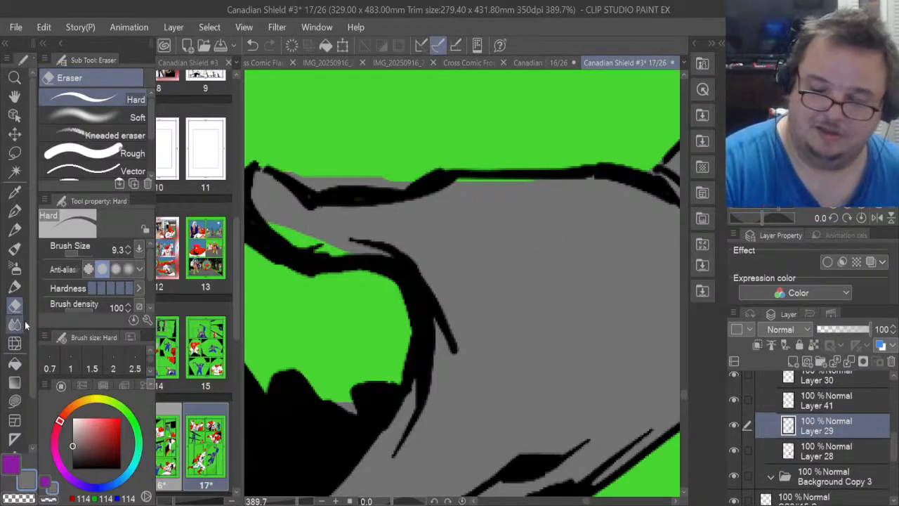
pyautogui.moveTo(336, 413); pyautogui.dragTo(344, 419)
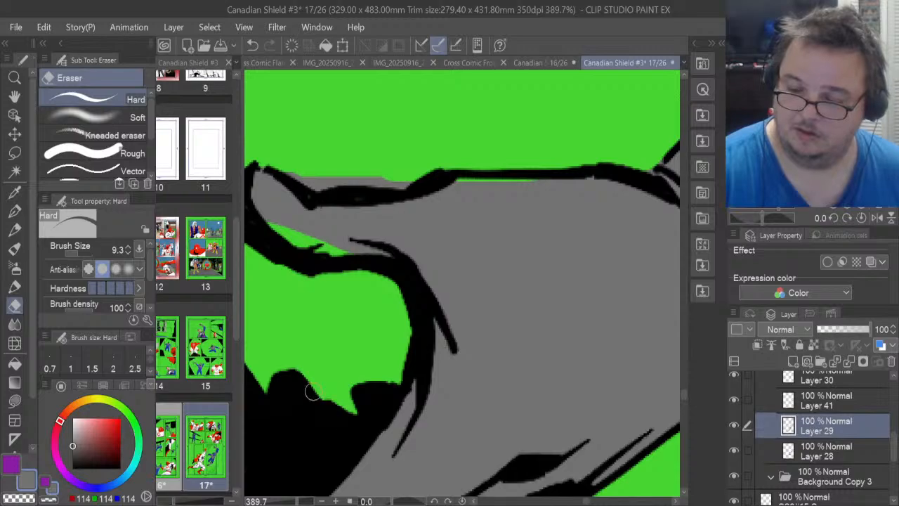
pyautogui.moveTo(284, 176)
pyautogui.mouseDown()
pyautogui.moveTo(331, 188)
pyautogui.moveTo(401, 176)
pyautogui.moveTo(396, 186)
pyautogui.moveTo(361, 189)
pyautogui.moveTo(411, 185)
pyautogui.moveTo(311, 174)
pyautogui.moveTo(351, 170)
pyautogui.moveTo(295, 174)
pyautogui.mouseUp()
# Lasso-fill the gaps in gray along the thumb's underside and beneath the hand's upper outline
pyautogui.click(14, 401)
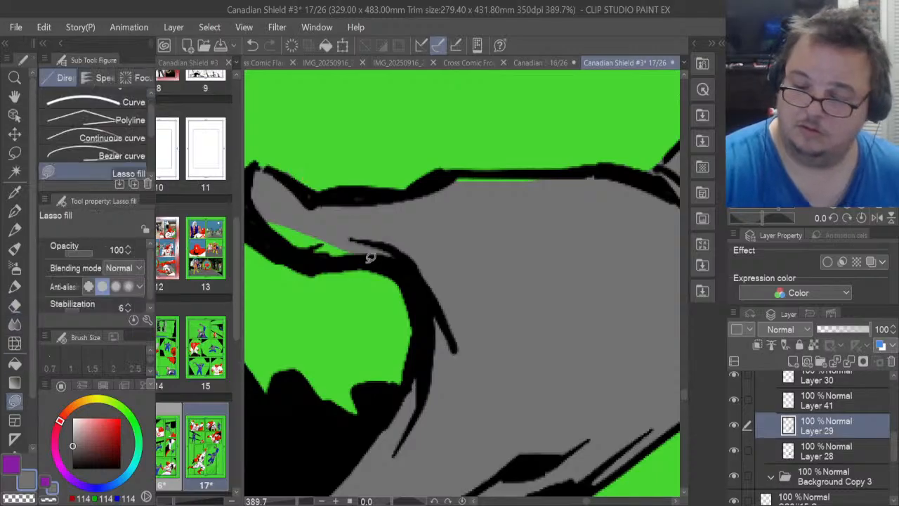
pyautogui.moveTo(330, 257)
pyautogui.mouseDown()
pyautogui.moveTo(284, 244)
pyautogui.moveTo(261, 224)
pyautogui.moveTo(325, 204)
pyautogui.mouseUp()
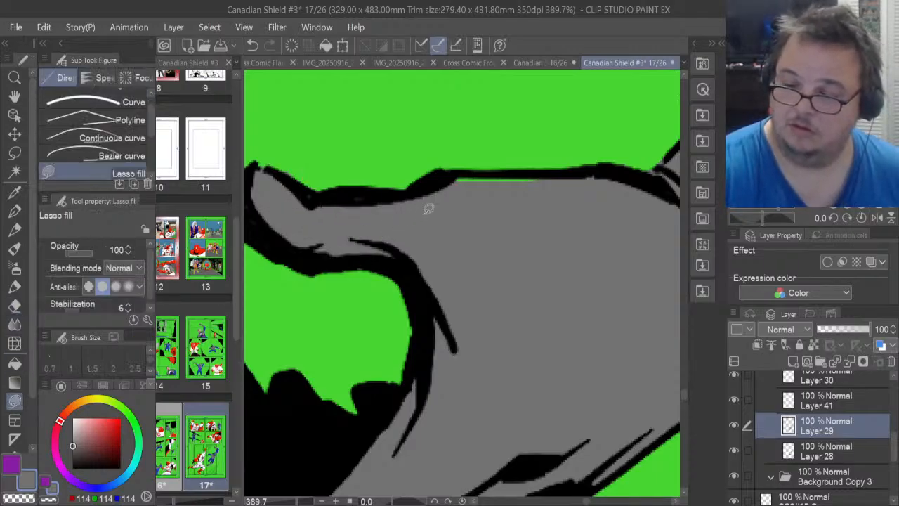
pyautogui.moveTo(448, 191)
pyautogui.mouseDown()
pyautogui.moveTo(464, 176)
pyautogui.moveTo(618, 175)
pyautogui.mouseUp()
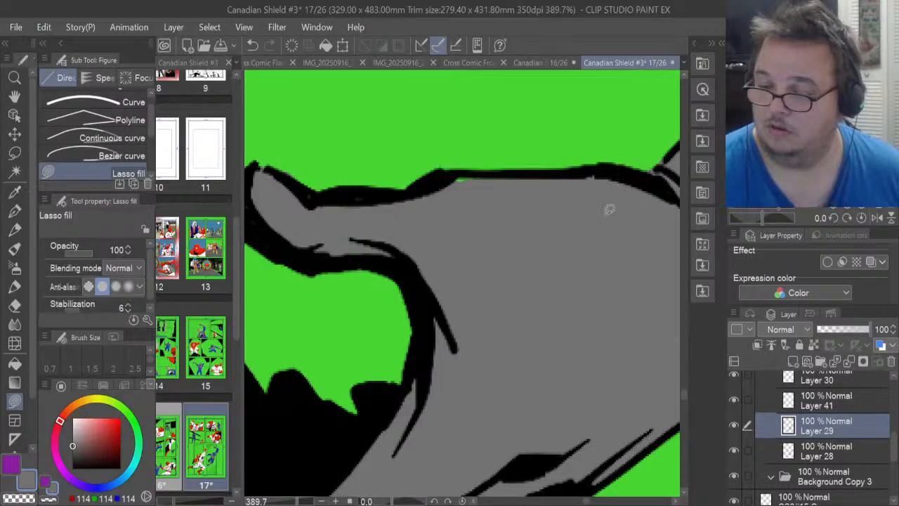
pyautogui.moveTo(479, 179)
pyautogui.mouseDown()
pyautogui.moveTo(466, 177)
pyautogui.moveTo(487, 206)
pyautogui.mouseUp()
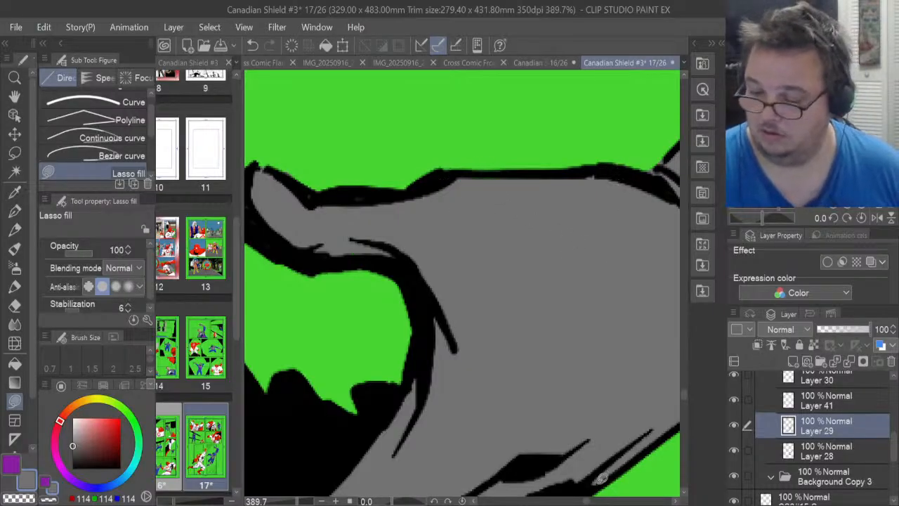
# Erase the gray overspill beyond the thumb tip and around the outer outlines of the lower finger and palm
pyautogui.moveTo(589, 501); pyautogui.dragTo(585, 501)
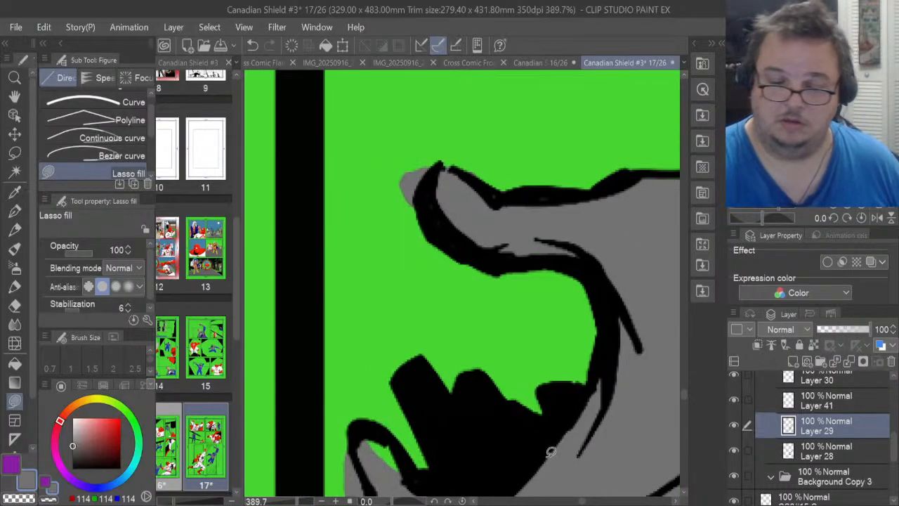
pyautogui.press('e')
pyautogui.moveTo(408, 181)
pyautogui.mouseDown()
pyautogui.moveTo(414, 191)
pyautogui.moveTo(401, 184)
pyautogui.mouseUp()
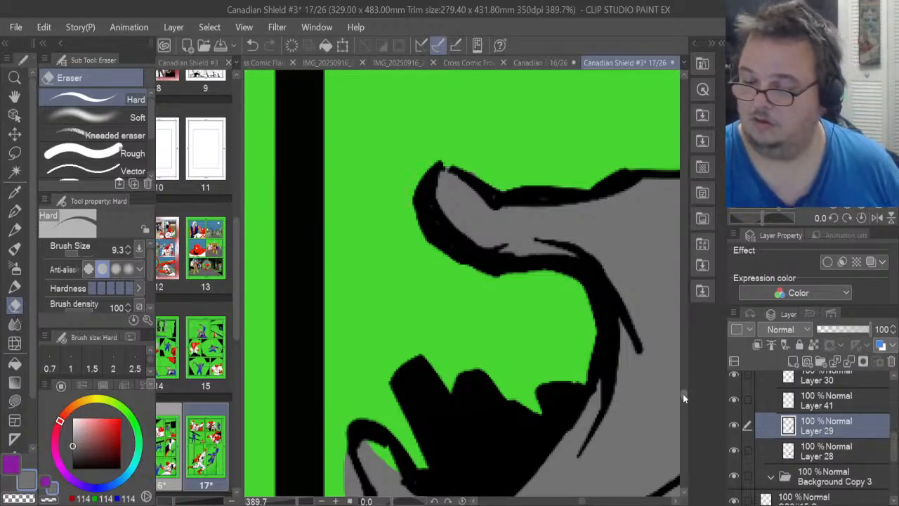
pyautogui.scroll(-5, 682, 393)
pyautogui.moveTo(364, 355)
pyautogui.mouseDown()
pyautogui.moveTo(377, 384)
pyautogui.moveTo(339, 289)
pyautogui.moveTo(397, 381)
pyautogui.moveTo(391, 415)
pyautogui.moveTo(388, 386)
pyautogui.moveTo(409, 399)
pyautogui.moveTo(398, 398)
pyautogui.moveTo(427, 434)
pyautogui.moveTo(396, 404)
pyautogui.moveTo(428, 443)
pyautogui.moveTo(404, 419)
pyautogui.moveTo(425, 414)
pyautogui.moveTo(414, 406)
pyautogui.moveTo(473, 440)
pyautogui.moveTo(449, 425)
pyautogui.moveTo(436, 441)
pyautogui.moveTo(585, 435)
pyautogui.moveTo(545, 436)
pyautogui.moveTo(625, 420)
pyautogui.moveTo(595, 441)
pyautogui.mouseUp()
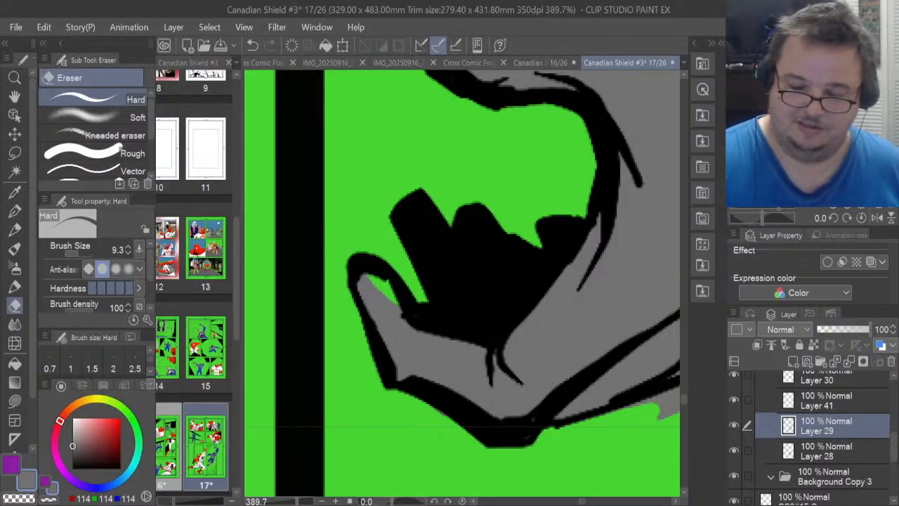
# Lasso-fill the gap inside the lower fingertip in gray and erase the leftover gray strip below the palm's outline
pyautogui.press('u')
pyautogui.moveTo(399, 319)
pyautogui.mouseDown()
pyautogui.moveTo(388, 269)
pyautogui.moveTo(421, 310)
pyautogui.mouseUp()
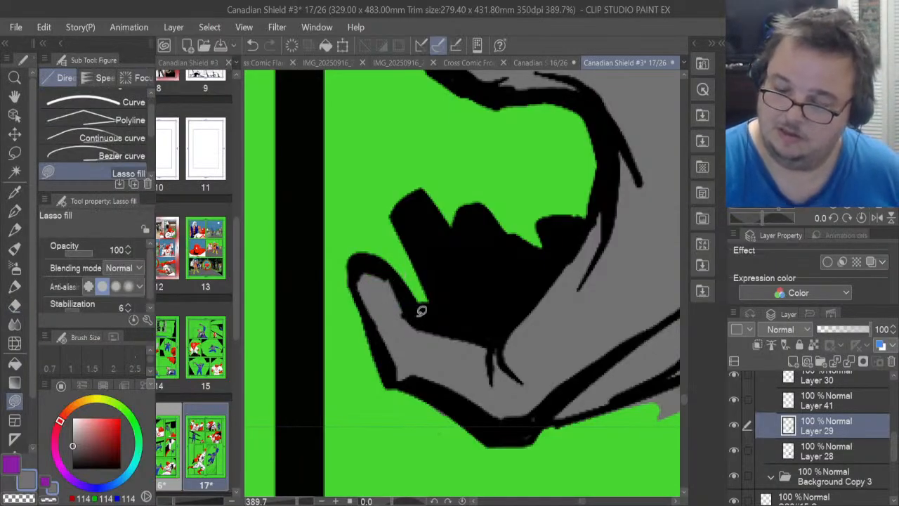
pyautogui.click(590, 502)
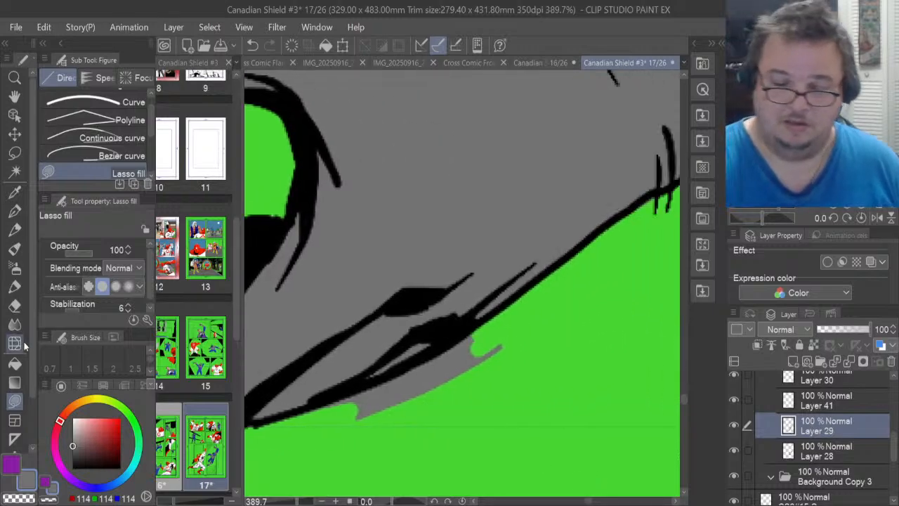
pyautogui.click(14, 304)
pyautogui.moveTo(377, 404)
pyautogui.mouseDown()
pyautogui.moveTo(345, 412)
pyautogui.moveTo(353, 397)
pyautogui.moveTo(327, 410)
pyautogui.moveTo(469, 342)
pyautogui.mouseUp()
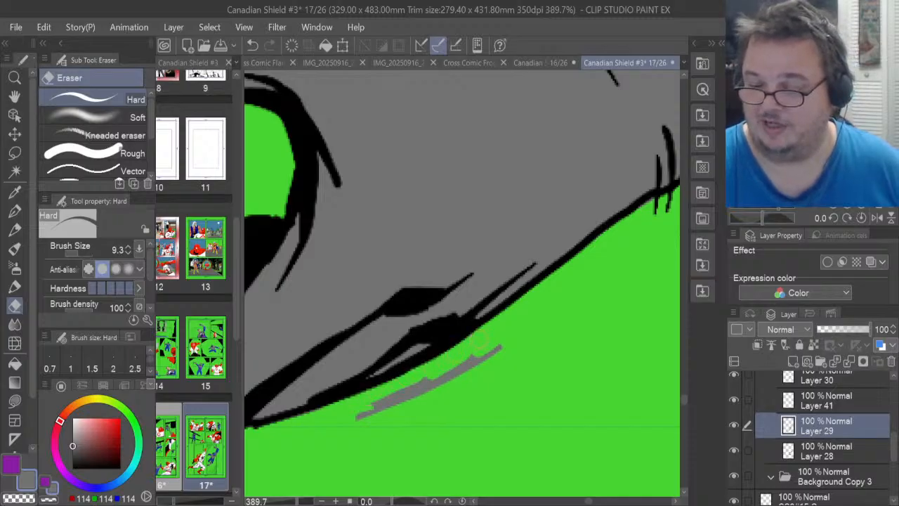
pyautogui.moveTo(445, 376)
pyautogui.mouseDown()
pyautogui.moveTo(366, 413)
pyautogui.moveTo(436, 379)
pyautogui.moveTo(424, 395)
pyautogui.mouseUp()
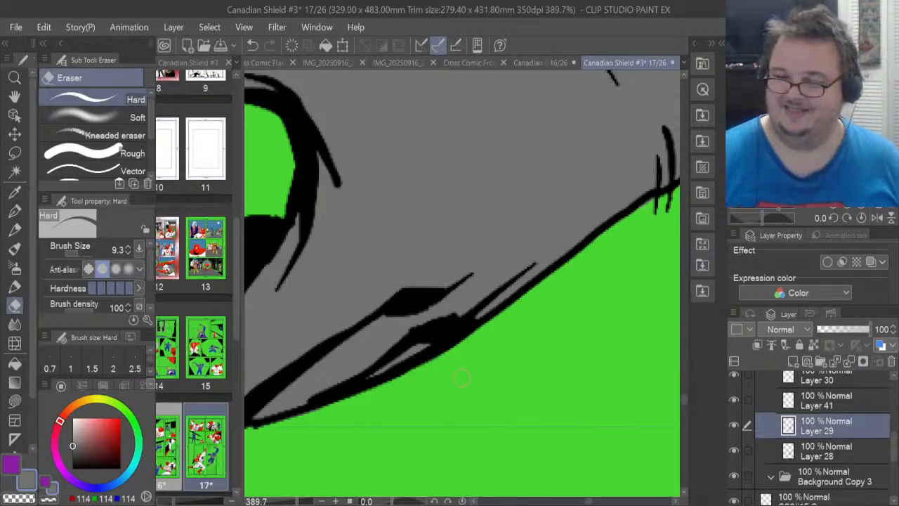
# Erase the stray ink ticks below the wrist outline on line-art layer CS3#15 Copy 7 and reselect Layer 29
pyautogui.scroll(1, 461, 363)
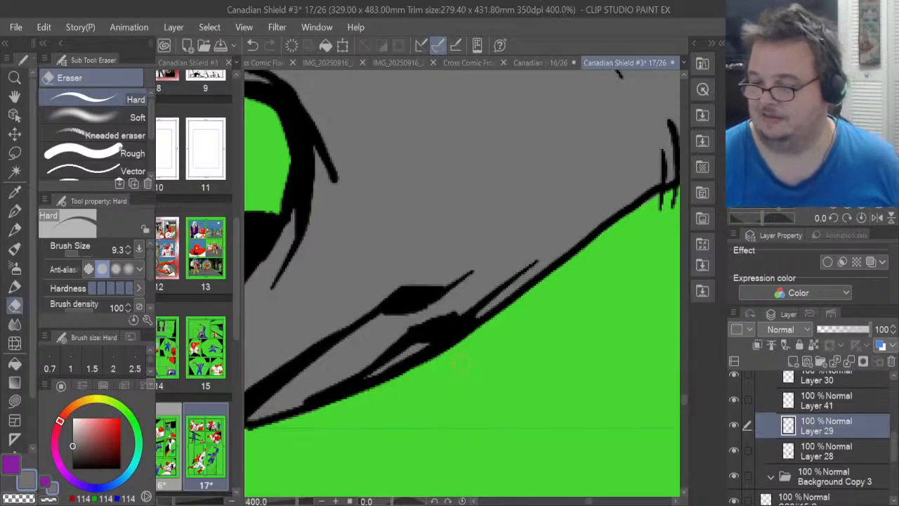
pyautogui.click(894, 409)
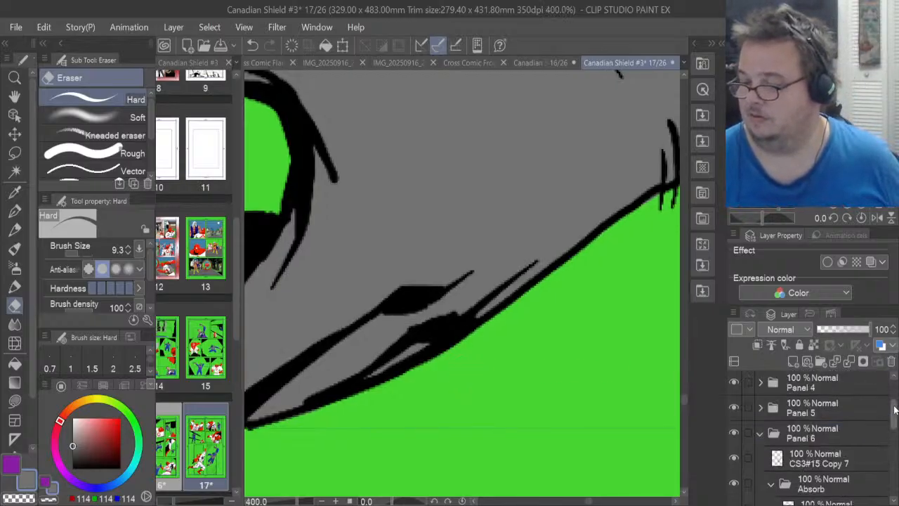
pyautogui.click(842, 466)
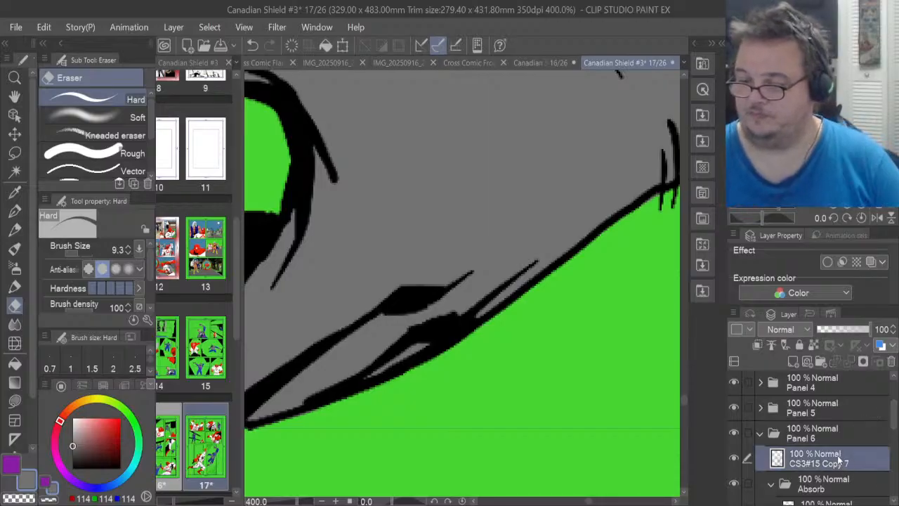
pyautogui.moveTo(659, 209); pyautogui.dragTo(671, 201)
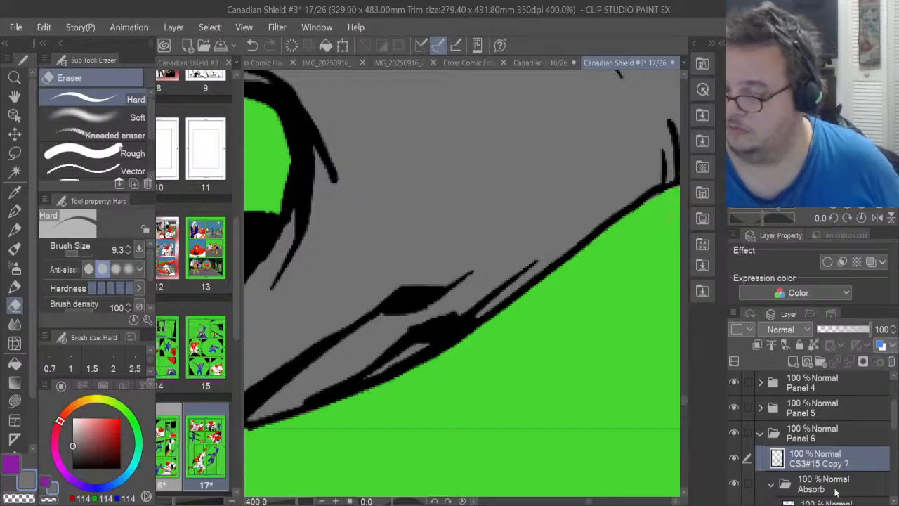
pyautogui.moveTo(894, 421); pyautogui.dragTo(894, 447)
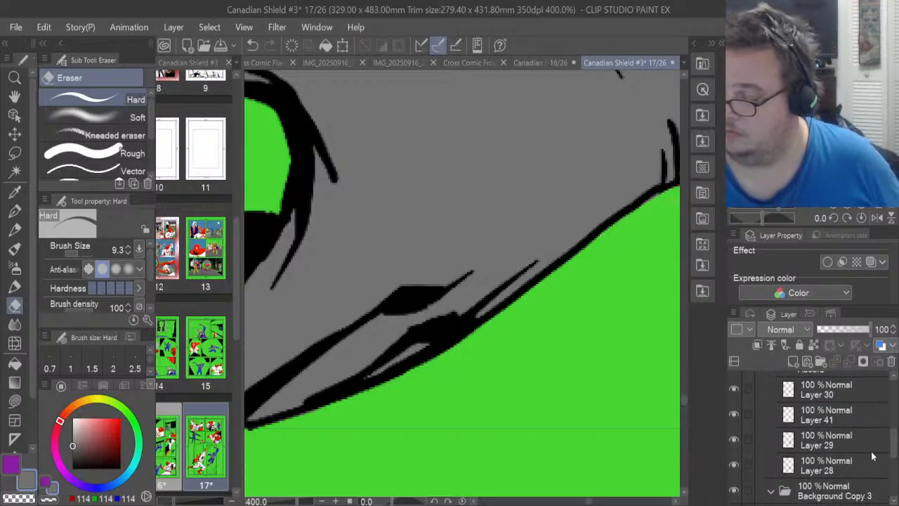
pyautogui.click(842, 440)
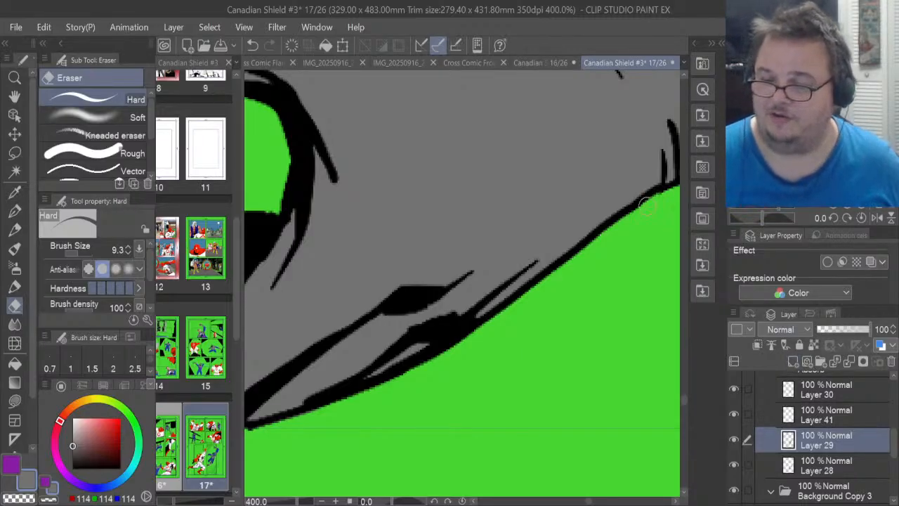
# Sample the blue and lasso-fill the gaps inside the sleeve's outlines above the gray cuff on Layer 28
pyautogui.scroll(-1, 636, 204)
pyautogui.scroll(-3, 636, 204)
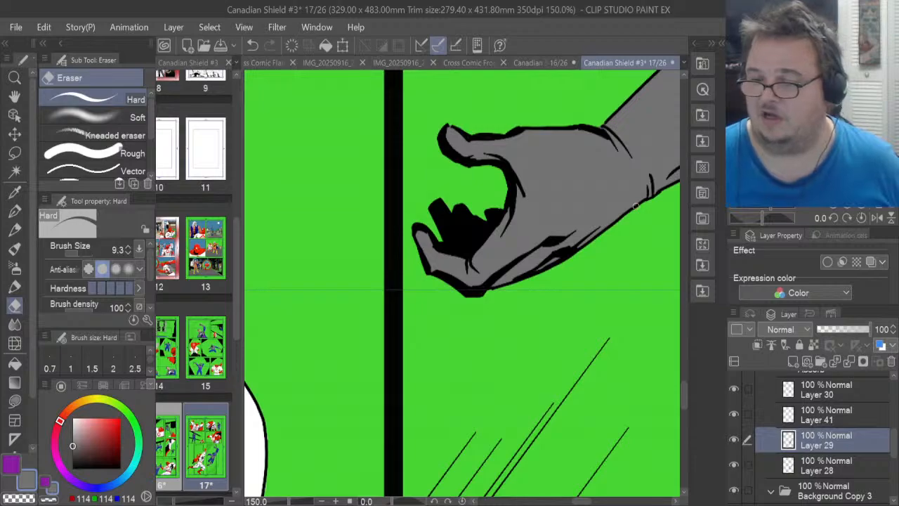
pyautogui.scroll(1, 652, 180)
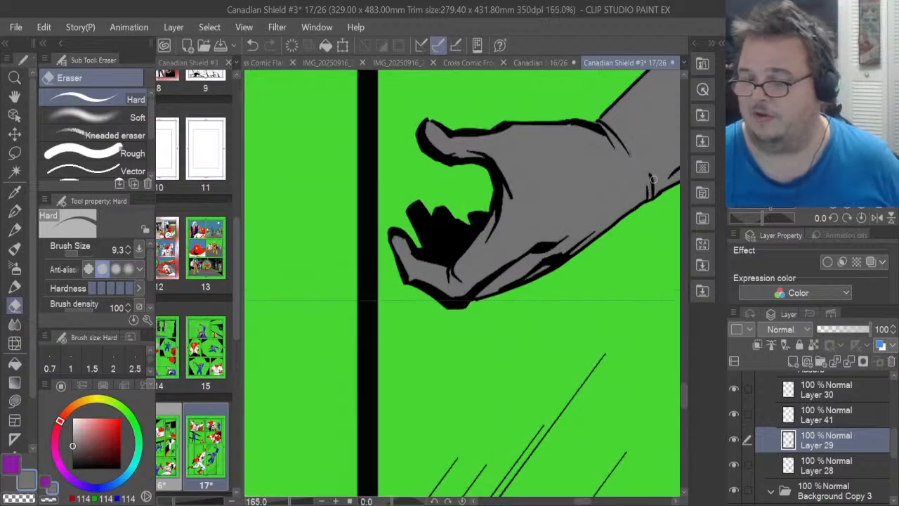
pyautogui.click(822, 469)
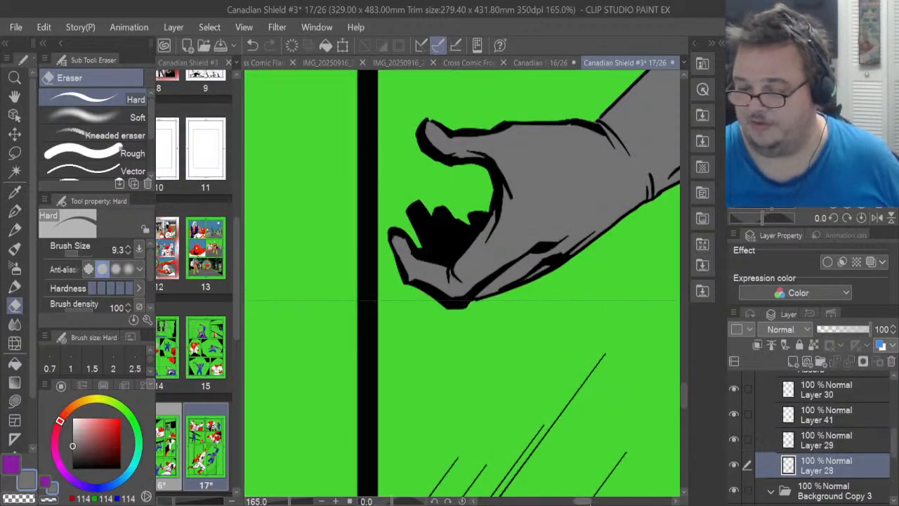
pyautogui.moveTo(586, 501)
pyautogui.mouseDown()
pyautogui.moveTo(628, 497)
pyautogui.moveTo(601, 496)
pyautogui.mouseUp()
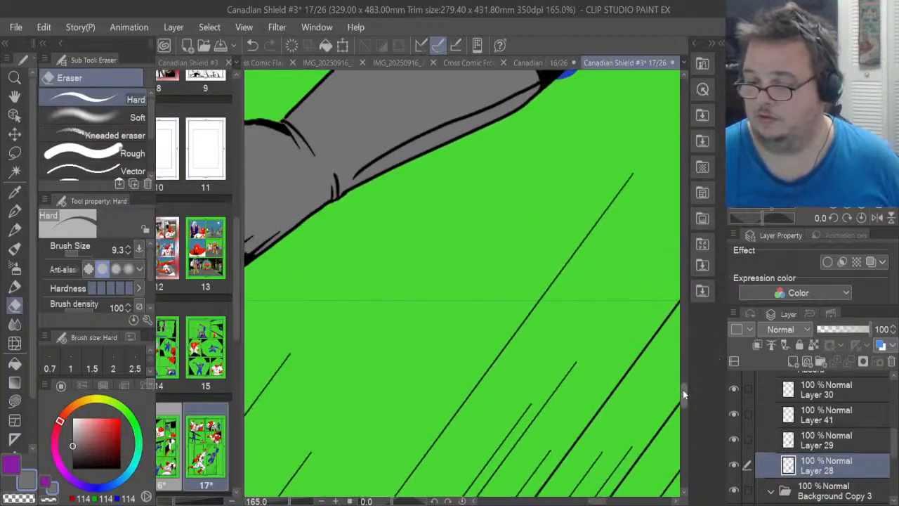
pyautogui.moveTo(684, 395); pyautogui.dragTo(683, 368)
pyautogui.scroll(4, 674, 367)
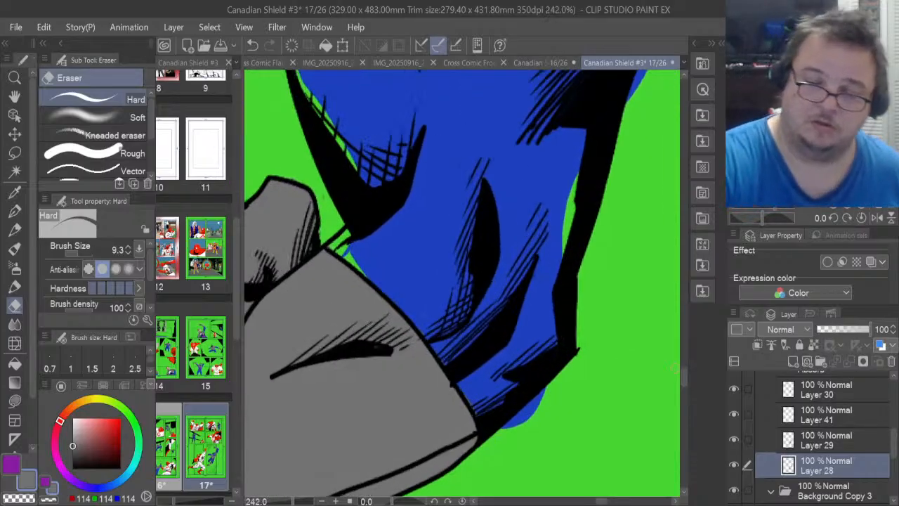
pyautogui.press('i')
pyautogui.click(427, 237)
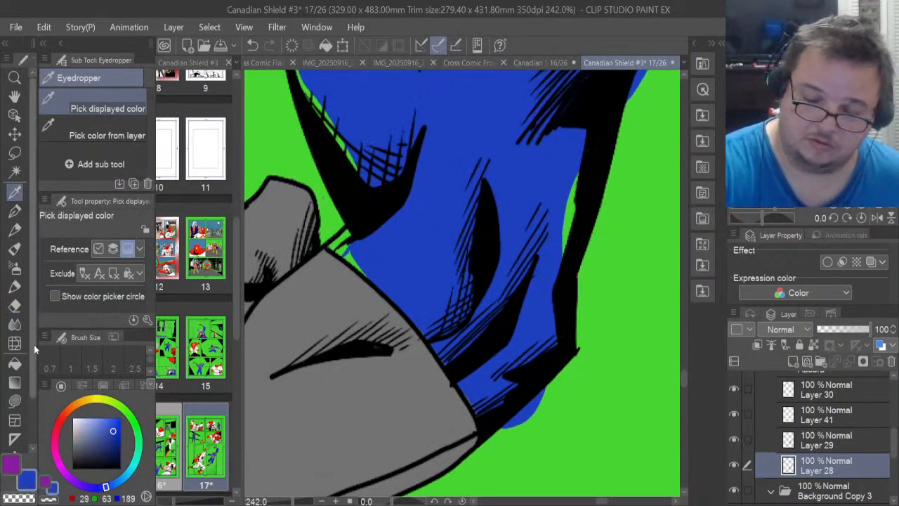
pyautogui.click(17, 403)
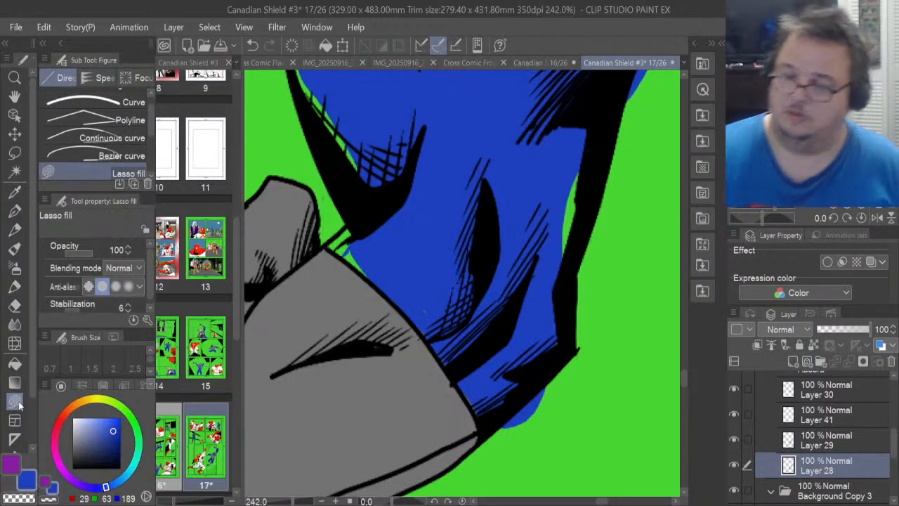
pyautogui.moveTo(554, 219)
pyautogui.mouseDown()
pyautogui.moveTo(557, 262)
pyautogui.moveTo(577, 236)
pyautogui.moveTo(574, 145)
pyautogui.moveTo(569, 151)
pyautogui.mouseUp()
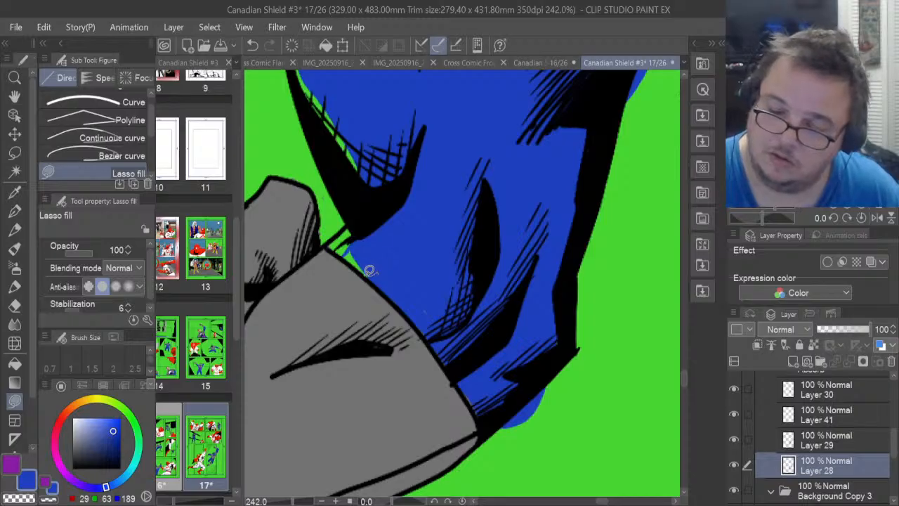
pyautogui.moveTo(368, 270)
pyautogui.mouseDown()
pyautogui.moveTo(331, 245)
pyautogui.moveTo(351, 223)
pyautogui.mouseUp()
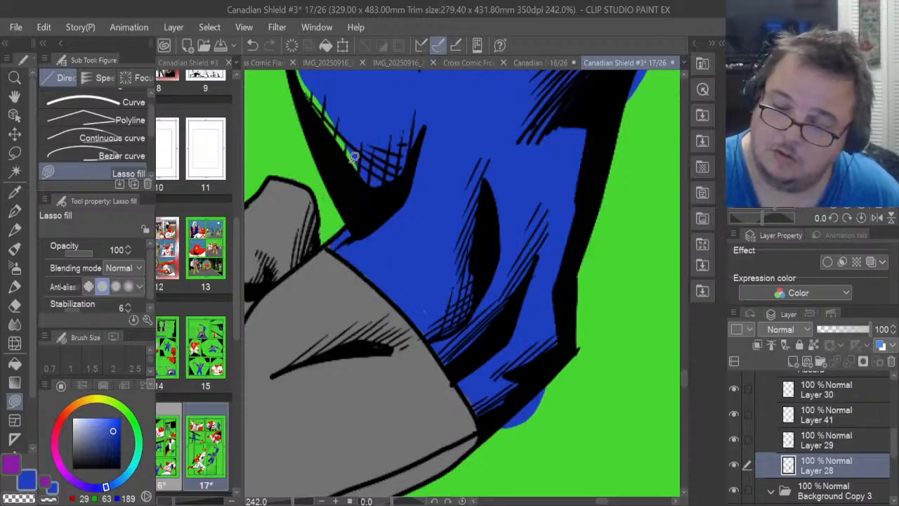
pyautogui.moveTo(354, 158)
pyautogui.mouseDown()
pyautogui.moveTo(331, 144)
pyautogui.moveTo(307, 77)
pyautogui.moveTo(362, 172)
pyautogui.mouseUp()
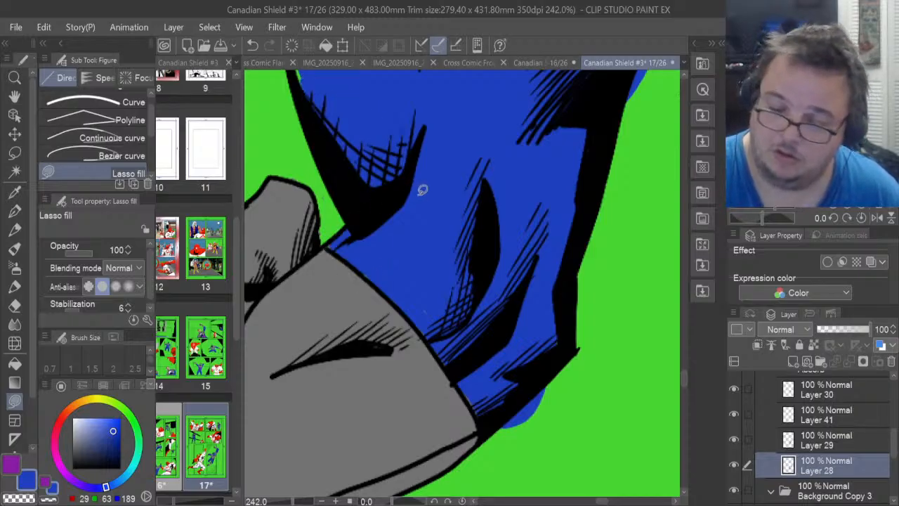
# Erase the blue overspill outside the sleeve's lower corner and trim the ink tip there on line-art layer CS3#15 Copy 7, returning to Layer 28
pyautogui.click(14, 304)
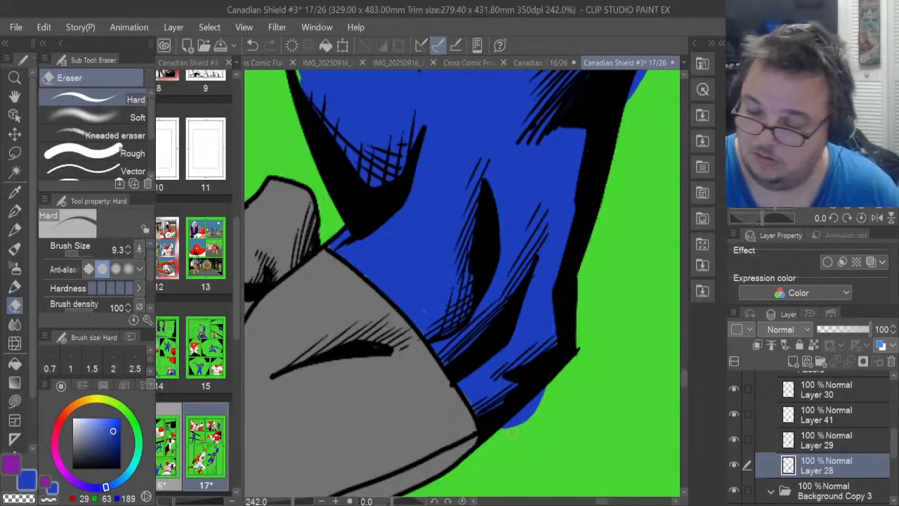
pyautogui.moveTo(513, 431)
pyautogui.mouseDown()
pyautogui.moveTo(509, 421)
pyautogui.moveTo(531, 414)
pyautogui.mouseUp()
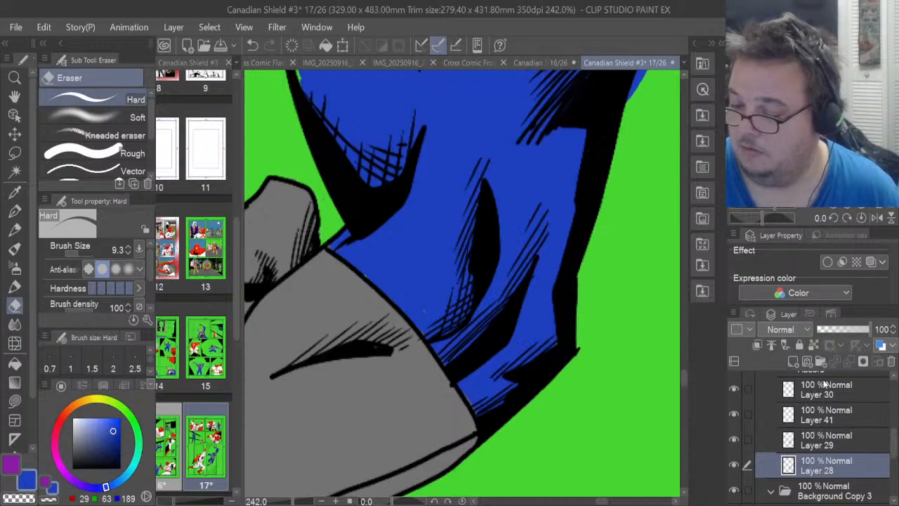
pyautogui.scroll(3, 821, 436)
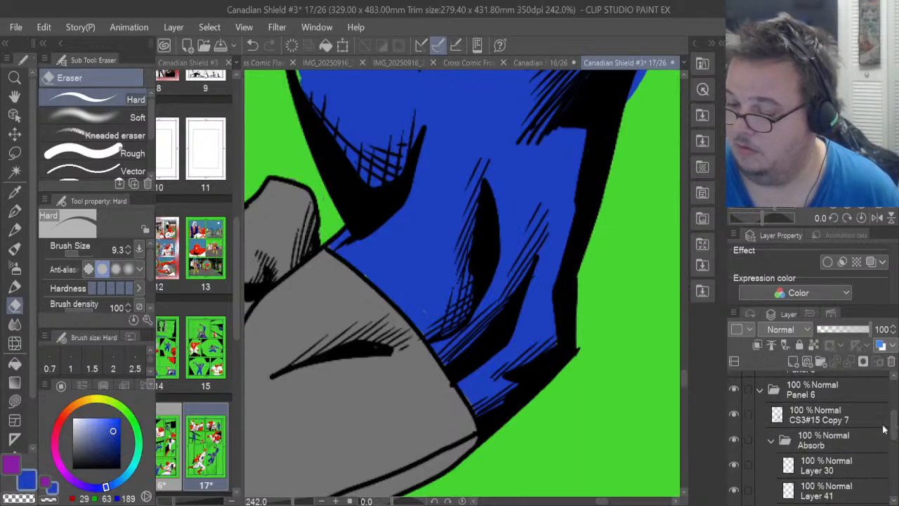
pyautogui.click(818, 414)
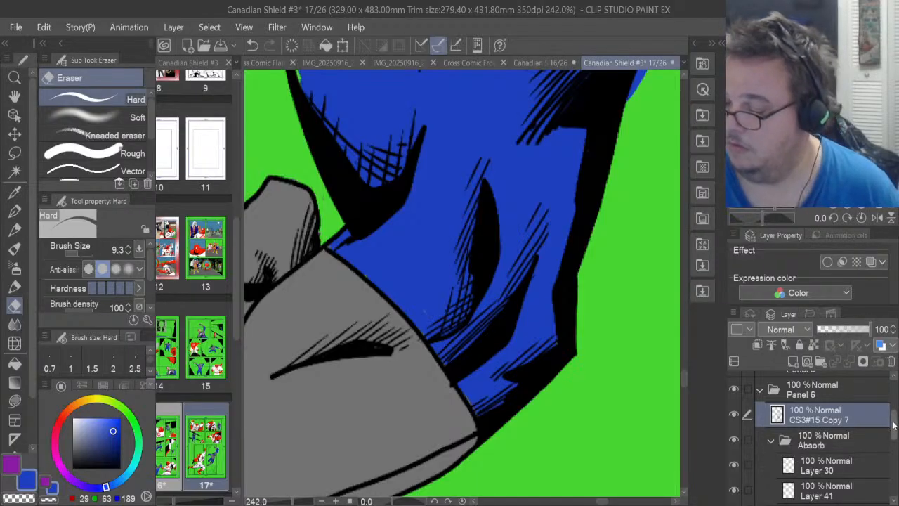
pyautogui.scroll(-3, 861, 448)
pyautogui.click(833, 428)
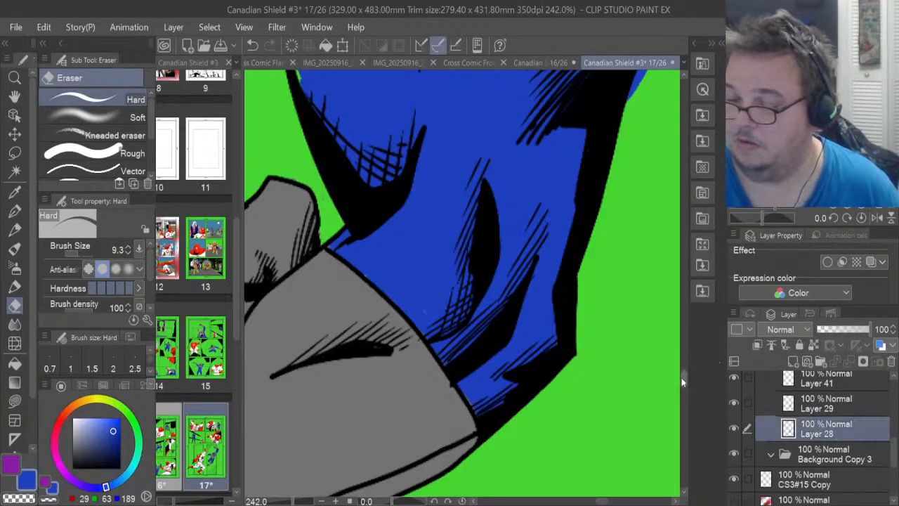
# Lasso-fill the gaps along the blue area's left outline and beneath the crosshatched gray shape in blue
pyautogui.moveTo(681, 377); pyautogui.dragTo(686, 367)
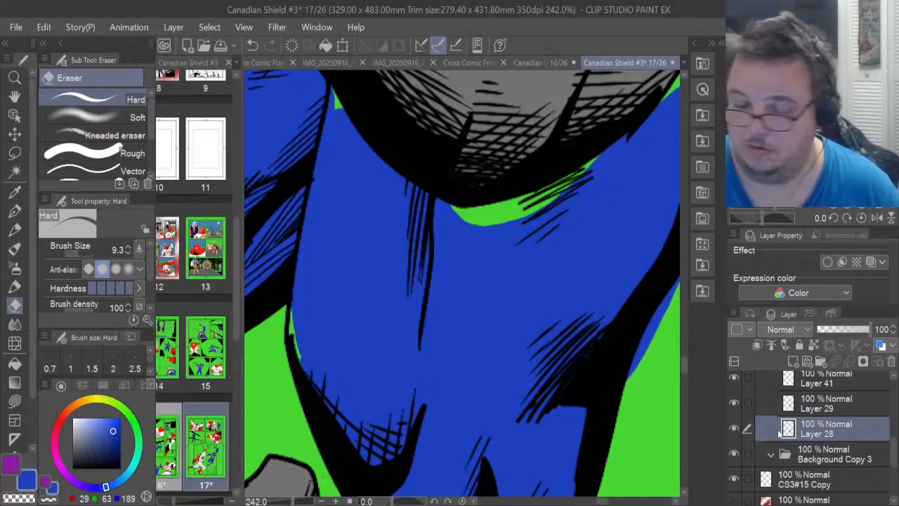
pyautogui.click(14, 401)
pyautogui.moveTo(311, 336)
pyautogui.mouseDown()
pyautogui.moveTo(292, 361)
pyautogui.moveTo(294, 310)
pyautogui.mouseUp()
pyautogui.moveTo(501, 248)
pyautogui.mouseDown()
pyautogui.moveTo(543, 226)
pyautogui.moveTo(606, 166)
pyautogui.moveTo(593, 153)
pyautogui.moveTo(493, 195)
pyautogui.moveTo(432, 196)
pyautogui.mouseUp()
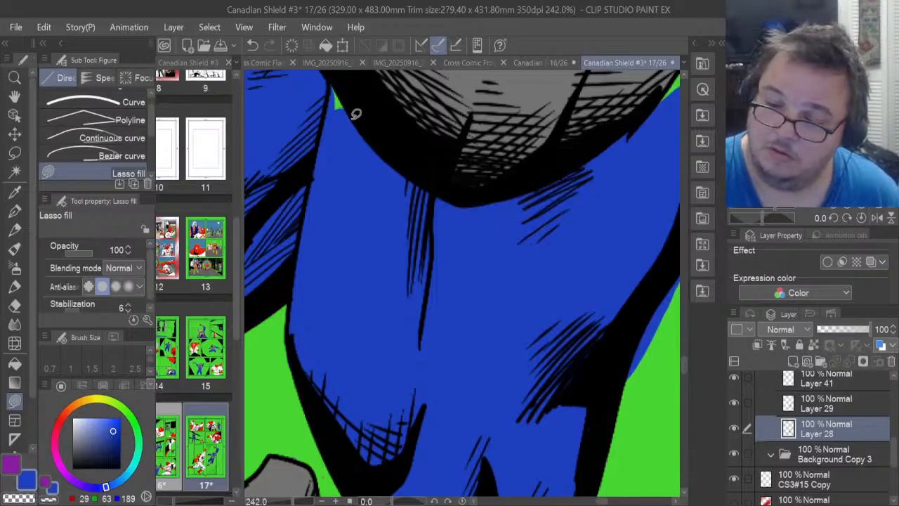
pyautogui.moveTo(355, 117)
pyautogui.mouseDown()
pyautogui.moveTo(325, 79)
pyautogui.moveTo(355, 143)
pyautogui.mouseUp()
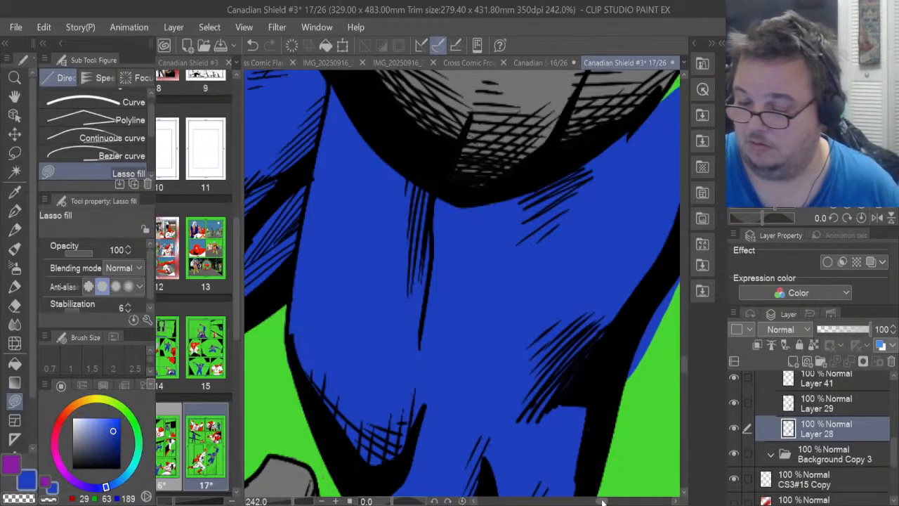
# Erase the blue overspill outside the thick right outline and lasso-fill the gap between that outline and the gray shape in blue
pyautogui.moveTo(602, 500); pyautogui.dragTo(608, 500)
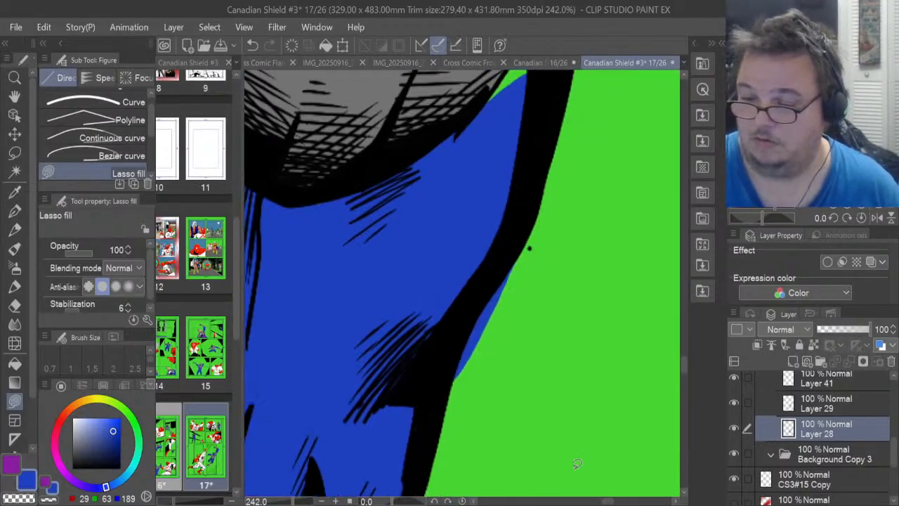
pyautogui.click(14, 305)
pyautogui.moveTo(456, 373); pyautogui.dragTo(507, 276)
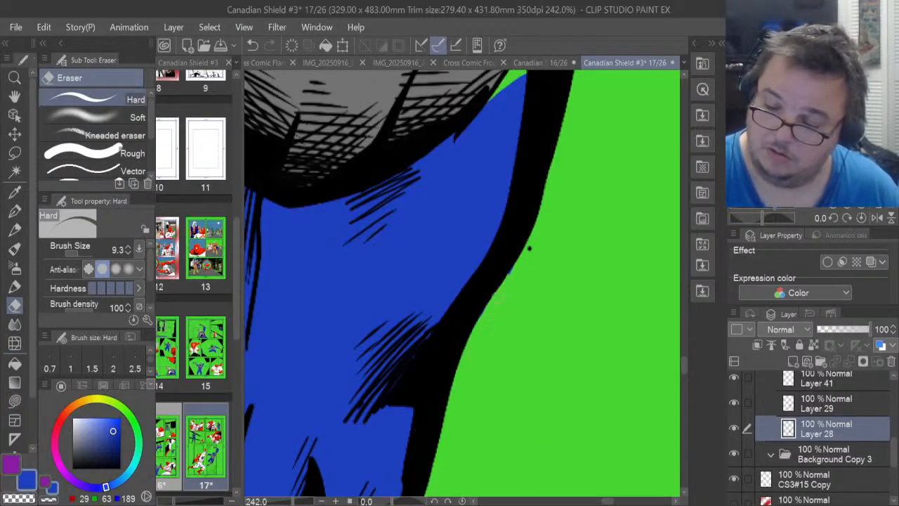
pyautogui.moveTo(687, 371); pyautogui.dragTo(685, 356)
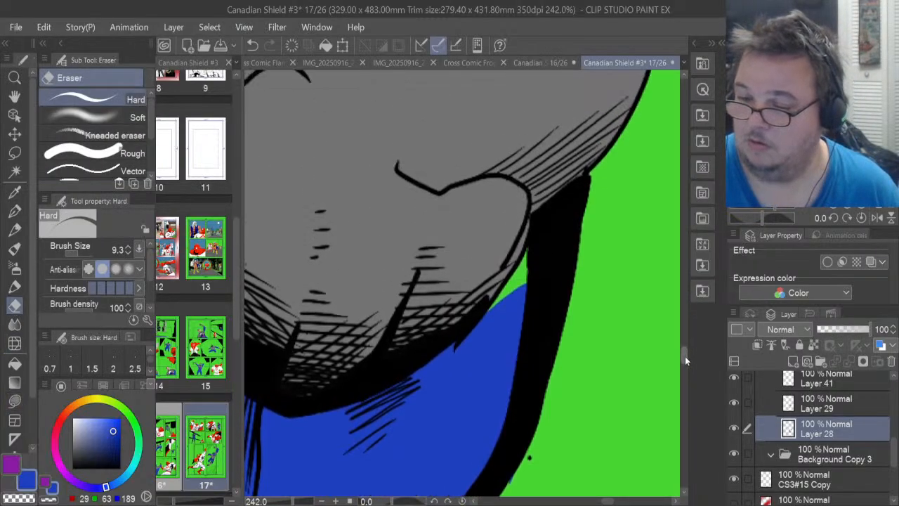
pyautogui.press('u')
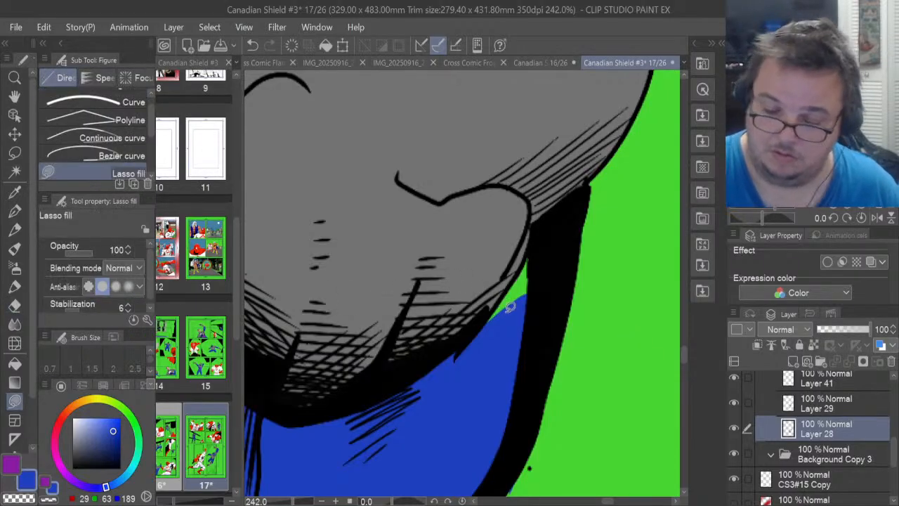
pyautogui.moveTo(490, 320)
pyautogui.mouseDown()
pyautogui.moveTo(549, 236)
pyautogui.moveTo(555, 302)
pyautogui.mouseUp()
# Sample the gray and lasso-fill the gap along the left outline of the blue strapped oval on Layer 29
pyautogui.moveTo(686, 354); pyautogui.dragTo(683, 329)
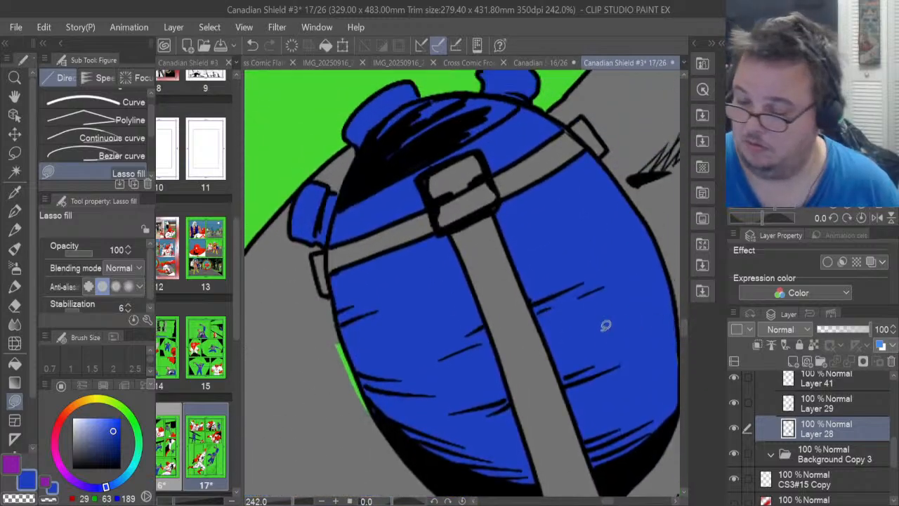
pyautogui.click(821, 406)
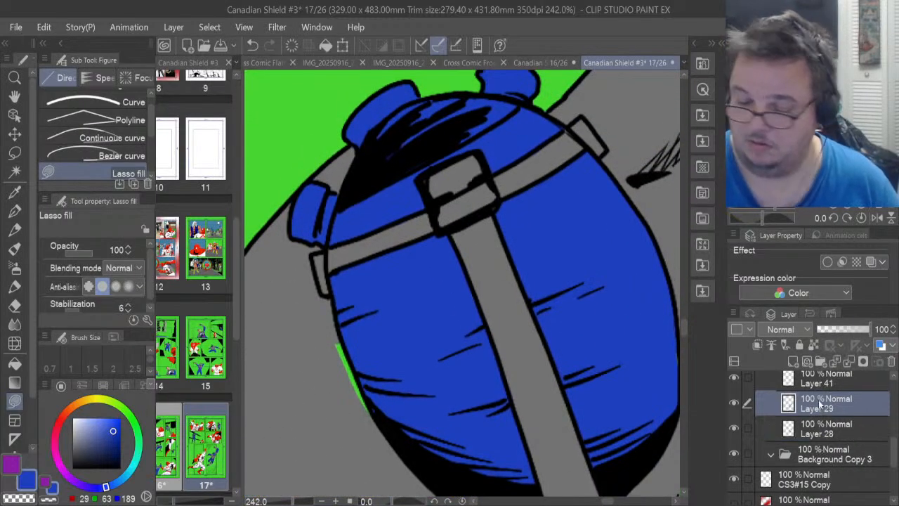
pyautogui.click(10, 463)
pyautogui.click(14, 191)
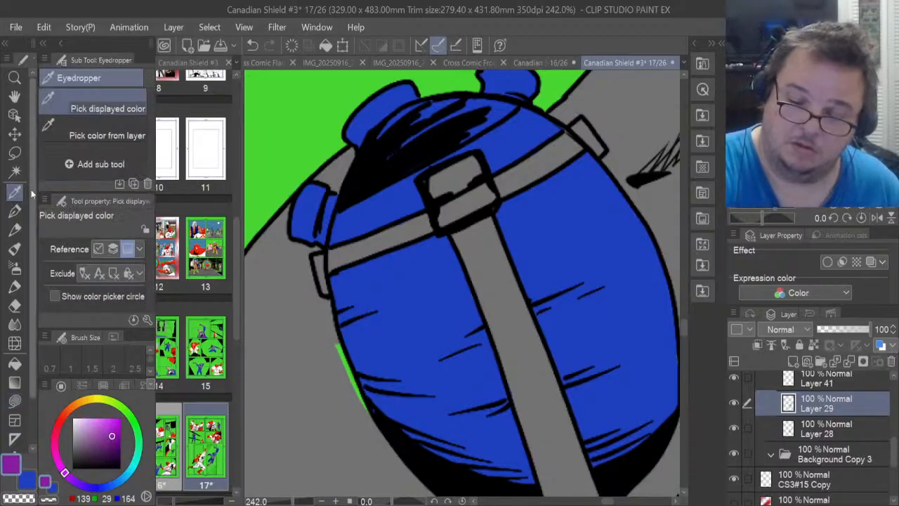
pyautogui.click(296, 367)
pyautogui.press('u')
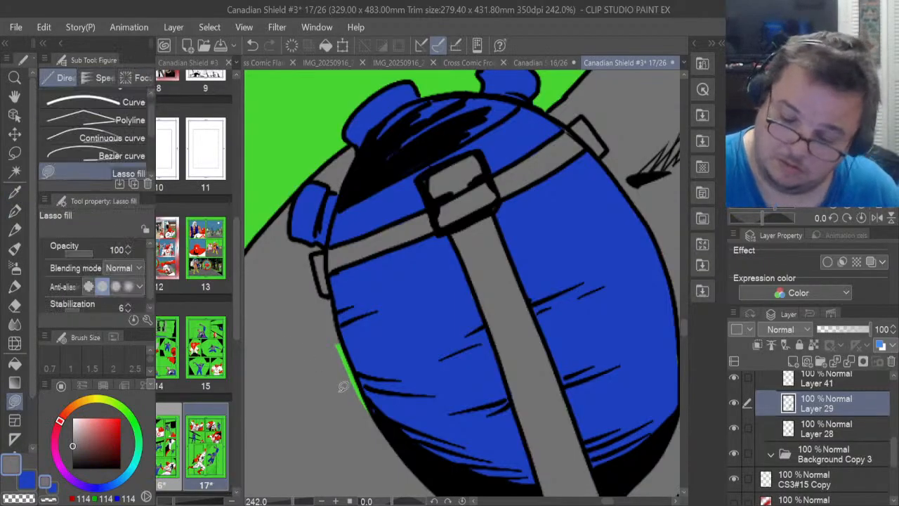
pyautogui.moveTo(342, 389)
pyautogui.mouseDown()
pyautogui.moveTo(373, 414)
pyautogui.moveTo(329, 321)
pyautogui.mouseUp()
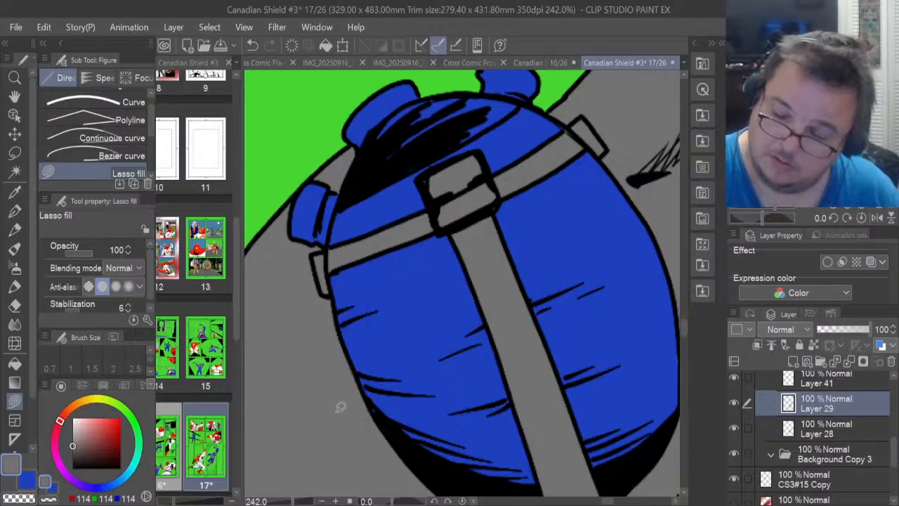
# Erase the blue overspill on Layer 28 outside the leg's left outline and inside the small green triangle beside the black vertical bar
pyautogui.click(26, 480)
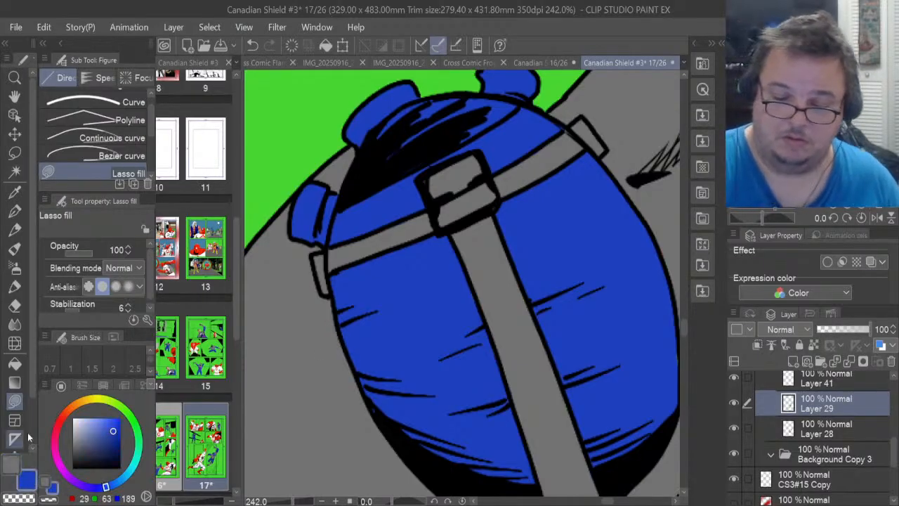
pyautogui.moveTo(609, 501); pyautogui.dragTo(620, 501)
pyautogui.moveTo(683, 331); pyautogui.dragTo(686, 303)
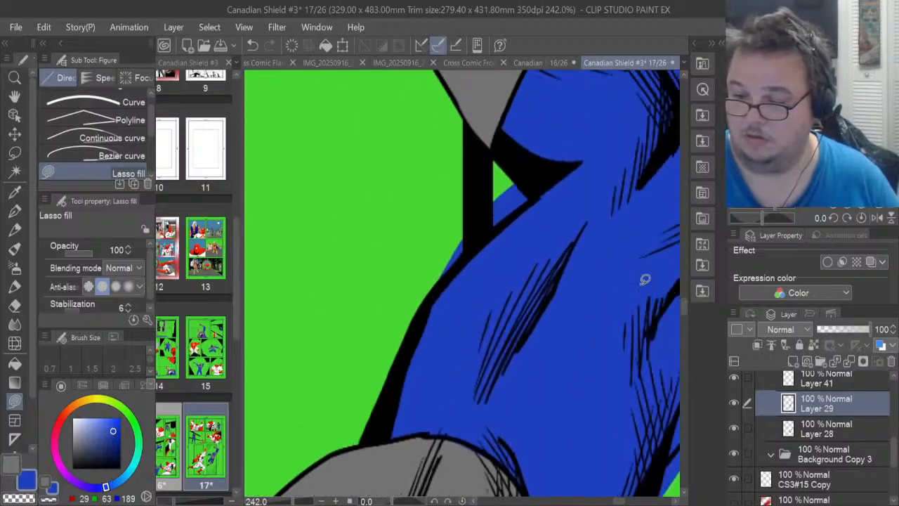
pyautogui.click(14, 305)
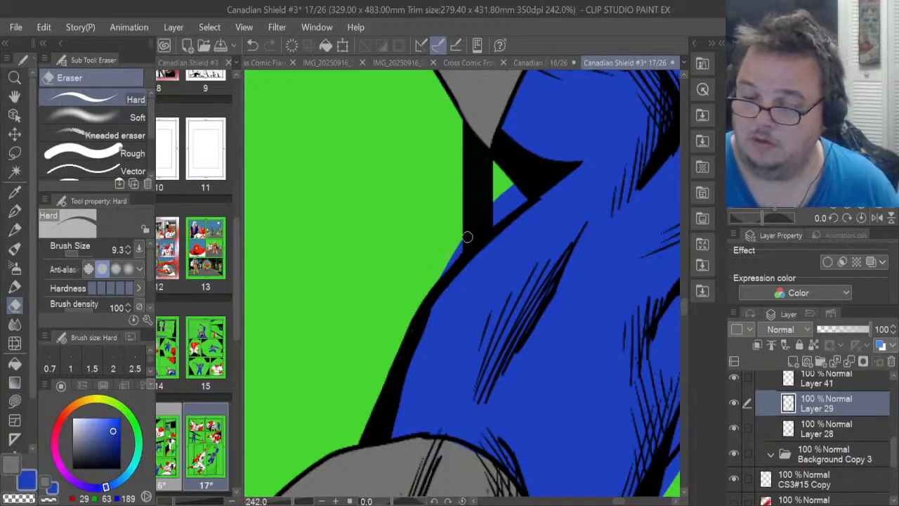
pyautogui.click(814, 430)
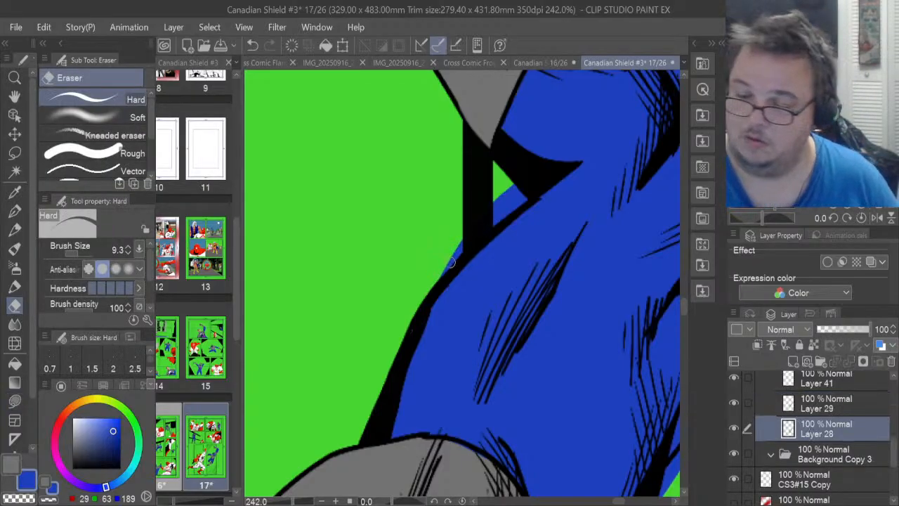
pyautogui.moveTo(451, 261)
pyautogui.mouseDown()
pyautogui.moveTo(460, 249)
pyautogui.moveTo(437, 282)
pyautogui.mouseUp()
pyautogui.moveTo(476, 235)
pyautogui.mouseDown()
pyautogui.moveTo(524, 198)
pyautogui.moveTo(502, 204)
pyautogui.moveTo(513, 184)
pyautogui.mouseUp()
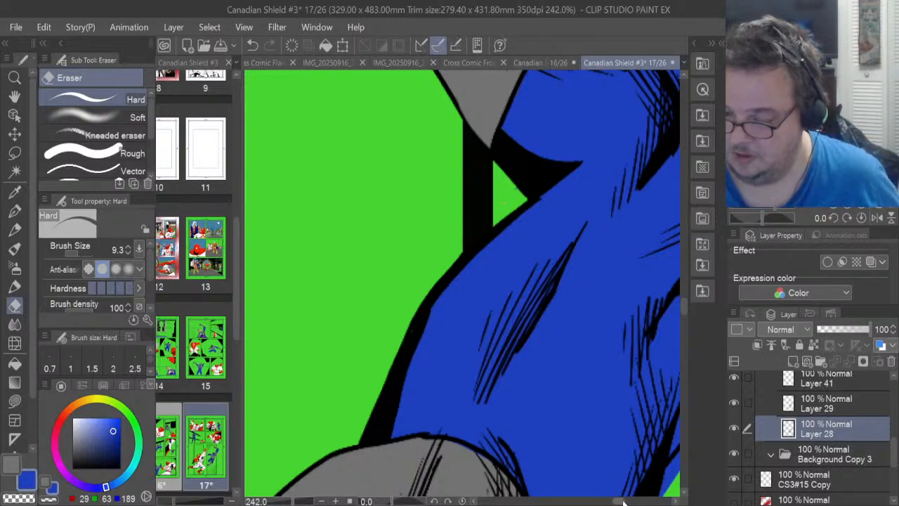
# Erase the blue overspill outside the leg's right outline, along both the lower edge and the upper curve above the pointed bend
pyautogui.moveTo(619, 501); pyautogui.dragTo(623, 501)
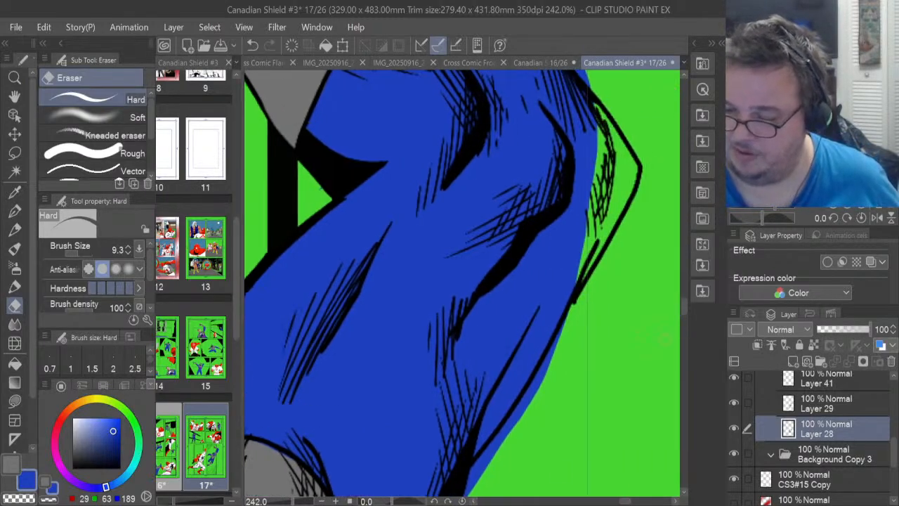
pyautogui.moveTo(682, 307); pyautogui.dragTo(682, 310)
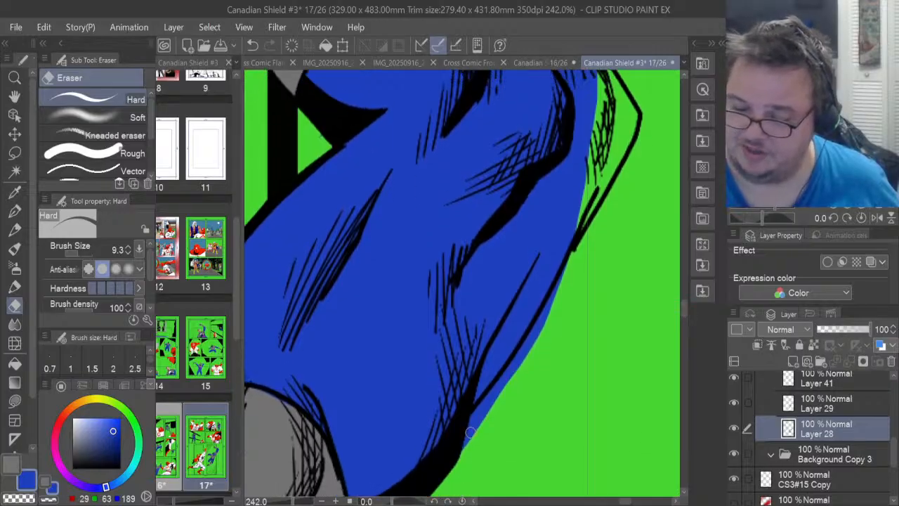
pyautogui.moveTo(467, 441)
pyautogui.mouseDown()
pyautogui.moveTo(481, 410)
pyautogui.moveTo(458, 457)
pyautogui.moveTo(563, 271)
pyautogui.mouseUp()
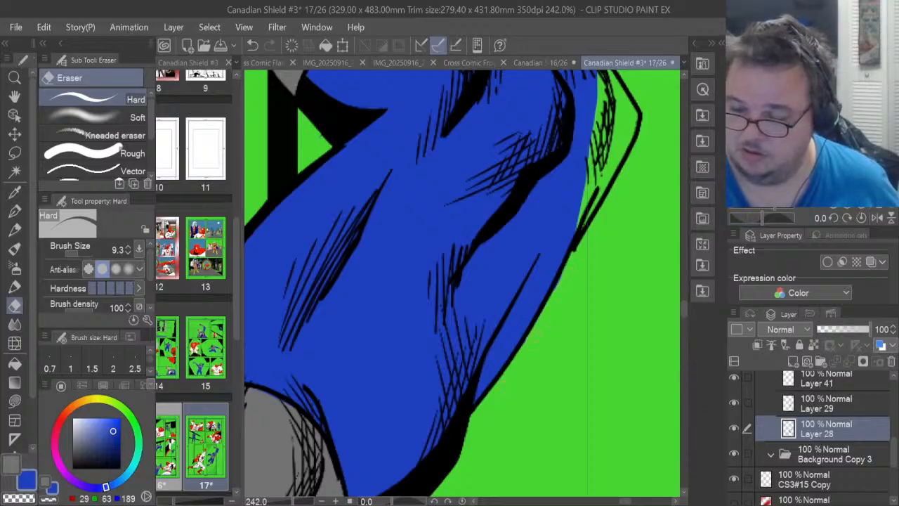
pyautogui.scroll(6, 683, 306)
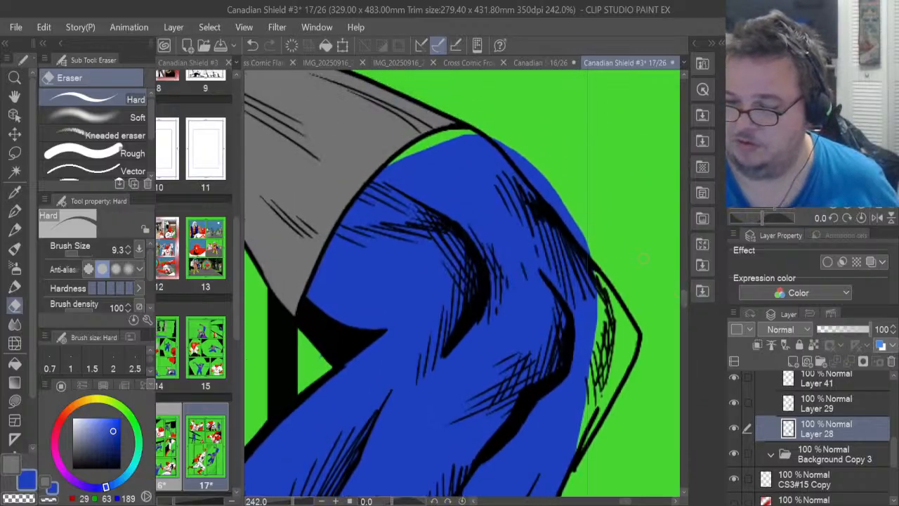
pyautogui.moveTo(510, 132)
pyautogui.mouseDown()
pyautogui.moveTo(531, 183)
pyautogui.moveTo(587, 250)
pyautogui.moveTo(543, 180)
pyautogui.mouseUp()
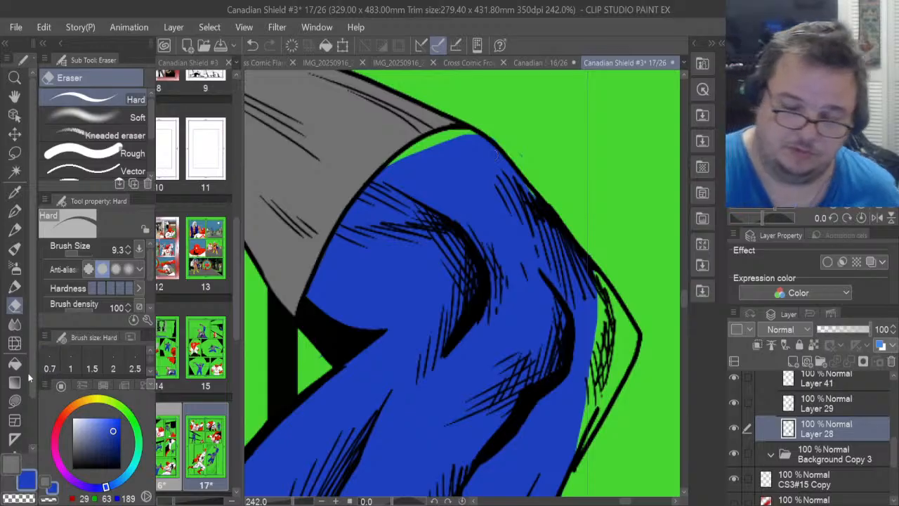
# Lasso-fill the gaps beneath the gray shape's curved edge and inside the leg's pointed bend in blue
pyautogui.click(14, 400)
pyautogui.moveTo(425, 147)
pyautogui.mouseDown()
pyautogui.moveTo(389, 170)
pyautogui.moveTo(387, 159)
pyautogui.moveTo(450, 120)
pyautogui.moveTo(463, 117)
pyautogui.moveTo(495, 152)
pyautogui.mouseUp()
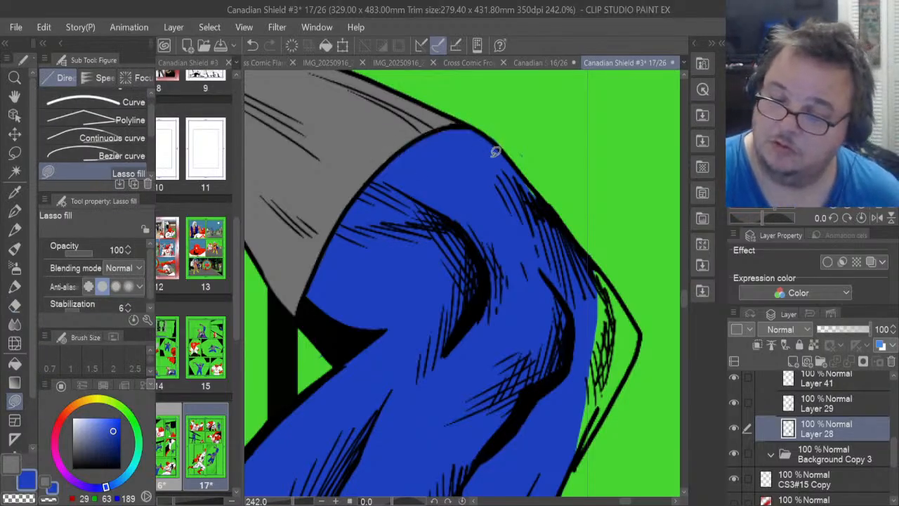
pyautogui.moveTo(569, 455)
pyautogui.mouseDown()
pyautogui.moveTo(587, 444)
pyautogui.moveTo(634, 368)
pyautogui.moveTo(644, 329)
pyautogui.moveTo(604, 269)
pyautogui.moveTo(551, 258)
pyautogui.mouseUp()
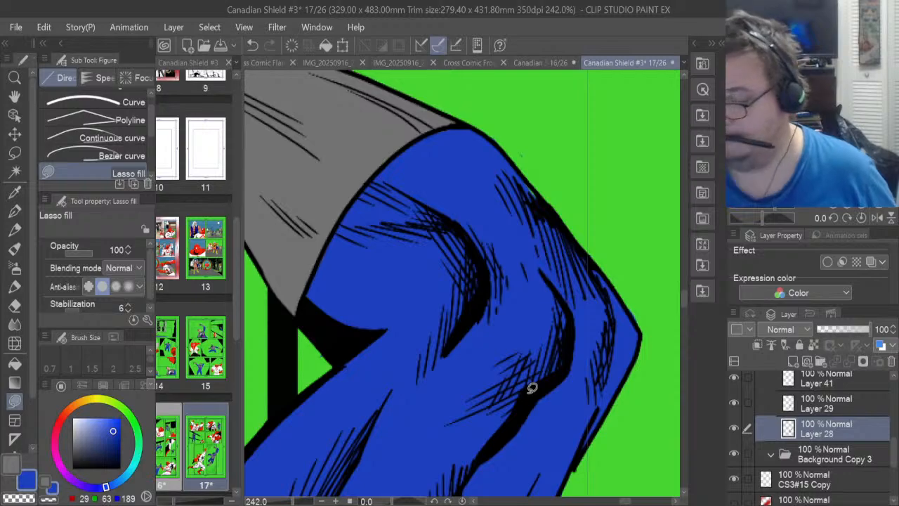
# Lasso-fill the tiny gap between the hatching and the outline above the leg's pointed bend in blue
pyautogui.scroll(2, 597, 430)
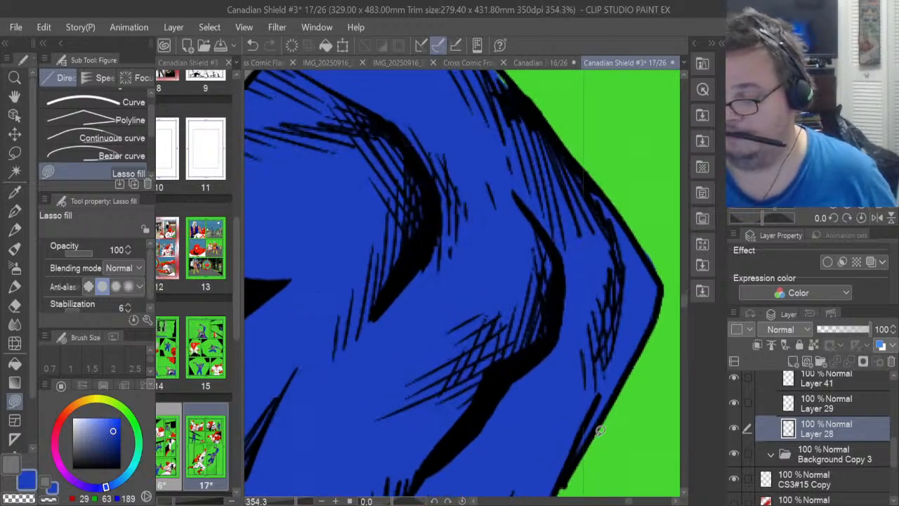
pyautogui.scroll(2, 599, 429)
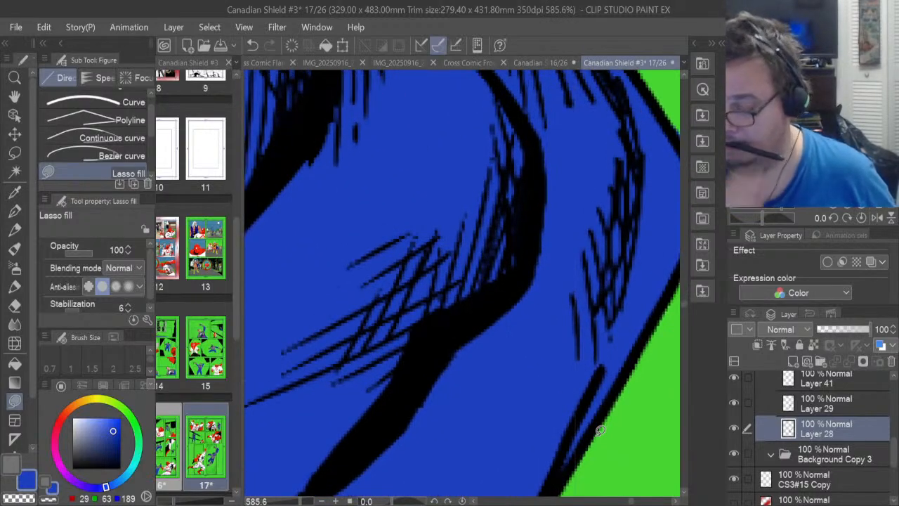
pyautogui.moveTo(631, 502); pyautogui.dragTo(634, 501)
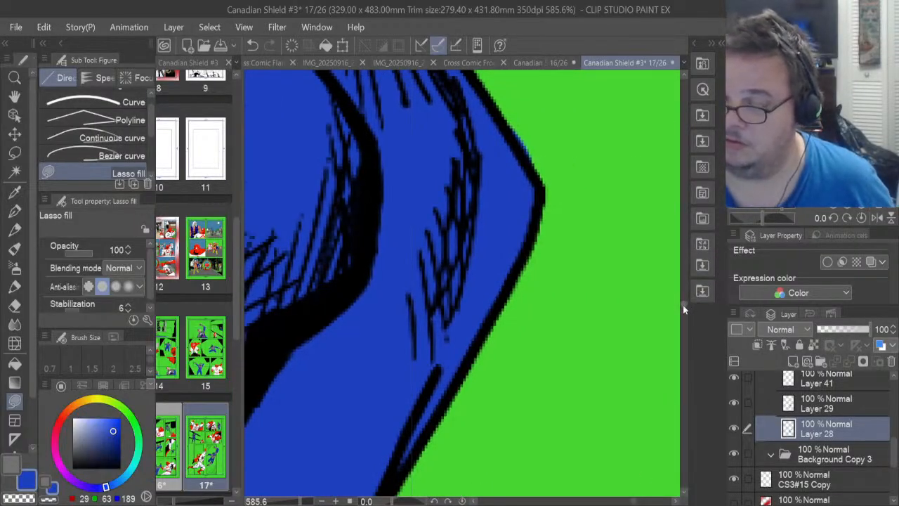
pyautogui.moveTo(682, 305); pyautogui.dragTo(684, 299)
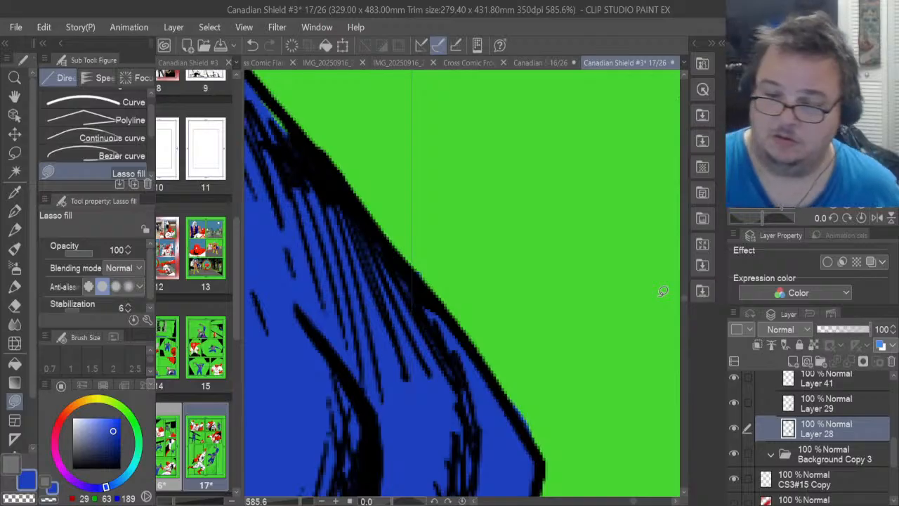
pyautogui.moveTo(271, 116)
pyautogui.mouseDown()
pyautogui.moveTo(288, 116)
pyautogui.moveTo(248, 87)
pyautogui.moveTo(243, 99)
pyautogui.mouseUp()
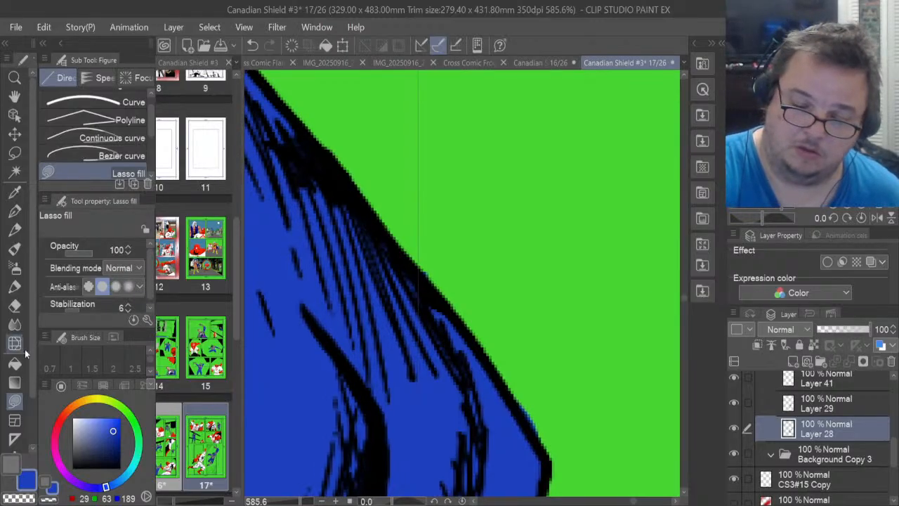
# Erase the remaining blue fringe and specks outside the outline above the leg's pointed bend
pyautogui.click(14, 305)
pyautogui.moveTo(519, 397); pyautogui.dragTo(544, 433)
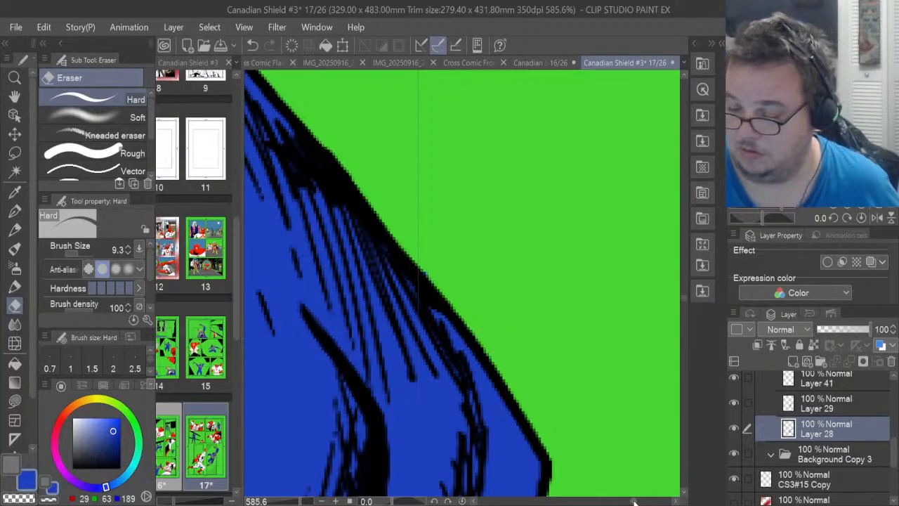
pyautogui.moveTo(633, 501); pyautogui.dragTo(629, 500)
pyautogui.moveTo(684, 298); pyautogui.dragTo(683, 298)
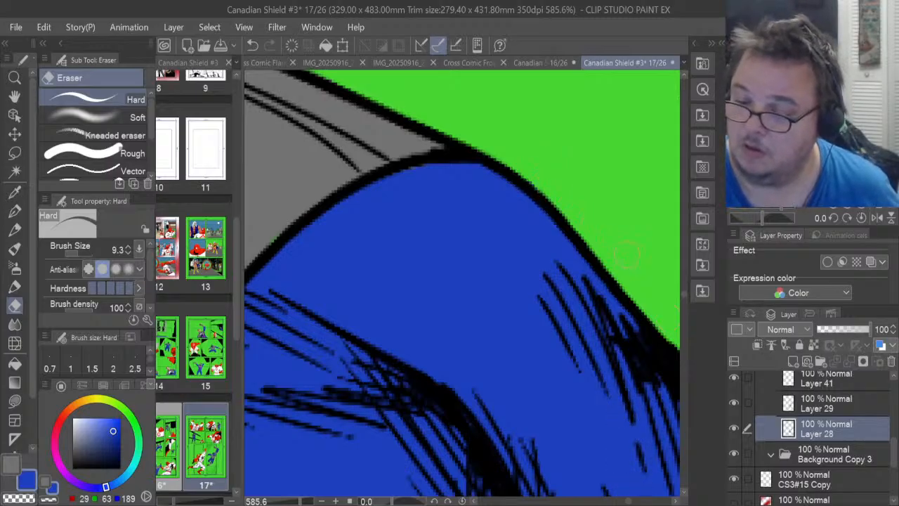
# Lasso-fill the tiny gap in the gray shape along its curved border with the blue leg in gray on Layer 29
pyautogui.moveTo(630, 500); pyautogui.dragTo(627, 501)
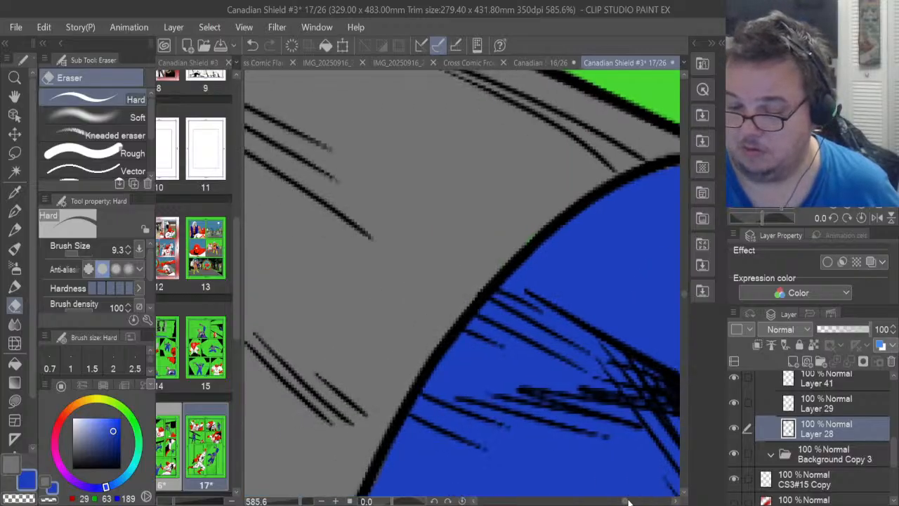
pyautogui.click(820, 406)
pyautogui.click(11, 464)
pyautogui.click(14, 401)
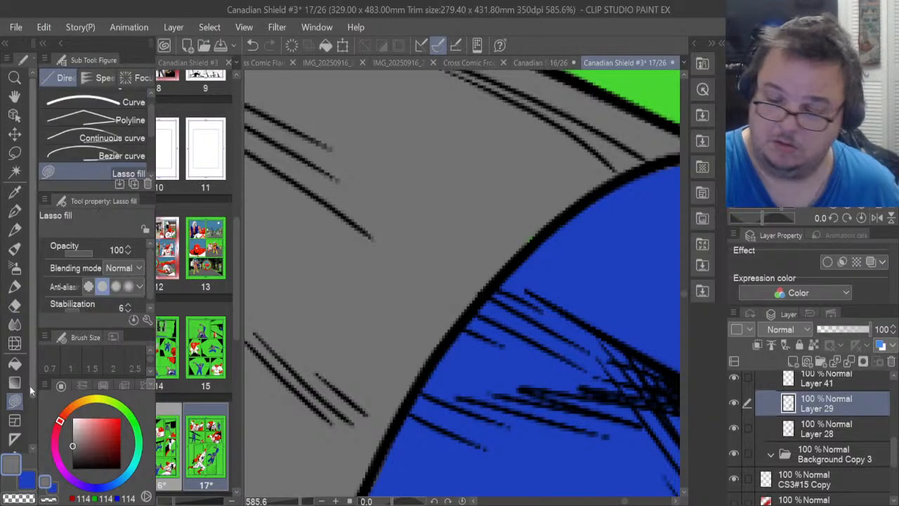
pyautogui.moveTo(539, 211)
pyautogui.mouseDown()
pyautogui.moveTo(517, 255)
pyautogui.moveTo(554, 208)
pyautogui.mouseUp()
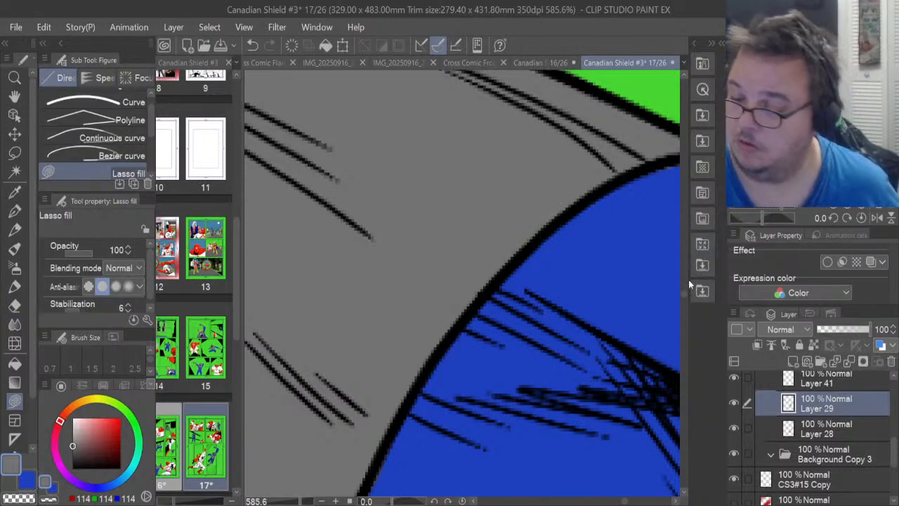
# On Layer 28, erase the blue speck in the green triangle and the blue overspill beneath the lower gray shape's top outline
pyautogui.moveTo(685, 291); pyautogui.dragTo(684, 299)
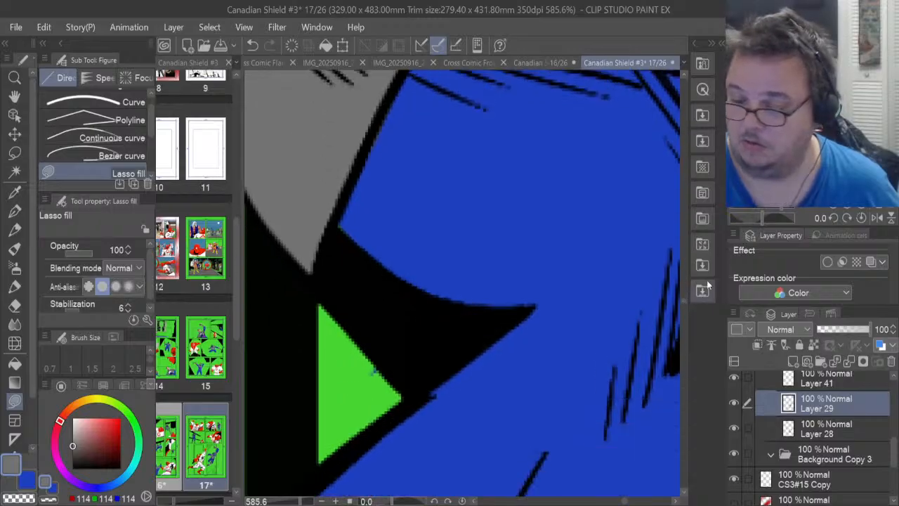
pyautogui.click(826, 427)
pyautogui.press('e')
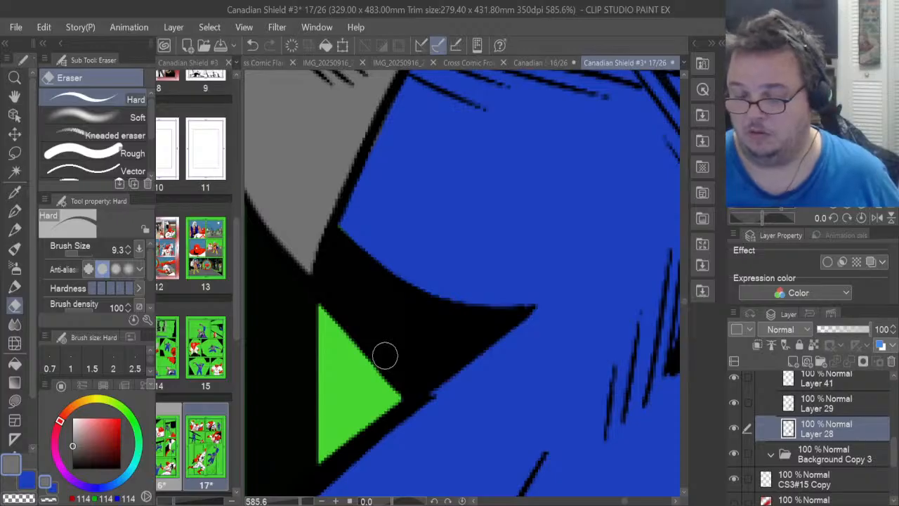
pyautogui.moveTo(625, 501); pyautogui.dragTo(621, 500)
pyautogui.moveTo(681, 303); pyautogui.dragTo(681, 321)
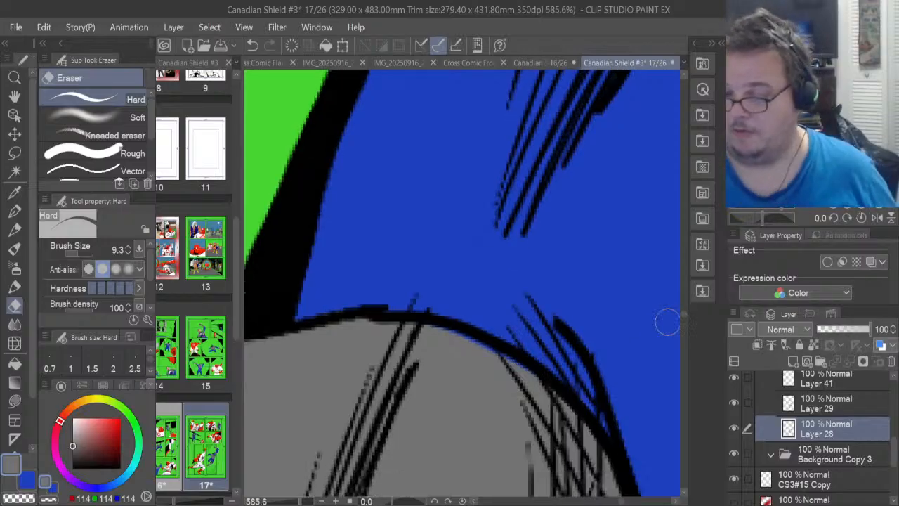
pyautogui.moveTo(442, 326); pyautogui.dragTo(537, 368)
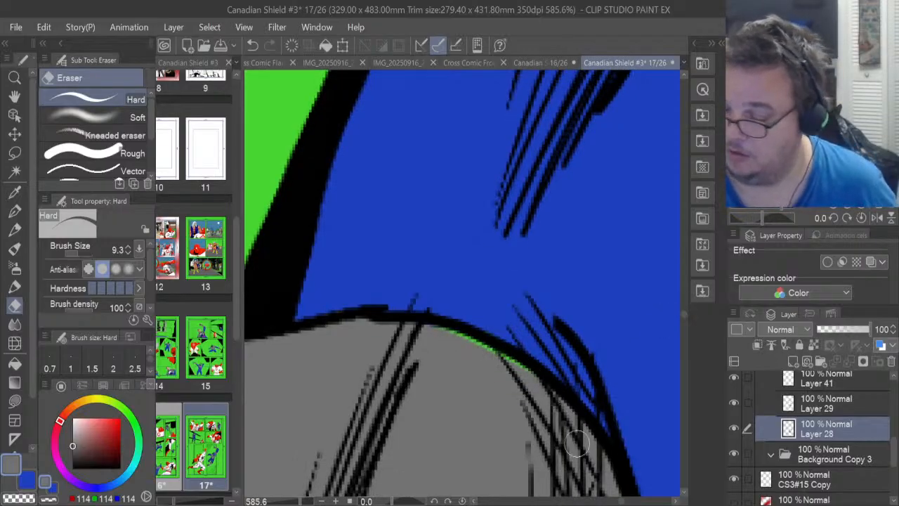
# Lasso-fill the exposed gap beneath the lower gray shape's top outline in gray on Layer 29
pyautogui.click(823, 406)
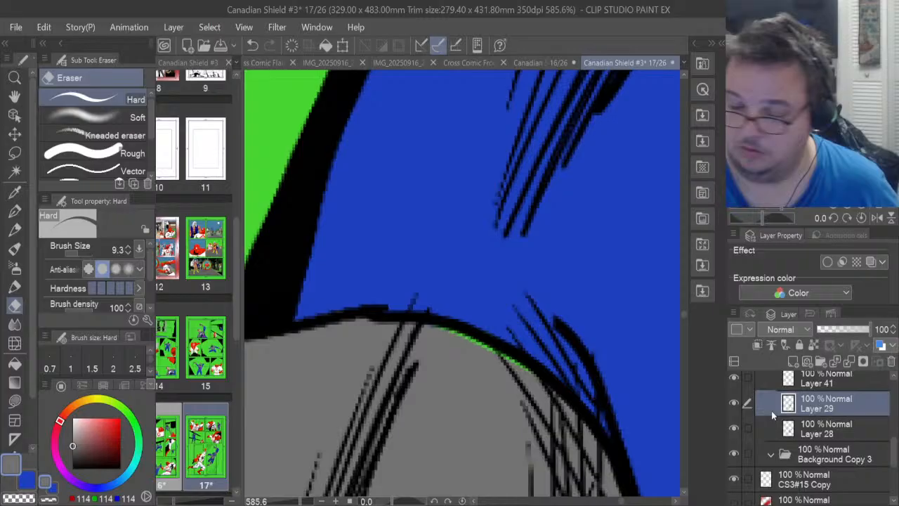
pyautogui.click(15, 400)
pyautogui.moveTo(534, 398)
pyautogui.mouseDown()
pyautogui.moveTo(531, 356)
pyautogui.moveTo(458, 321)
pyautogui.moveTo(388, 322)
pyautogui.mouseUp()
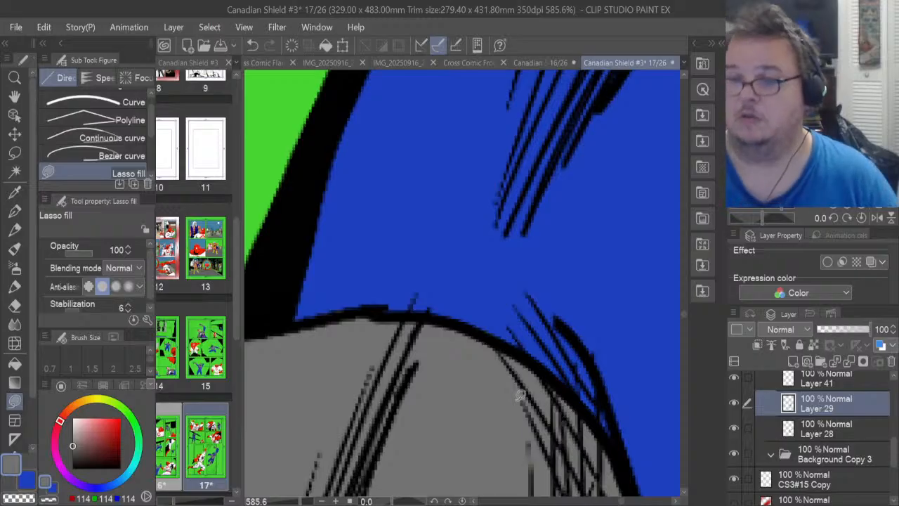
# Lasso-fill the gaps at the upper tip of the blue limb, beside the solid black shadow under the gray shape, in blue
pyautogui.scroll(-10, 520, 397)
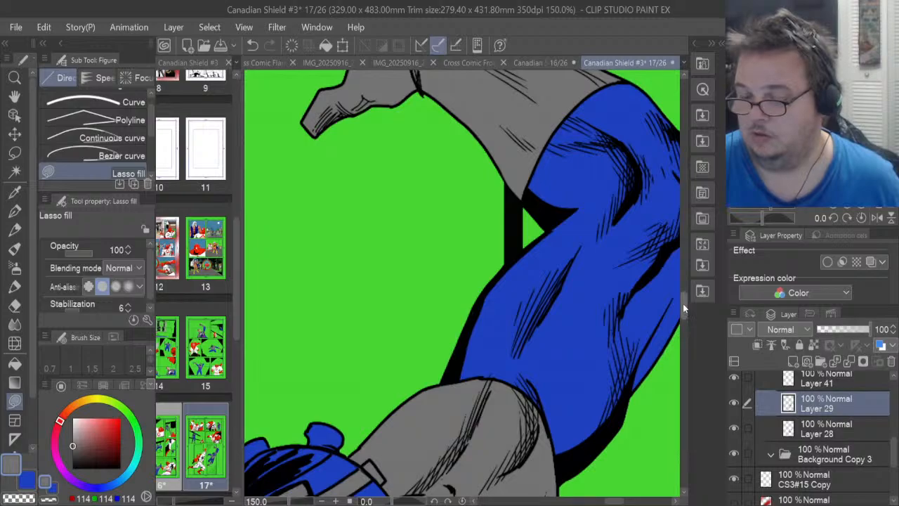
pyautogui.moveTo(685, 309); pyautogui.dragTo(688, 358)
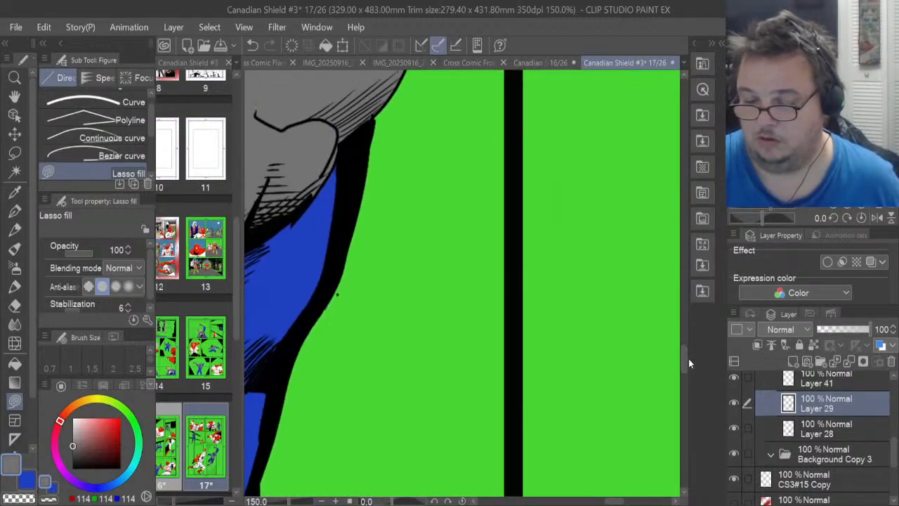
pyautogui.moveTo(620, 501); pyautogui.dragTo(605, 501)
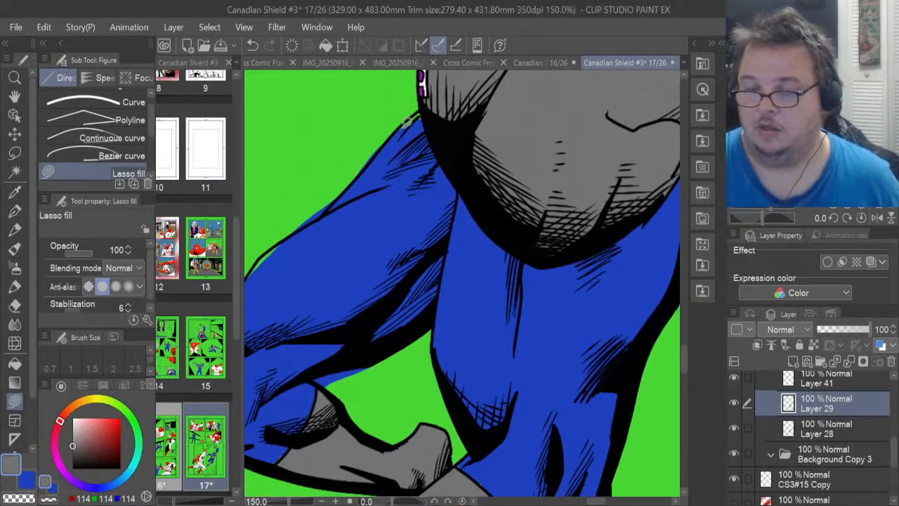
pyautogui.scroll(2, 406, 119)
pyautogui.scroll(3, 405, 119)
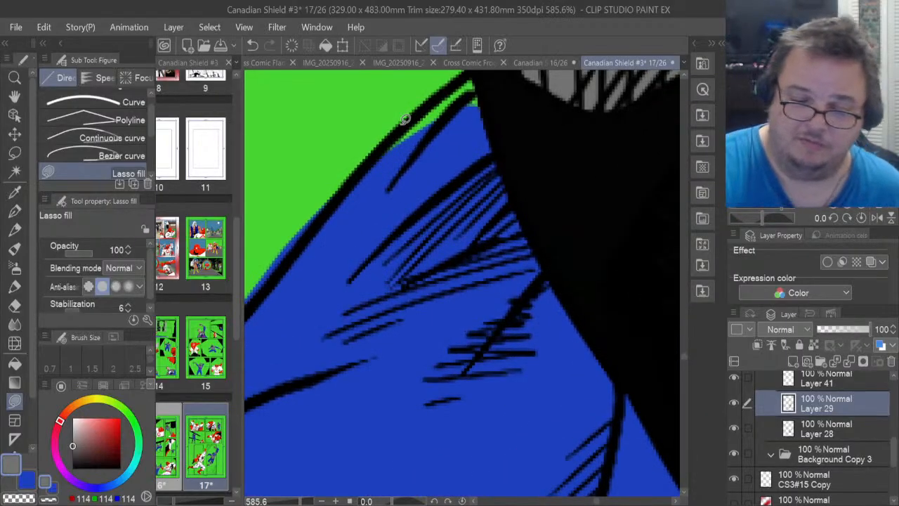
pyautogui.scroll(3, 685, 359)
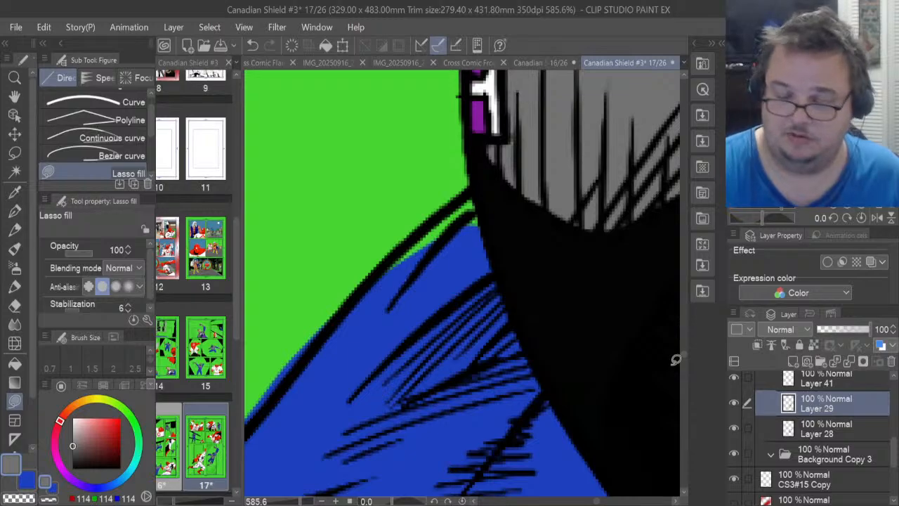
pyautogui.click(27, 479)
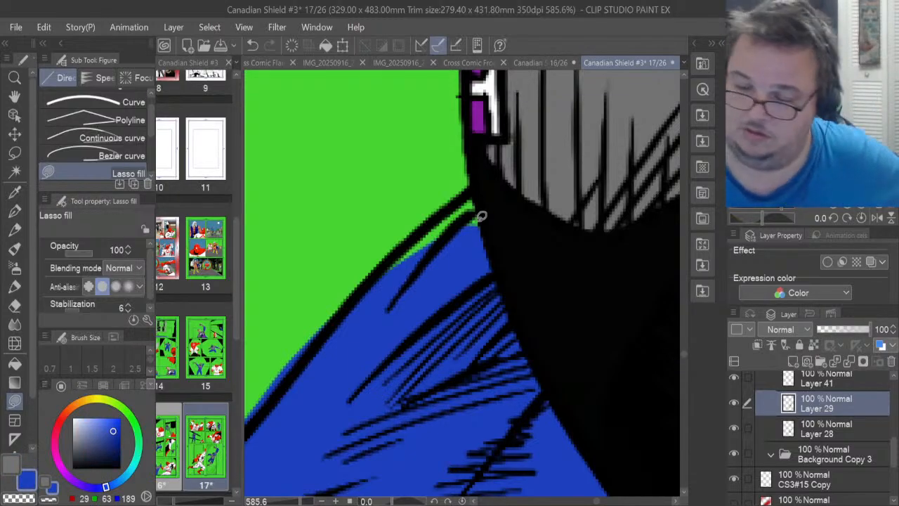
pyautogui.moveTo(483, 223)
pyautogui.mouseDown()
pyautogui.moveTo(439, 254)
pyautogui.moveTo(390, 273)
pyautogui.moveTo(452, 209)
pyautogui.moveTo(487, 187)
pyautogui.mouseUp()
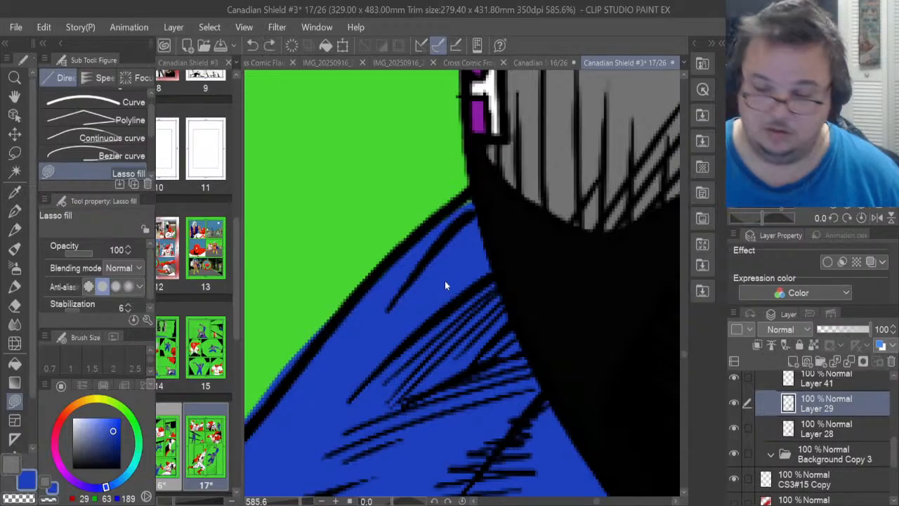
# Undo the blue fill made on Layer 29 and lasso-fill the upper tip of the blue limb in blue on Layer 28
pyautogui.hotkey('ctrl', 'z')
pyautogui.click(804, 425)
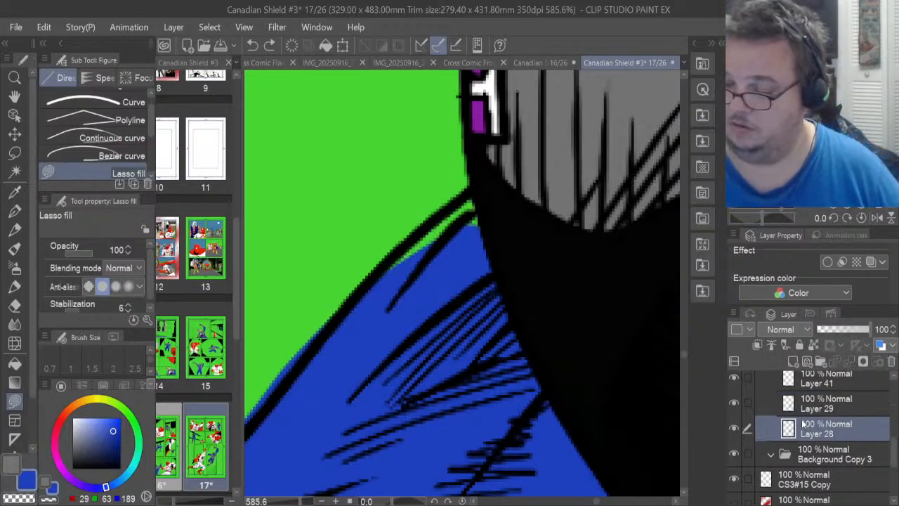
pyautogui.moveTo(430, 254)
pyautogui.mouseDown()
pyautogui.moveTo(387, 265)
pyautogui.moveTo(460, 200)
pyautogui.moveTo(492, 198)
pyautogui.mouseUp()
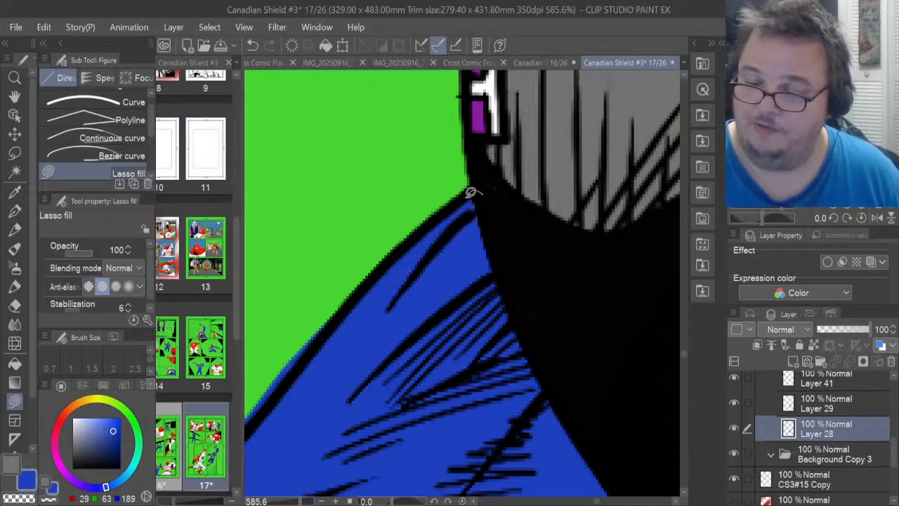
# Erase the blue overspill outside the blue limb's upper outline, down past the junction of the two ink lines, on Layer 28
pyautogui.hscroll(-5, 601, 485)
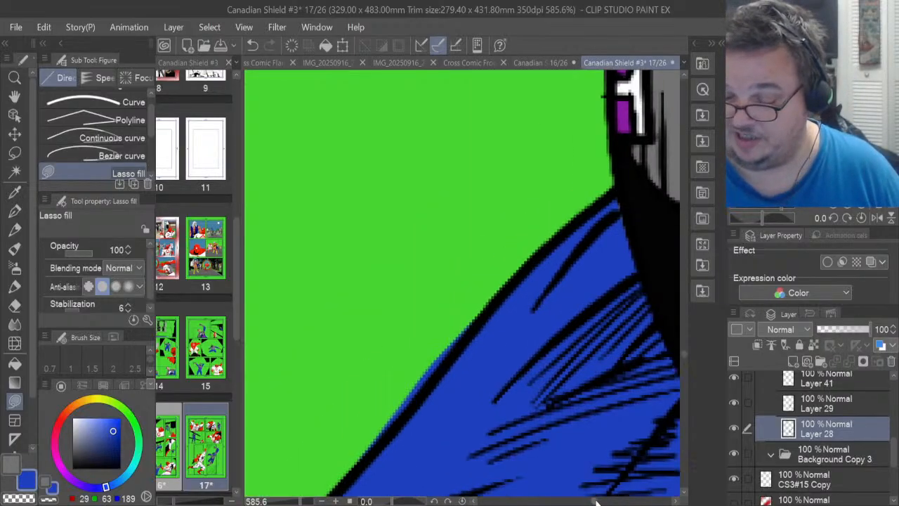
pyautogui.scroll(-3, 683, 352)
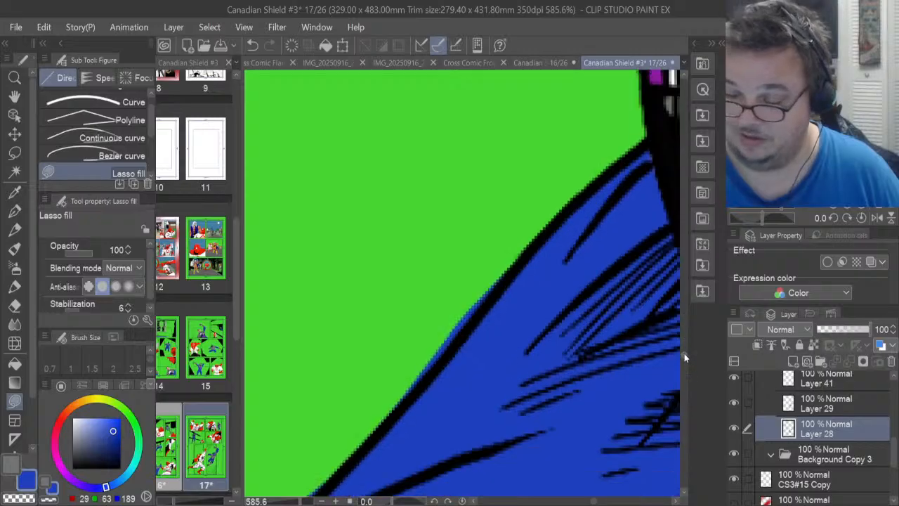
pyautogui.click(15, 306)
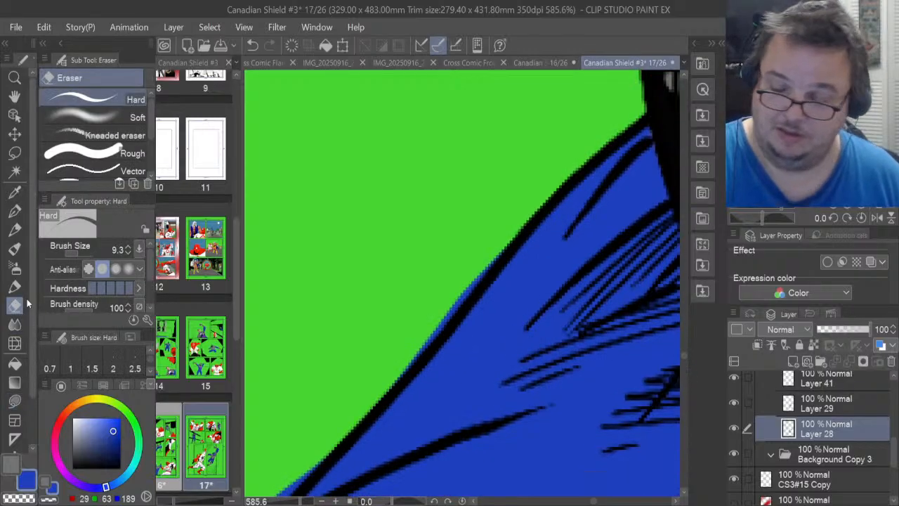
pyautogui.moveTo(395, 383); pyautogui.dragTo(511, 228)
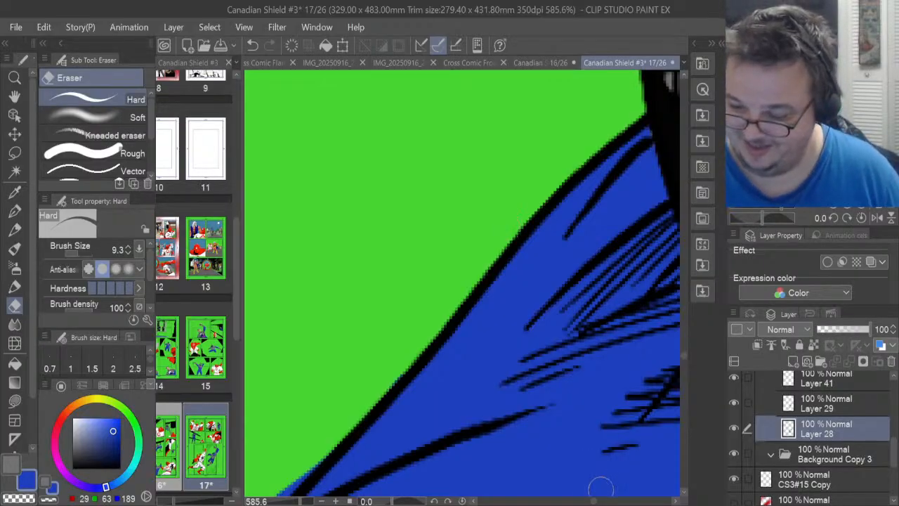
pyautogui.moveTo(594, 501); pyautogui.dragTo(591, 500)
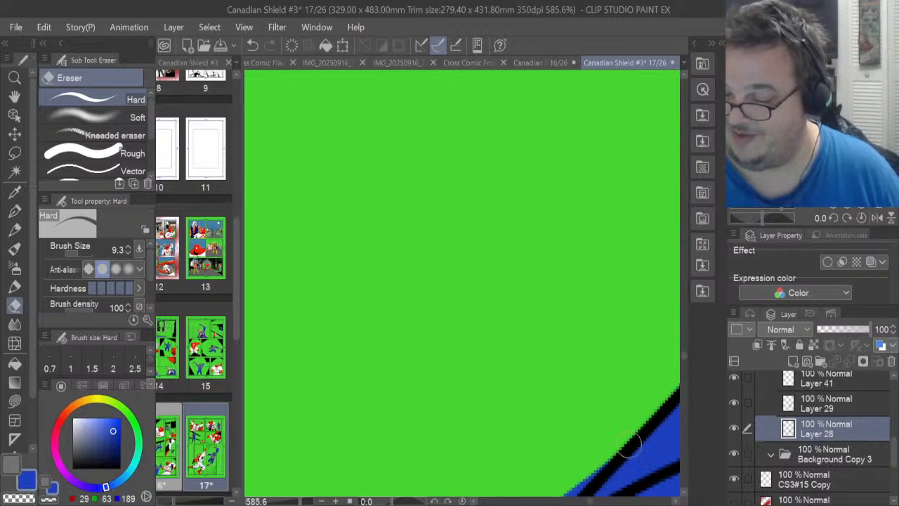
pyautogui.moveTo(682, 354); pyautogui.dragTo(683, 359)
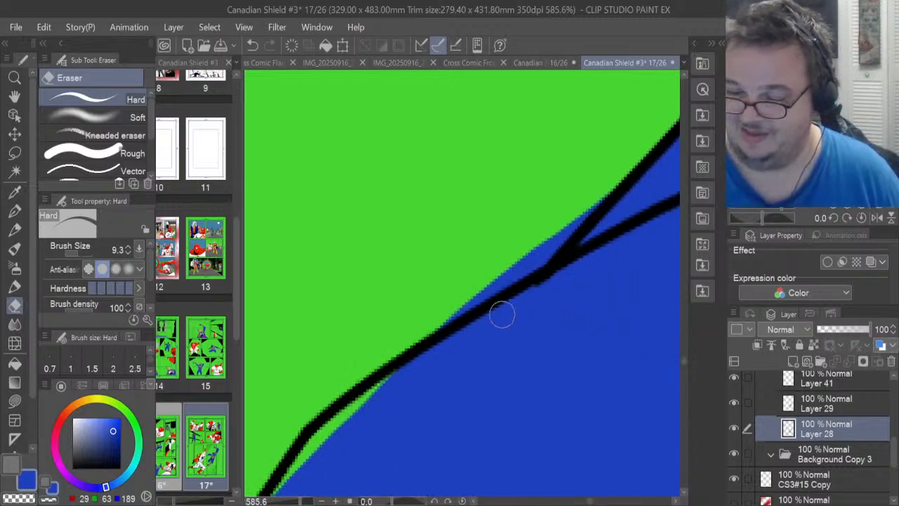
pyautogui.moveTo(443, 324)
pyautogui.mouseDown()
pyautogui.moveTo(556, 235)
pyautogui.moveTo(541, 256)
pyautogui.moveTo(602, 193)
pyautogui.mouseUp()
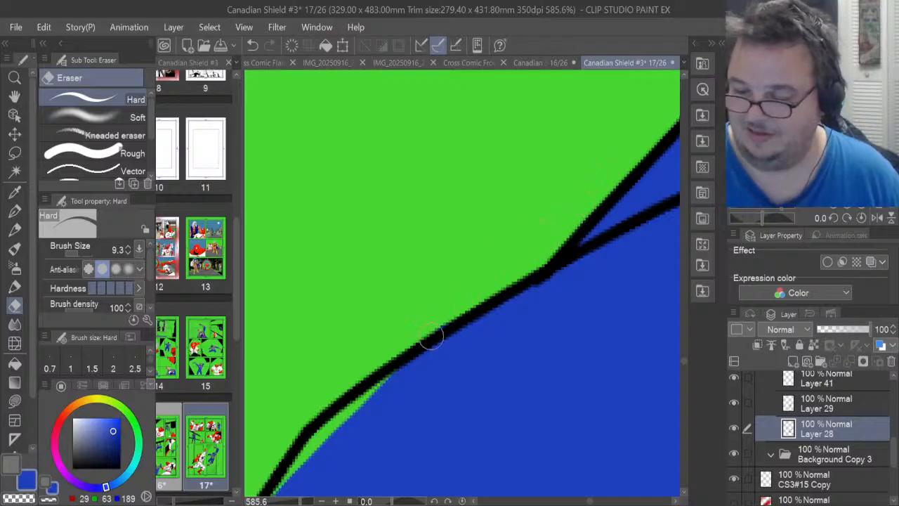
# Lasso-fill the thin green gap inside the bend of the blue limb's upper outline in blue on Layer 28
pyautogui.moveTo(683, 360); pyautogui.dragTo(684, 364)
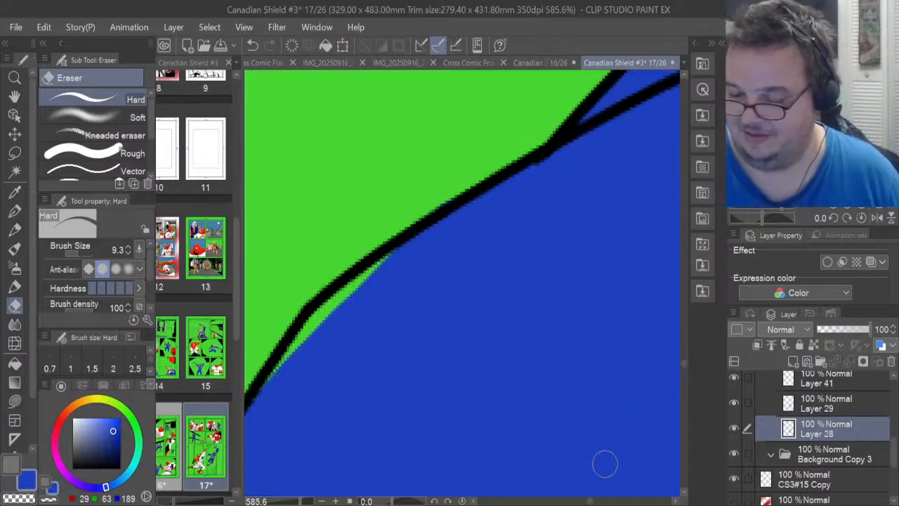
pyautogui.moveTo(591, 500); pyautogui.dragTo(587, 500)
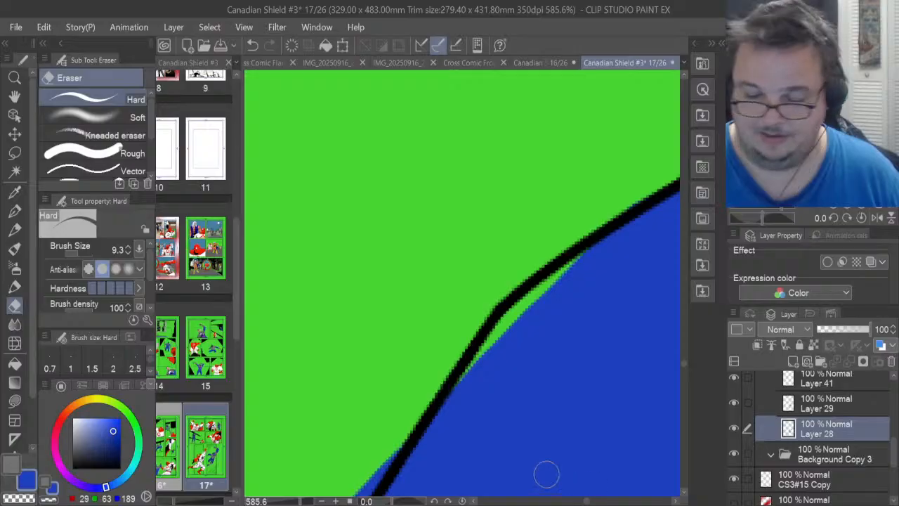
pyautogui.click(15, 400)
pyautogui.moveTo(485, 376)
pyautogui.mouseDown()
pyautogui.moveTo(464, 366)
pyautogui.moveTo(494, 317)
pyautogui.moveTo(533, 281)
pyautogui.moveTo(618, 233)
pyautogui.mouseUp()
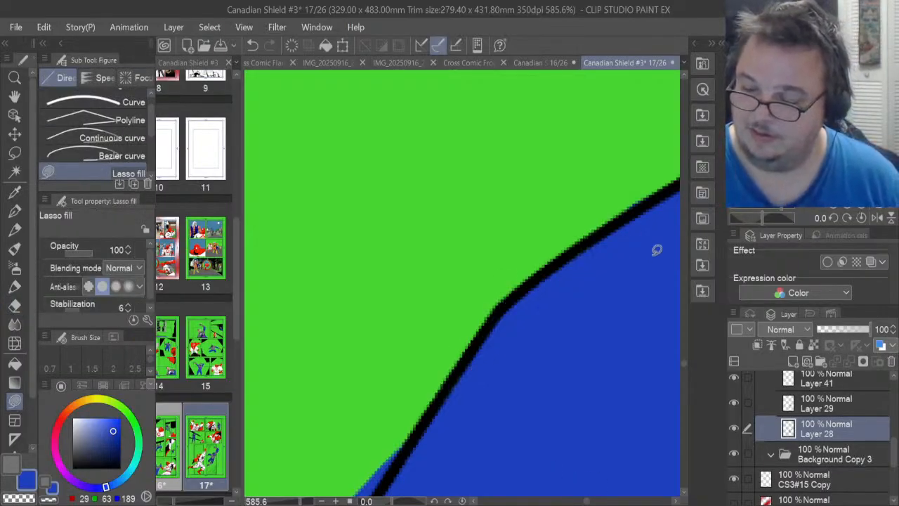
# Erase the blue overspill outside the outline beside the solid black shadow shape, just above the limb's bent joint
pyautogui.scroll(-5, 683, 362)
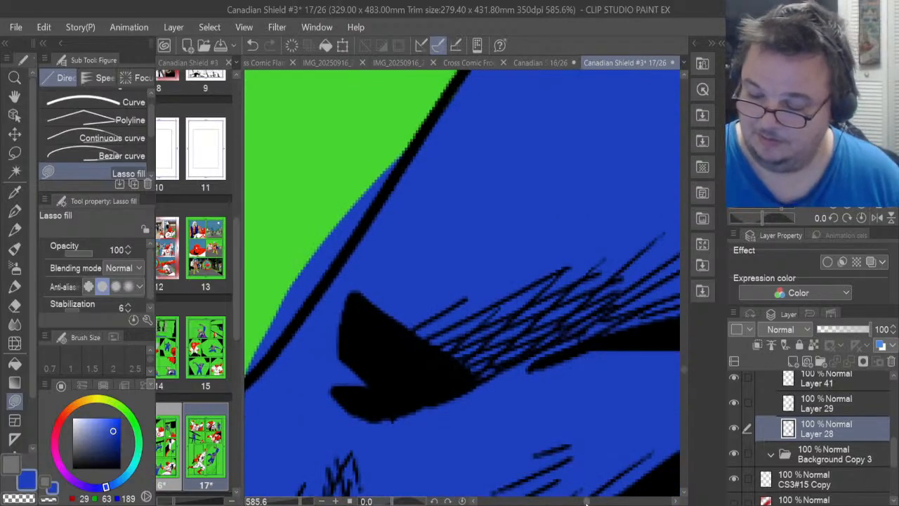
pyautogui.moveTo(586, 501); pyautogui.dragTo(584, 502)
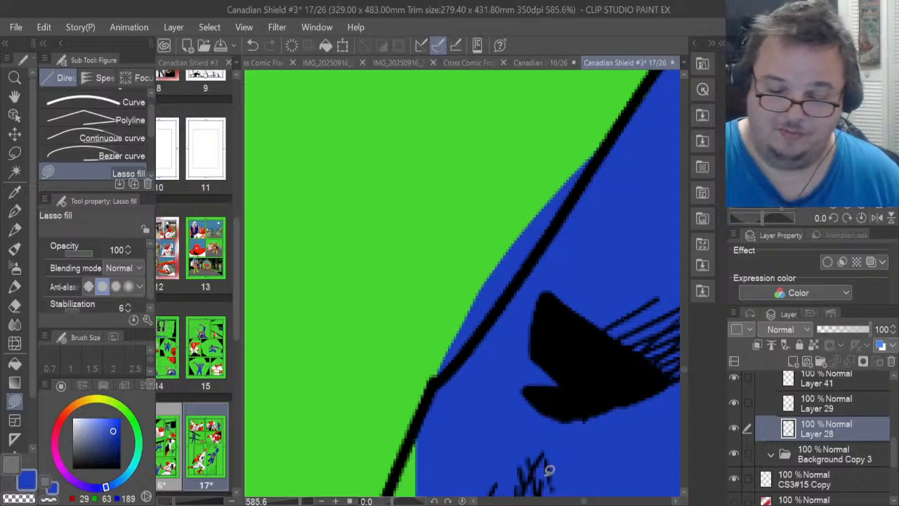
pyautogui.click(14, 305)
pyautogui.moveTo(447, 355); pyautogui.dragTo(599, 142)
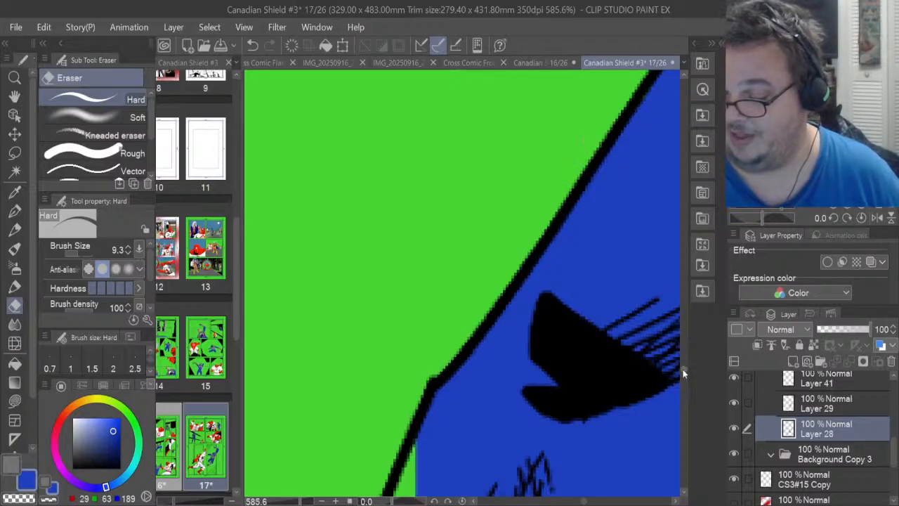
# Lasso-fill the green gap inside the outline at the limb's bent joint in blue on Layer 28
pyautogui.scroll(-5, 683, 374)
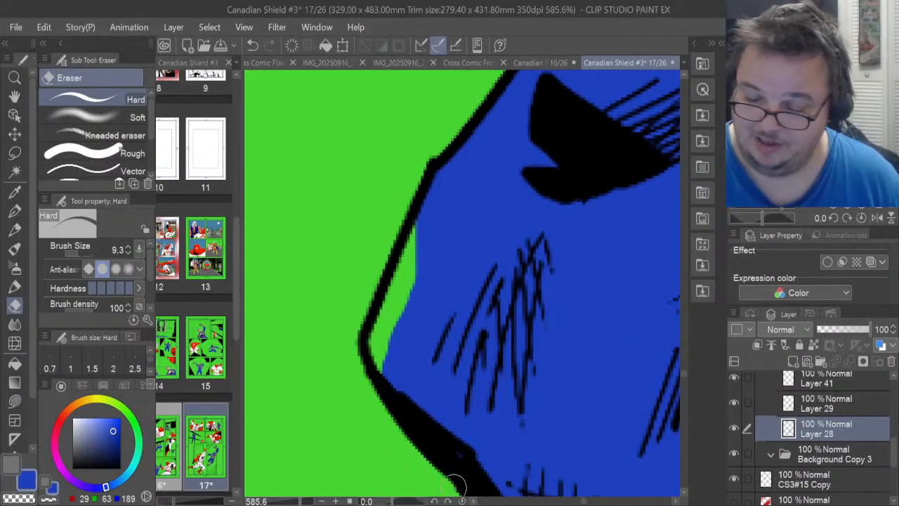
pyautogui.press('u')
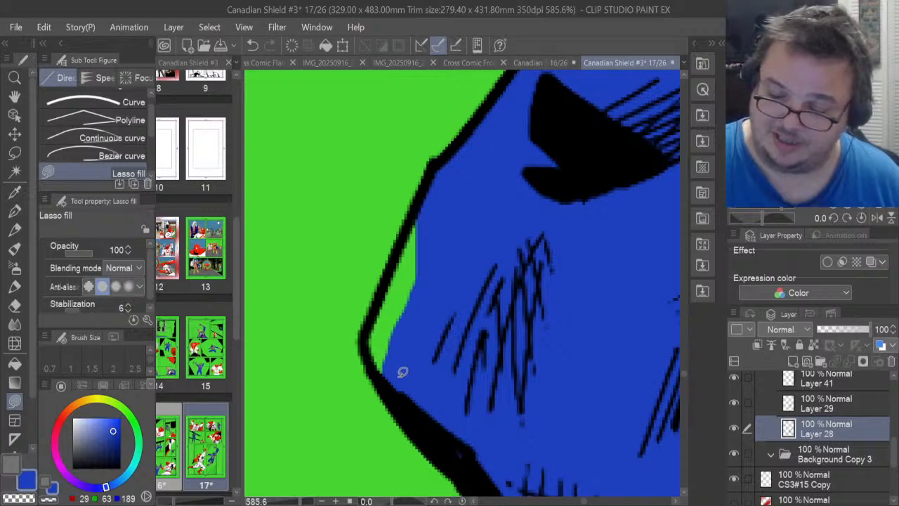
pyautogui.moveTo(402, 372)
pyautogui.mouseDown()
pyautogui.moveTo(377, 364)
pyautogui.moveTo(370, 328)
pyautogui.moveTo(422, 199)
pyautogui.moveTo(447, 180)
pyautogui.mouseUp()
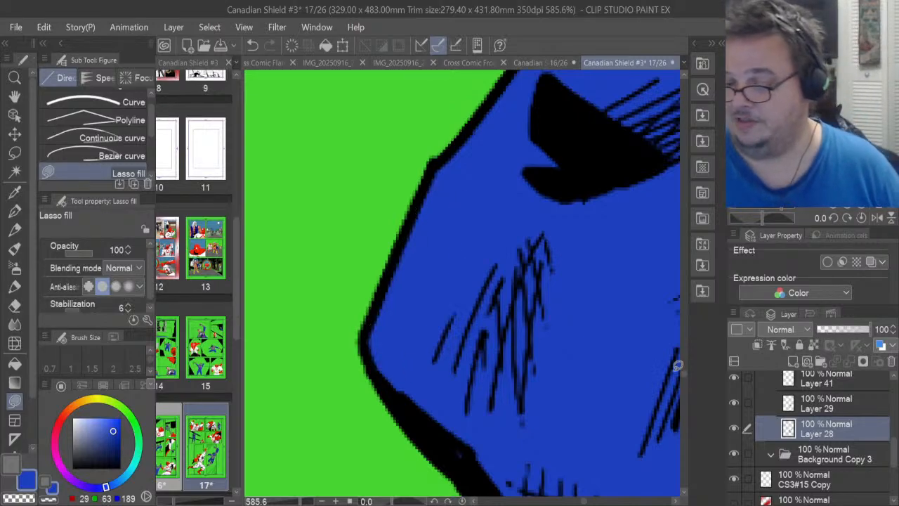
# On Layer 29, erase the gray fleck on the blue side of the curved border between the blue limb and gray shape
pyautogui.scroll(-3, 684, 373)
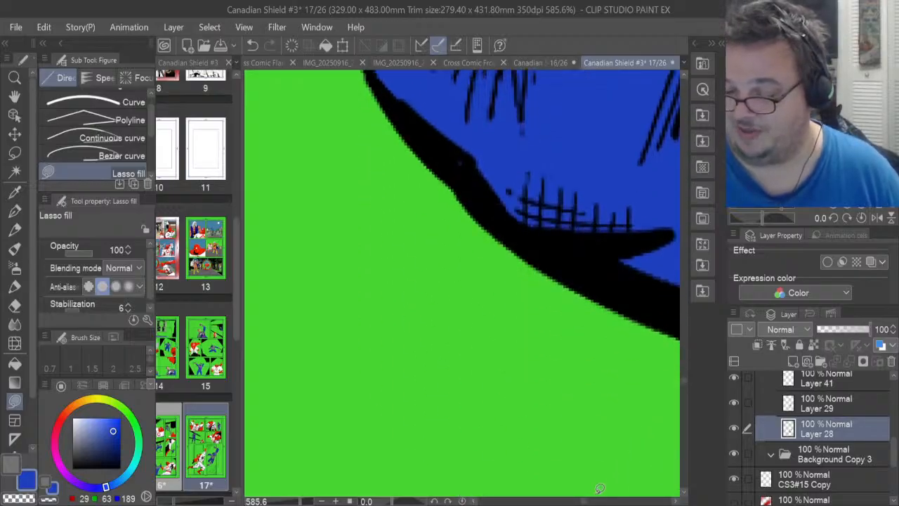
pyautogui.hscroll(3, 590, 502)
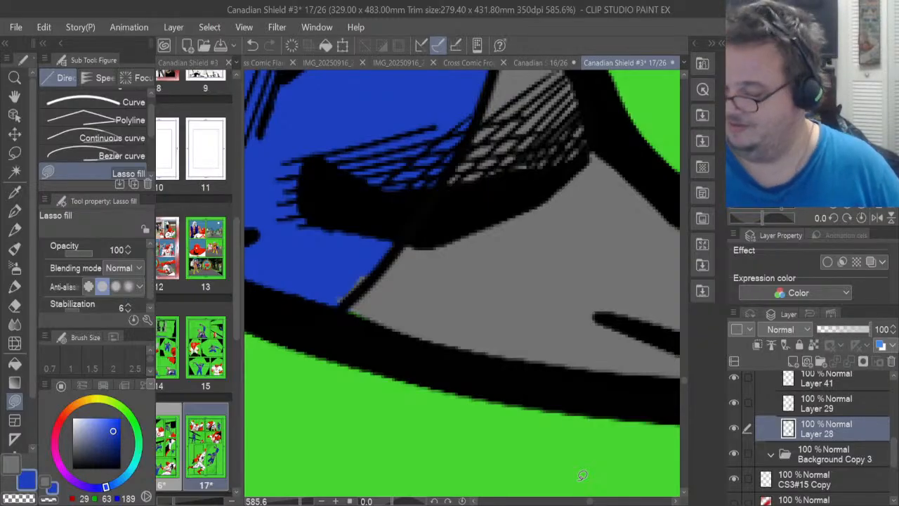
pyautogui.click(765, 399)
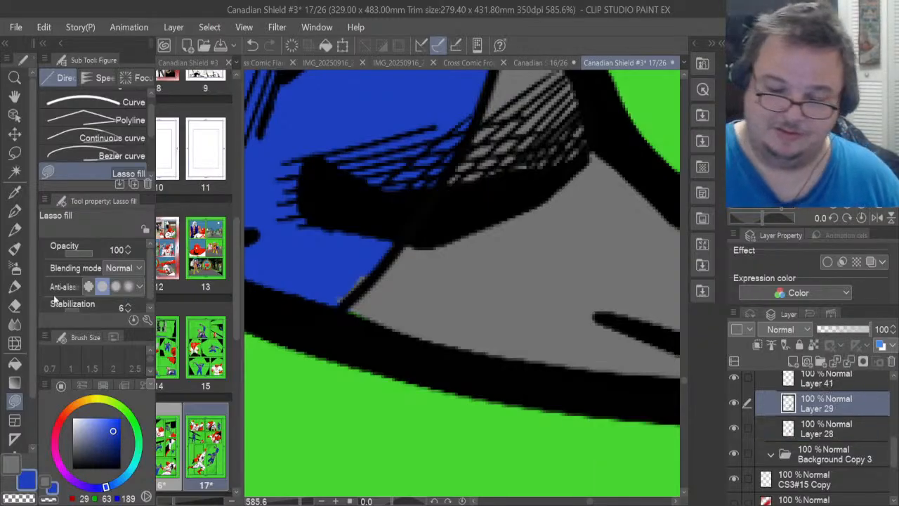
pyautogui.click(14, 305)
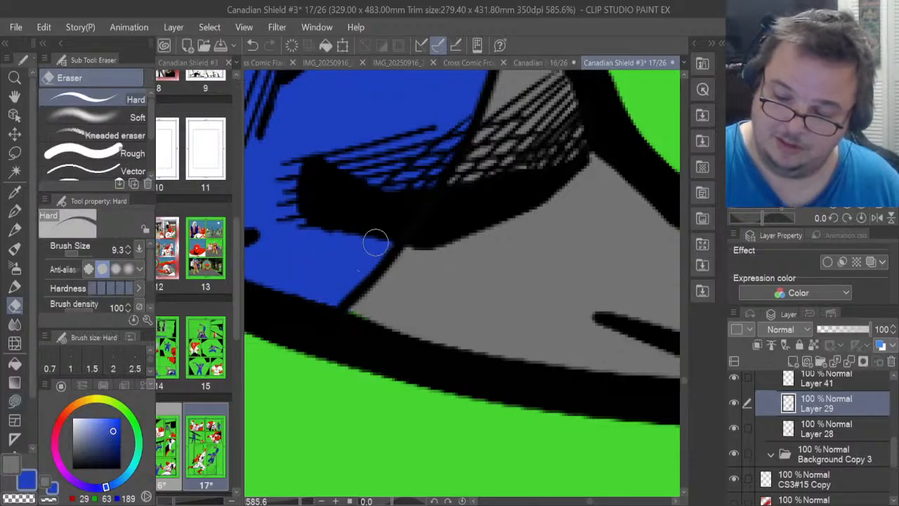
# Lasso-fill the tiny green gap at the gray shape's lower corner in gray on Layer 29
pyautogui.click(11, 464)
pyautogui.click(14, 400)
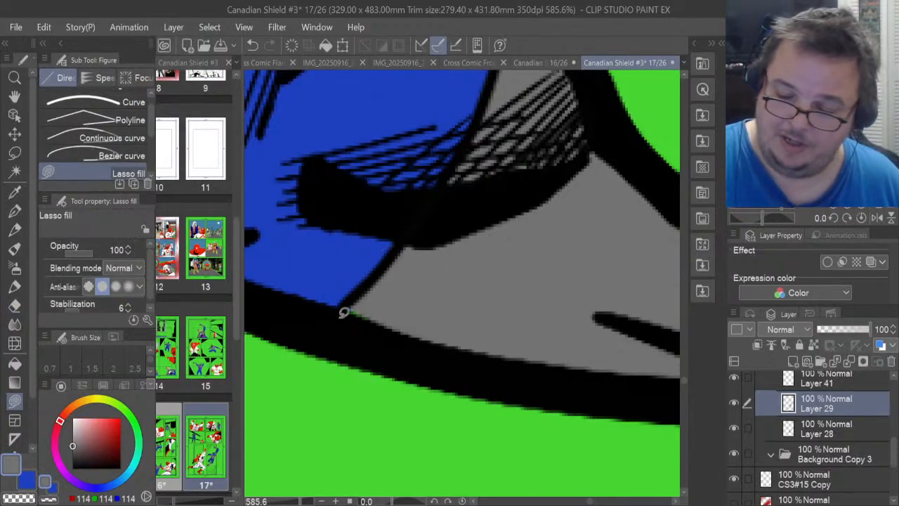
pyautogui.moveTo(344, 311)
pyautogui.mouseDown()
pyautogui.moveTo(381, 321)
pyautogui.moveTo(347, 307)
pyautogui.moveTo(423, 259)
pyautogui.mouseUp()
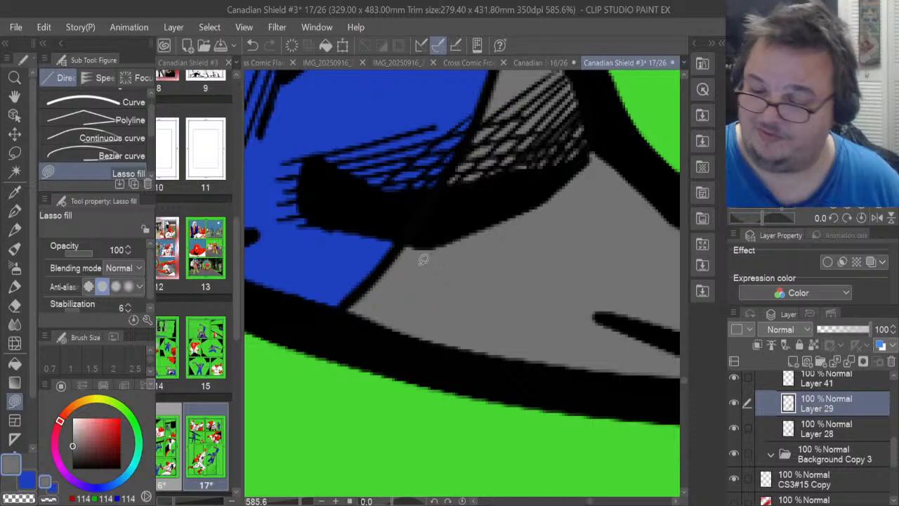
# On Layer 28, erase the blue overspill beneath the thick black outline bordering the green opening above the gray shape
pyautogui.scroll(5, 681, 377)
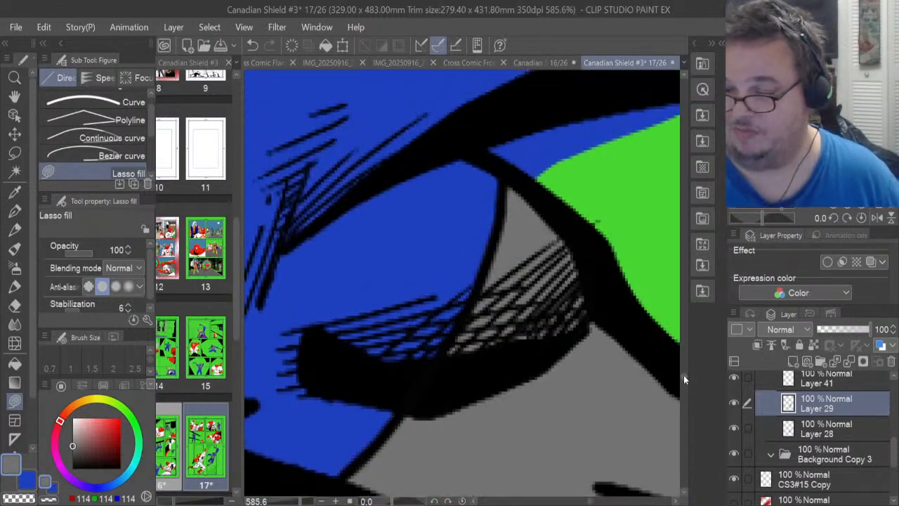
pyautogui.scroll(1, 682, 374)
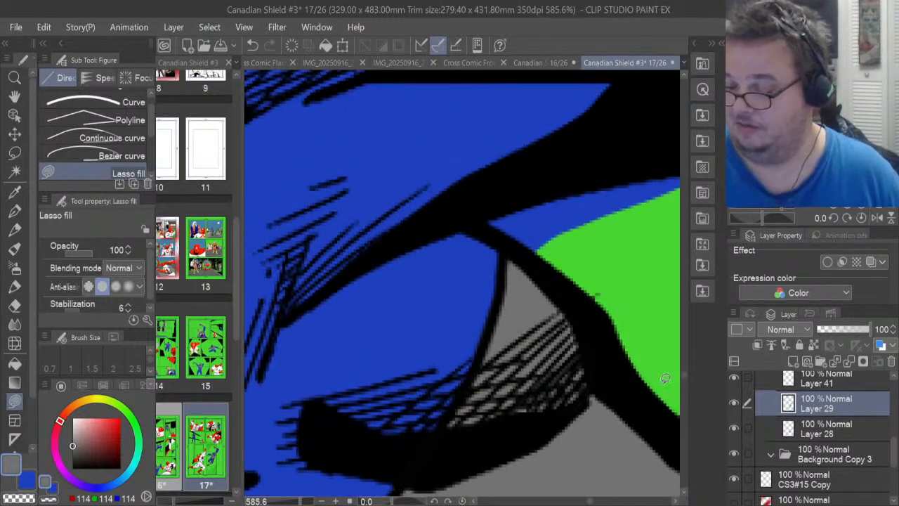
pyautogui.click(758, 421)
pyautogui.press('e')
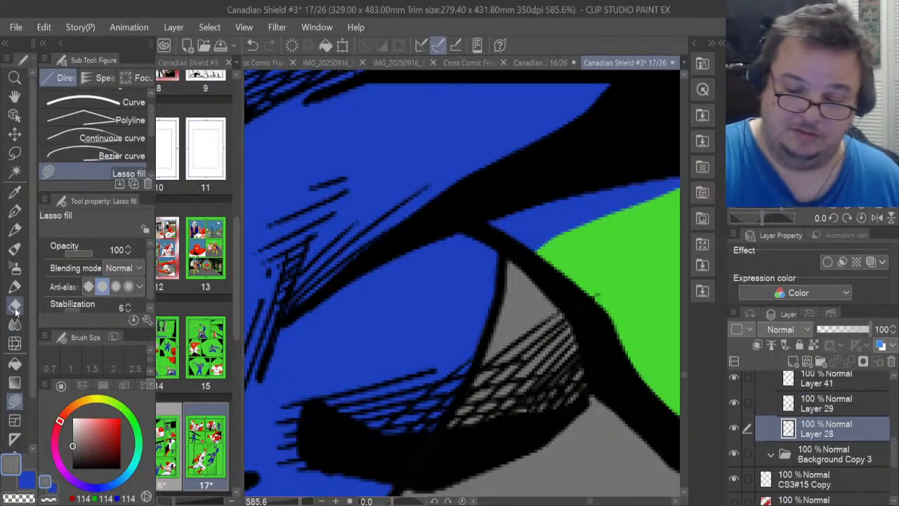
pyautogui.moveTo(505, 226)
pyautogui.mouseDown()
pyautogui.moveTo(564, 250)
pyautogui.moveTo(490, 222)
pyautogui.moveTo(652, 180)
pyautogui.moveTo(559, 217)
pyautogui.moveTo(617, 219)
pyautogui.moveTo(547, 233)
pyautogui.moveTo(621, 298)
pyautogui.moveTo(663, 181)
pyautogui.moveTo(623, 203)
pyautogui.mouseUp()
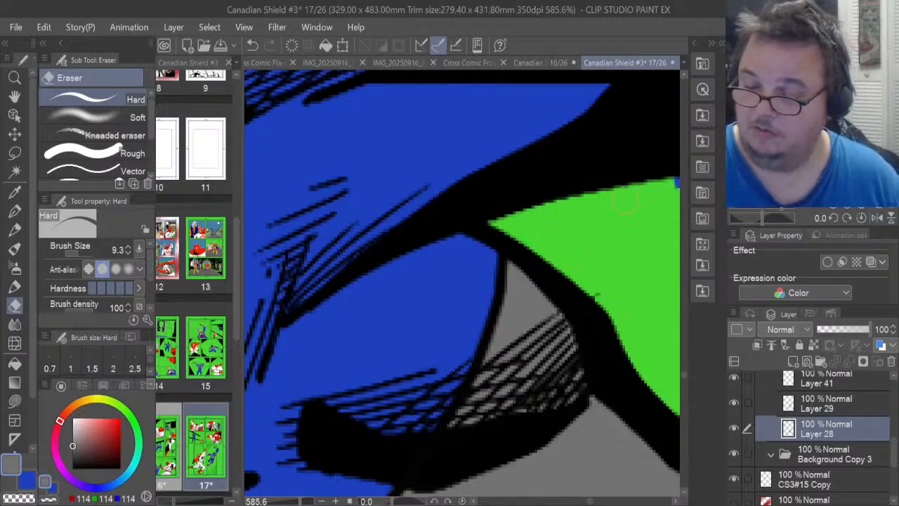
pyautogui.moveTo(591, 502); pyautogui.dragTo(595, 502)
pyautogui.moveTo(390, 183); pyautogui.dragTo(429, 170)
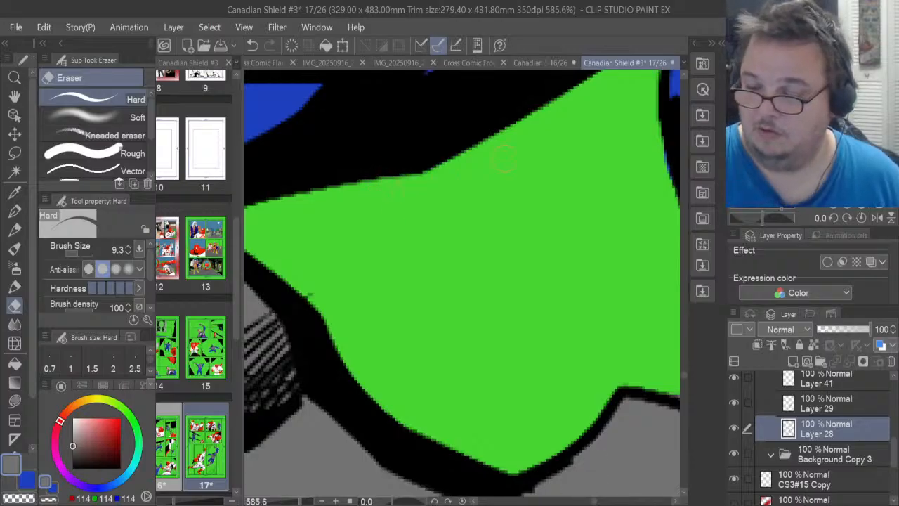
# Erase the stray gray specks along the gray shape's rounded end and in the adjacent green area on Layer 29
pyautogui.moveTo(688, 372); pyautogui.dragTo(686, 370)
pyautogui.moveTo(594, 502); pyautogui.dragTo(597, 501)
pyautogui.moveTo(681, 372); pyautogui.dragTo(685, 381)
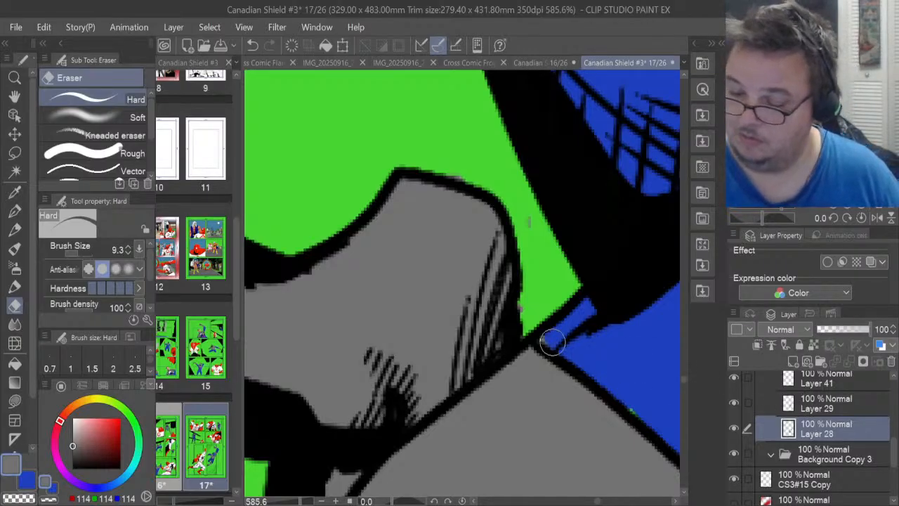
pyautogui.moveTo(552, 342); pyautogui.dragTo(547, 331)
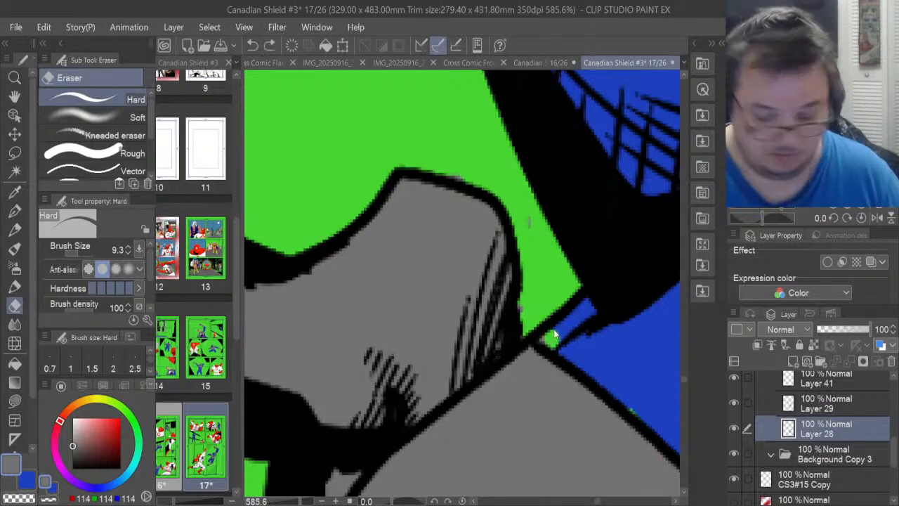
pyautogui.click(822, 407)
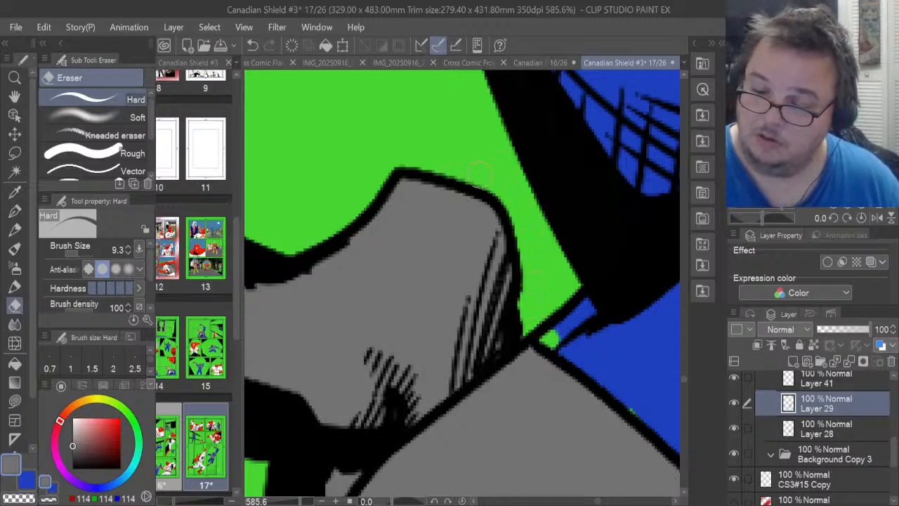
# On Layer 28, lasso-fill the hole in the small blue sliver and the gap along the gray shape's diagonal border in blue
pyautogui.click(14, 400)
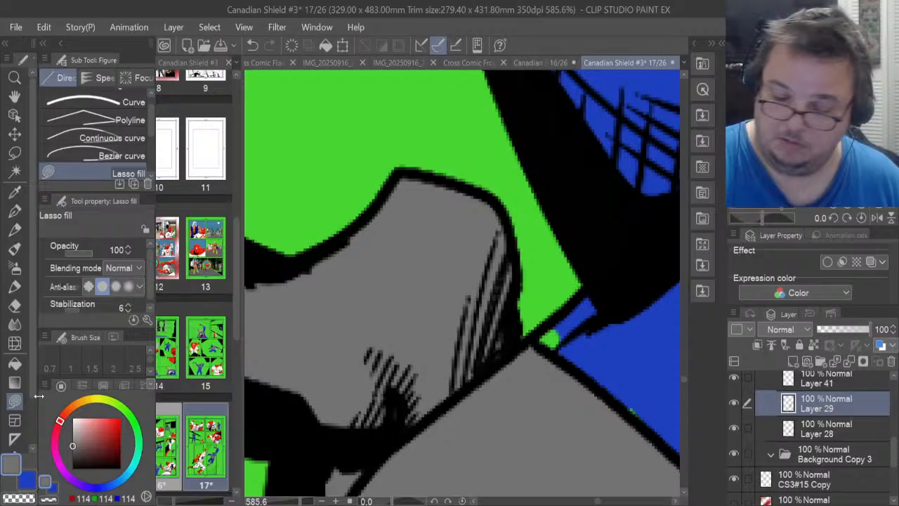
pyautogui.click(27, 479)
pyautogui.click(814, 428)
pyautogui.moveTo(594, 368)
pyautogui.mouseDown()
pyautogui.moveTo(541, 342)
pyautogui.moveTo(623, 298)
pyautogui.mouseUp()
pyautogui.moveTo(653, 390)
pyautogui.mouseDown()
pyautogui.moveTo(626, 401)
pyautogui.moveTo(652, 415)
pyautogui.mouseUp()
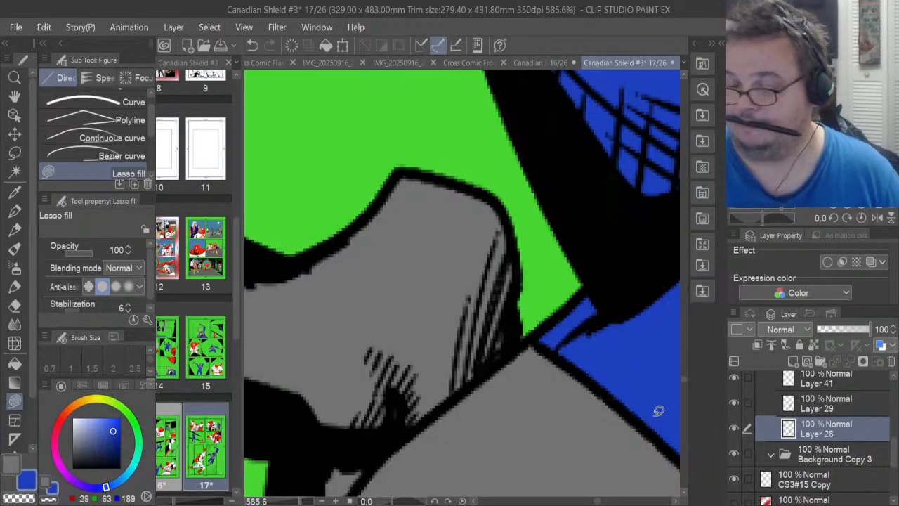
pyautogui.scroll(-6, 658, 411)
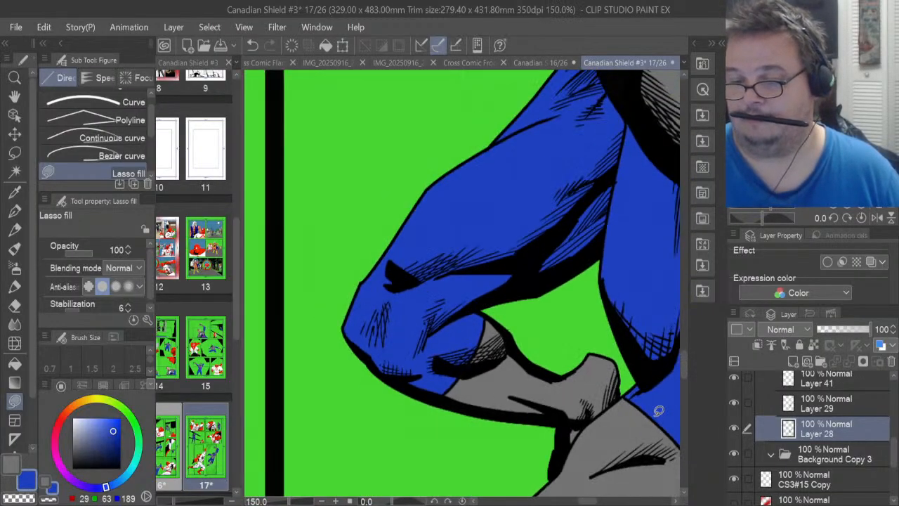
# Erase the stray gray speck in the blue area above the large gray shape's diagonal border on Layer 29
pyautogui.scroll(-2, 658, 411)
pyautogui.moveTo(581, 502); pyautogui.dragTo(607, 501)
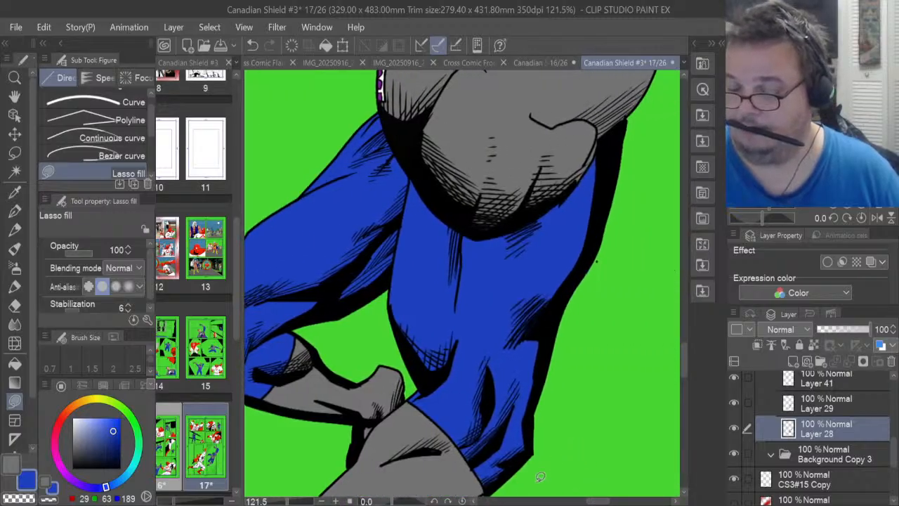
pyautogui.scroll(3, 482, 467)
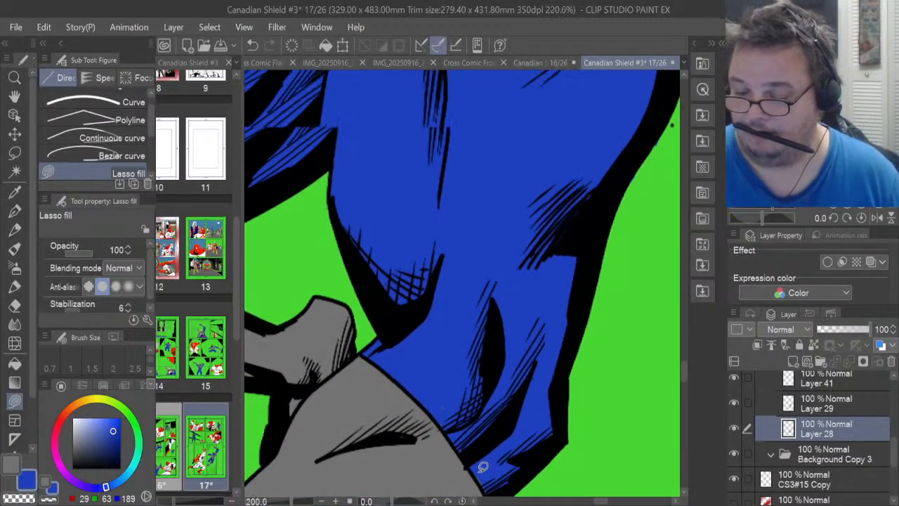
pyautogui.scroll(5, 483, 467)
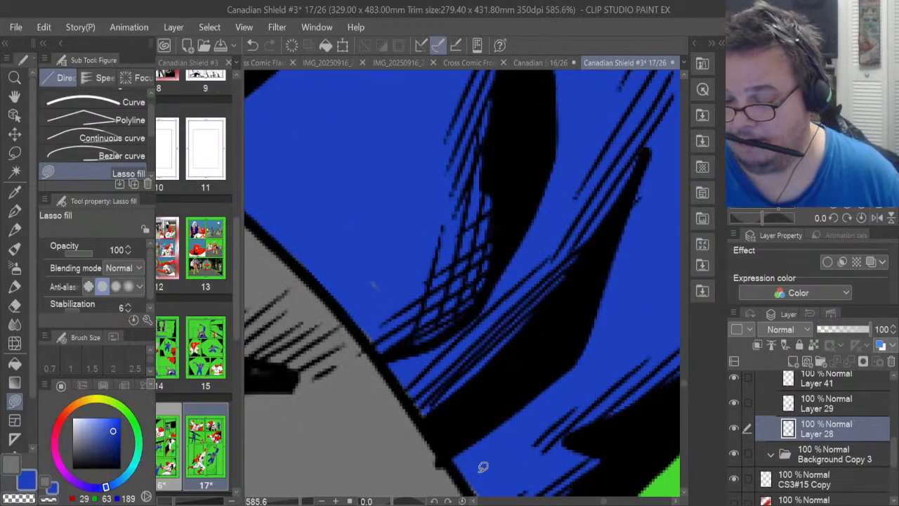
pyautogui.click(818, 401)
pyautogui.click(14, 305)
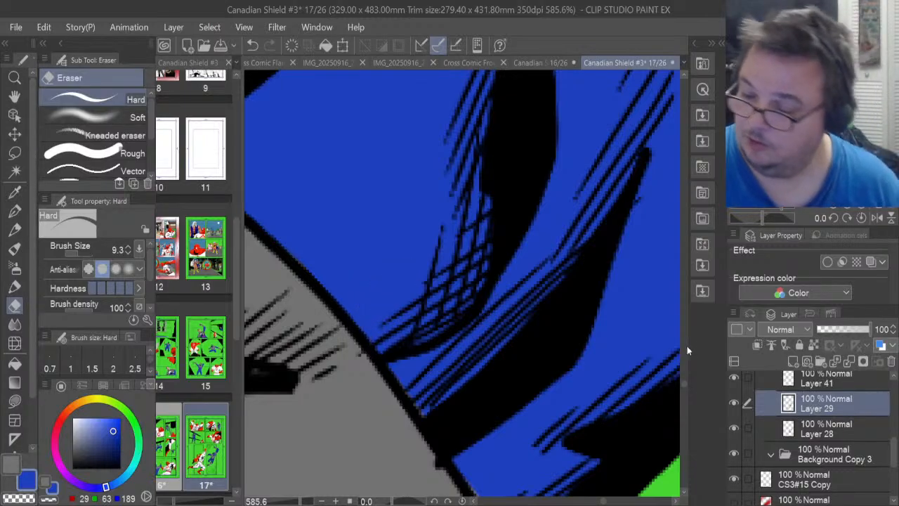
pyautogui.moveTo(683, 380); pyautogui.dragTo(683, 381)
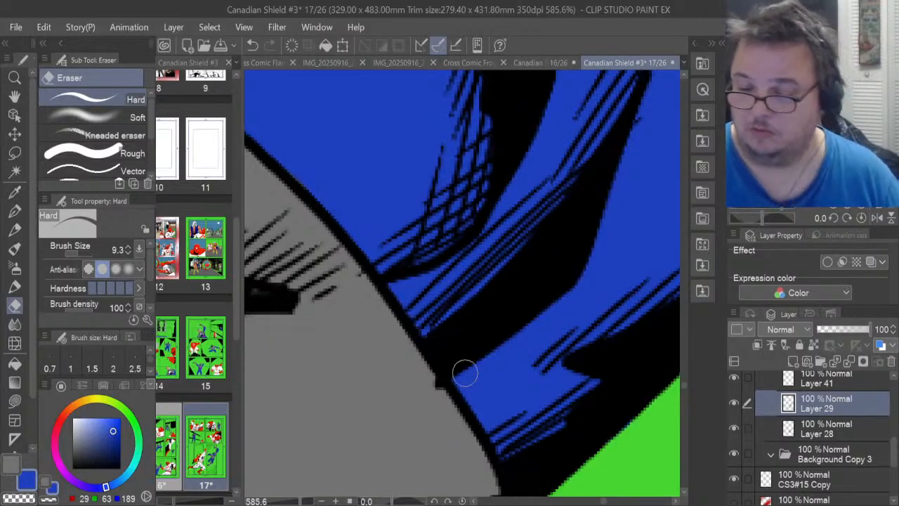
pyautogui.scroll(-2, 464, 373)
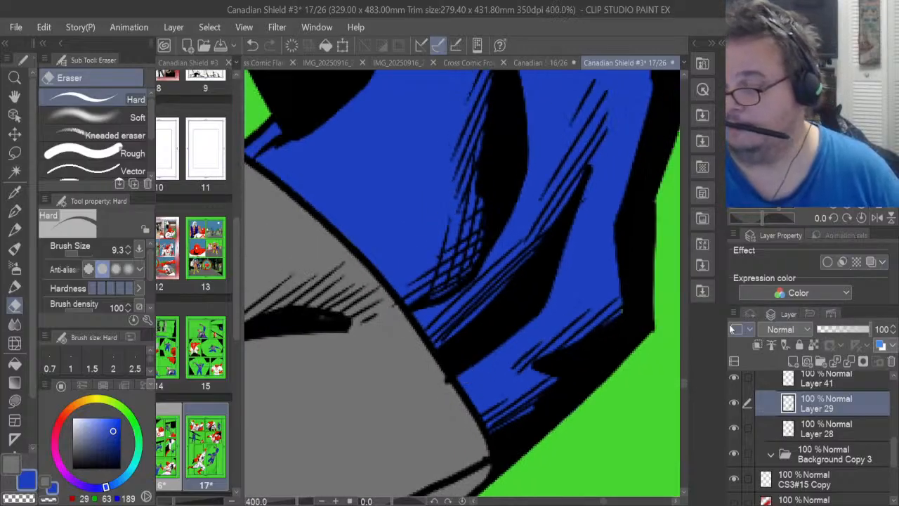
# On Layer 28, erase the blue overspill outside the thick black outline bordering the green area, near the stray black dot
pyautogui.moveTo(684, 381); pyautogui.dragTo(684, 362)
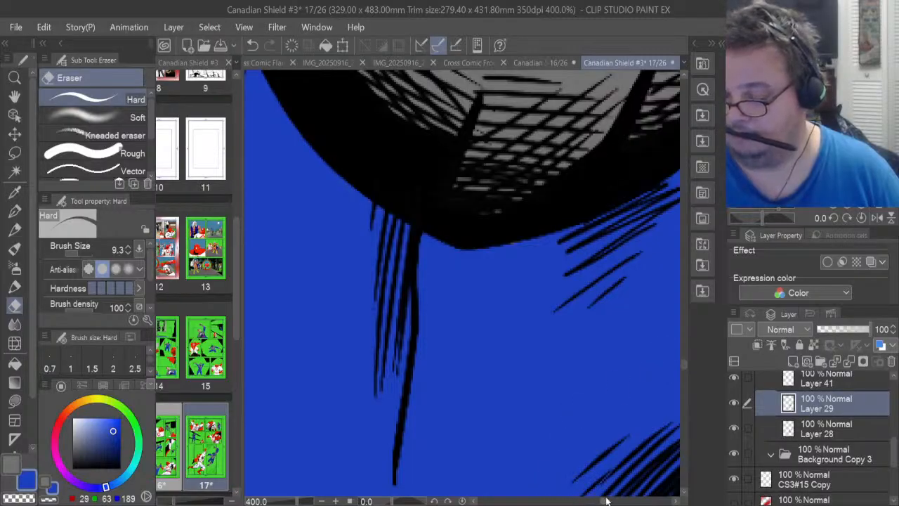
pyautogui.moveTo(606, 501); pyautogui.dragTo(613, 501)
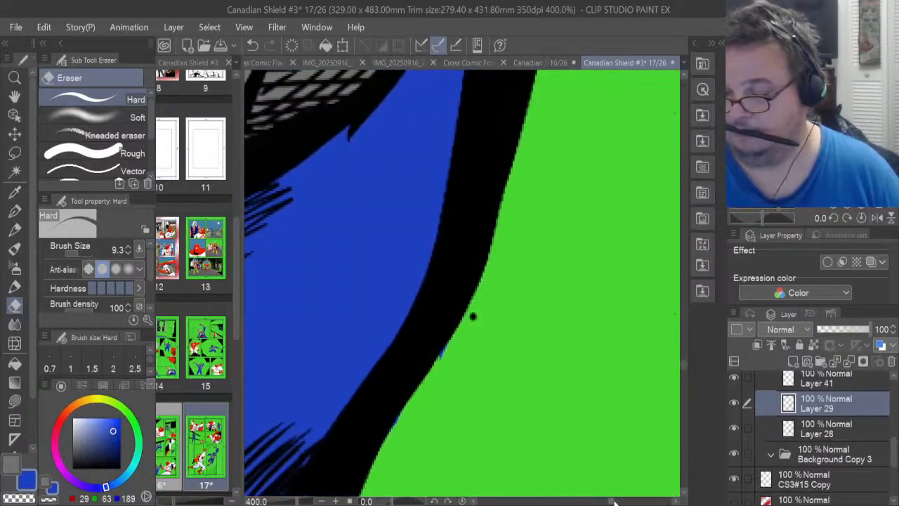
pyautogui.click(828, 433)
pyautogui.moveTo(438, 358); pyautogui.dragTo(455, 331)
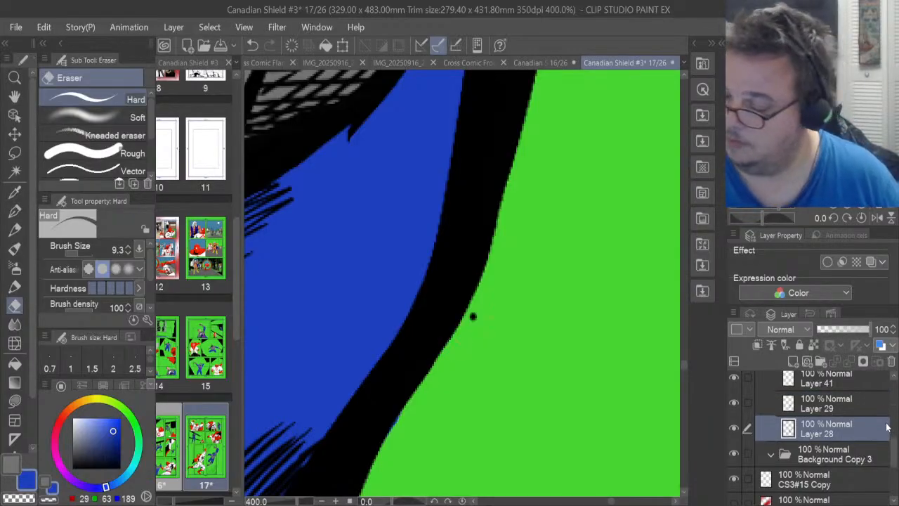
# Erase the stray black dot beside the thick outline on the line art layer CS3#15 Copy 7
pyautogui.scroll(4, 815, 435)
pyautogui.scroll(1, 866, 419)
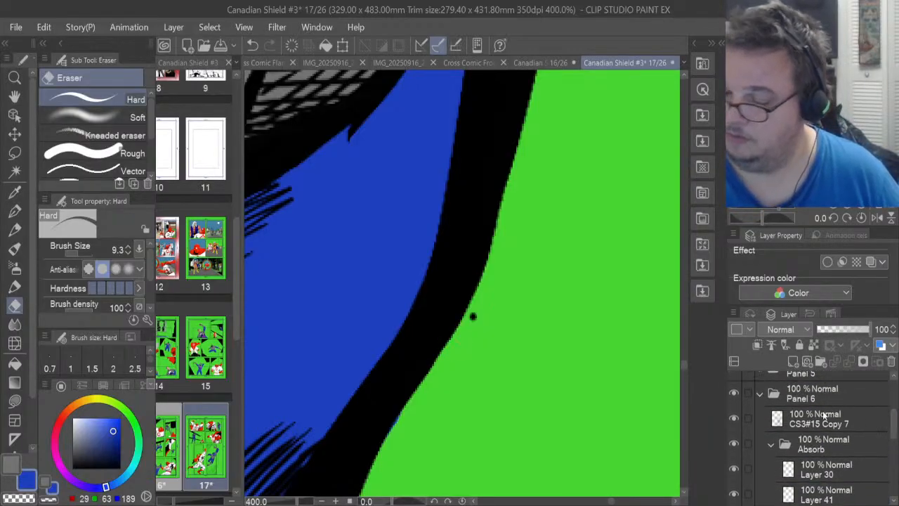
pyautogui.click(826, 417)
pyautogui.moveTo(482, 325); pyautogui.dragTo(476, 320)
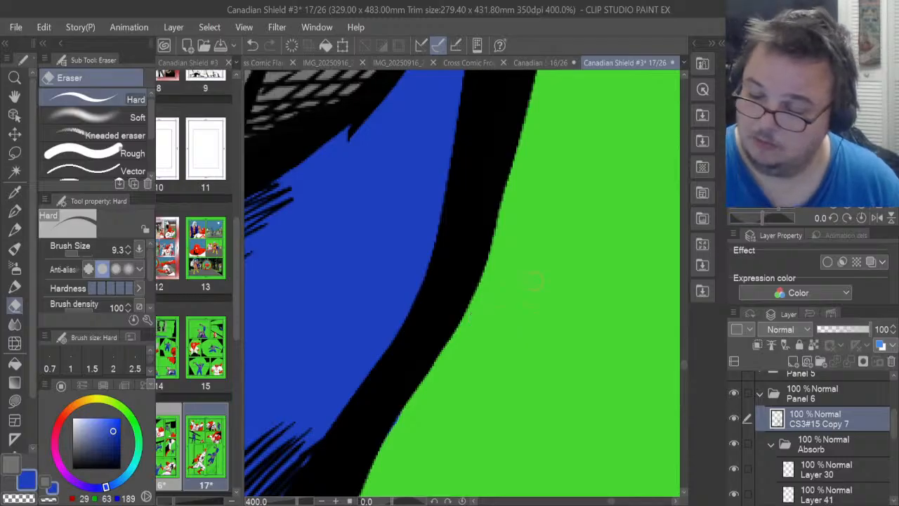
# Inspect the outlines of the blue and gray shapes and the surrounding green areas for remaining gaps, overspill and specks
pyautogui.moveTo(684, 365)
pyautogui.mouseDown()
pyautogui.moveTo(685, 351)
pyautogui.moveTo(683, 377)
pyautogui.mouseUp()
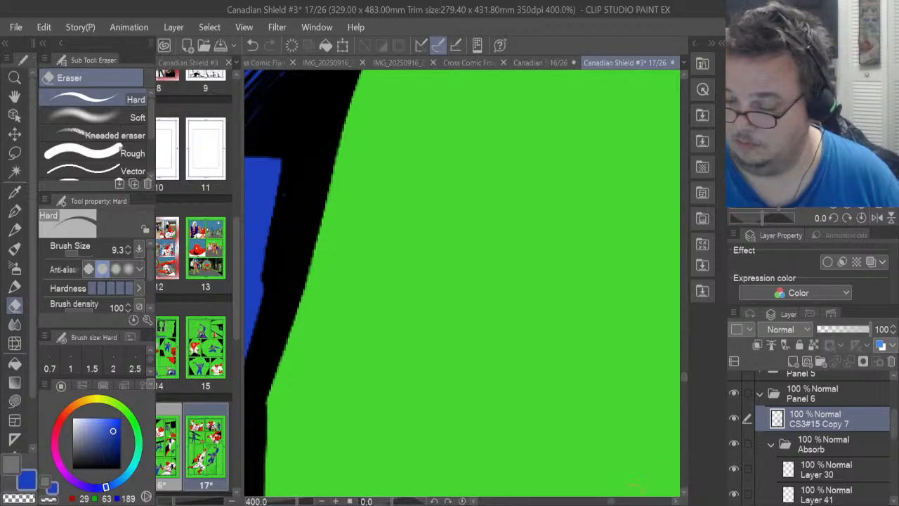
pyautogui.moveTo(613, 501); pyautogui.dragTo(609, 502)
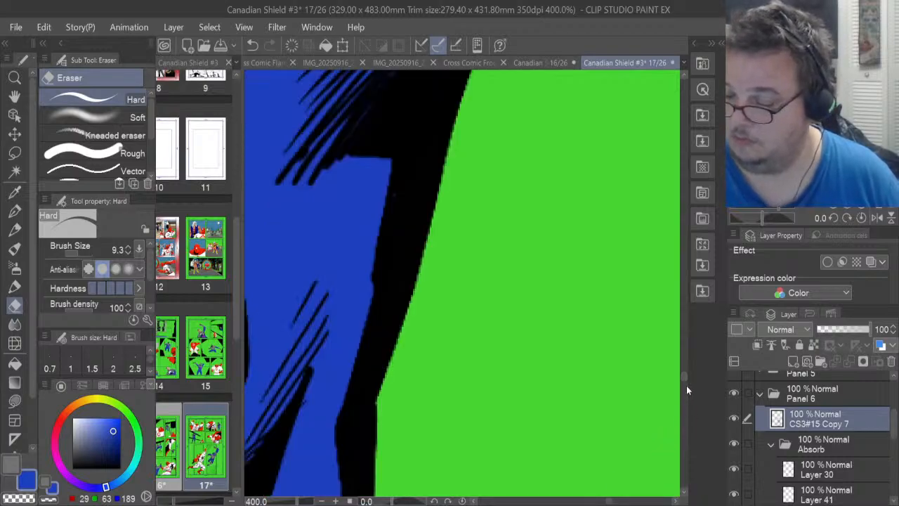
pyautogui.moveTo(682, 380); pyautogui.dragTo(684, 390)
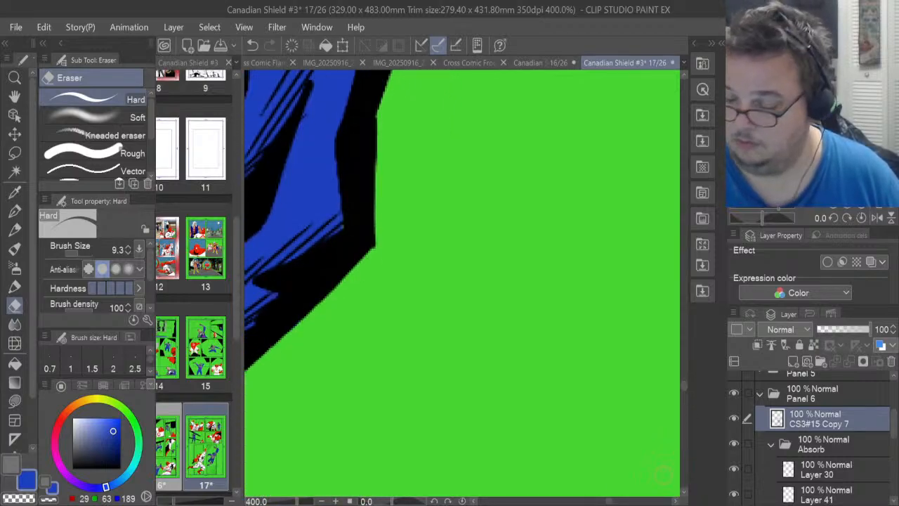
pyautogui.moveTo(611, 501); pyautogui.dragTo(594, 501)
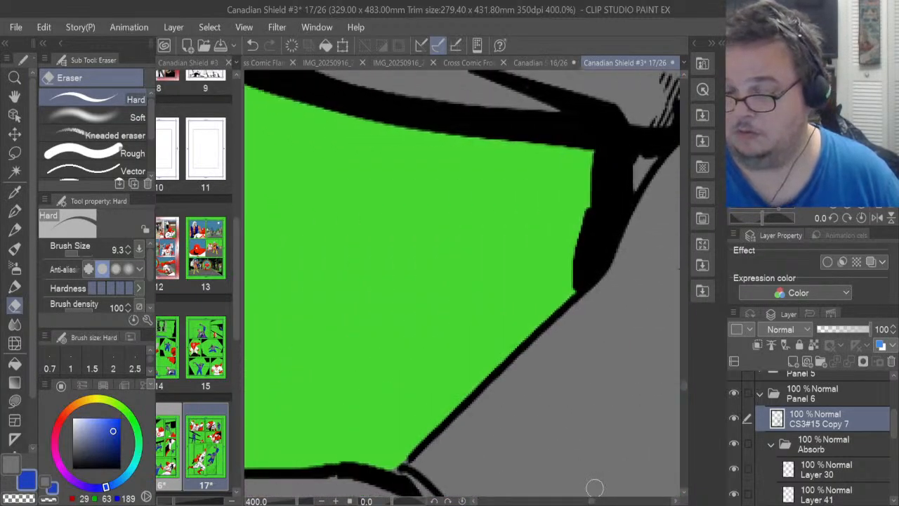
pyautogui.moveTo(685, 387); pyautogui.dragTo(684, 375)
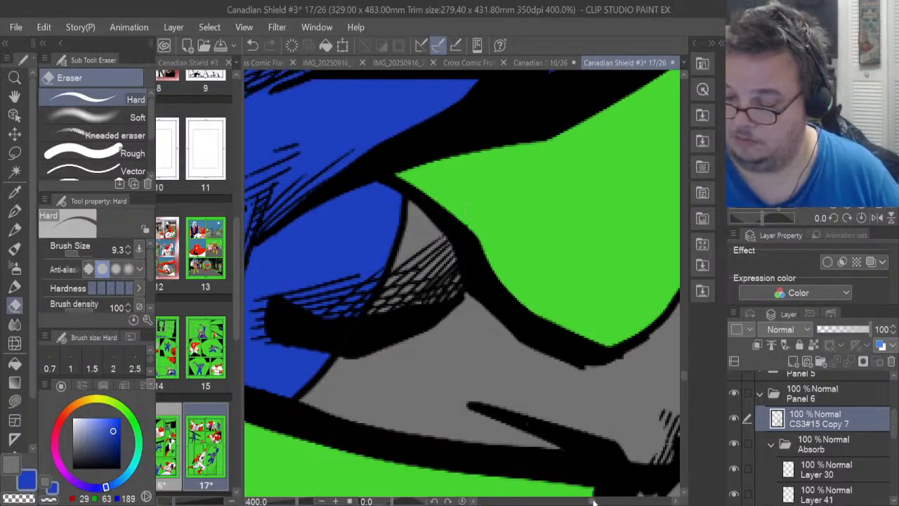
pyautogui.moveTo(596, 502); pyautogui.dragTo(589, 503)
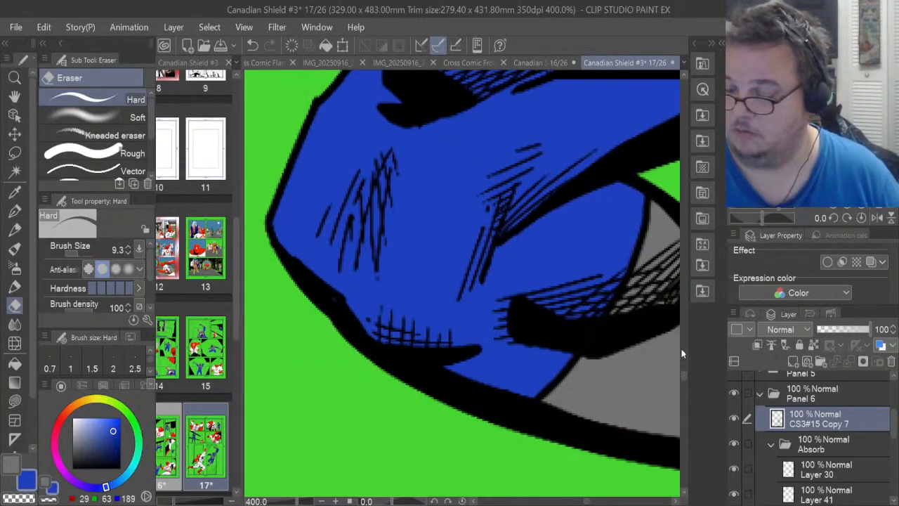
pyautogui.moveTo(686, 375); pyautogui.dragTo(687, 358)
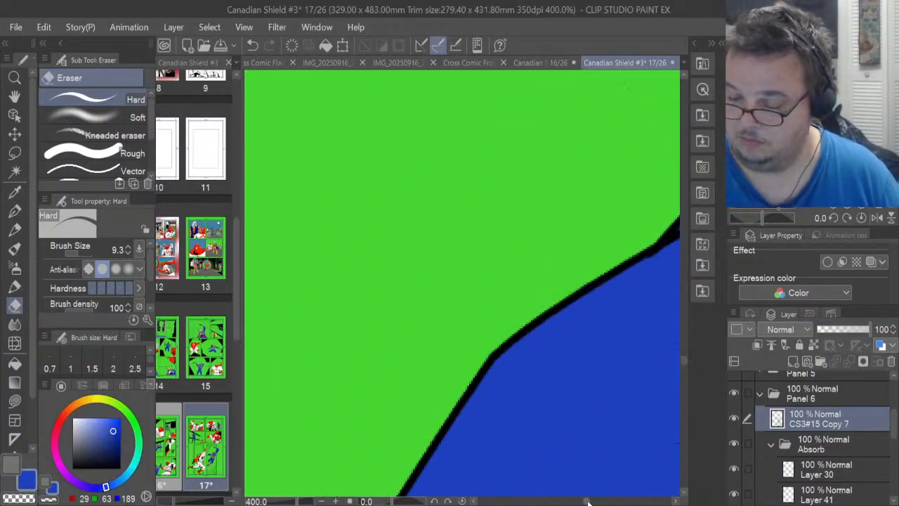
pyautogui.moveTo(588, 503); pyautogui.dragTo(594, 502)
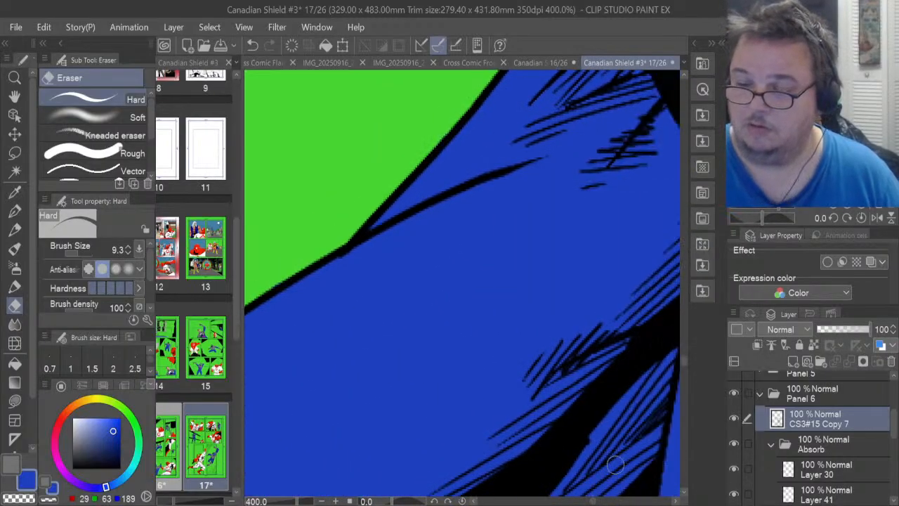
pyautogui.moveTo(684, 361)
pyautogui.mouseDown()
pyautogui.moveTo(690, 336)
pyautogui.moveTo(692, 344)
pyautogui.mouseUp()
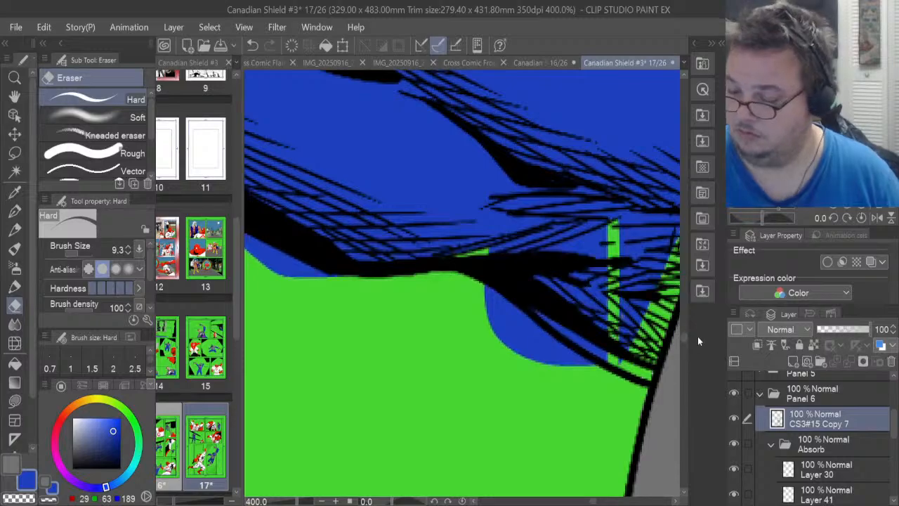
# On Layer 28, erase the rounded patch of blue overspill beneath the hatched black outline near the gray shape
pyautogui.moveTo(893, 427); pyautogui.dragTo(894, 451)
pyautogui.click(822, 468)
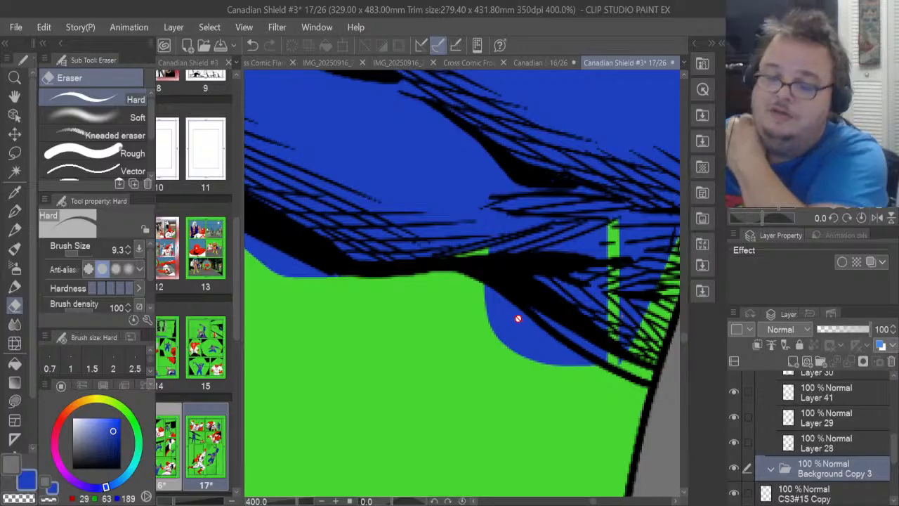
pyautogui.click(817, 448)
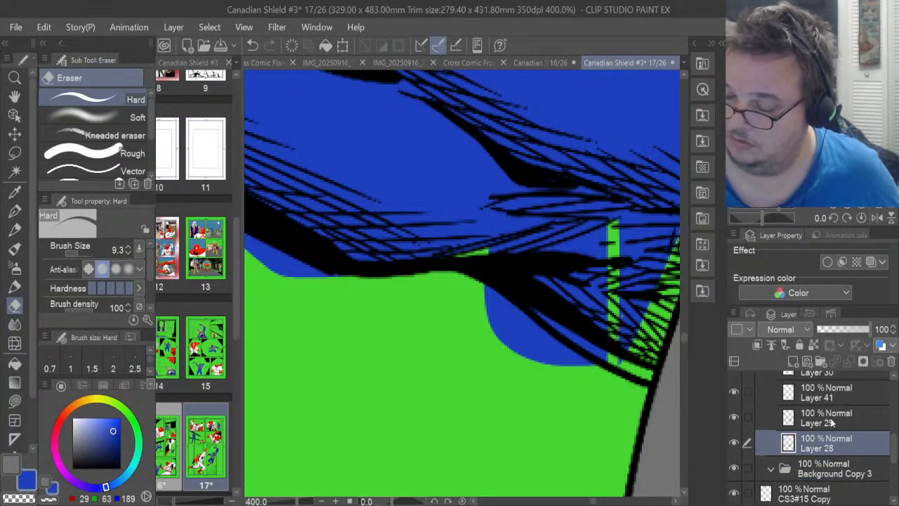
pyautogui.moveTo(496, 306)
pyautogui.mouseDown()
pyautogui.moveTo(500, 288)
pyautogui.moveTo(552, 349)
pyautogui.moveTo(545, 330)
pyautogui.moveTo(605, 369)
pyautogui.moveTo(500, 295)
pyautogui.moveTo(544, 358)
pyautogui.moveTo(506, 323)
pyautogui.moveTo(511, 347)
pyautogui.mouseUp()
# Lasso-fill the green gaps among the hatching in blue on Layer 28 and erase the stray gray specks there on Layer 29
pyautogui.press('u')
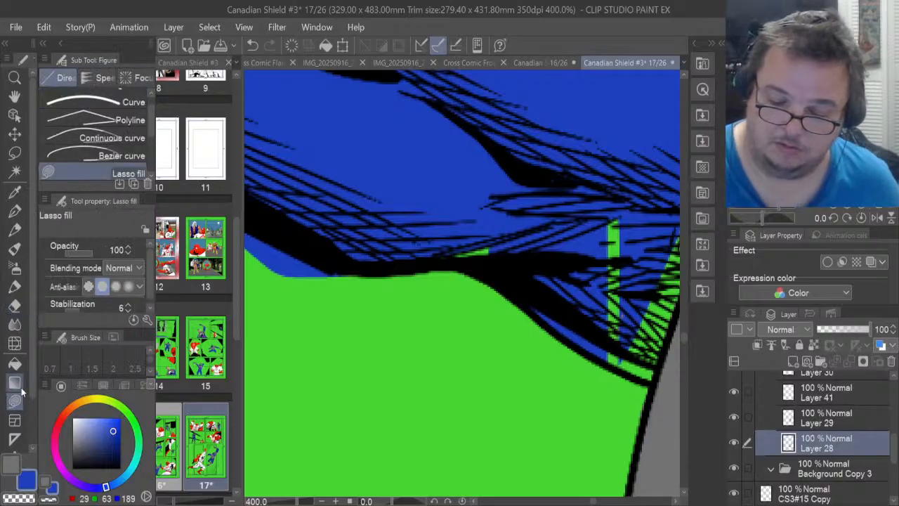
pyautogui.moveTo(498, 265)
pyautogui.mouseDown()
pyautogui.moveTo(440, 247)
pyautogui.moveTo(576, 206)
pyautogui.moveTo(596, 235)
pyautogui.mouseUp()
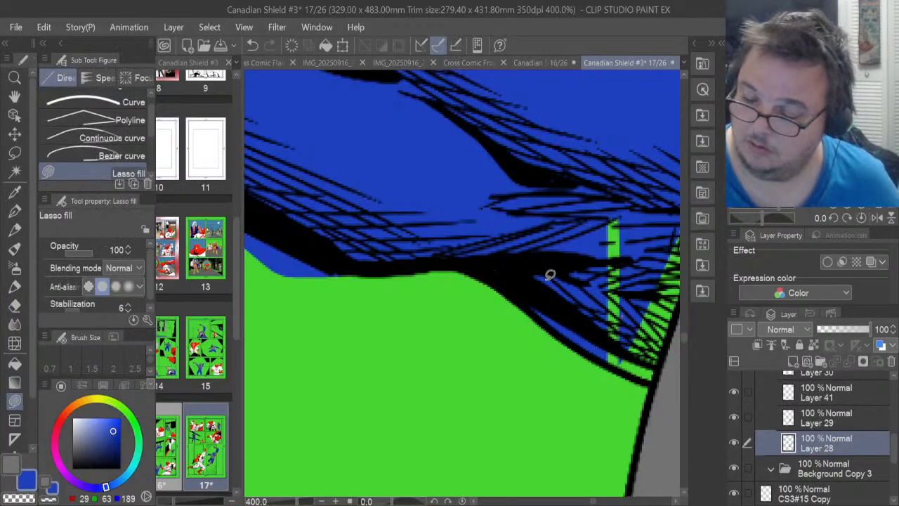
pyautogui.moveTo(598, 360)
pyautogui.mouseDown()
pyautogui.moveTo(660, 372)
pyautogui.moveTo(674, 327)
pyautogui.moveTo(614, 176)
pyautogui.moveTo(587, 237)
pyautogui.mouseUp()
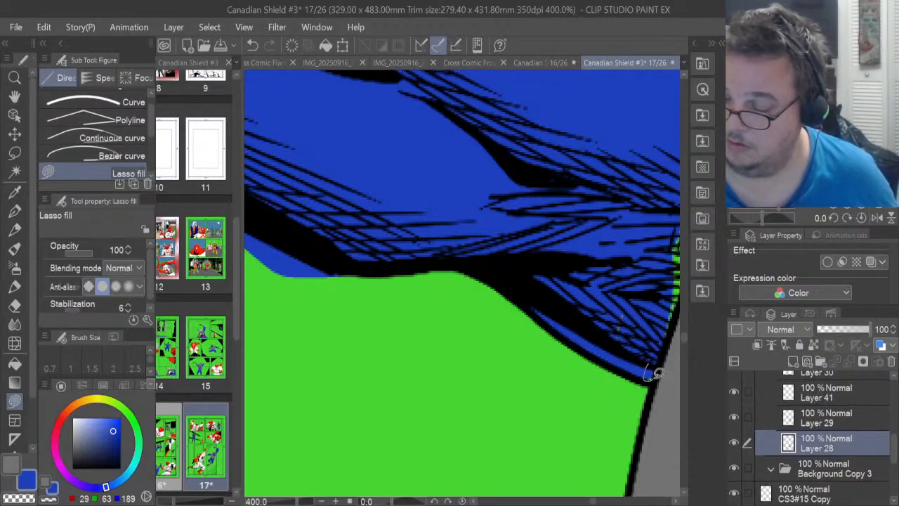
pyautogui.click(825, 417)
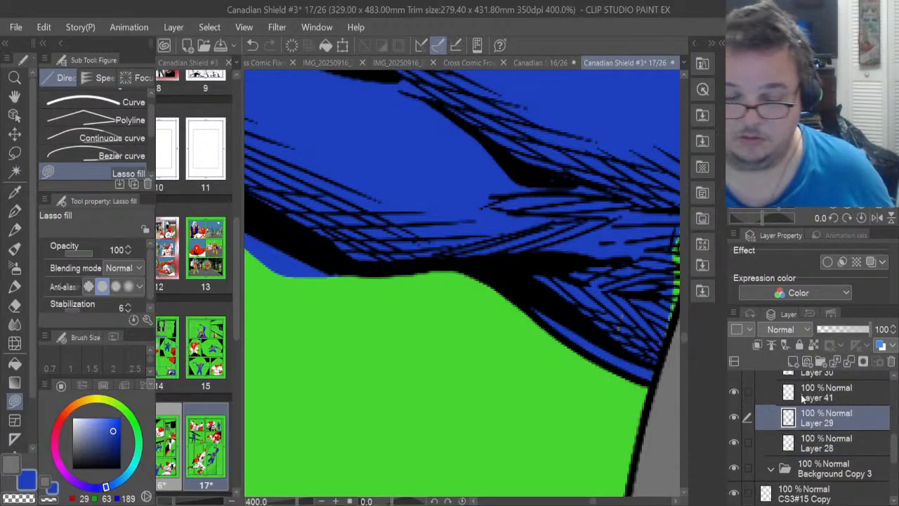
pyautogui.click(14, 304)
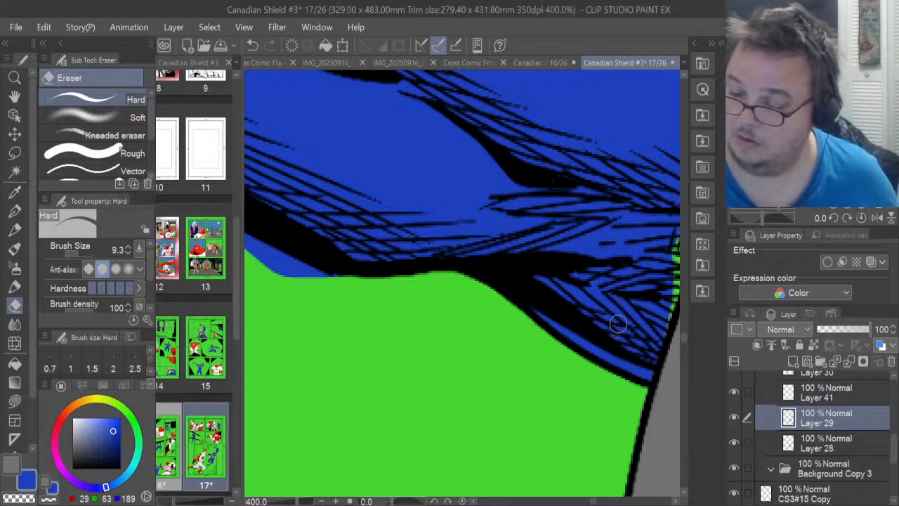
# On Layer 28, lasso-fill in blue the green strips along the gray border and below the upper outline, plus the edge beside the smaller gray shape
pyautogui.click(817, 445)
pyautogui.moveTo(595, 501); pyautogui.dragTo(599, 501)
pyautogui.moveTo(684, 339); pyautogui.dragTo(685, 336)
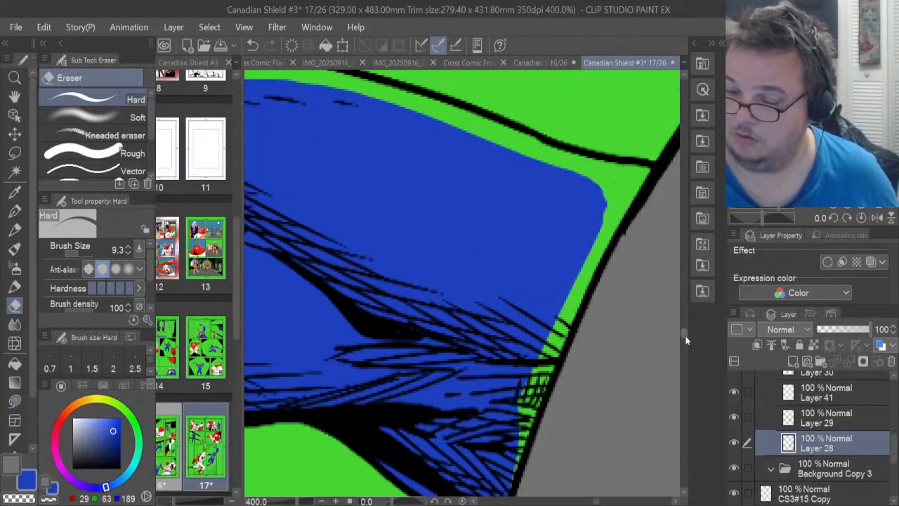
pyautogui.click(14, 400)
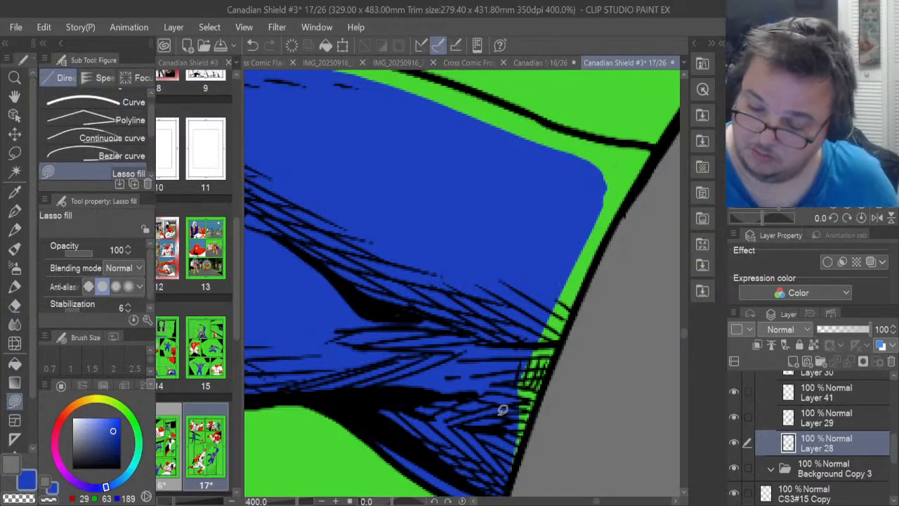
pyautogui.moveTo(498, 413)
pyautogui.mouseDown()
pyautogui.moveTo(511, 463)
pyautogui.moveTo(596, 254)
pyautogui.moveTo(600, 214)
pyautogui.mouseUp()
pyautogui.moveTo(593, 262)
pyautogui.mouseDown()
pyautogui.moveTo(647, 179)
pyautogui.moveTo(658, 144)
pyautogui.moveTo(468, 90)
pyautogui.moveTo(367, 153)
pyautogui.moveTo(481, 270)
pyautogui.mouseUp()
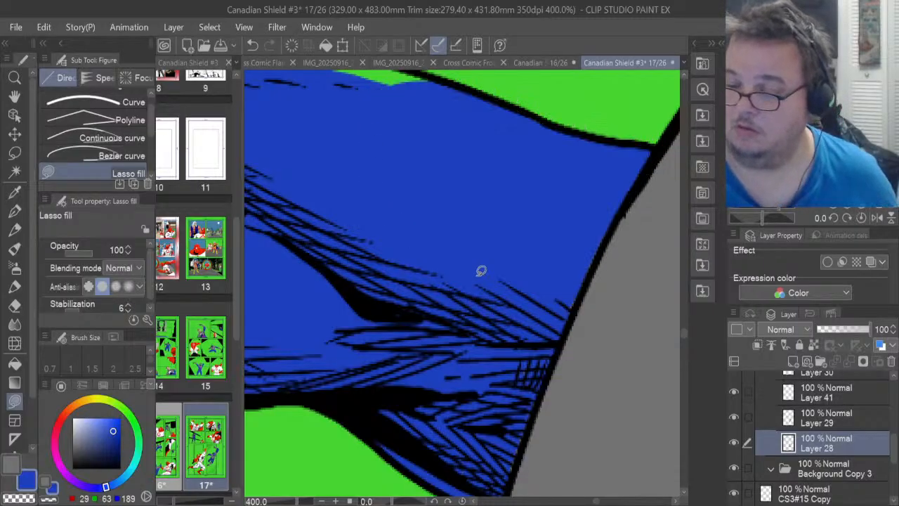
pyautogui.moveTo(597, 500); pyautogui.dragTo(588, 501)
pyautogui.moveTo(430, 333)
pyautogui.mouseDown()
pyautogui.moveTo(492, 338)
pyautogui.moveTo(501, 312)
pyautogui.moveTo(461, 341)
pyautogui.moveTo(502, 331)
pyautogui.mouseUp()
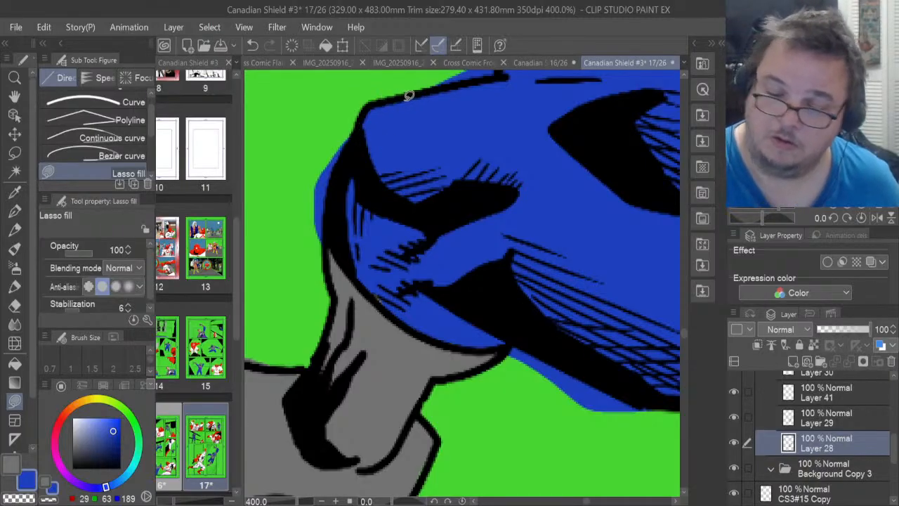
# Erase the blue overspill outside the outline around the blue limb's rounded end, along its underside and above its upper edge on Layer 28
pyautogui.press('e')
pyautogui.moveTo(320, 242)
pyautogui.mouseDown()
pyautogui.moveTo(324, 161)
pyautogui.moveTo(340, 132)
pyautogui.moveTo(344, 146)
pyautogui.moveTo(362, 112)
pyautogui.mouseUp()
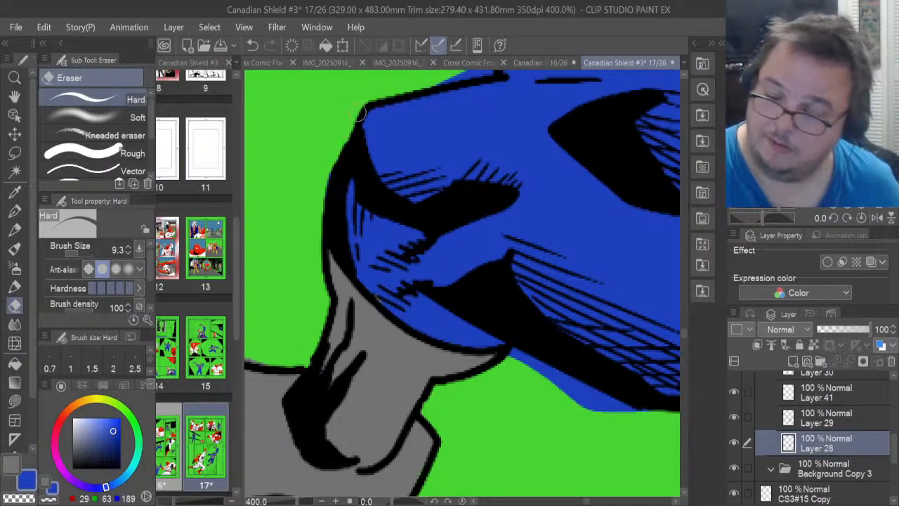
pyautogui.moveTo(525, 364)
pyautogui.mouseDown()
pyautogui.moveTo(608, 403)
pyautogui.moveTo(600, 405)
pyautogui.moveTo(638, 413)
pyautogui.moveTo(574, 402)
pyautogui.moveTo(642, 395)
pyautogui.mouseUp()
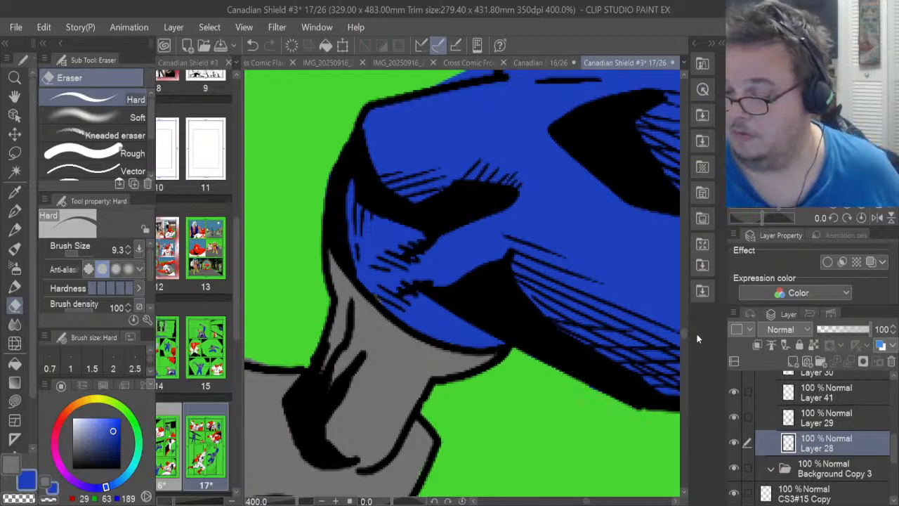
pyautogui.moveTo(683, 332); pyautogui.dragTo(684, 328)
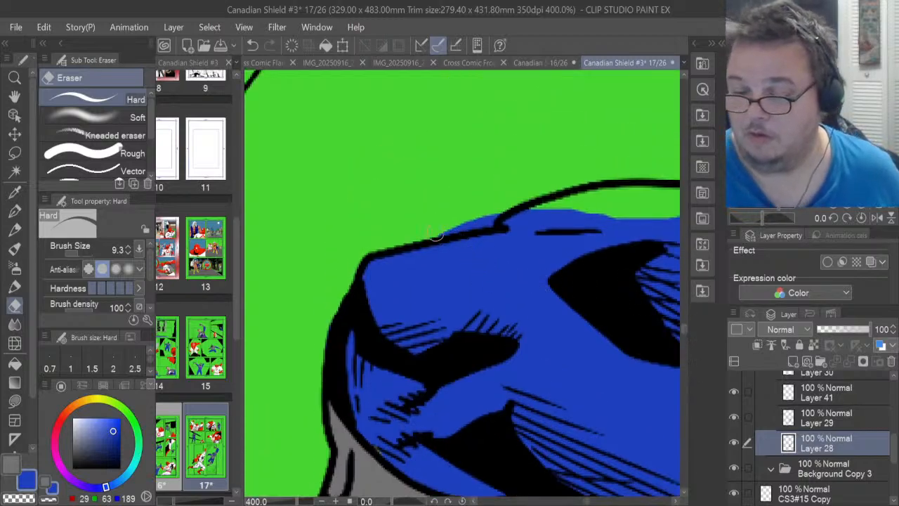
pyautogui.moveTo(435, 235); pyautogui.dragTo(500, 214)
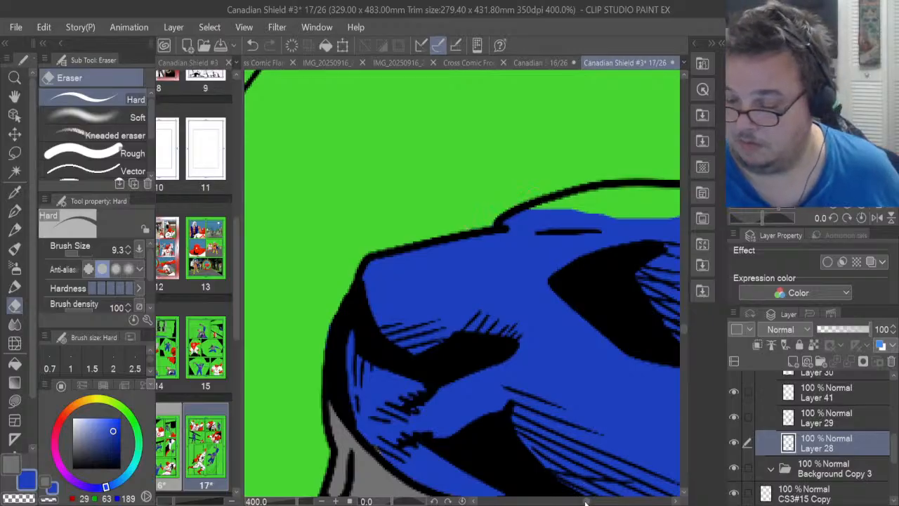
# Lasso-fill in blue on Layer 28 the green gap beneath the blue limb's curved upper outline
pyautogui.moveTo(585, 503); pyautogui.dragTo(592, 501)
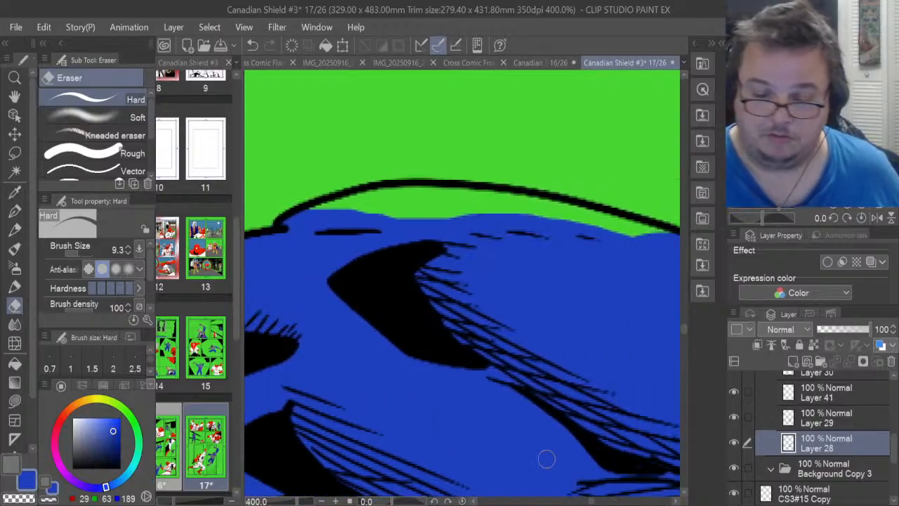
pyautogui.click(14, 400)
pyautogui.moveTo(295, 219)
pyautogui.mouseDown()
pyautogui.moveTo(310, 201)
pyautogui.moveTo(336, 191)
pyautogui.moveTo(427, 176)
pyautogui.moveTo(504, 190)
pyautogui.moveTo(548, 233)
pyautogui.moveTo(401, 278)
pyautogui.mouseUp()
pyautogui.moveTo(628, 257)
pyautogui.mouseDown()
pyautogui.moveTo(672, 234)
pyautogui.moveTo(666, 225)
pyautogui.moveTo(529, 191)
pyautogui.moveTo(450, 185)
pyautogui.mouseUp()
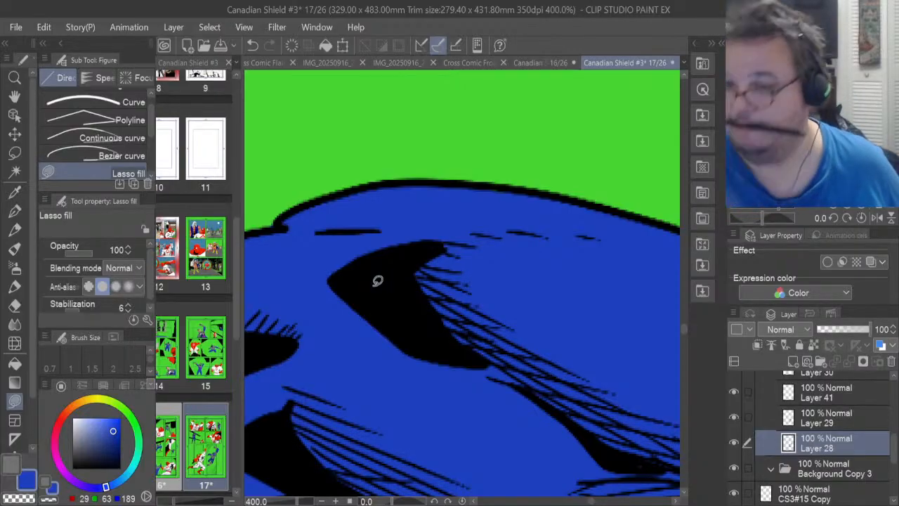
# Switch back to the hard eraser and save page 17 with its cleaned-up flat colours
pyautogui.scroll(3, 378, 280)
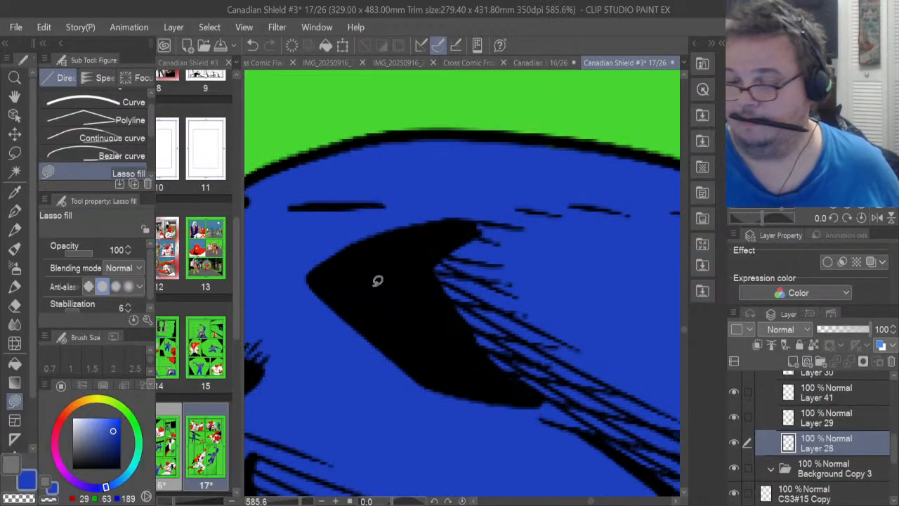
pyautogui.click(15, 305)
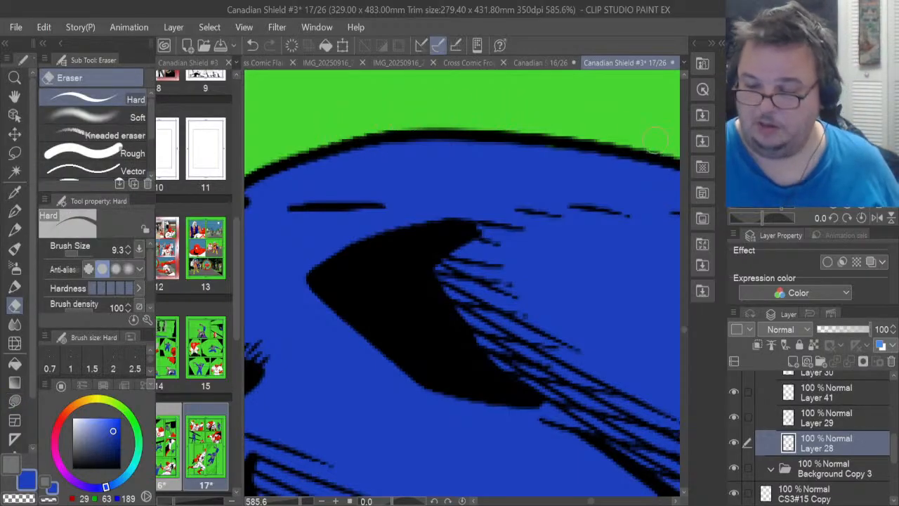
pyautogui.scroll(-8, 523, 211)
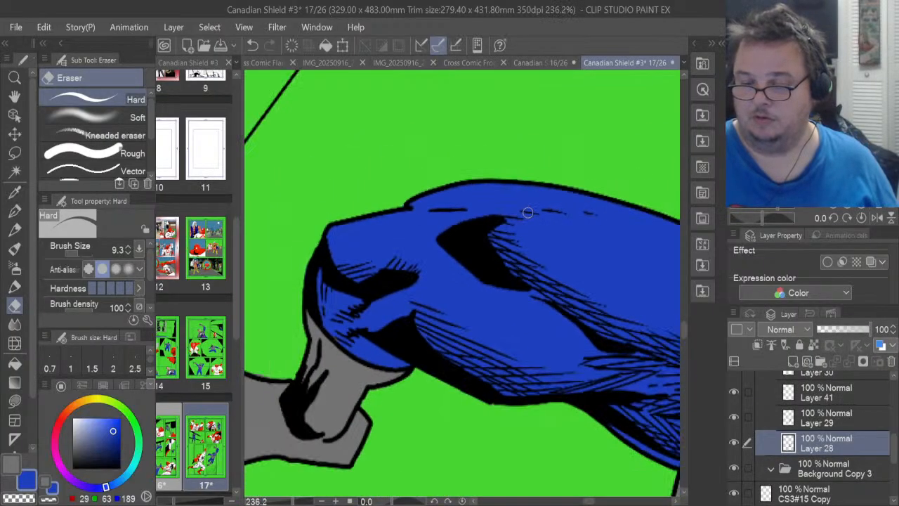
pyautogui.scroll(-8, 527, 212)
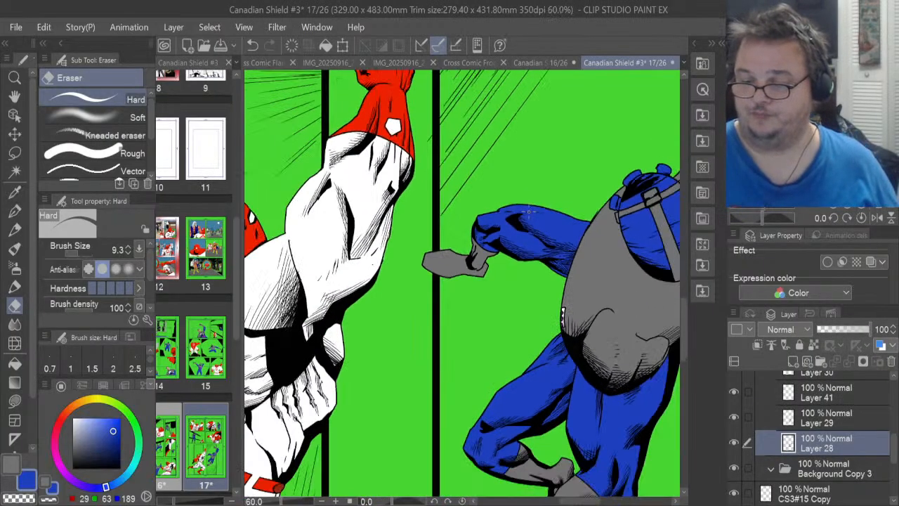
pyautogui.scroll(-3, 530, 212)
pyautogui.scroll(3, 530, 211)
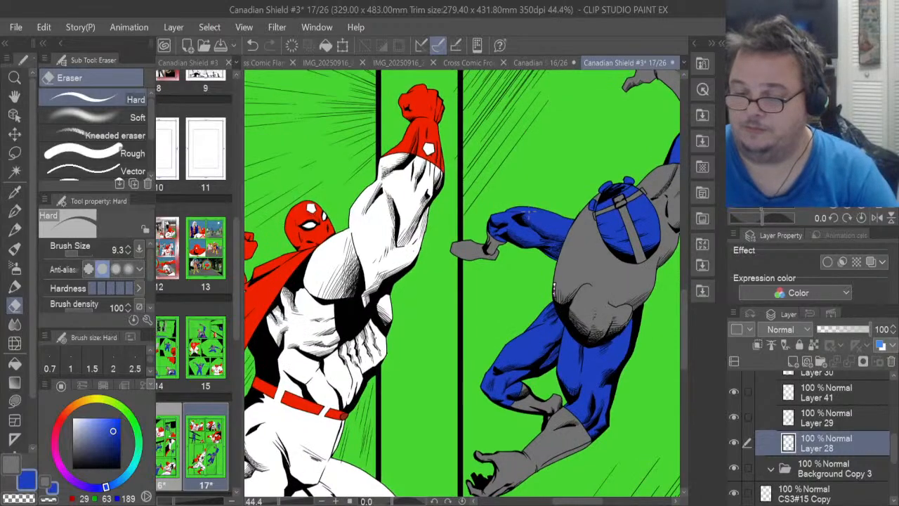
pyautogui.scroll(-2, 528, 209)
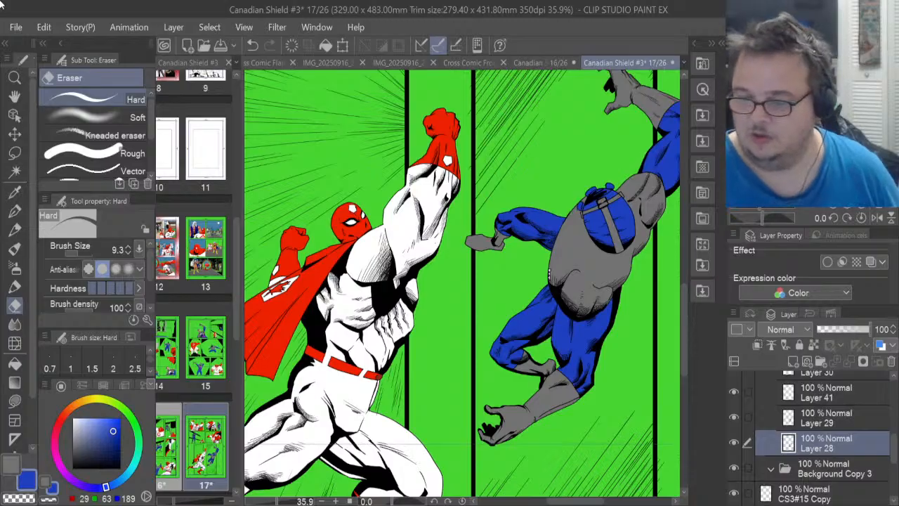
pyautogui.hotkey('ctrl', 's')
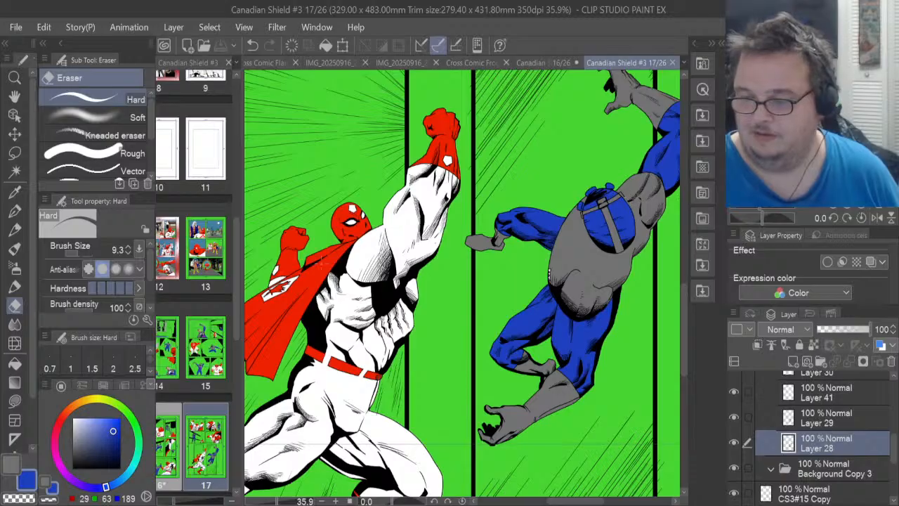
# Widen the comic's page overview to show both thumbnail columns and open page 18
pyautogui.scroll(-5, 457, 281)
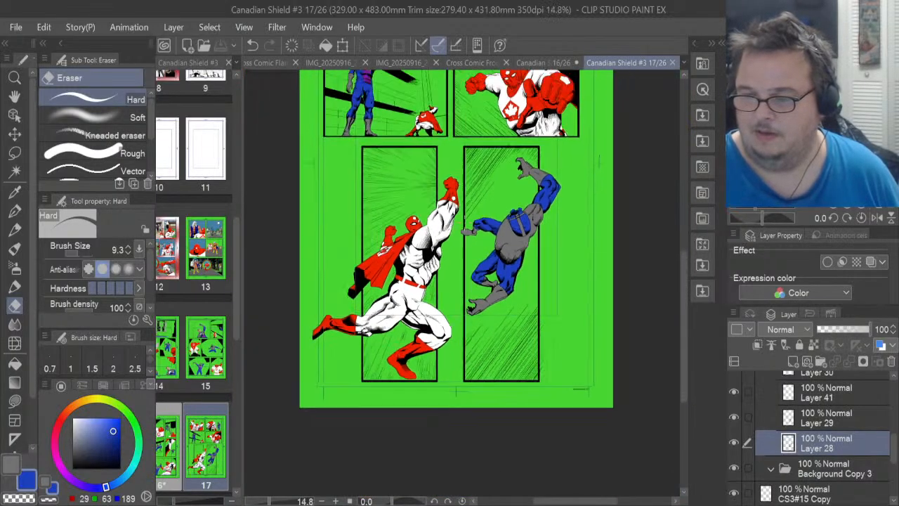
pyautogui.scroll(-1, 457, 239)
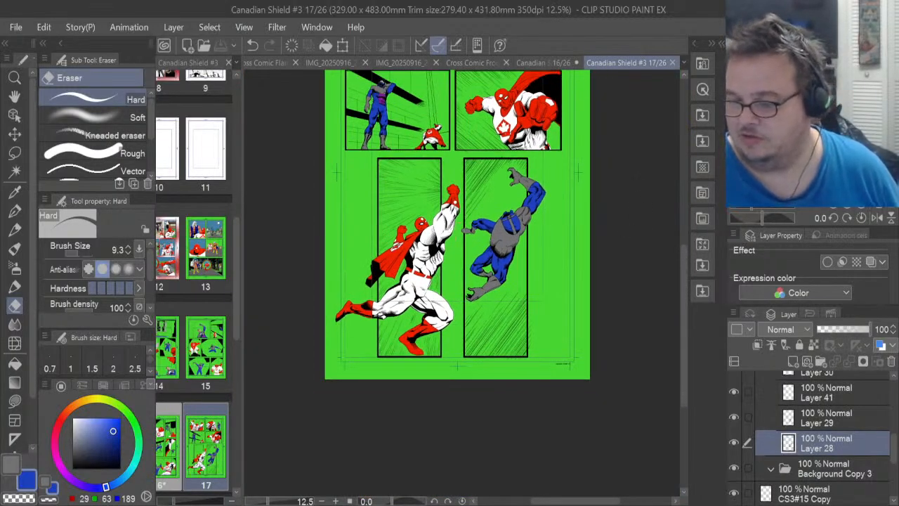
pyautogui.moveTo(680, 379); pyautogui.dragTo(684, 331)
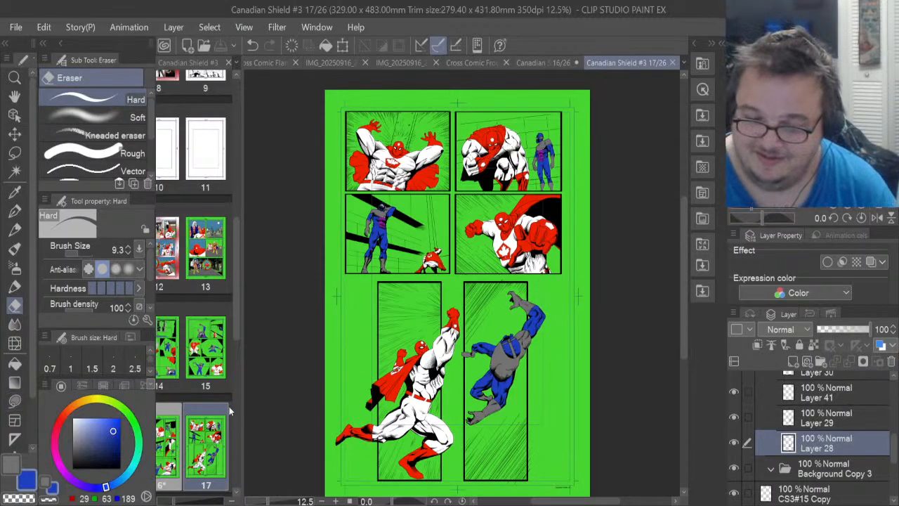
pyautogui.moveTo(241, 404); pyautogui.dragTo(308, 396)
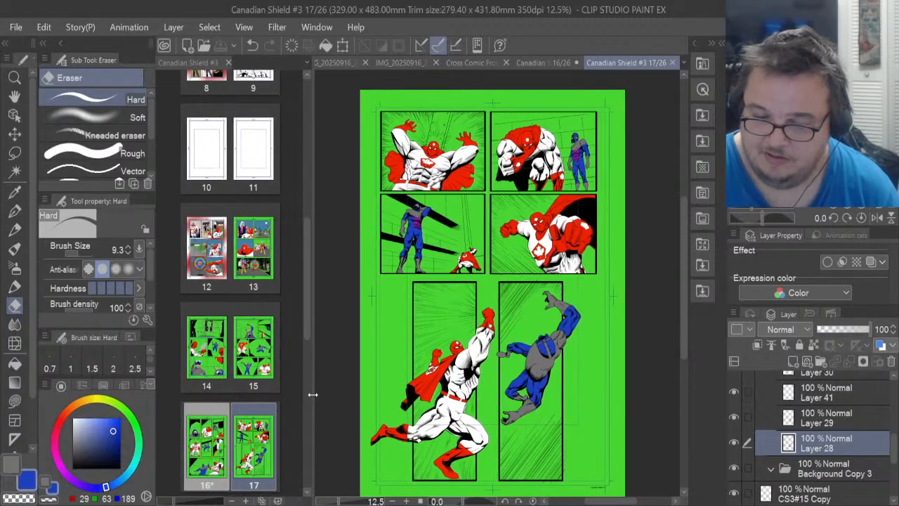
pyautogui.moveTo(307, 328); pyautogui.dragTo(306, 372)
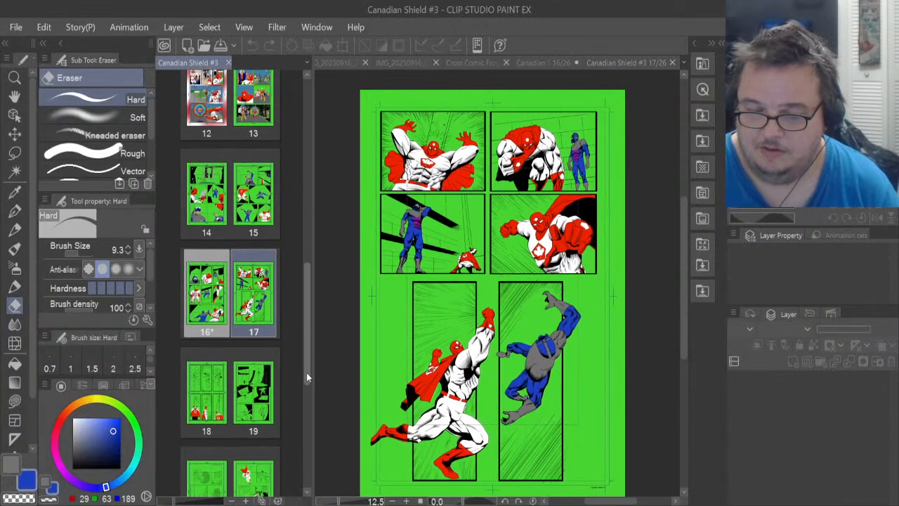
pyautogui.click(204, 395)
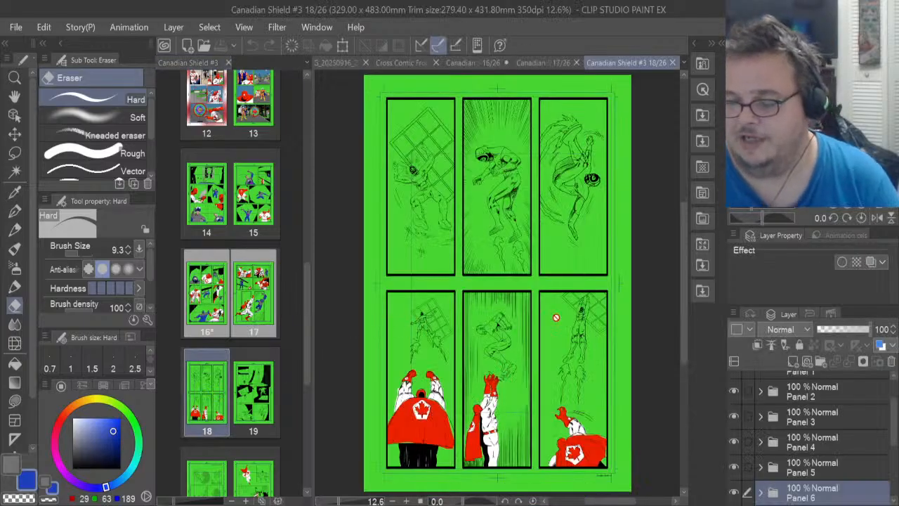
# Examine page 18's panels and the thumbnails of the pages that follow it
pyautogui.scroll(1, 603, 267)
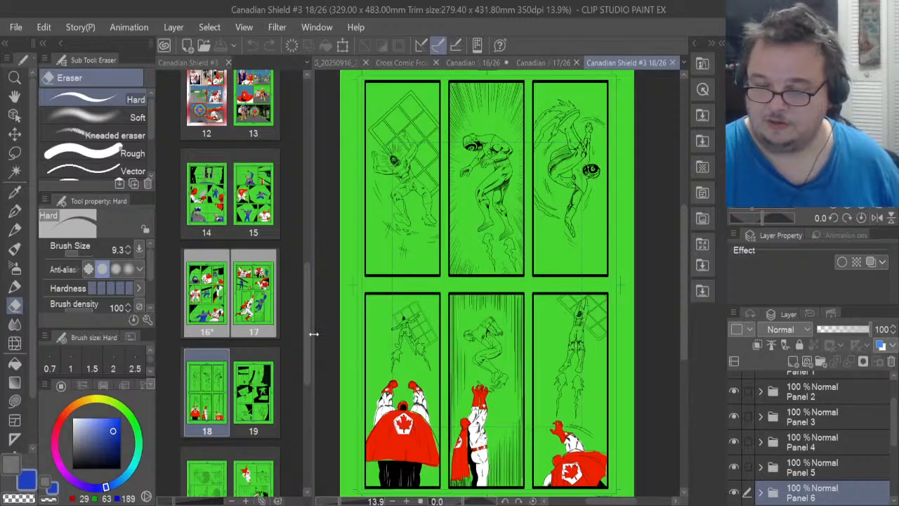
pyautogui.moveTo(304, 334); pyautogui.dragTo(305, 402)
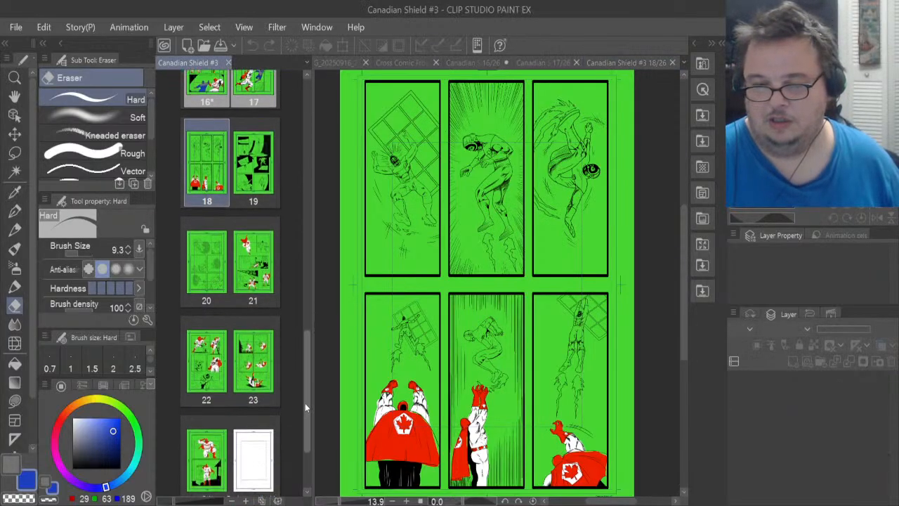